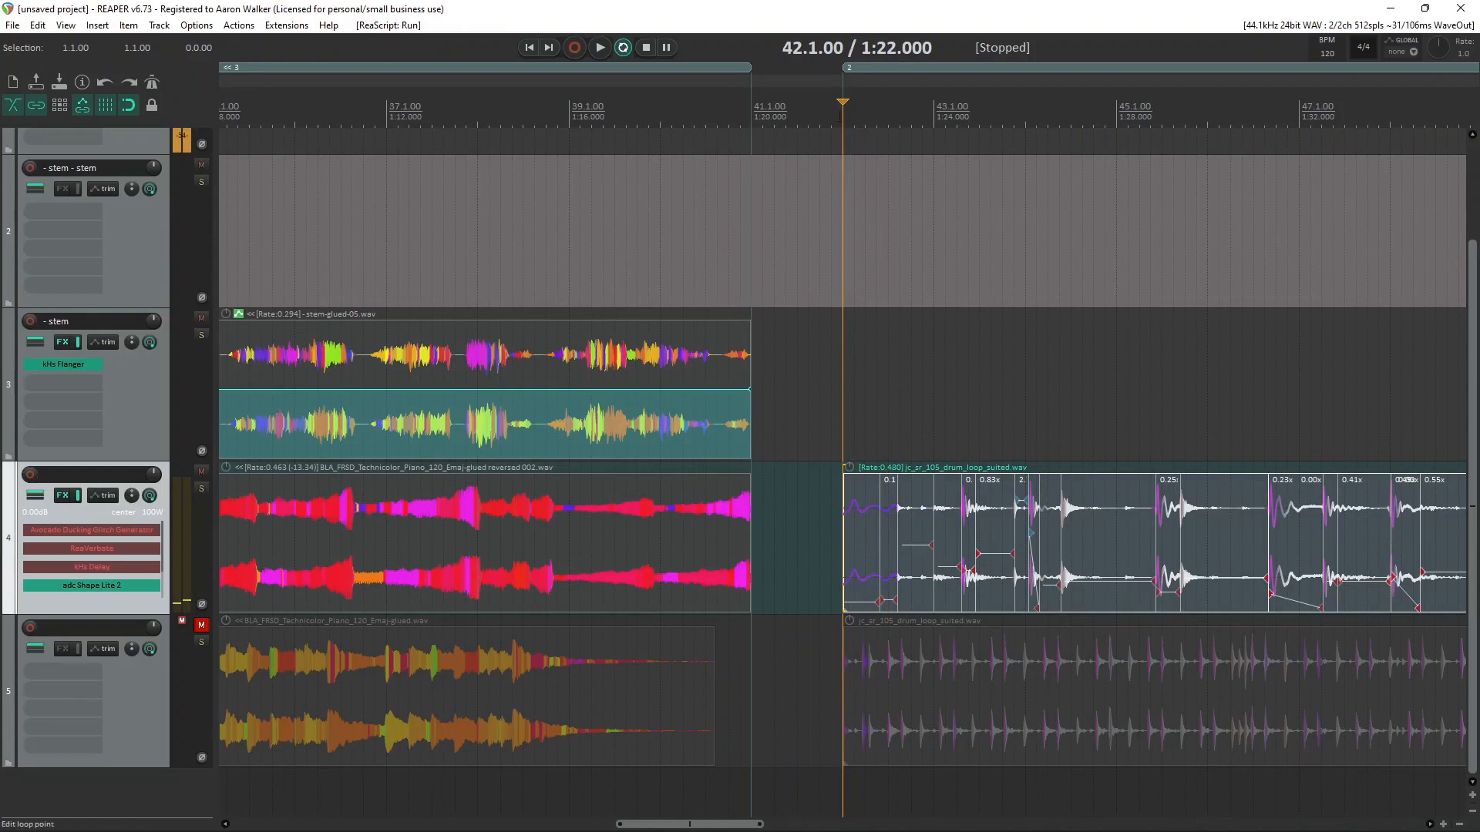
Step: Play back the glitched drum loop from the edit cursor
drag(844, 123, 945, 127)
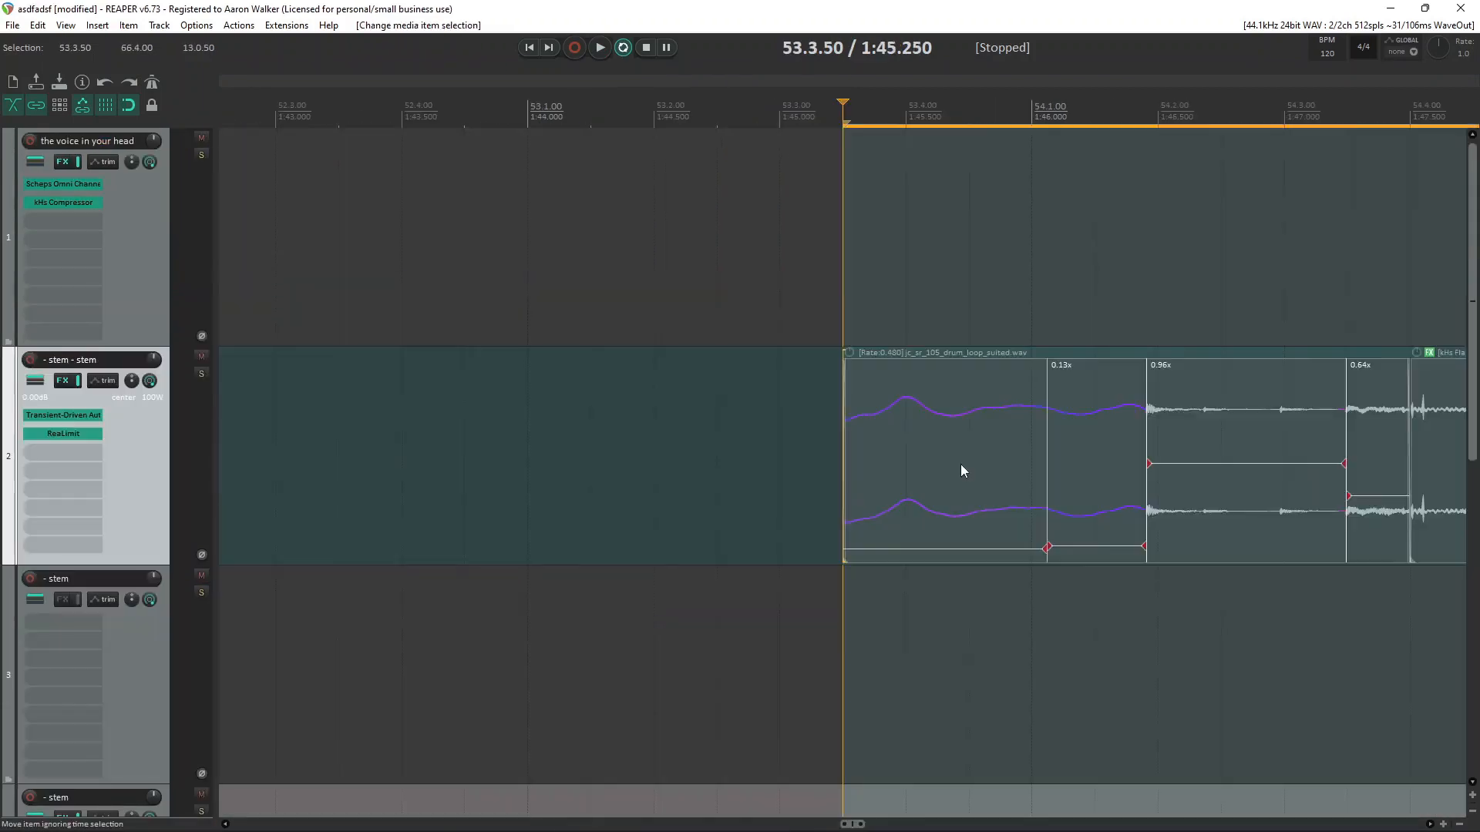
key(space)
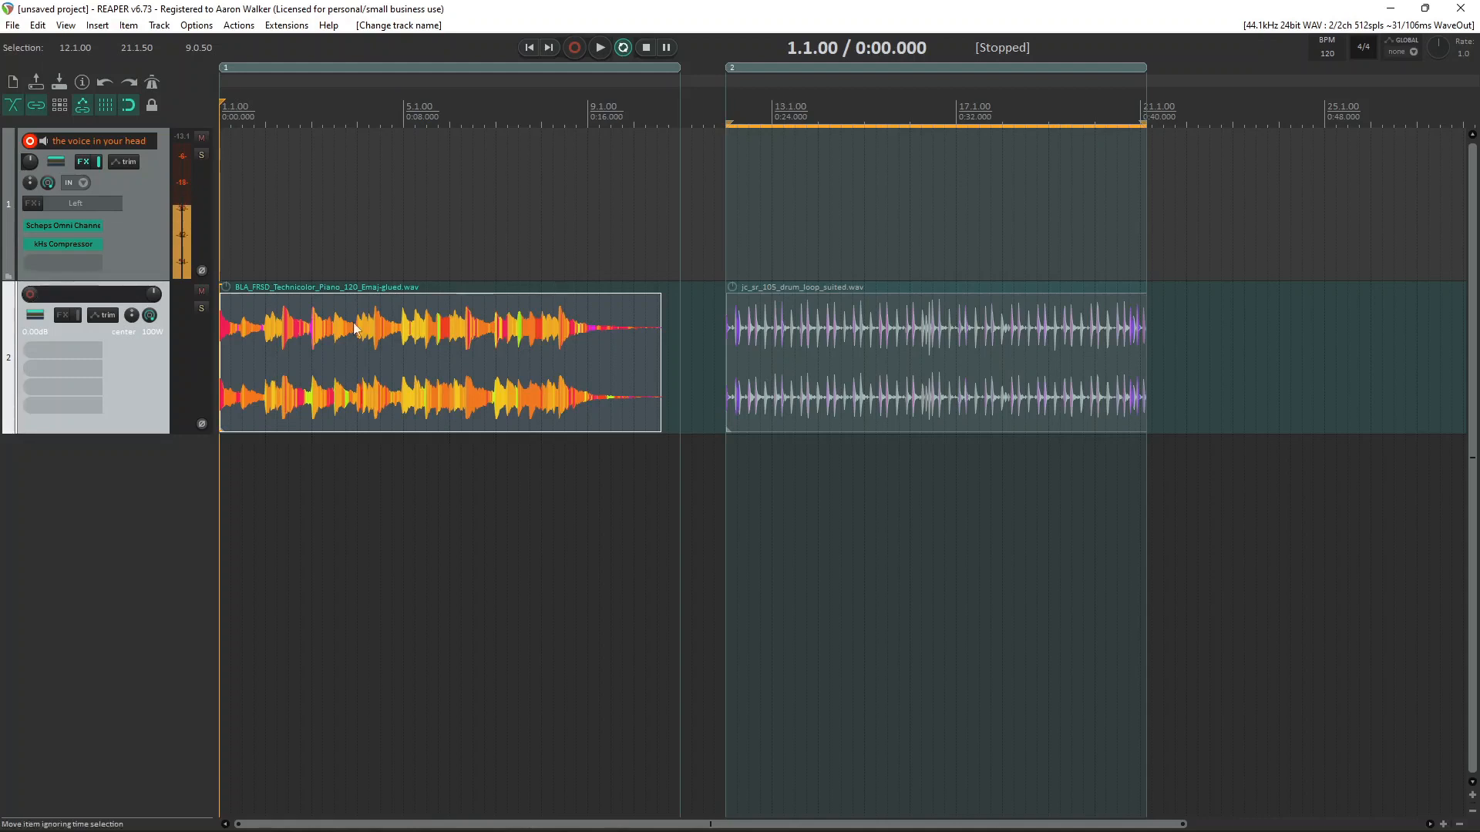
Step: Set the time selection from 1.1.00 to 11.1.00 over the piano item and audition it
scroll(562, 266, up, 5)
scroll(672, 267, down, 4)
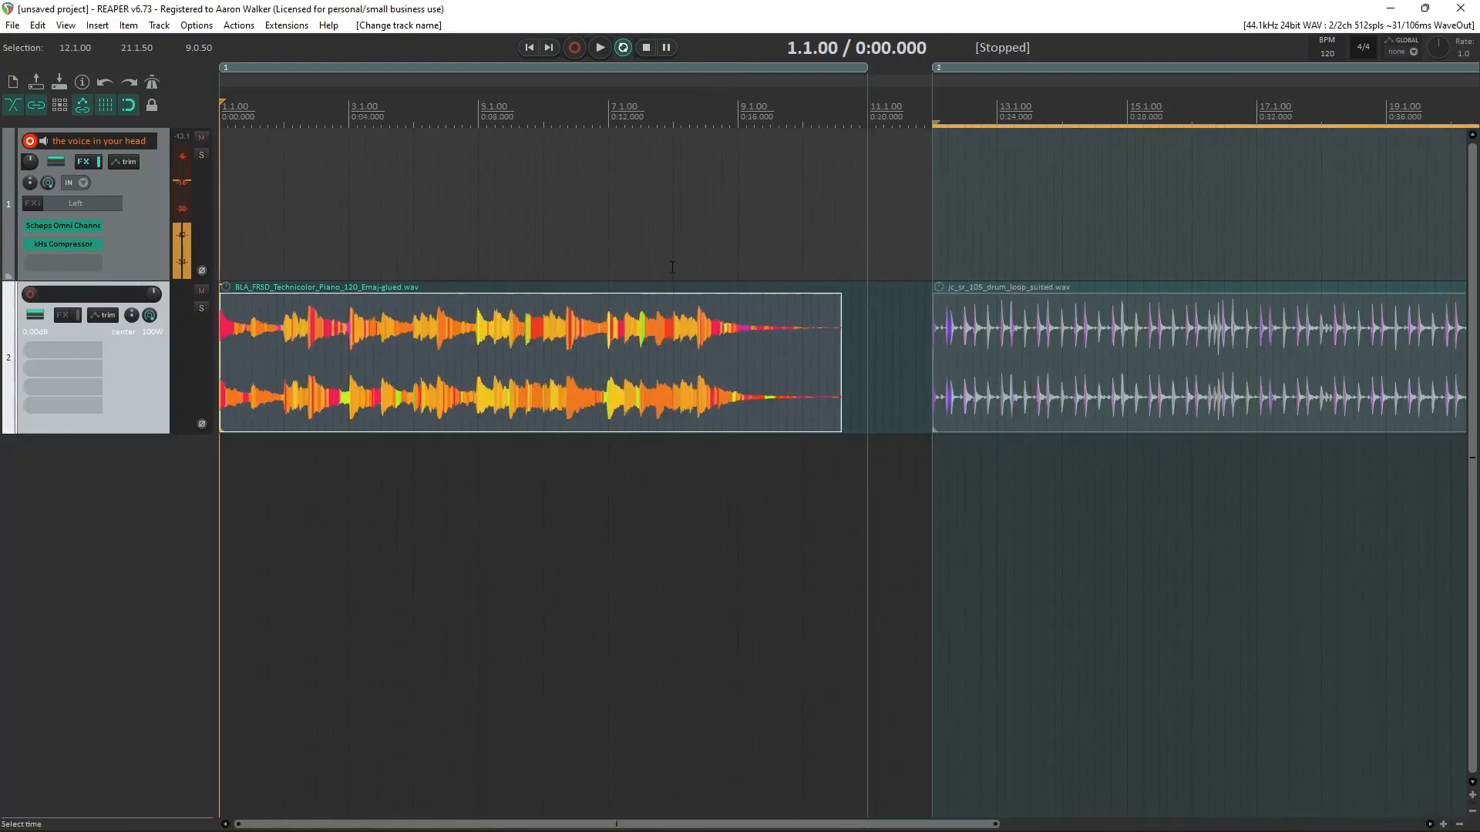
drag(853, 118, 222, 119)
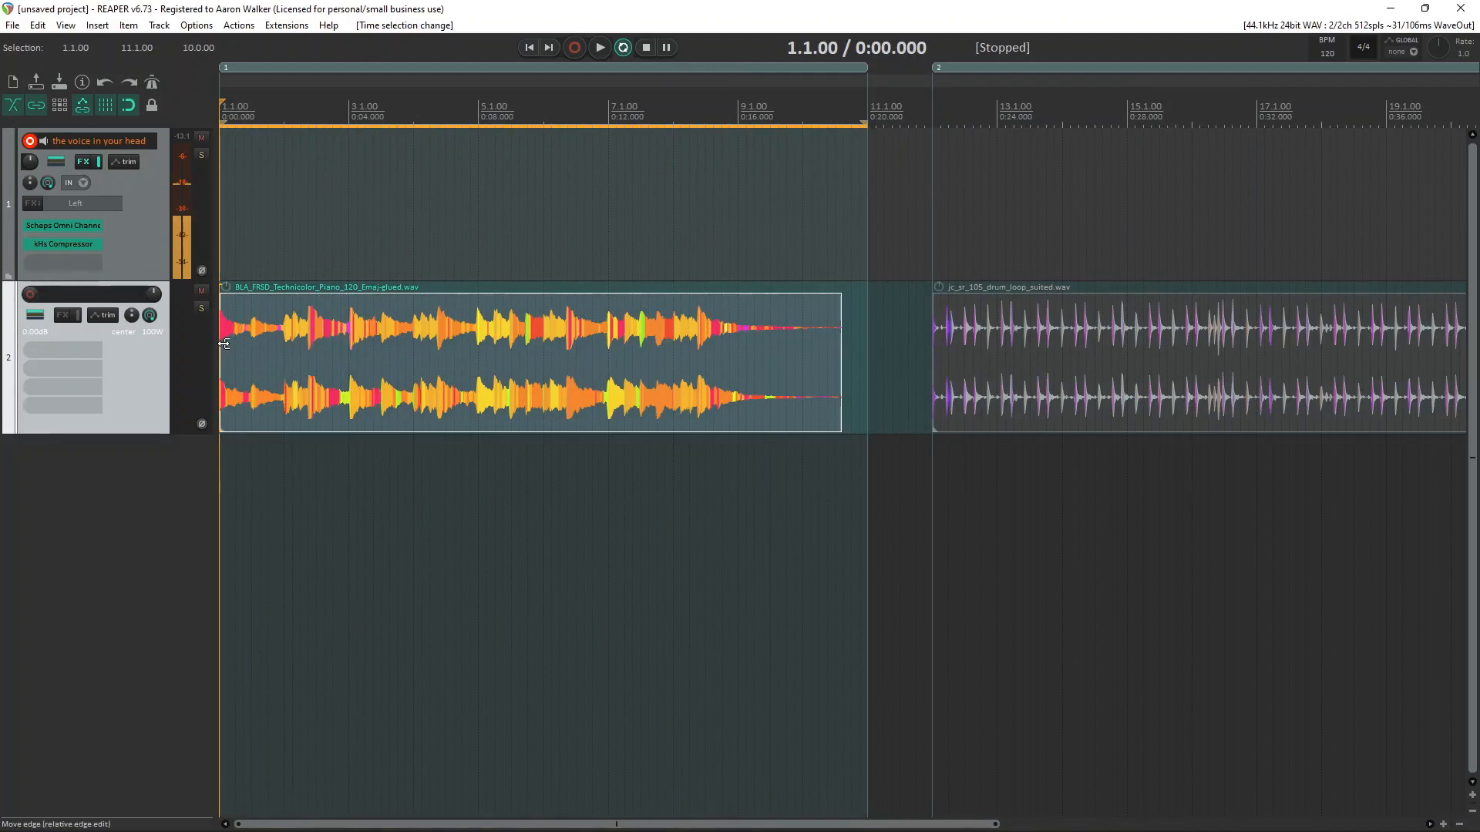
key(space)
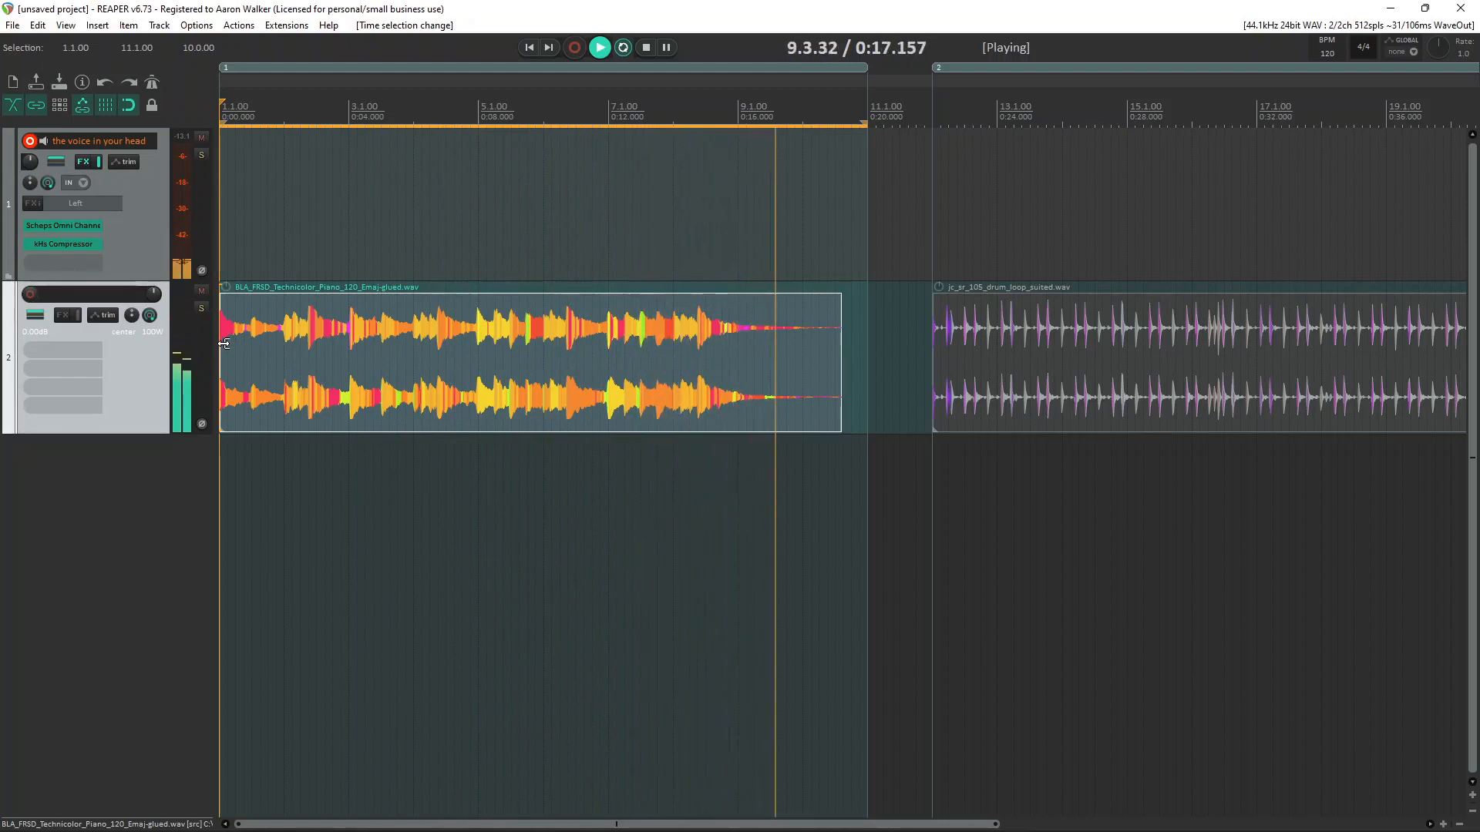
key(space)
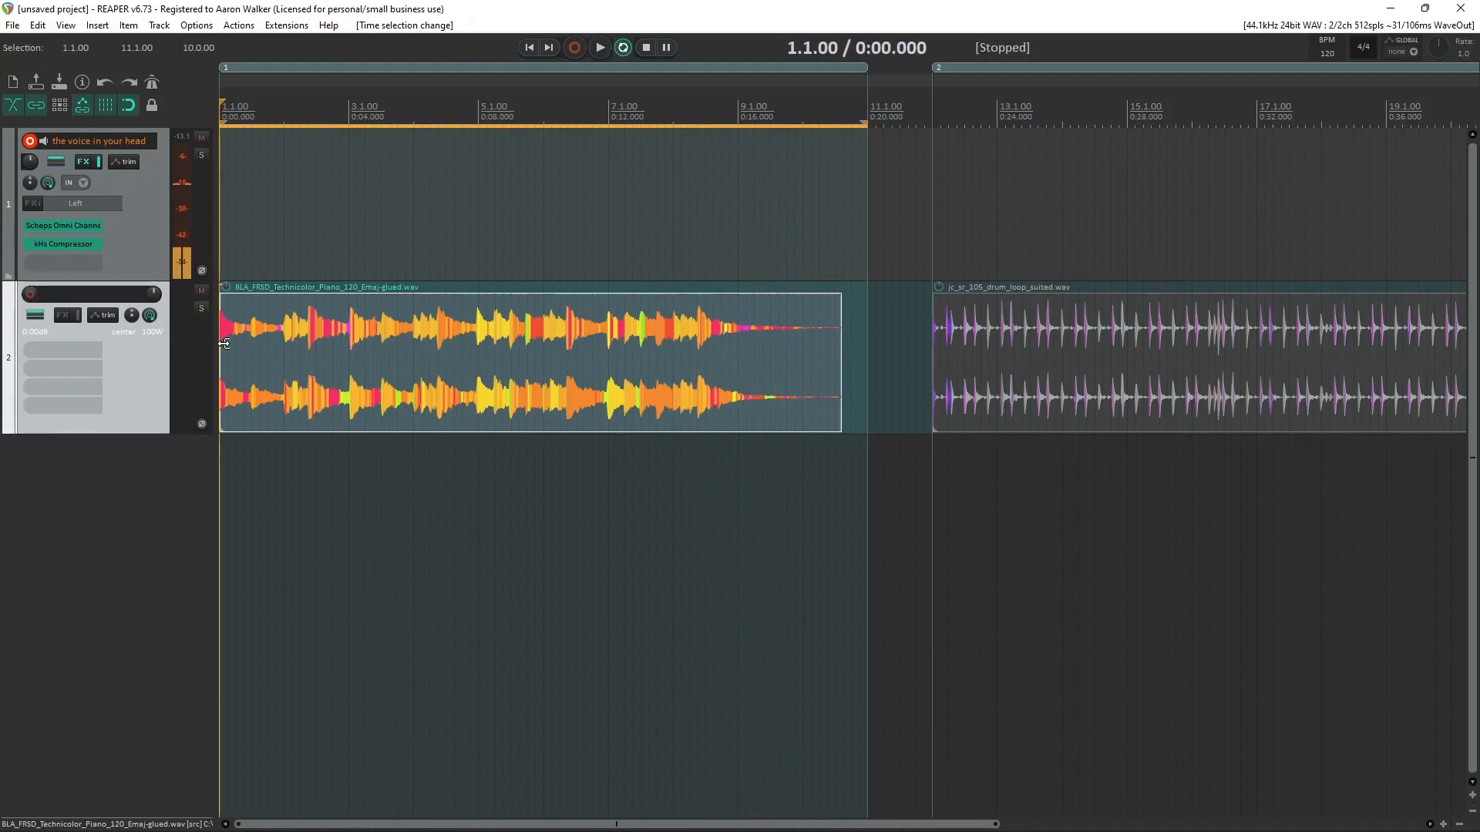
scroll(291, 355, up, 2)
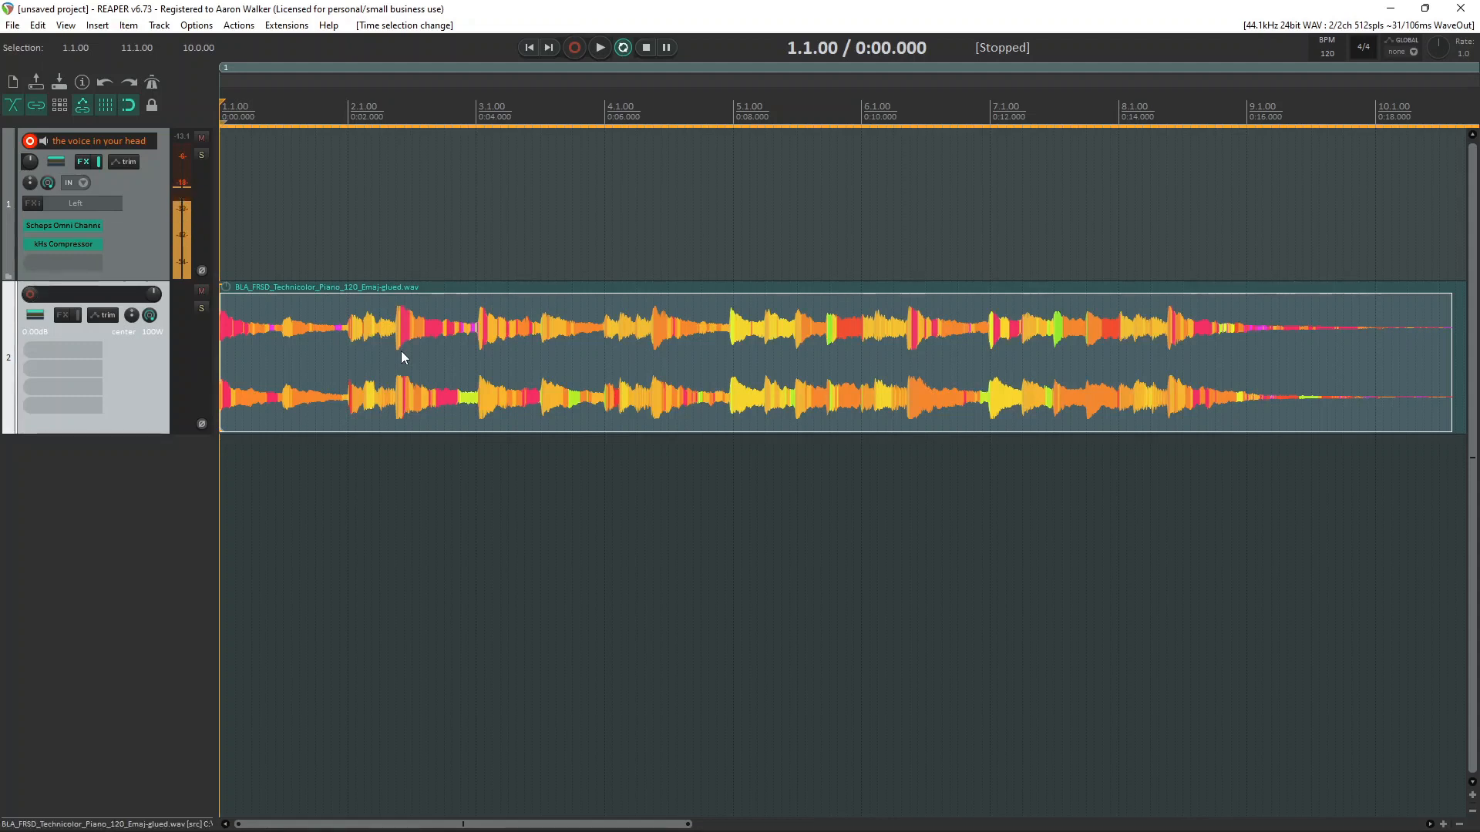
click(441, 341)
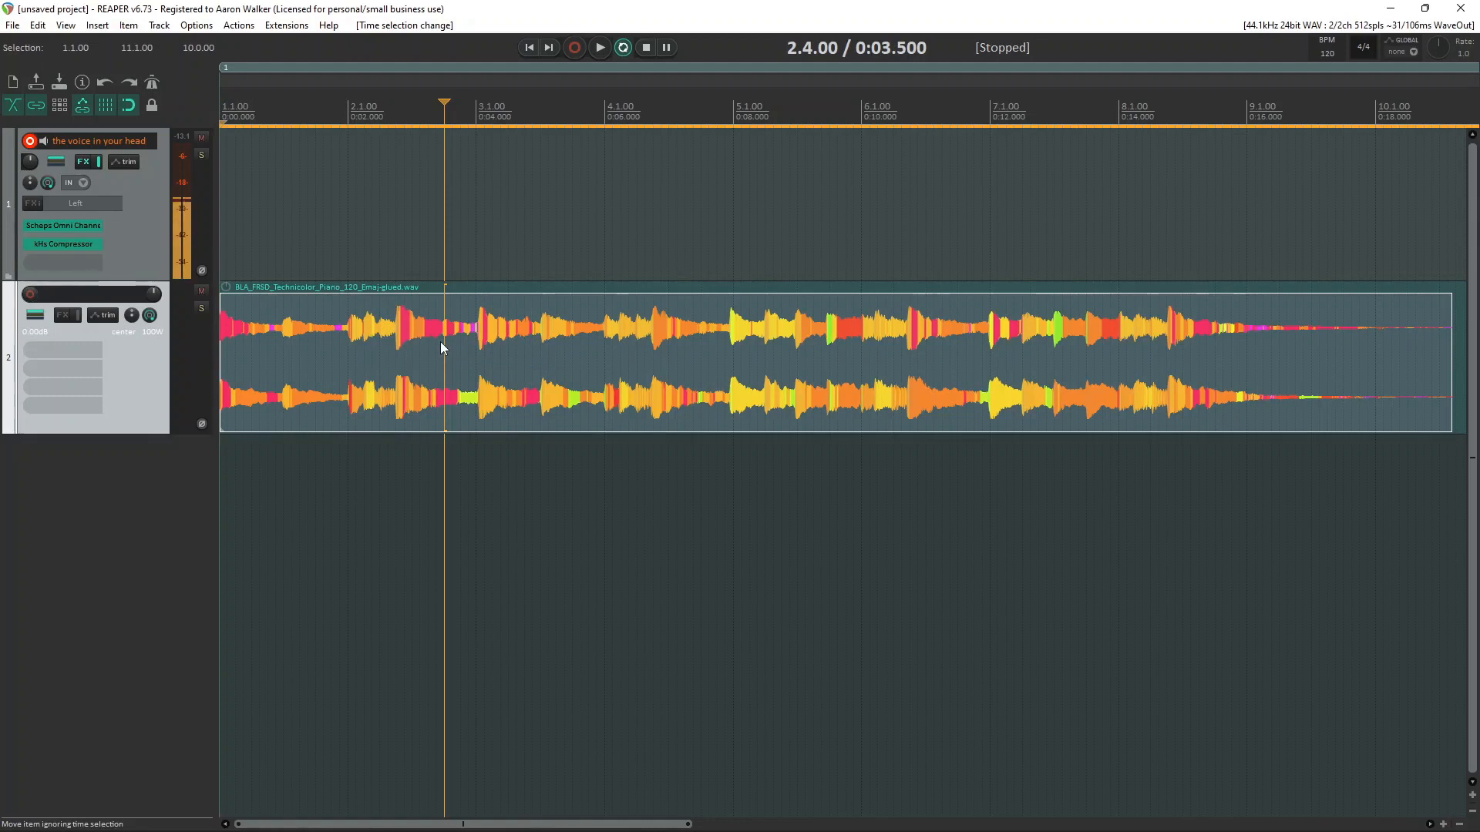
key(d)
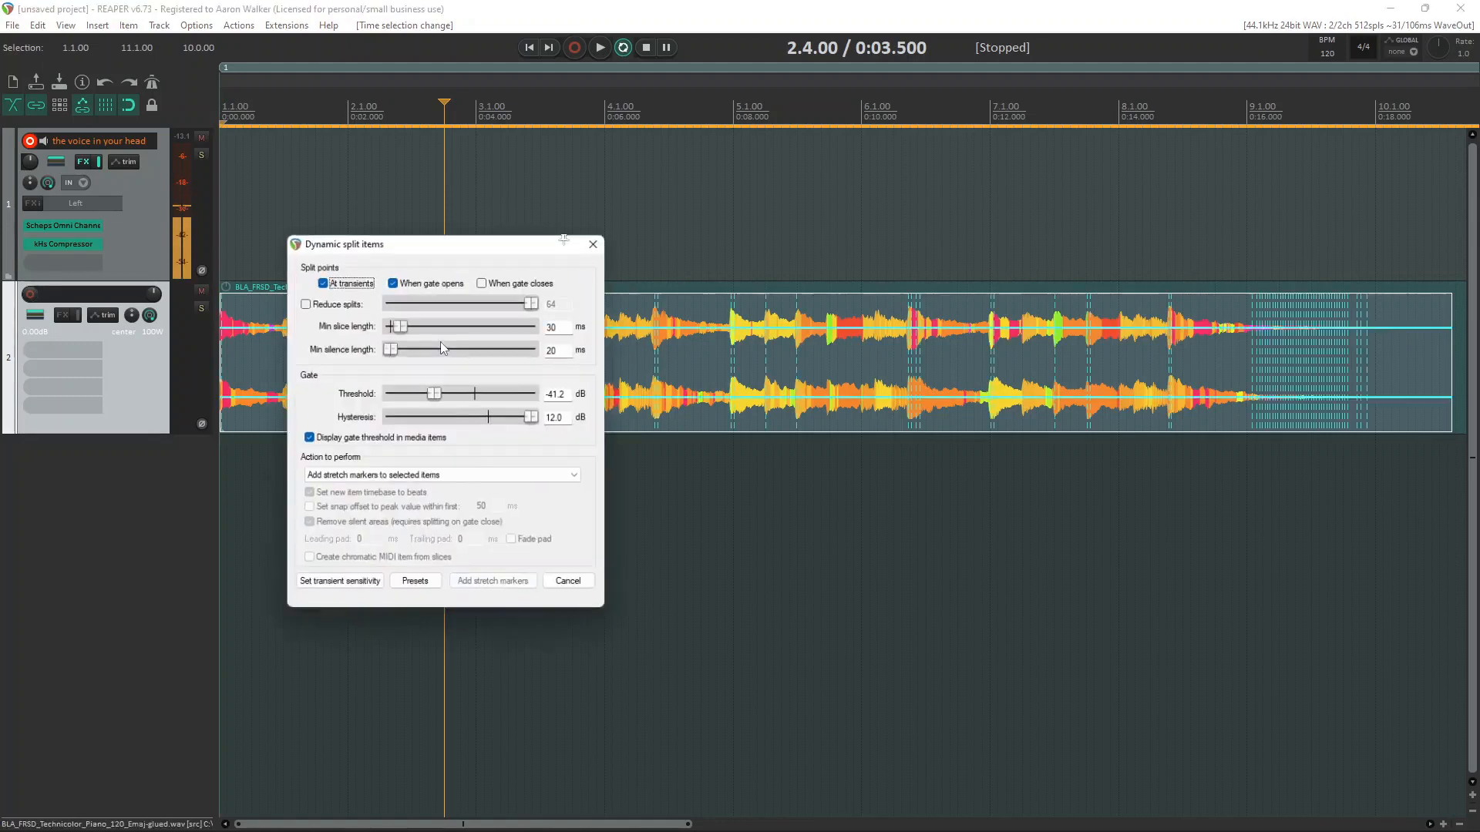
scroll(977, 362, down, 2)
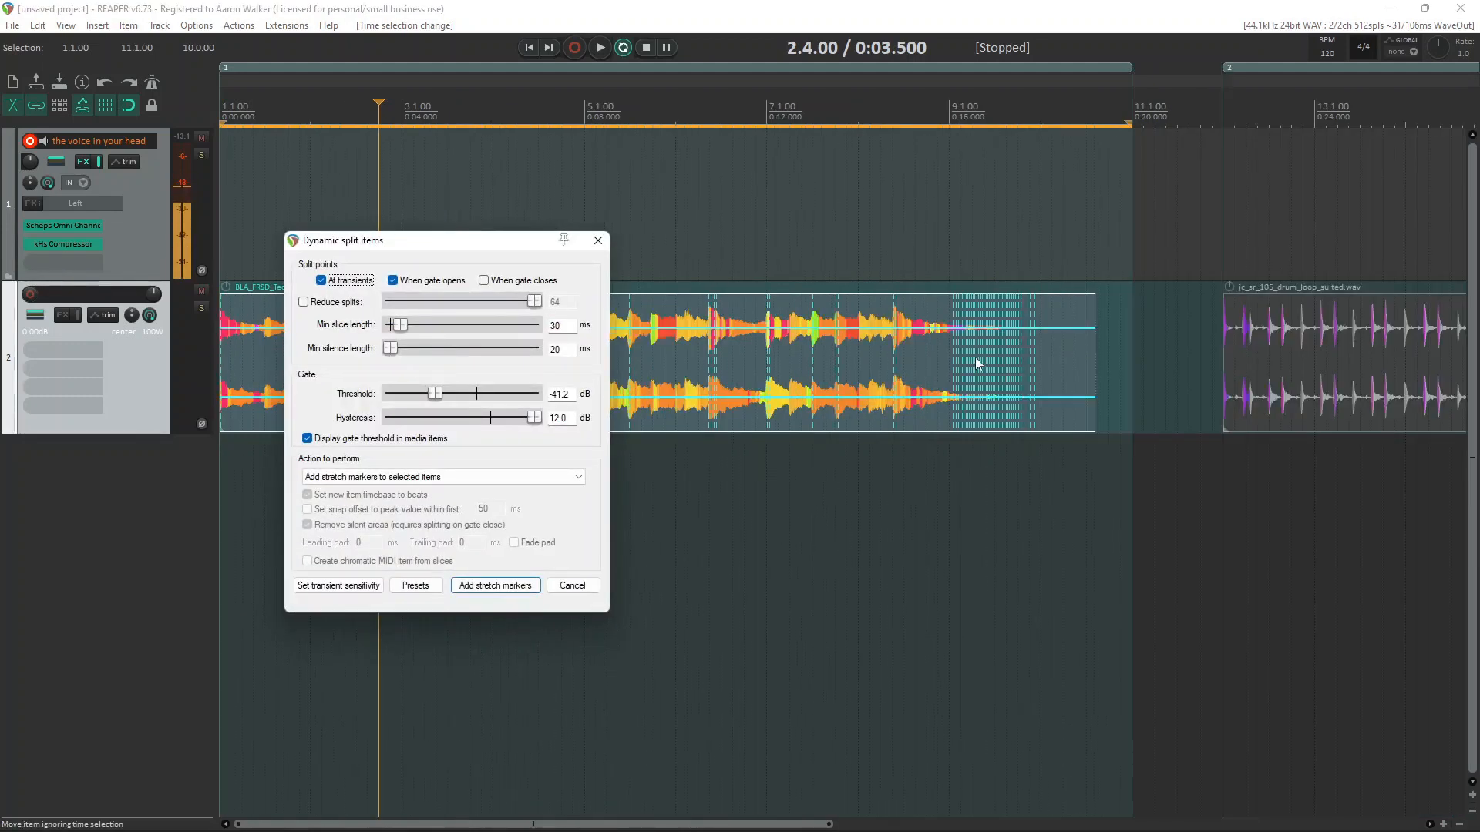
click(598, 242)
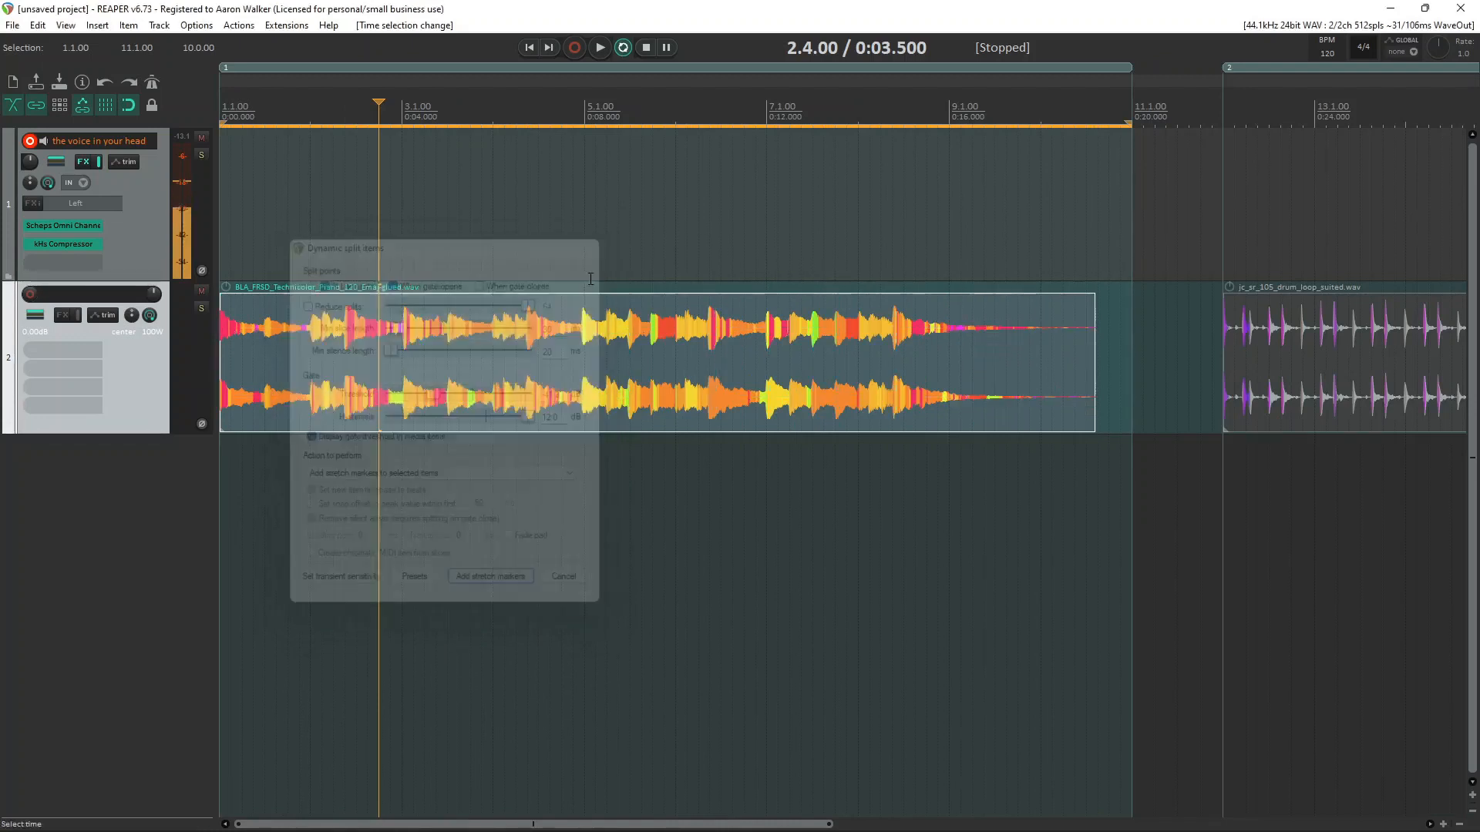
Step: Split the selected piano item into slices at the timeline grid
click(472, 369)
scroll(470, 367, up, 3)
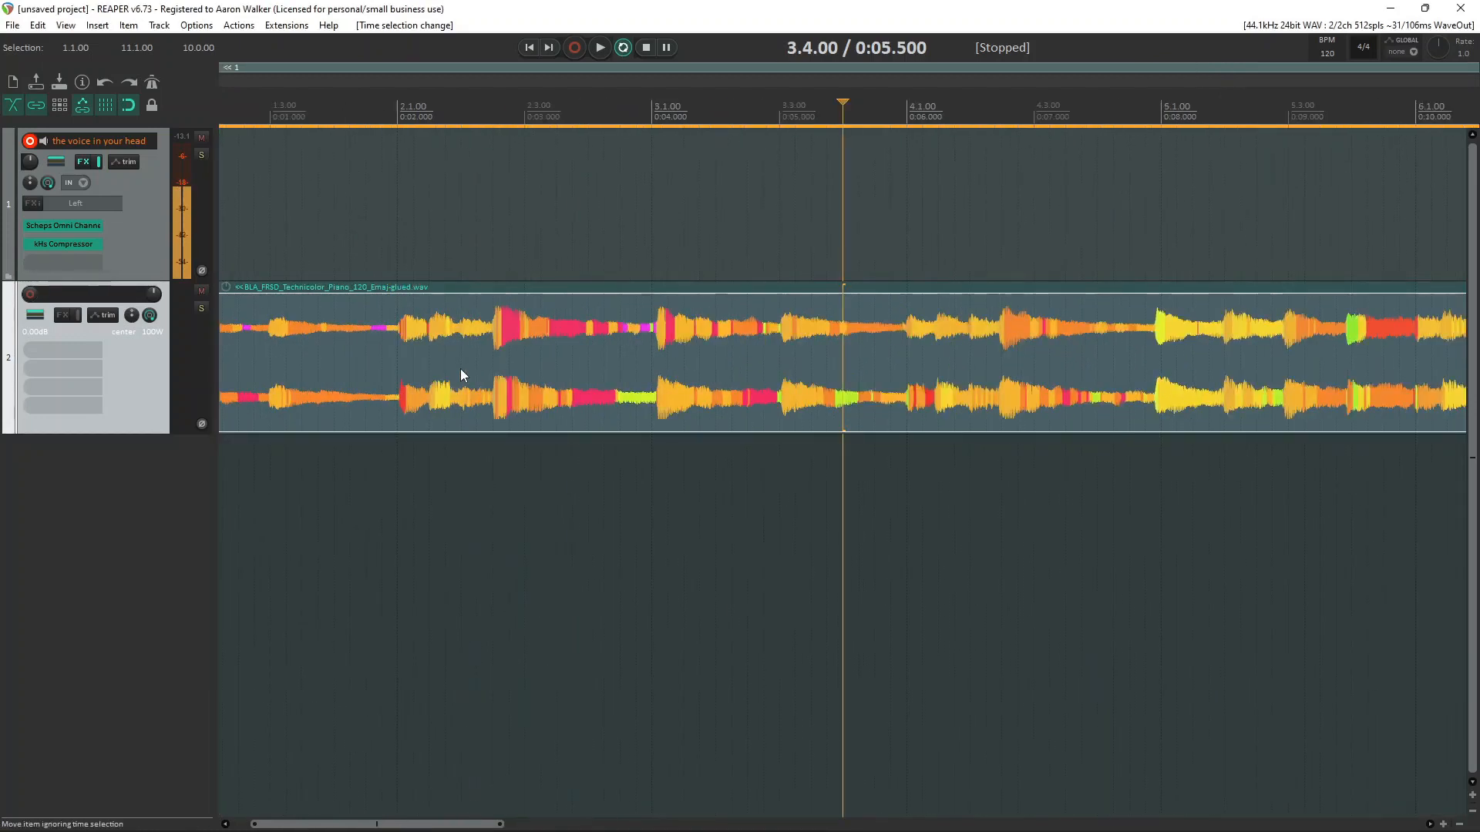
key(shift+s)
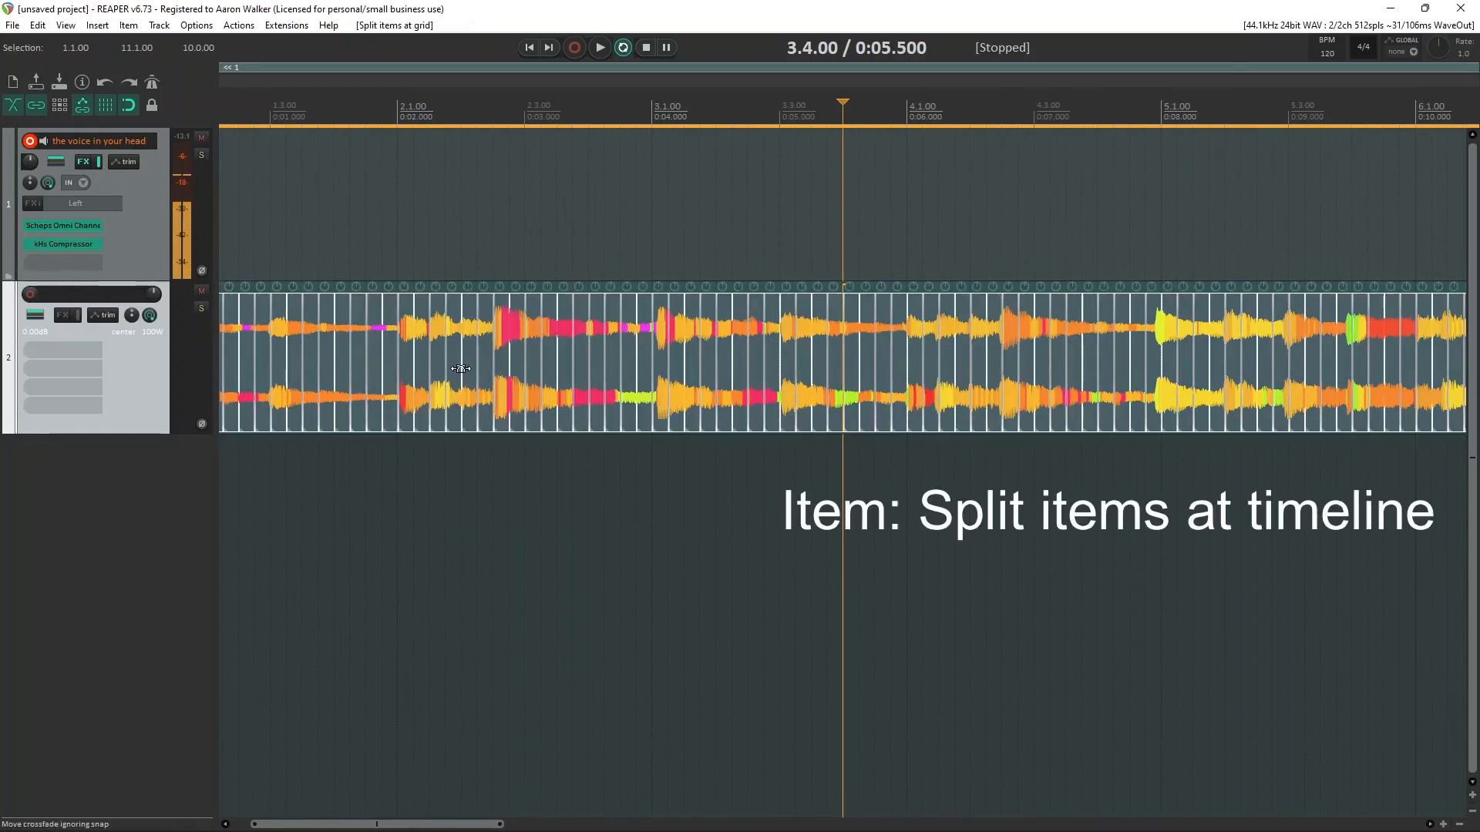
scroll(483, 359, down, 4)
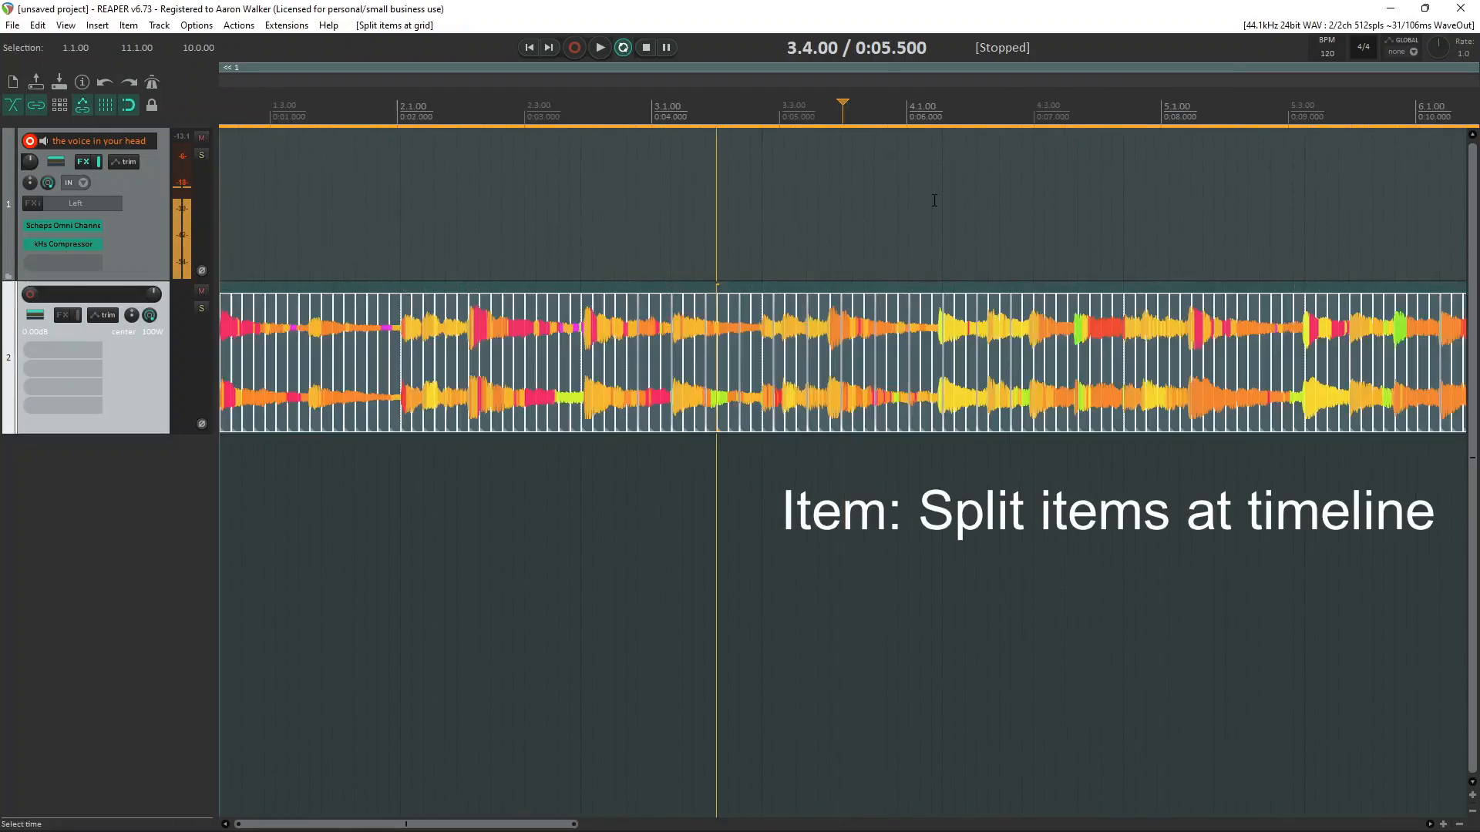
scroll(483, 359, up, 4)
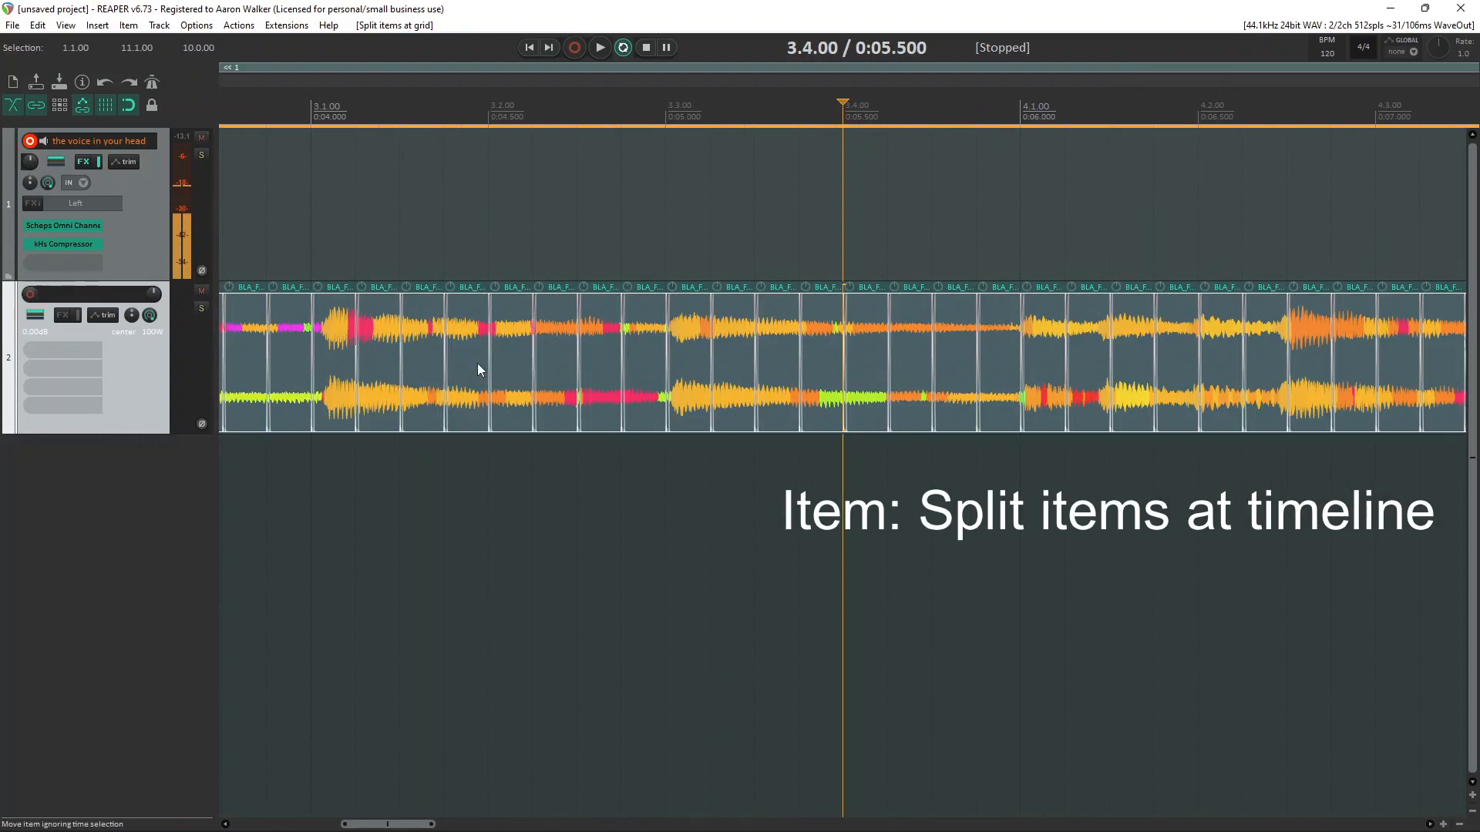
scroll(478, 363, down, 3)
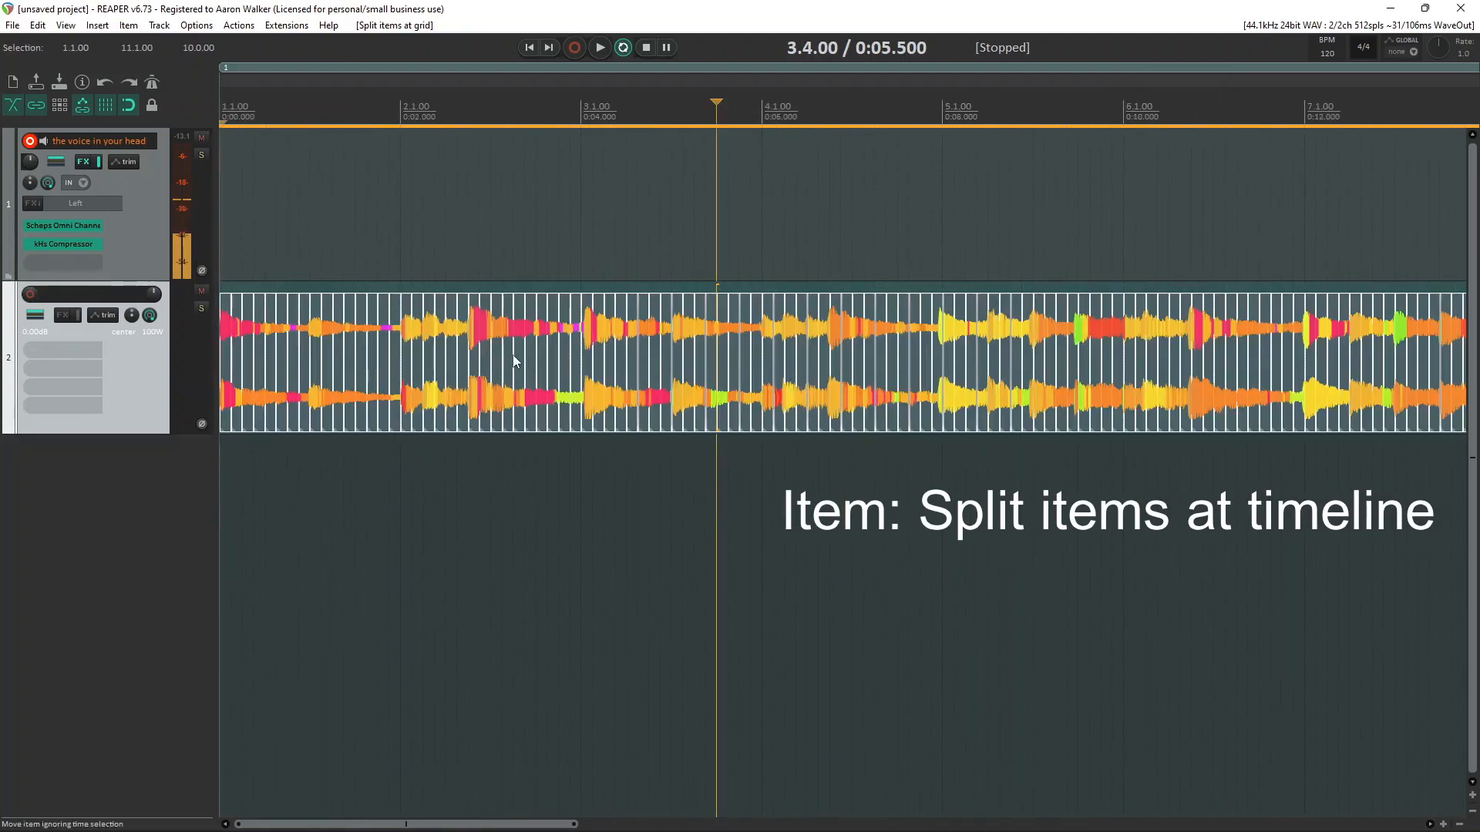
Step: Search the action list for "random" and find the Item: Reorder adjacent items randomly action
key(question)
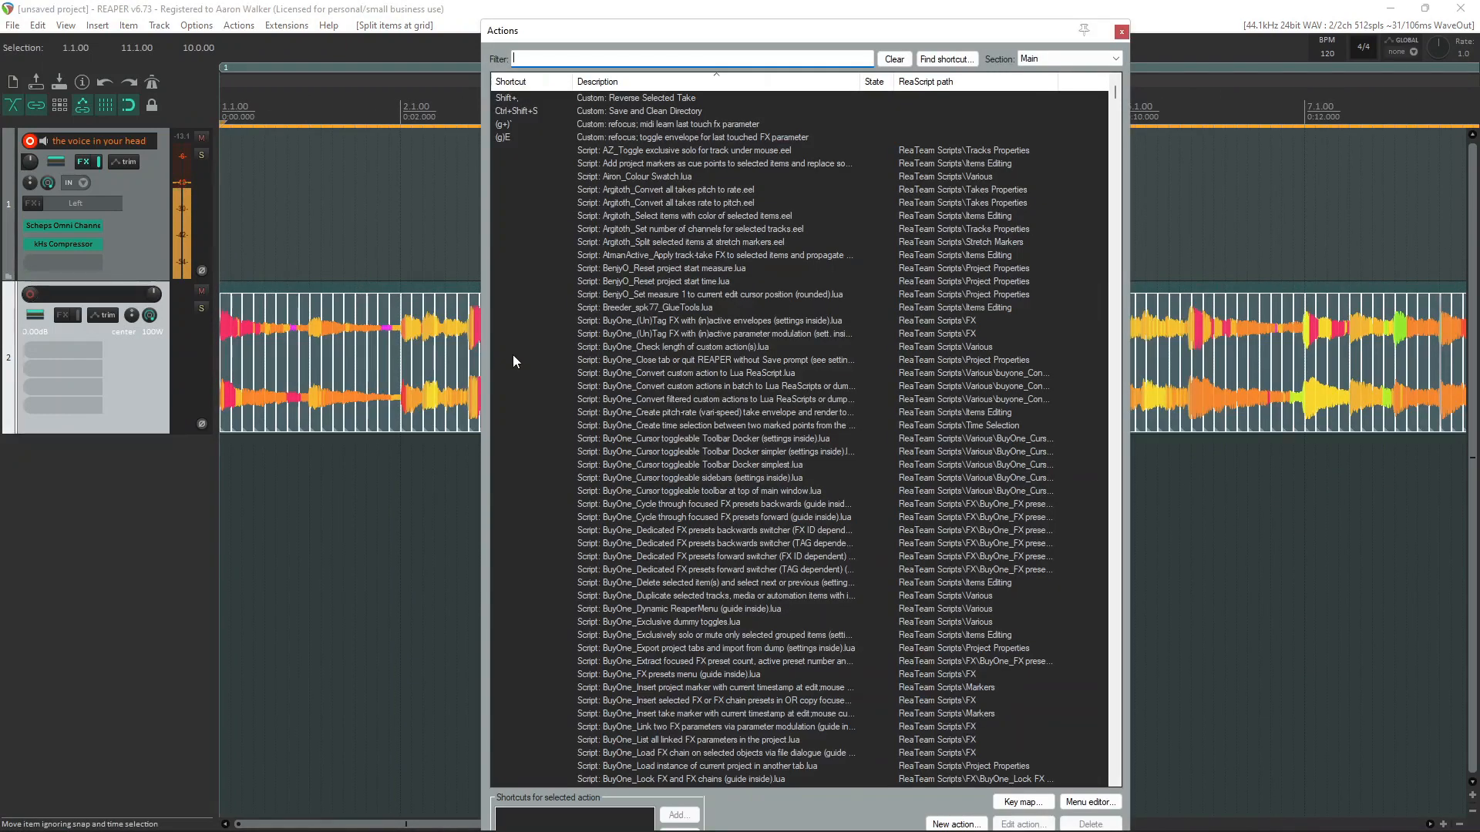
text(random)
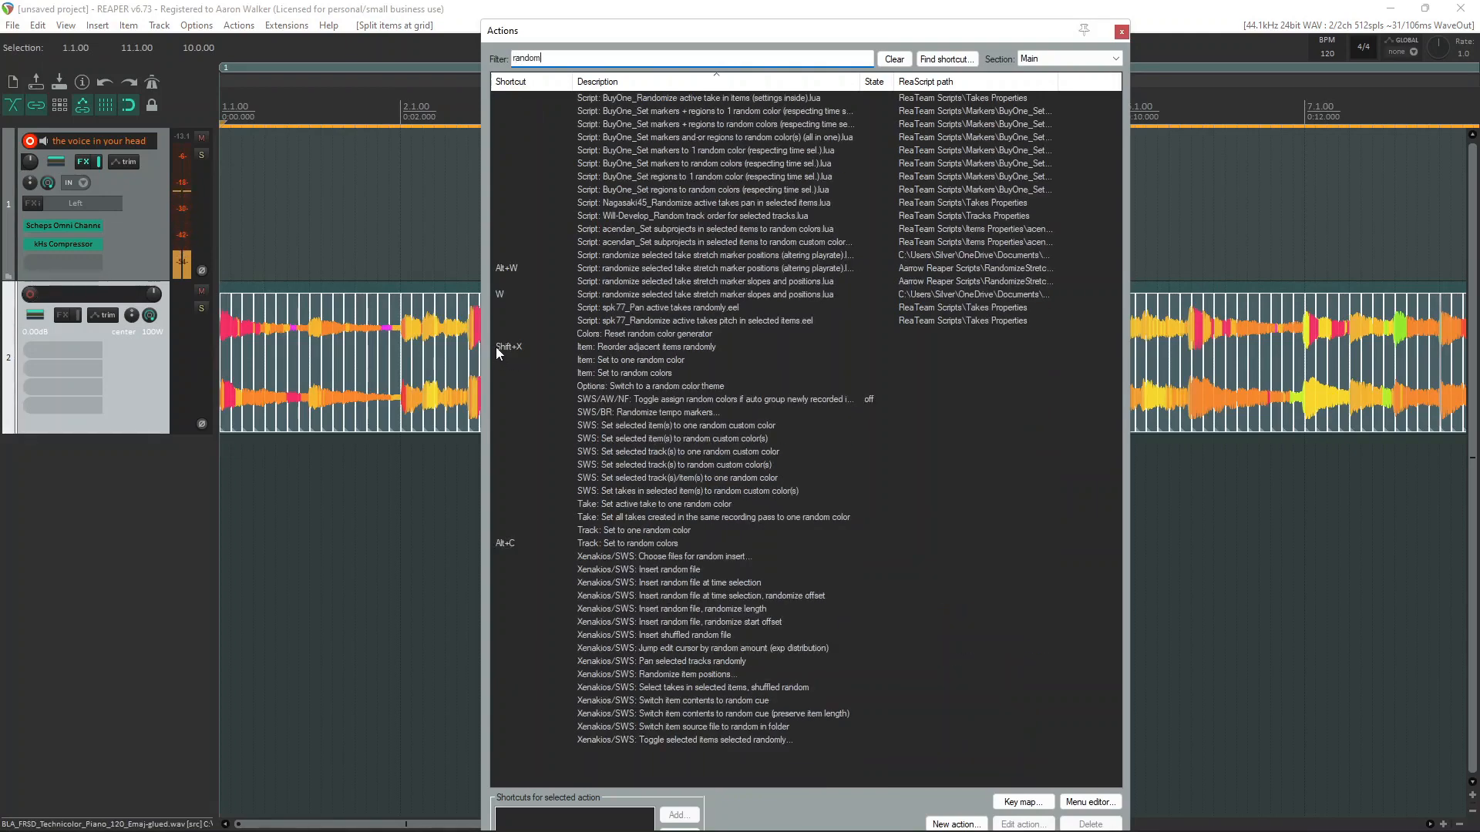
click(547, 346)
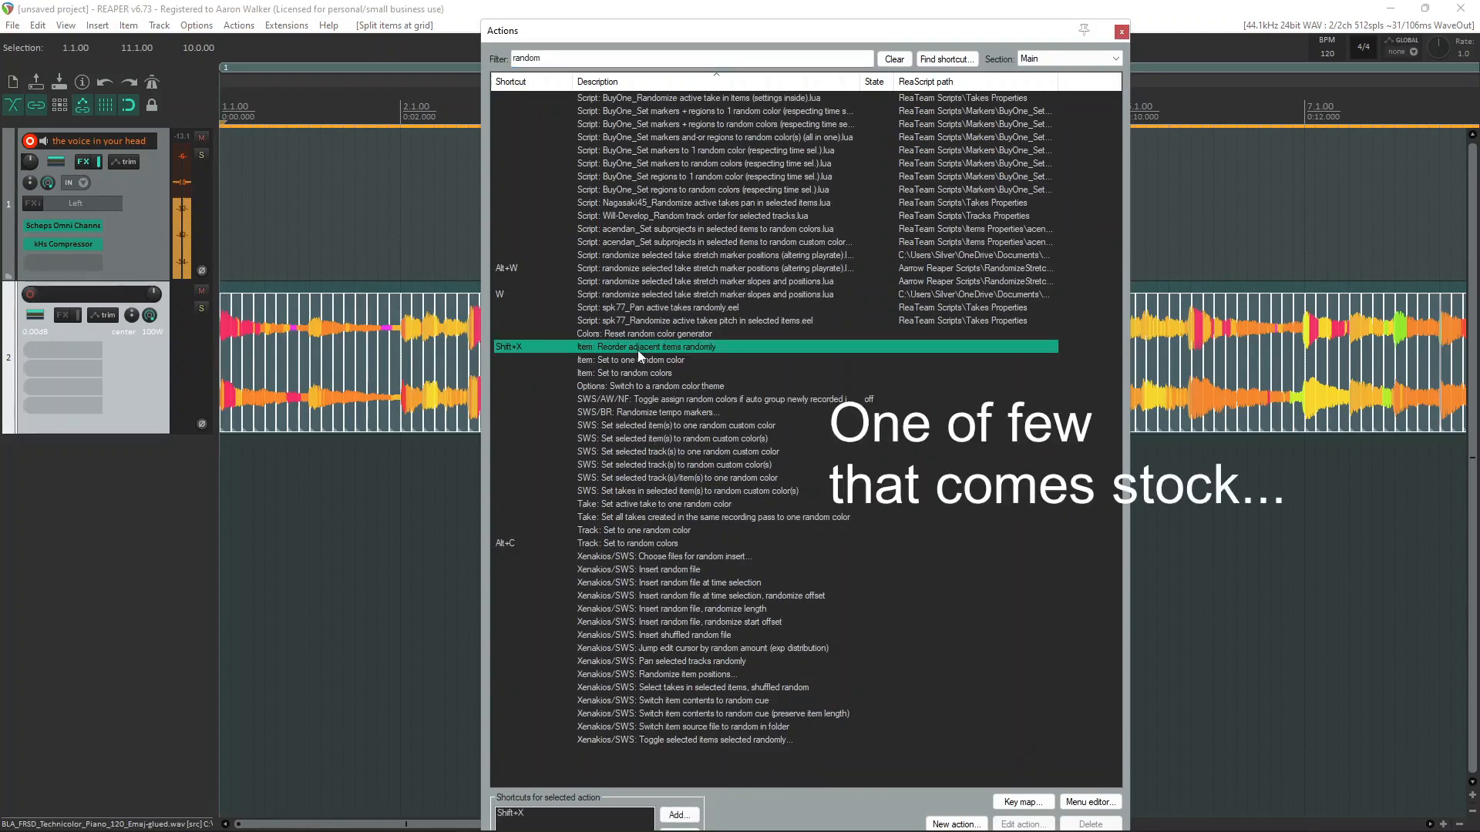
click(1121, 30)
Step: Reorder the selected piano slices randomly and play back the result
scroll(940, 304, up, 2)
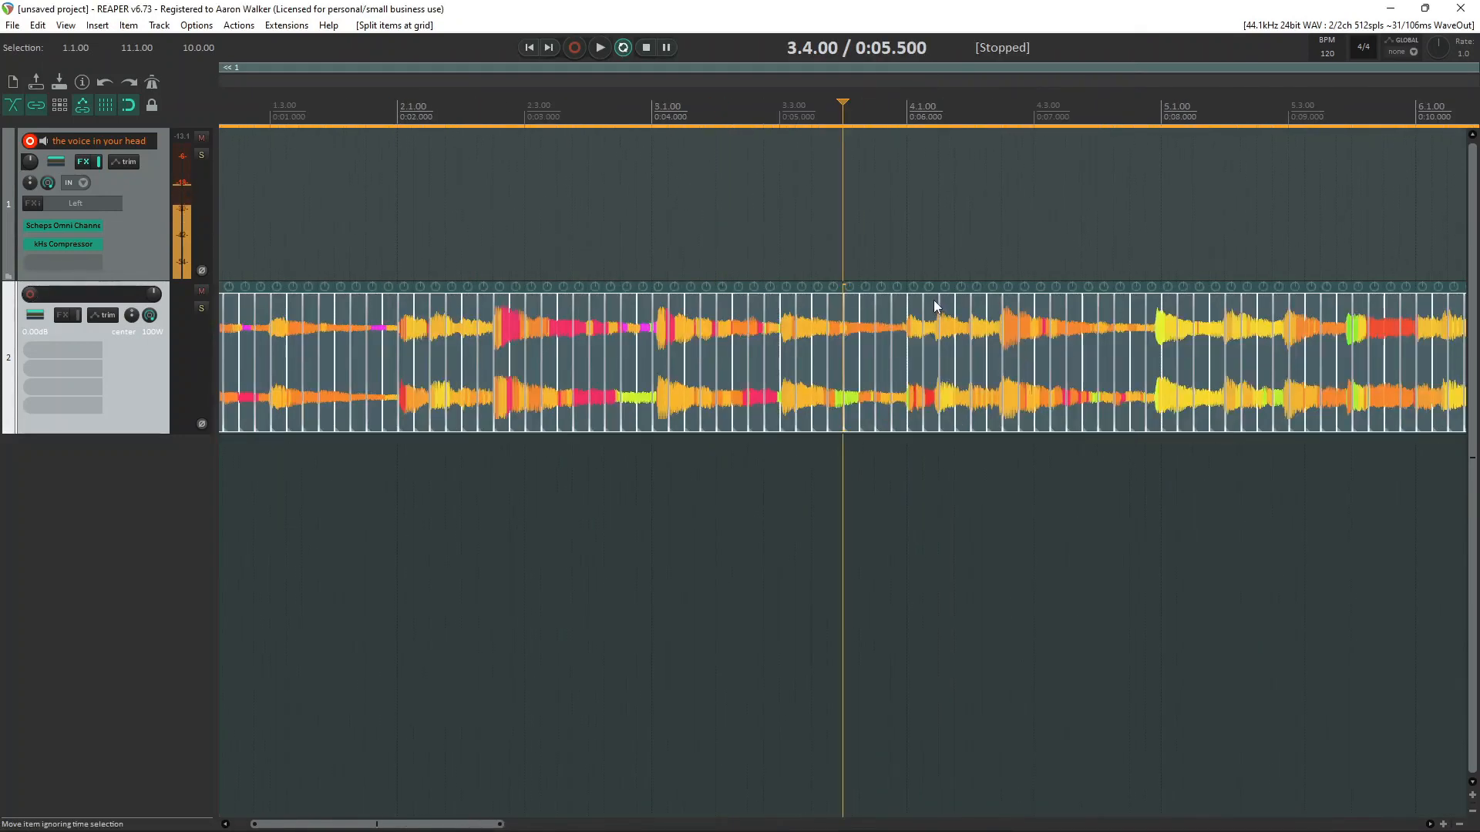
key(shift+x)
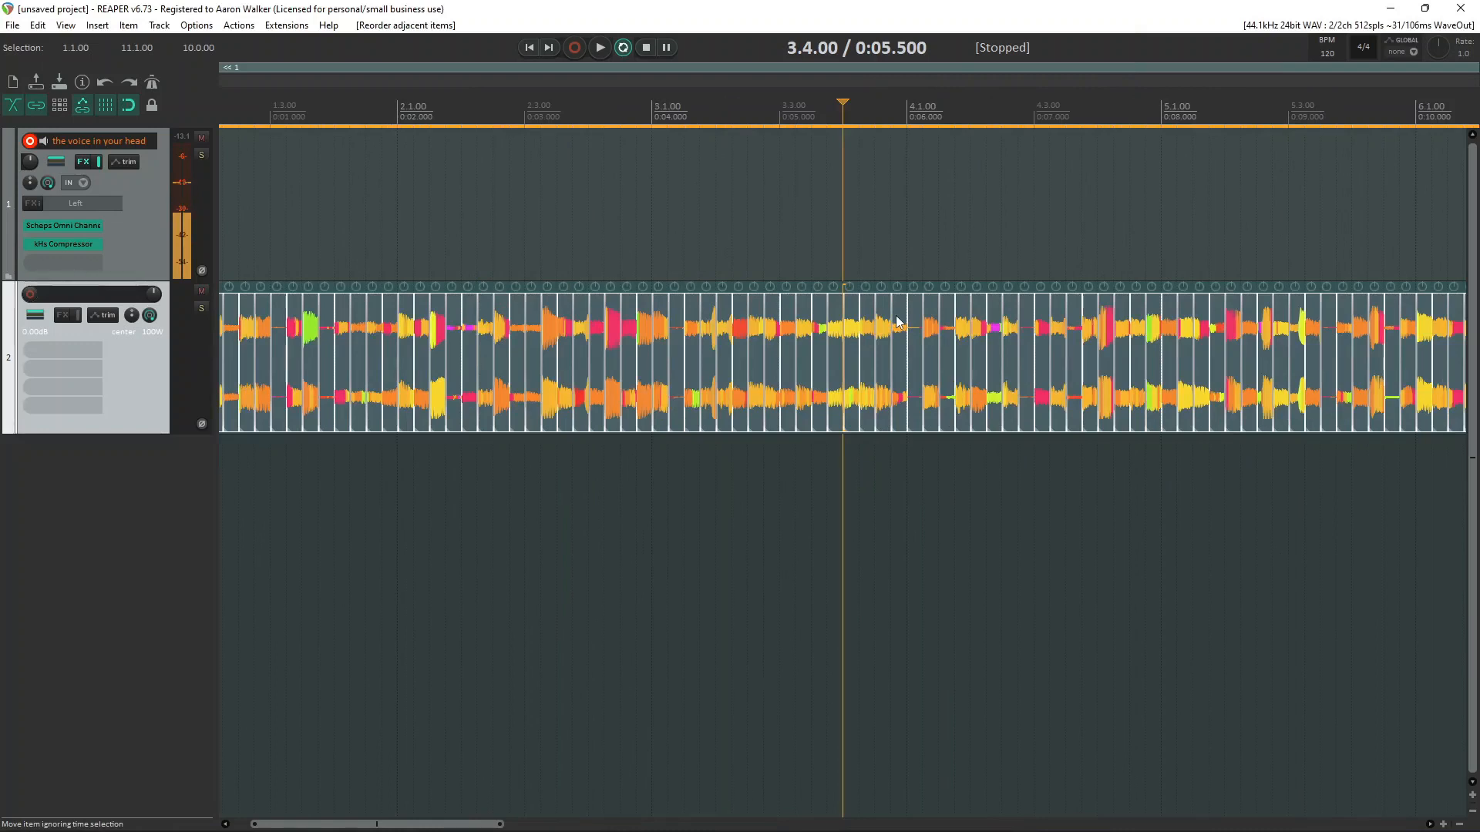
scroll(898, 322, down, 2)
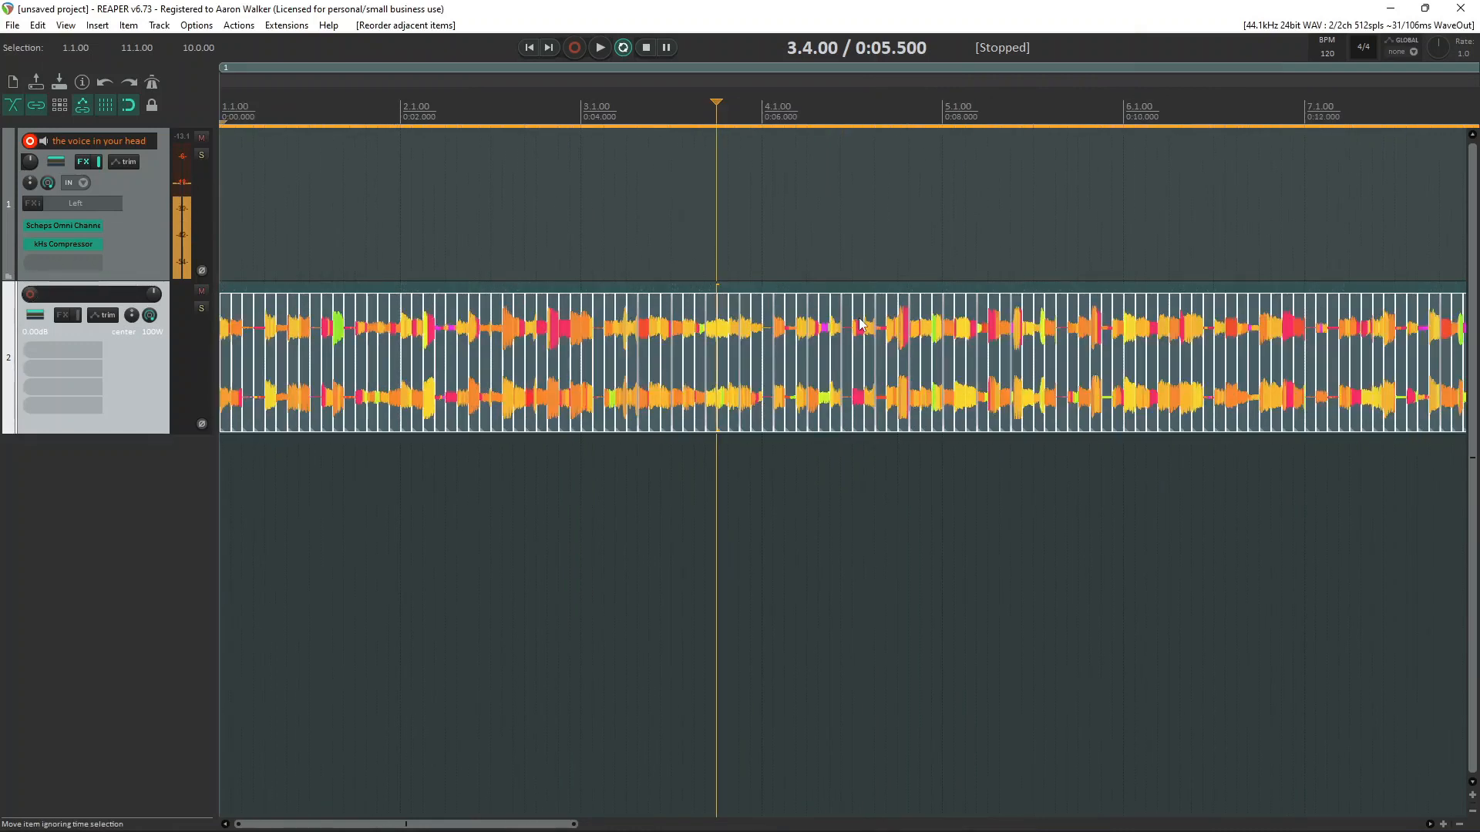
key(space)
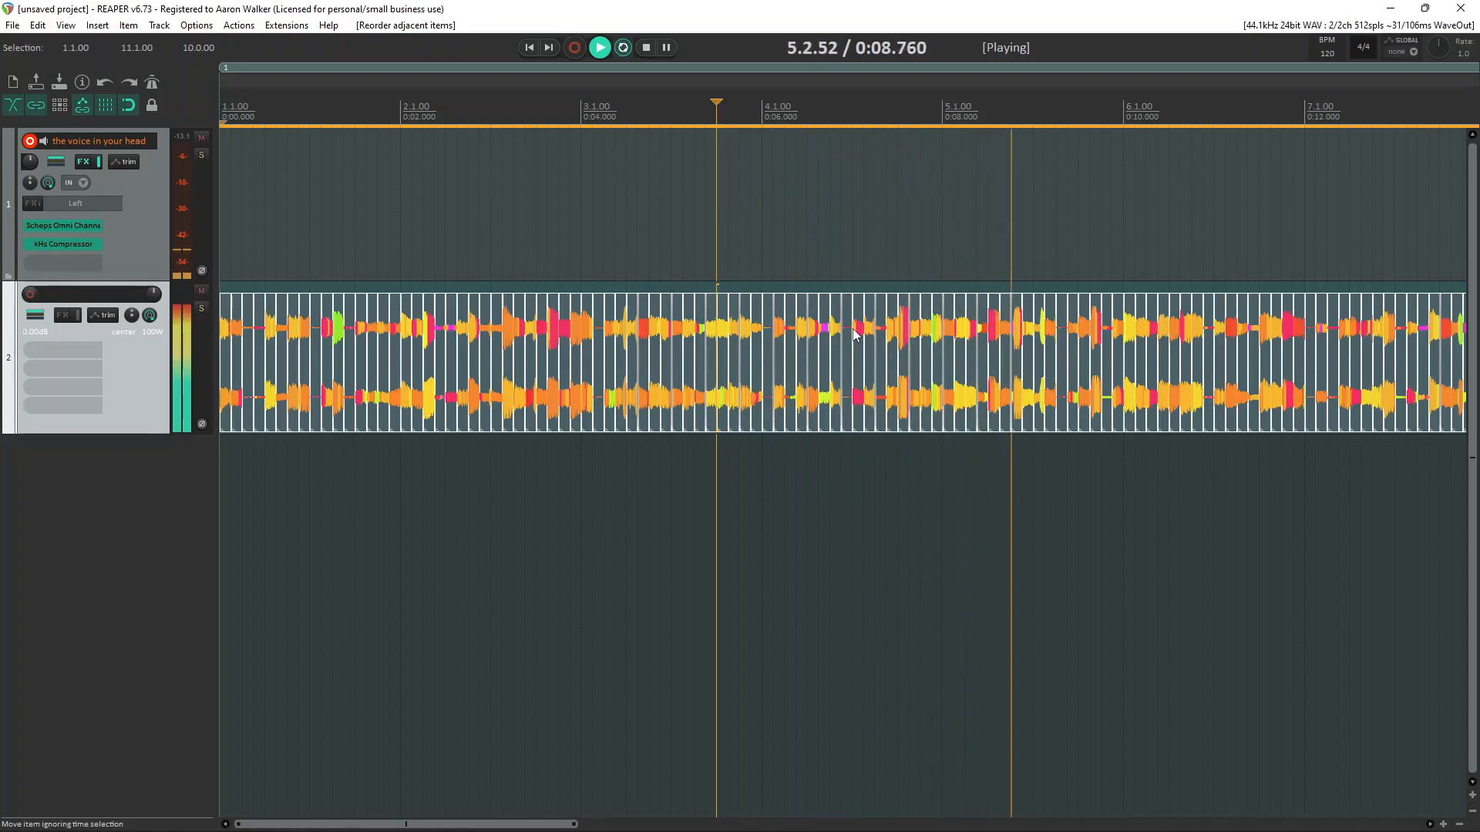
scroll(854, 333, down, 1)
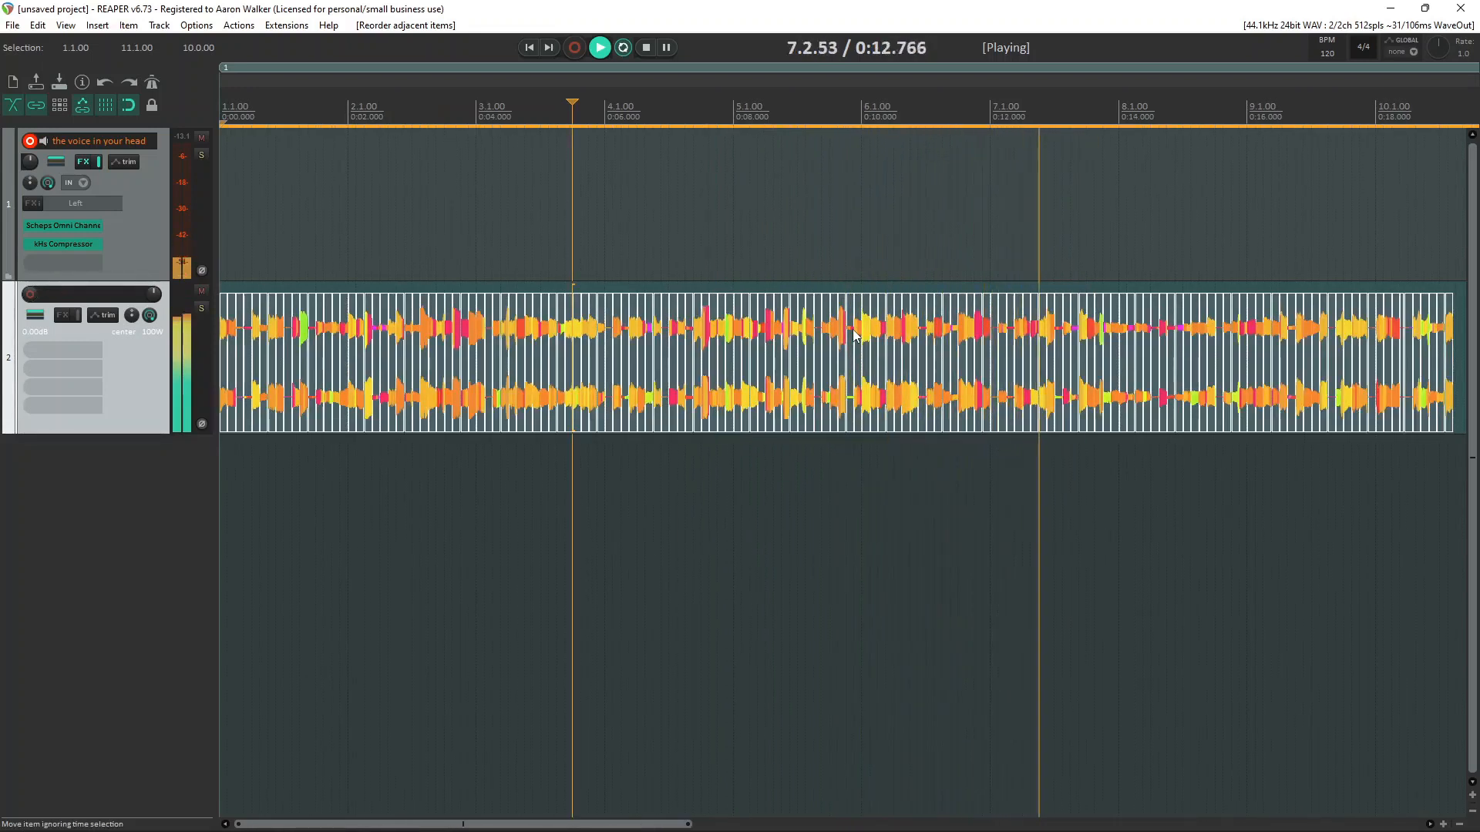
key(space)
scroll(844, 335, up, 3)
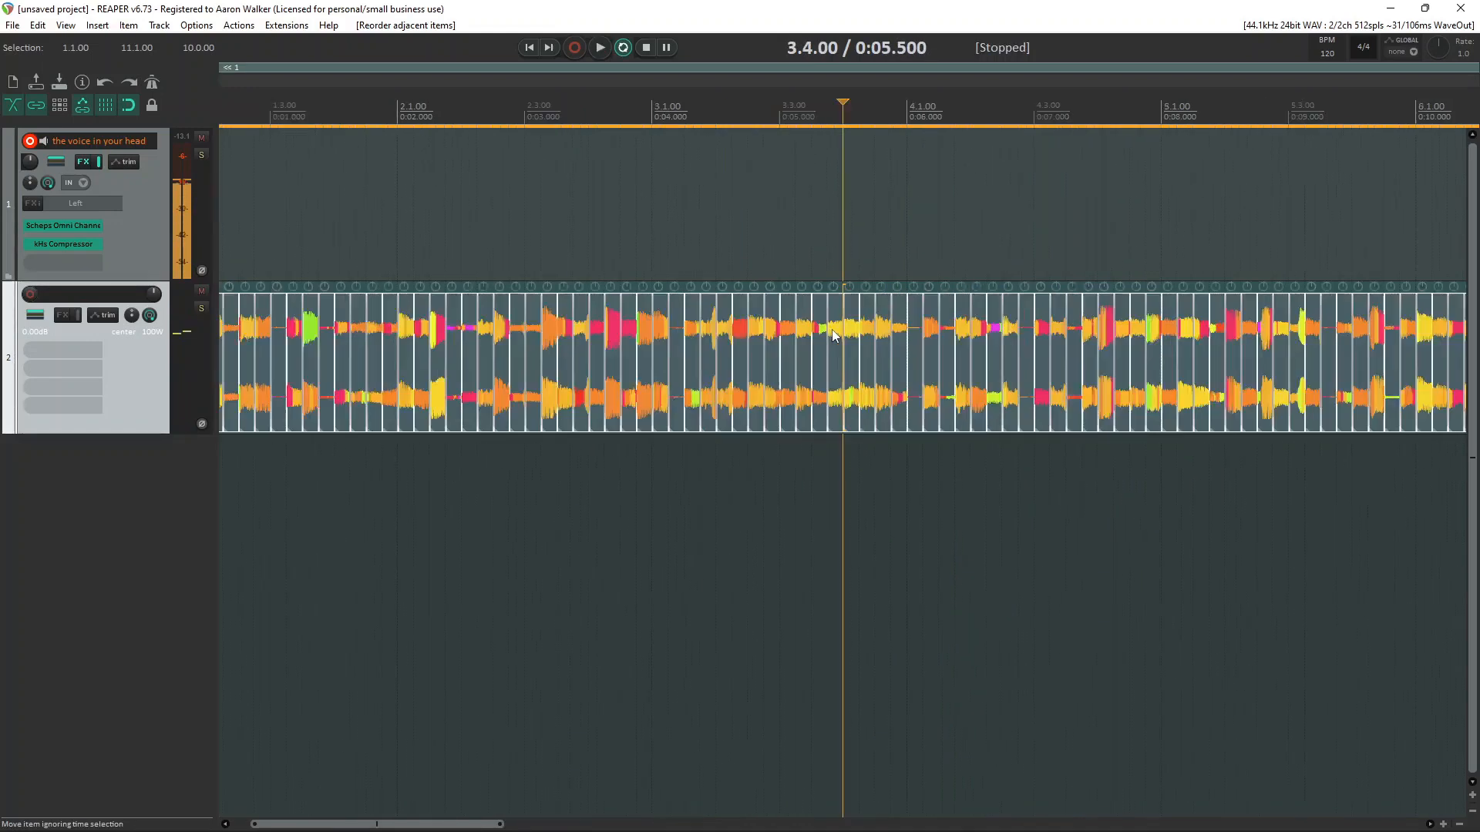
Step: Remove the overlaps between the piano slices with SWS/FNG: Clean selected overlapping media items on same track
scroll(702, 349, up, 4)
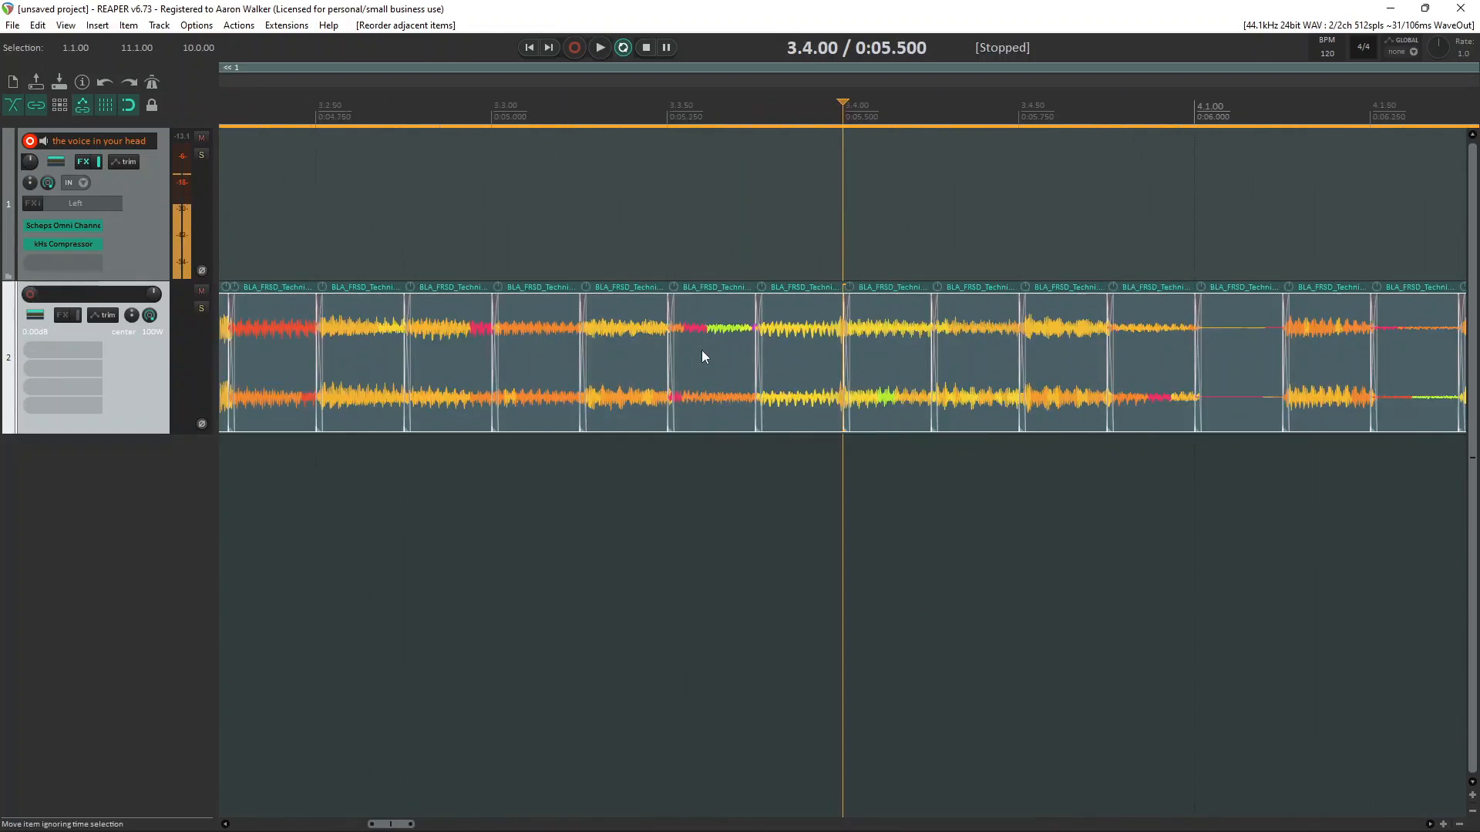
scroll(701, 350, down, 5)
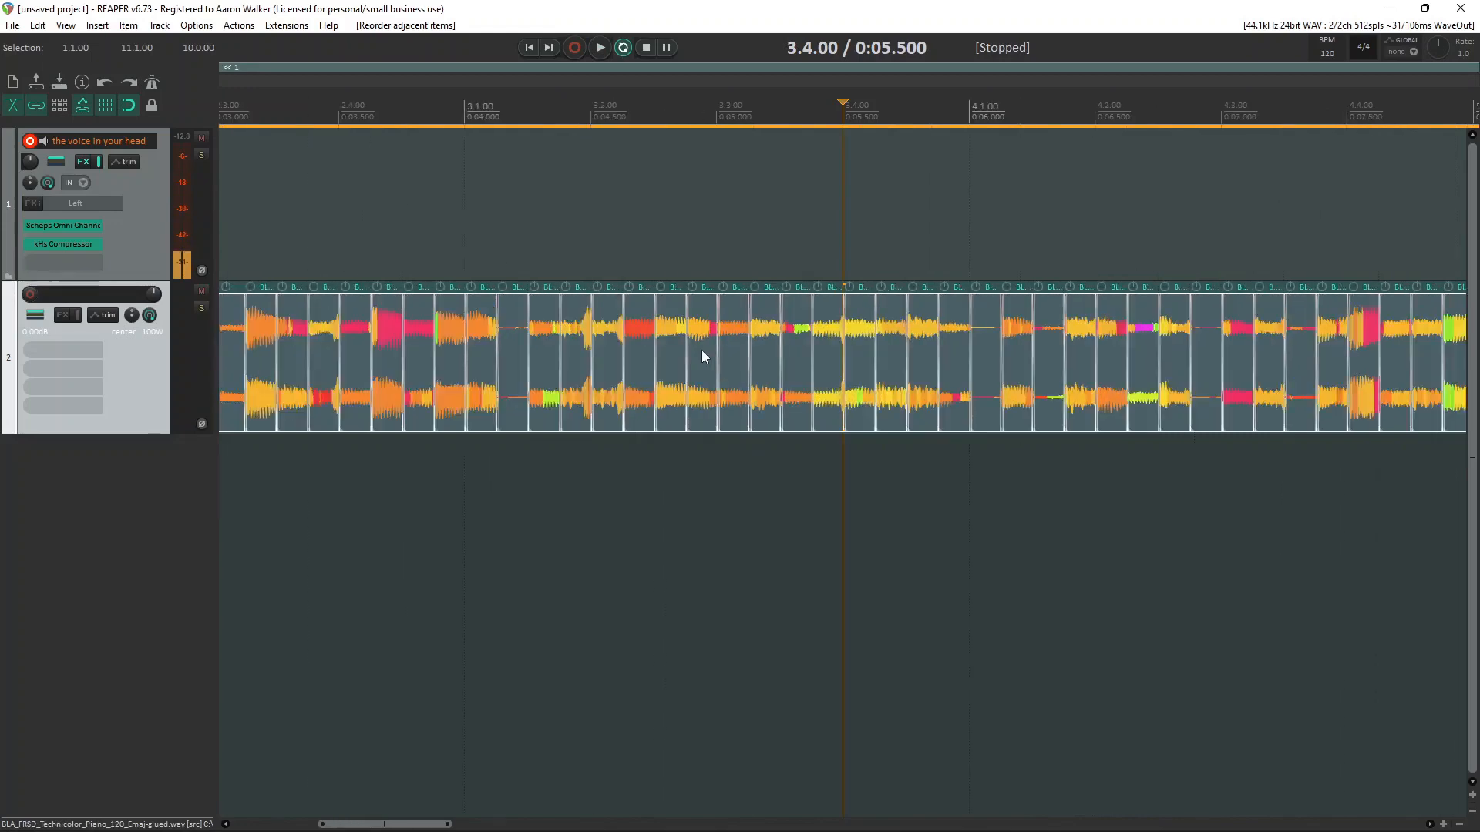
scroll(701, 349, down, 1)
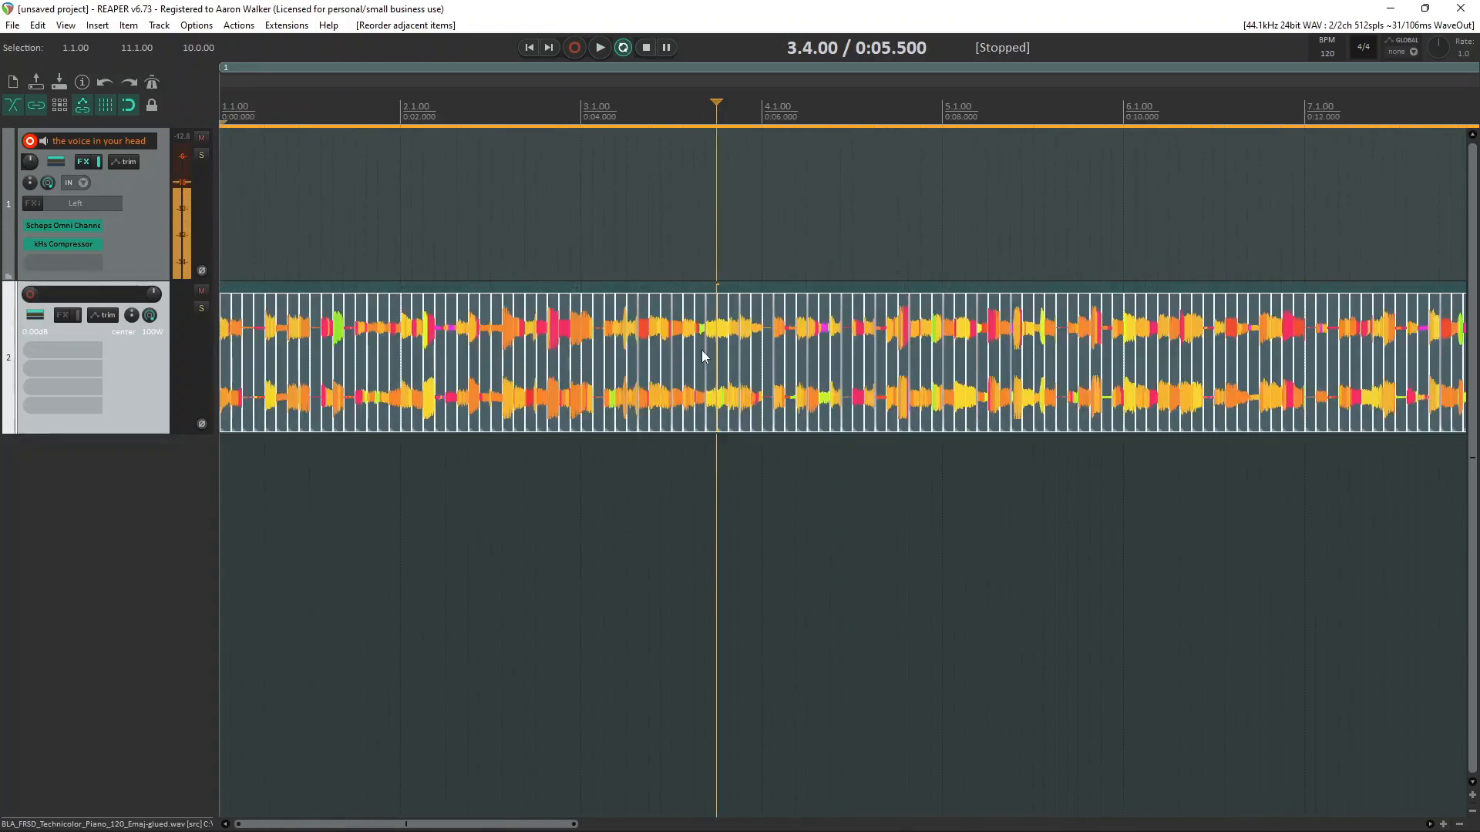
scroll(701, 350, up, 2)
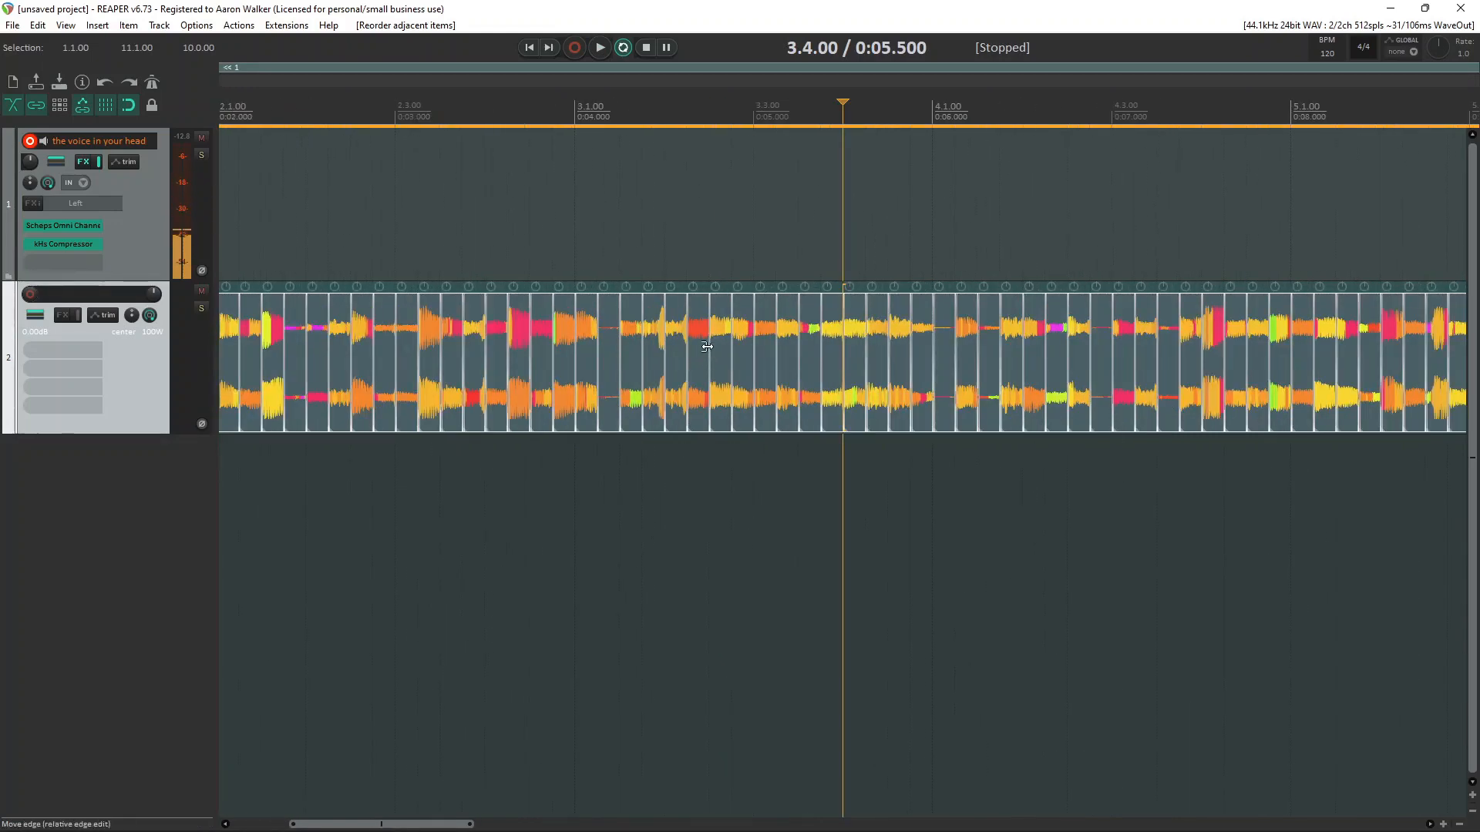
scroll(706, 347, up, 6)
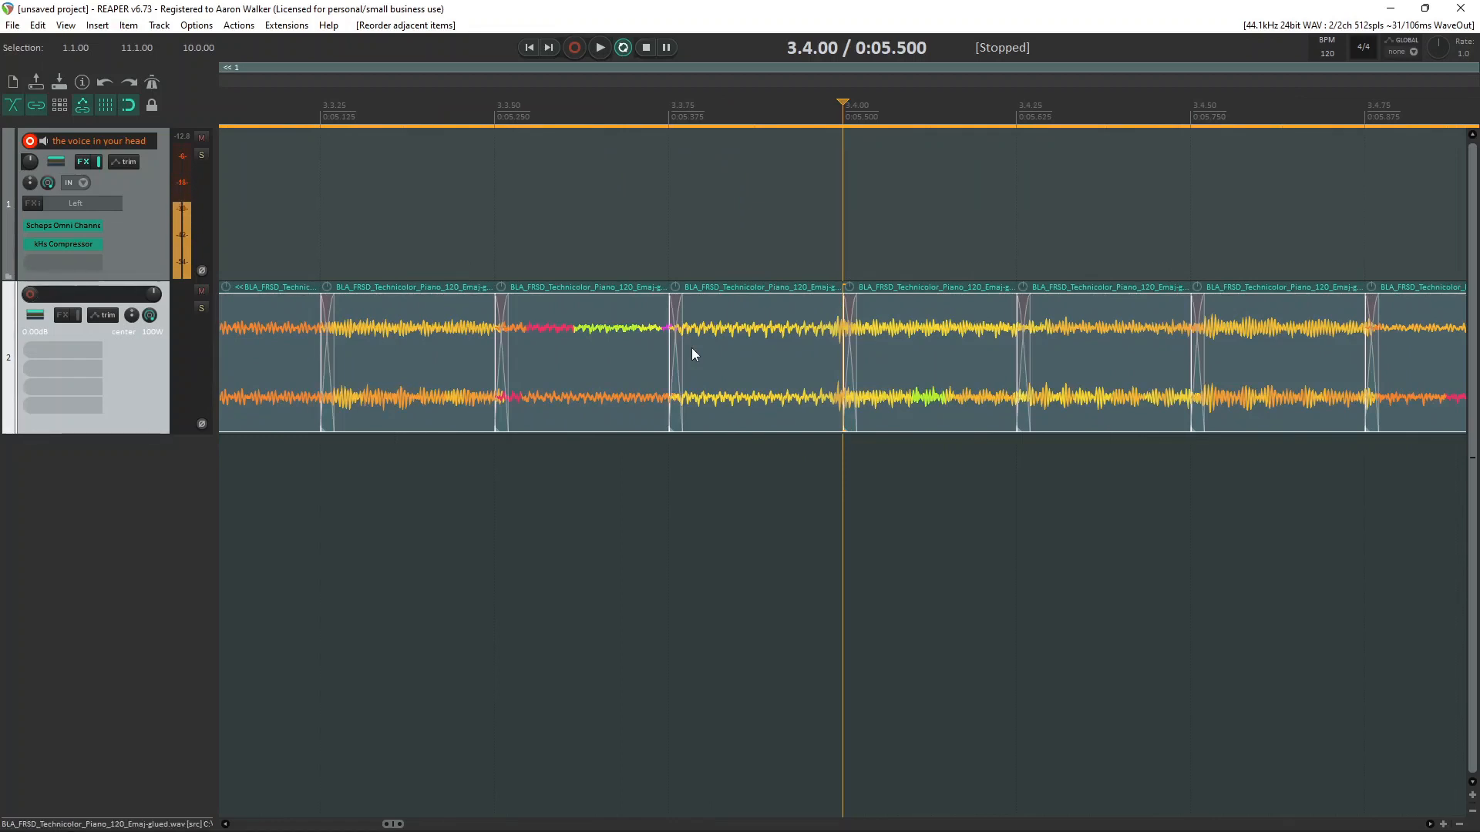
key(c)
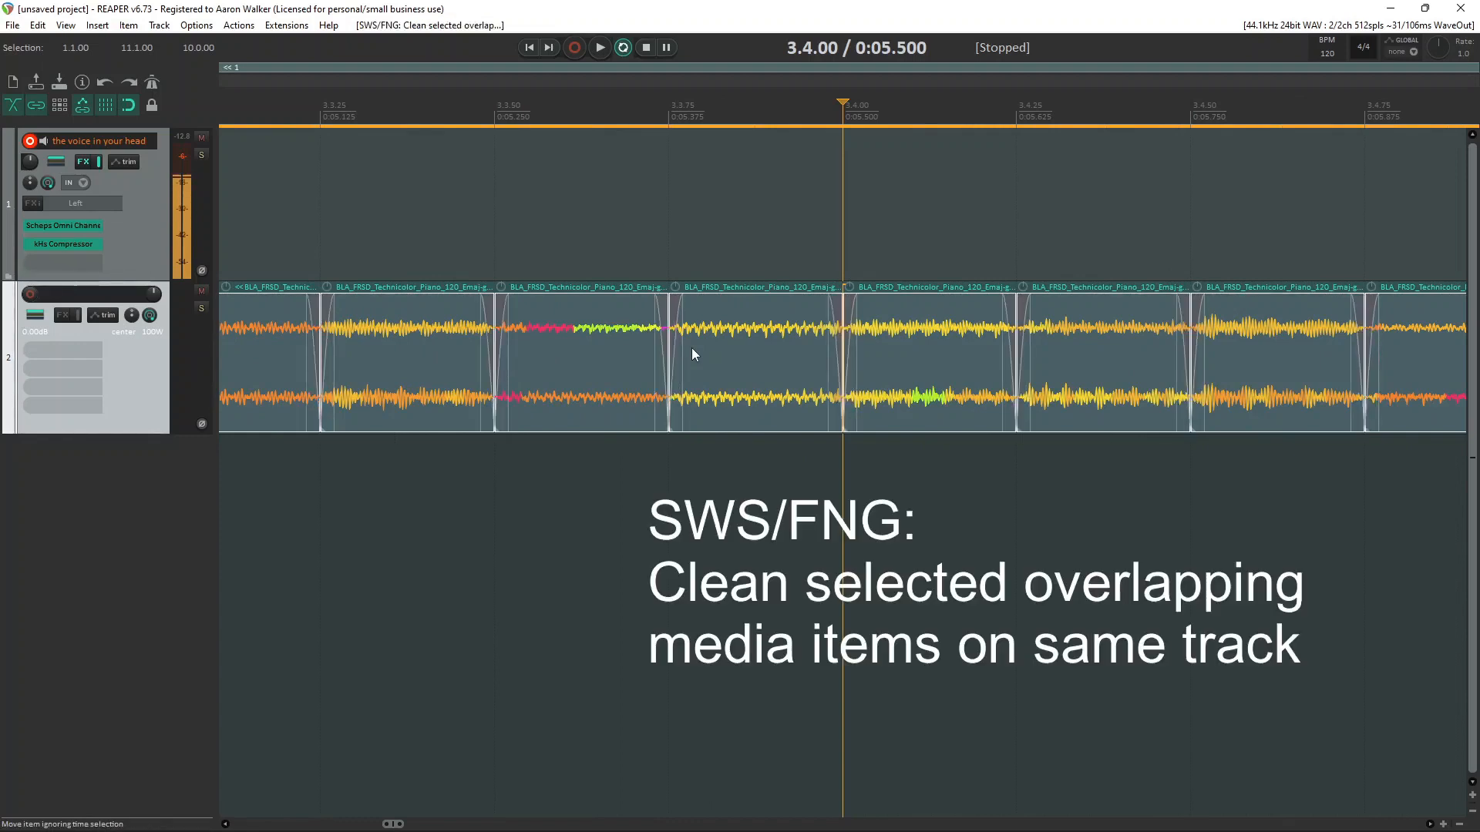
scroll(817, 309, down, 4)
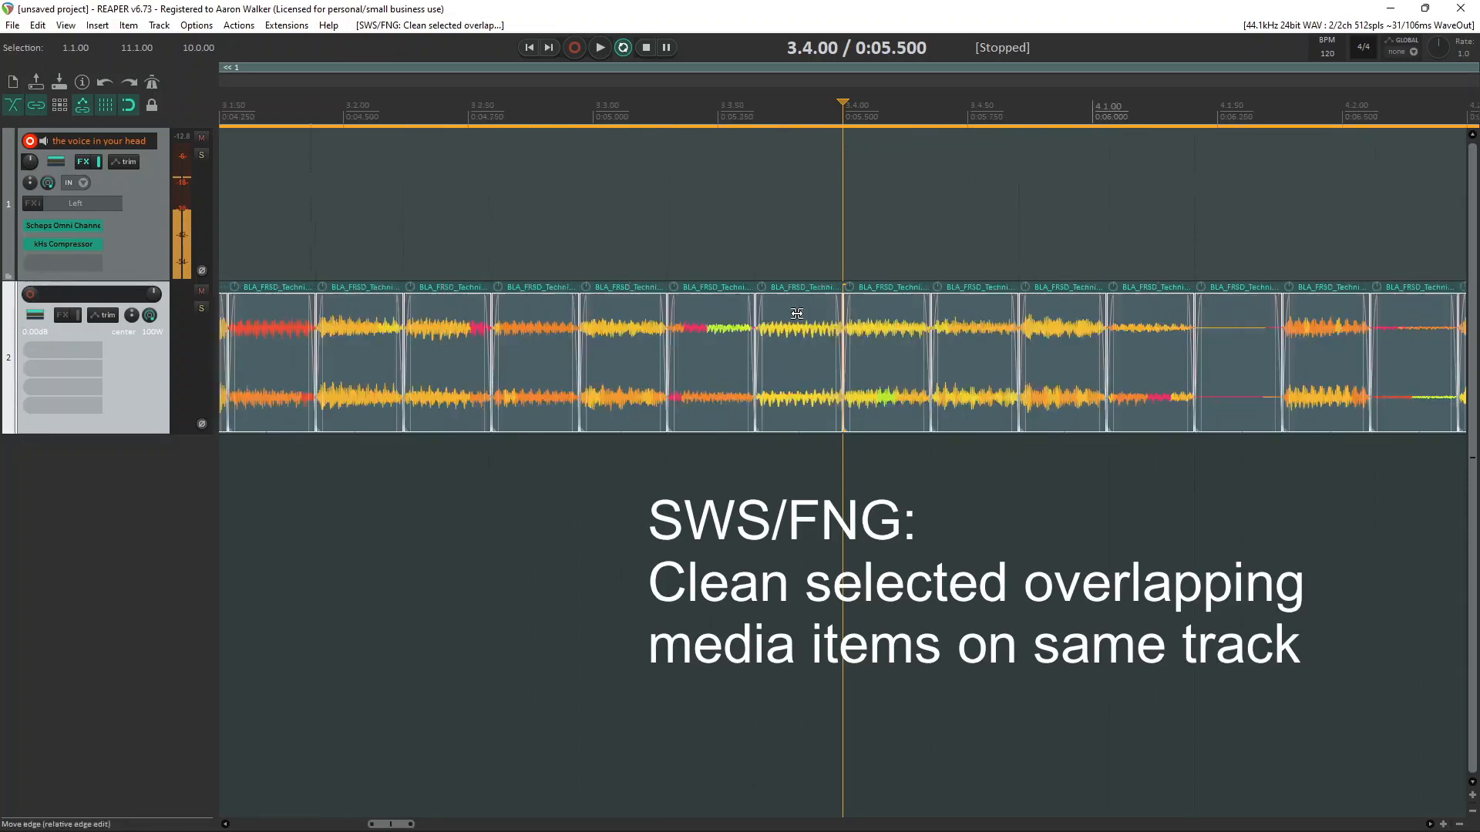
Step: Lengthen the fade-outs of all selected piano slices to nearly their full length and audition them
scroll(797, 313, up, 4)
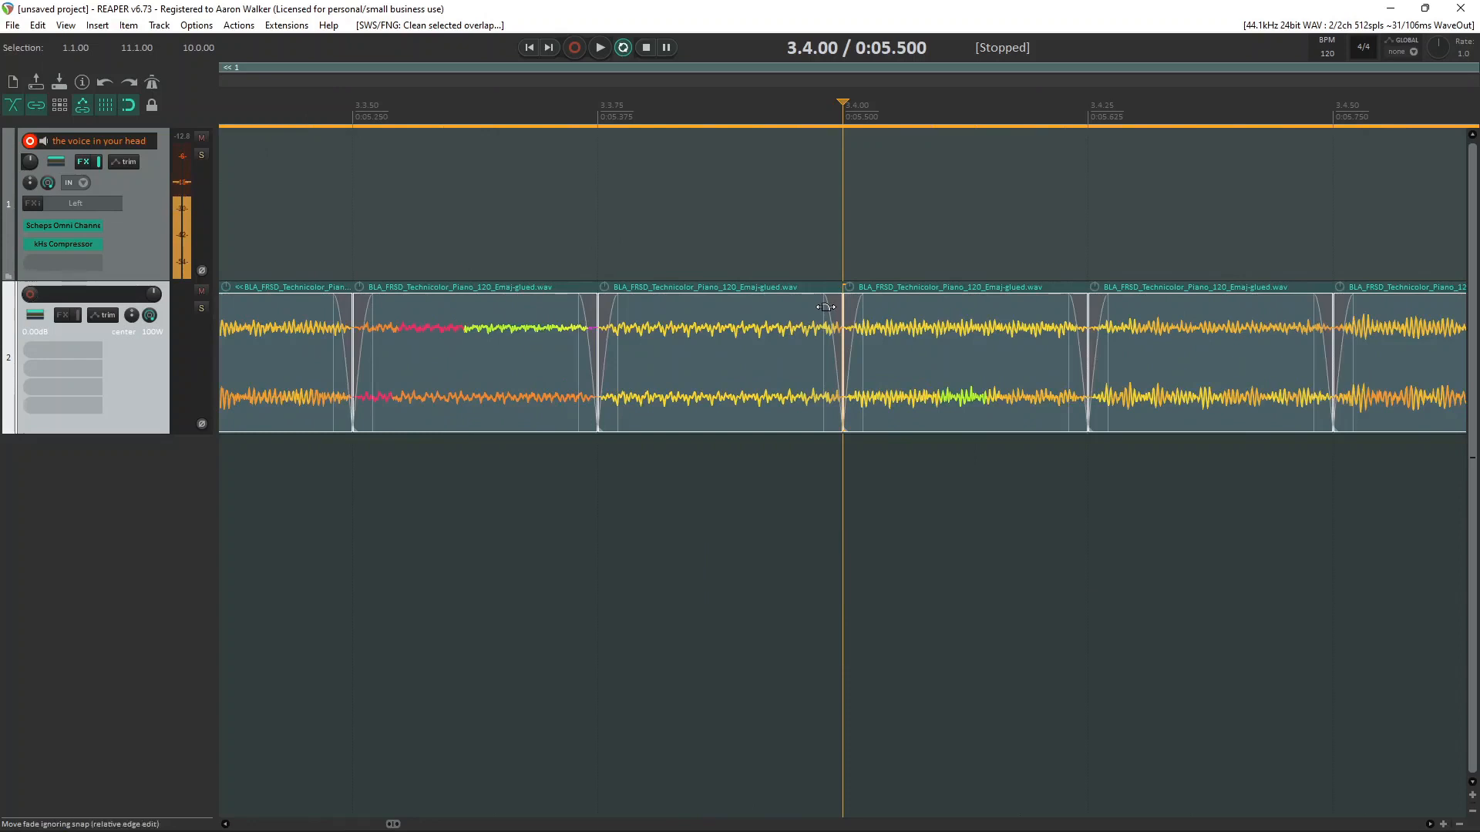
drag(825, 306, 614, 302)
scroll(678, 303, down, 10)
key(space)
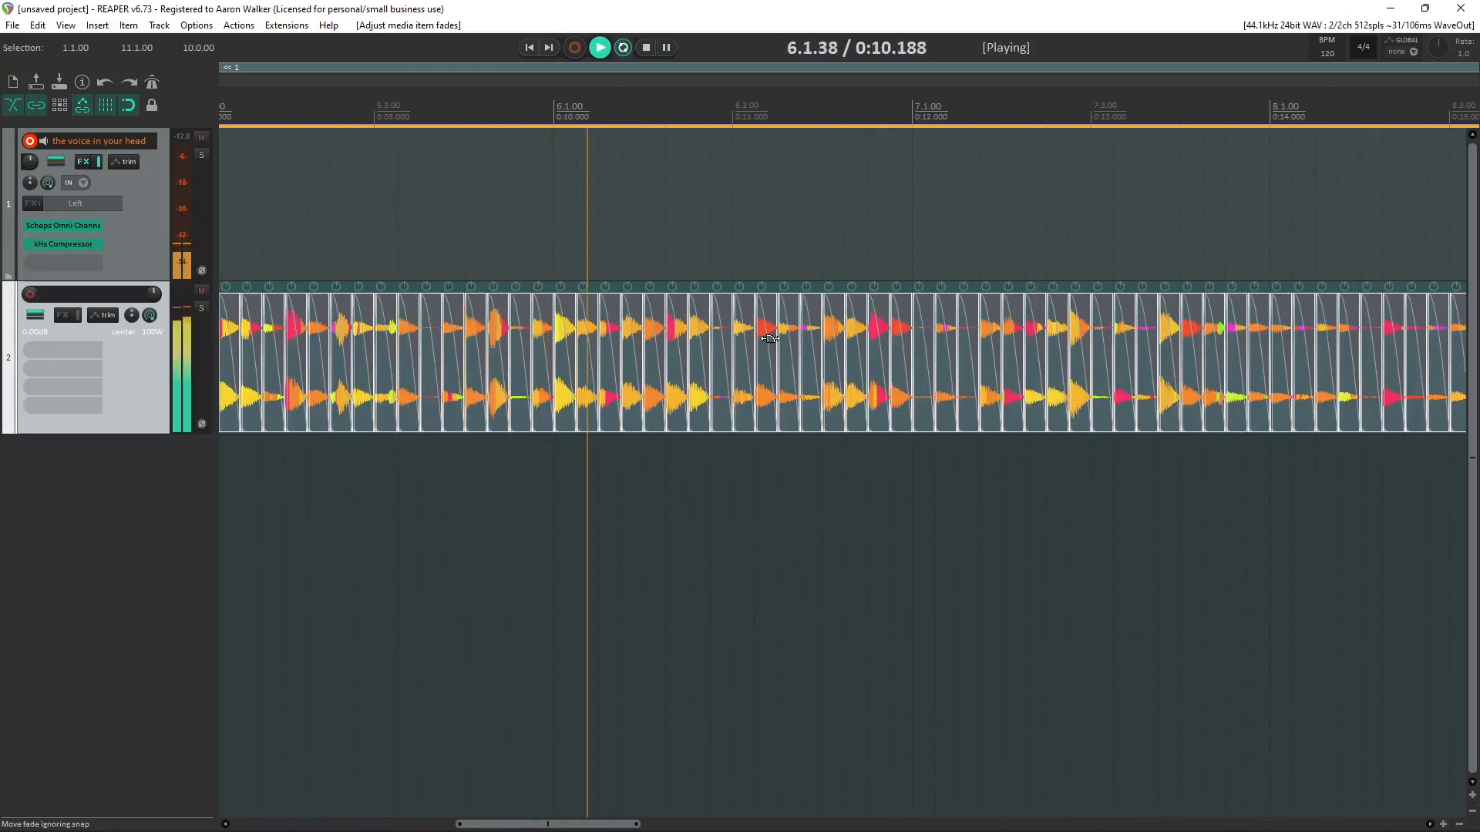
key(space)
scroll(772, 348, down, 4)
scroll(772, 344, up, 8)
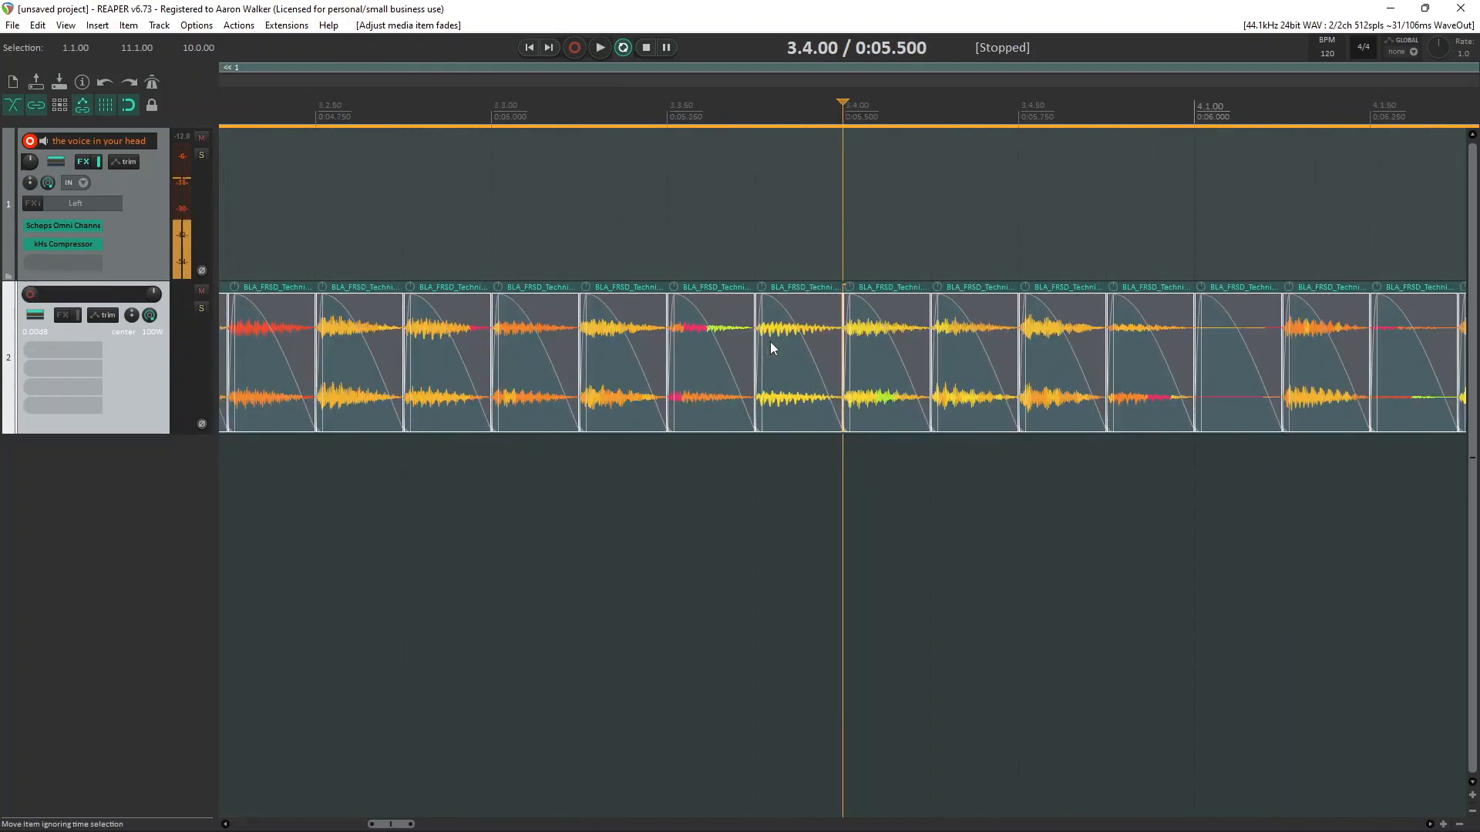
Step: Try several fade-out curve shapes on all the selected piano slices and play them back to compare the sound
key(ctrl+shift+f)
key(space)
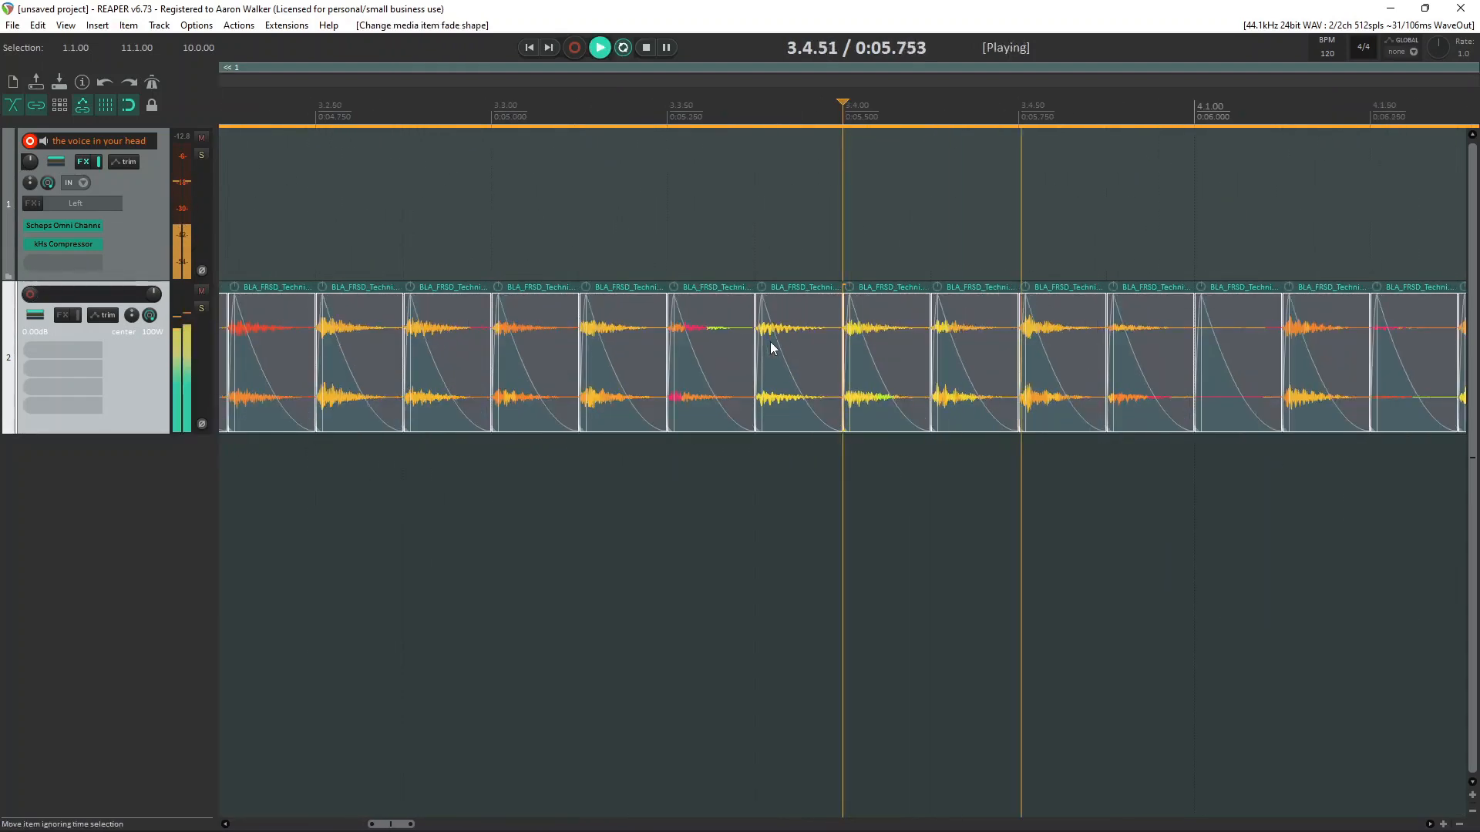
key(ctrl+shift+f)
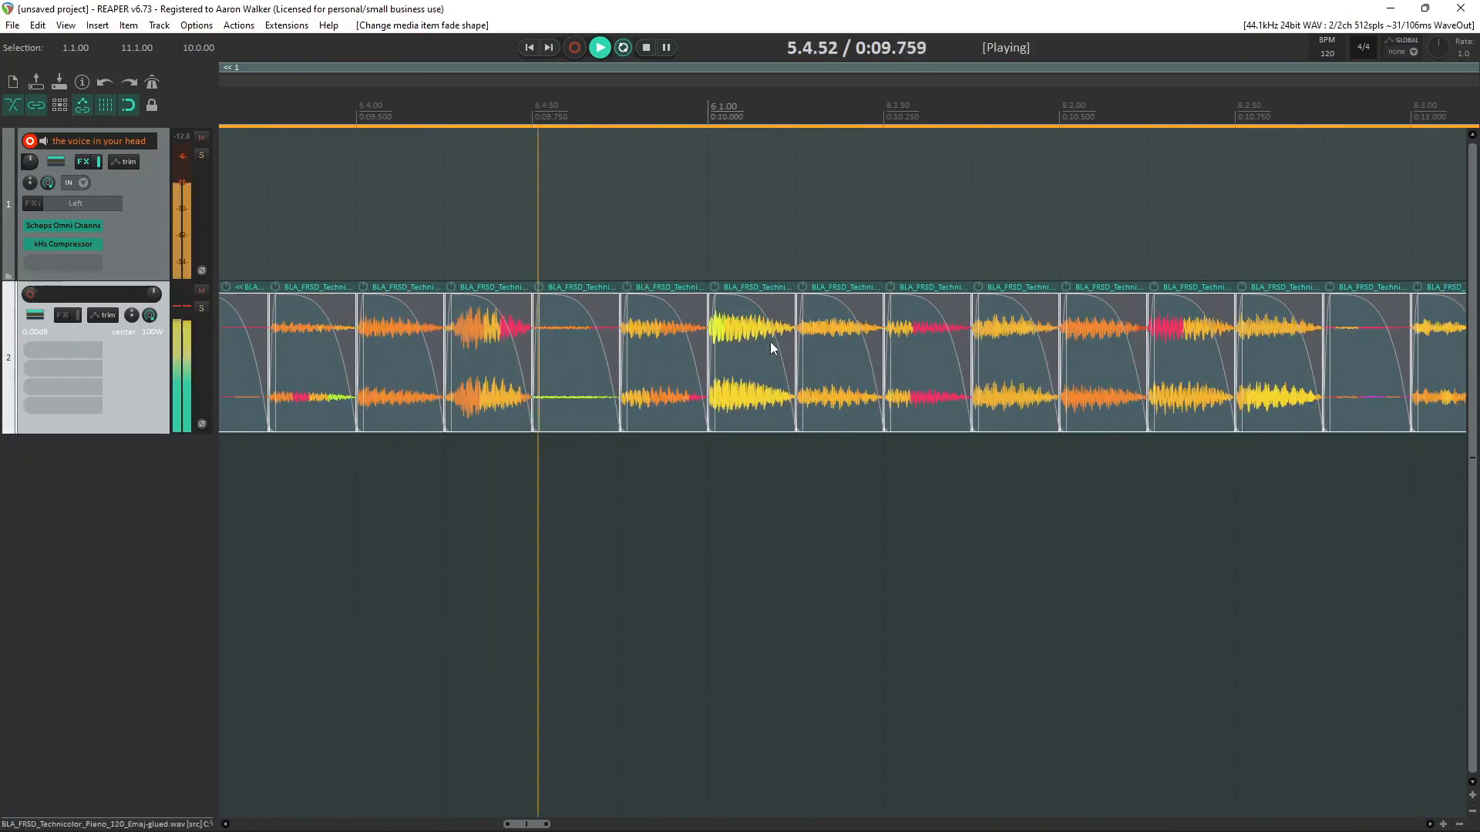
key(ctrl+shift+f)
scroll(770, 340, down, 5)
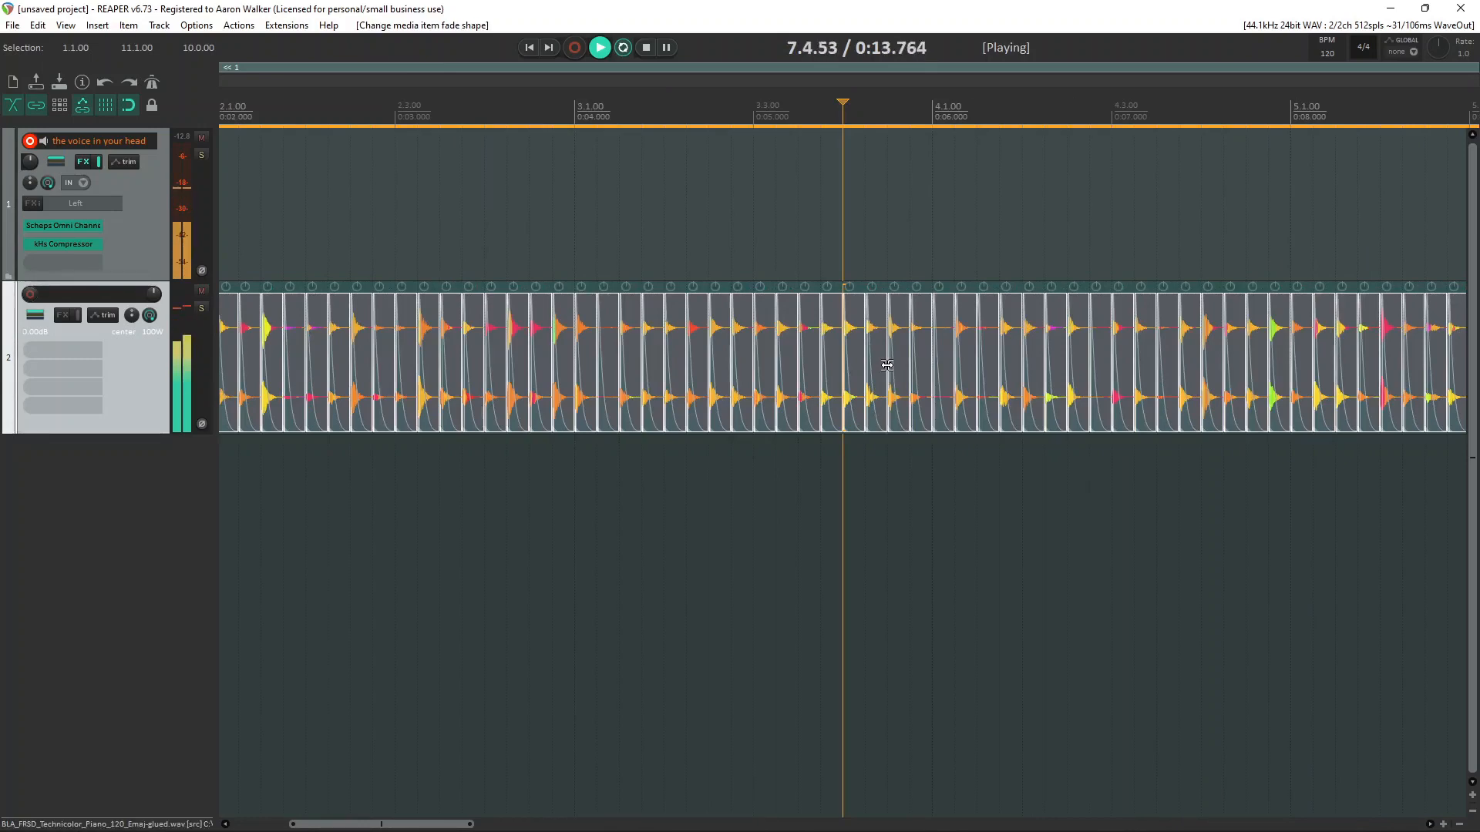
key(space)
scroll(908, 367, down, 10)
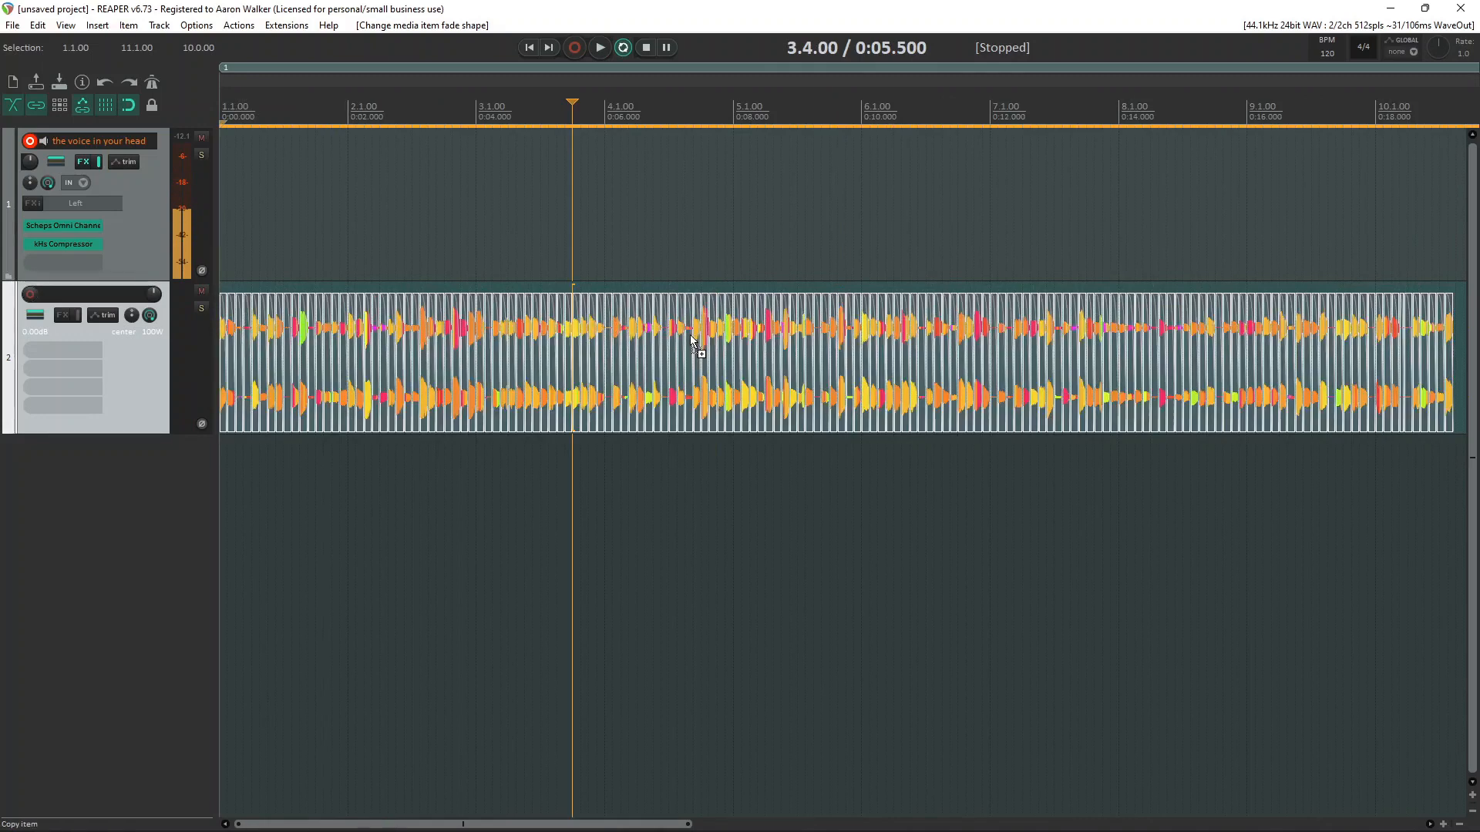
Step: Undo the fade, overlap and random reorder edits on the piano slices, back to the grid split
scroll(807, 464, up, 5)
key(ctrl+z)
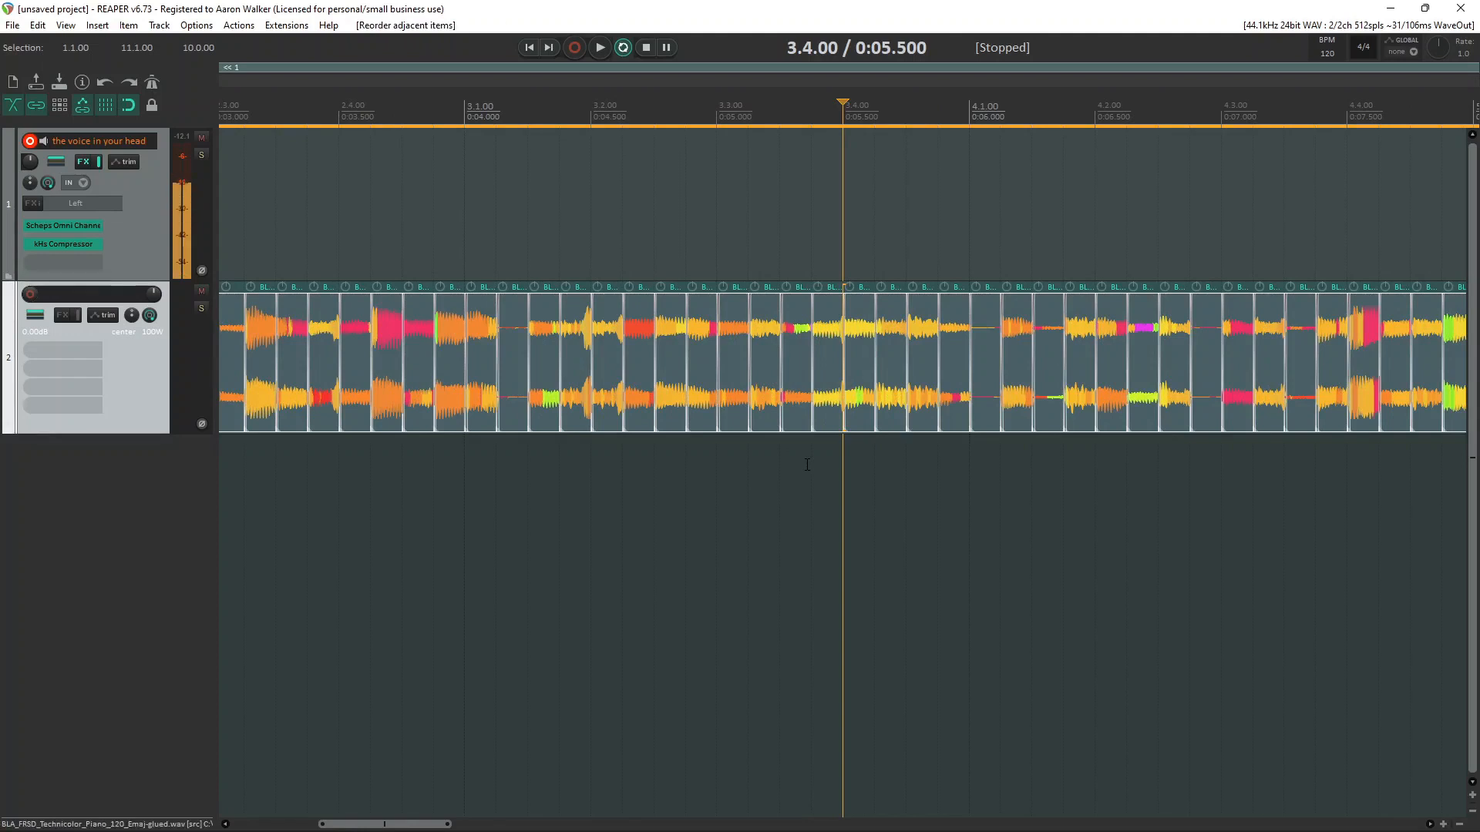
scroll(829, 402, up, 6)
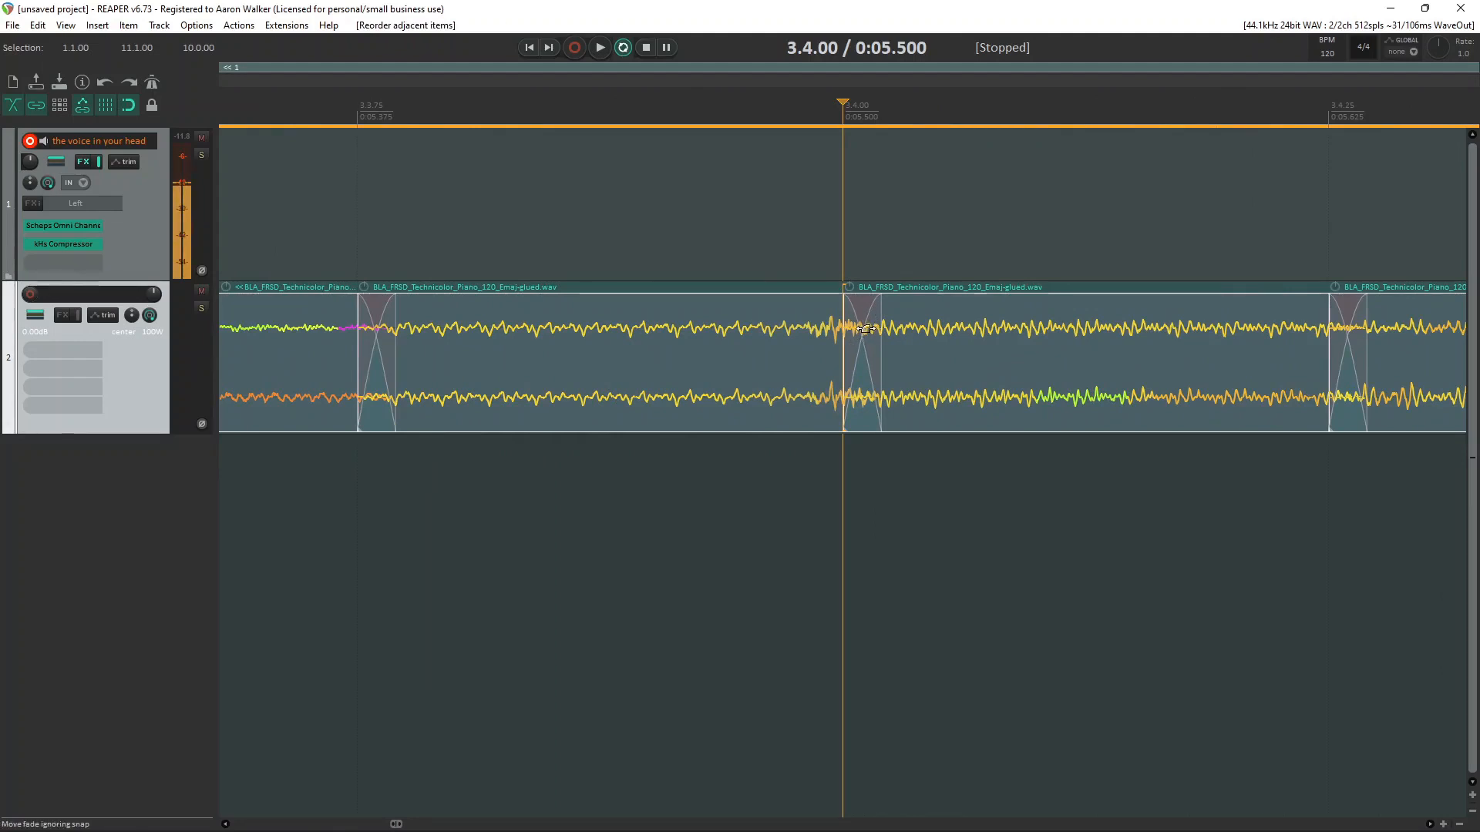
scroll(867, 344, down, 4)
scroll(862, 350, up, 3)
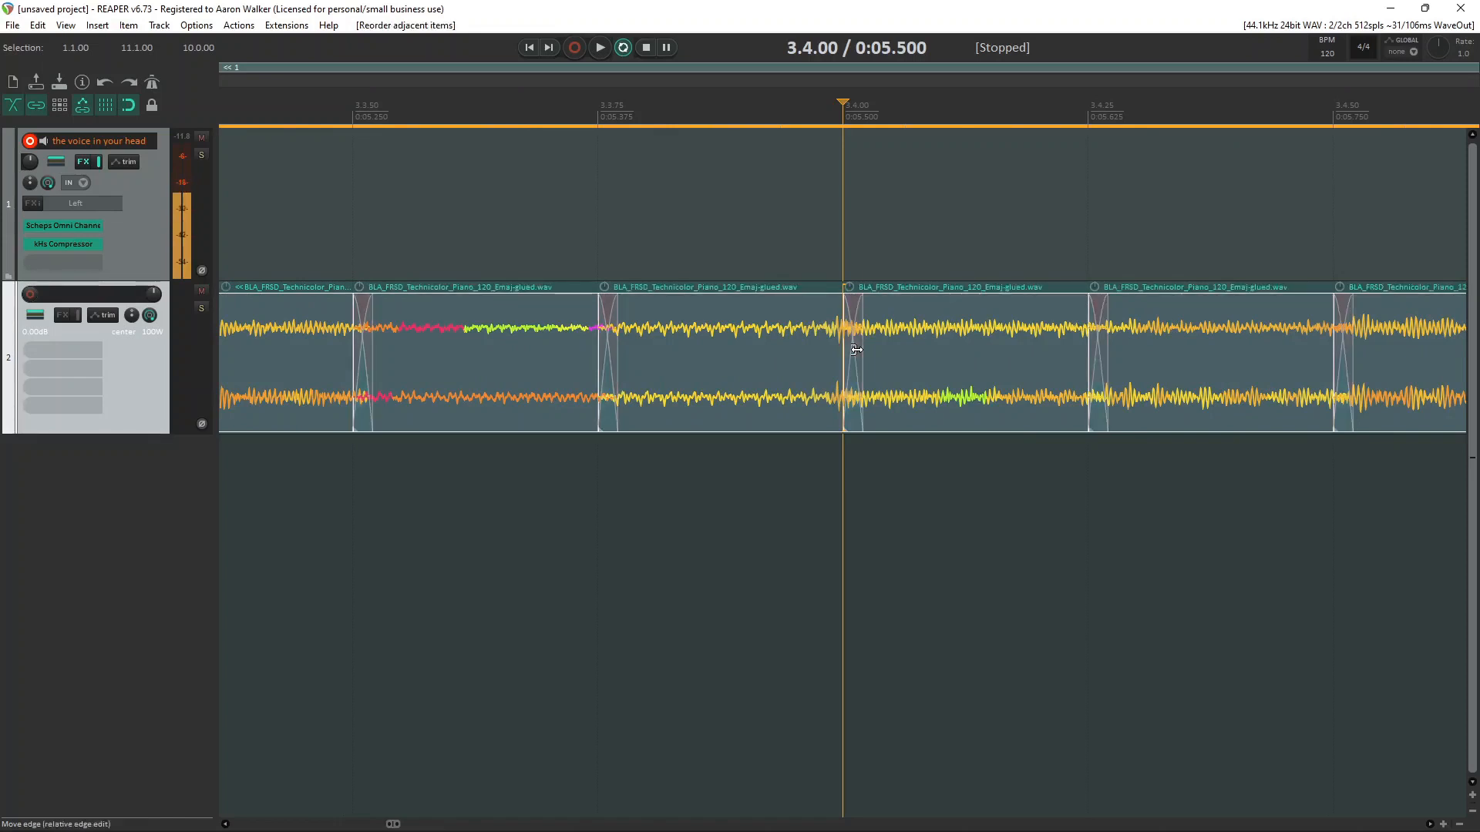
key(ctrl+z)
scroll(852, 348, down, 4)
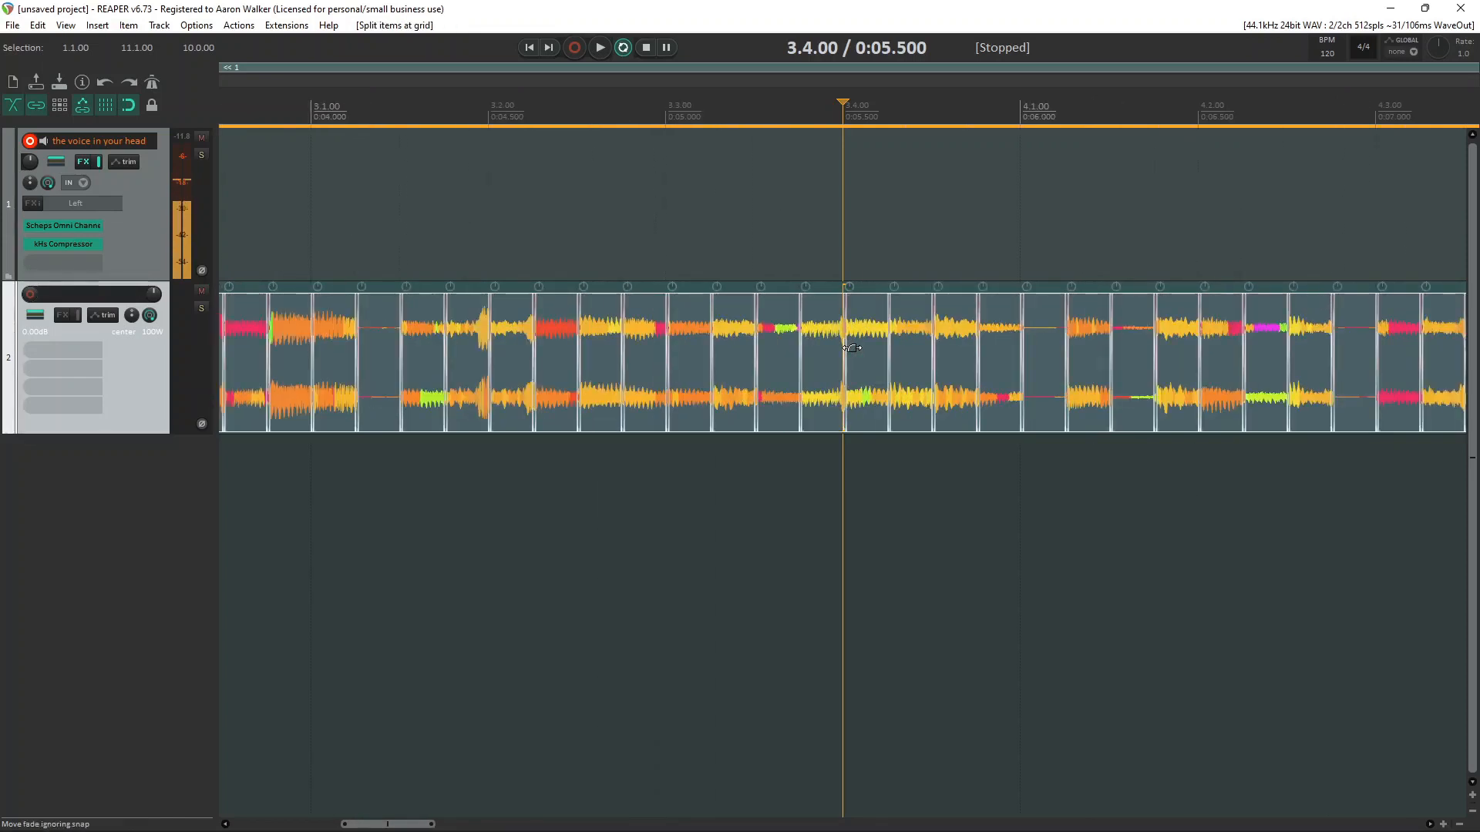
Step: Reorder the selected overlapping piano slices randomly, inspect their spacing and play back the result
key(ctrl+shift+z)
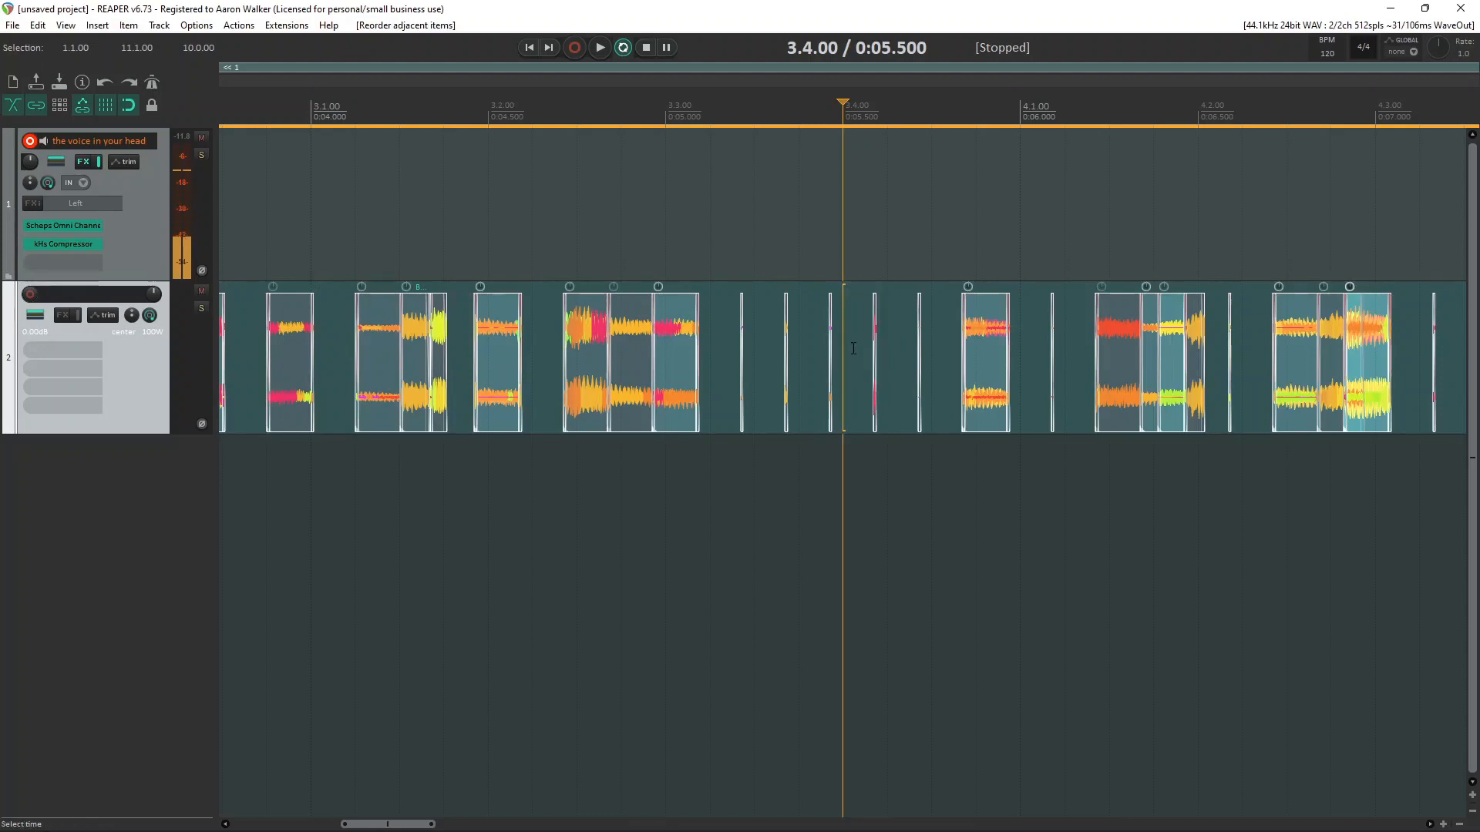
scroll(853, 348, up, 6)
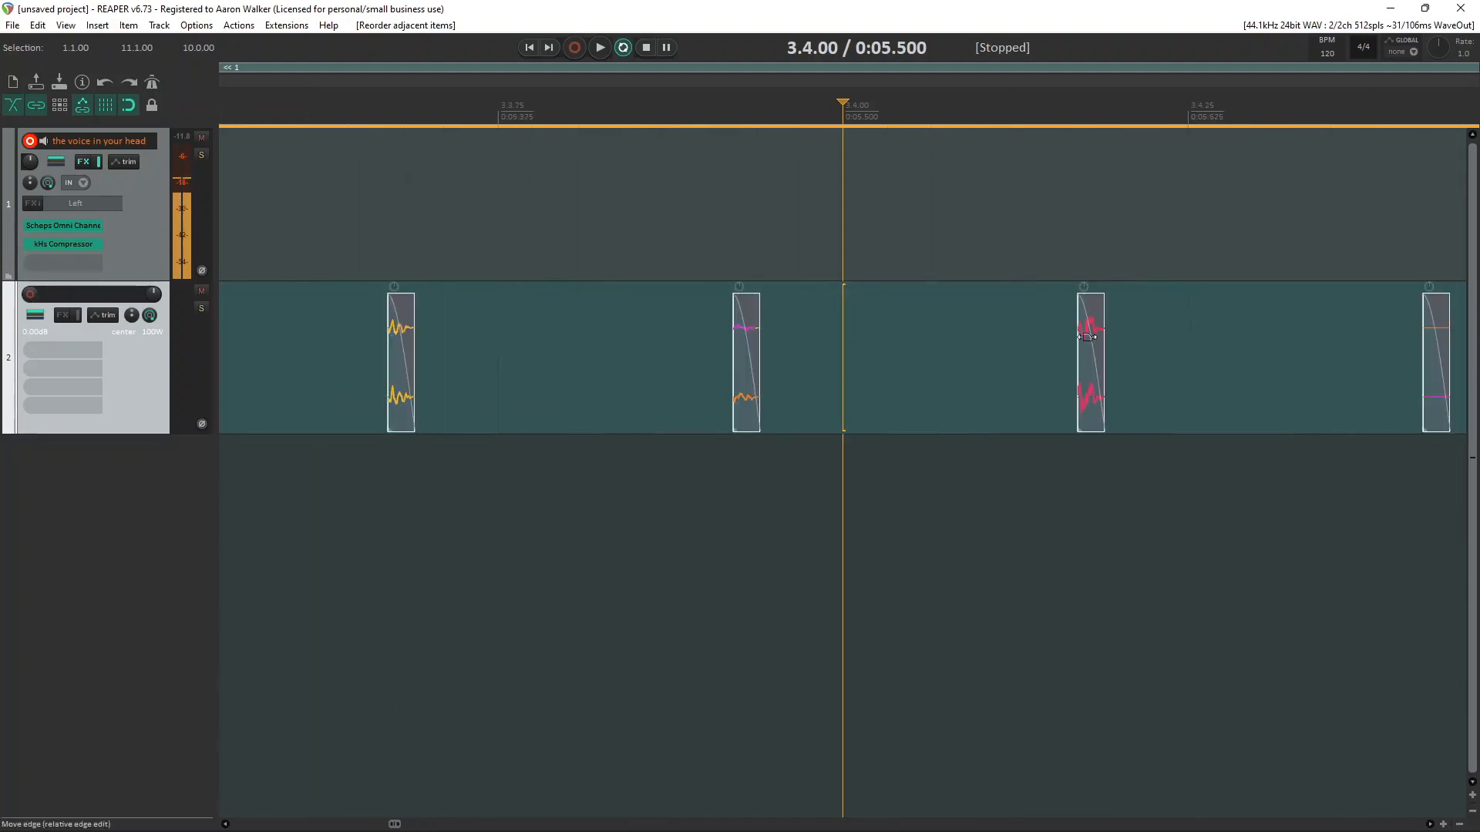
scroll(1103, 343, down, 4)
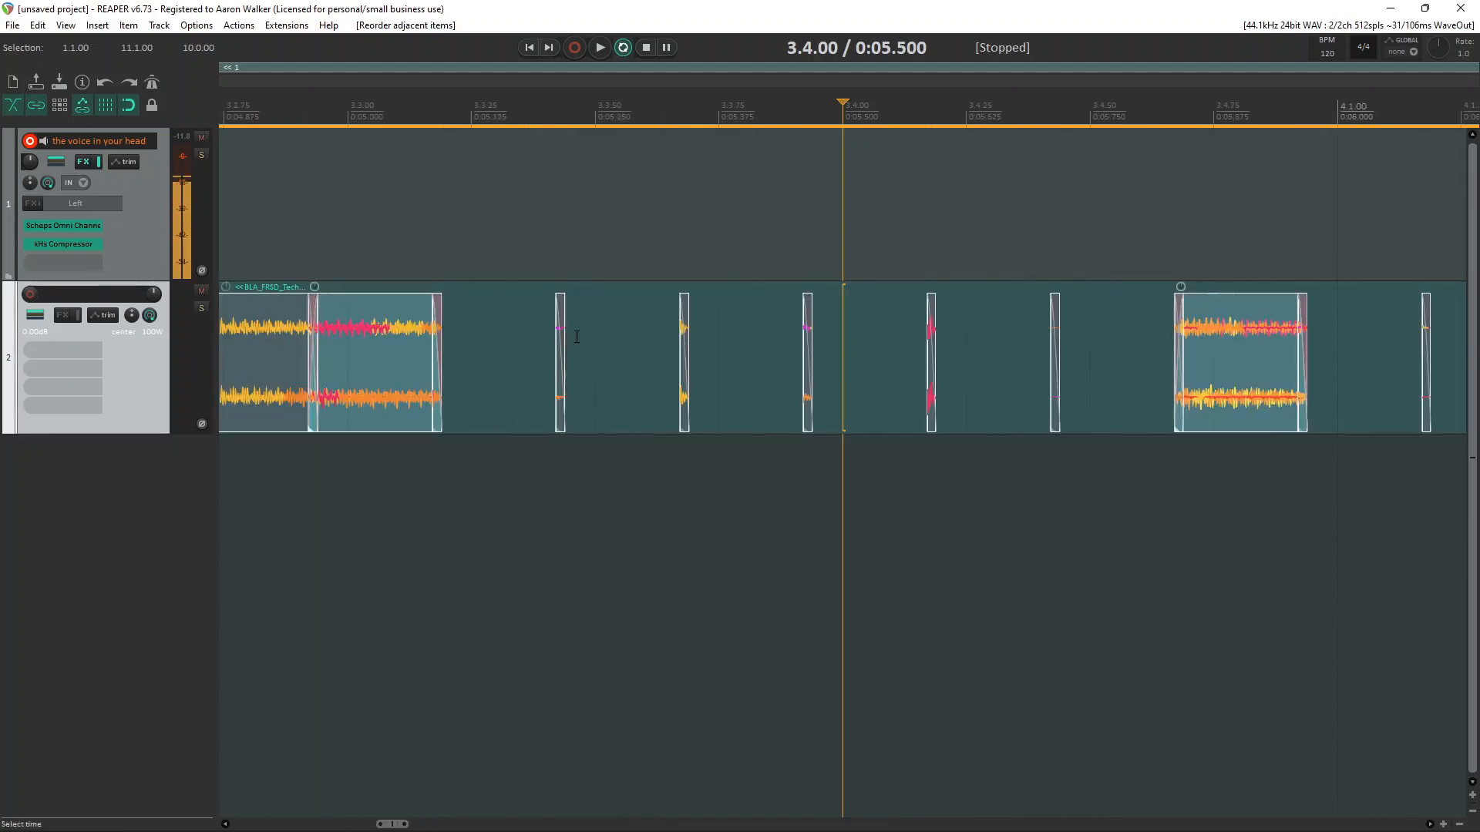
scroll(577, 329, down, 4)
scroll(565, 329, up, 4)
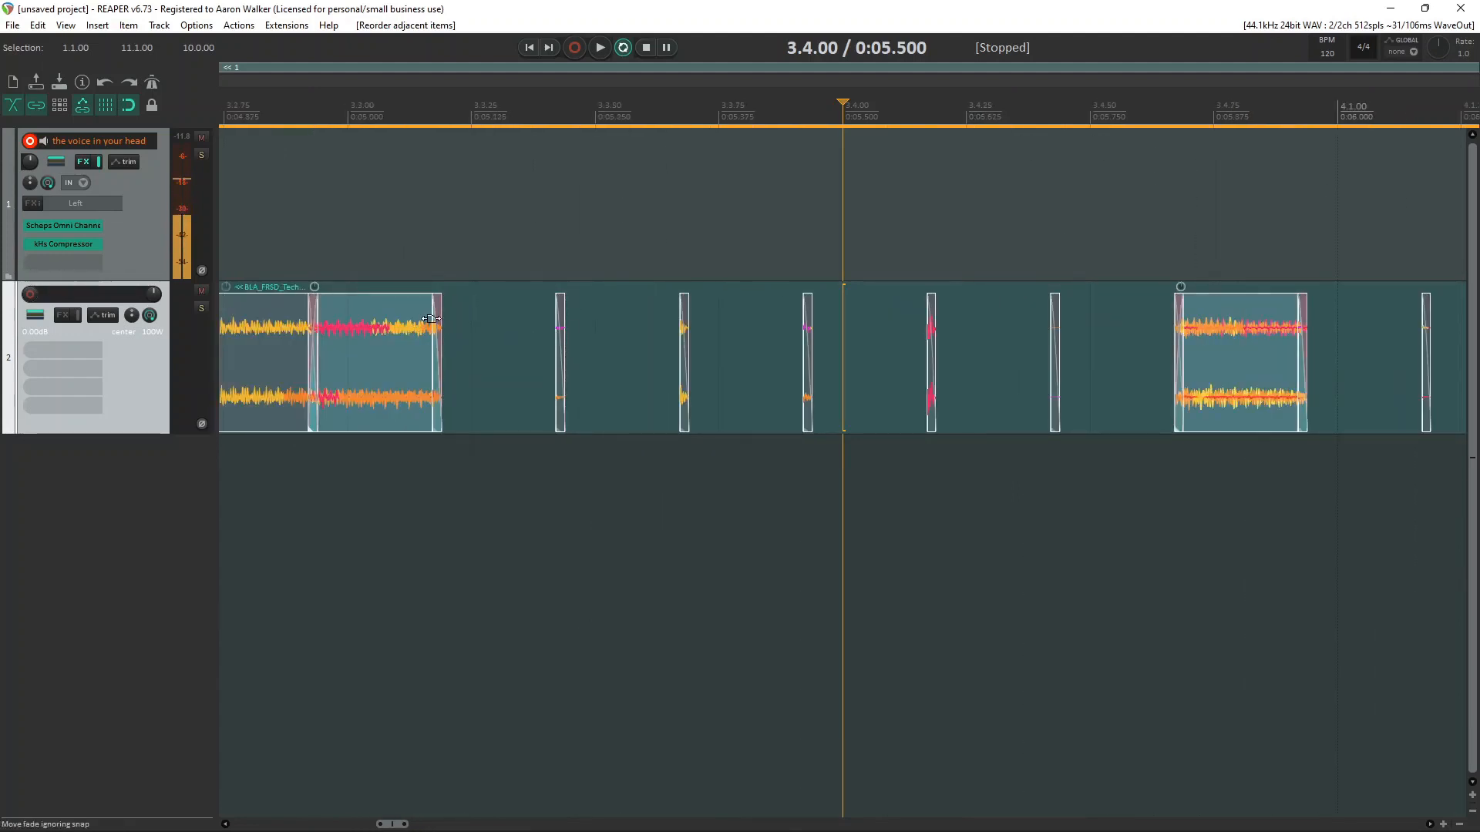
scroll(430, 319, down, 8)
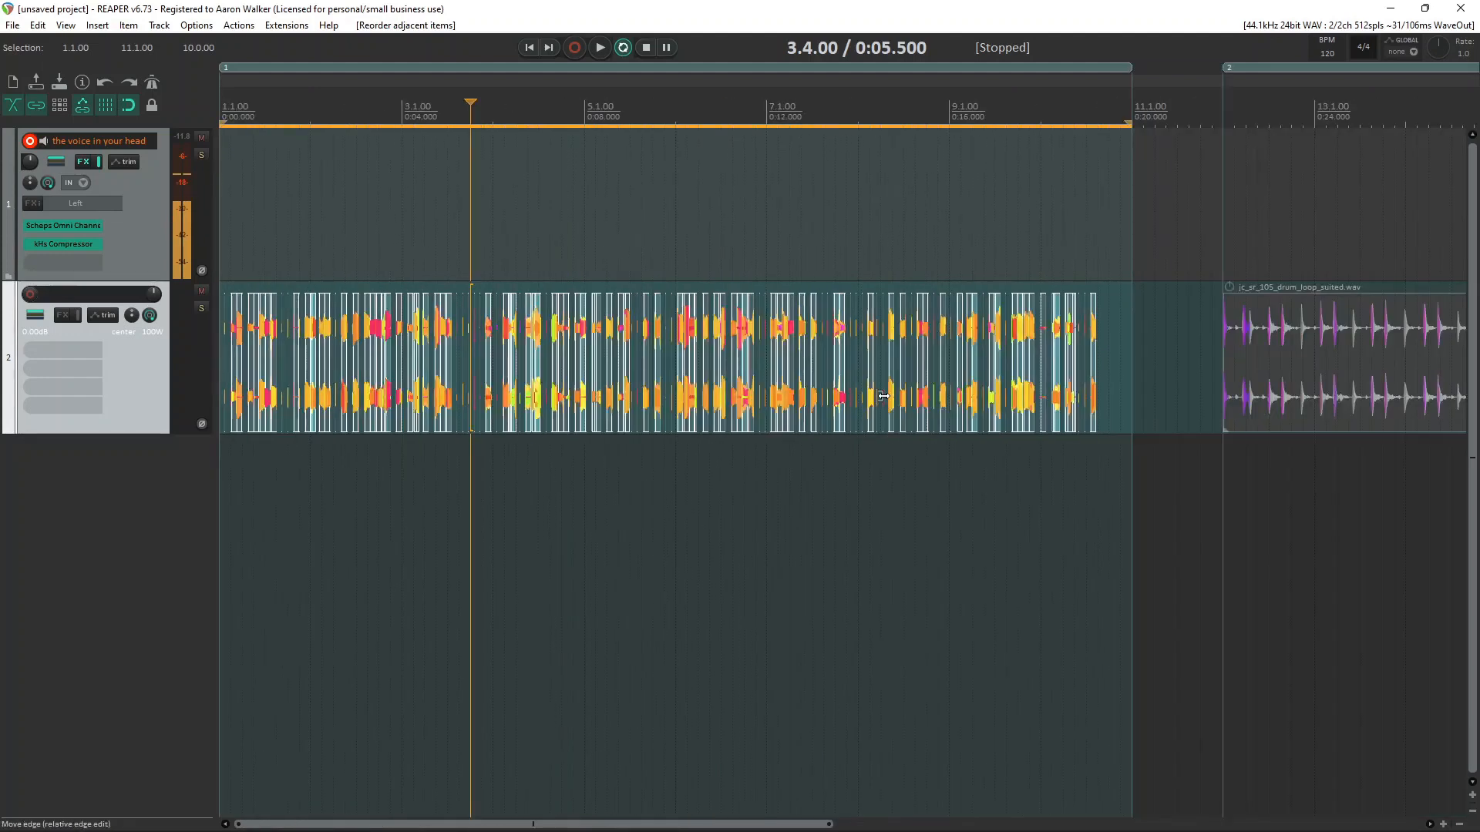
scroll(883, 395, up, 6)
key(space)
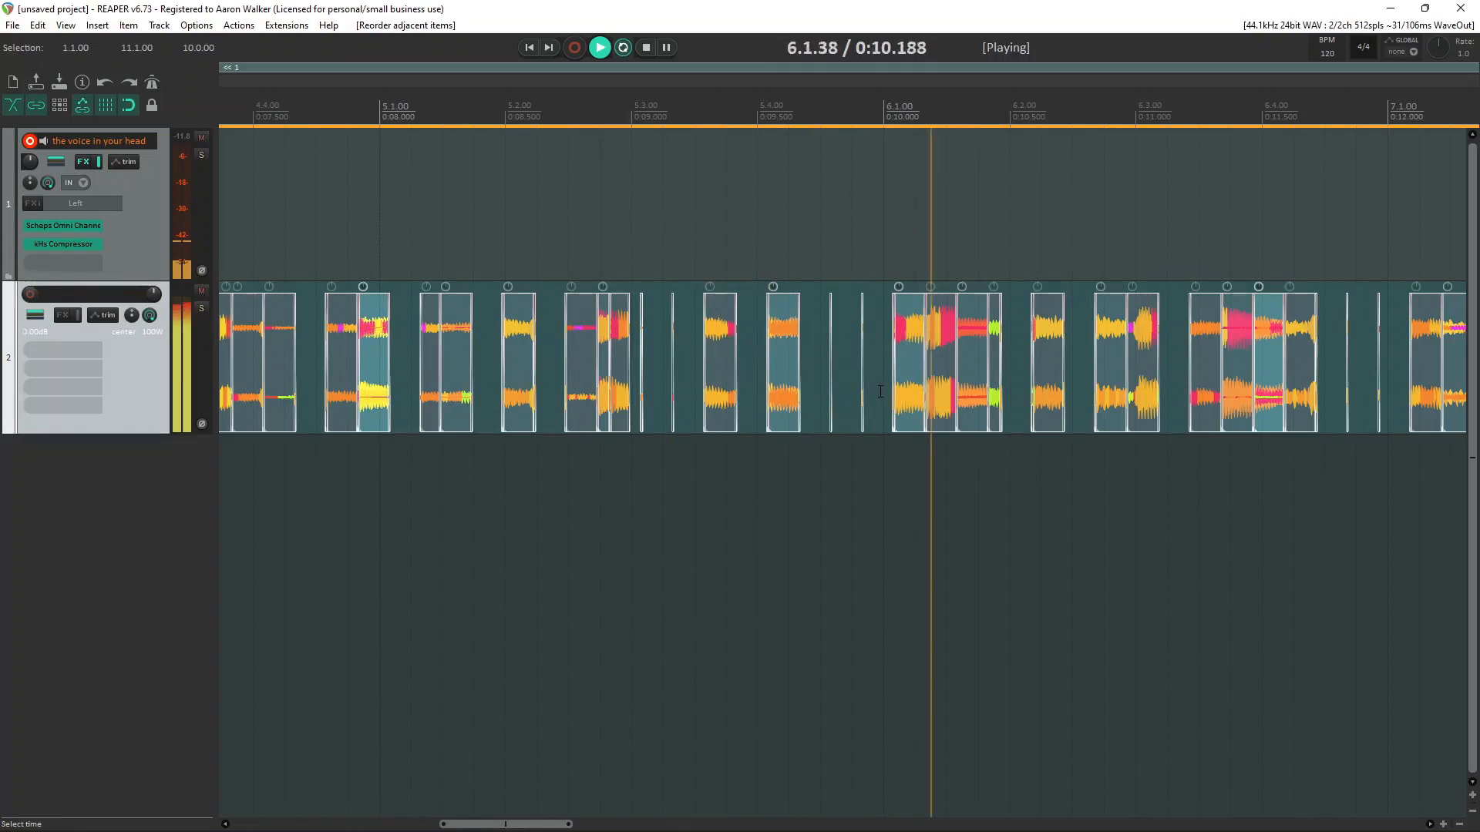
key(space)
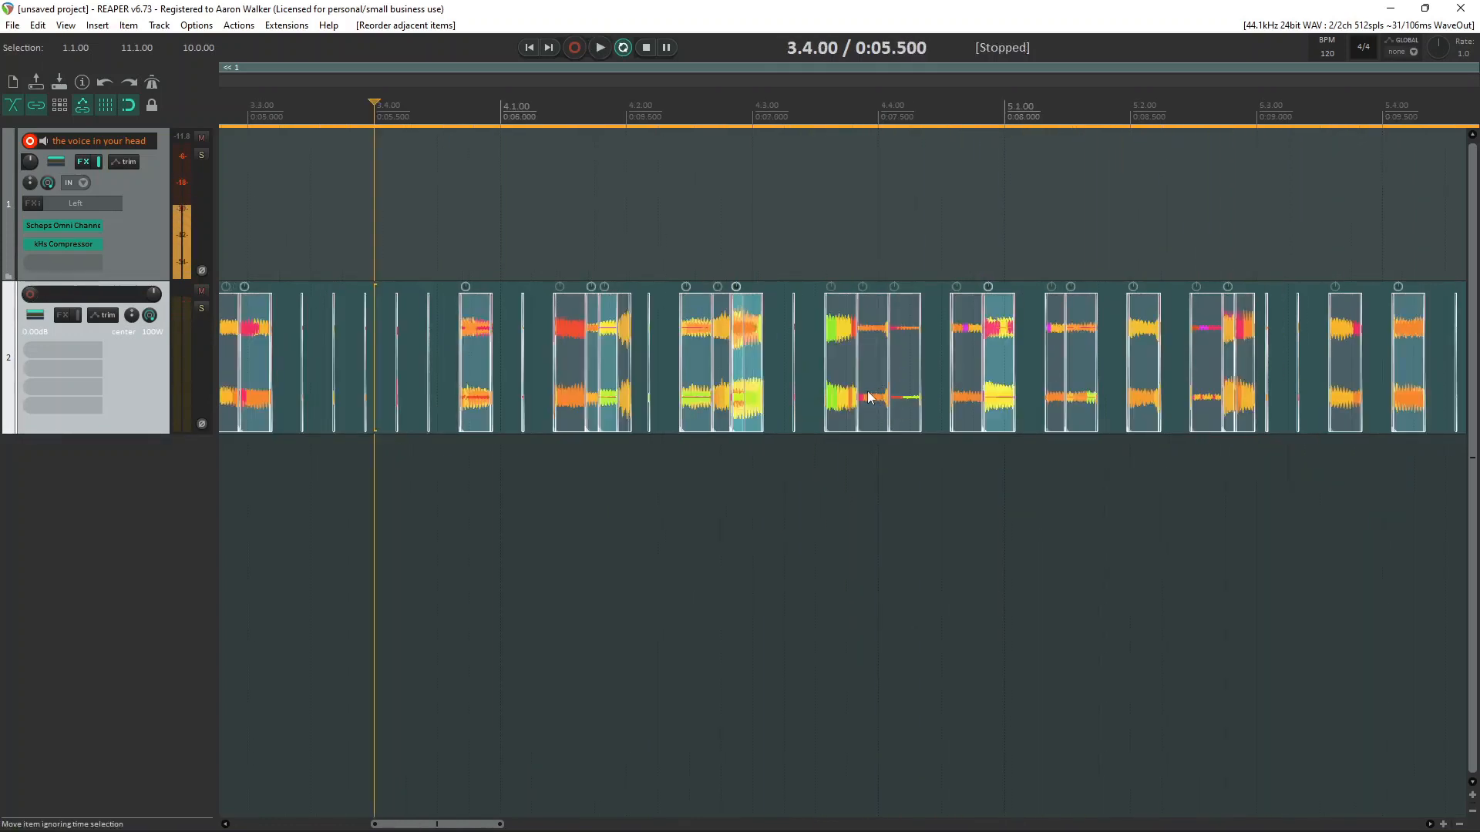
Step: Reorder the selected piano slices randomly three more times and audition the new pattern
scroll(867, 396, down, 2)
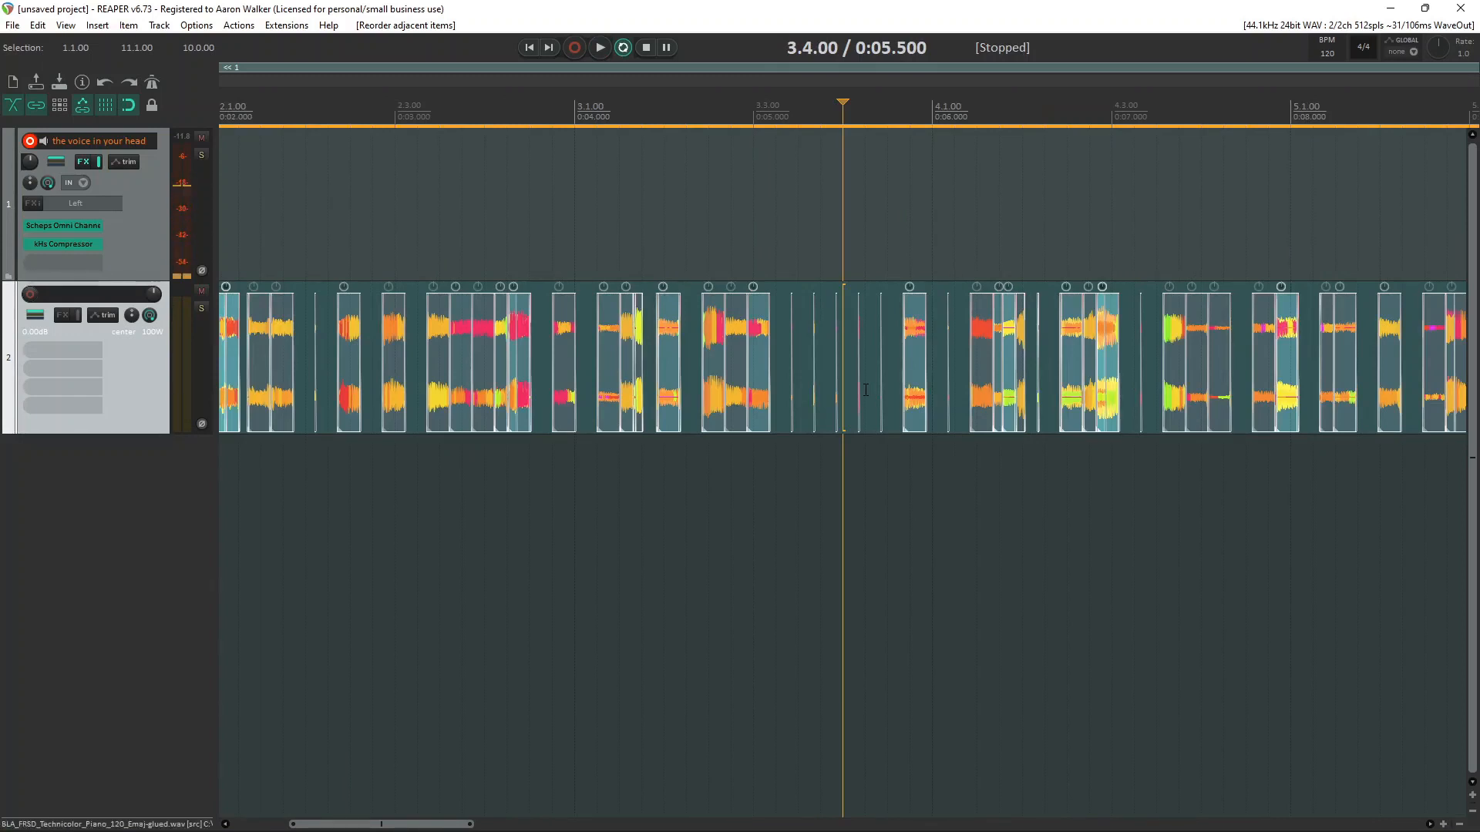
scroll(572, 351, down, 3)
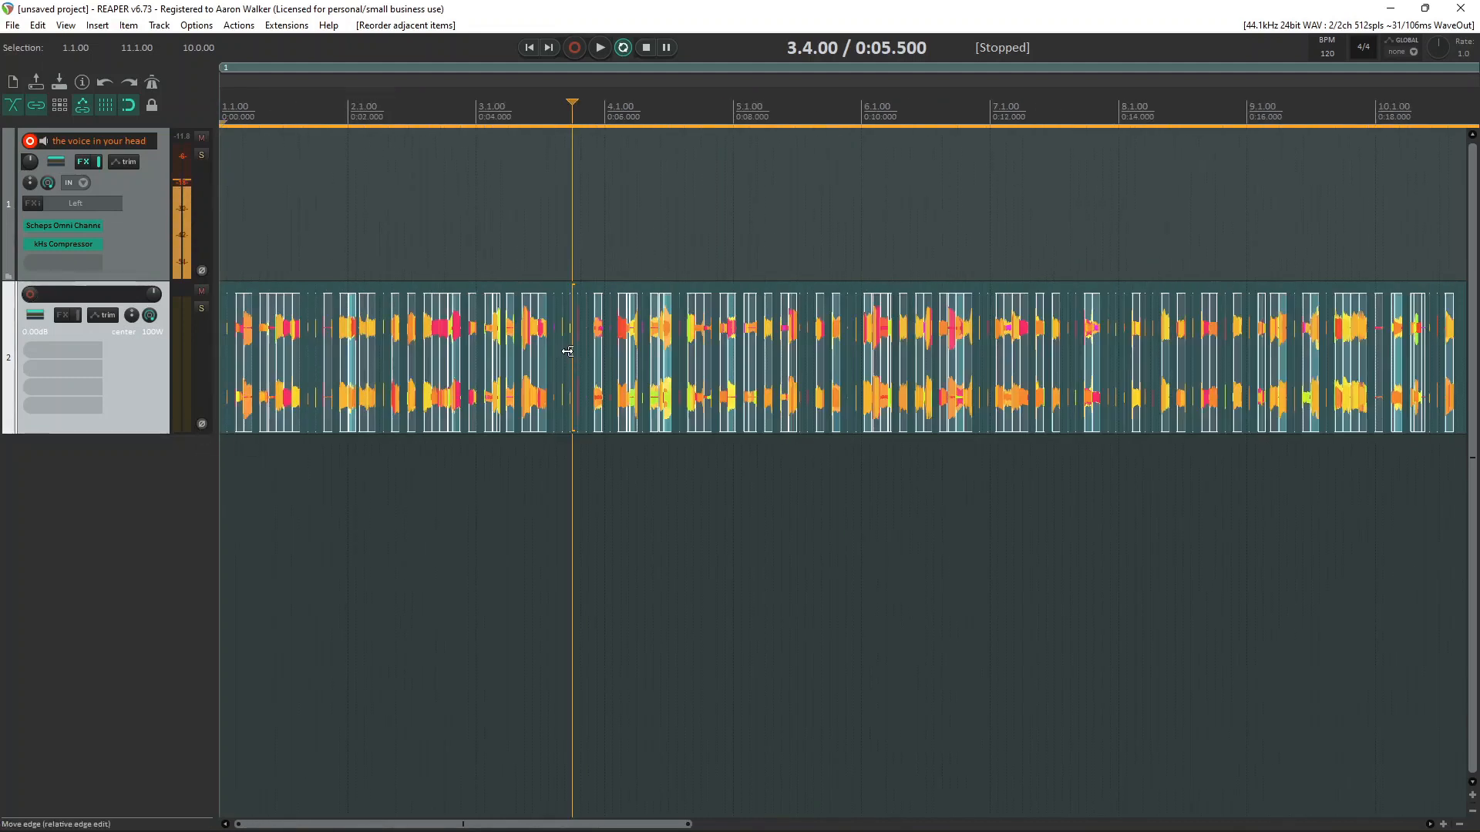
key(r)
key(r)
key(r)
key(space)
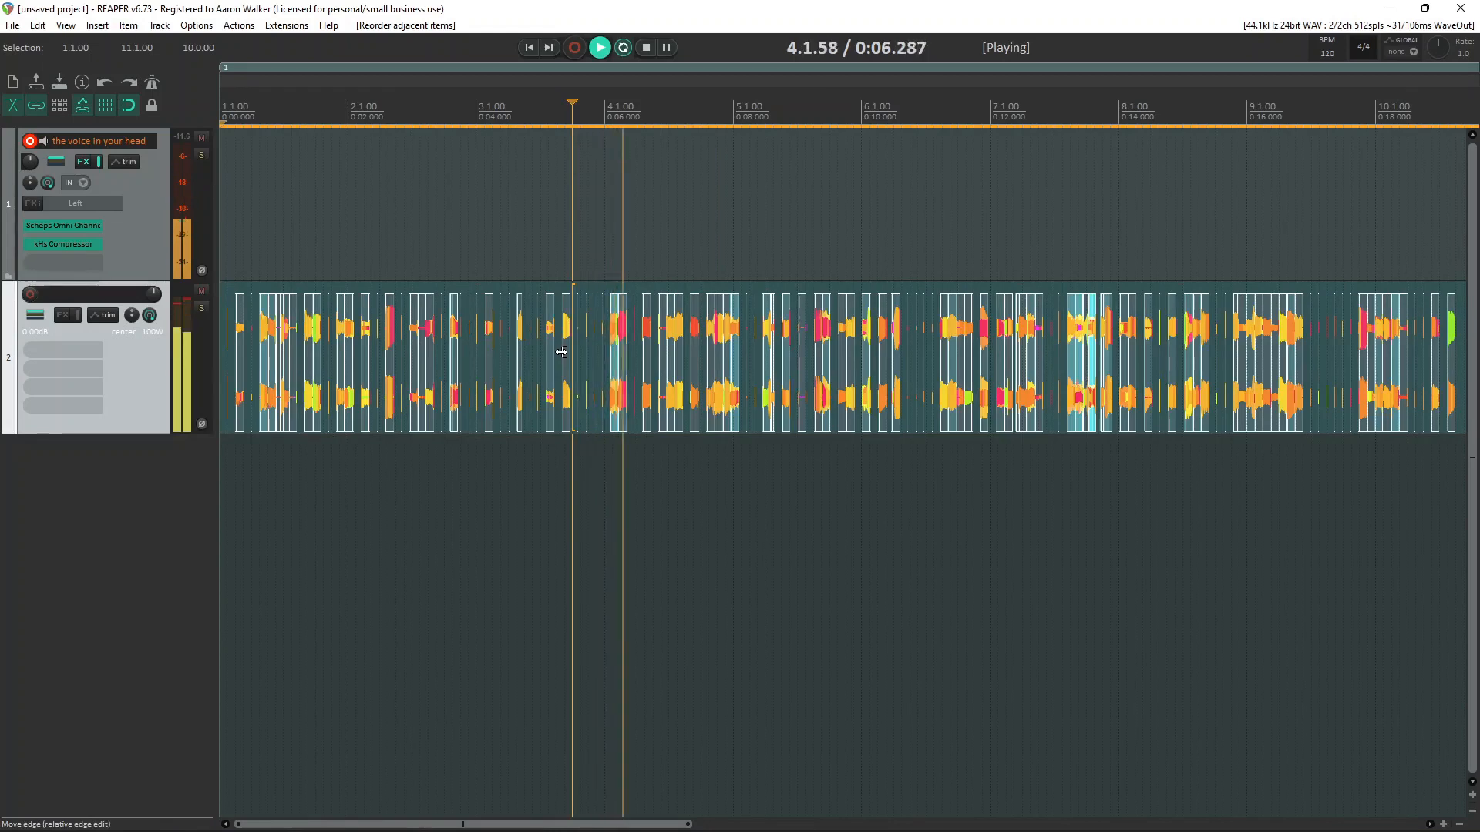
key(space)
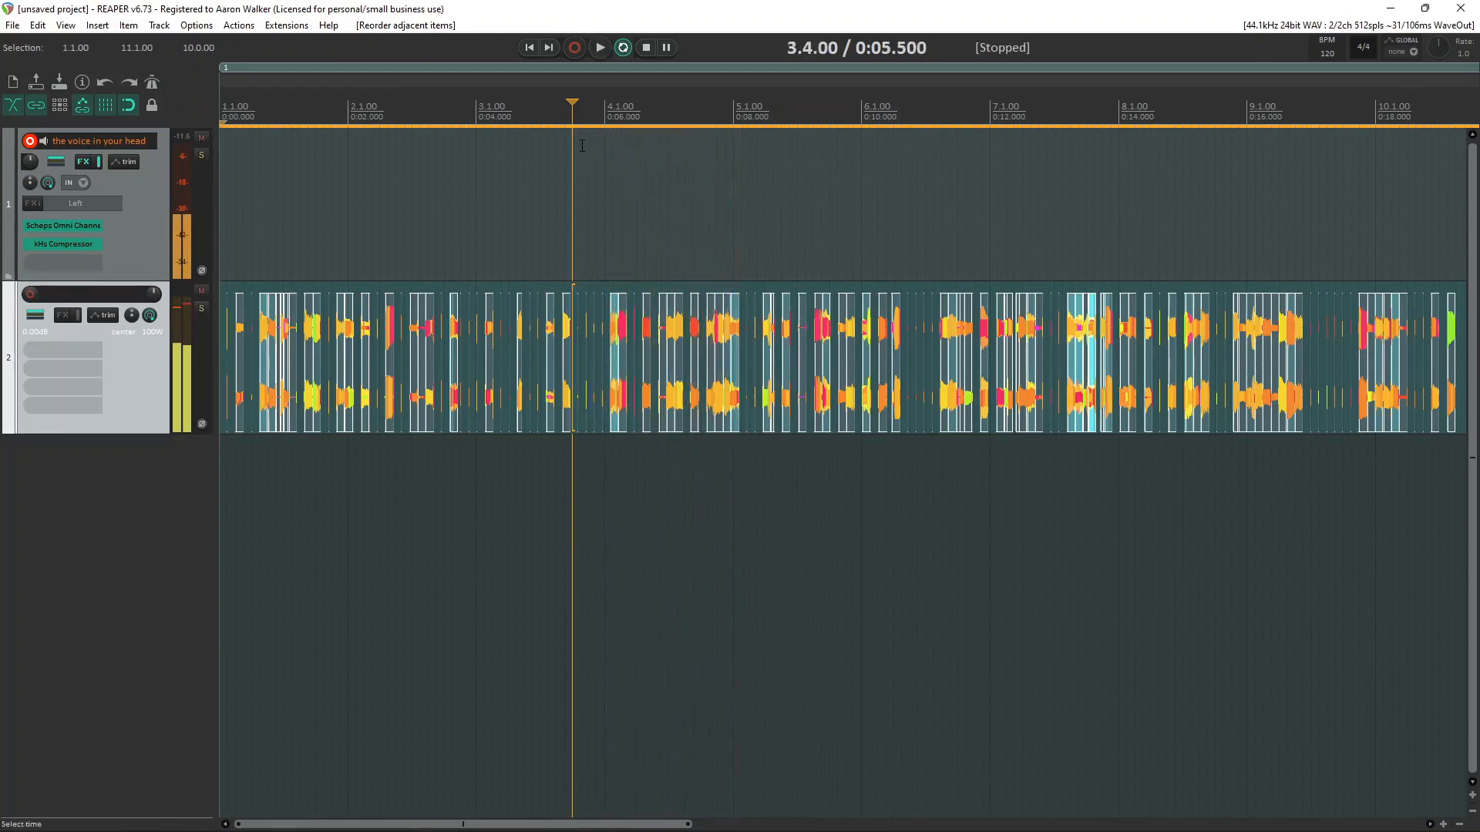
Step: Set the time selection from 3.4.00 to 4.4.75 and loop playback of that part of the shuffled slices
key(space)
drag(574, 146, 744, 121)
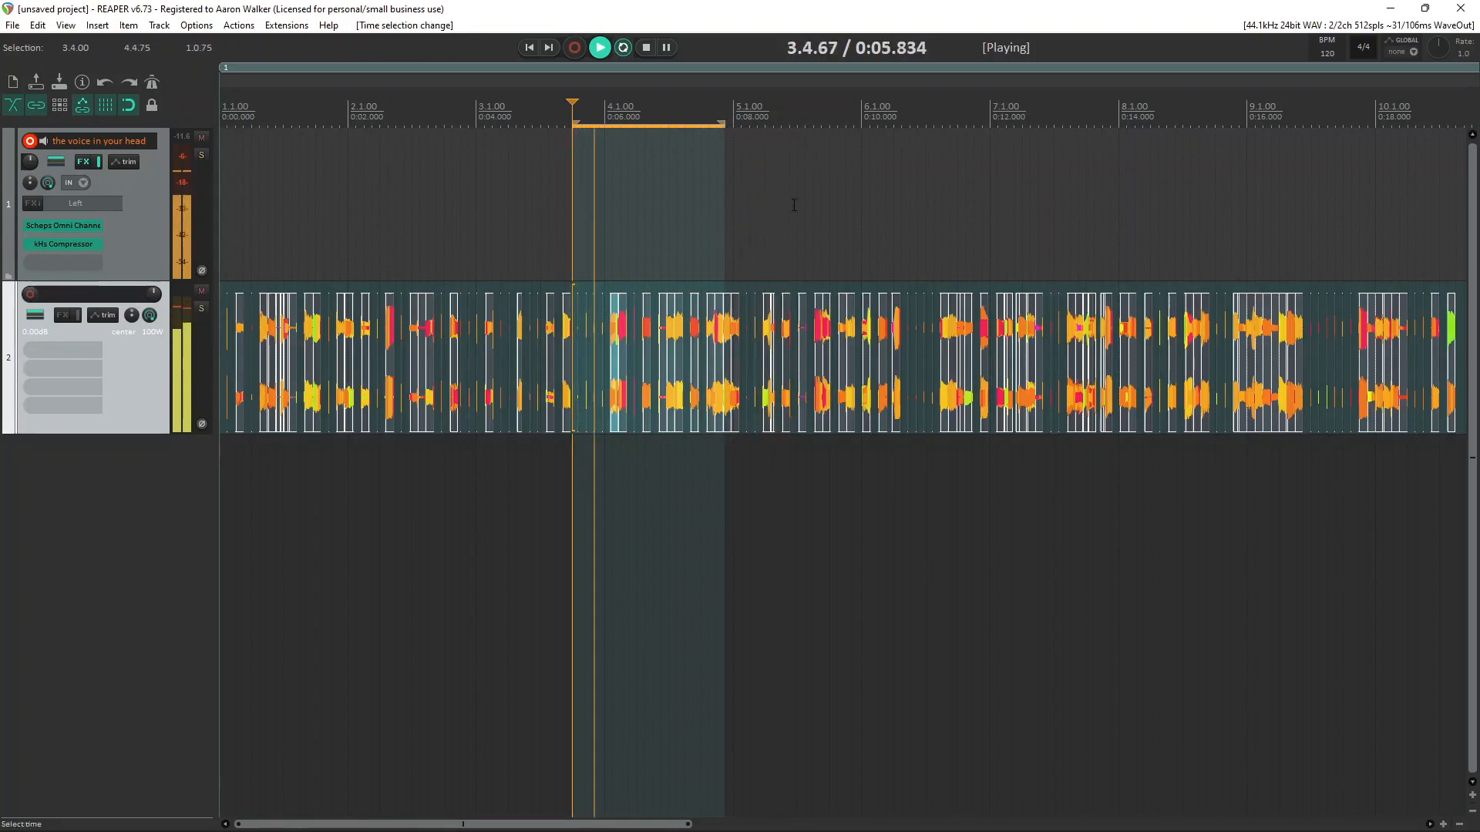
scroll(794, 205, up, 3)
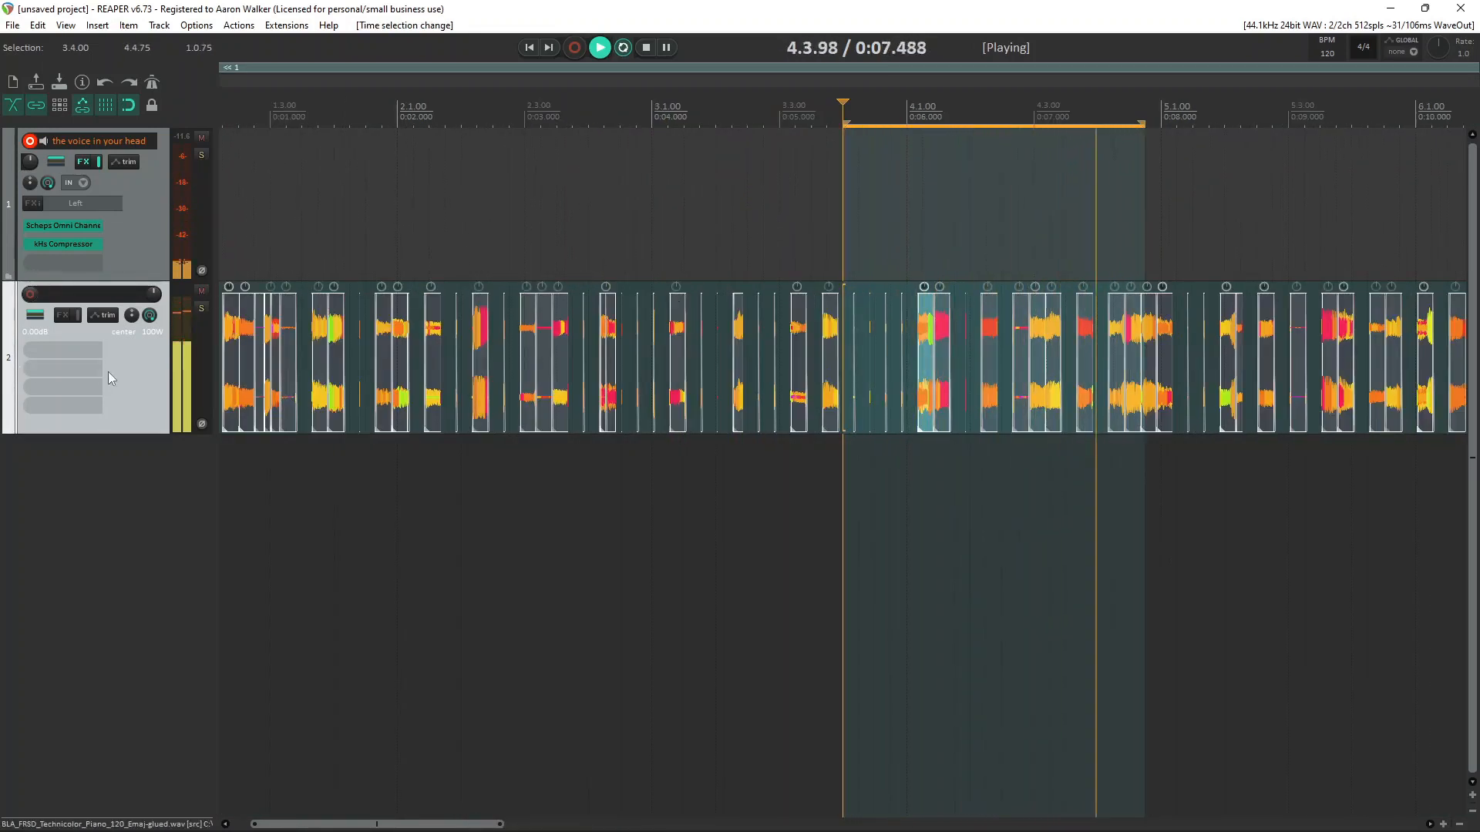
key(space)
Step: Show the volume envelope on the piano track and examine the gaps and short slices around 3.4.00
scroll(791, 443, up, 4)
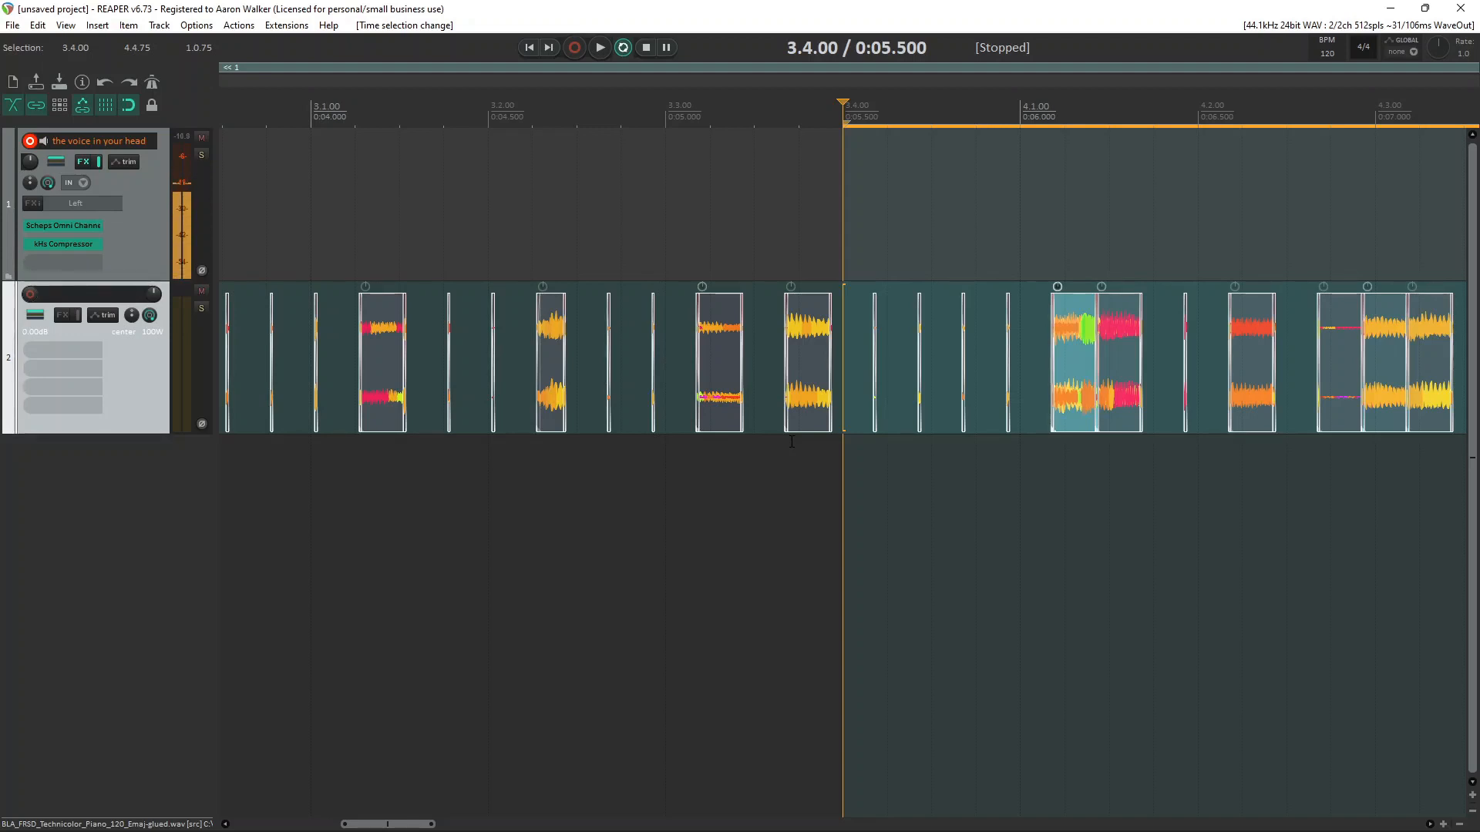
scroll(791, 442, up, 5)
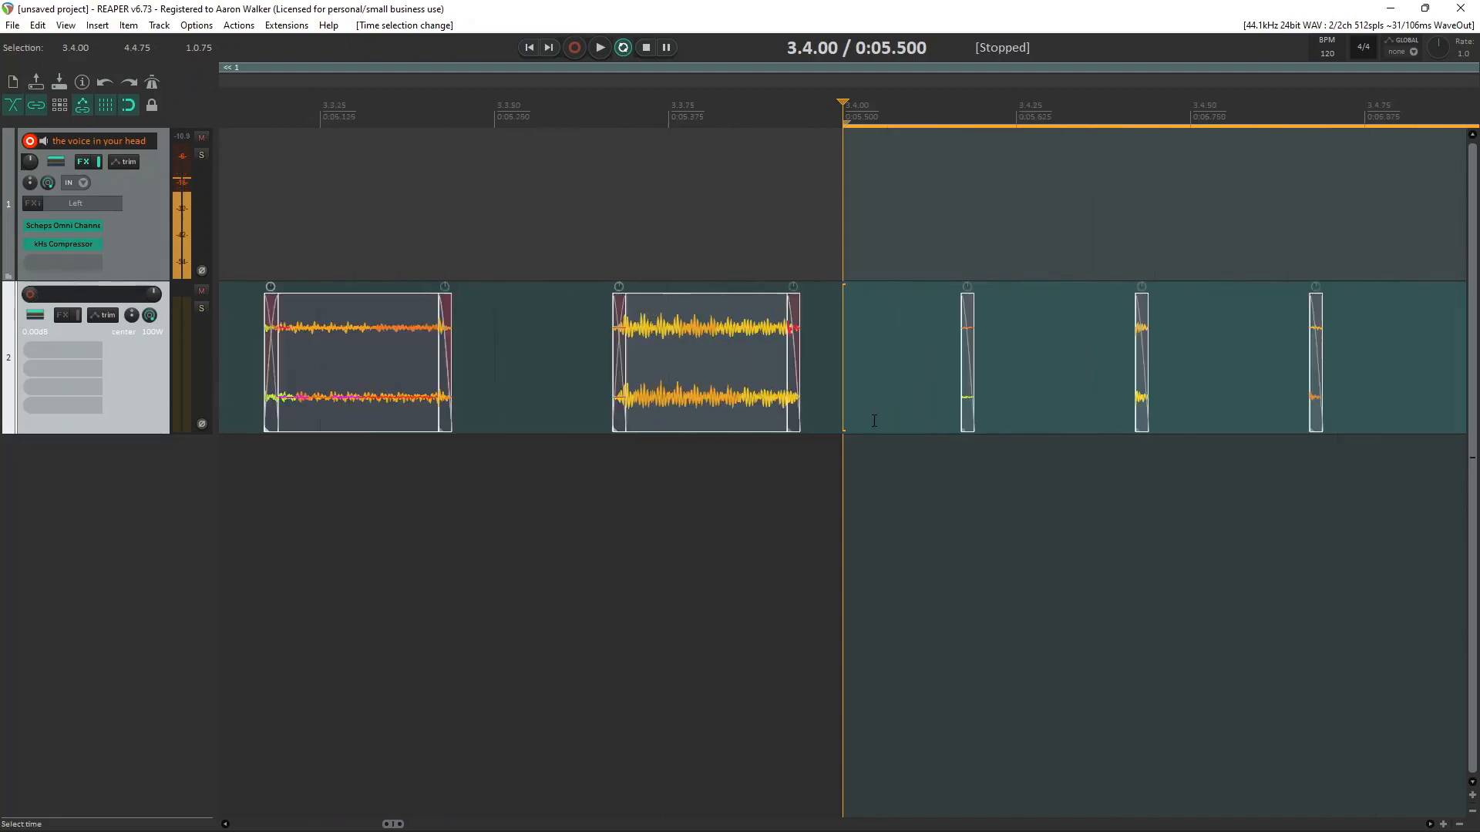
key(v)
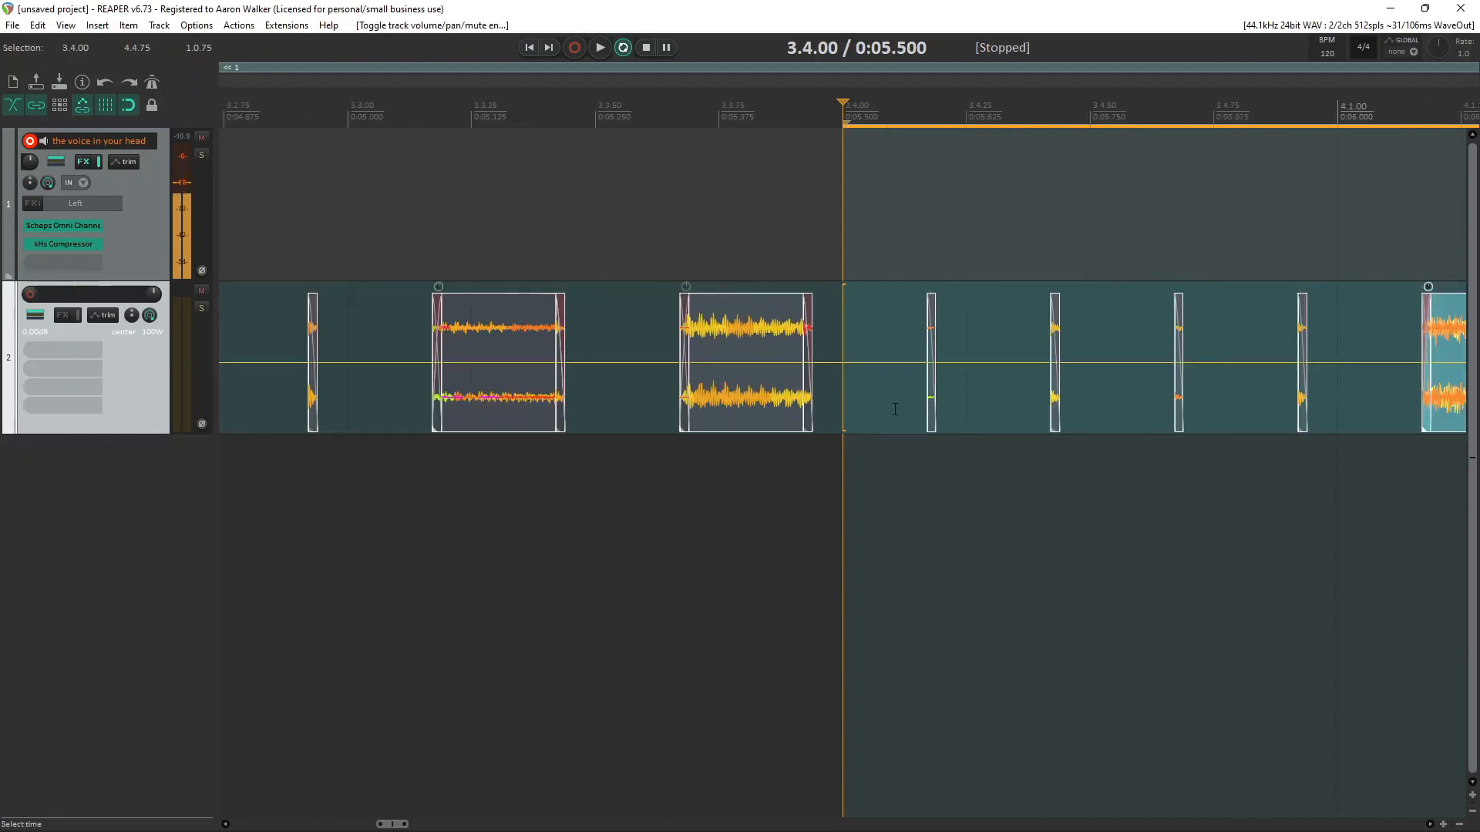
scroll(1002, 374, down, 3)
scroll(1317, 288, down, 9)
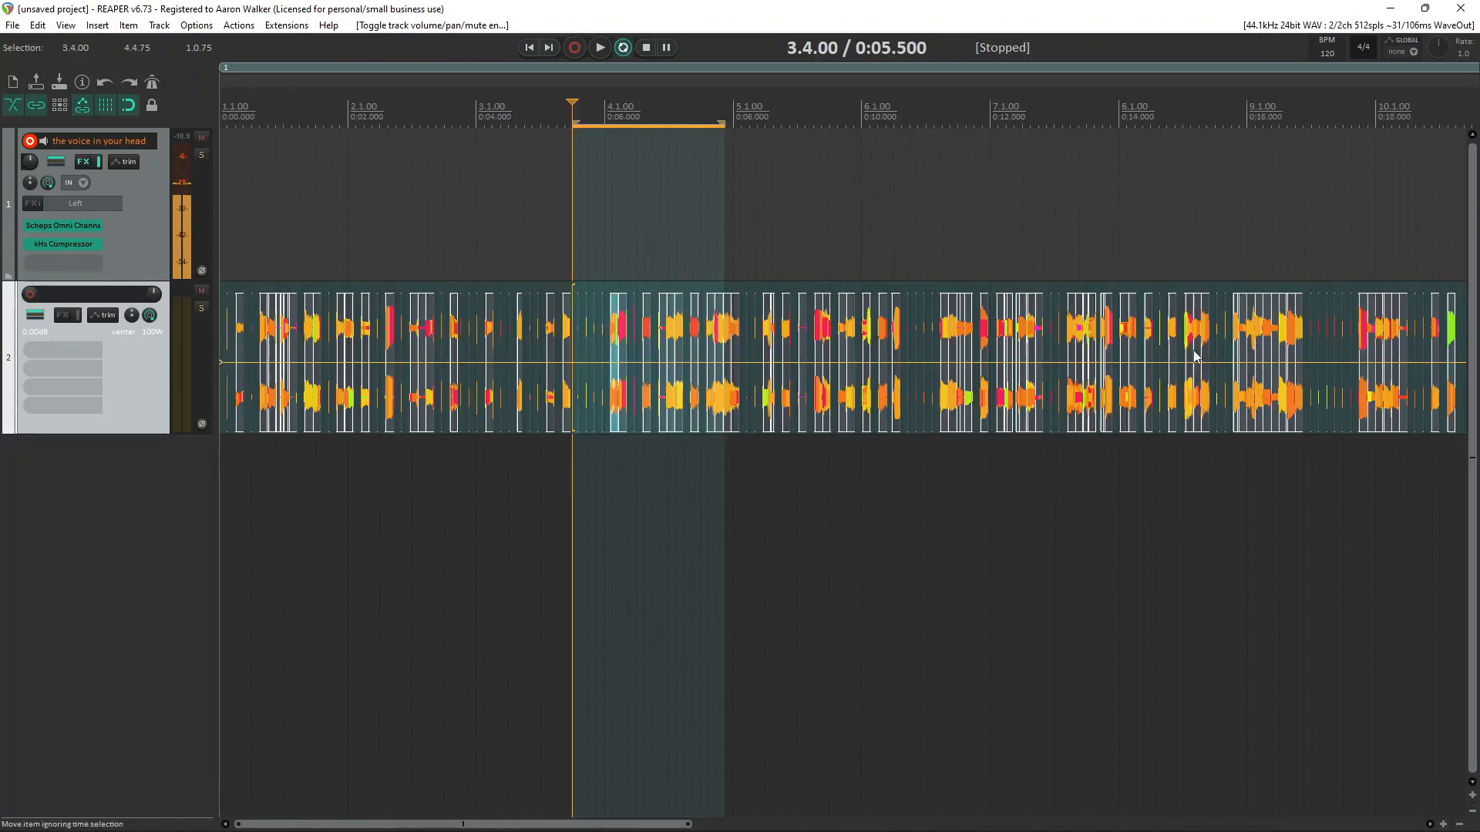
scroll(1178, 372, up, 9)
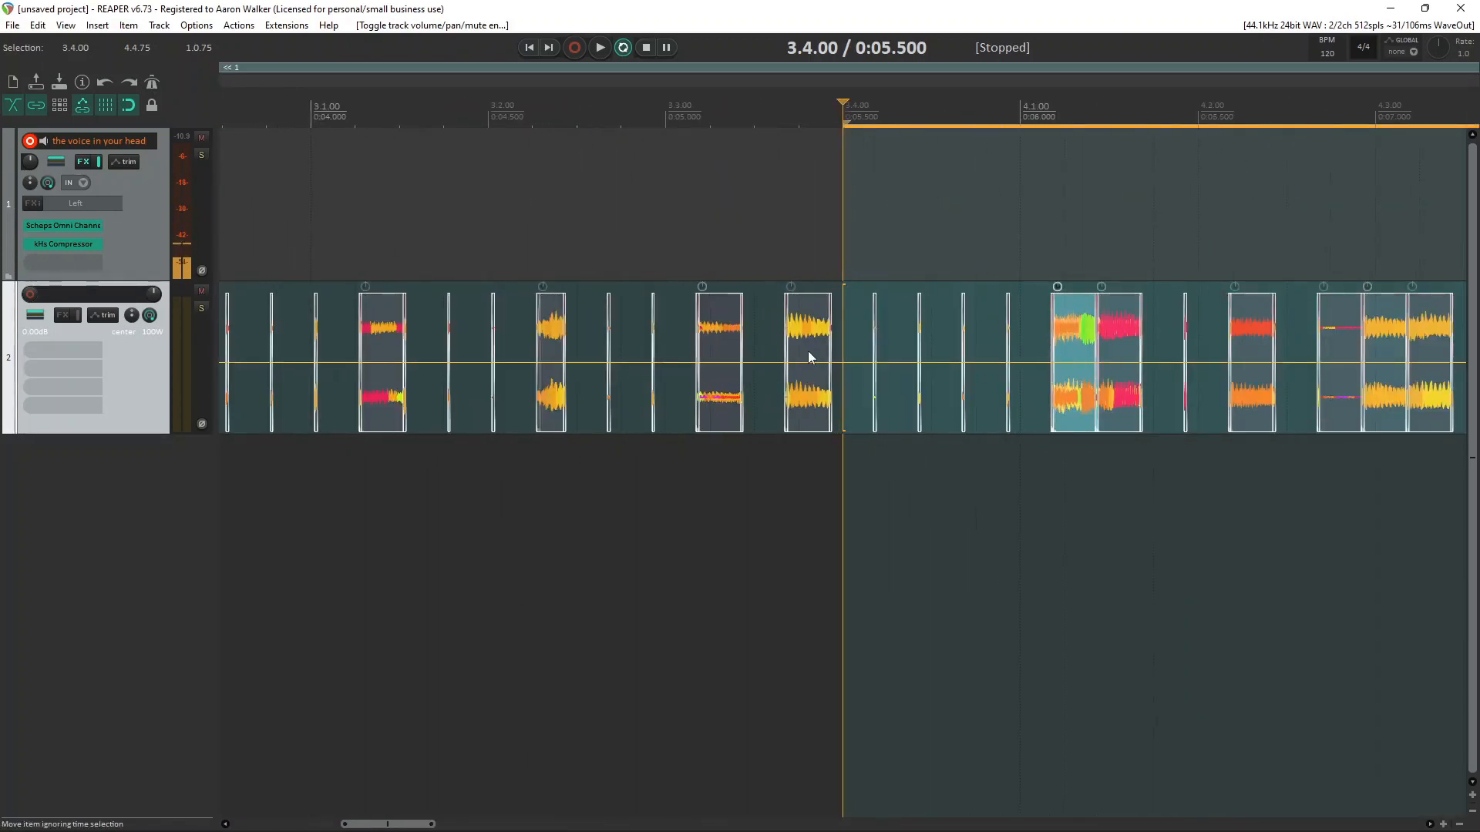
scroll(1017, 353, up, 4)
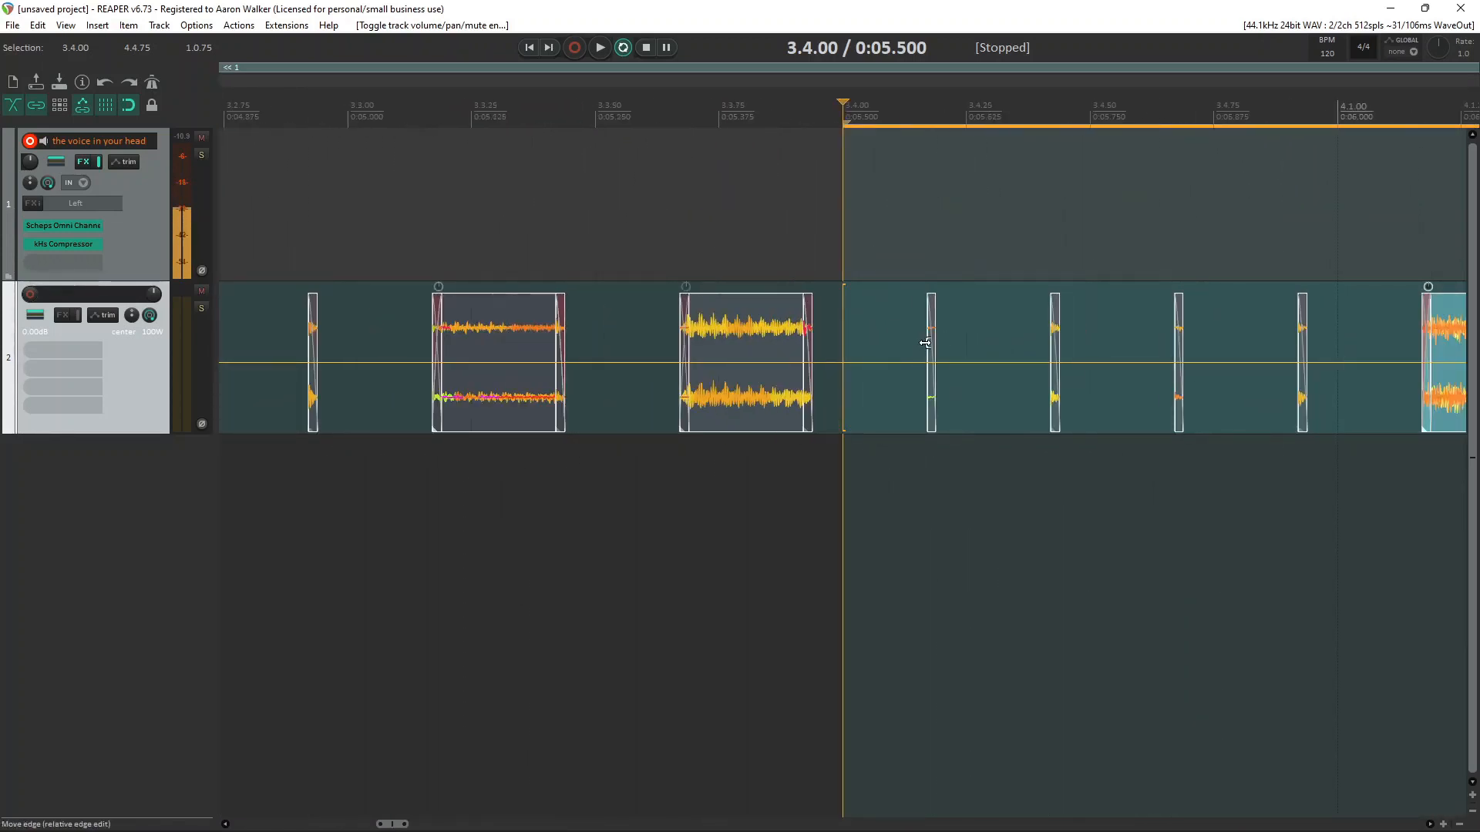
scroll(924, 344, down, 1)
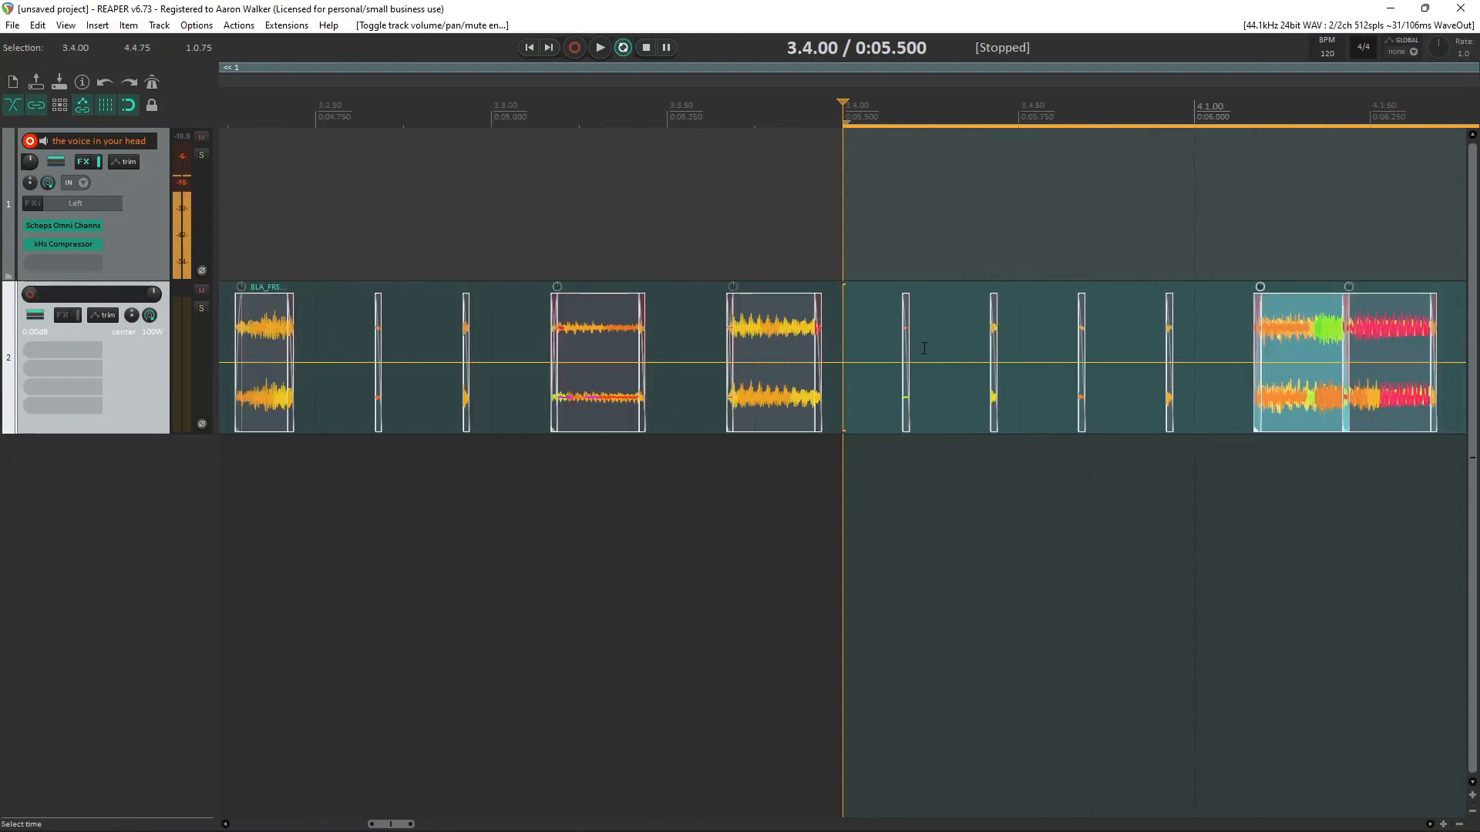
scroll(726, 345, down, 2)
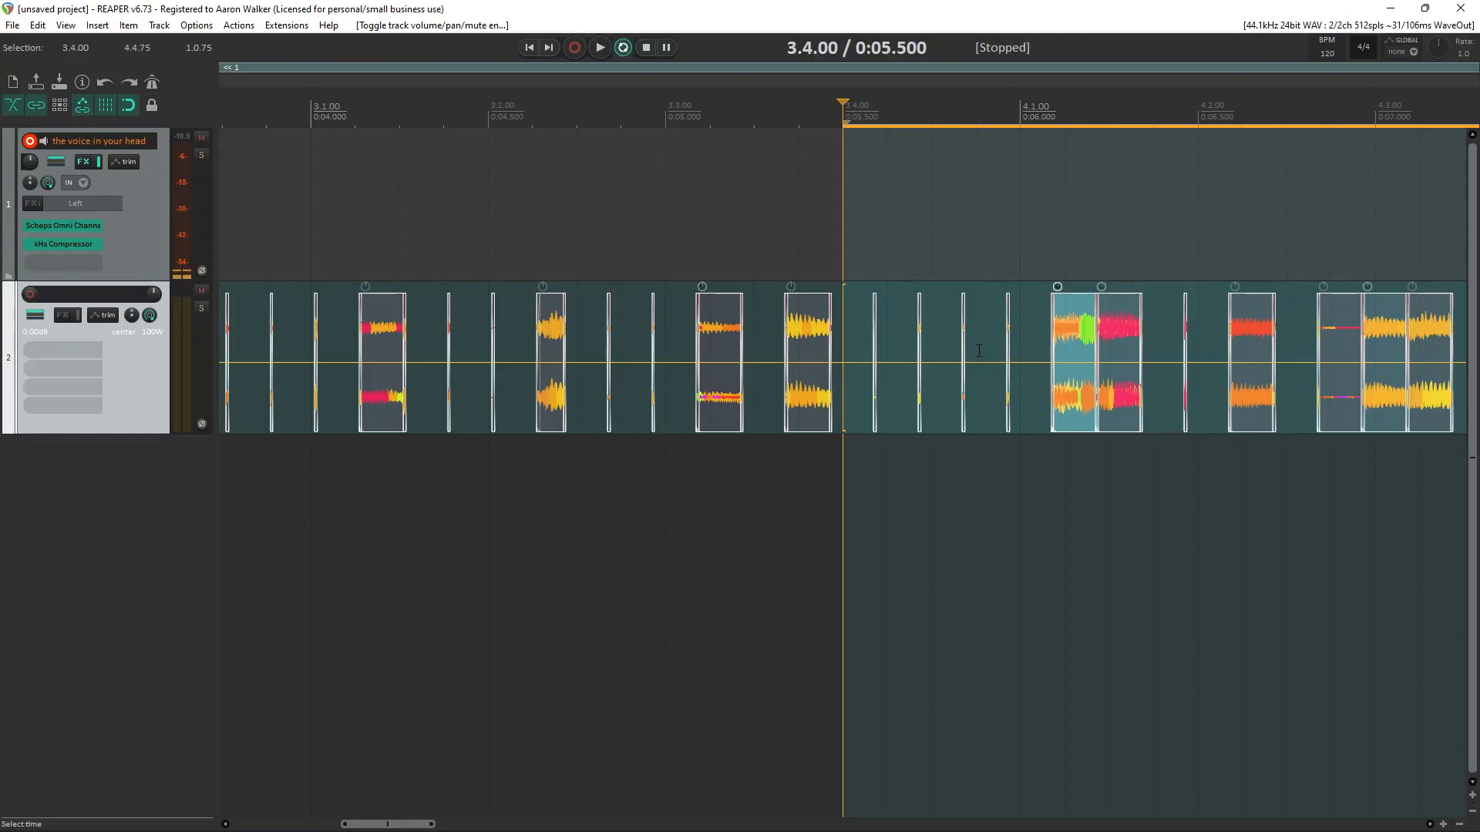
Step: Add the JS: Transient-Driven Auto-Pan v1.1 (Transmitter) effect to track 2 and place its window clear of the track controls
double_click(118, 375)
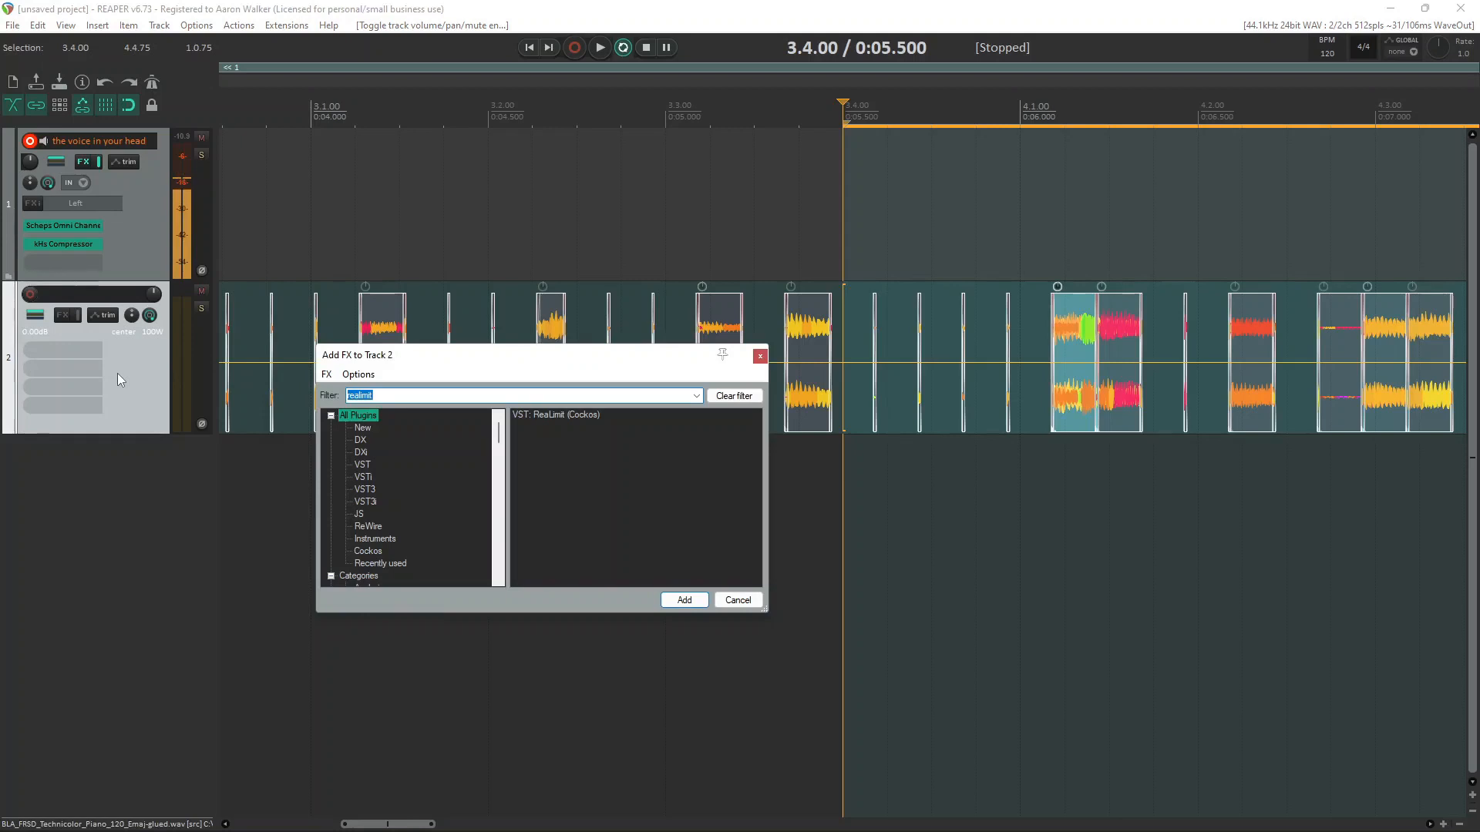
text(r)
key(BackSpace)
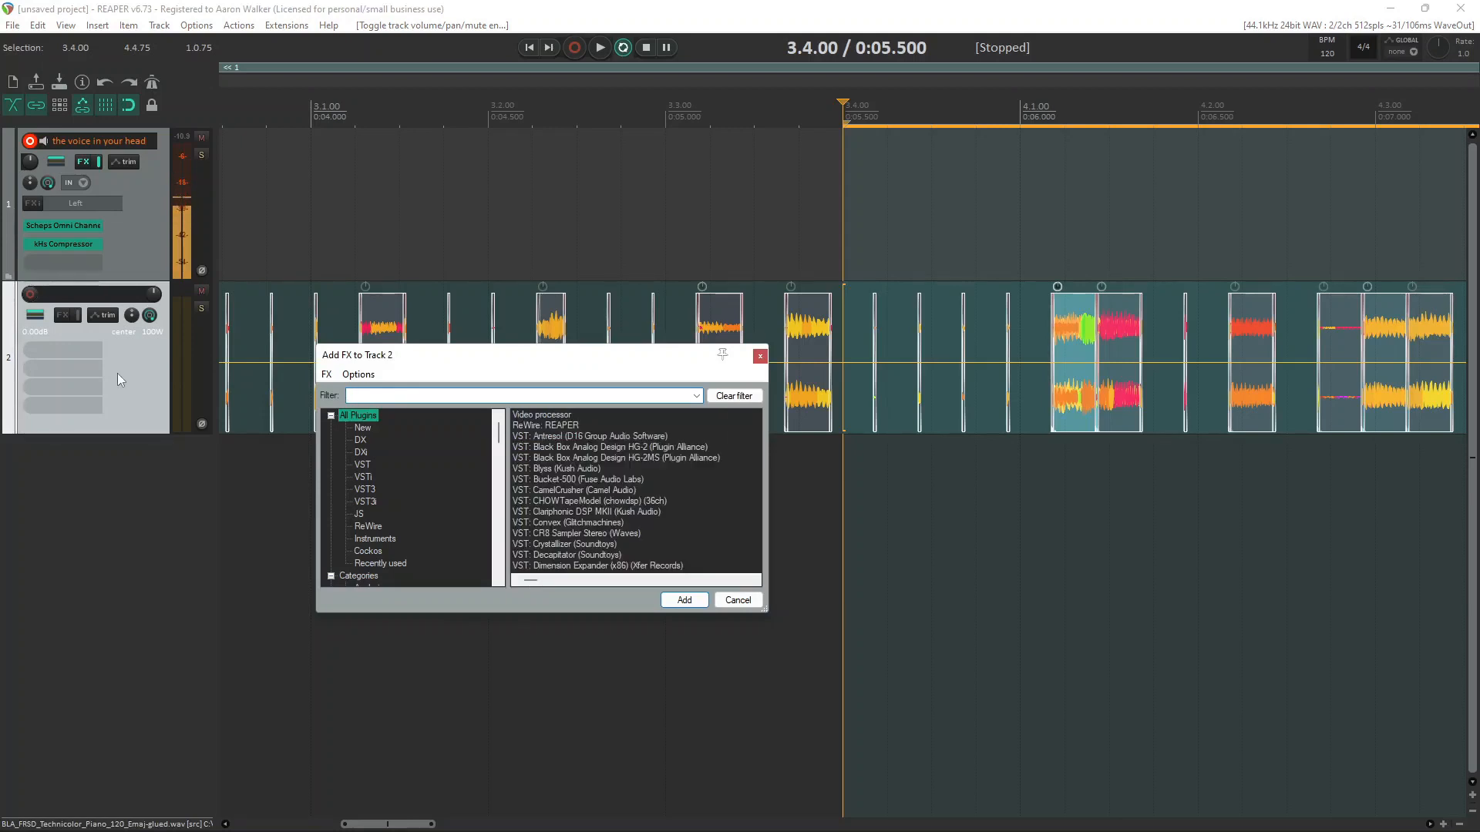
text(transient)
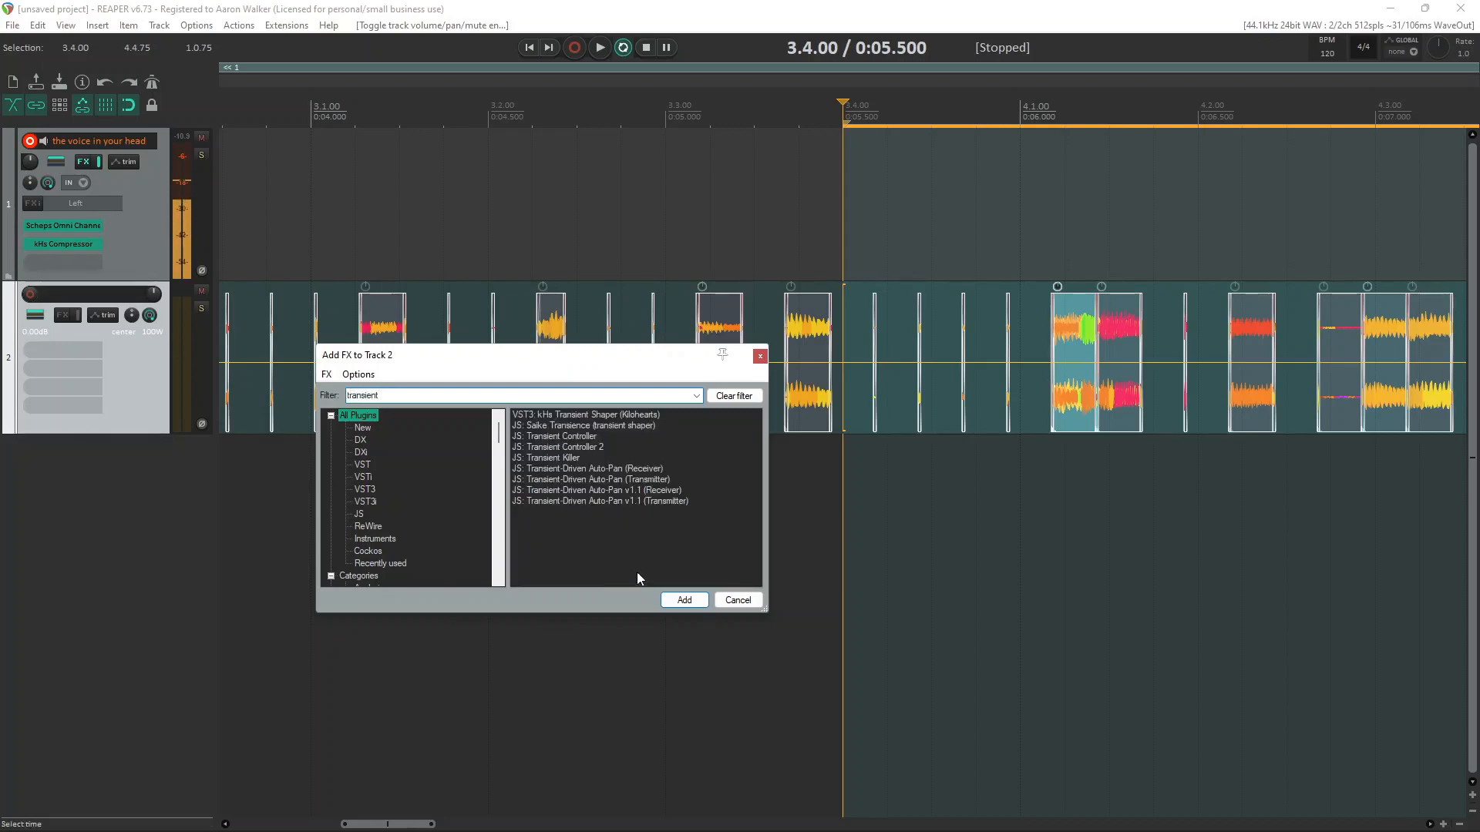
click(558, 501)
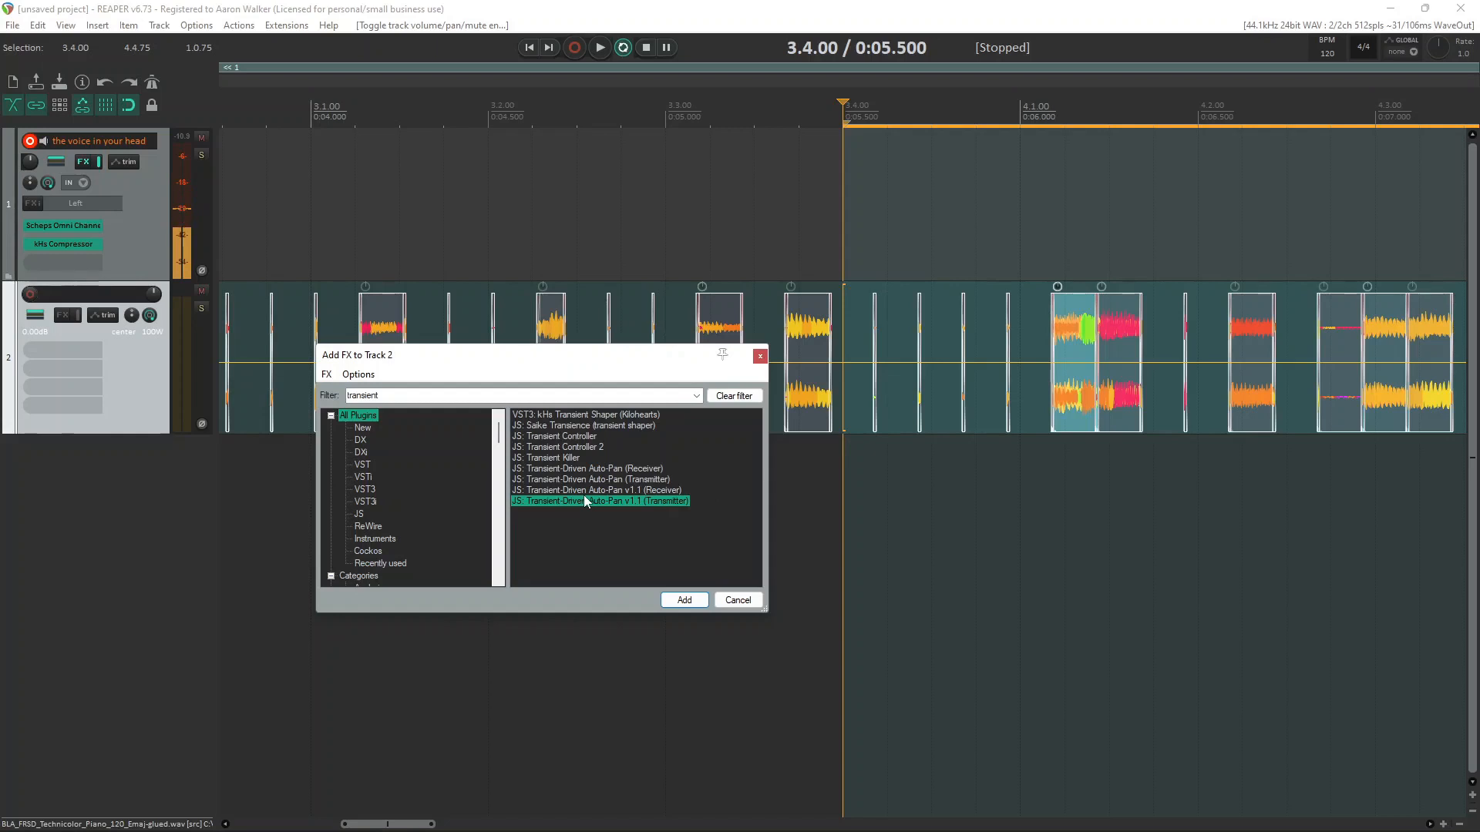
double_click(584, 501)
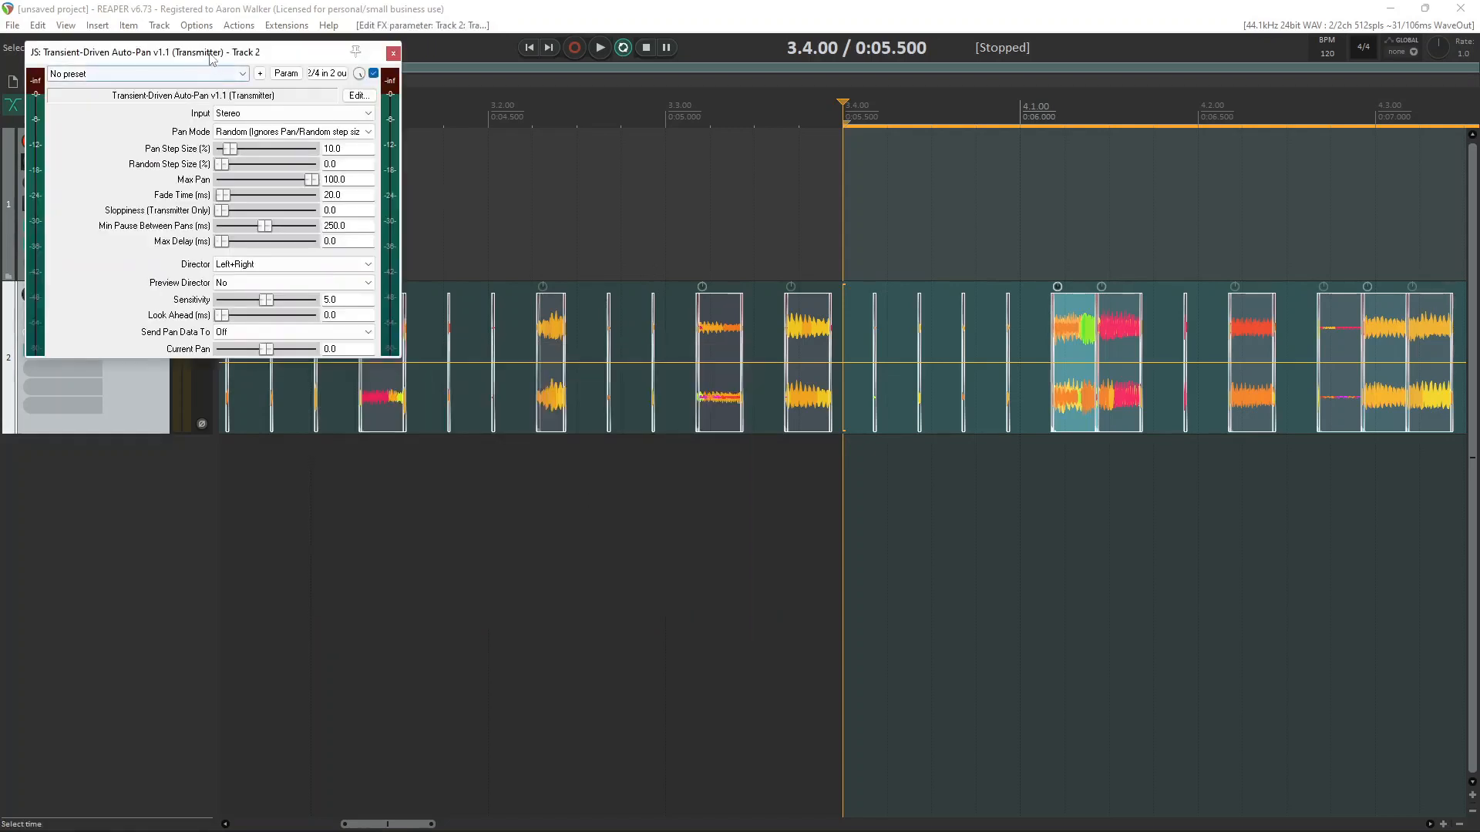
drag(210, 51, 542, 160)
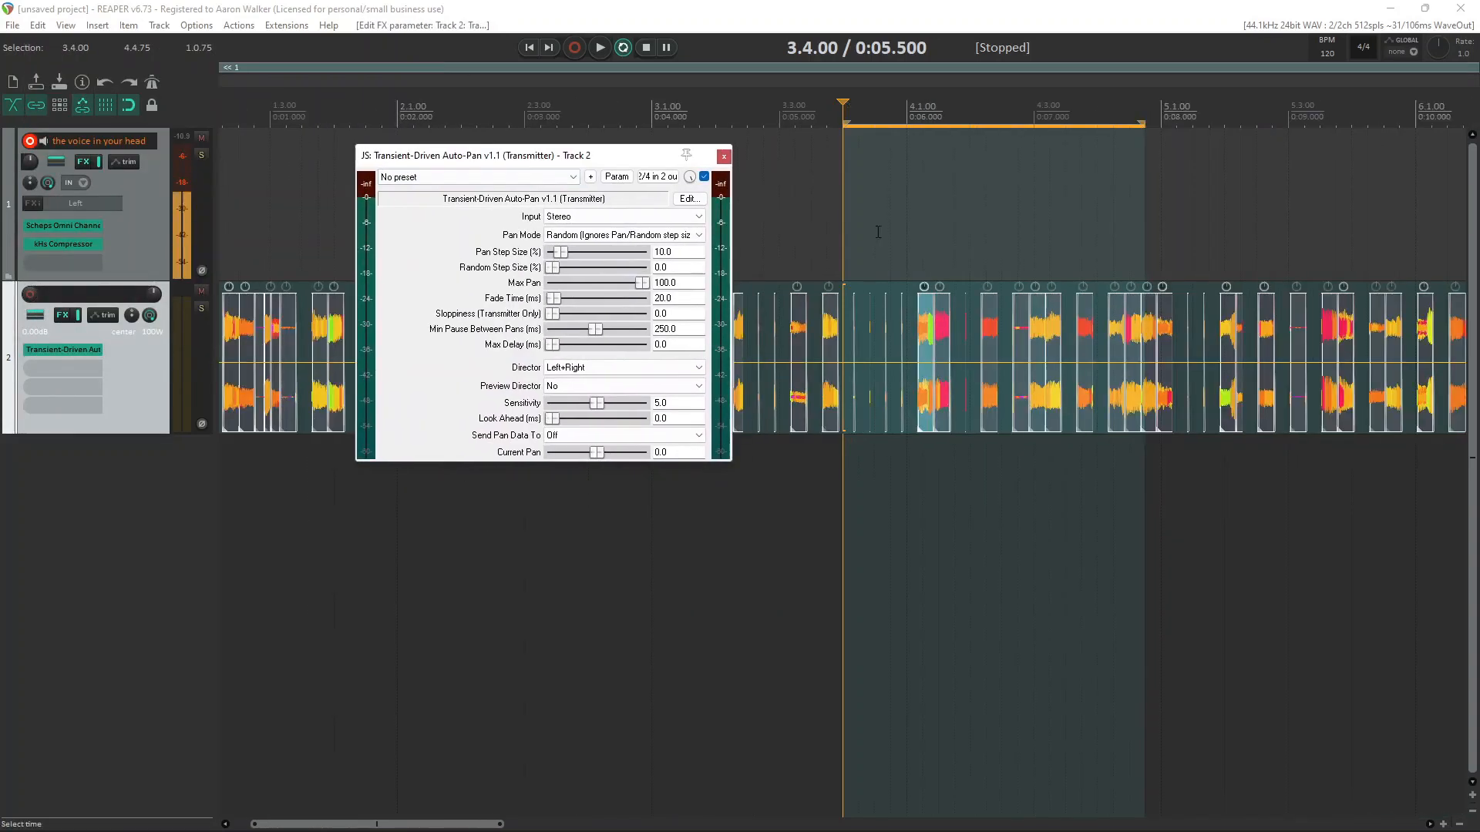
Step: Audition the looped section of shuffled slices with the random auto-pan applied
scroll(1122, 312, down, 2)
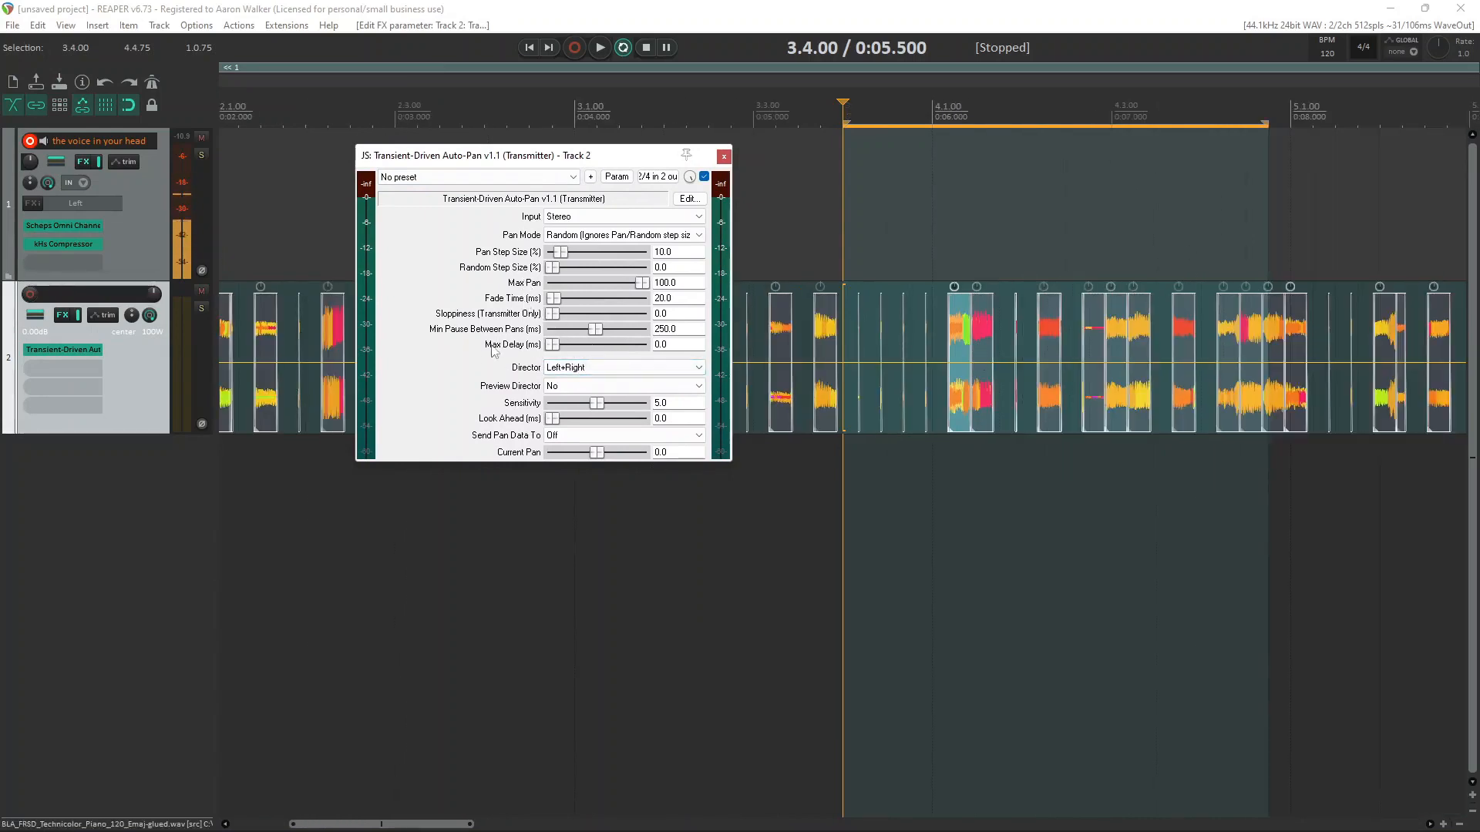
drag(598, 404, 598, 410)
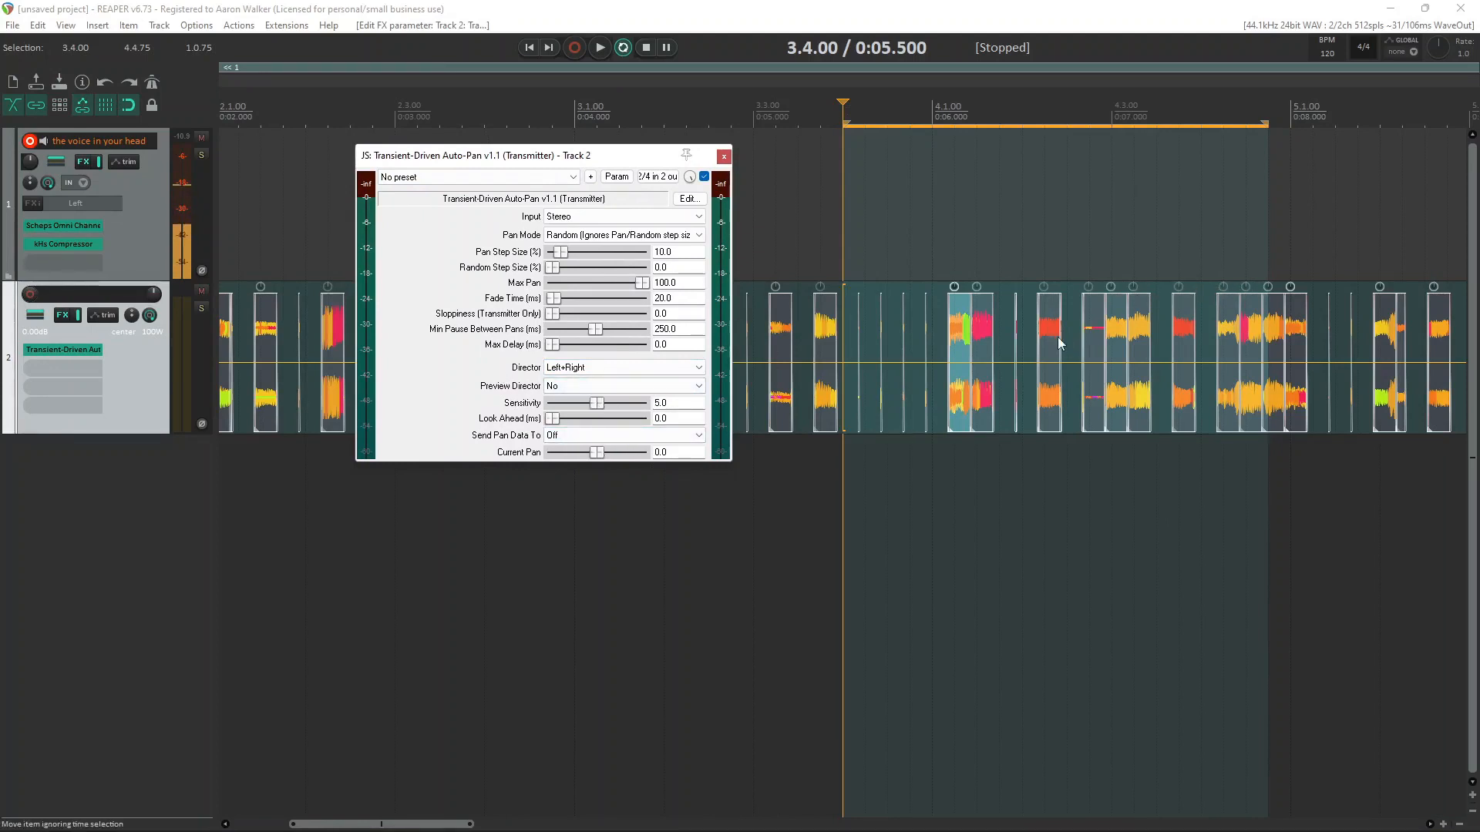
key(space)
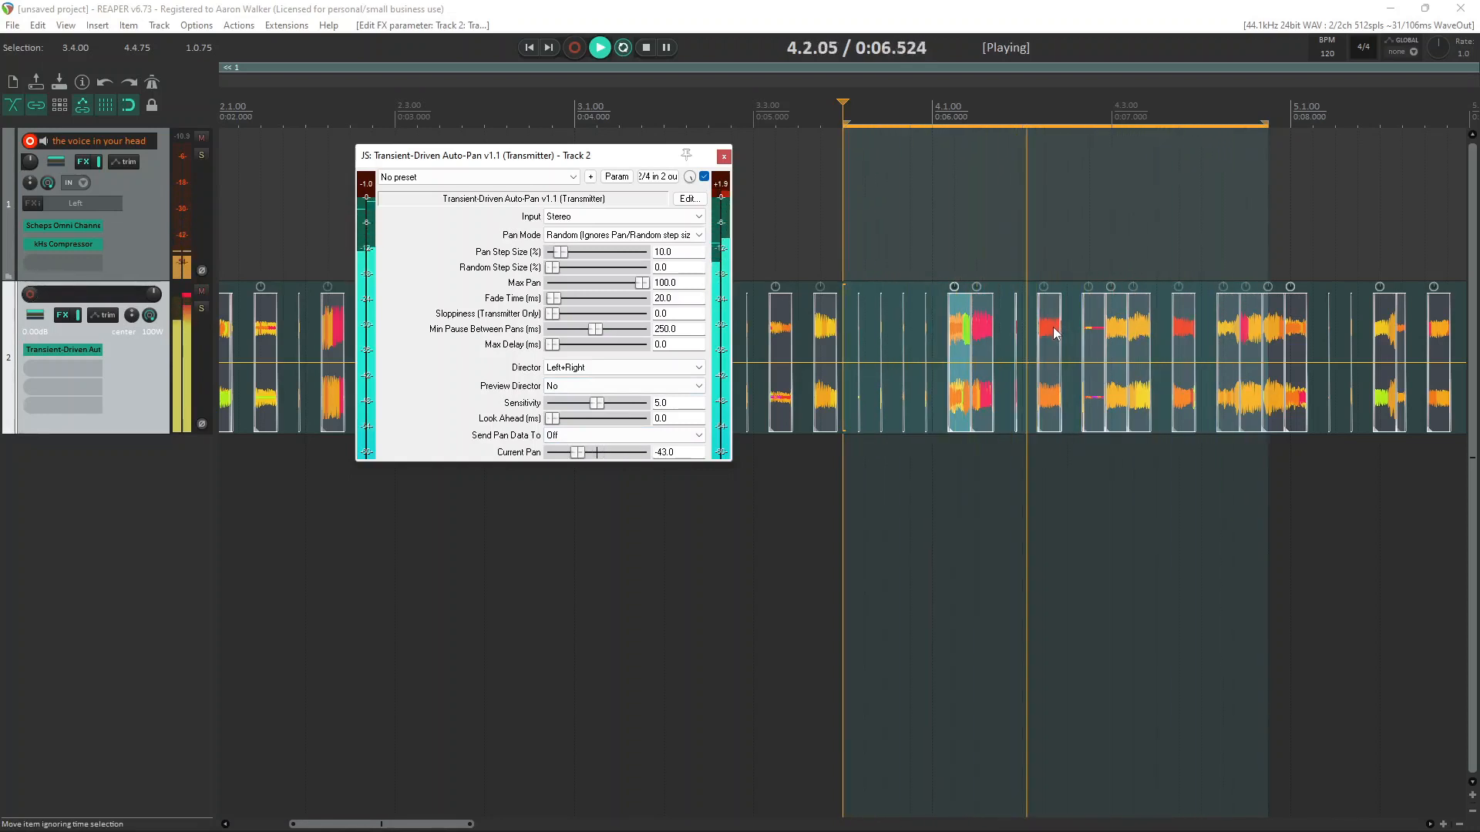
key(space)
Step: Set the auto-pan's Max Pan to 29 and audition the looped slices with the narrower panning
scroll(1073, 341, up, 3)
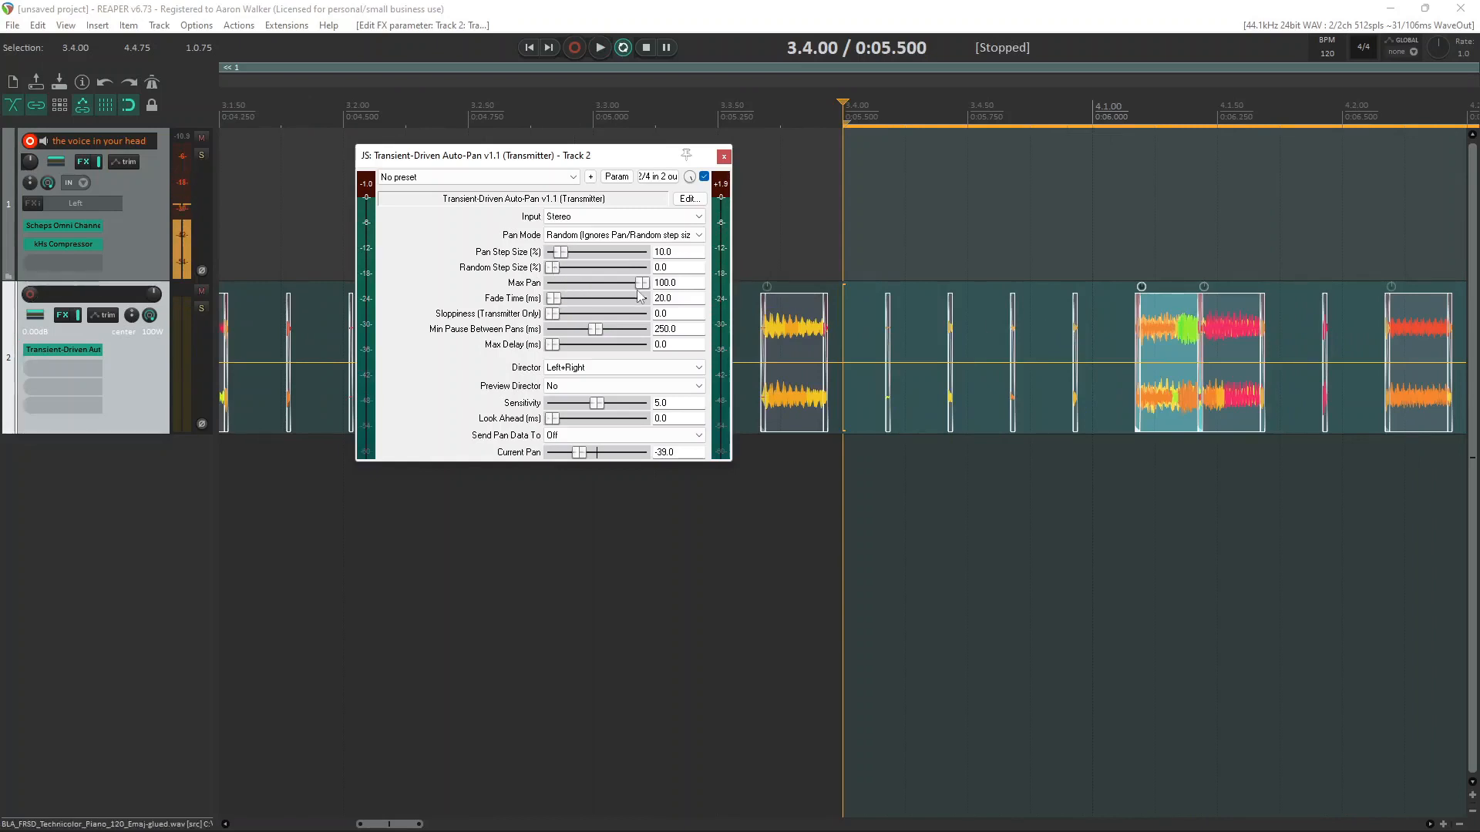
drag(632, 287, 578, 286)
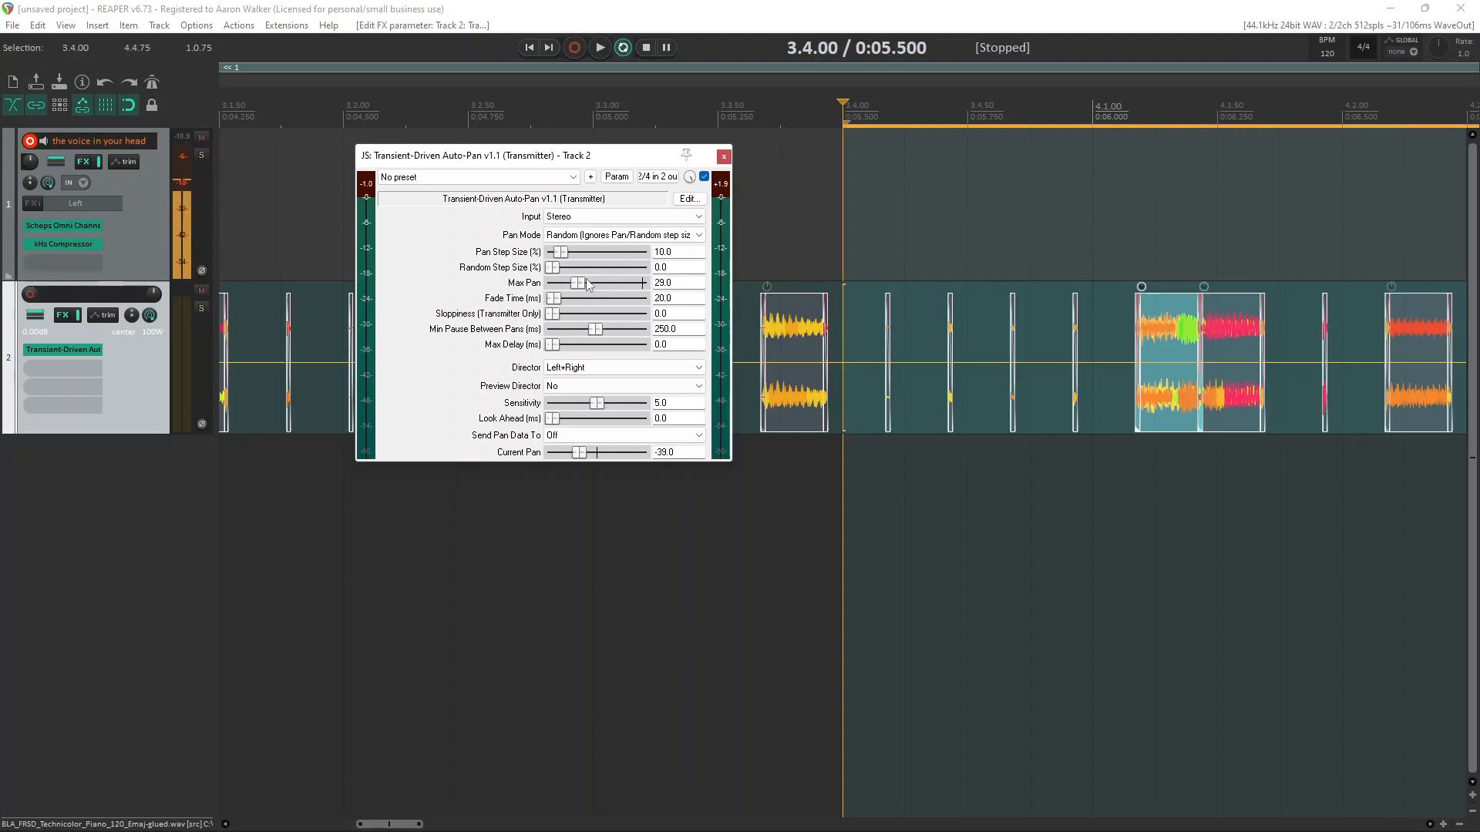
key(space)
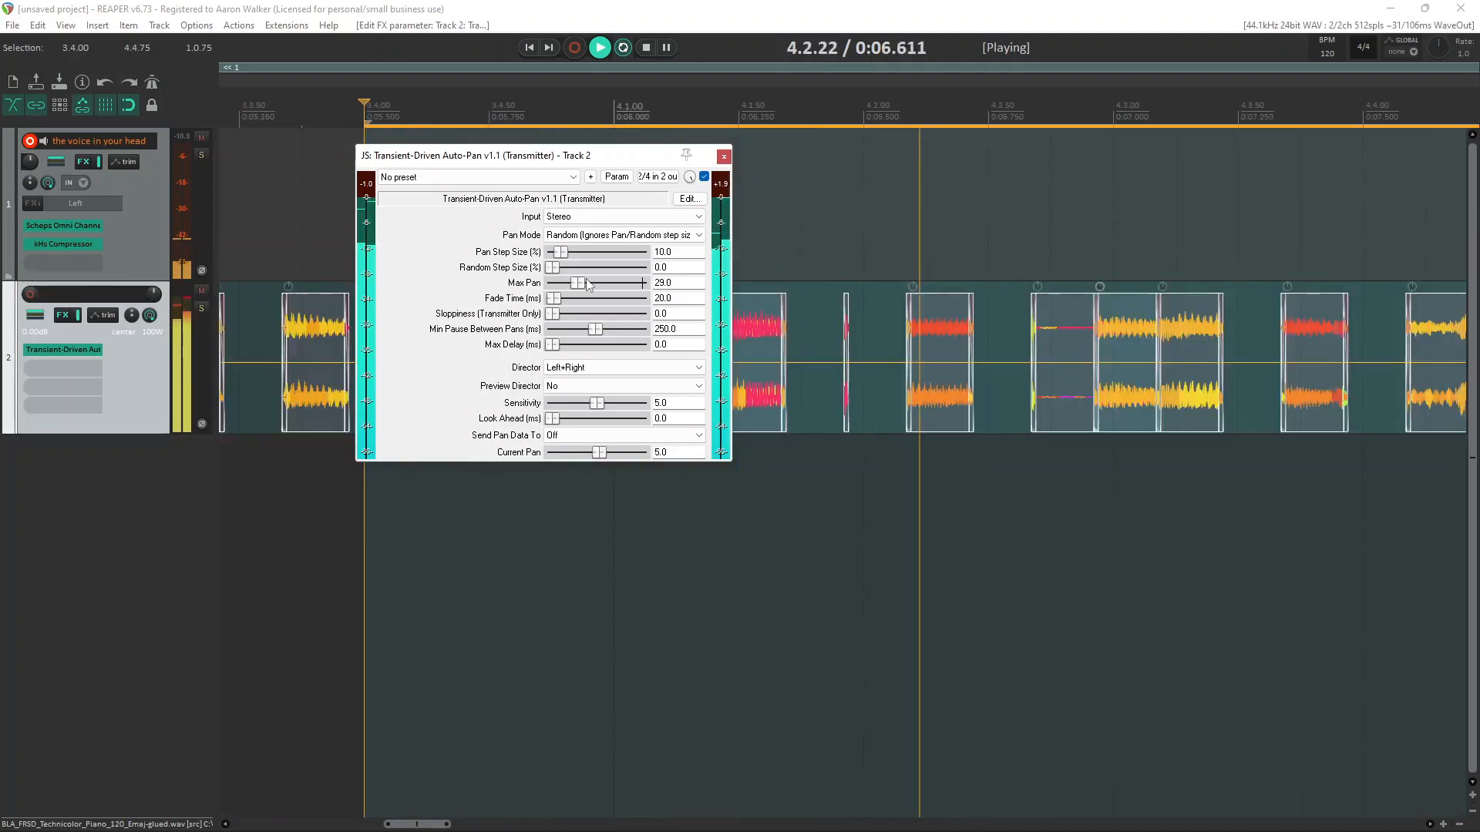
key(space)
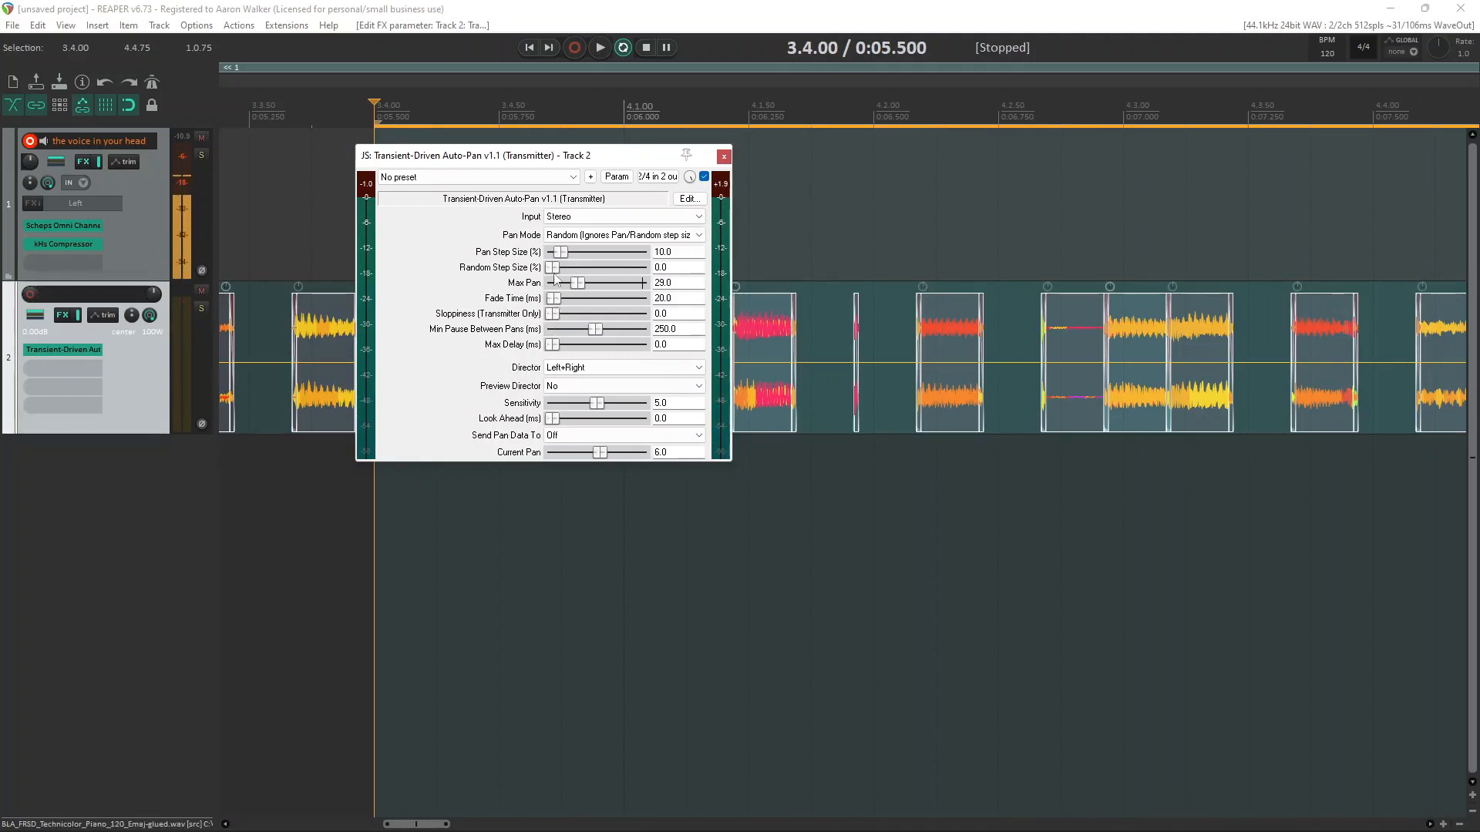
Step: Look through the available pan modes of the auto-pan effect without choosing another
click(574, 235)
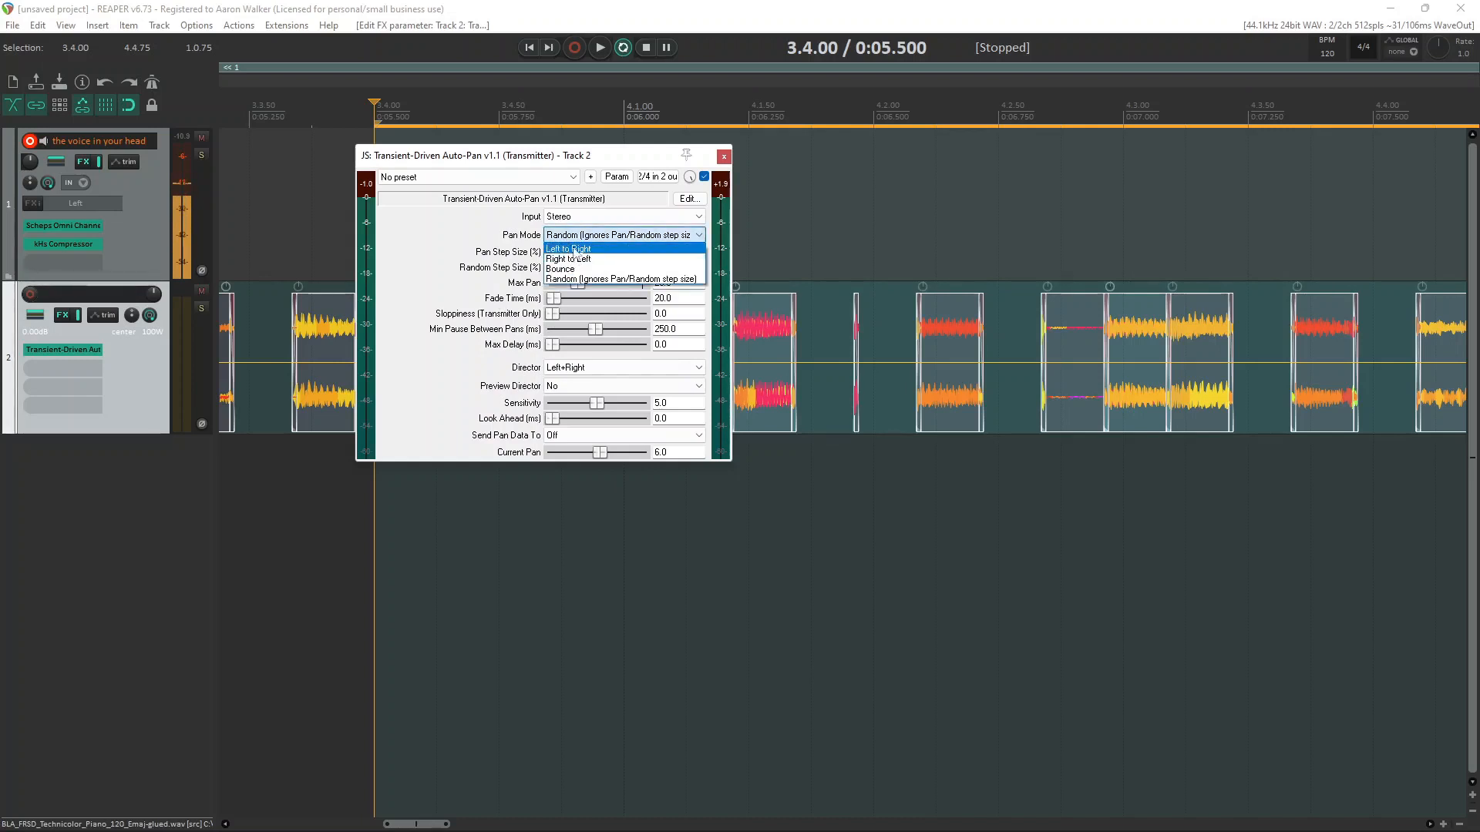
scroll(914, 280, down, 5)
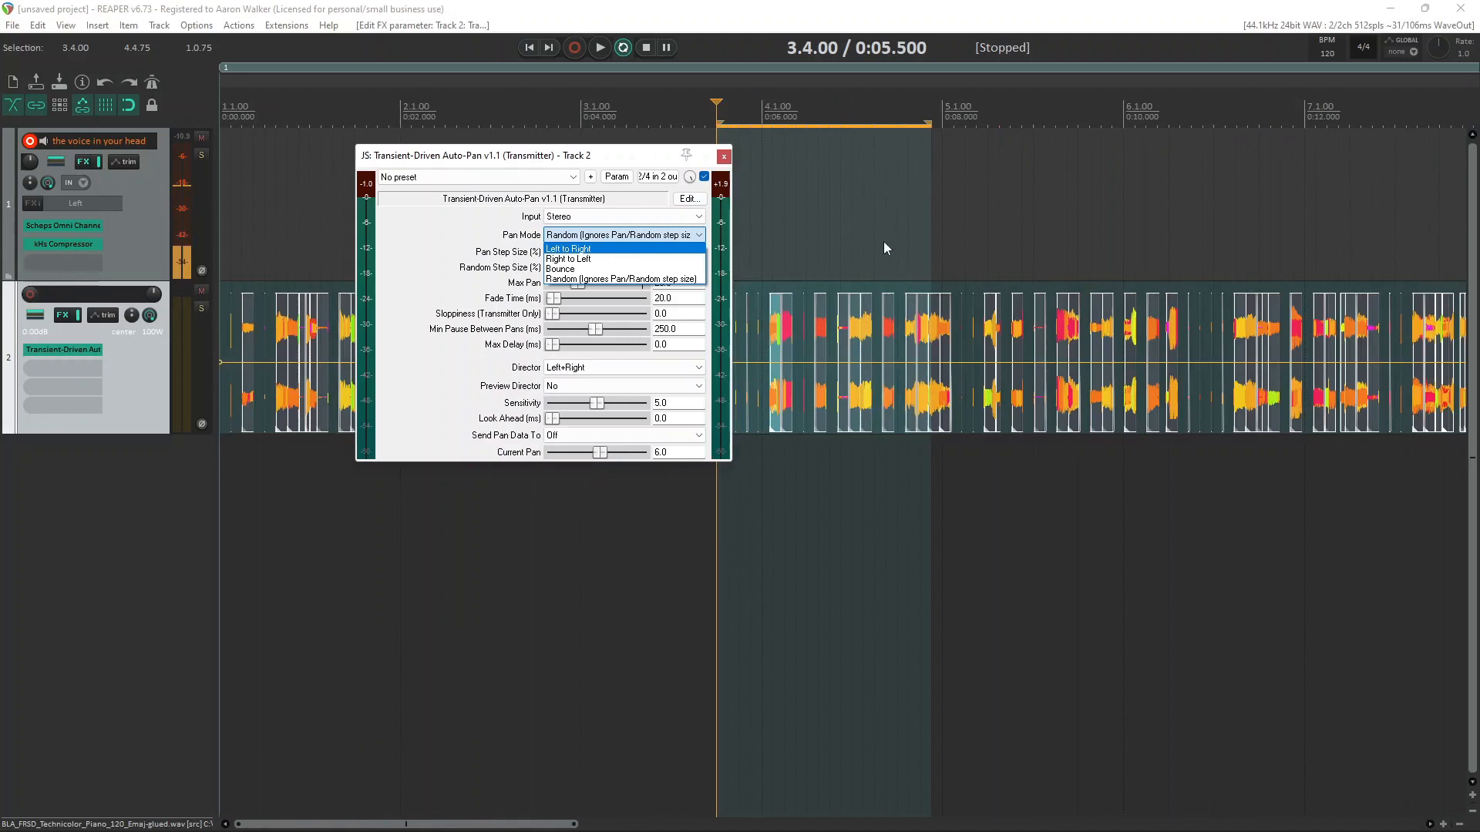
click(724, 159)
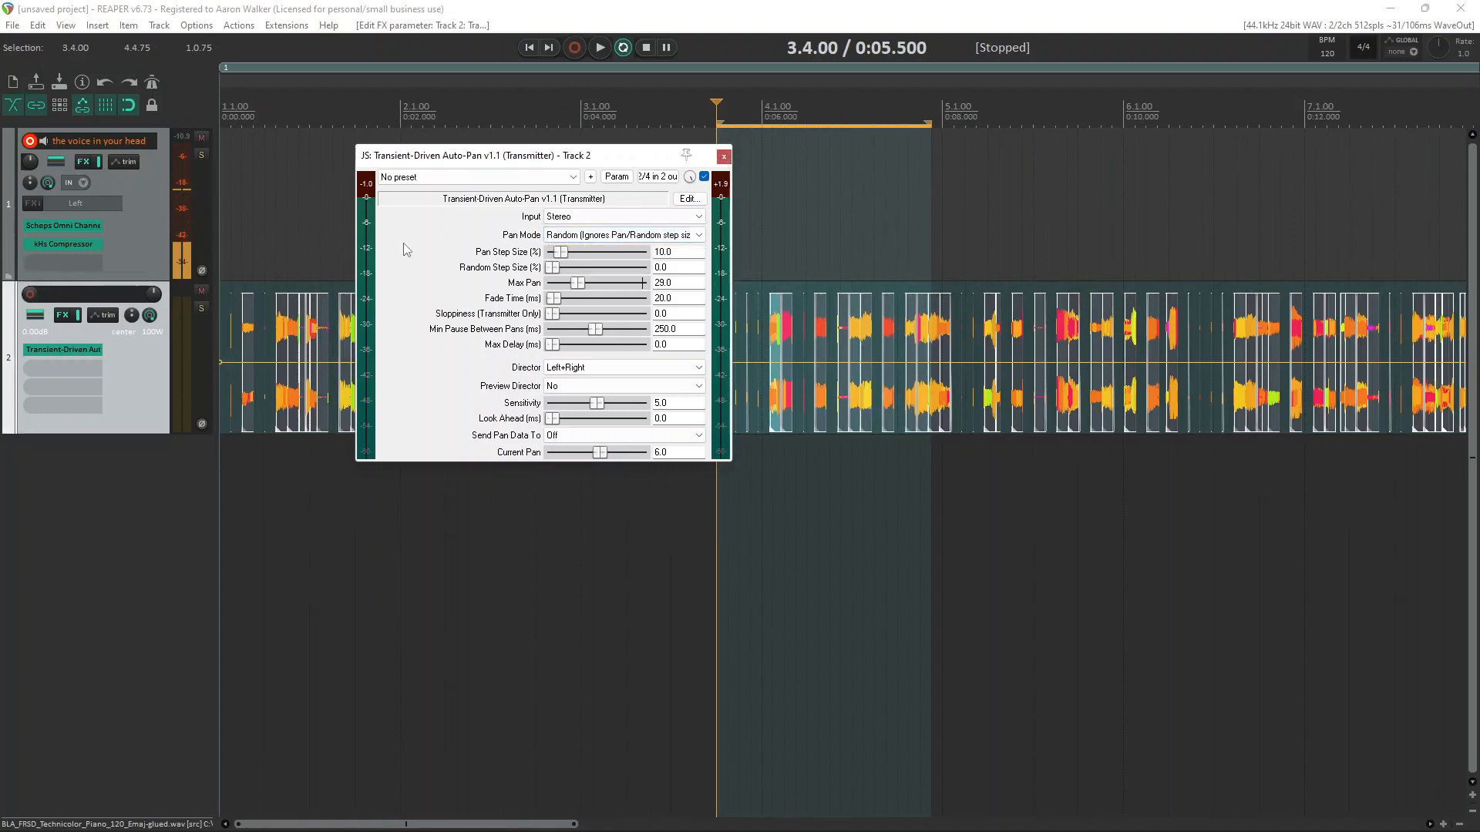
Step: Undo the auto-pan, shuffling and slicing edits until the piano loop on track 2 is a single whole item
click(725, 158)
scroll(764, 238, up, 5)
key(ctrl+z)
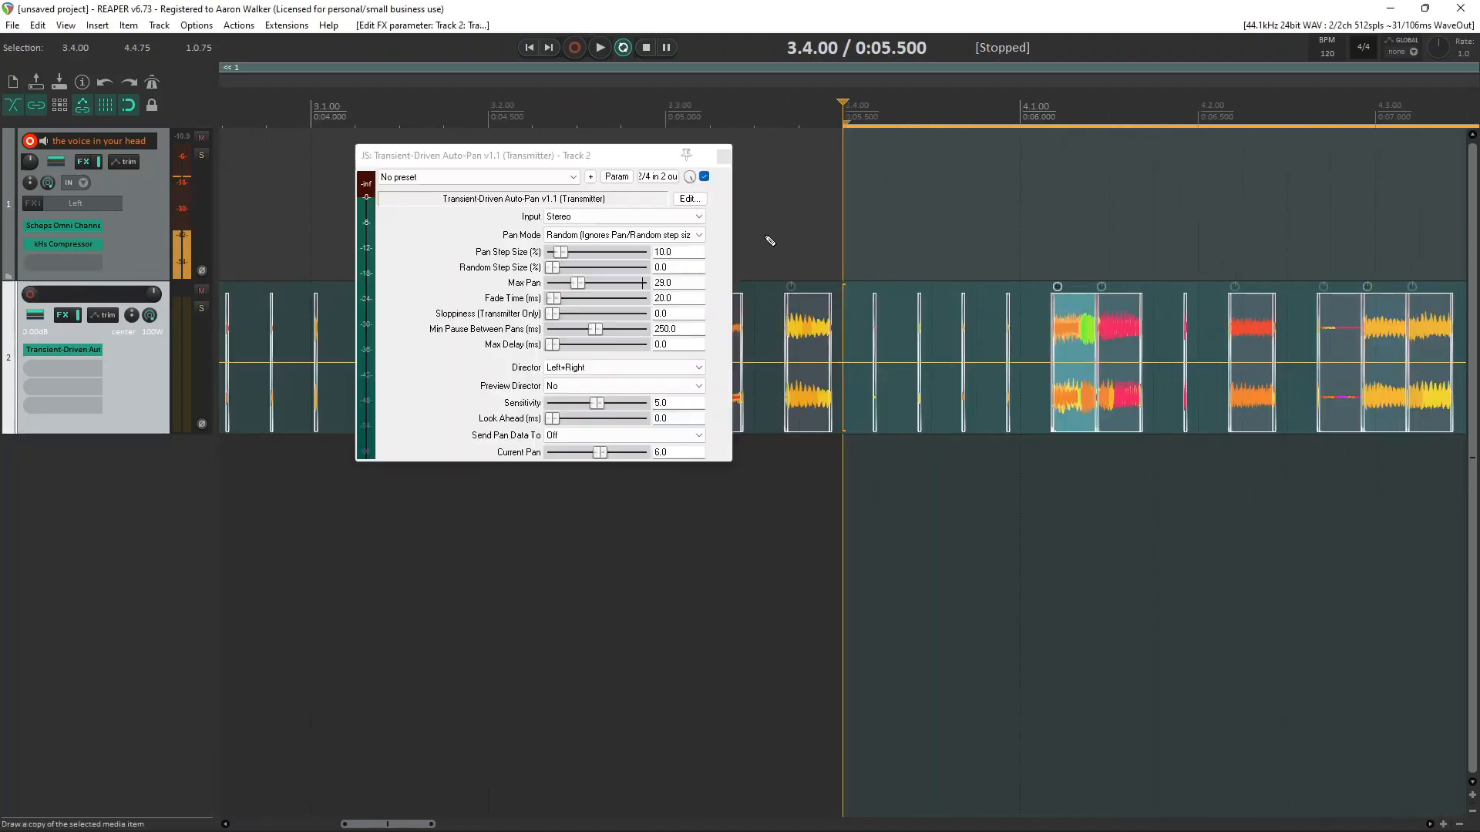
click(725, 161)
key(ctrl+z)
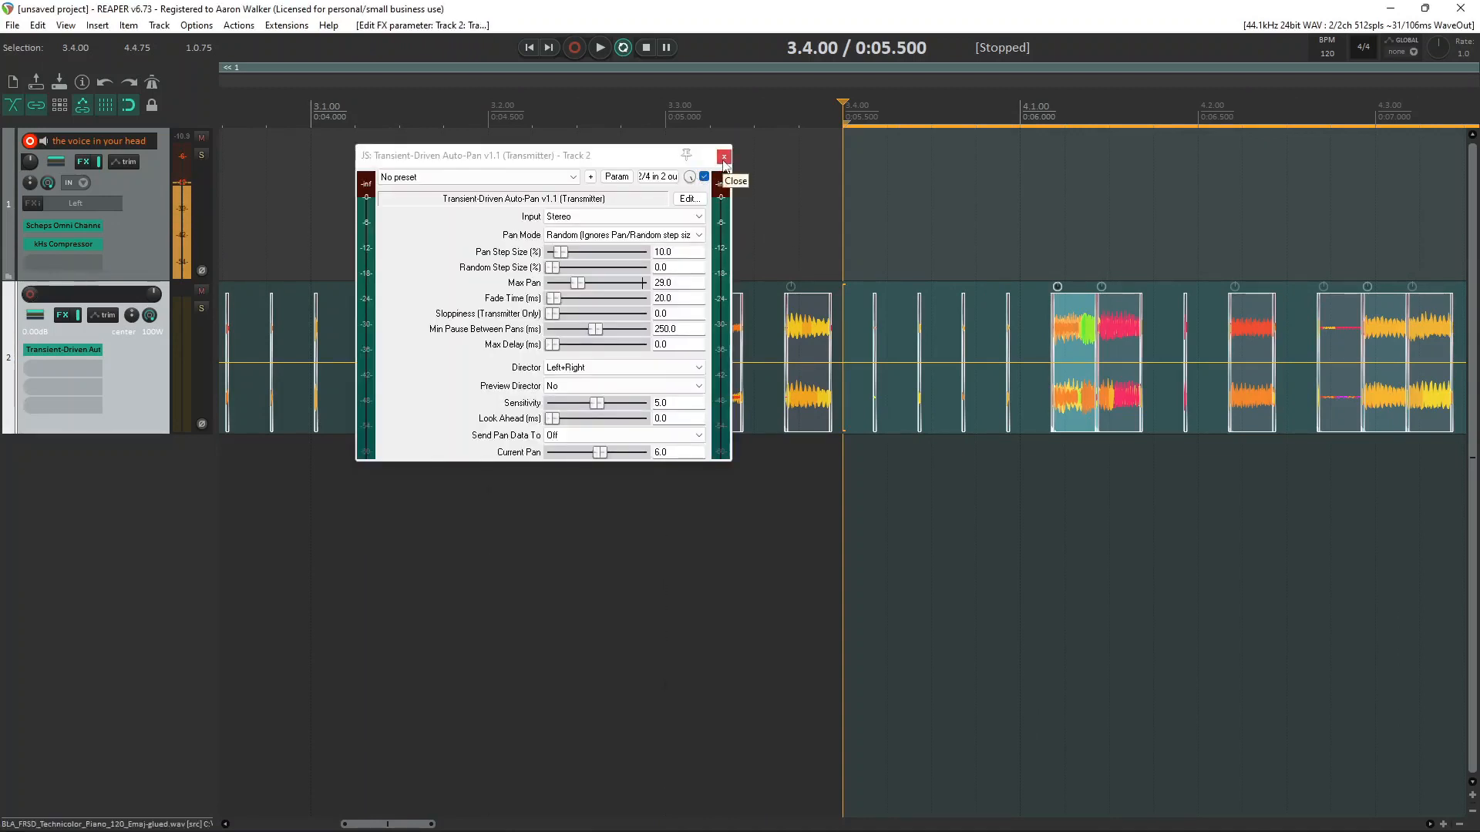
click(724, 159)
scroll(816, 343, up, 6)
key(ctrl+z)
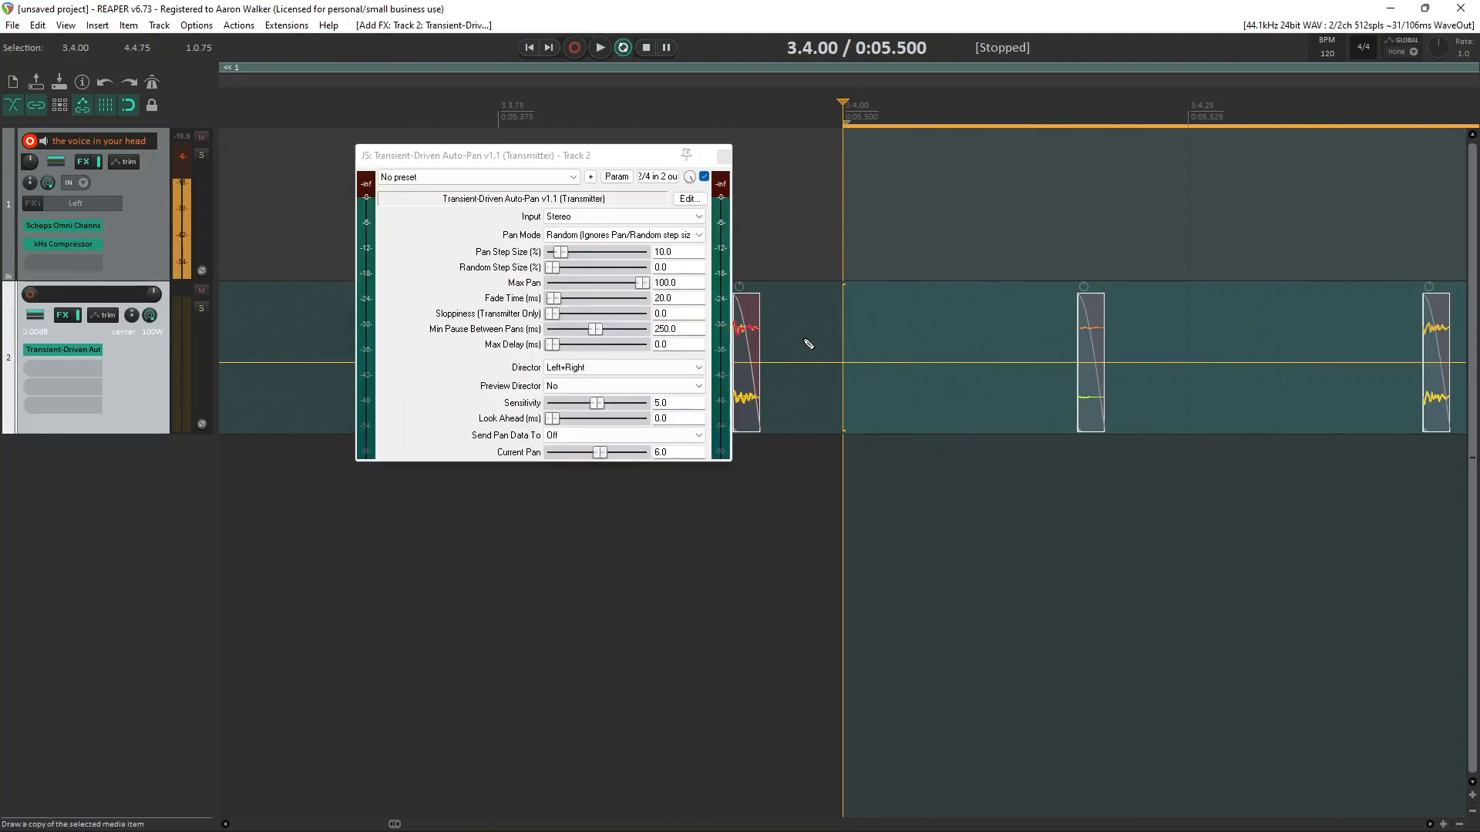
key(ctrl+z)
key(ctrl+z)
key(ctrl+z)
key(ctrl+z)
key(ctrl+z)
key(ctrl+z)
key(ctrl+z)
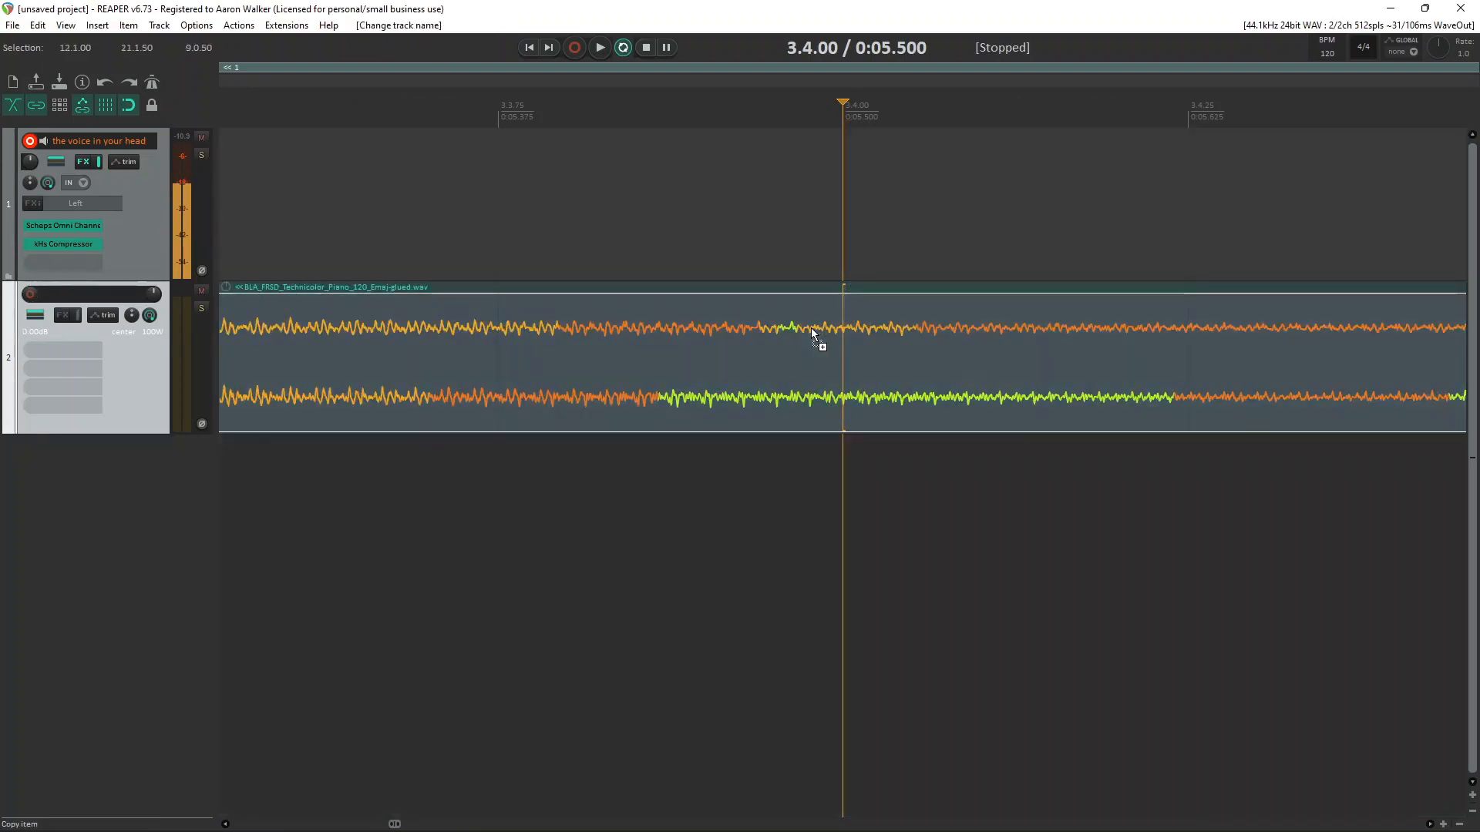
Step: Duplicate the piano track and mute the copy on track 3
scroll(810, 327, down, 10)
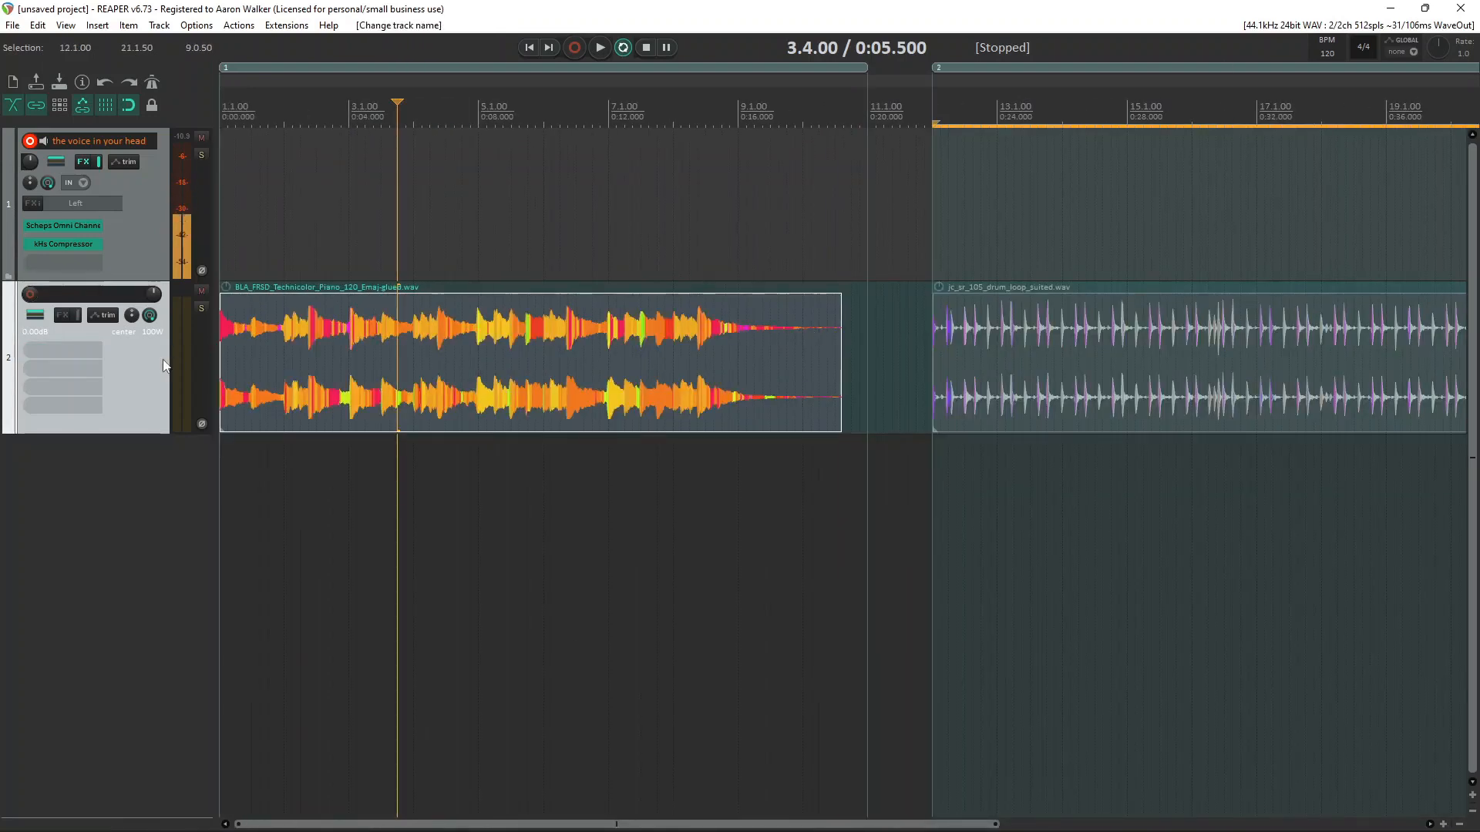
key(ctrl+shift+d)
scroll(145, 419, up, 3)
click(201, 445)
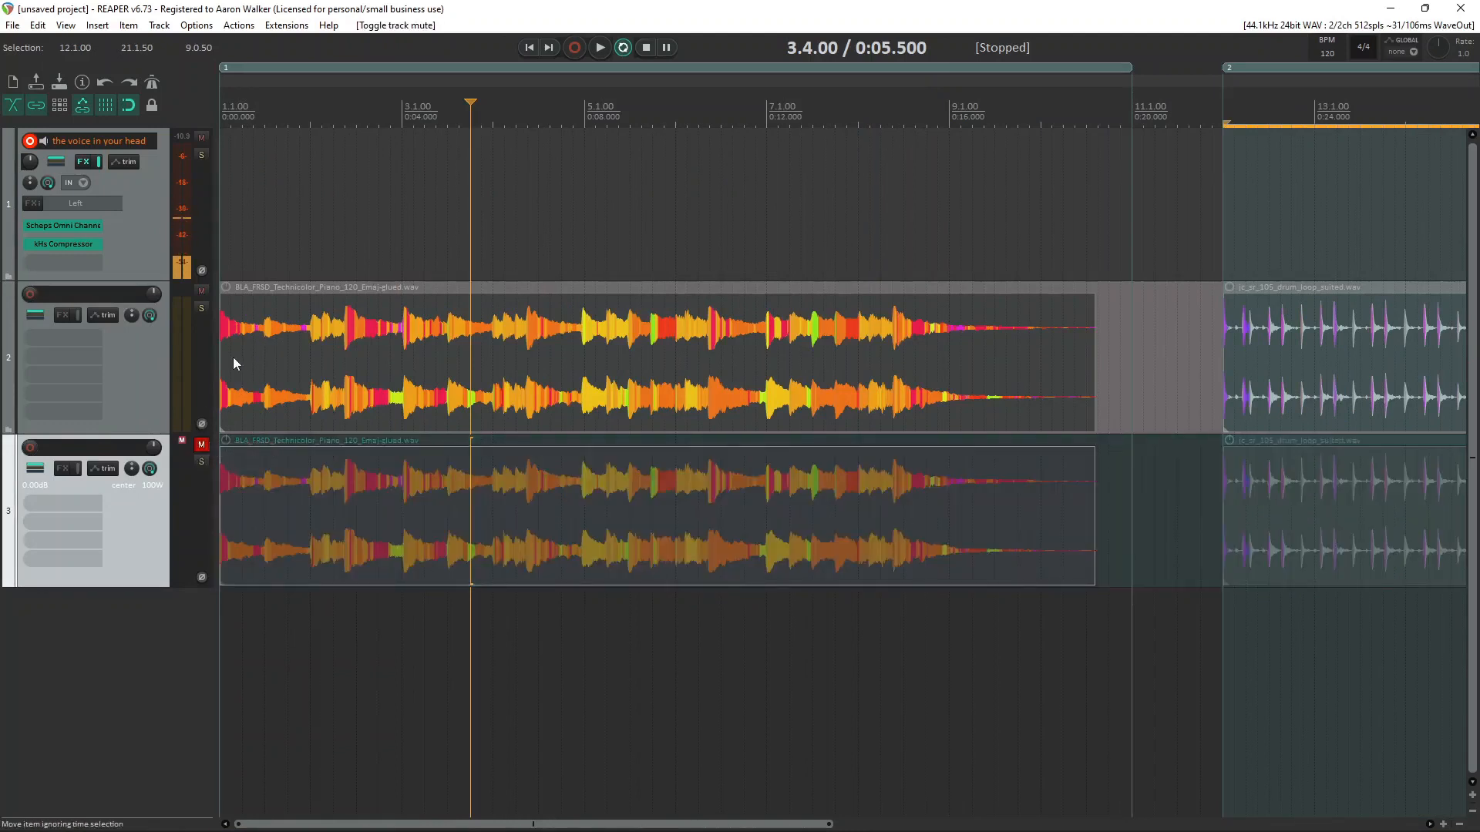
Step: Select the piano item on track 2 at the project start and add the JS: Avocado Ducking Glitch Generator effect to its track
click(233, 357)
key(Home)
scroll(487, 354, up, 3)
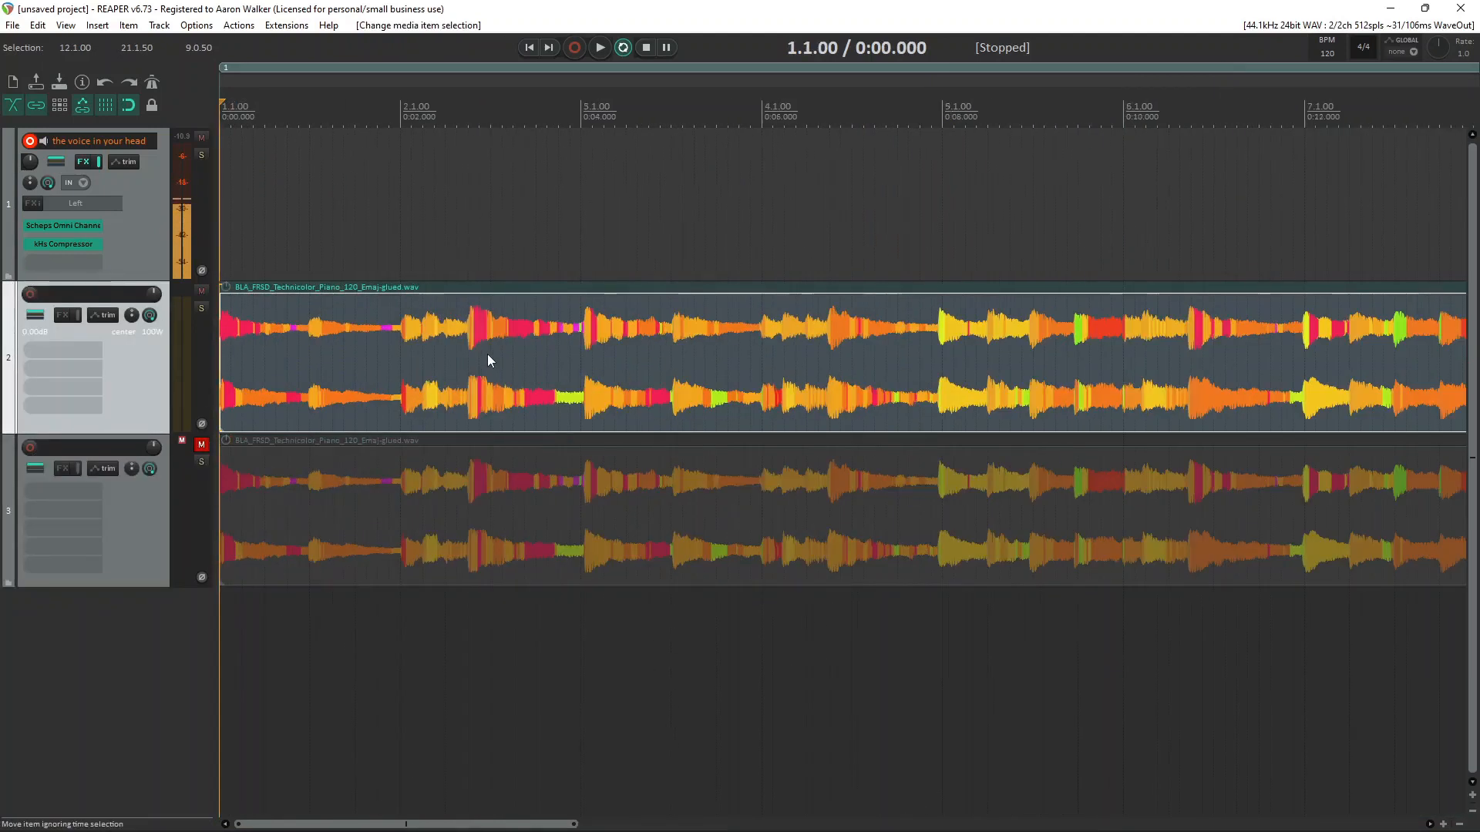
double_click(126, 370)
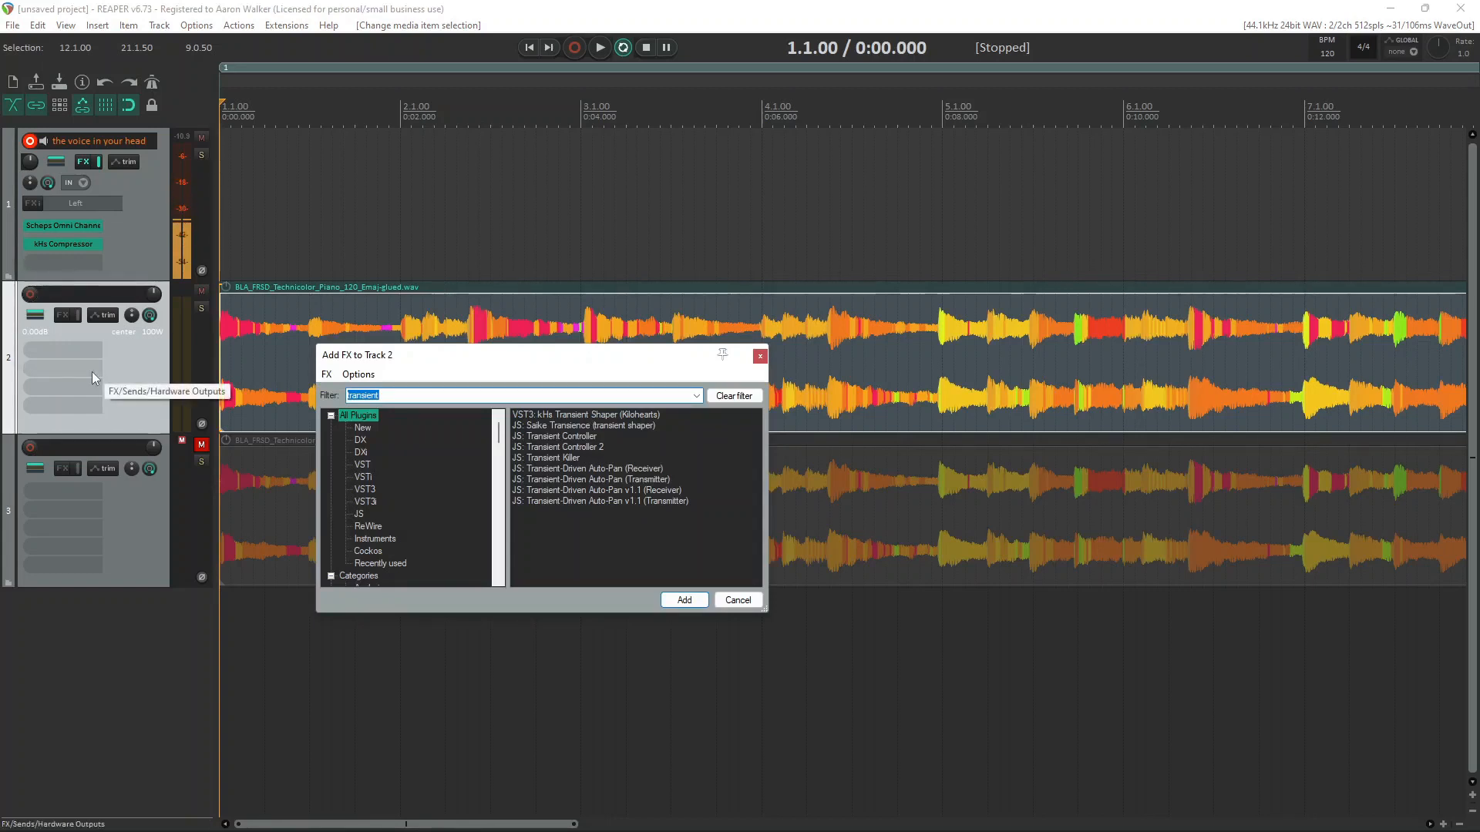
text(avoca)
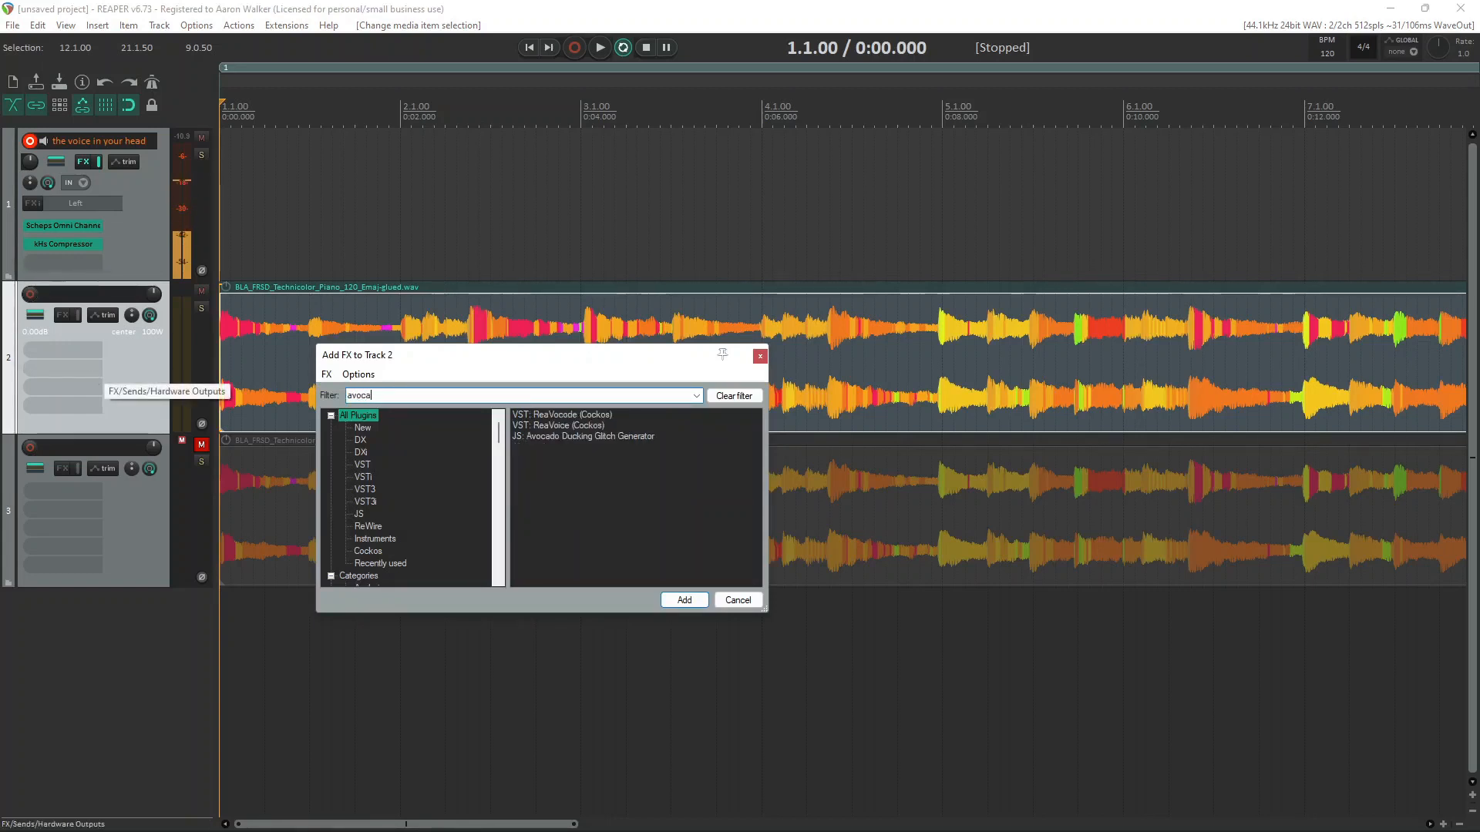
double_click(569, 413)
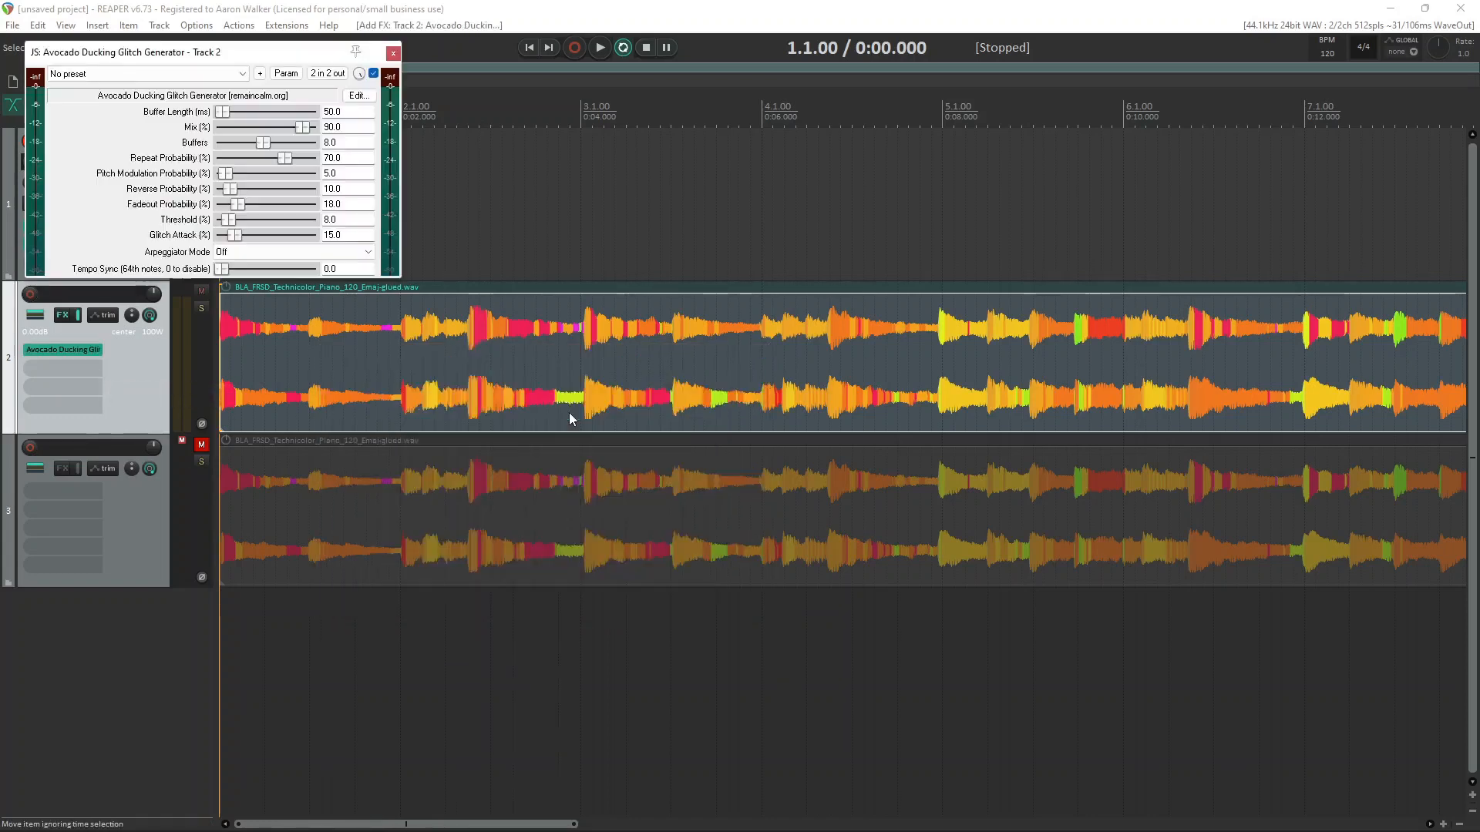
Step: Set the time selection from 1.1.00 to 11.1.00 and move the glitch effect window clear of the track controls
scroll(523, 245, down, 2)
scroll(524, 245, down, 2)
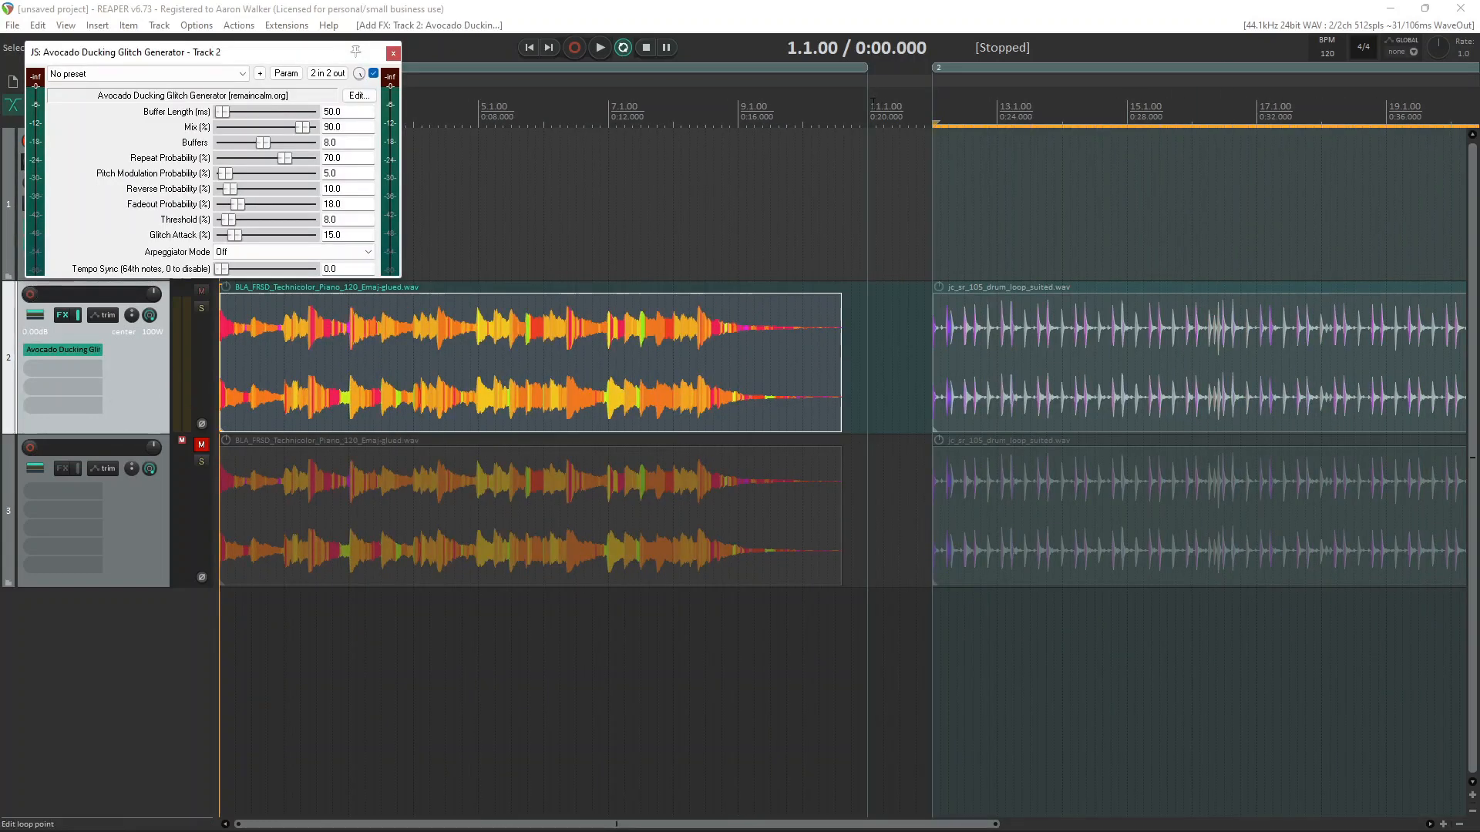
drag(867, 123, 220, 127)
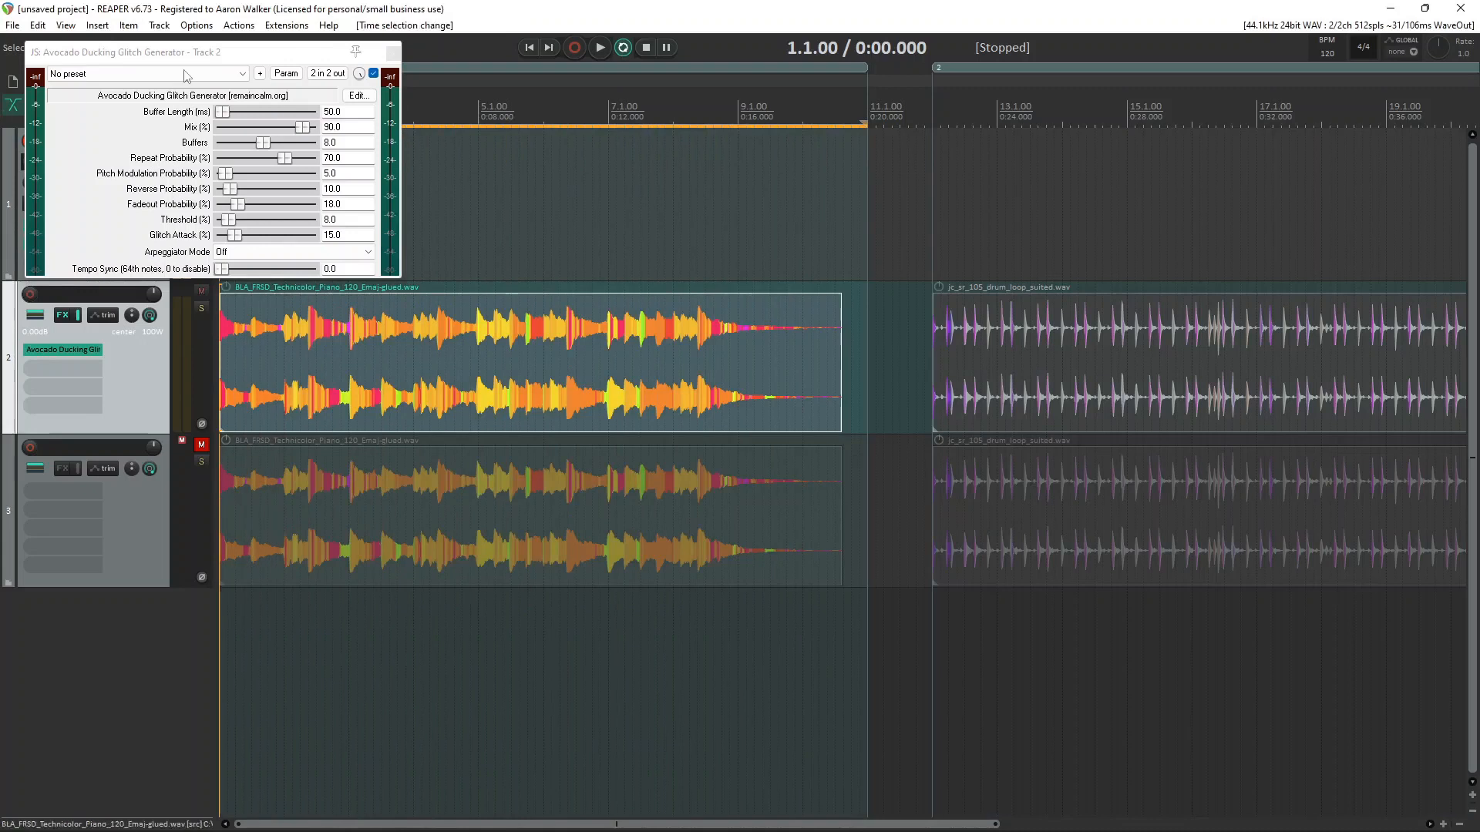
drag(199, 58, 720, 215)
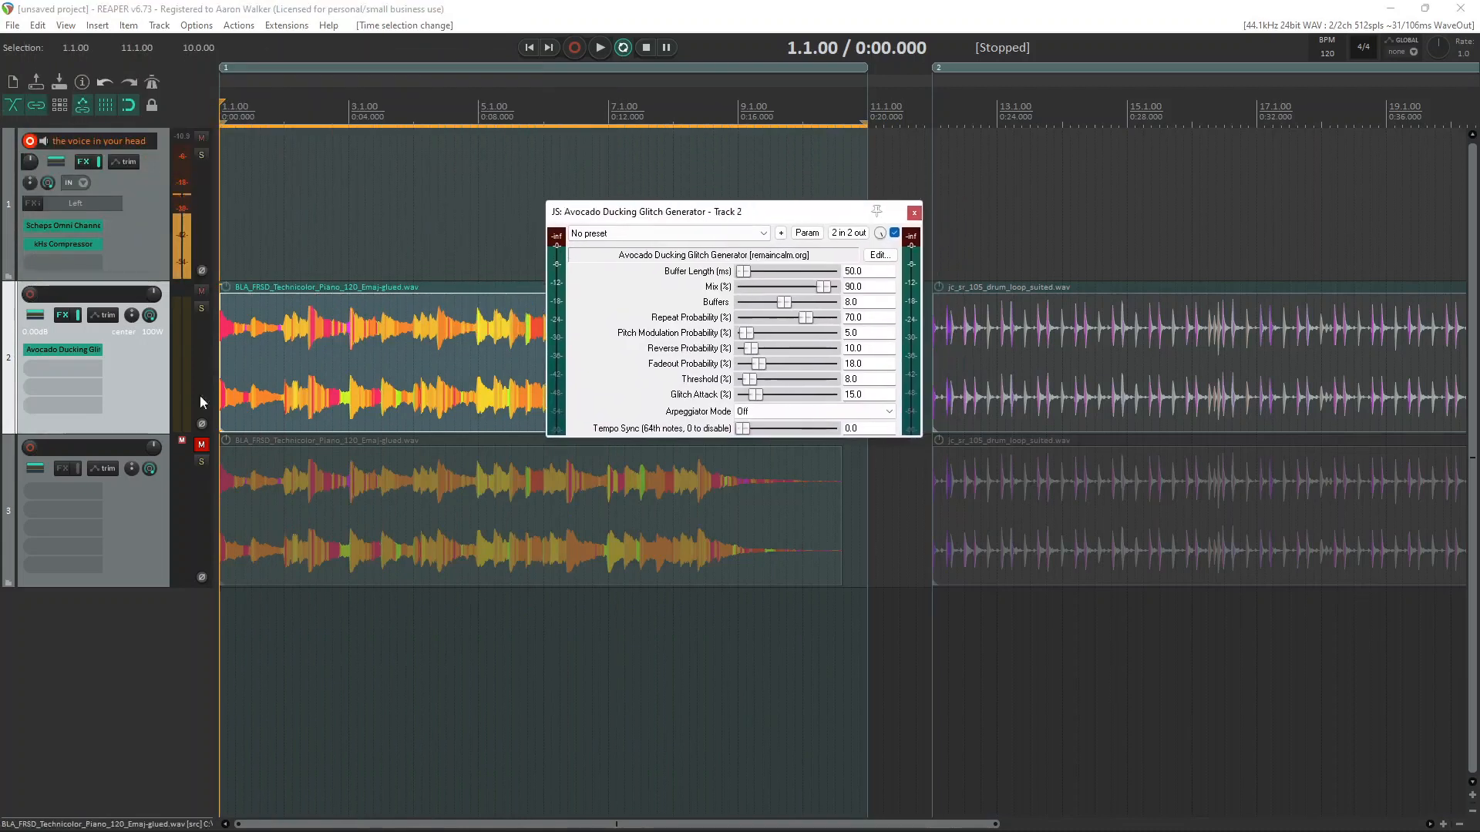
Step: Audition the glitched piano loop and raise the glitch generator's Mix to 100%
key(space)
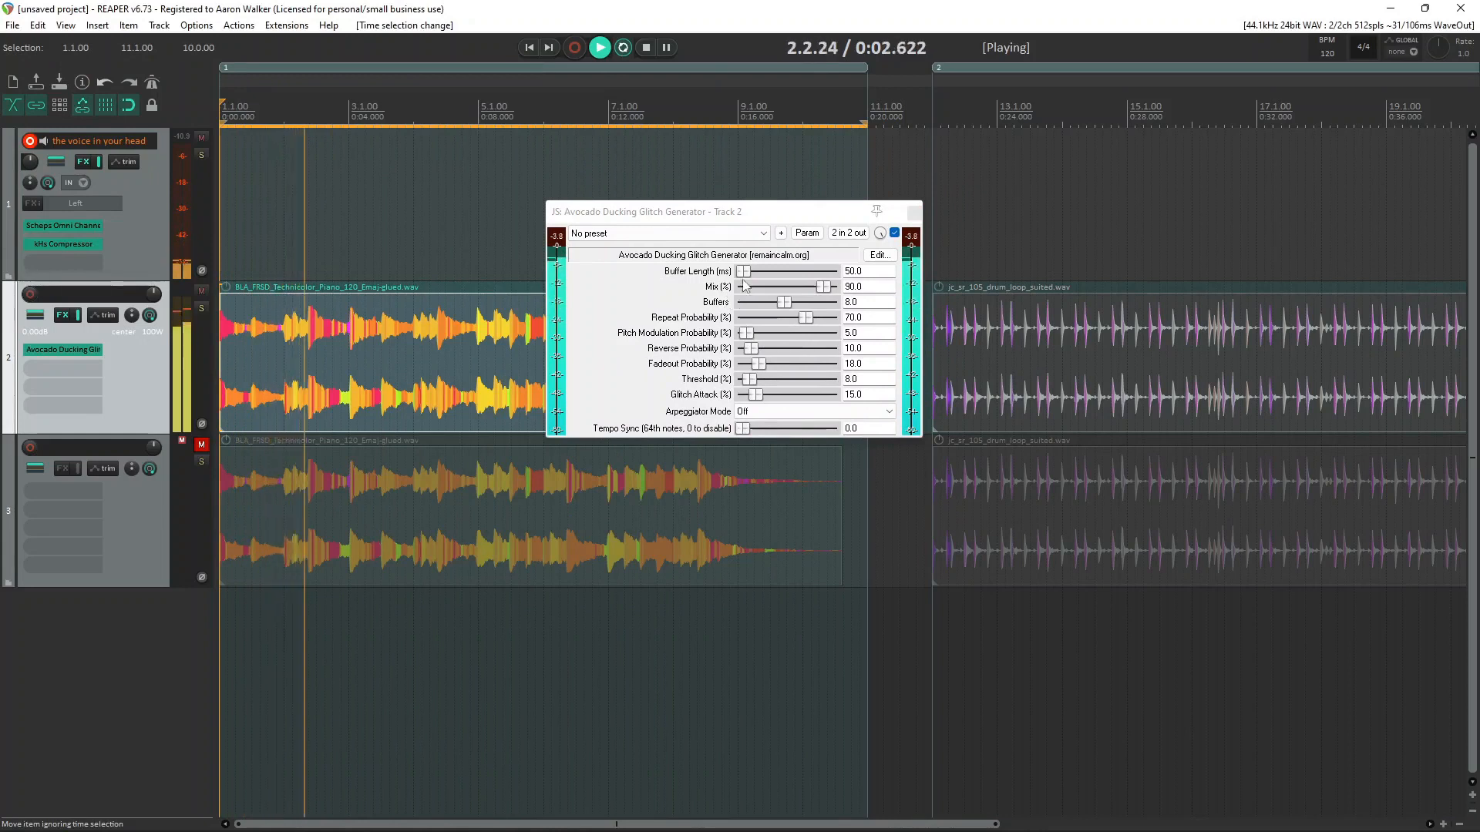
drag(824, 286, 837, 289)
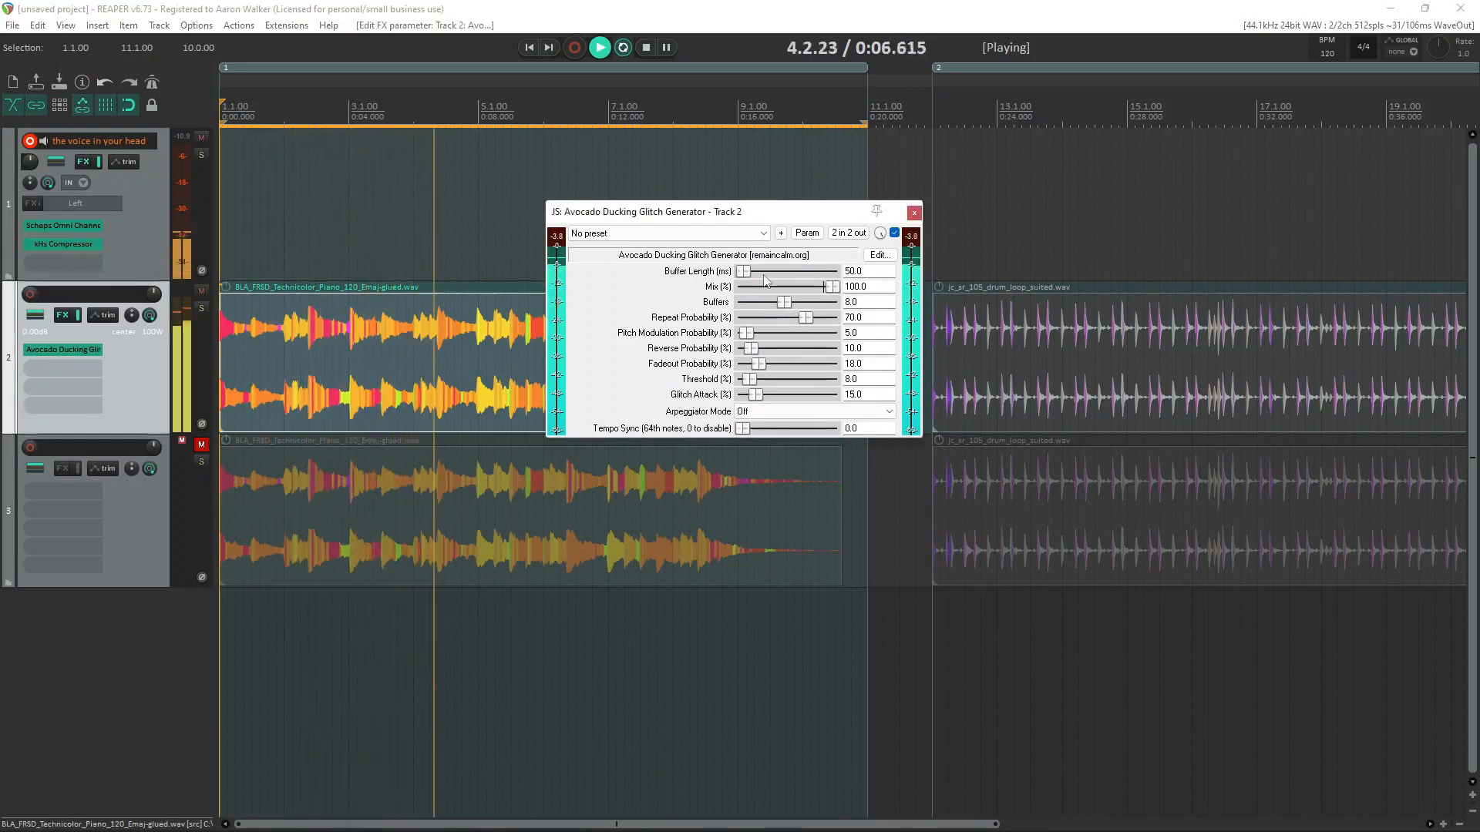
key(space)
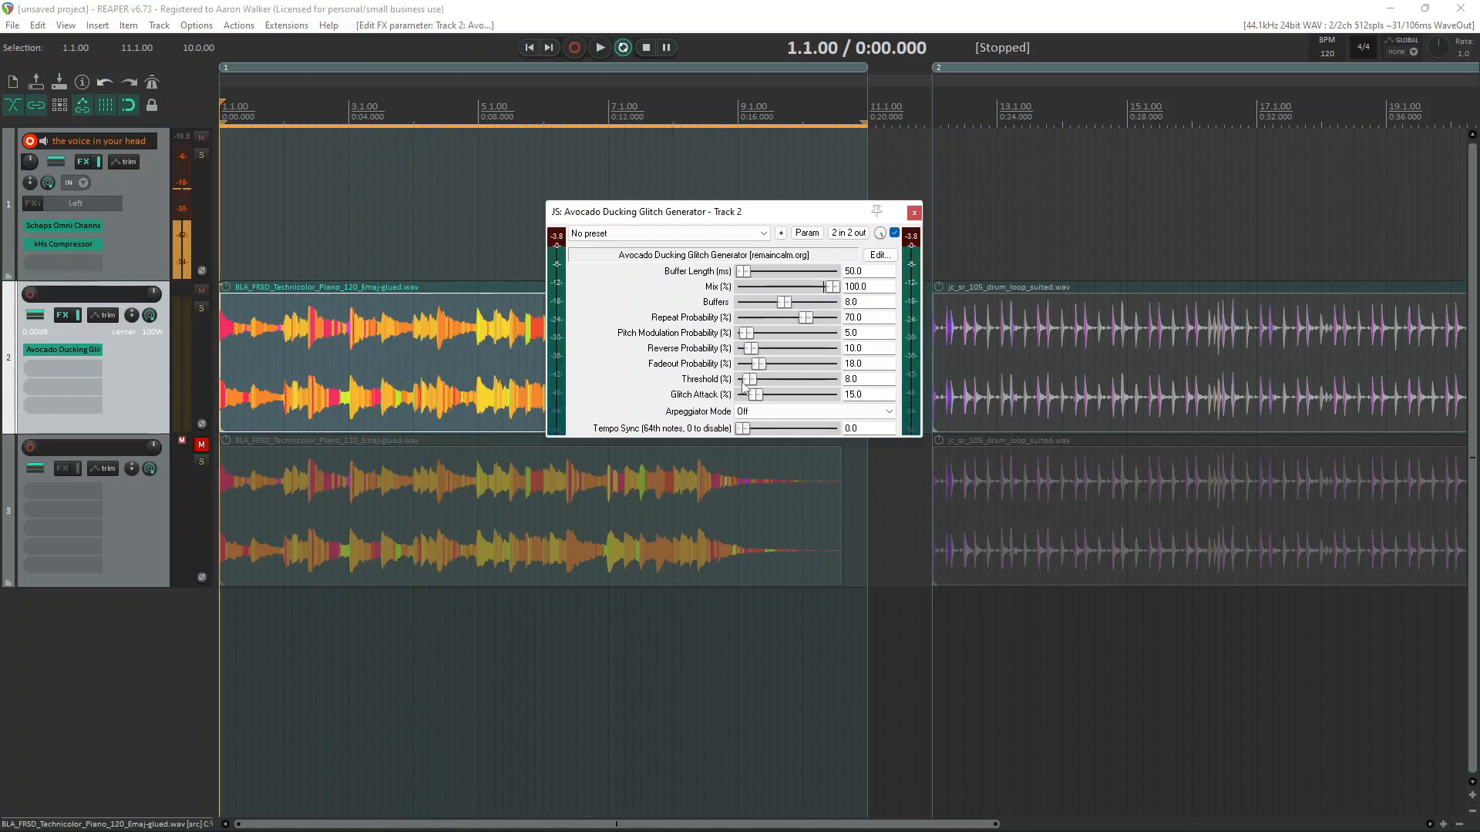
Step: Set Threshold to 99%, Repeat Probability to 92%, Reverse Probability to 84% and Buffers to 14, auditioning the loop
drag(752, 383, 797, 386)
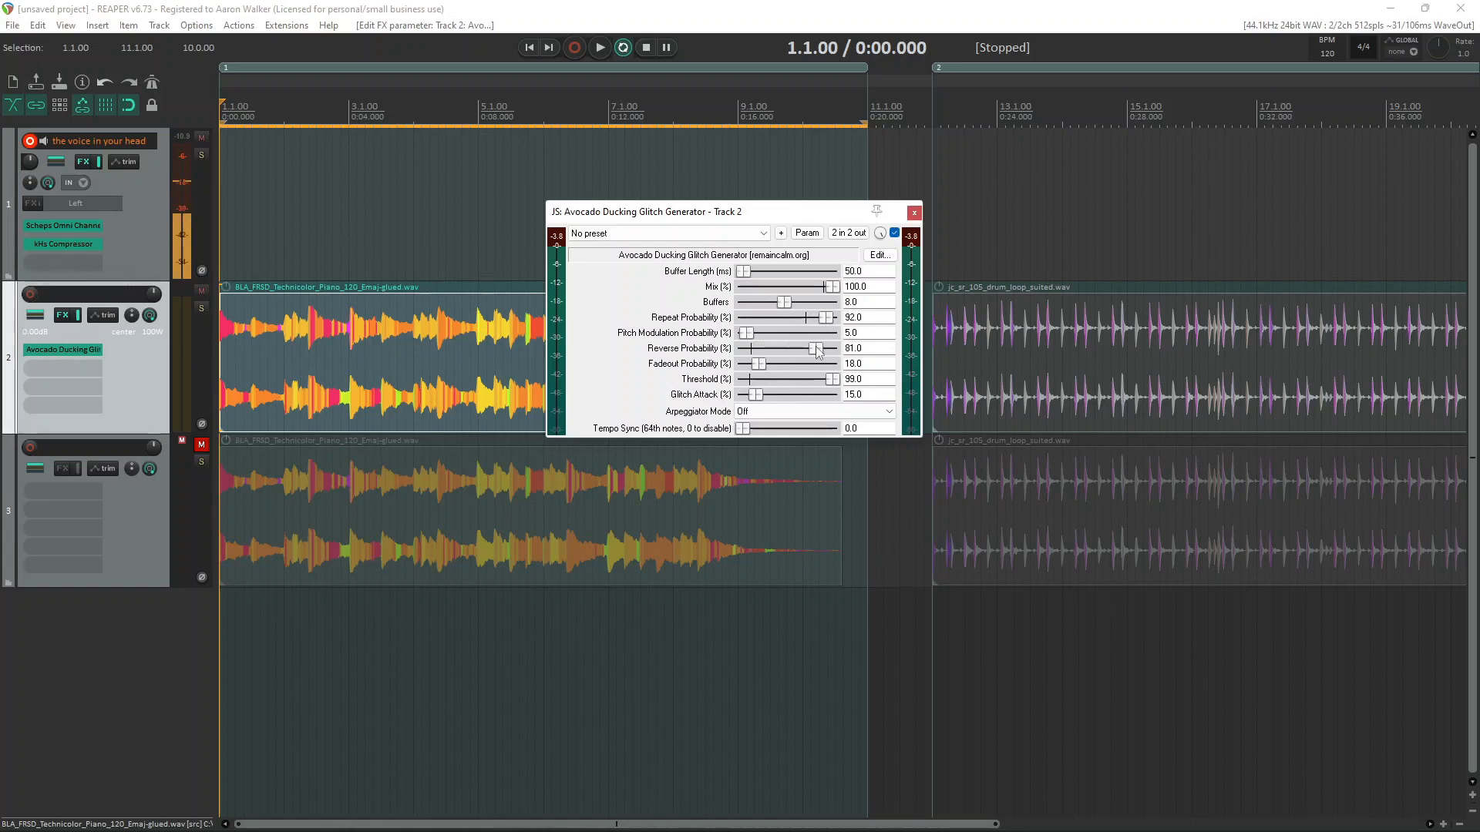
key(space)
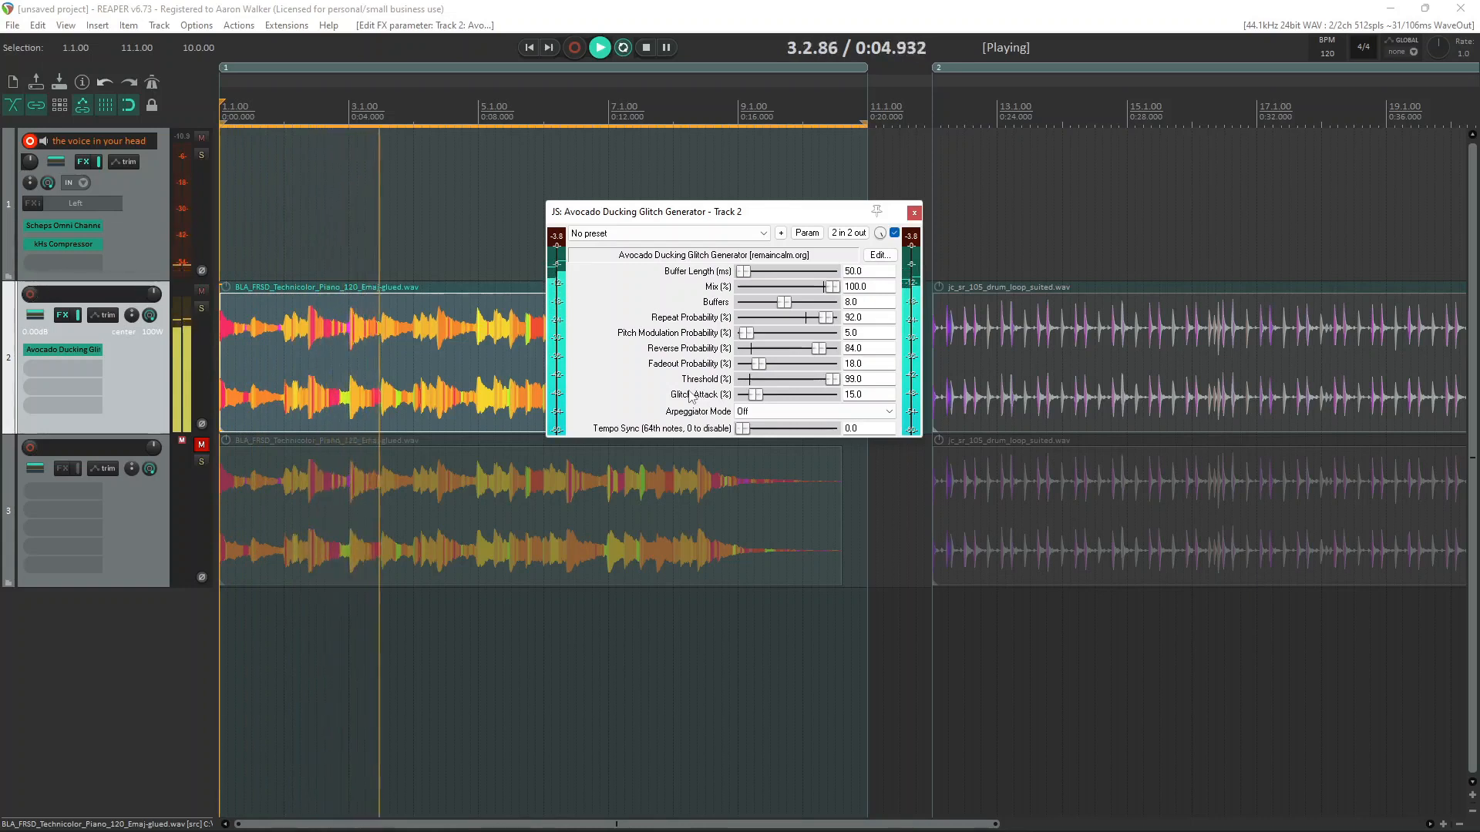
drag(785, 303, 827, 303)
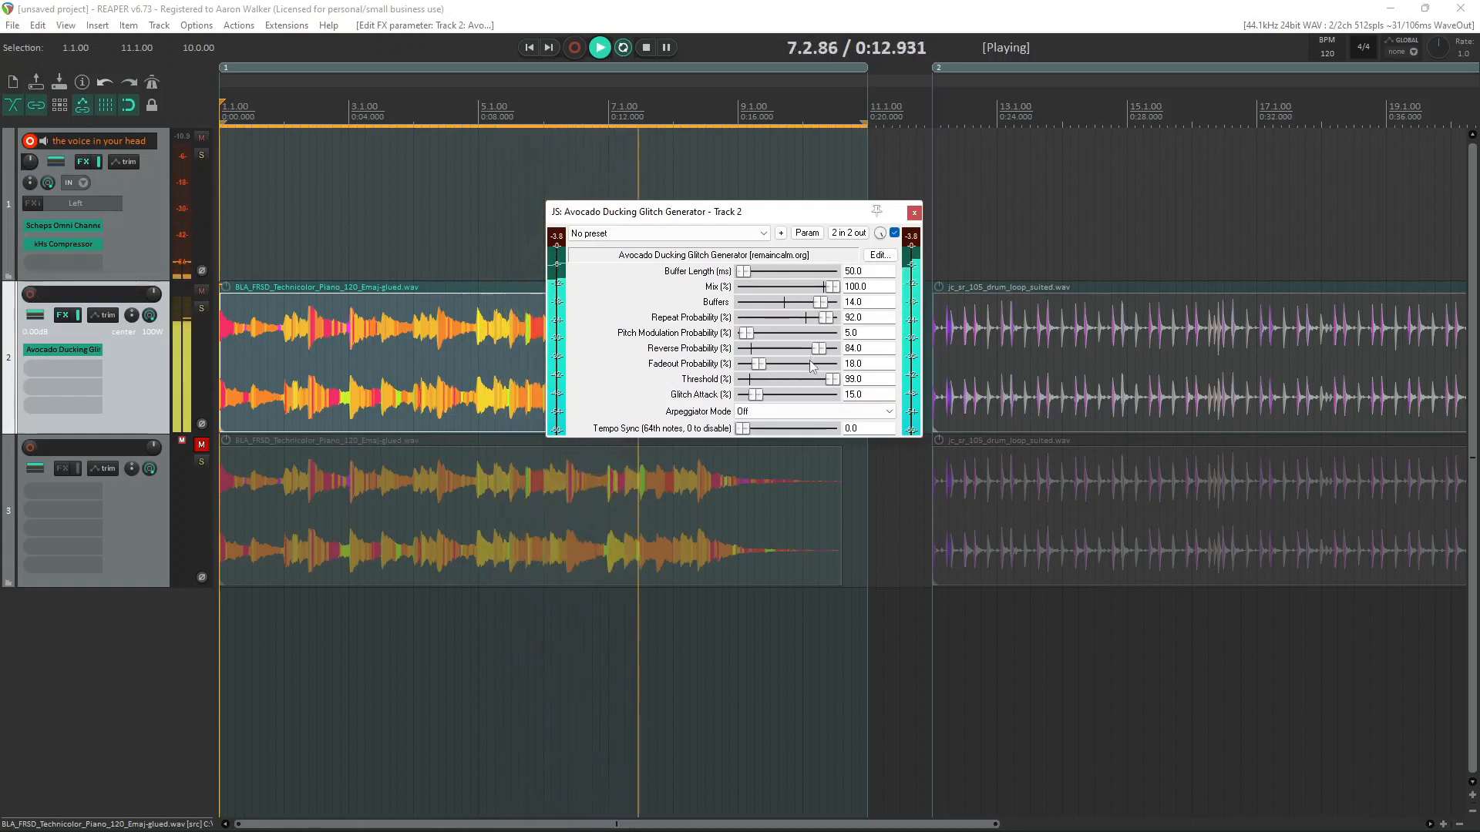
key(space)
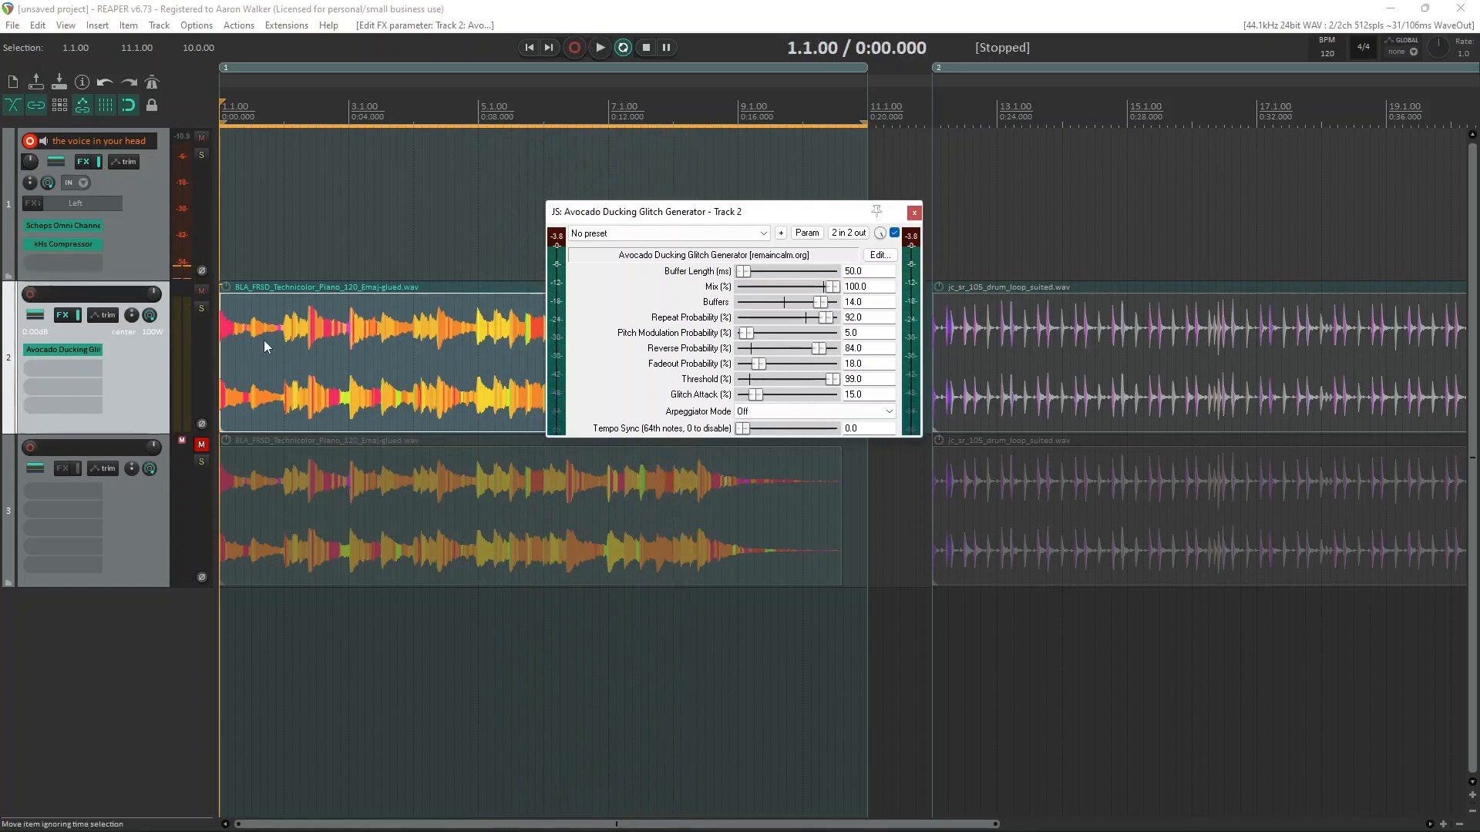
Step: Set the glitch generator's Buffer Length to 341 ms and open parameter modulation for it in place of the effect window
scroll(263, 340, up, 2)
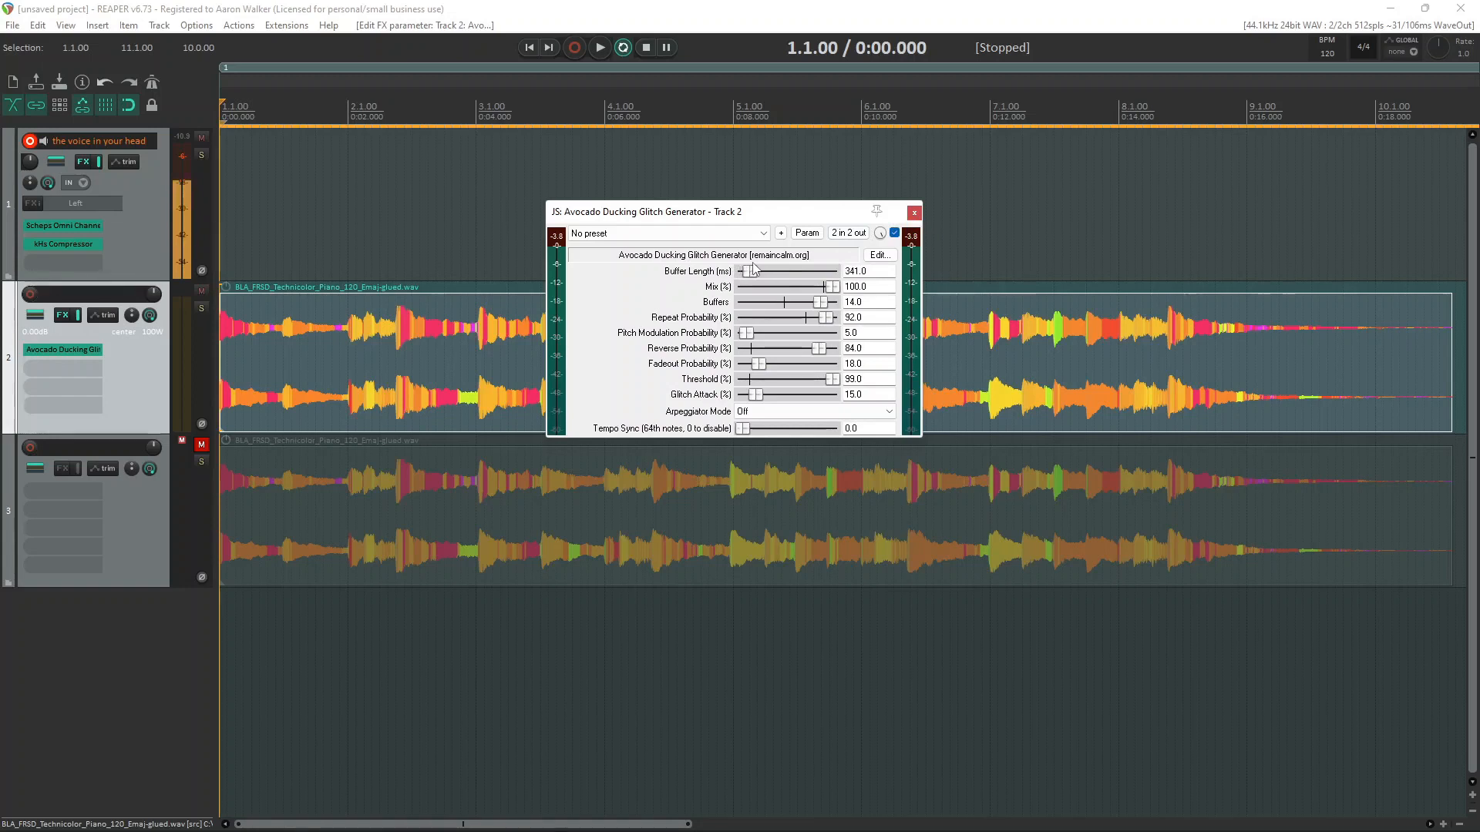
click(911, 217)
key(p)
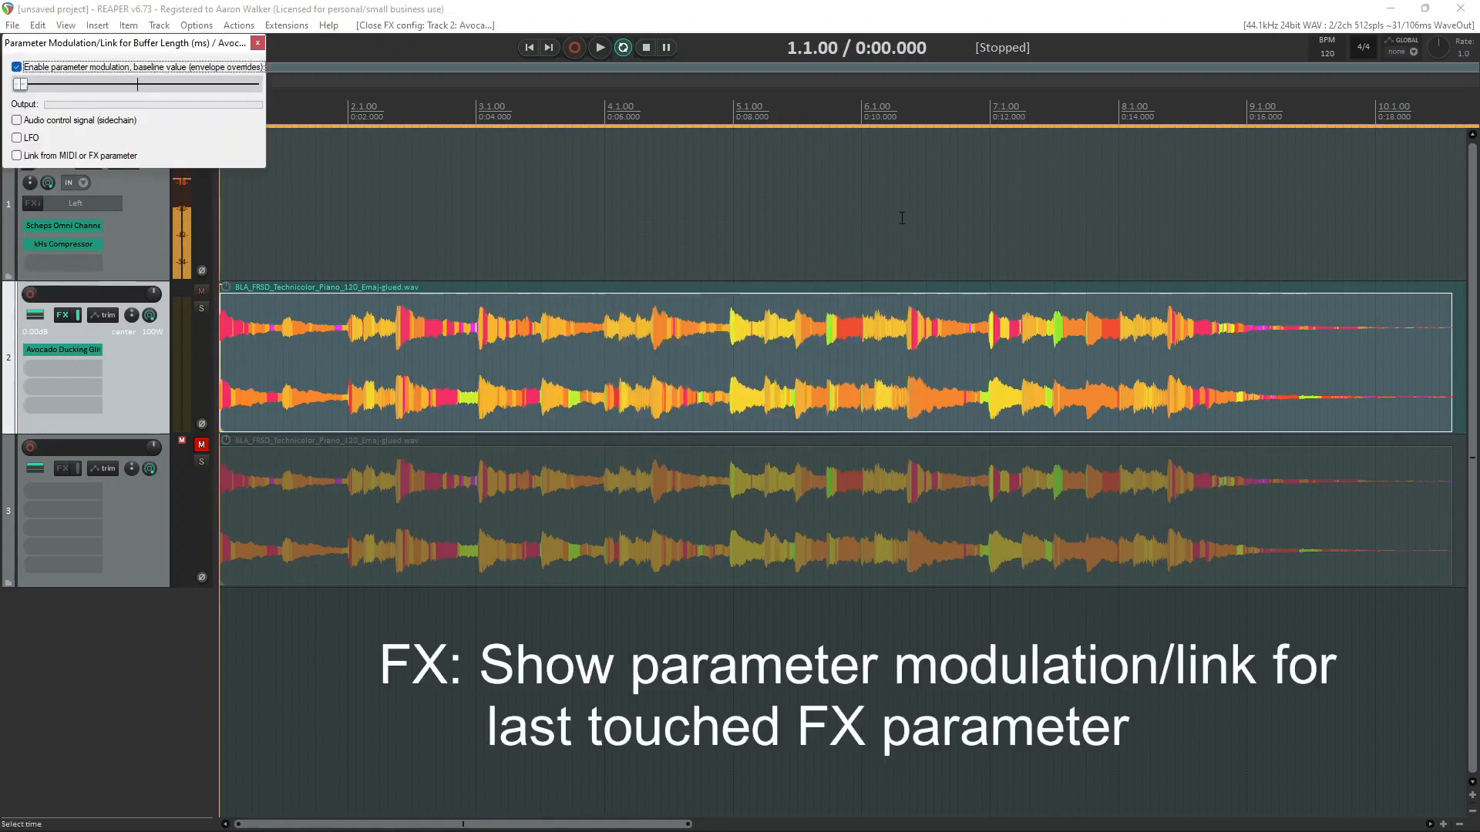
Step: Enable an LFO on the Buffer Length modulation and set its shape to random
click(17, 139)
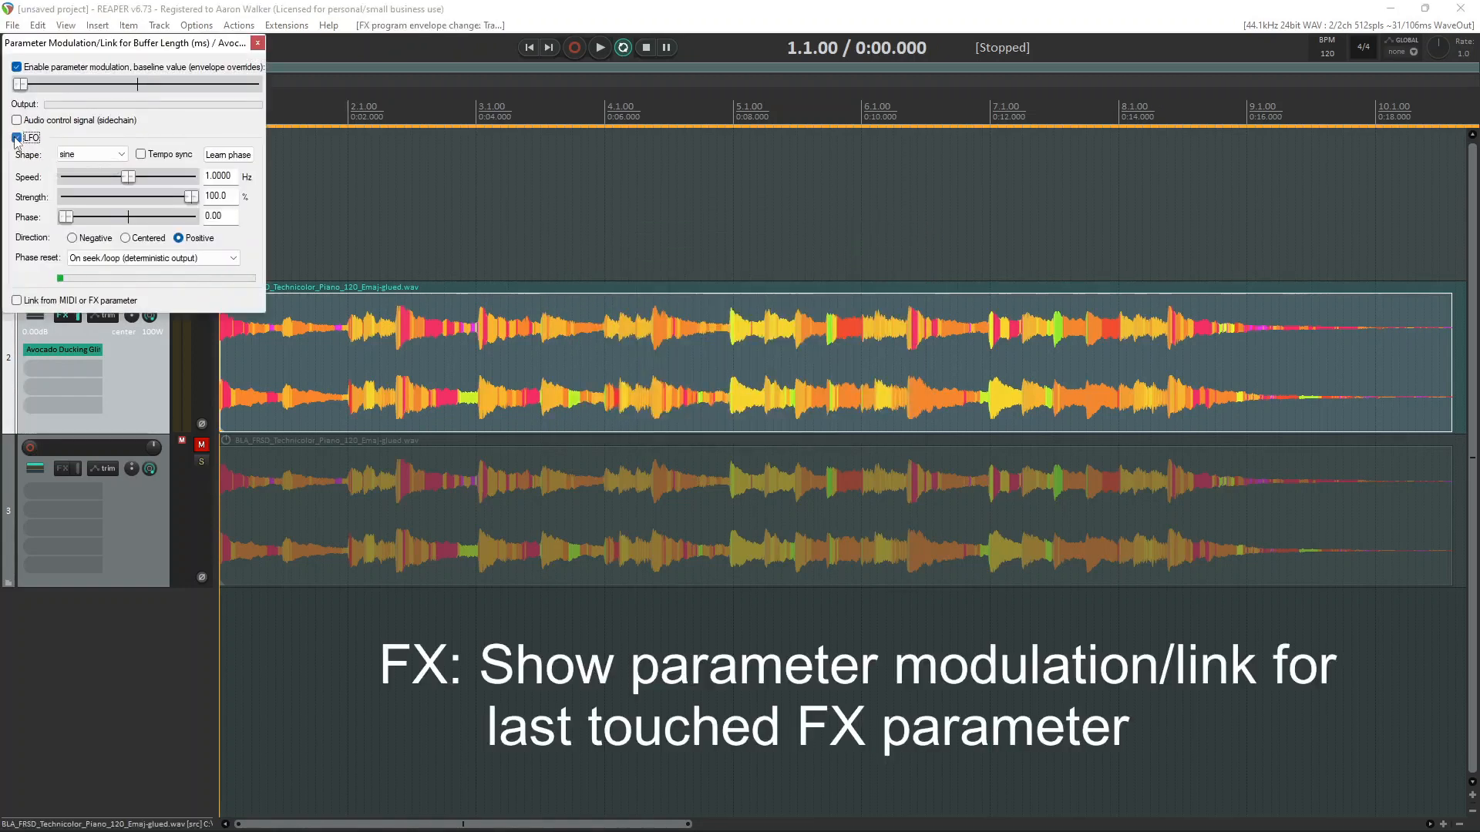
click(92, 154)
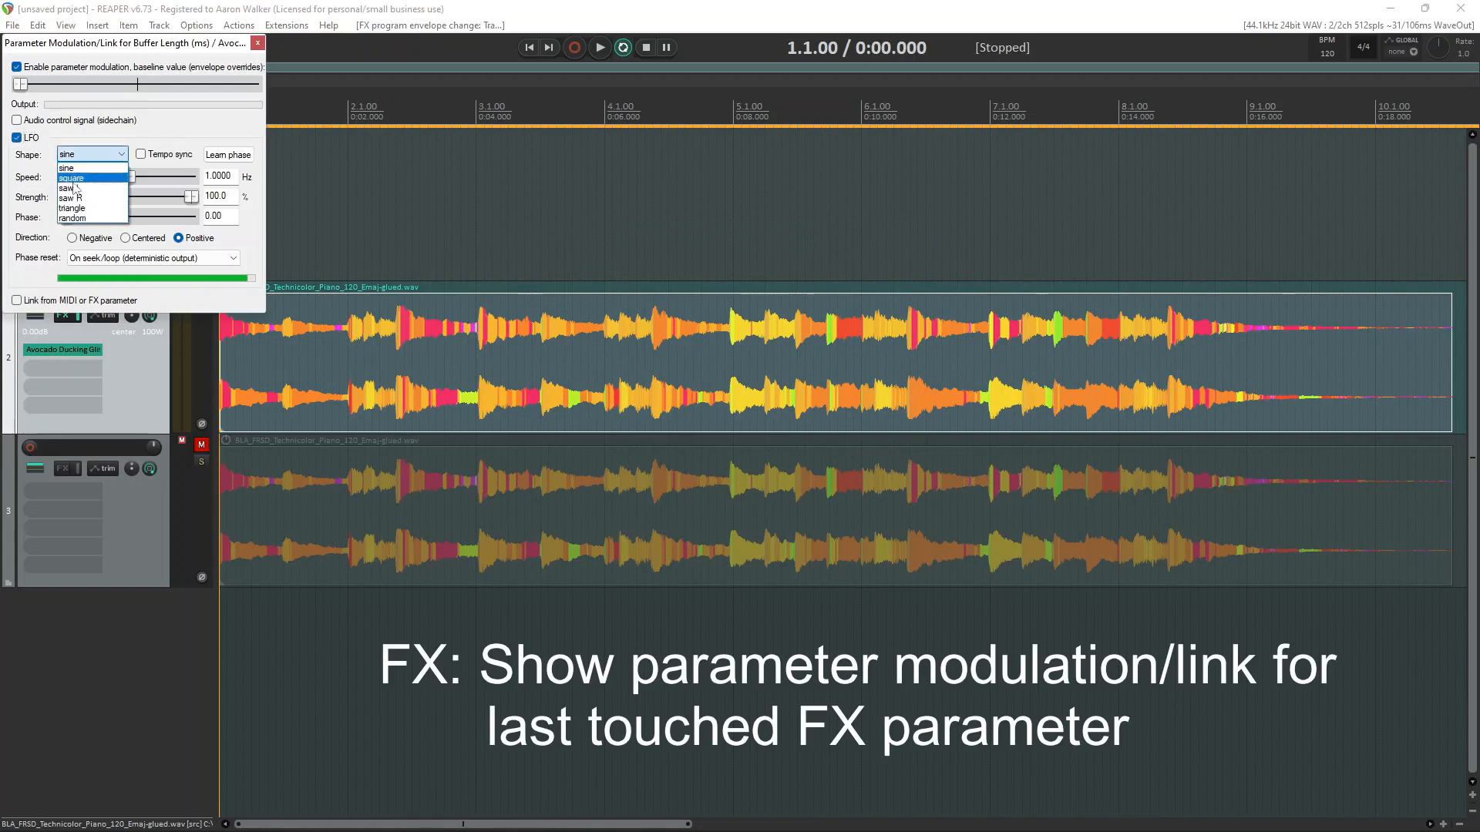
click(78, 222)
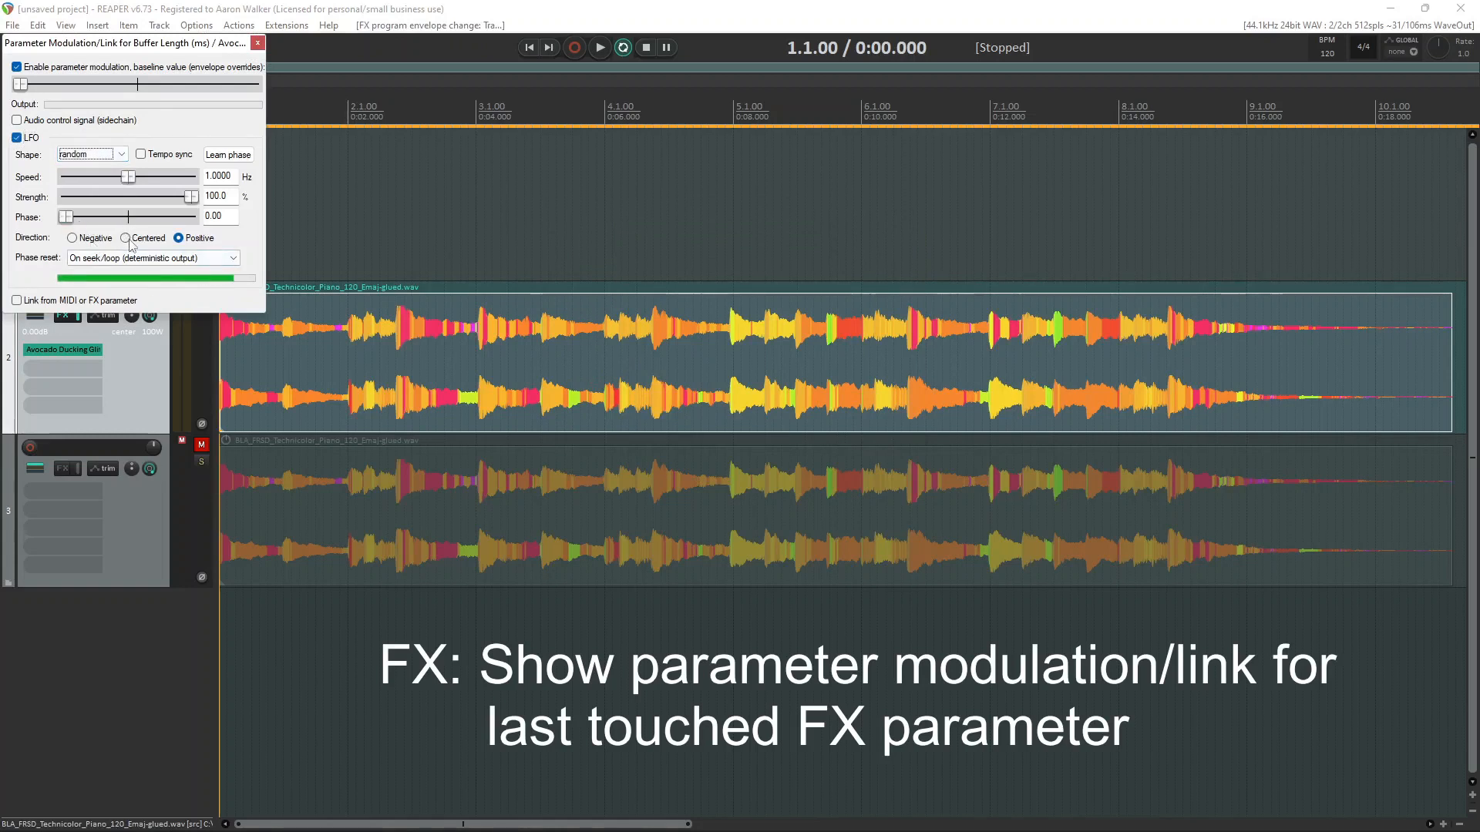
Step: Reopen track 2's effect window beside the modulation window and set the LFO to centered direction with a speed of 7.25 Hz
drag(108, 42, 983, 297)
click(61, 313)
drag(975, 377, 953, 383)
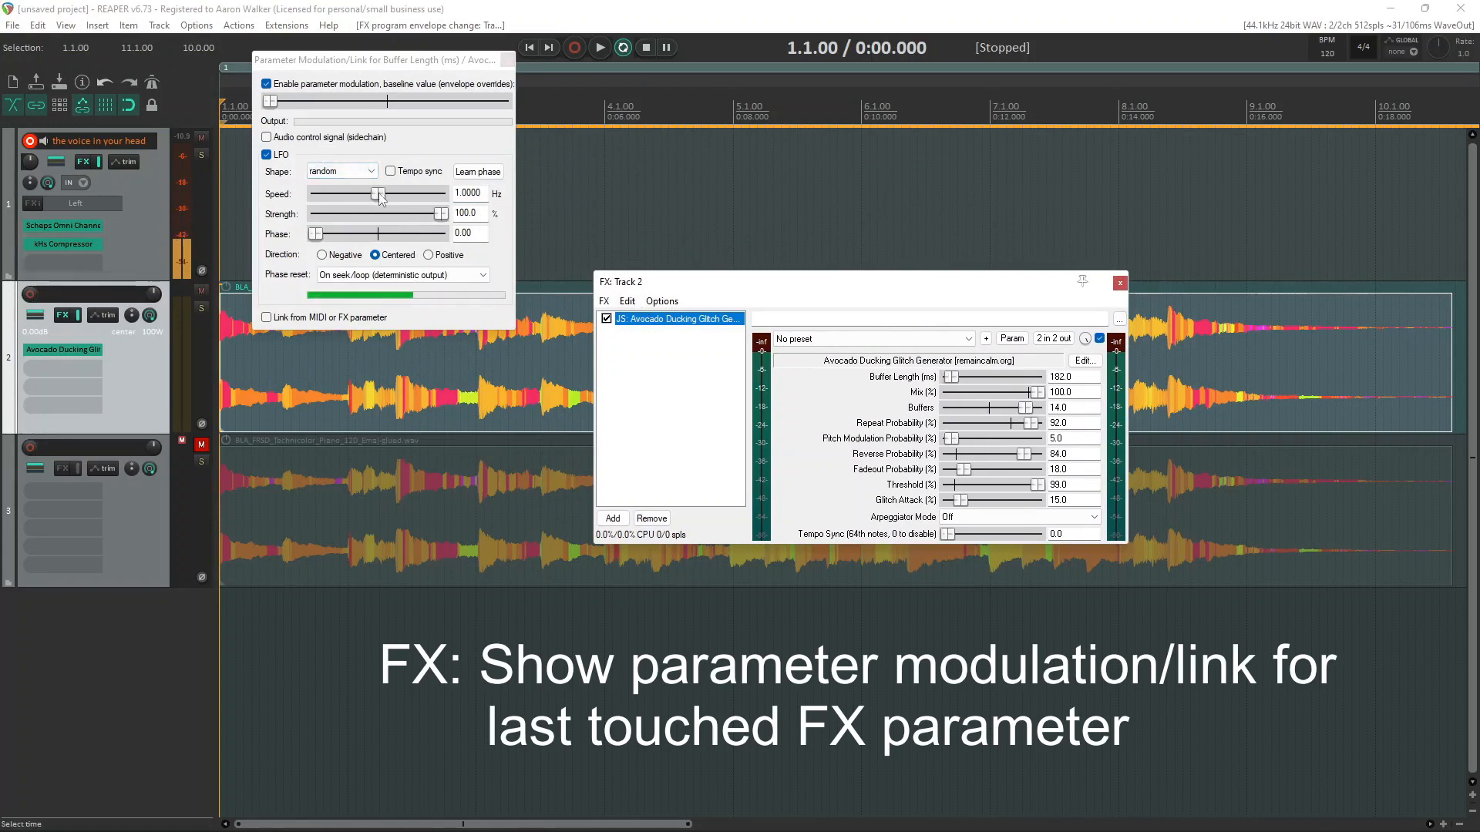
drag(380, 198, 435, 199)
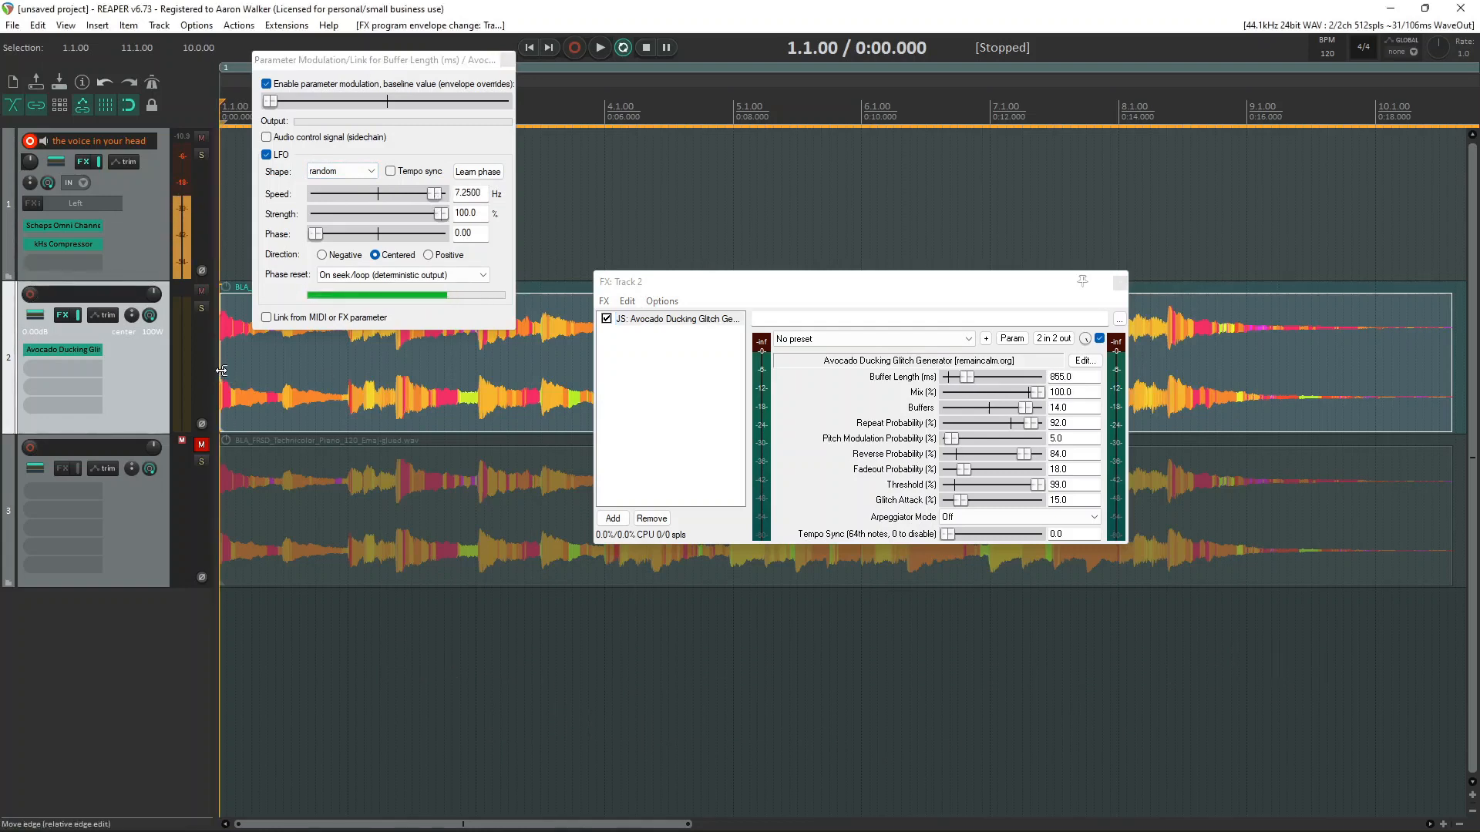
Step: Audition the piano loop from its start with the random Buffer Length modulation active
click(229, 370)
key(space)
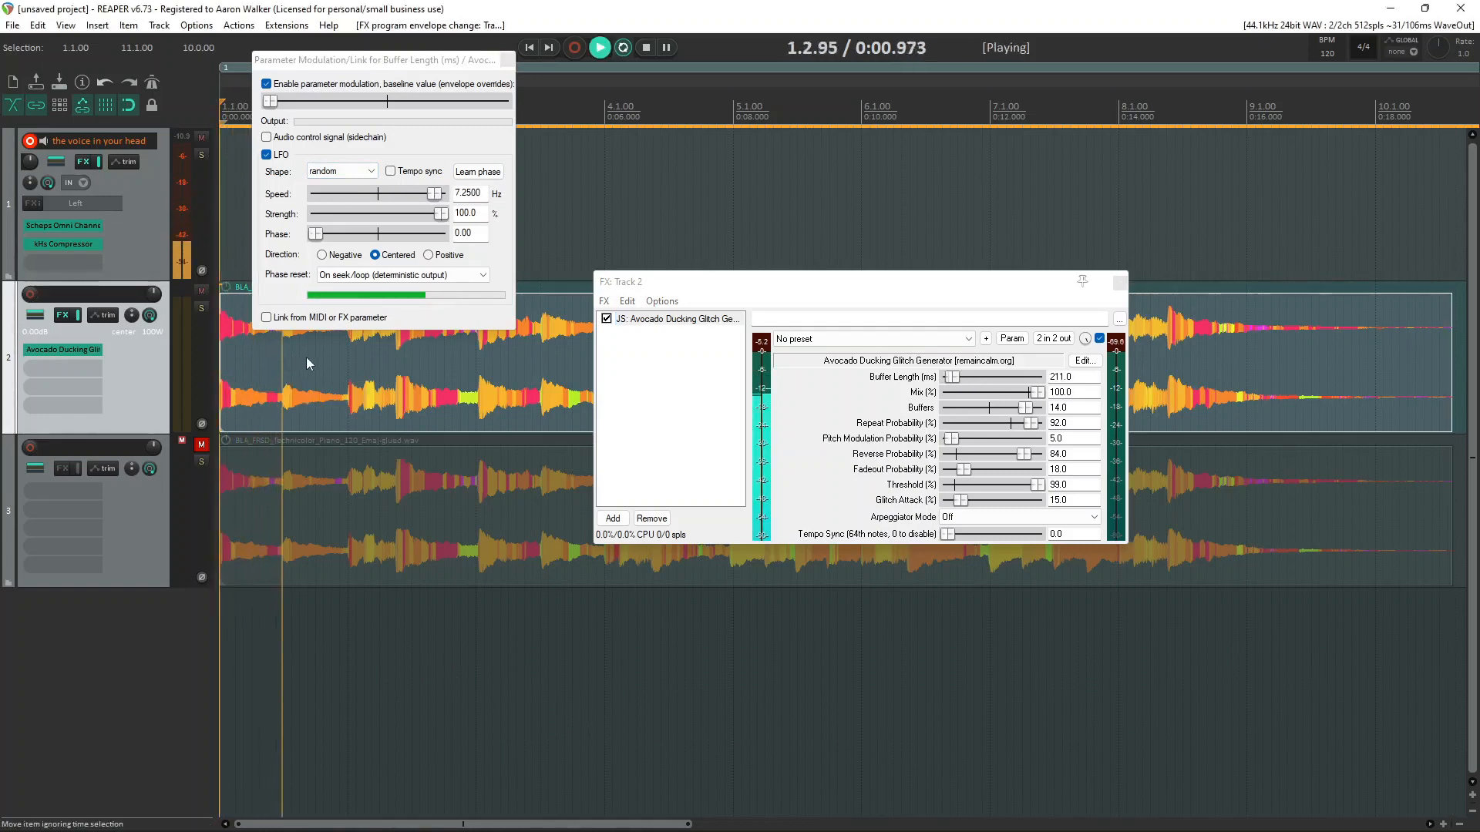
scroll(312, 357, down, 2)
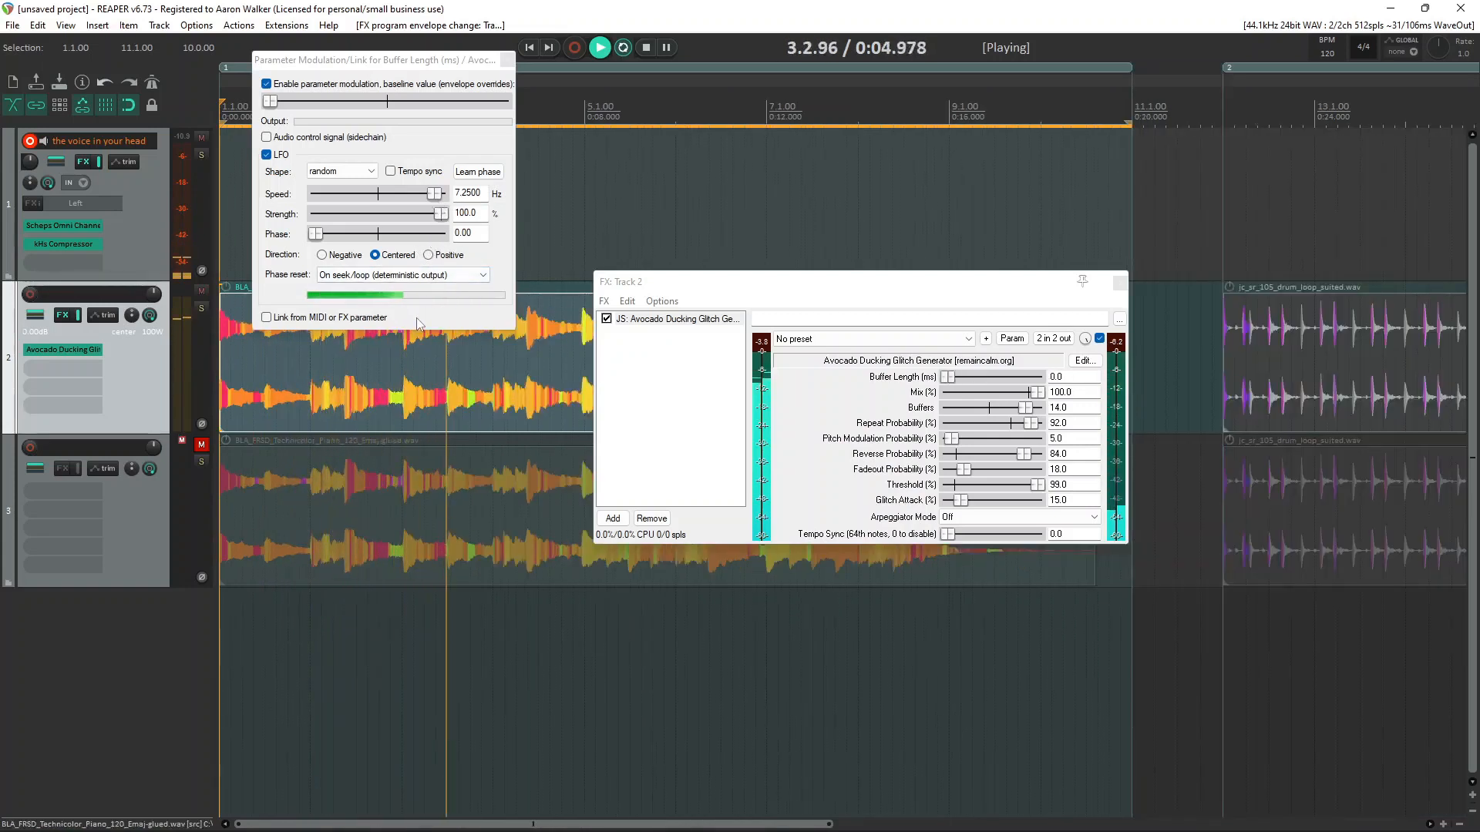
key(space)
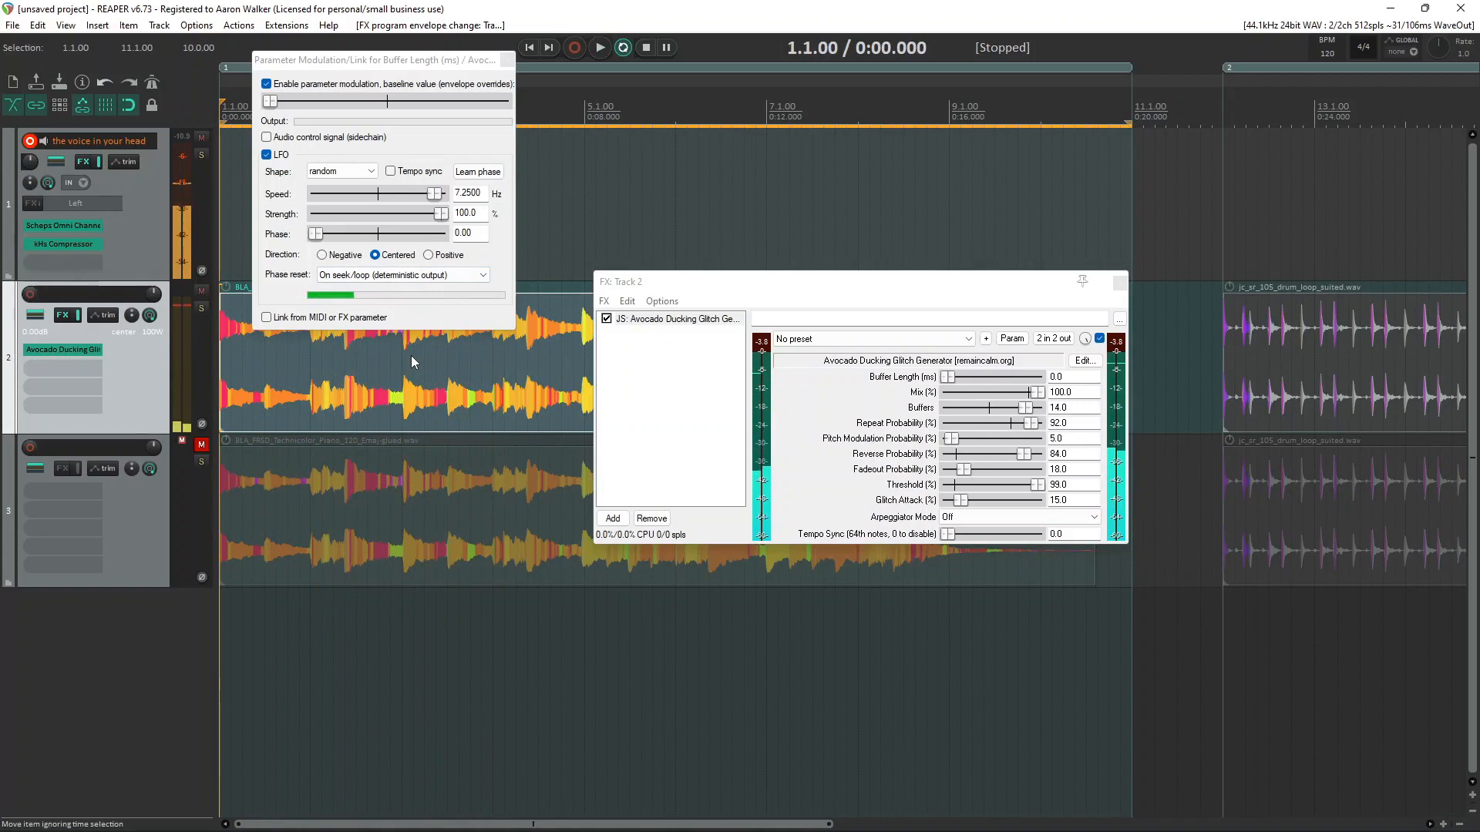
key(space)
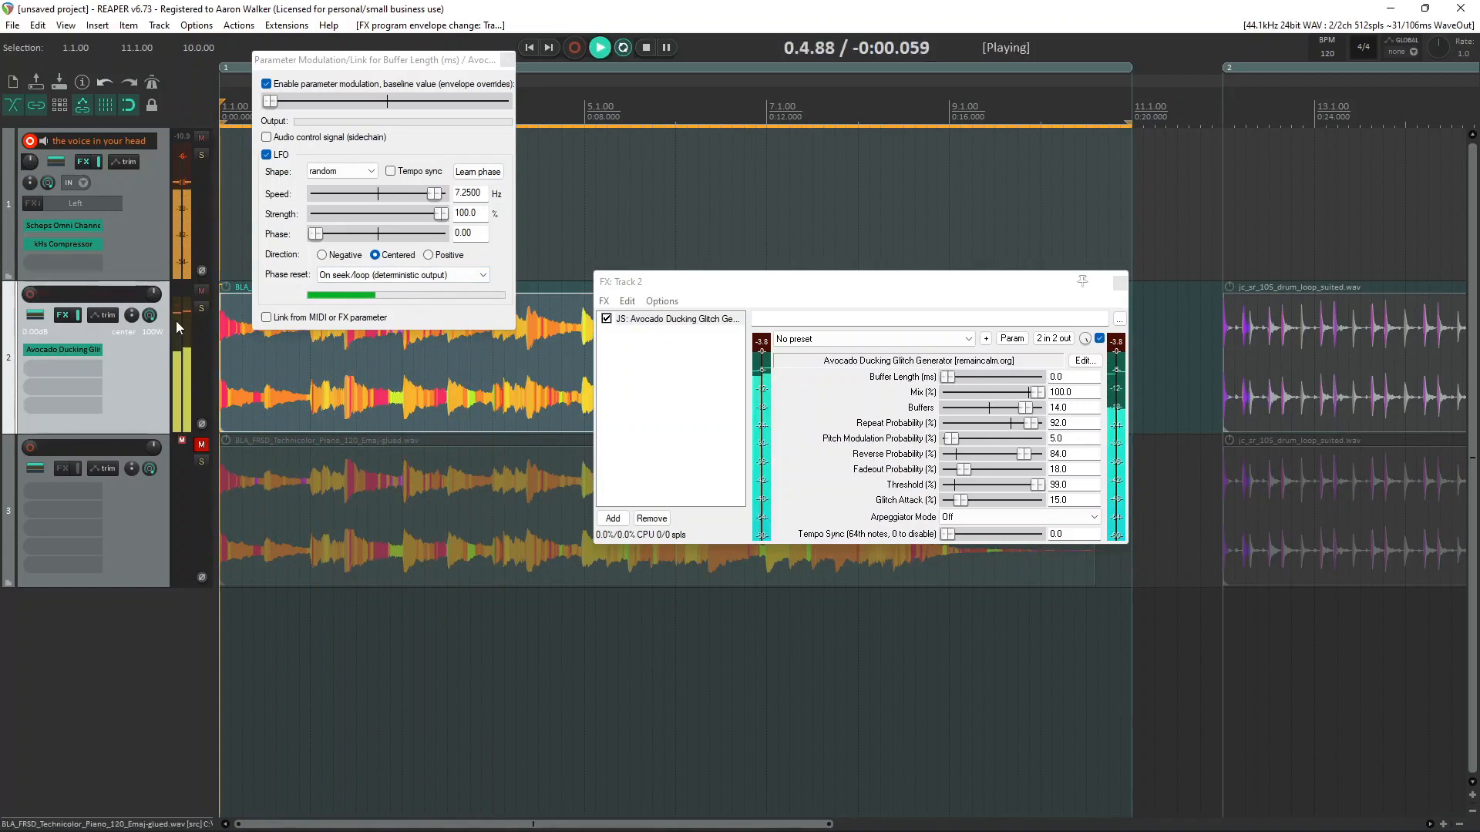
key(space)
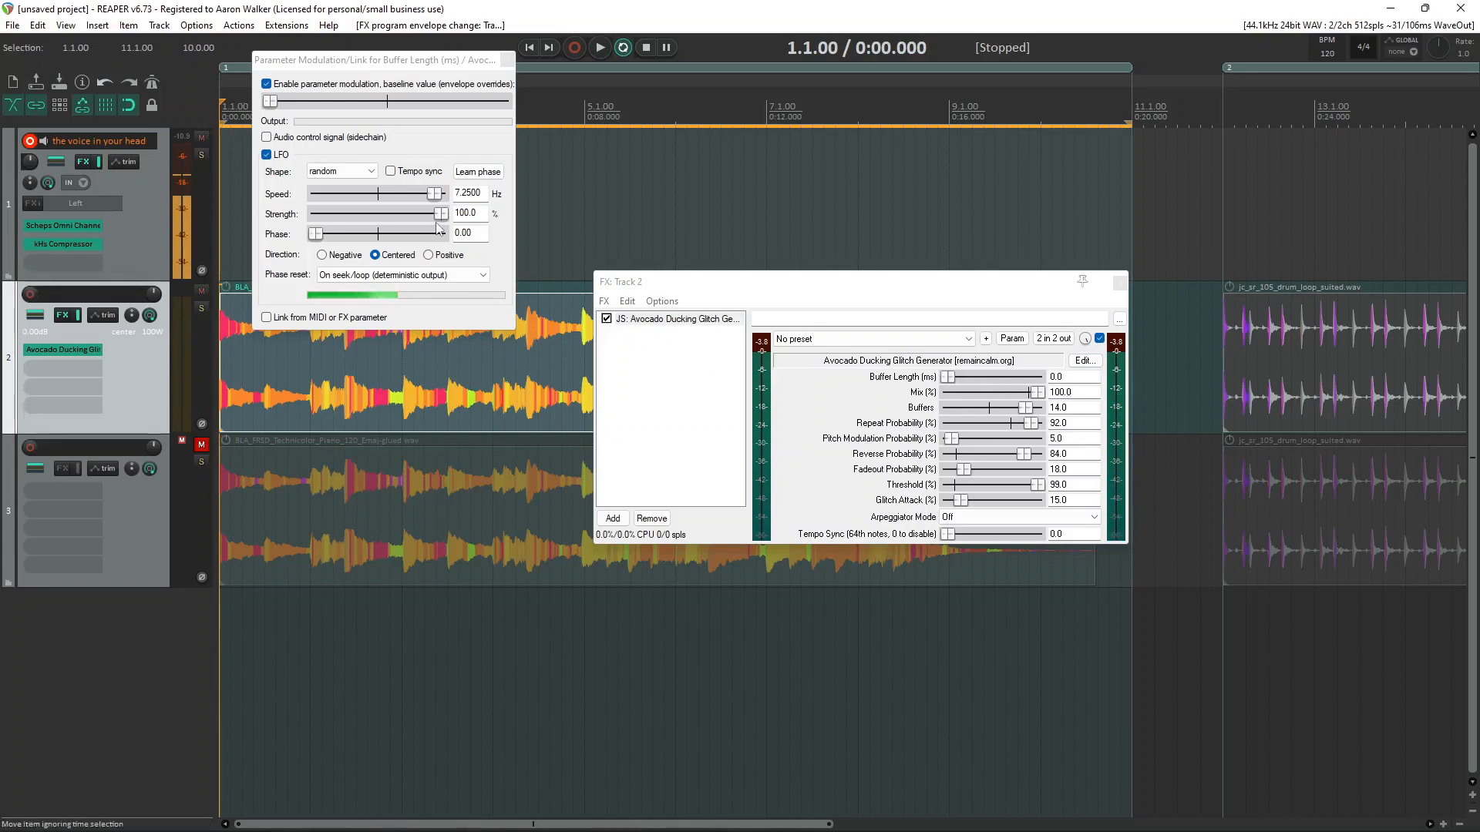
Step: Set the LFO's strength to 11.5% with positive direction and audition the piano loop from its start
drag(440, 214, 361, 217)
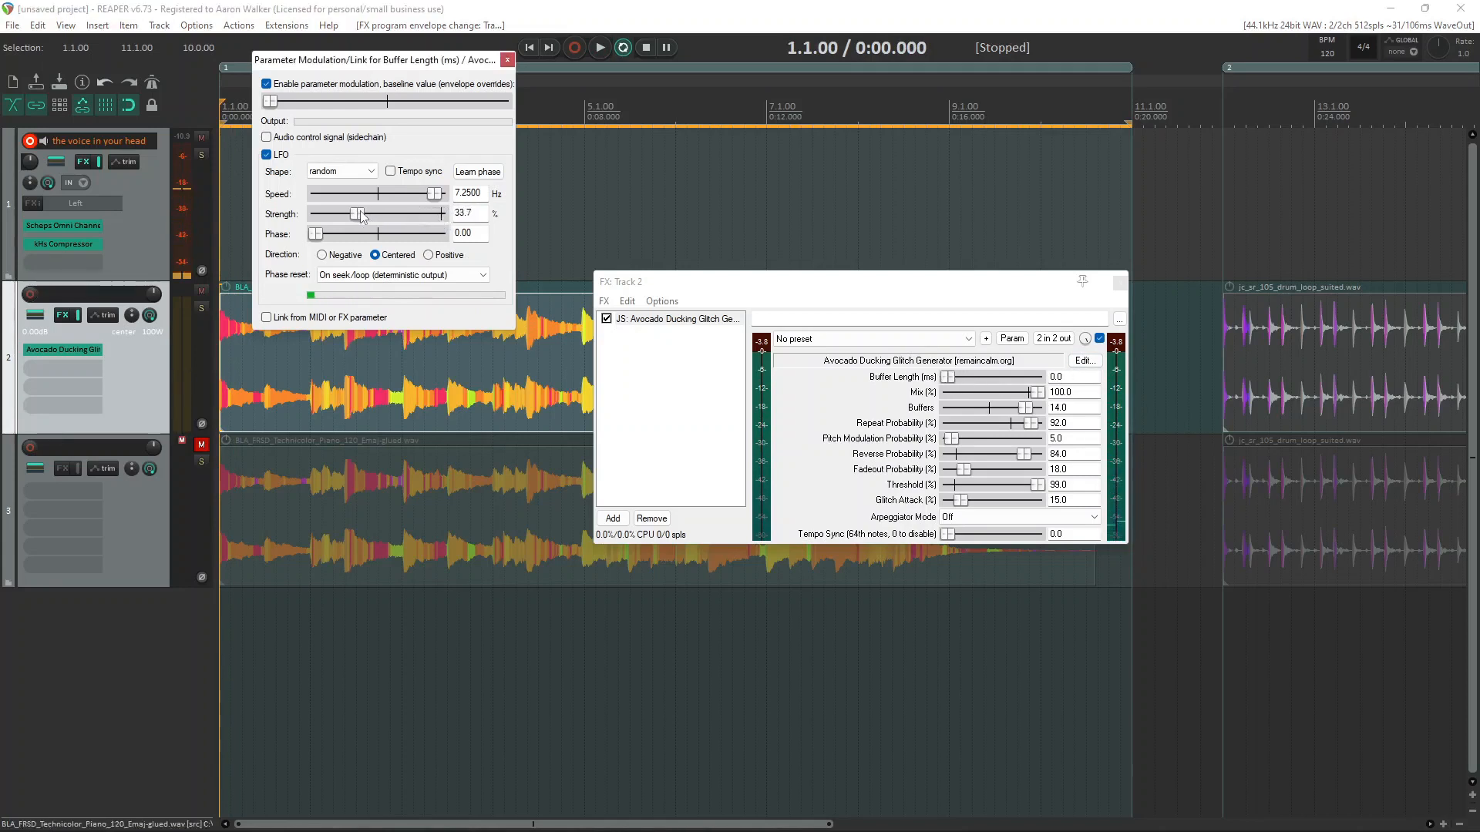
click(429, 256)
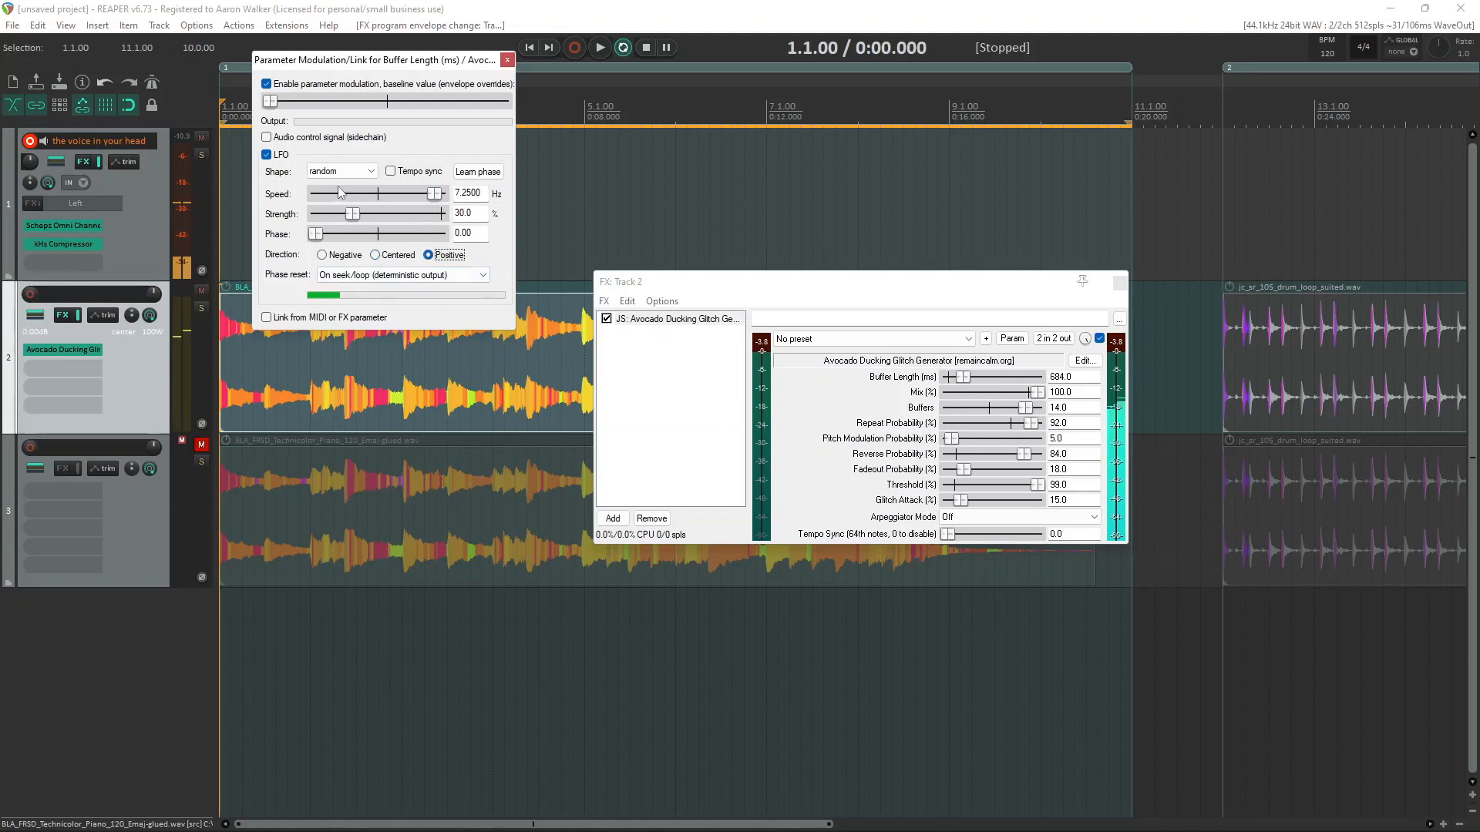
drag(352, 213, 330, 214)
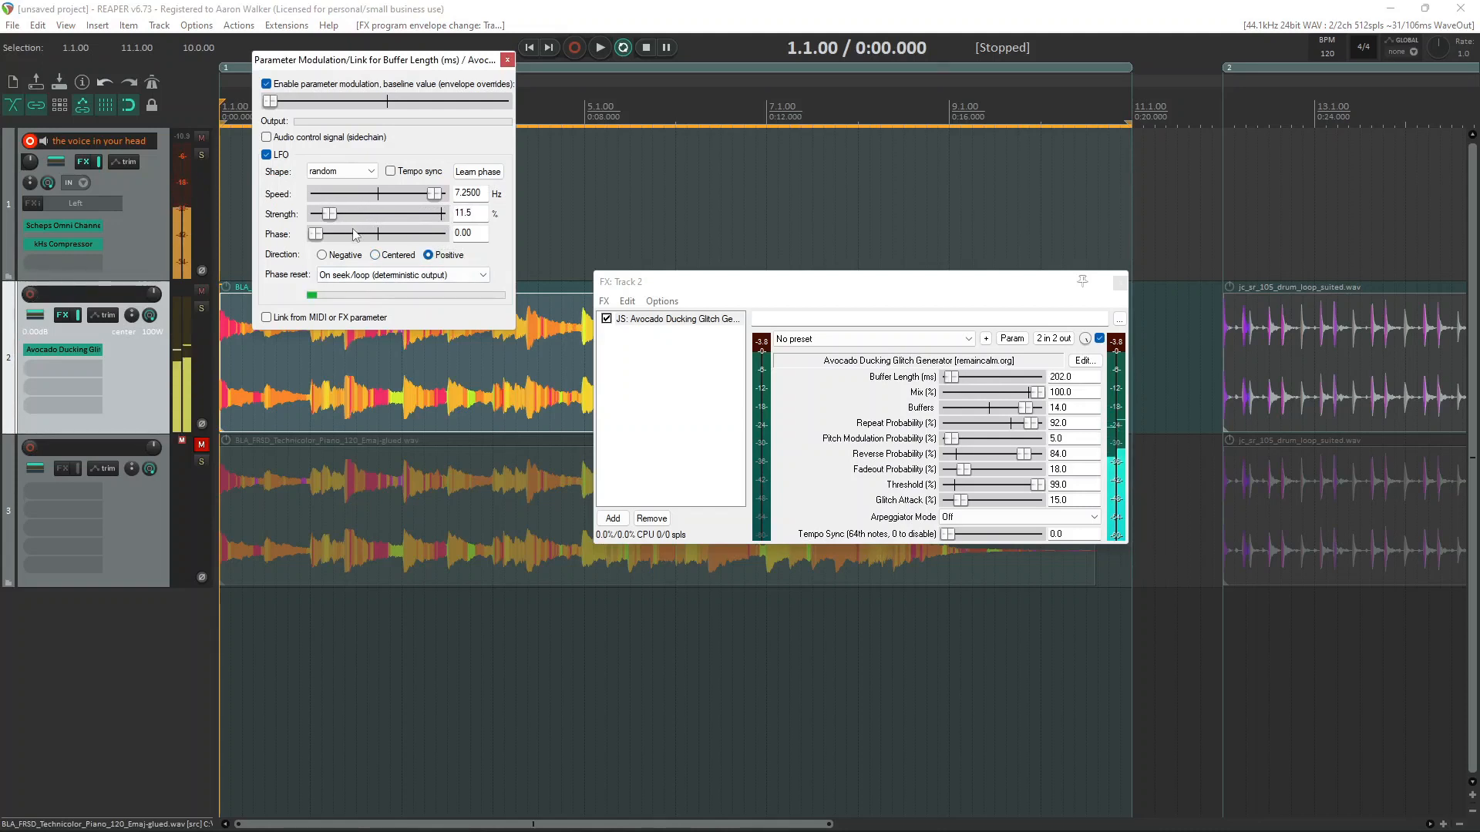
click(222, 349)
key(space)
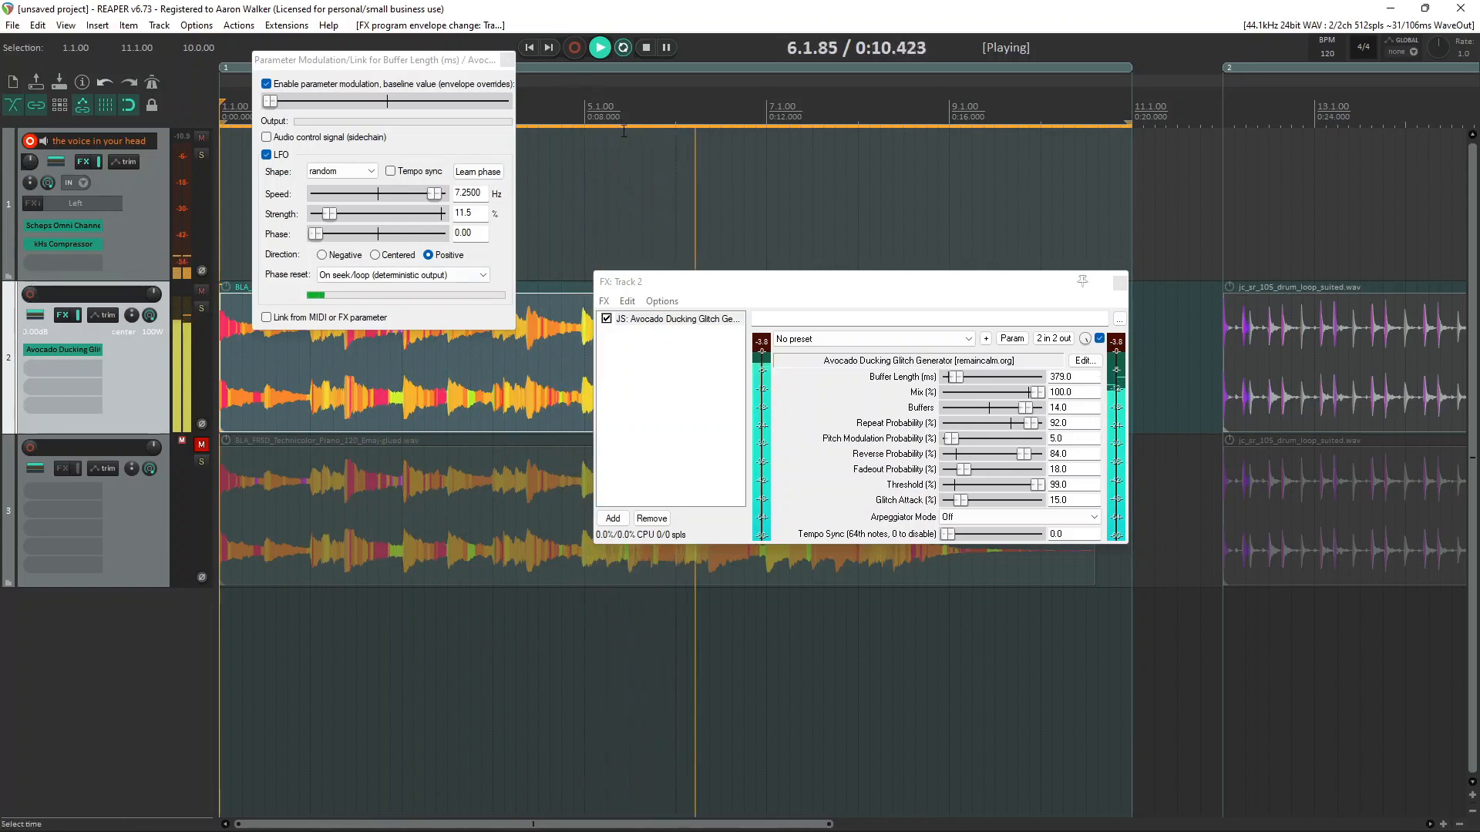
key(space)
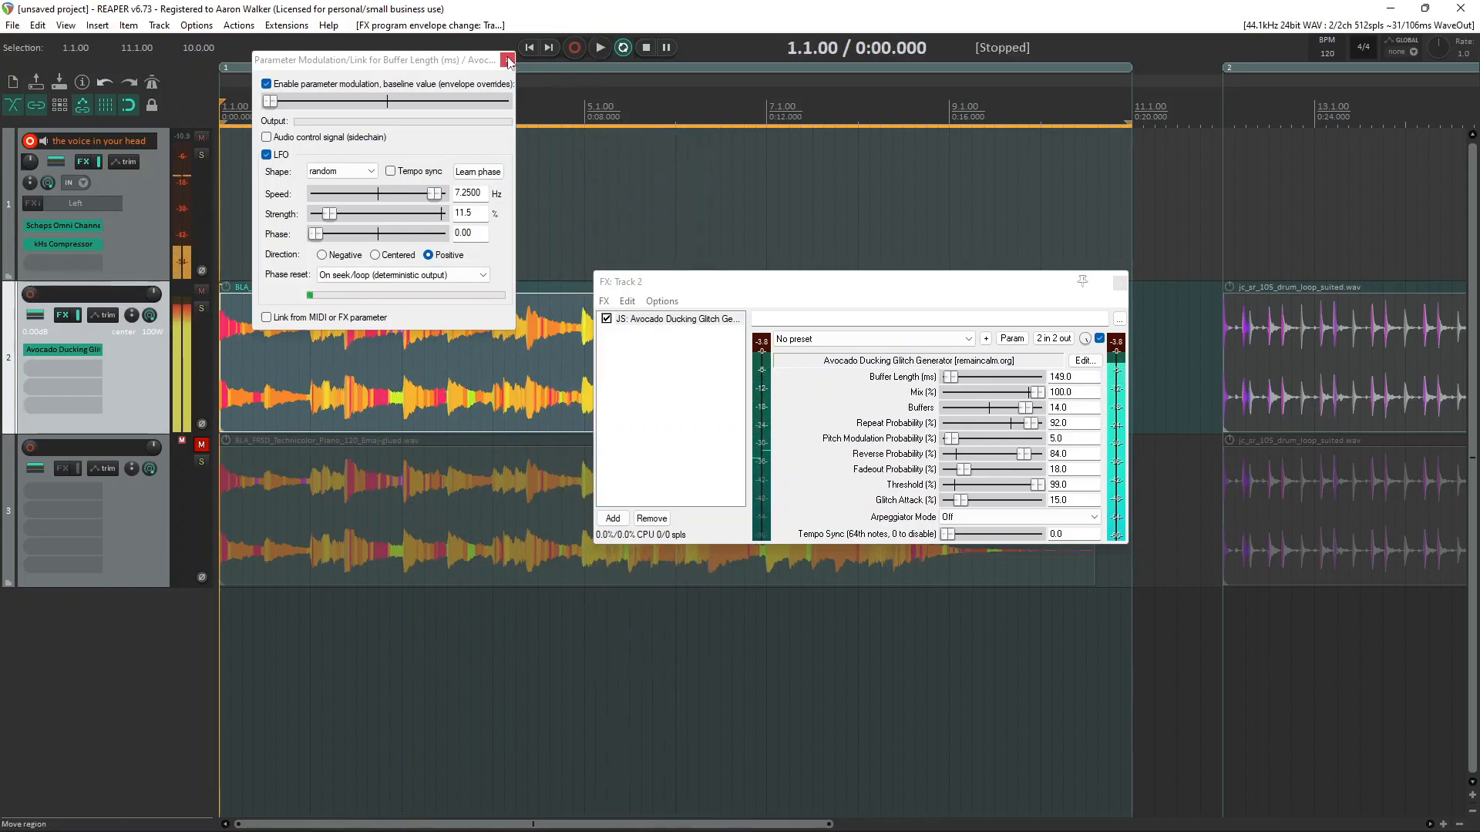
Step: Close the parameter modulation window, bypass the glitch generator and move its effect window clear of track 2's items
drag(473, 66, 457, 368)
click(492, 364)
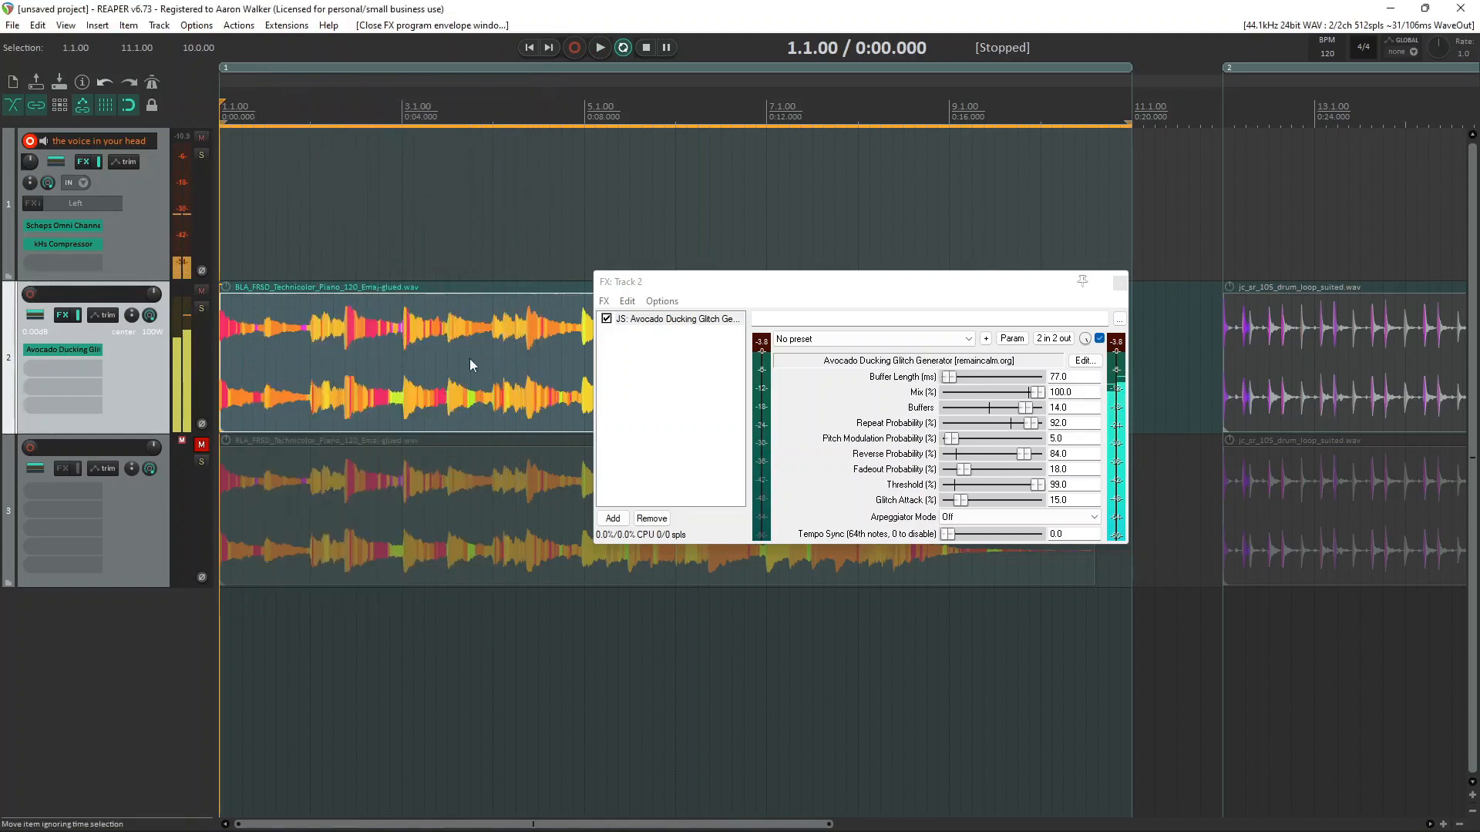
click(607, 319)
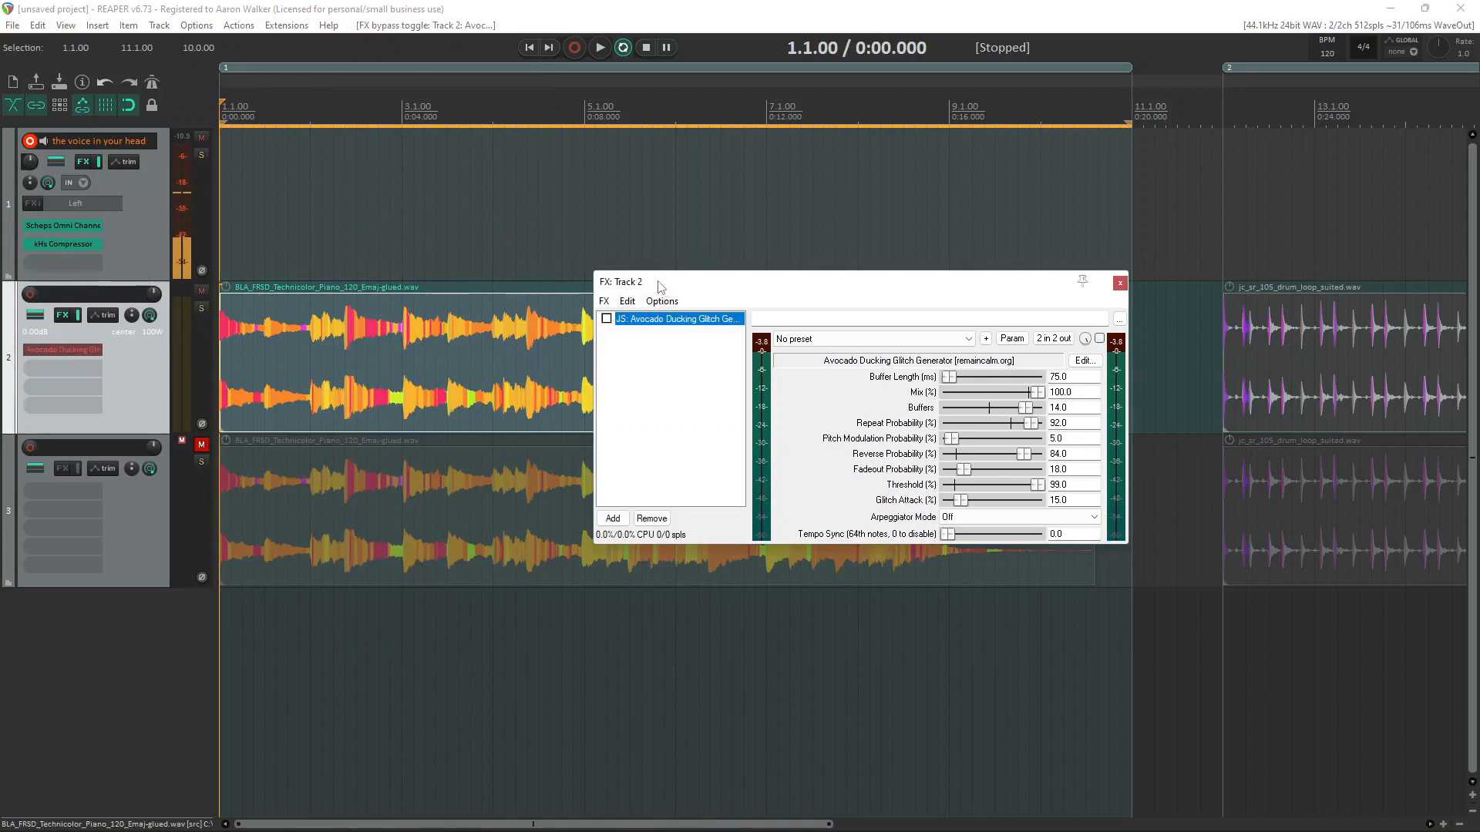
drag(660, 287, 168, 506)
Step: Copy the piano loop's region with its items directly after the original, starting at measure 11
scroll(826, 393, down, 3)
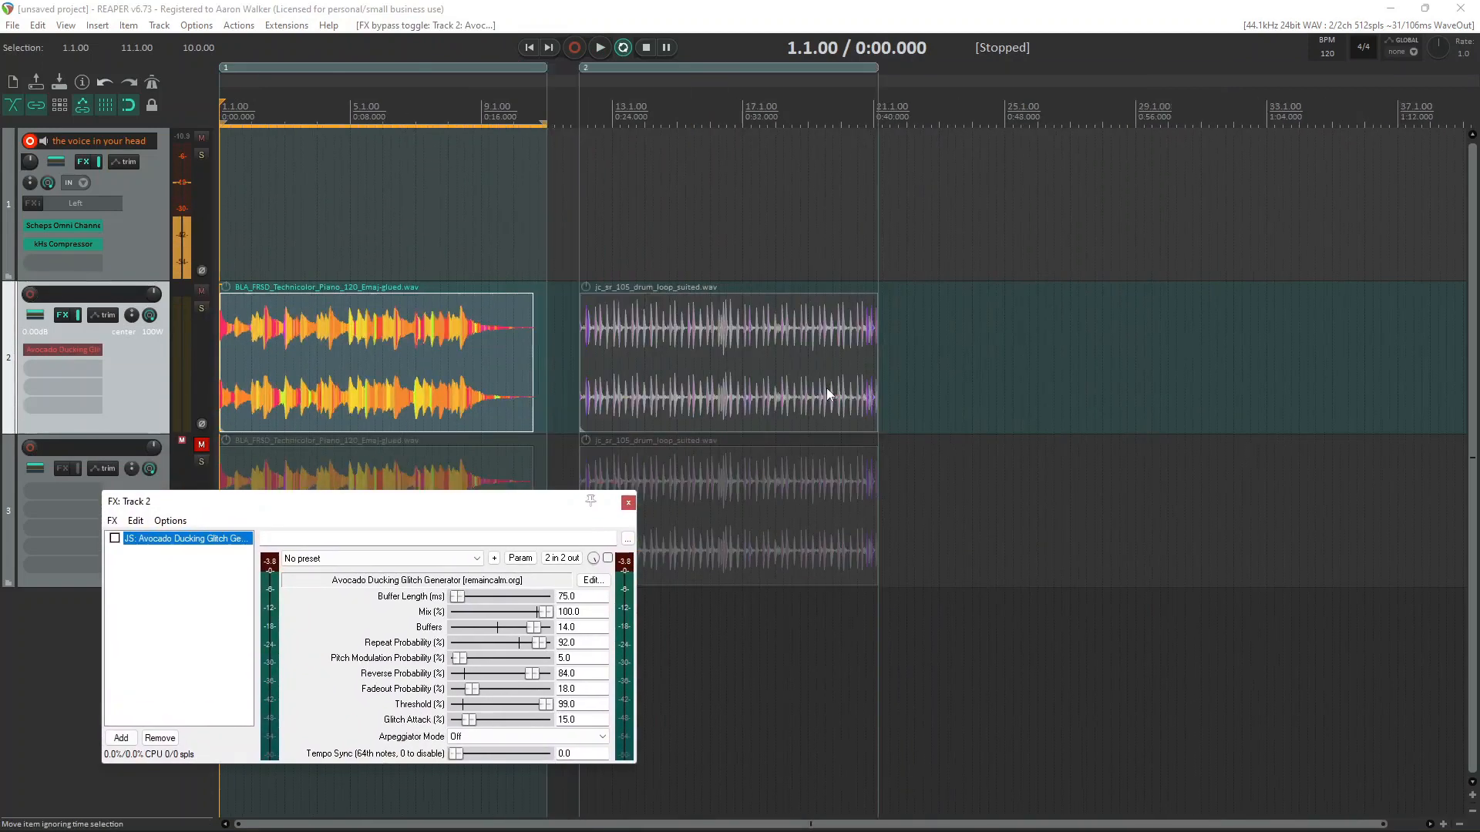
scroll(826, 393, down, 2)
drag(402, 68, 441, 67)
scroll(691, 322, up, 6)
Step: Delete the copied piano loop on track 2 and append a reversed copy of the first loop in its place
click(773, 343)
click(973, 342)
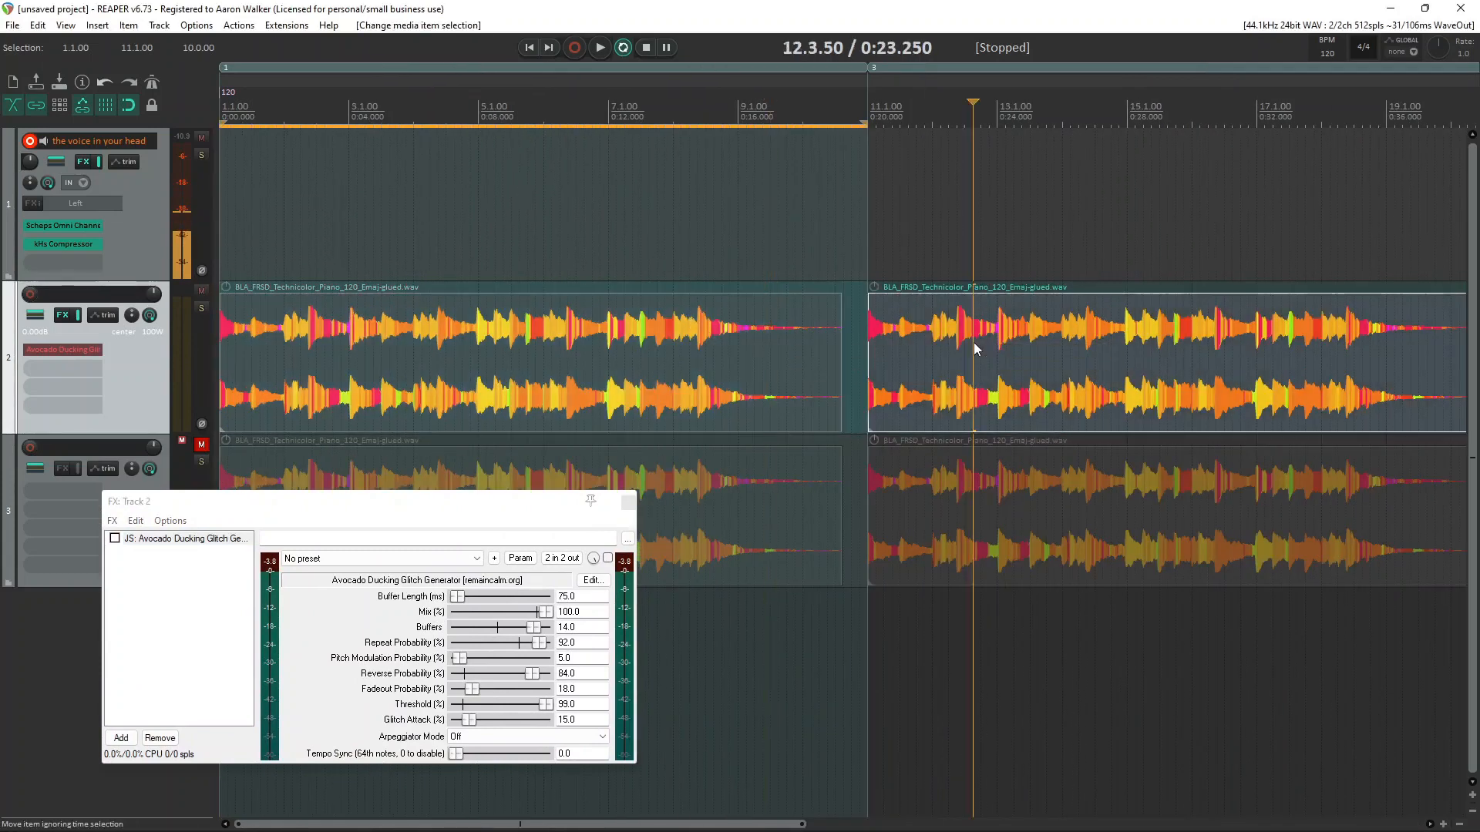
key(Delete)
click(558, 401)
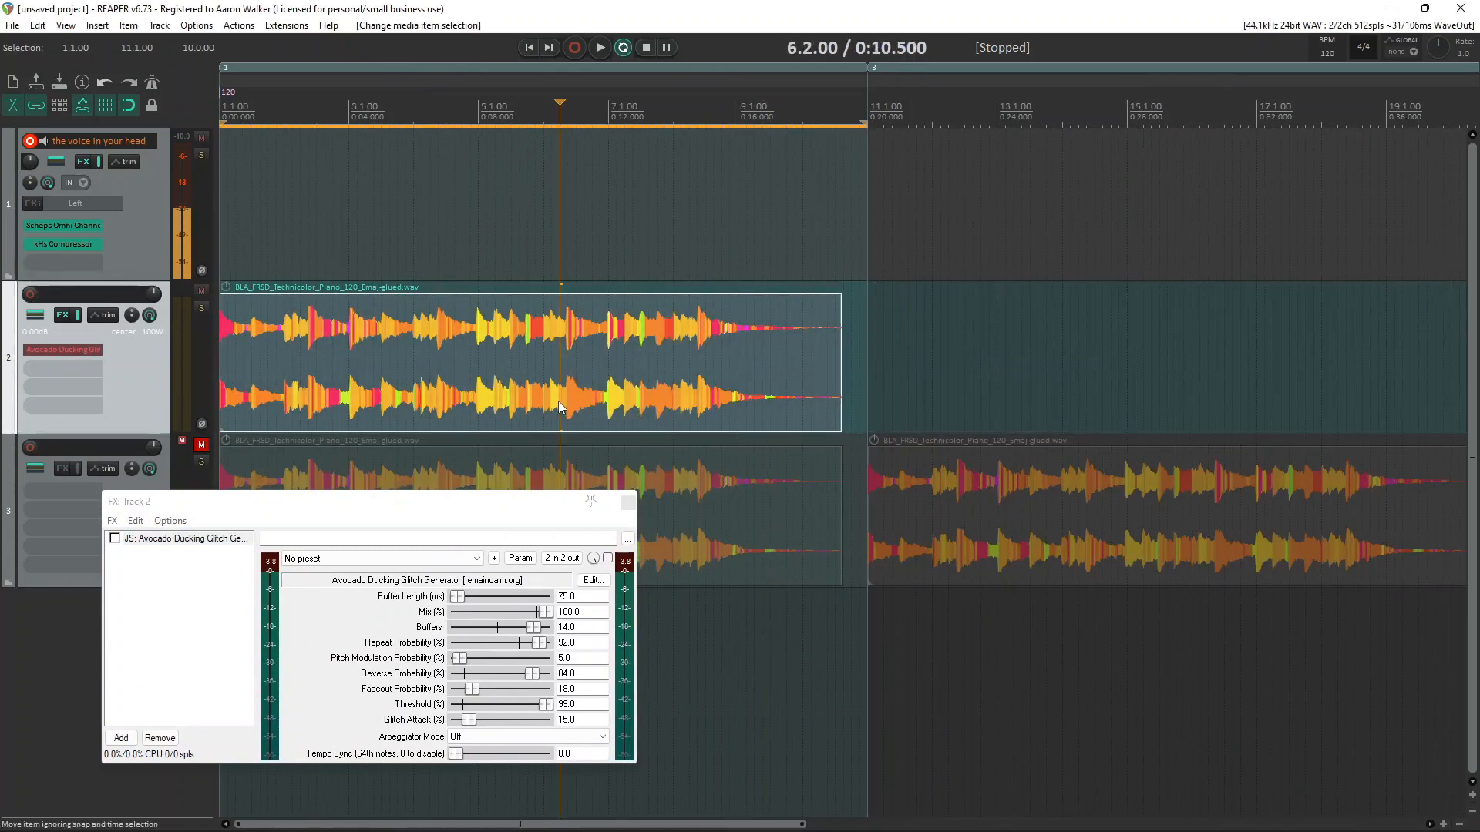
key(r)
scroll(1085, 312, down, 4)
click(629, 364)
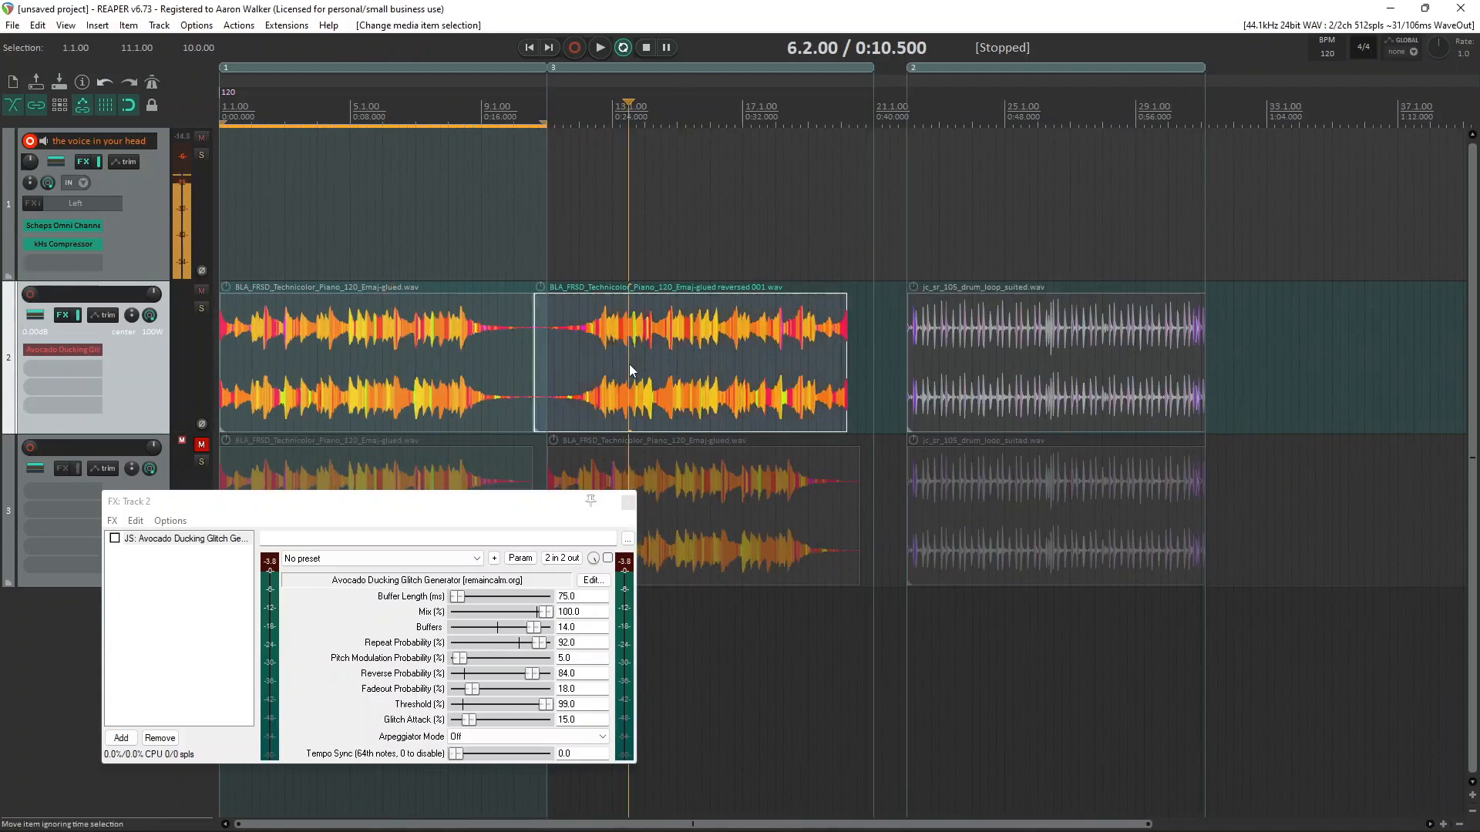
Step: Extend the time selection to measure 21 and select both the forward and reversed piano loops on track 2
scroll(416, 364, up, 4)
click(462, 365)
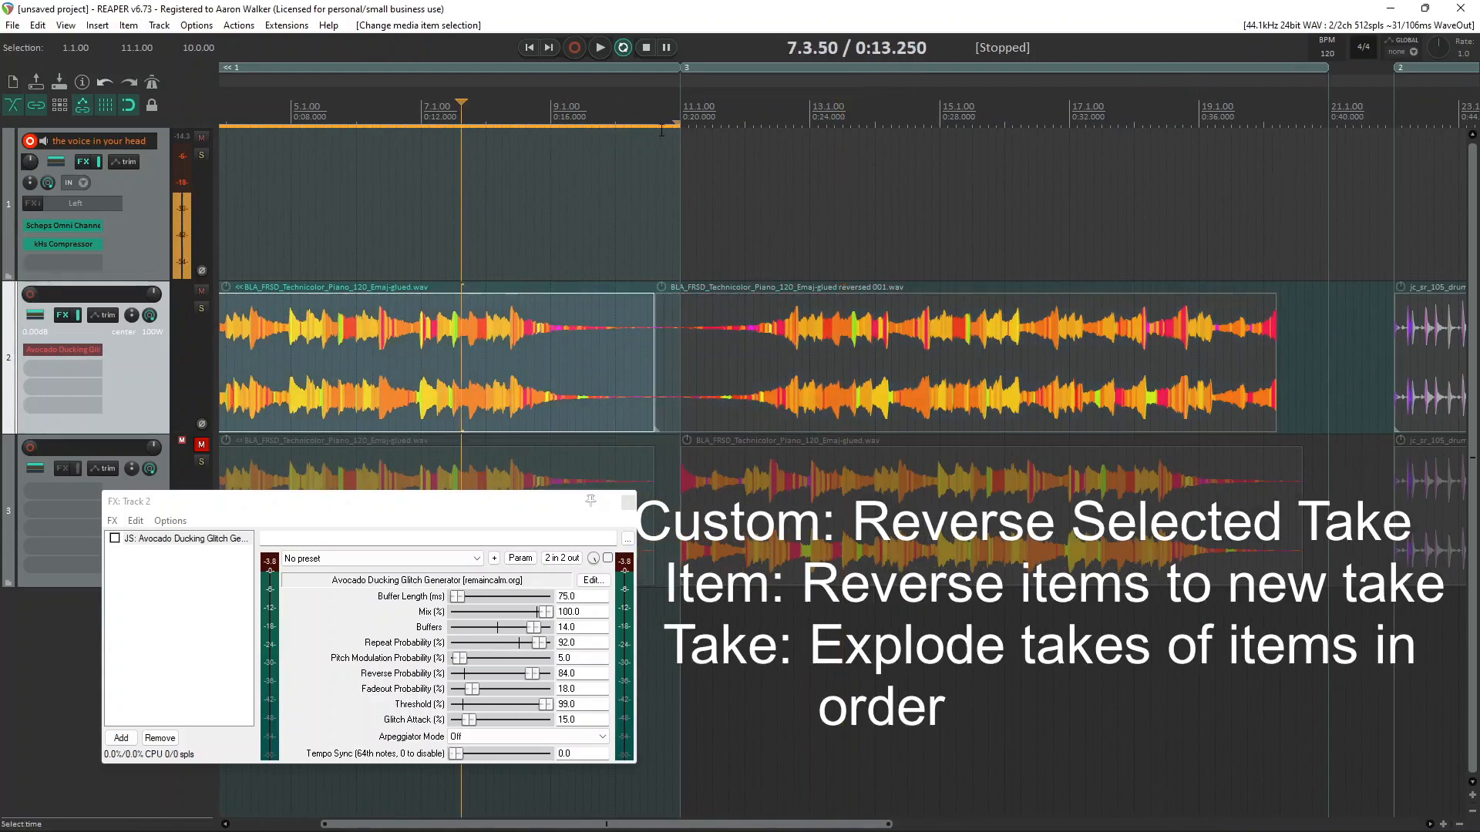
drag(677, 123, 1330, 113)
click(365, 359)
scroll(368, 360, down, 4)
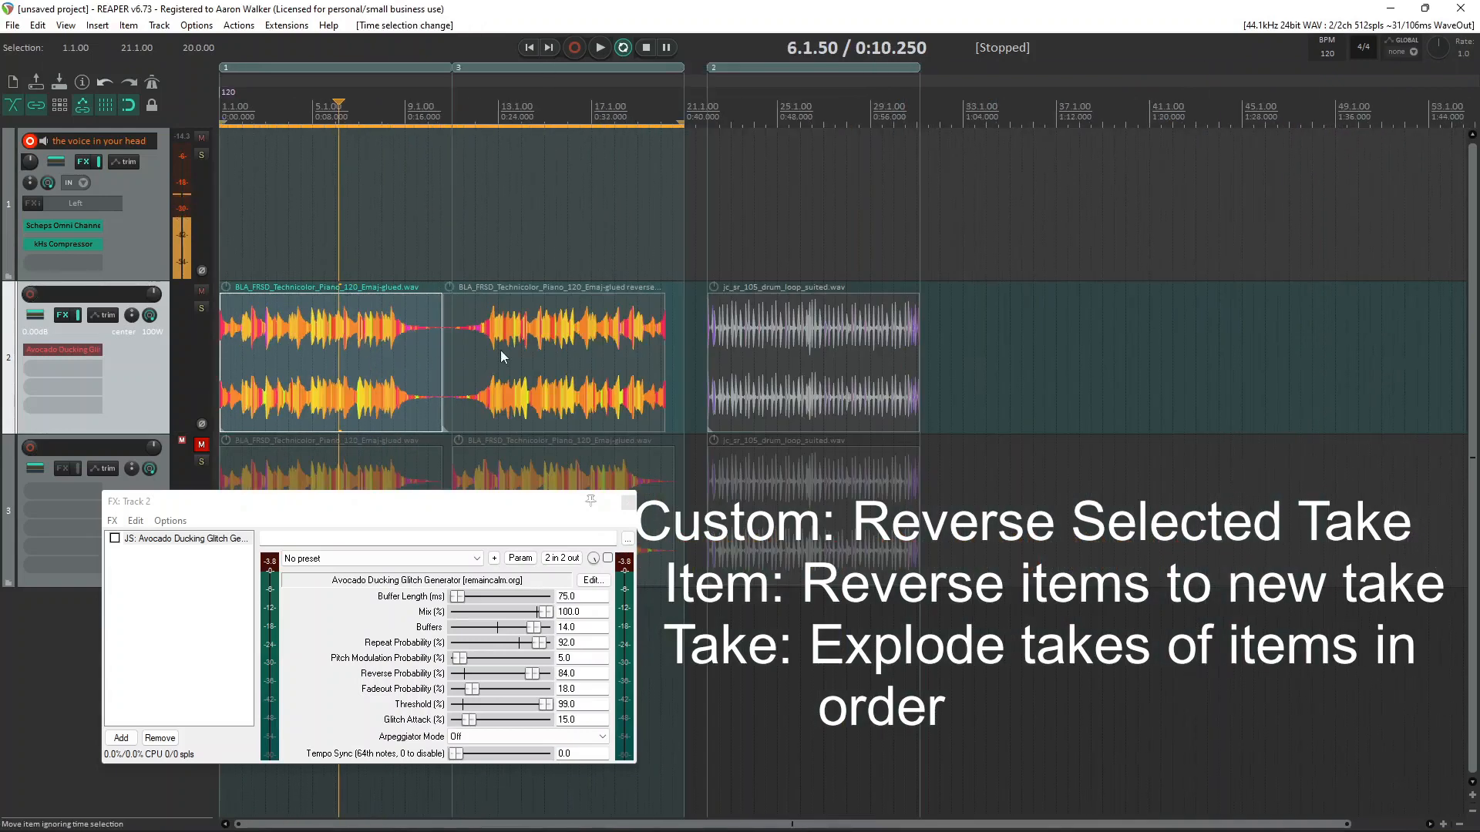
scroll(540, 348, up, 4)
click(1041, 358)
scroll(510, 361, down, 4)
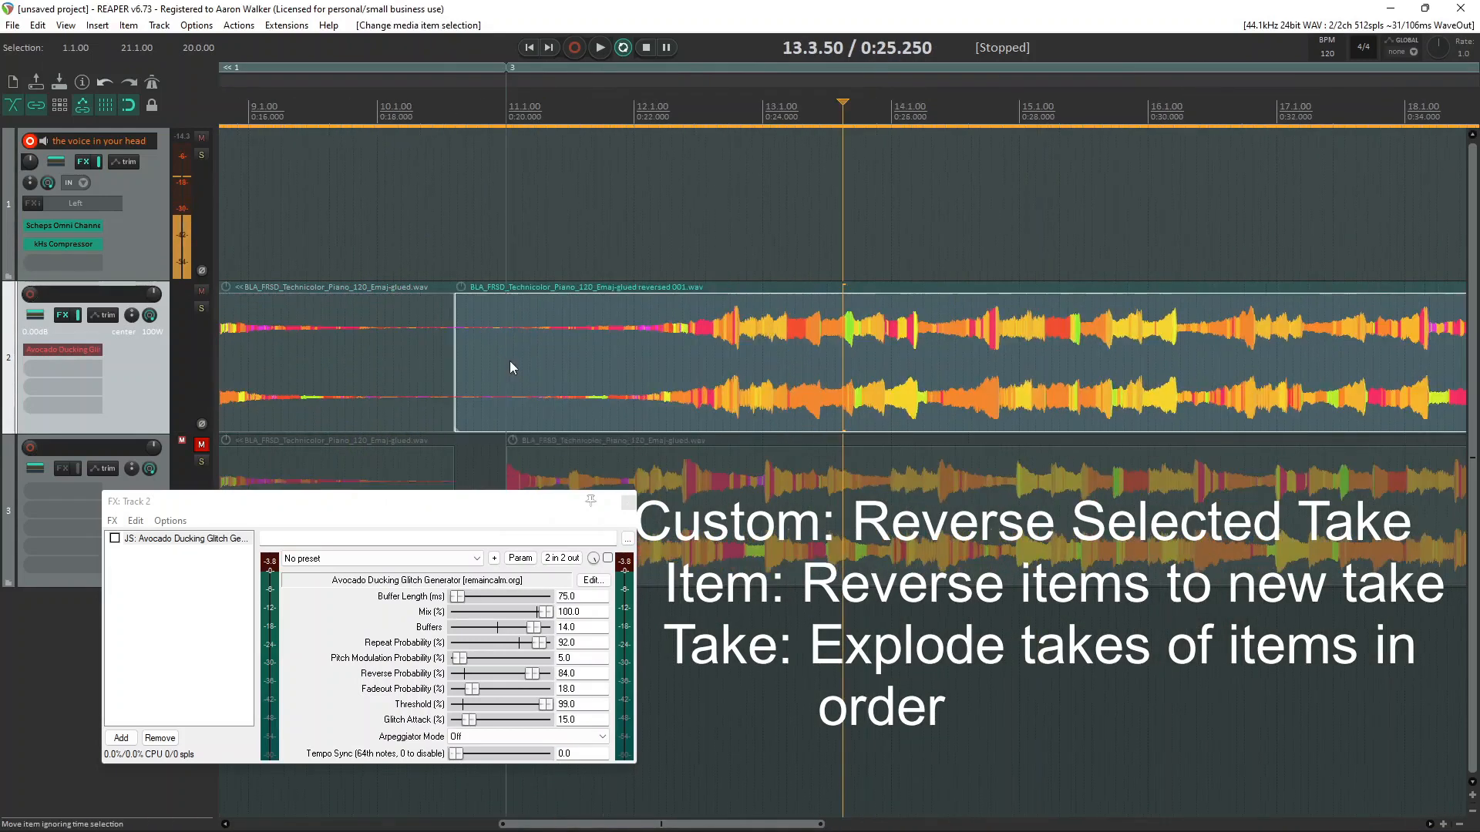
drag(274, 342, 590, 358)
scroll(570, 356, up, 3)
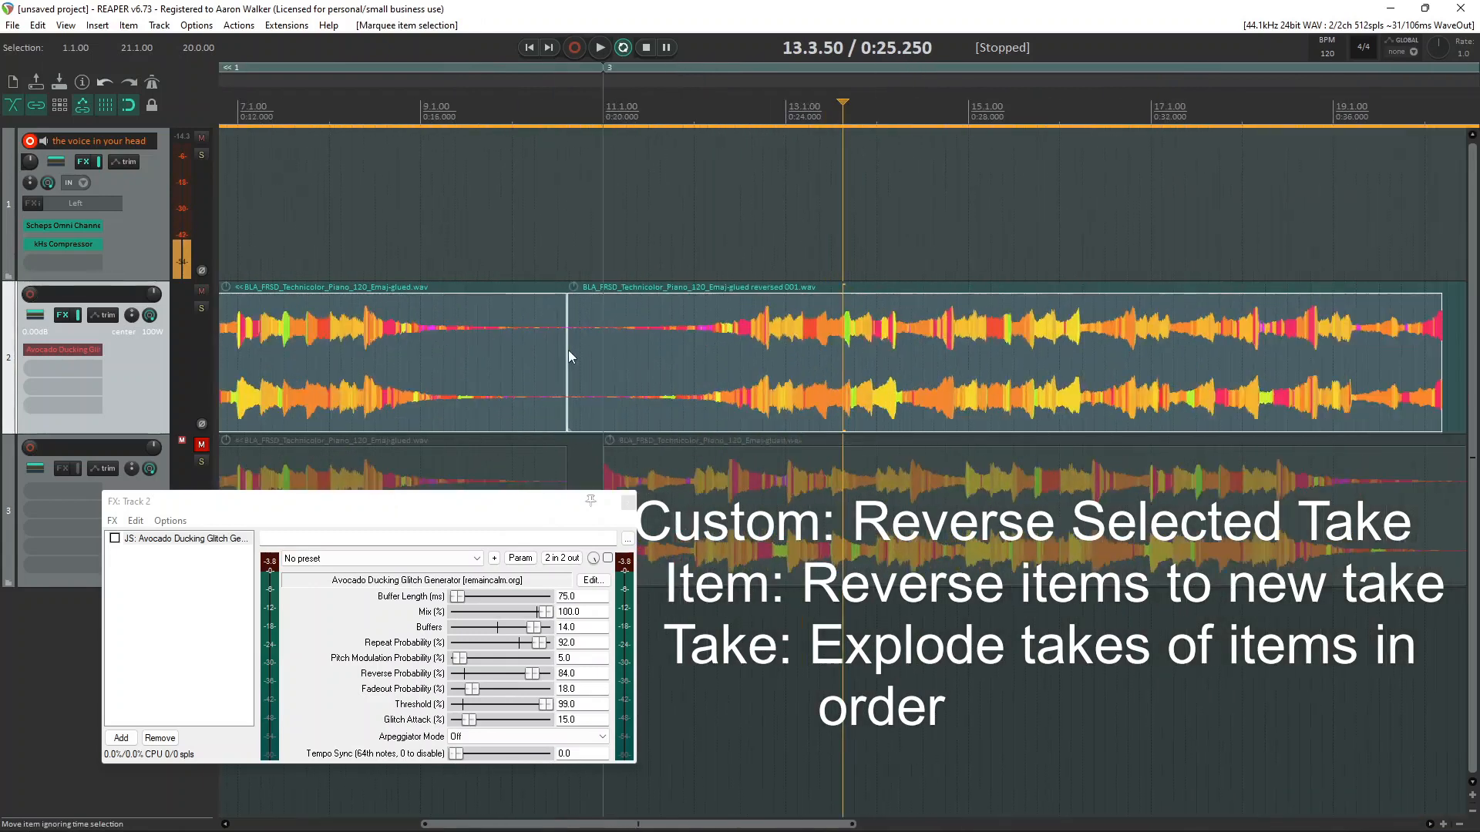
Step: Split both selected piano loops at the grid into sixteenth-note slices and shuffle the order of the slices
key(alt+s)
scroll(638, 339, up, 4)
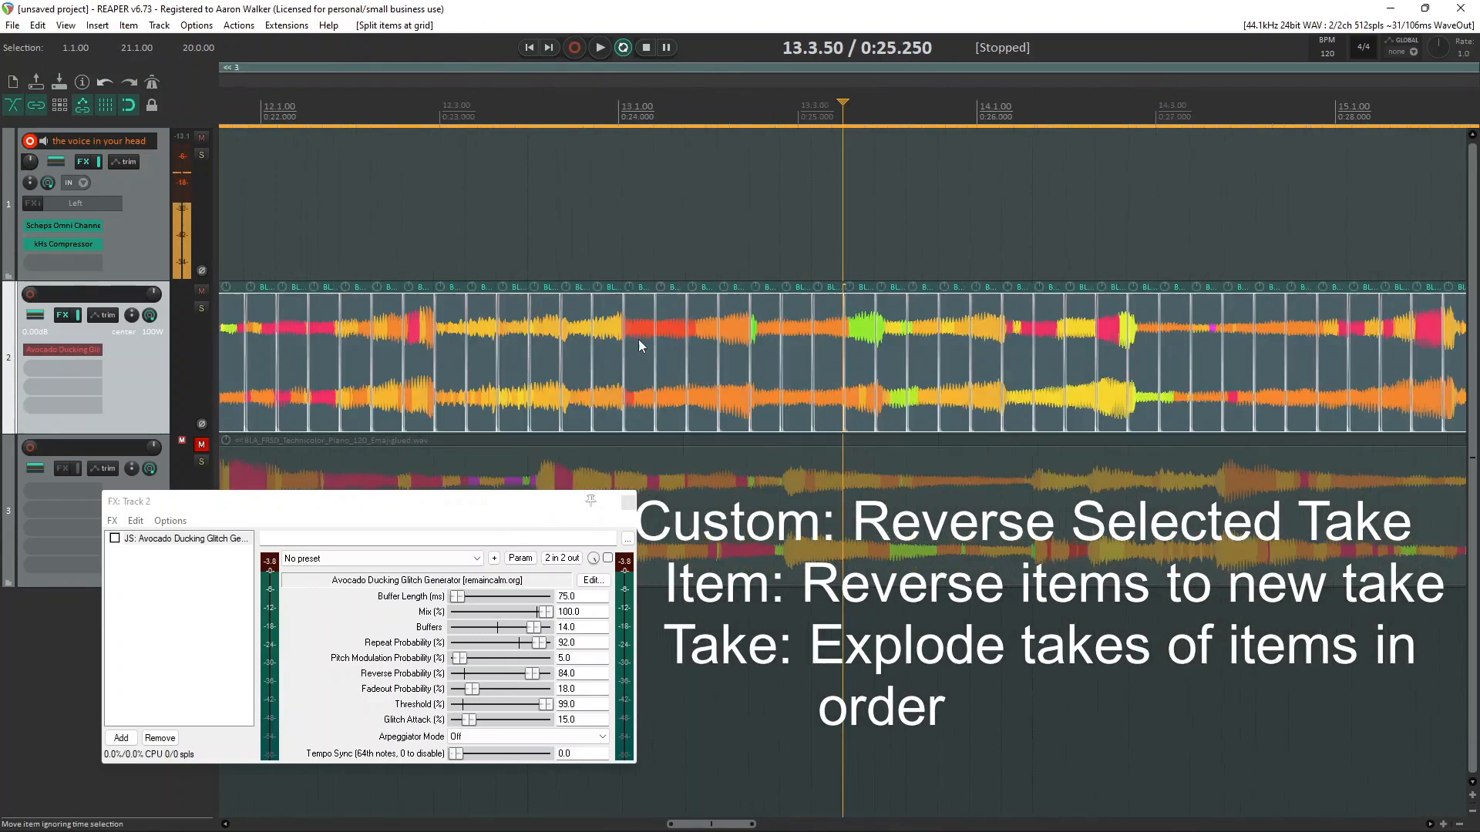
scroll(655, 338, down, 6)
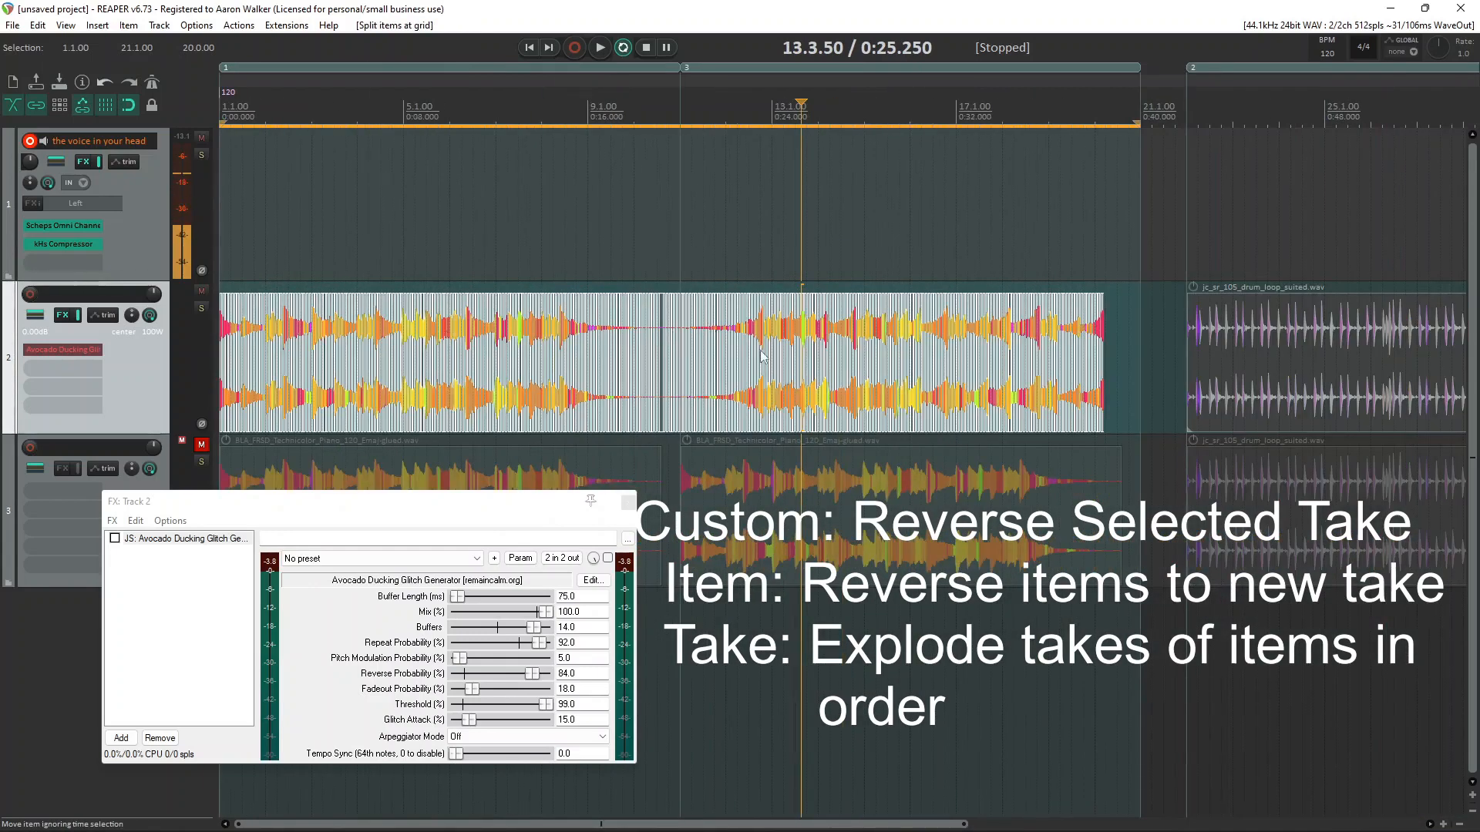
scroll(931, 391, up, 4)
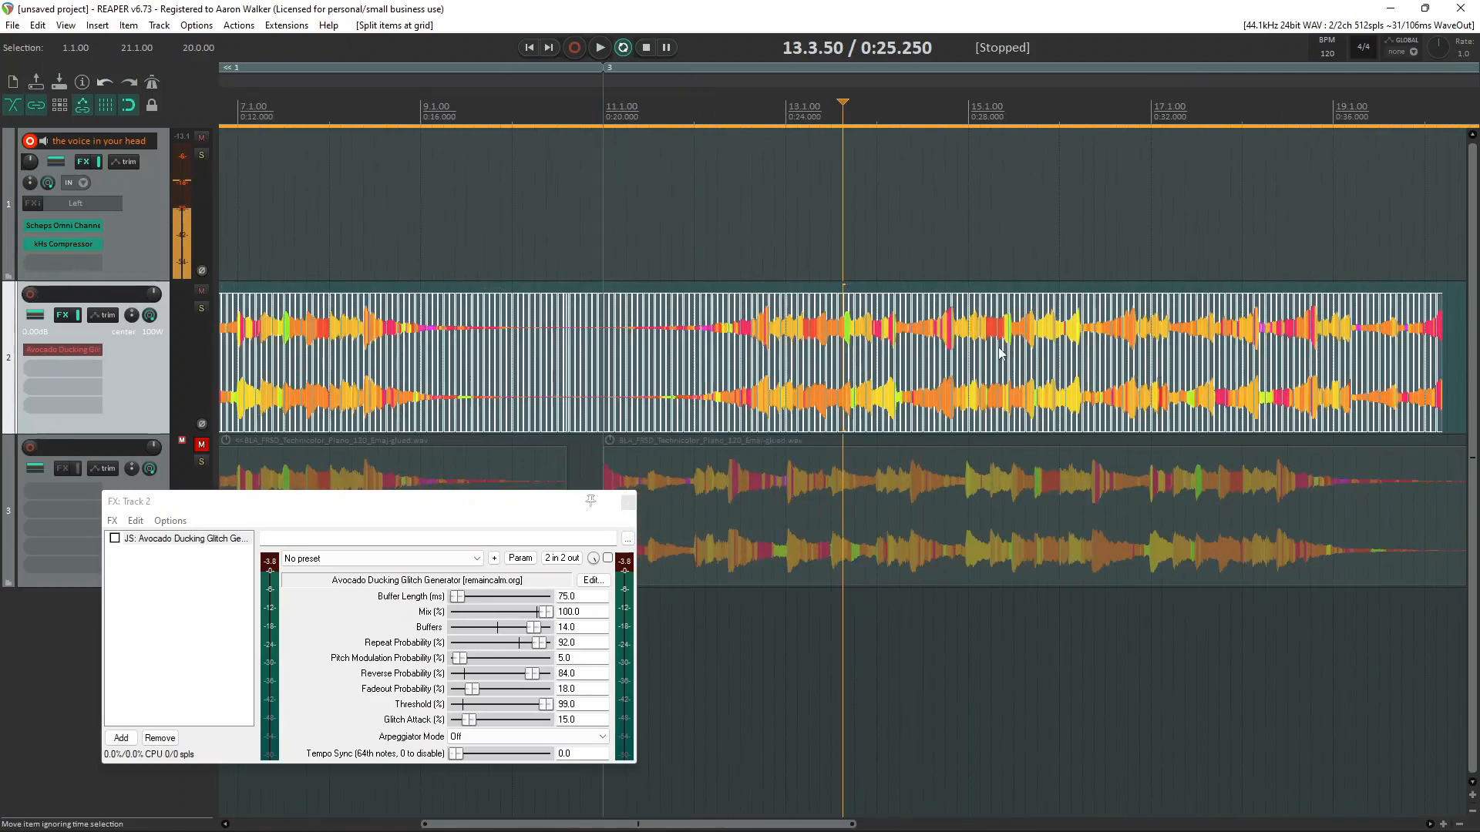
key(shift+r)
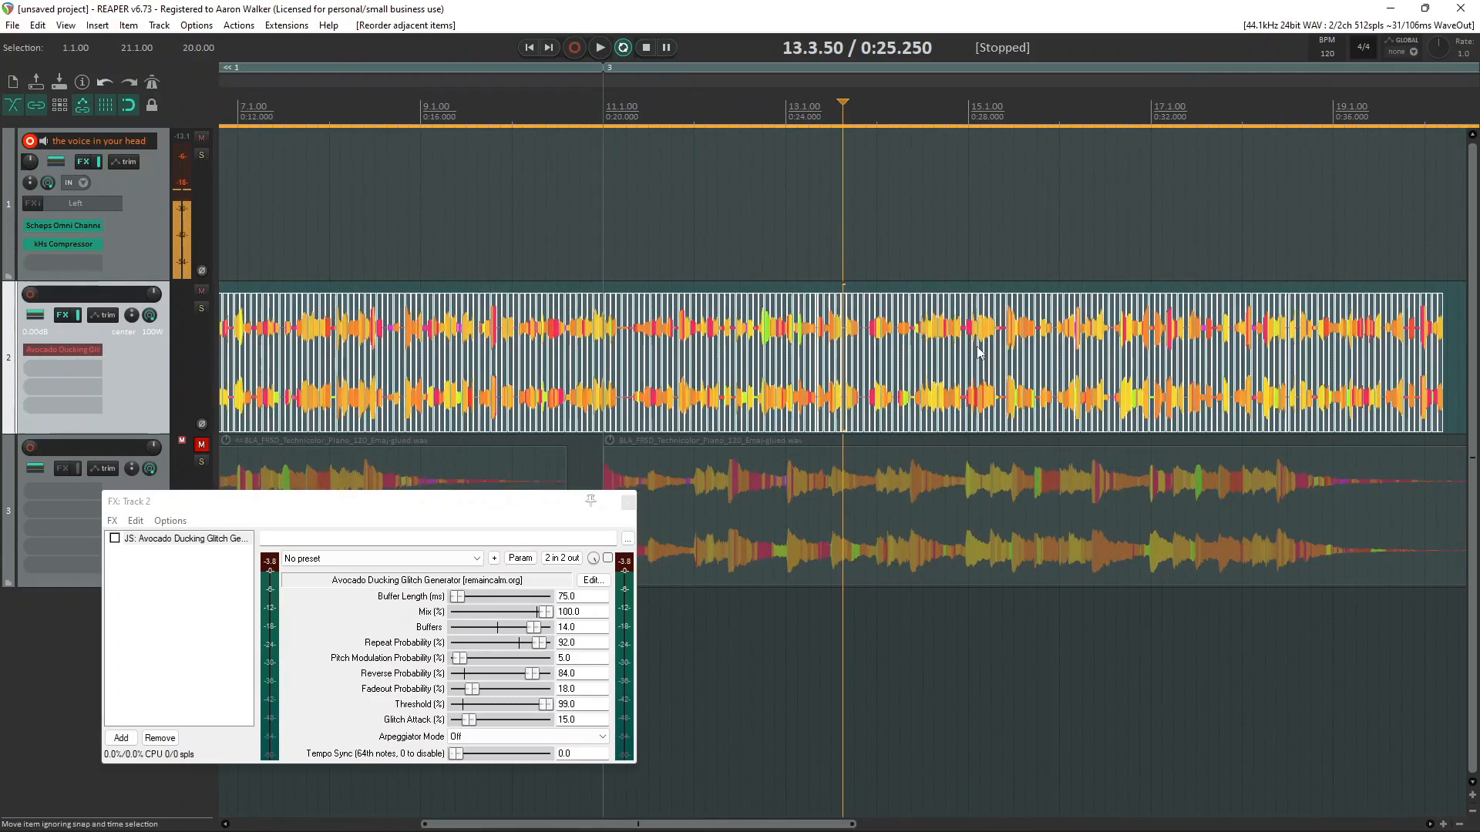
Step: Audition the shuffled sixteenth-note slices from near the start of track 2
scroll(514, 348, down, 6)
click(224, 337)
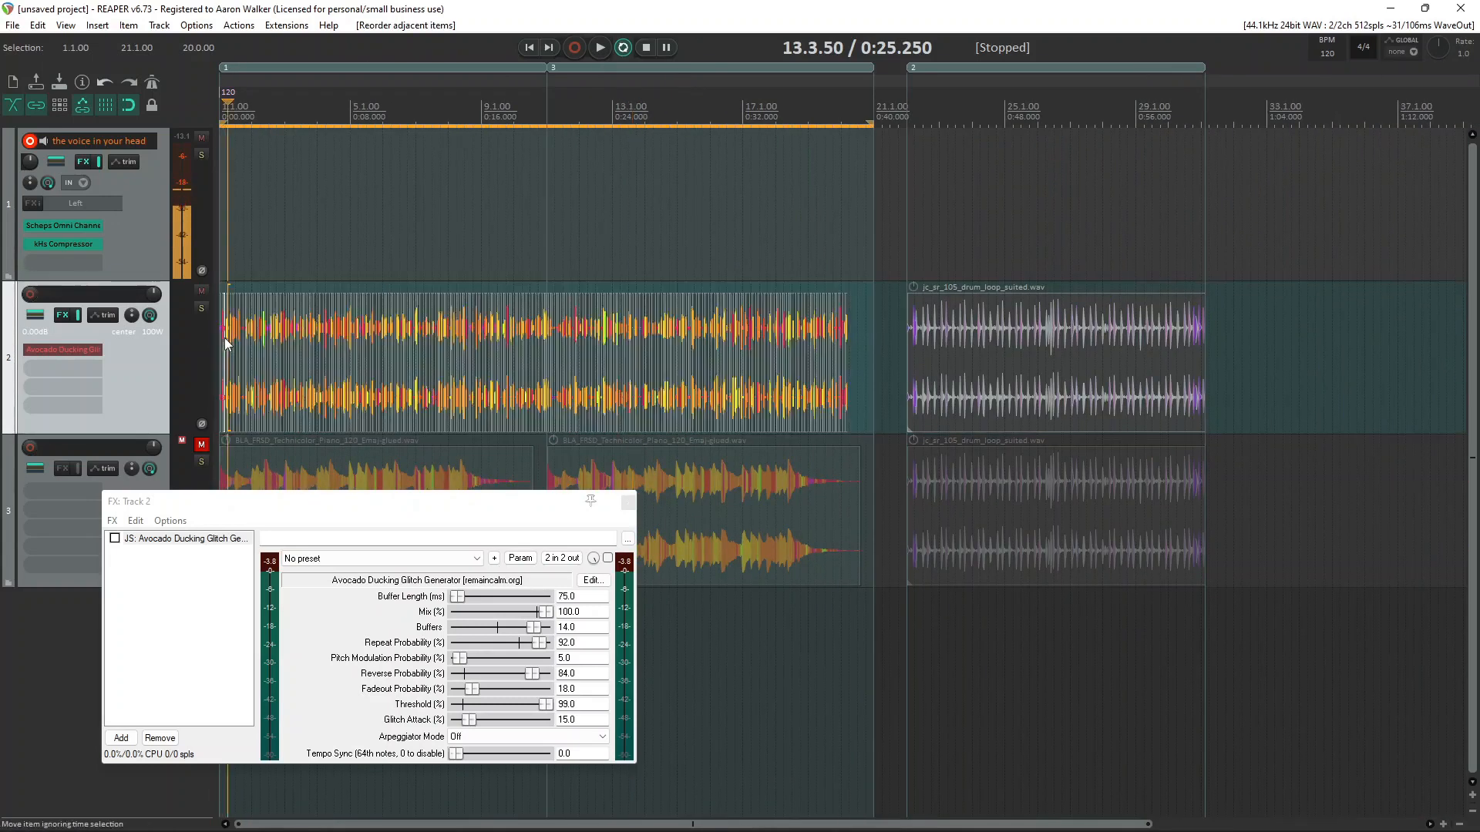
scroll(423, 331, up, 8)
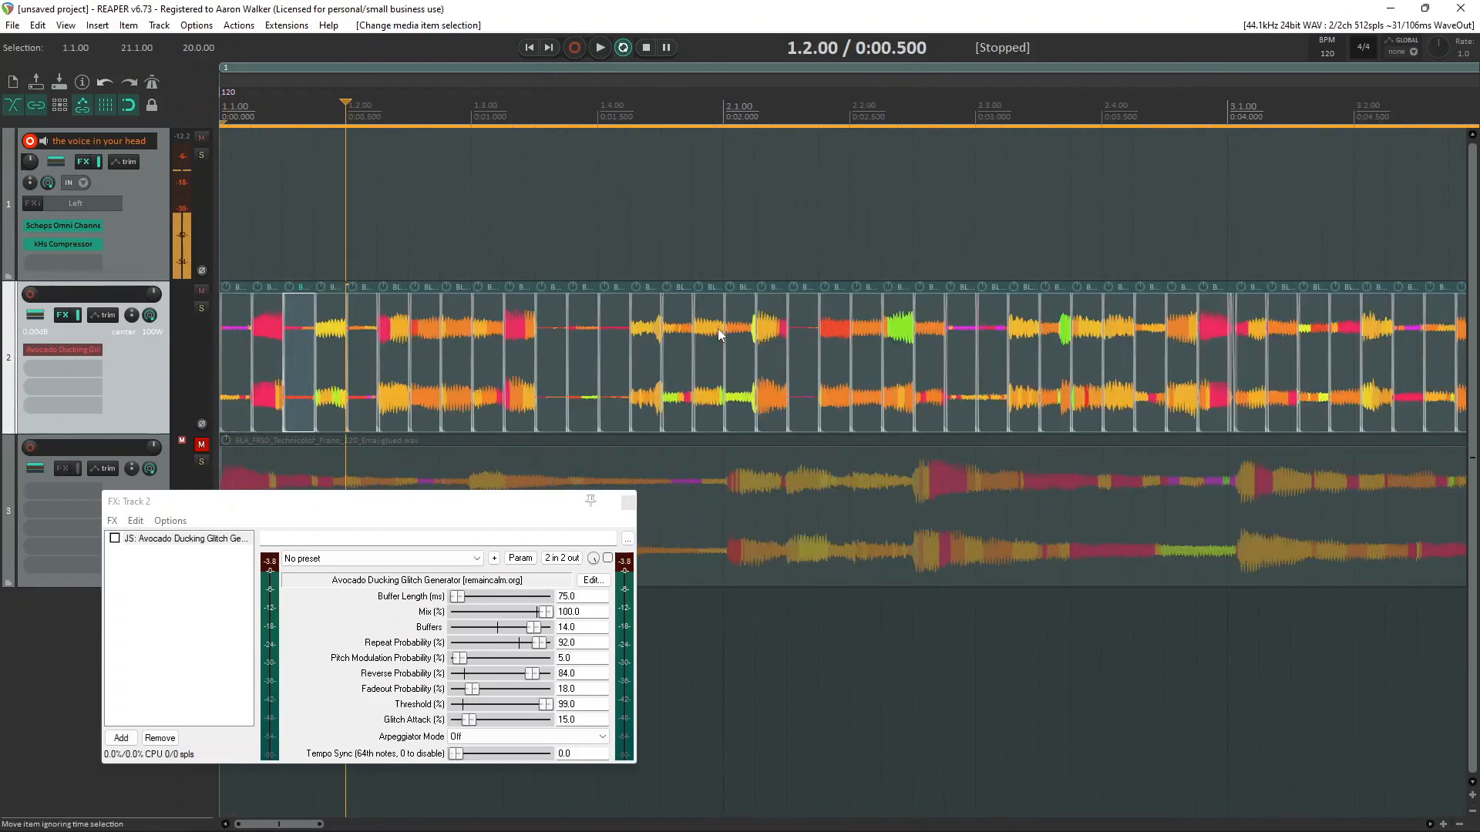
key(space)
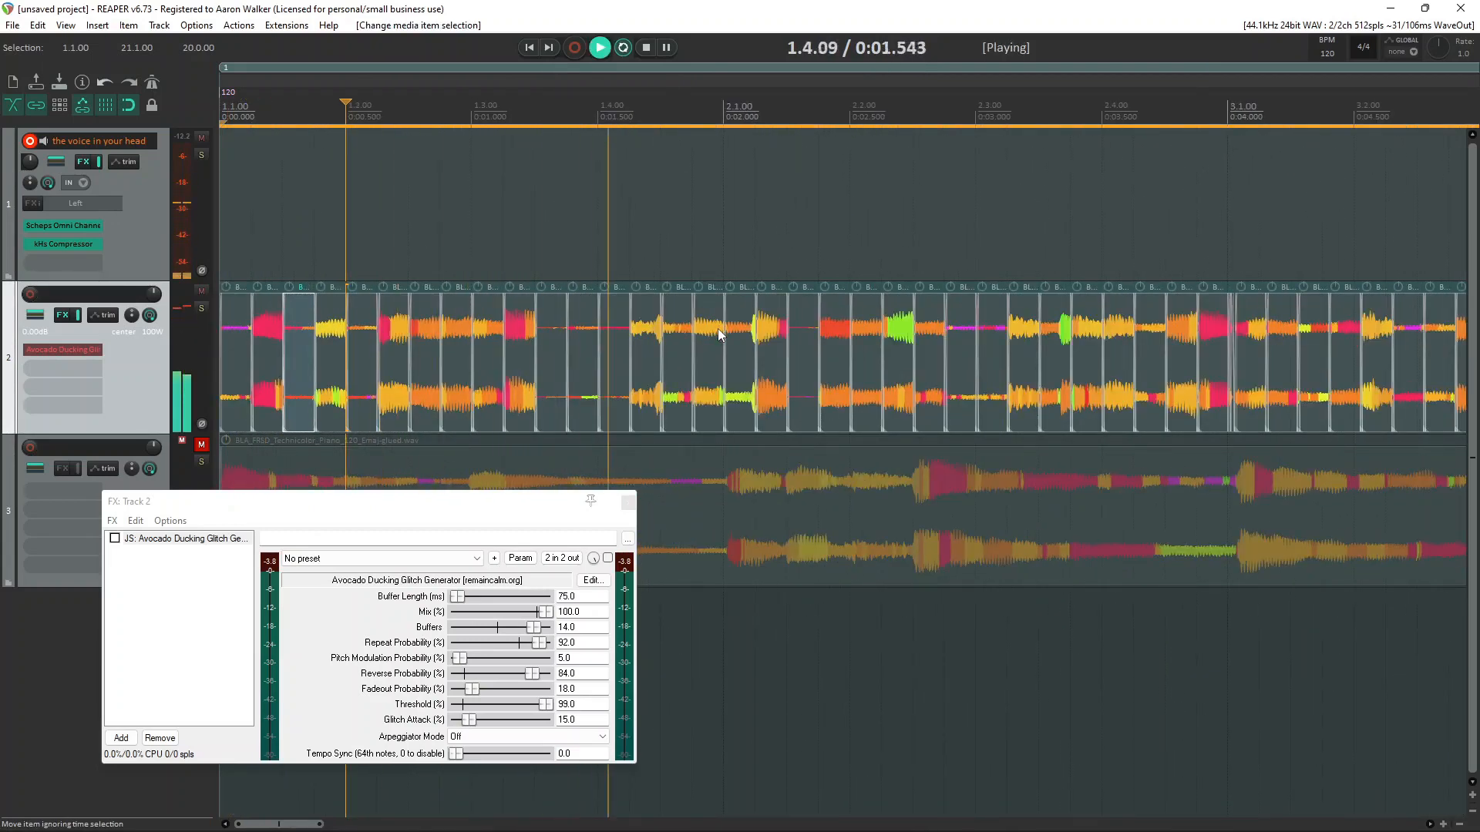
scroll(751, 326, down, 3)
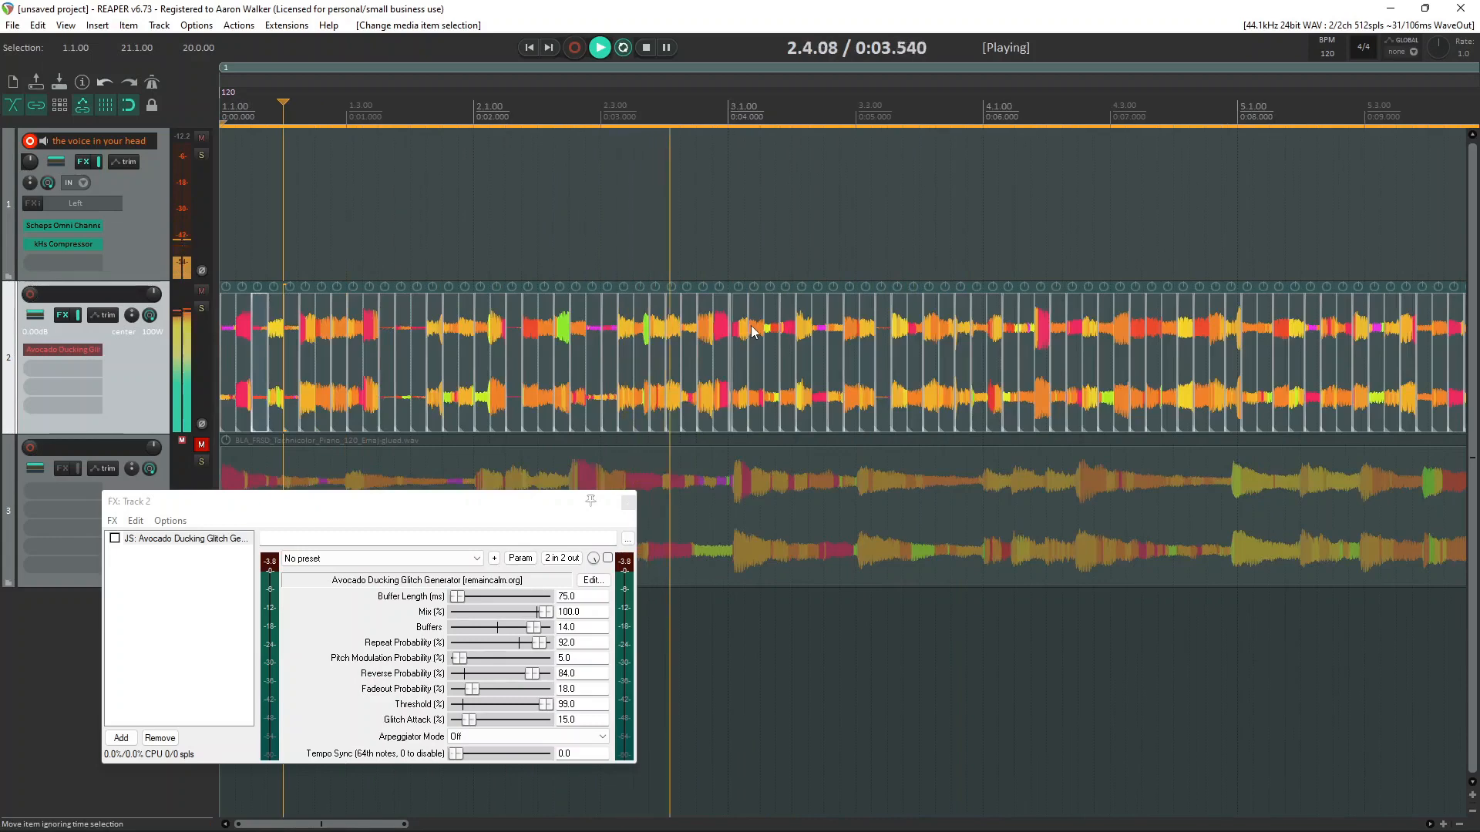
key(space)
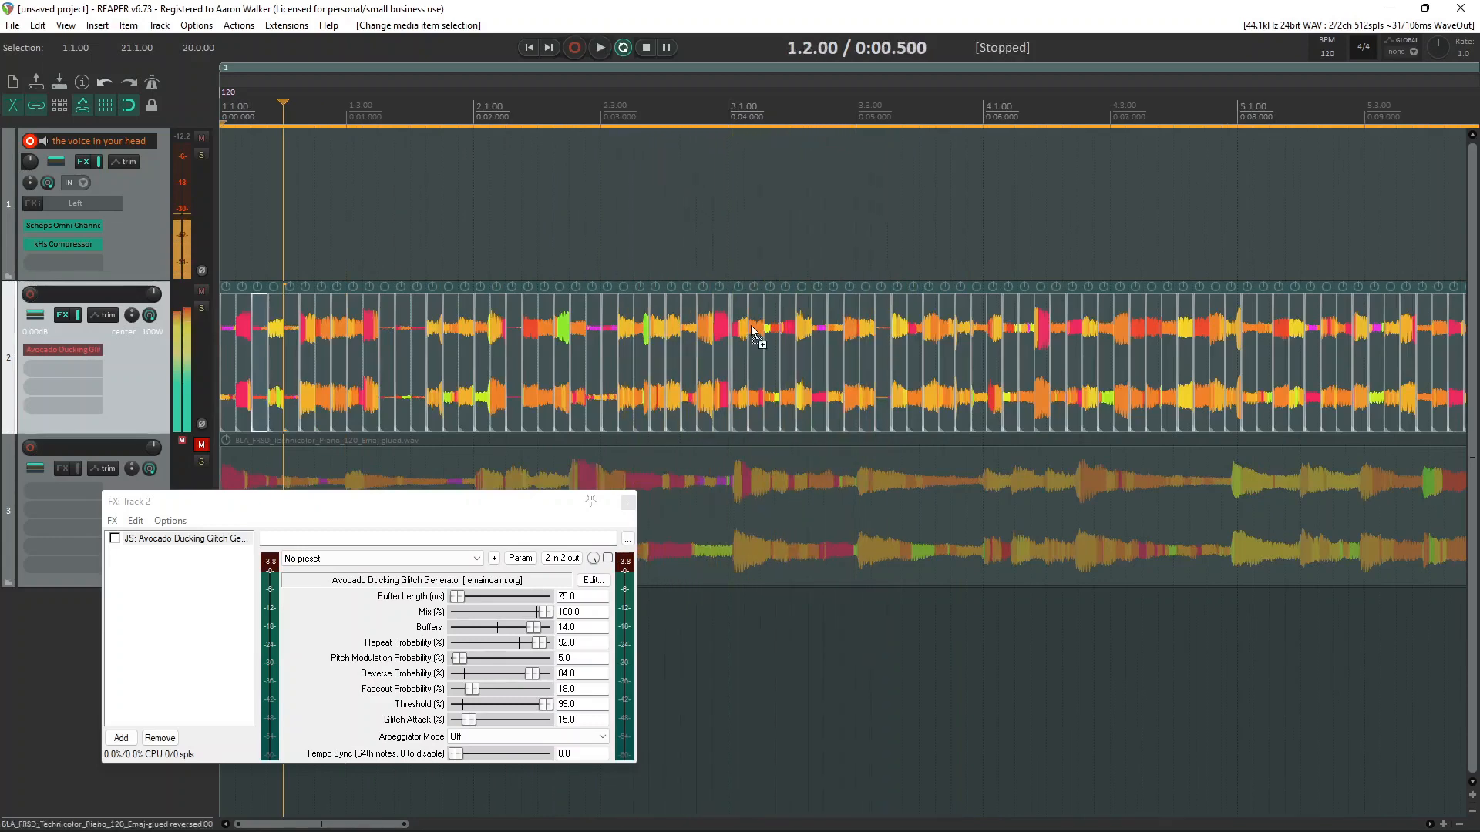
Step: Undo the slice shuffle and the sixteenth-note grid split on both piano loops
key(ctrl+z)
key(ctrl+z)
scroll(750, 327, down, 3)
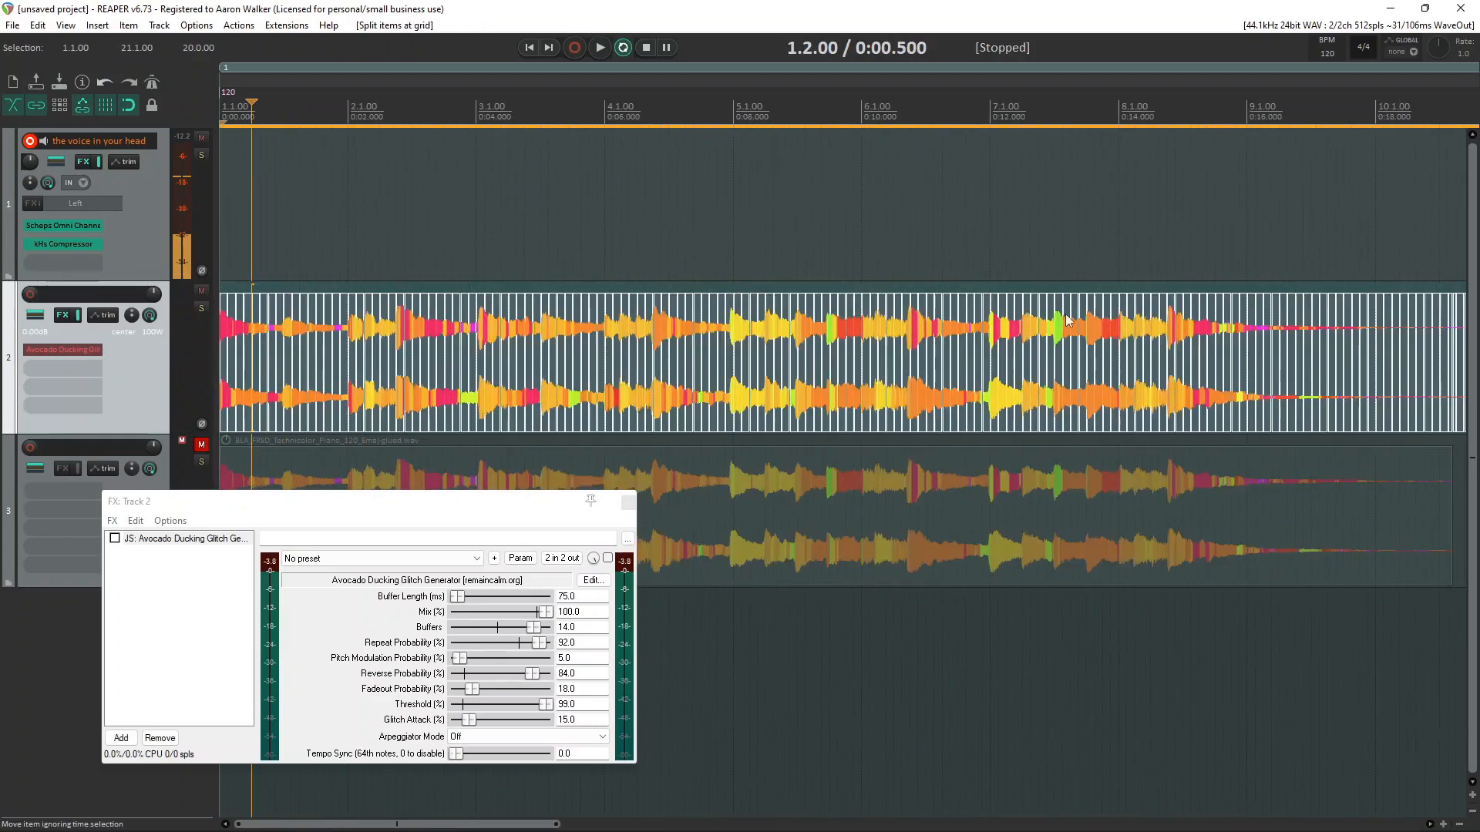
key(ctrl+z)
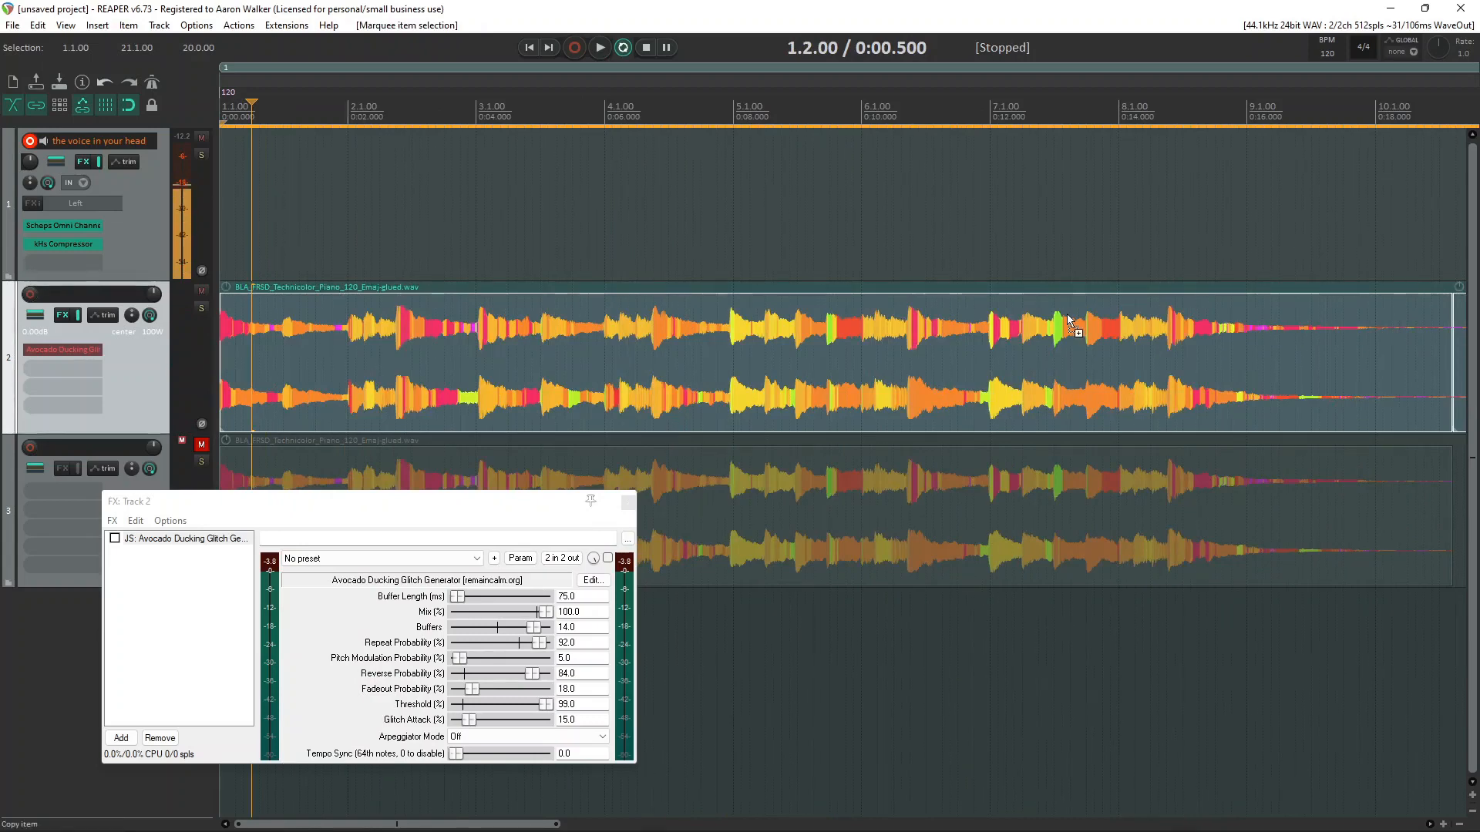
Step: Split both selected piano loops at the grid into eighth-note slices, then shuffle their order and audition the result
key(shift+s)
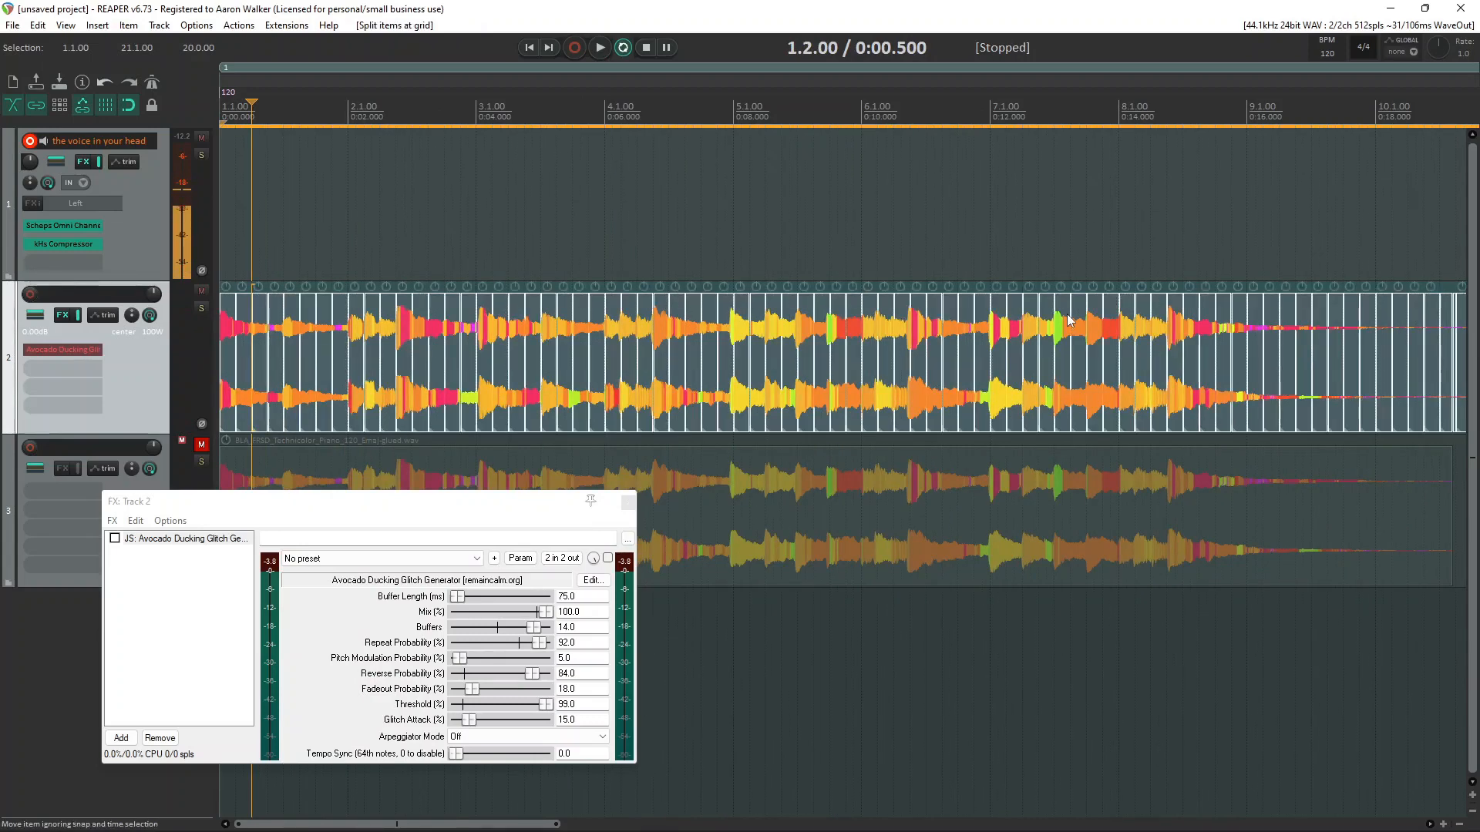
key(shift+r)
key(space)
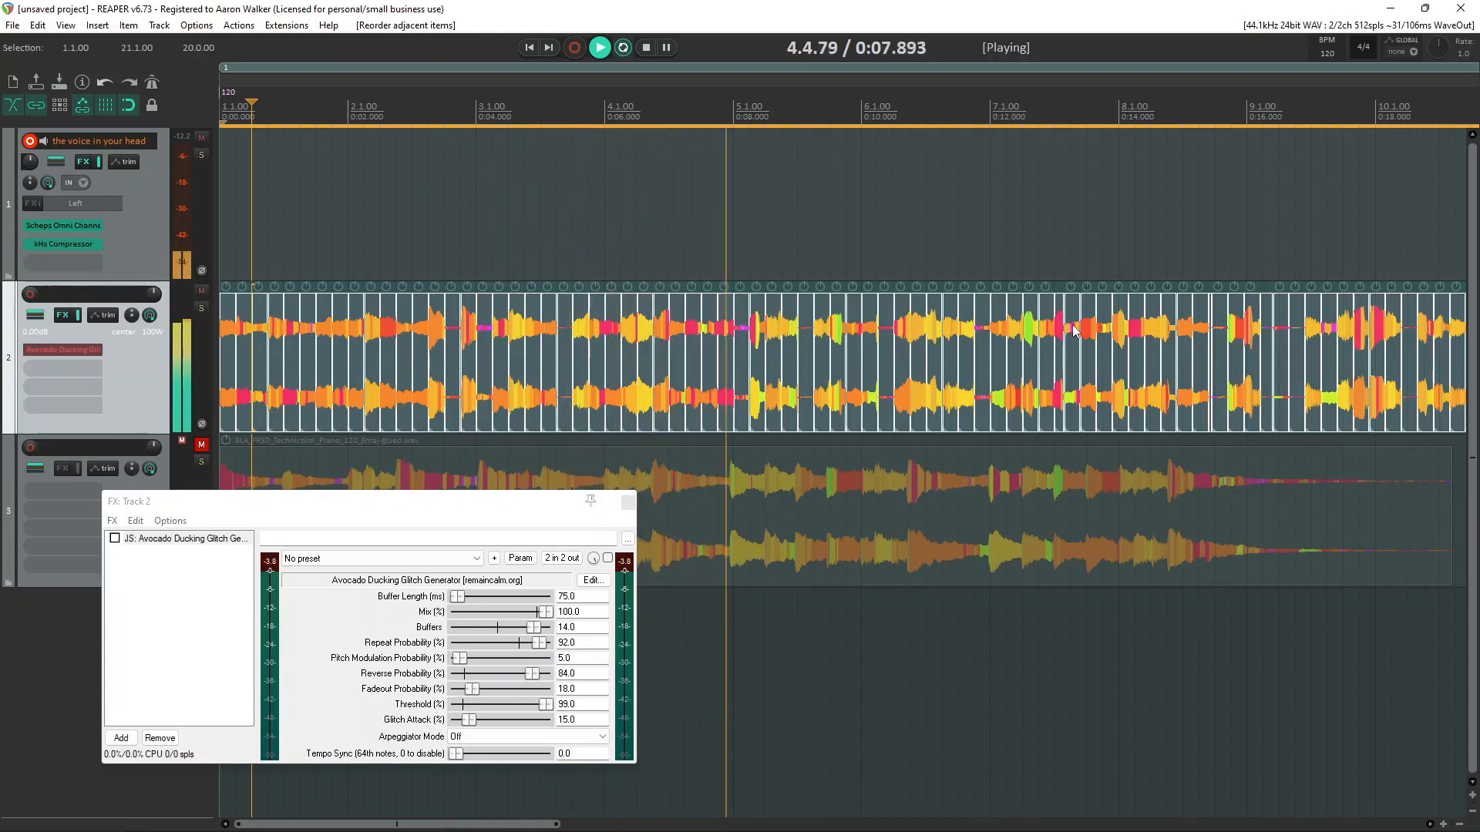
Step: Lengthen the fade-ins and fade-outs on all the shuffled slices on track 2, undoing the first attempt
key(space)
scroll(738, 361, up, 5)
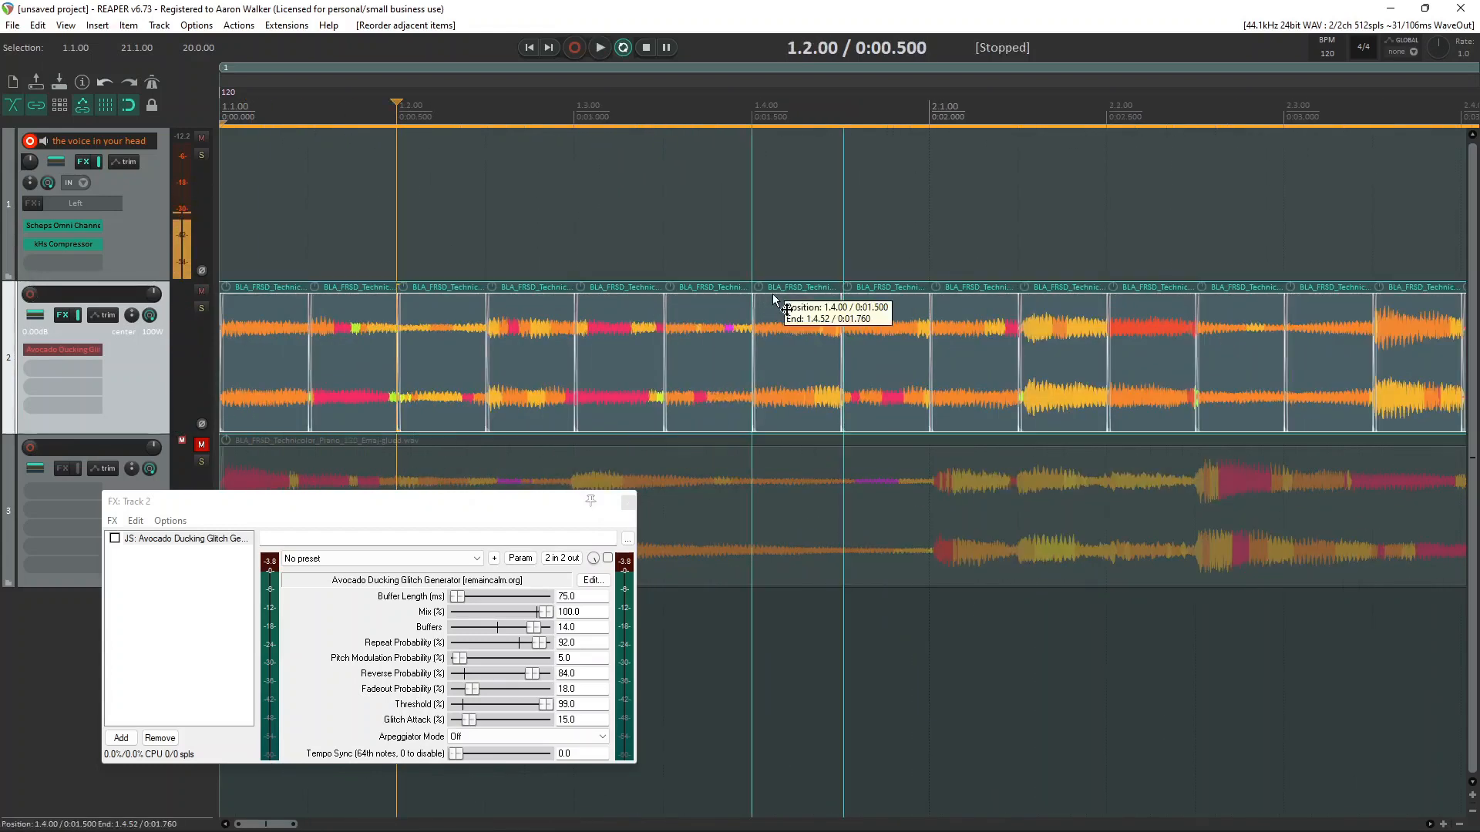
drag(772, 293, 914, 245)
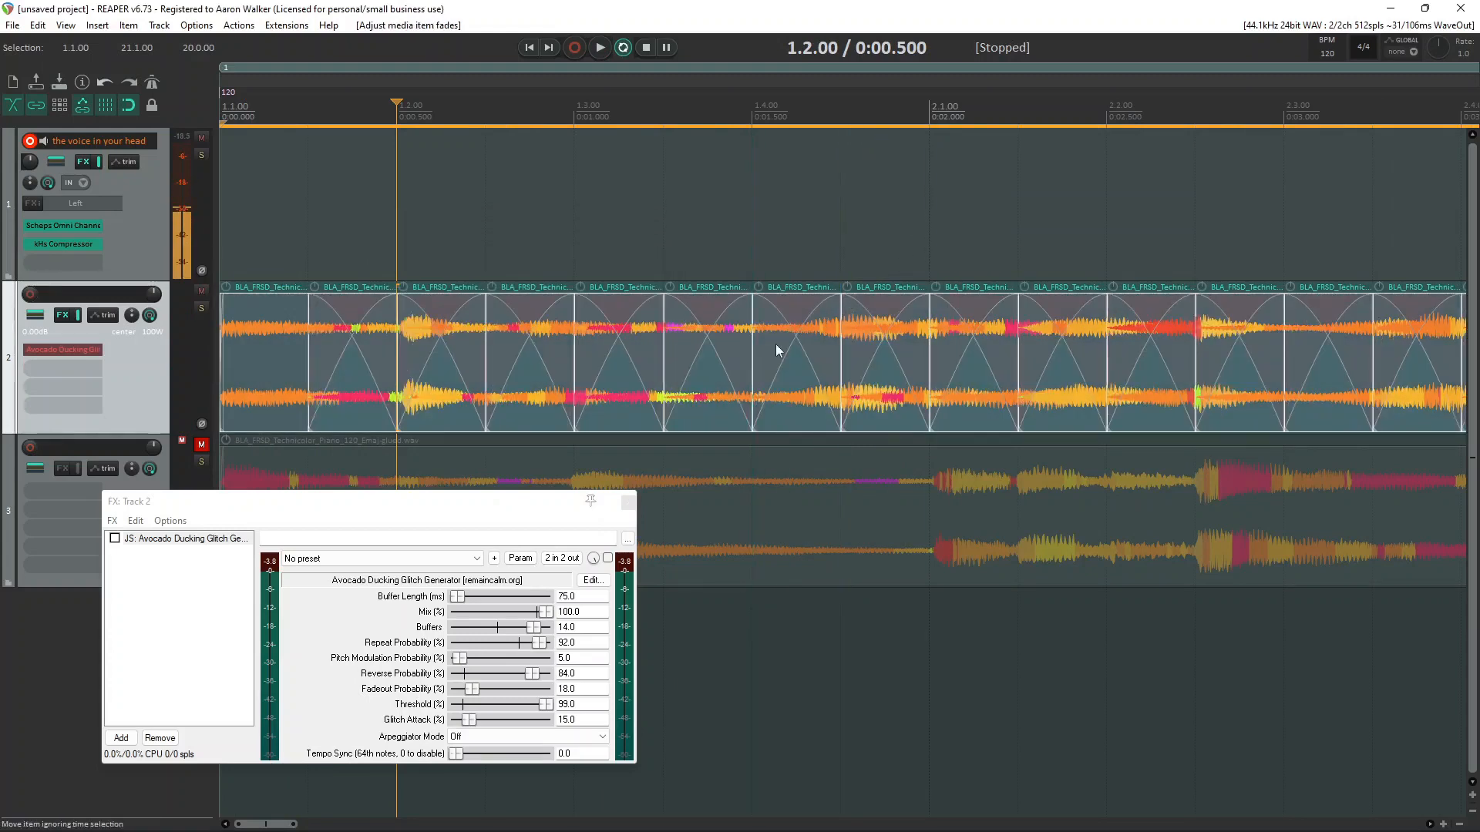
key(ctrl+z)
key(ctrl+z)
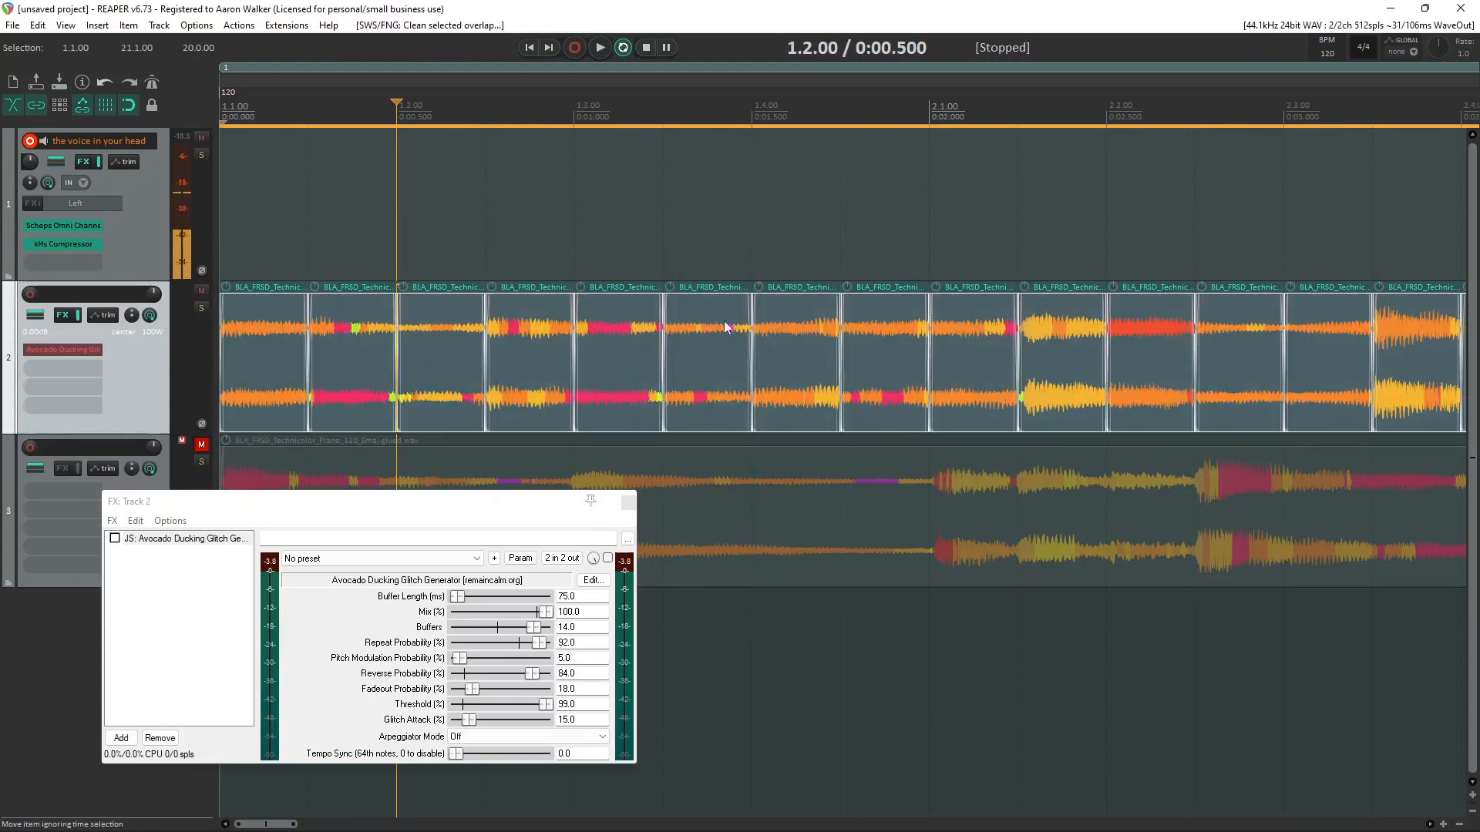
drag(756, 298, 833, 267)
Step: Delete the shuffled slices from track 2 and copy the first piano loop from track 3 to the start of track 2
scroll(997, 219, down, 7)
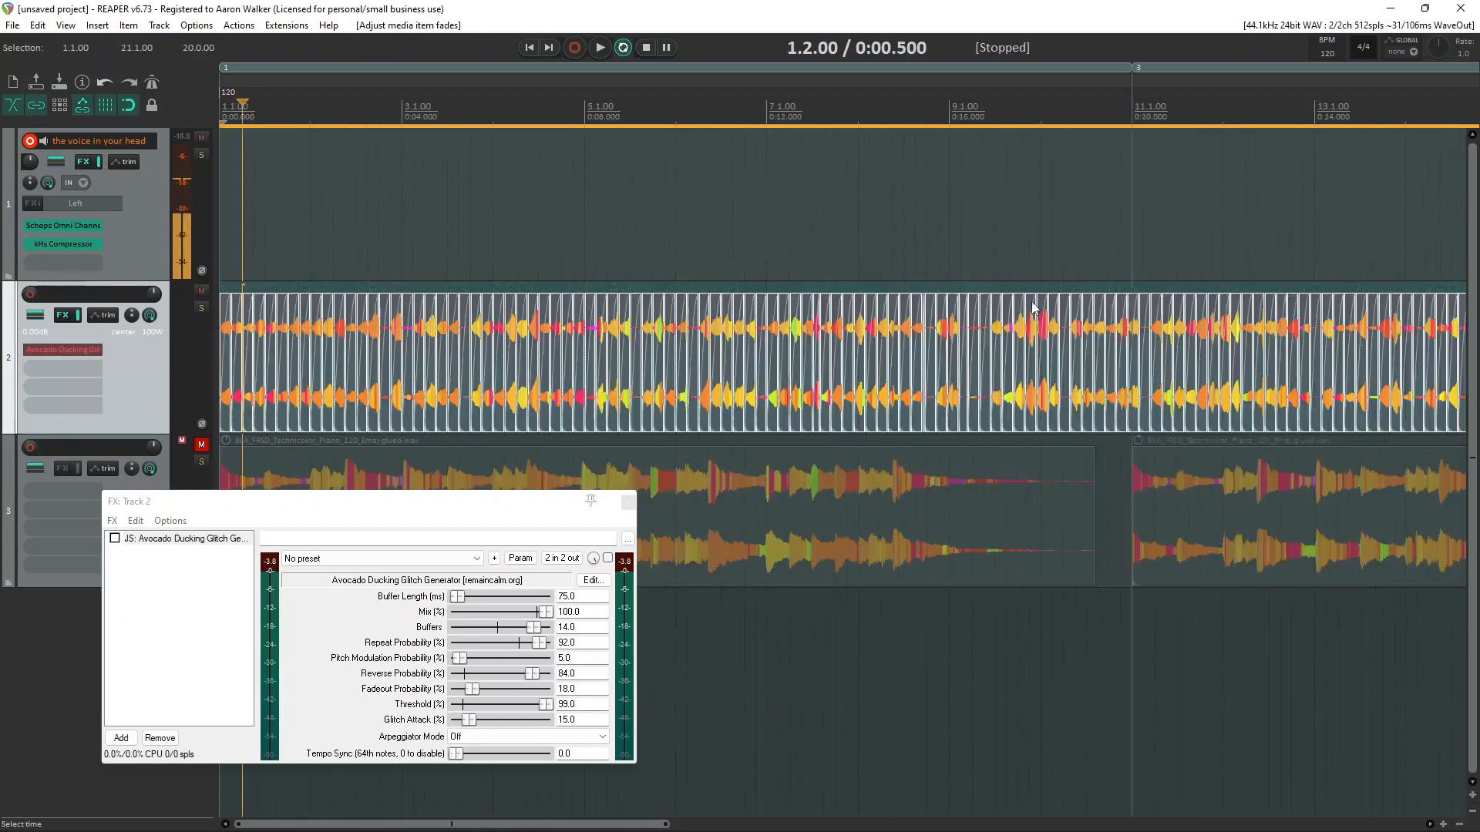
scroll(1025, 315, down, 3)
scroll(868, 364, down, 2)
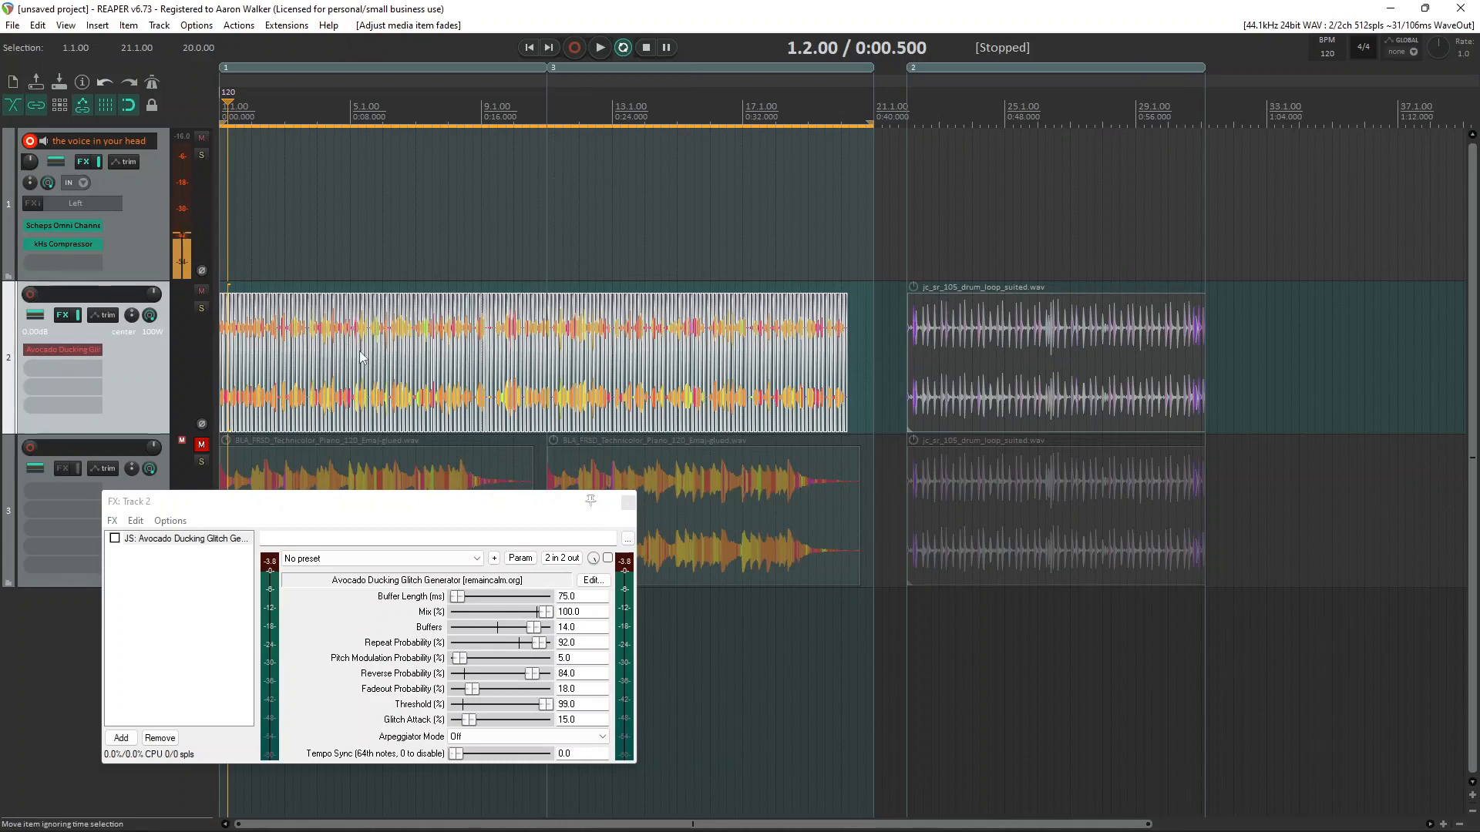
key(Delete)
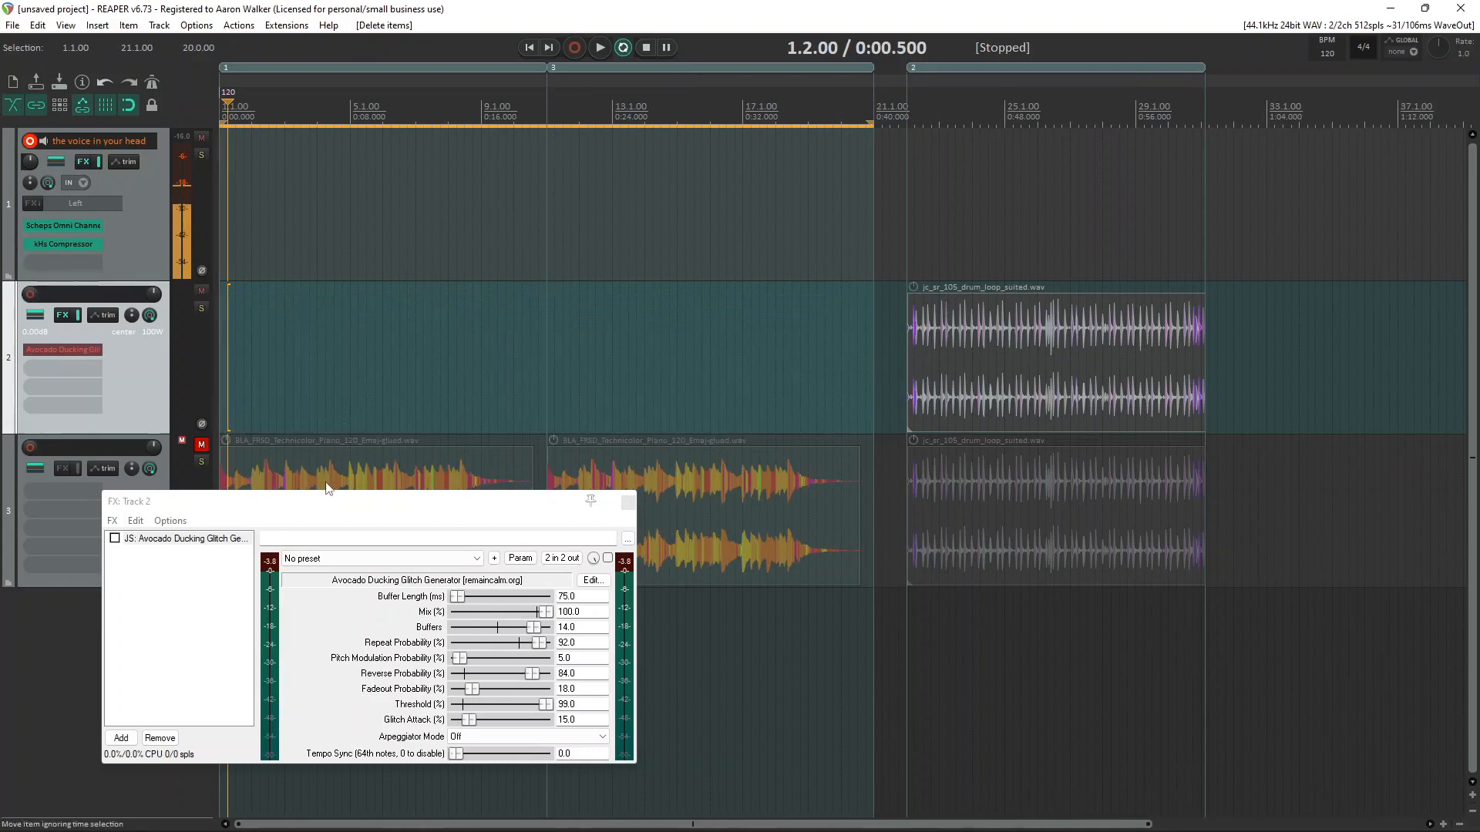
drag(320, 467, 236, 359)
scroll(428, 335, up, 4)
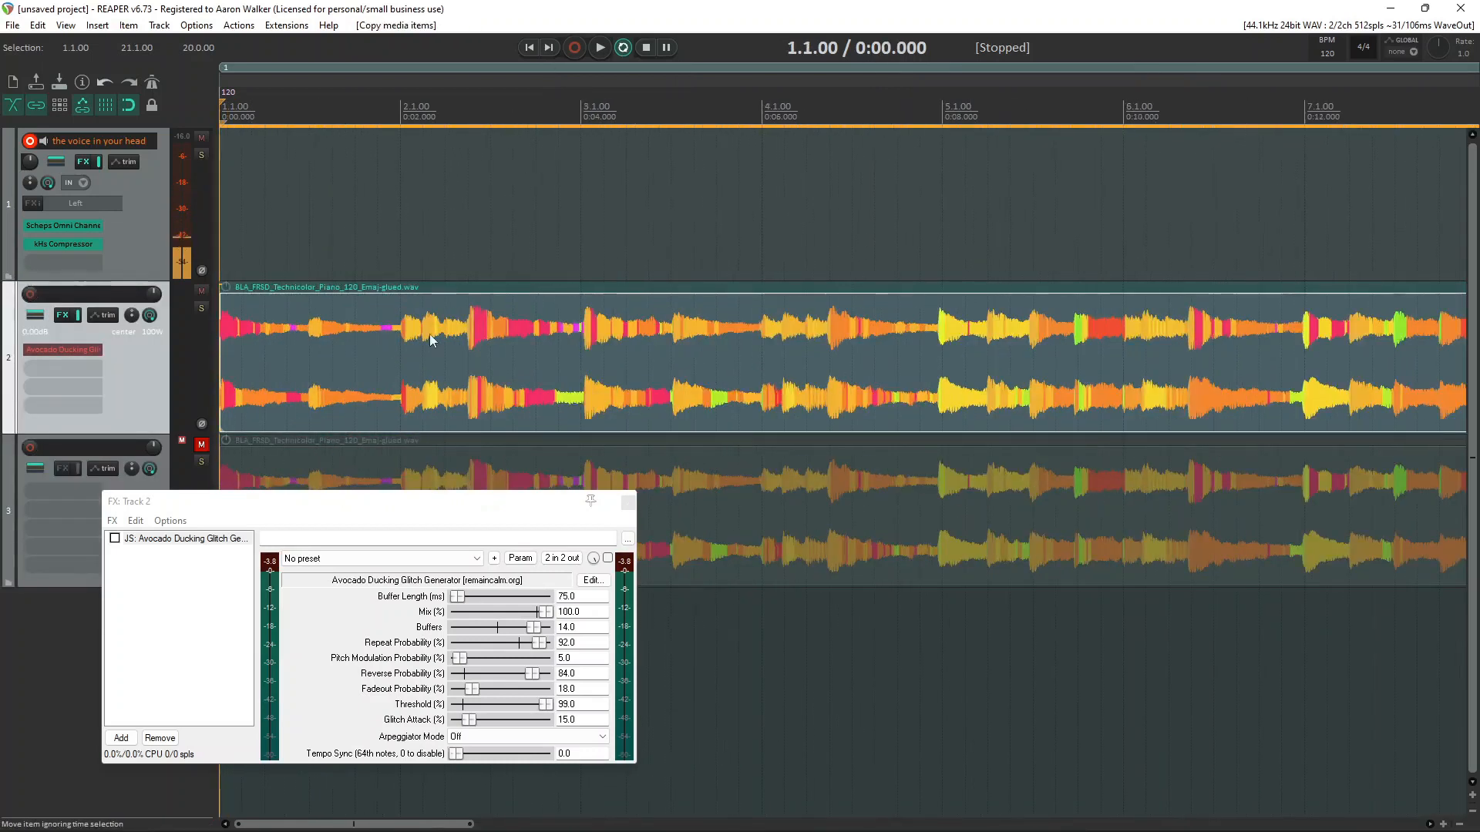
Step: Time-stretch the copied piano loop on track 2 until it ends at 11.1.00, a length of 20 seconds
scroll(436, 336, down, 3)
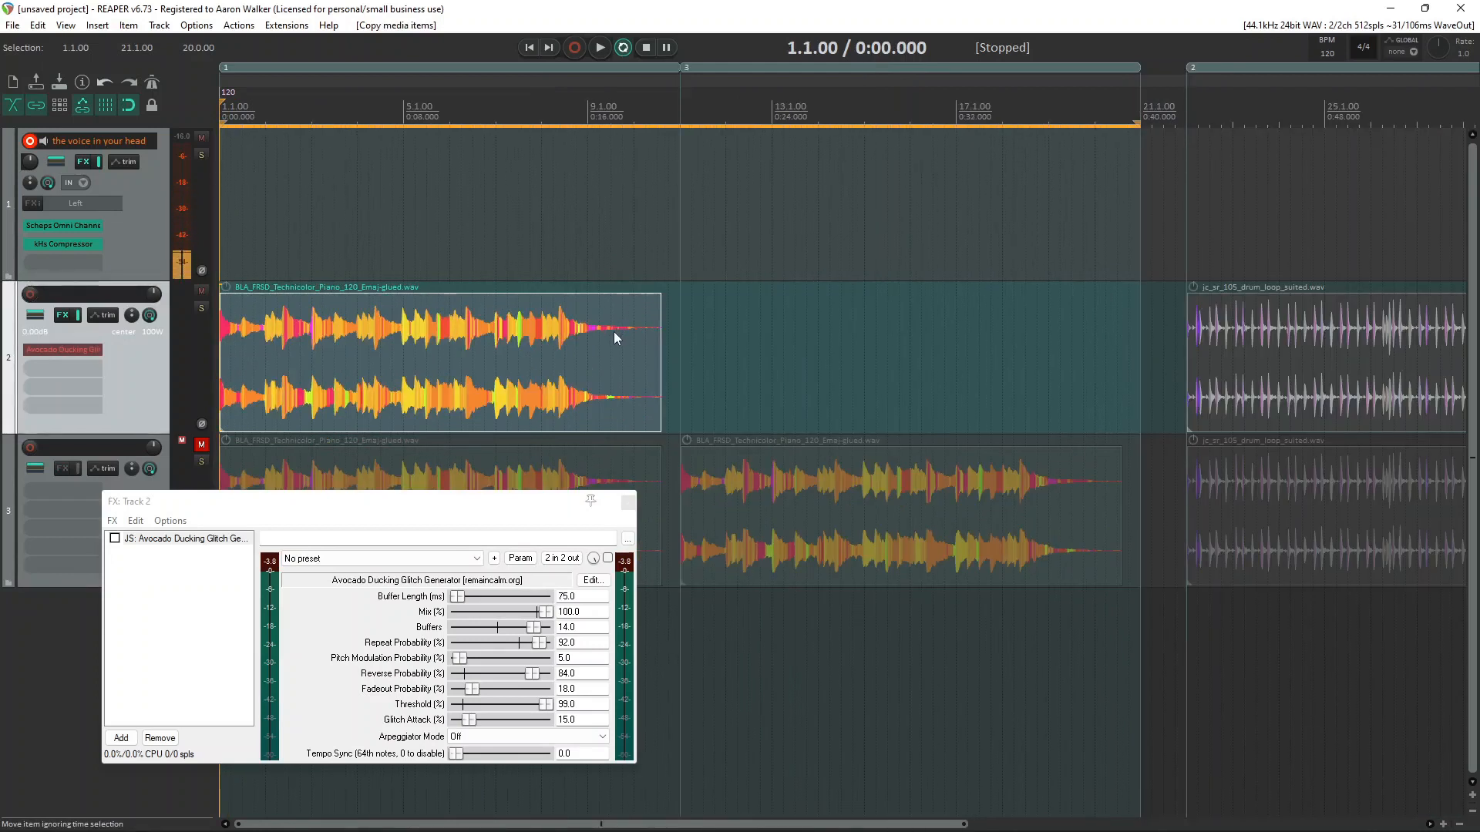
scroll(613, 332, up, 3)
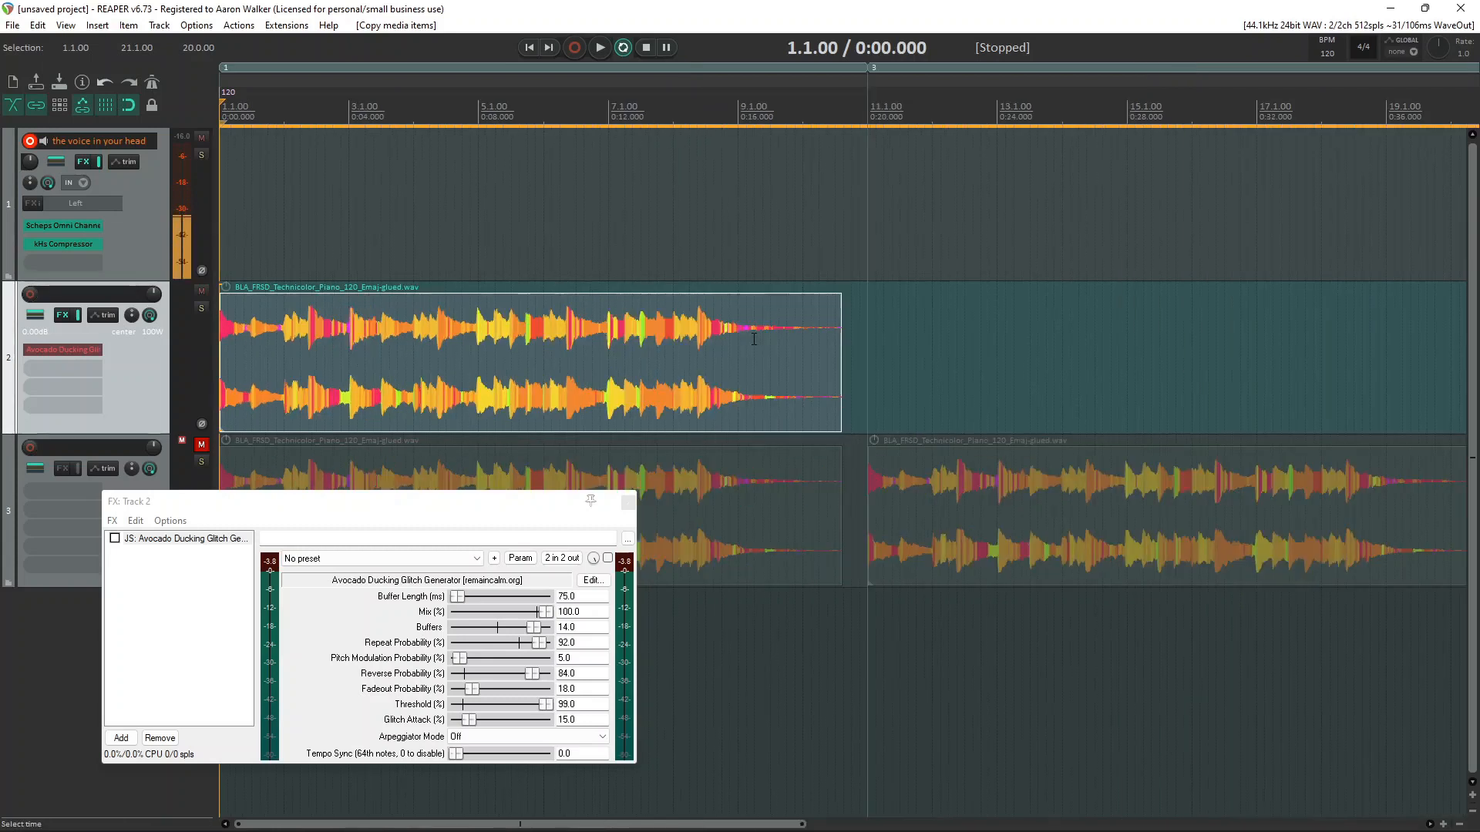
scroll(621, 338, down, 2)
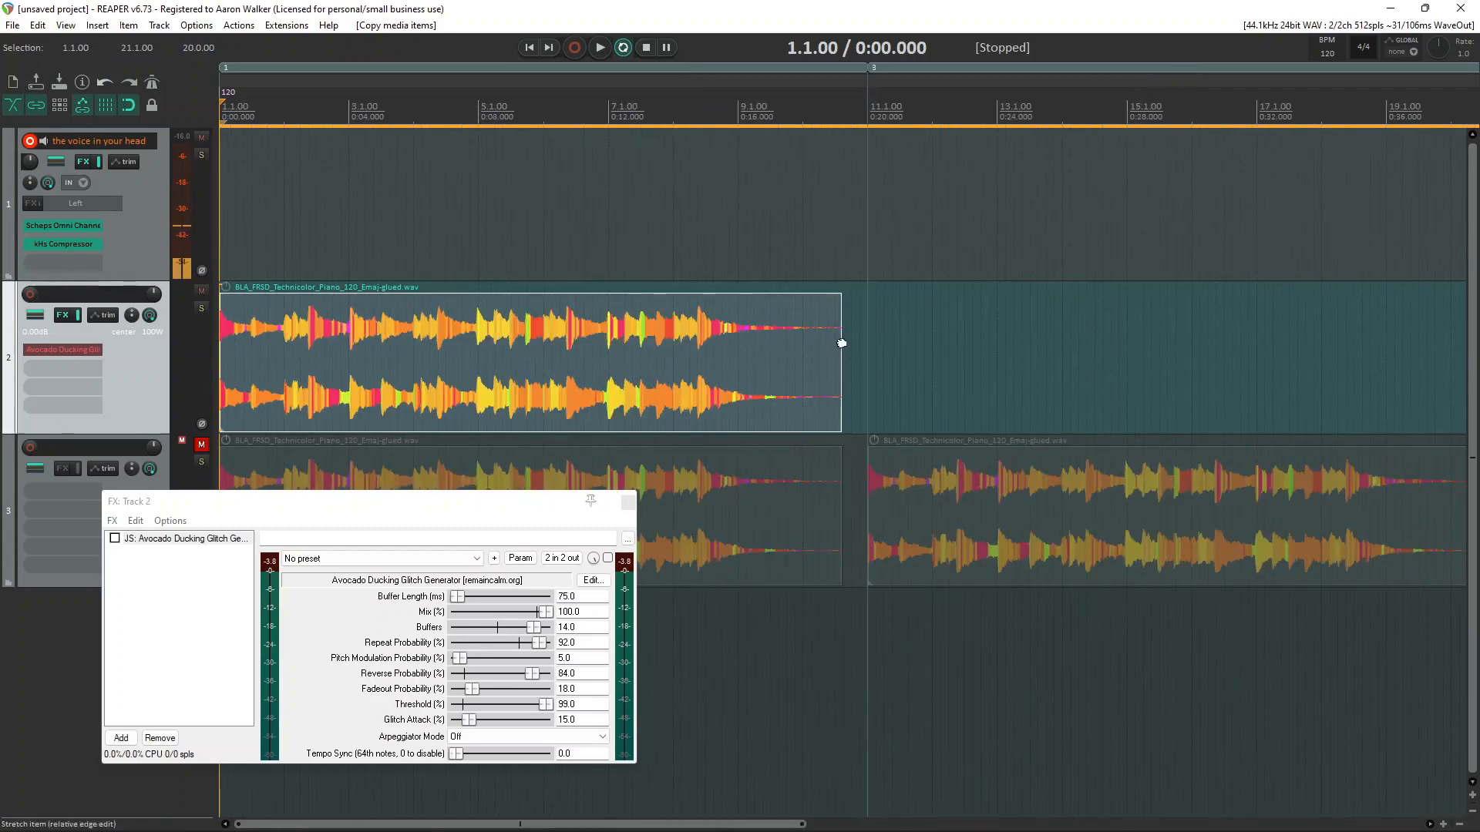
drag(841, 343, 867, 343)
Step: View the media item properties of the stretched piano loop, then close them
click(470, 355)
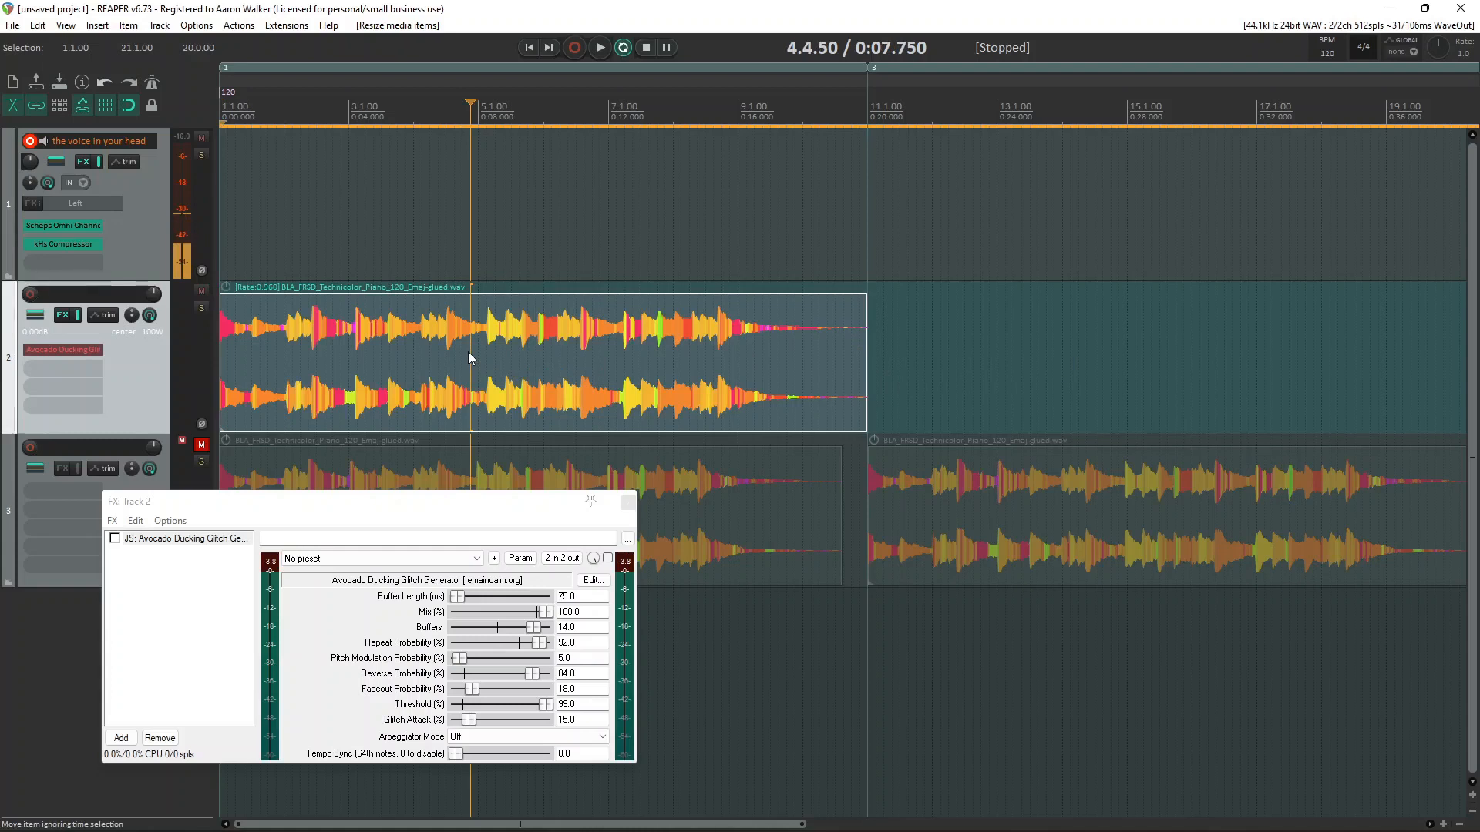
double_click(469, 351)
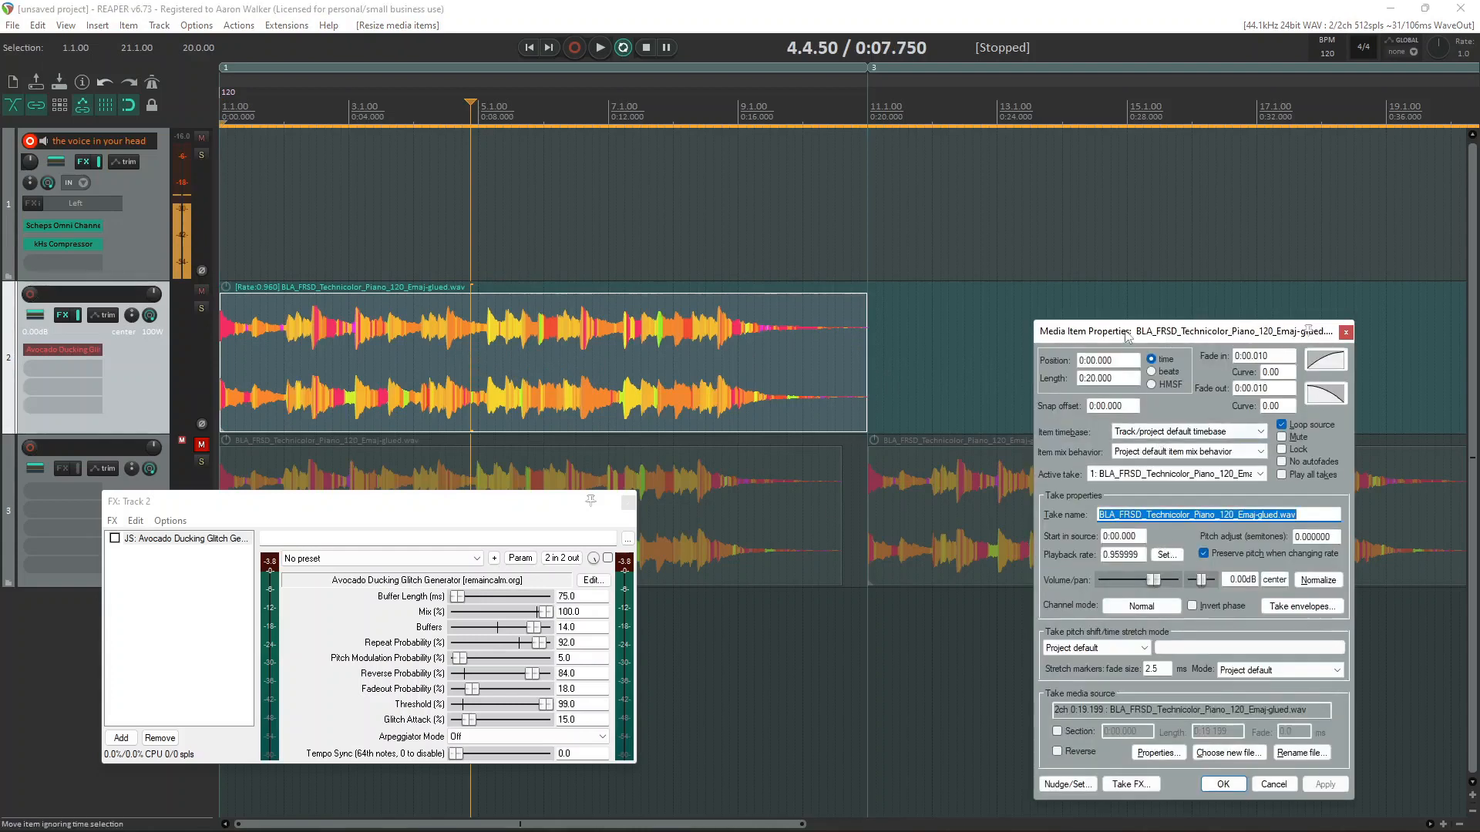
drag(1128, 336, 885, 218)
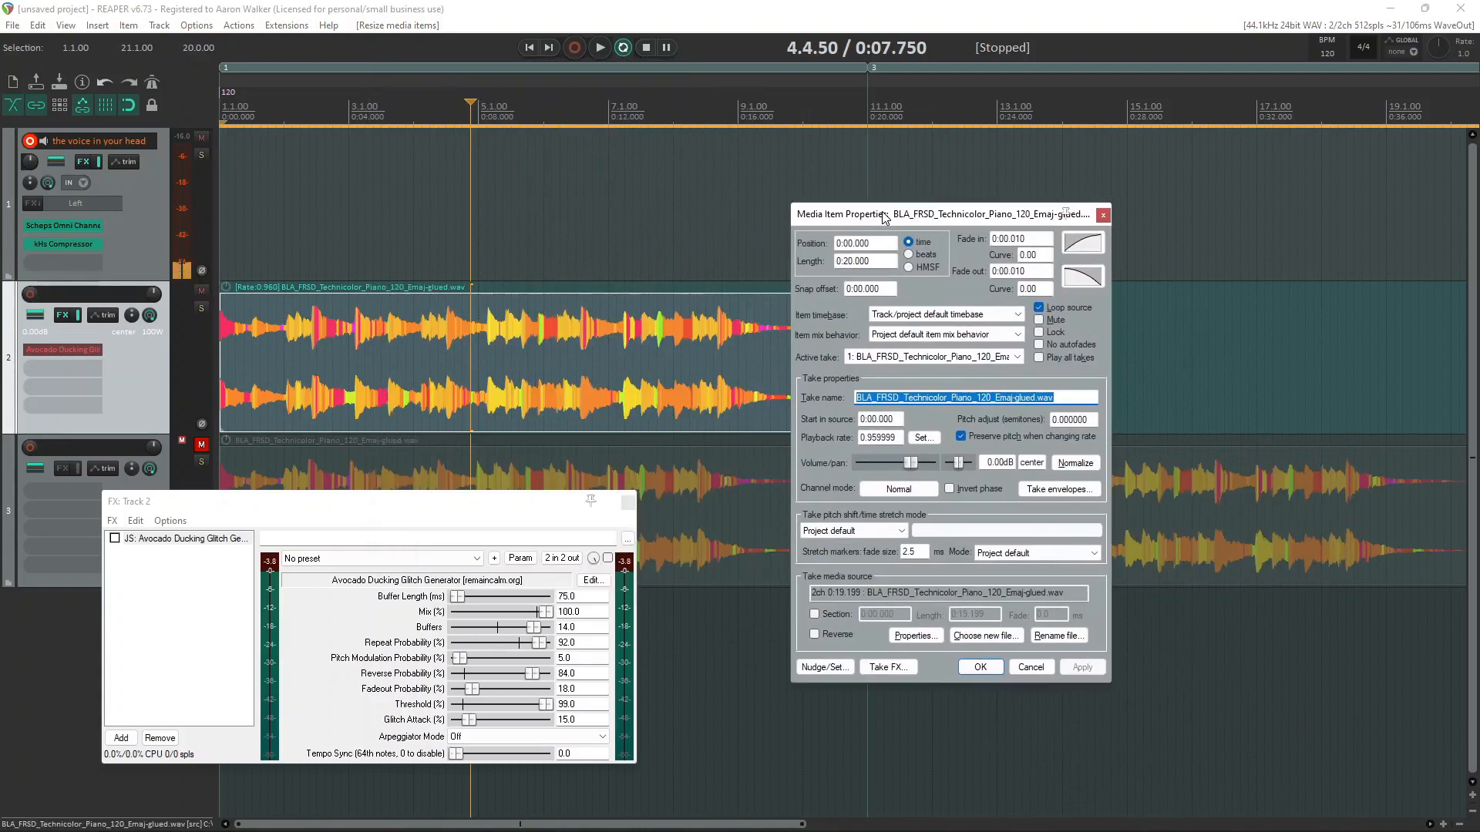
click(1104, 216)
Step: Look up the action assigned to the Ctrl+I shortcut in the Actions list
click(581, 372)
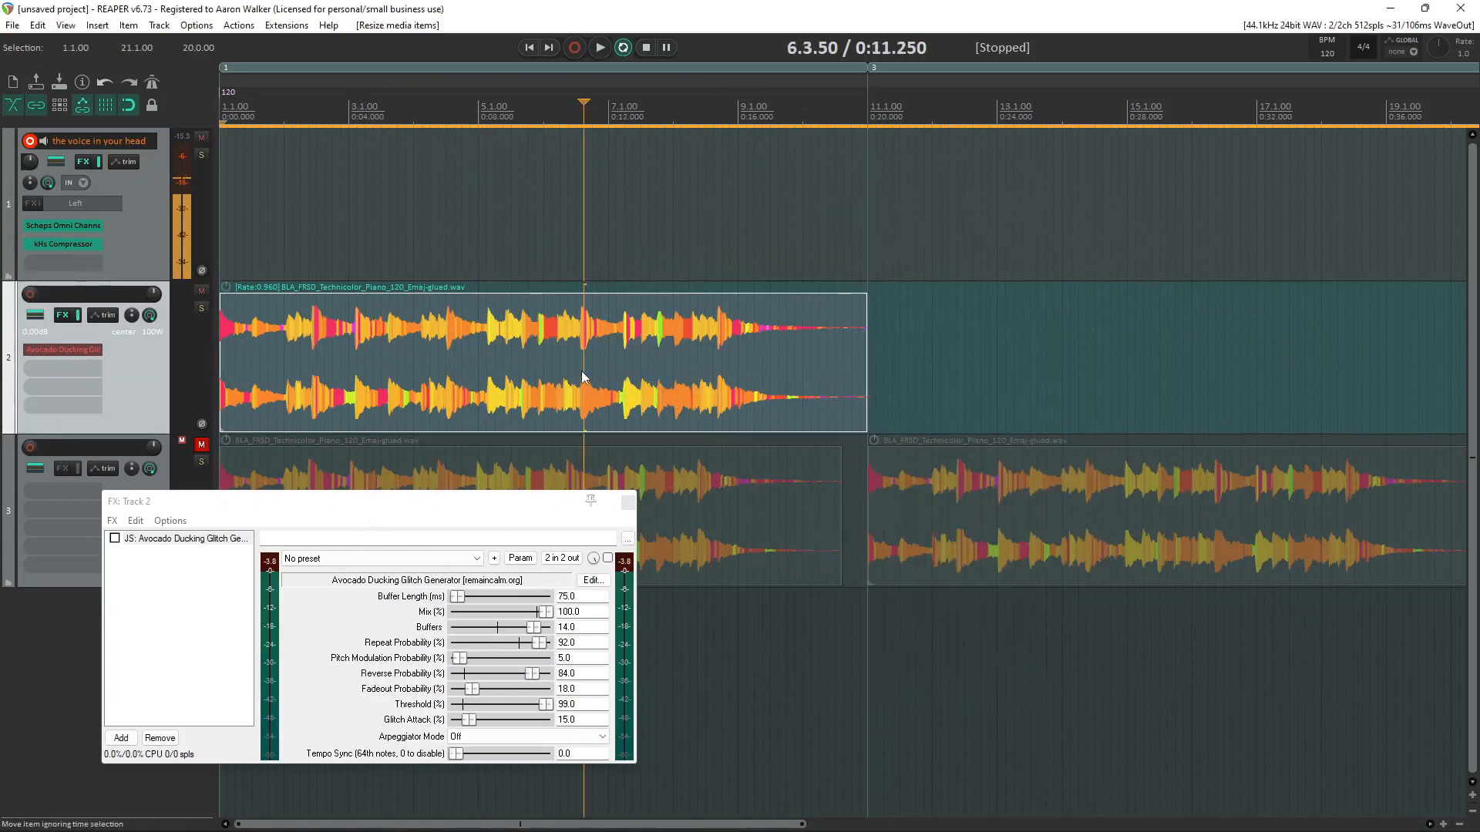
key(shift+slash)
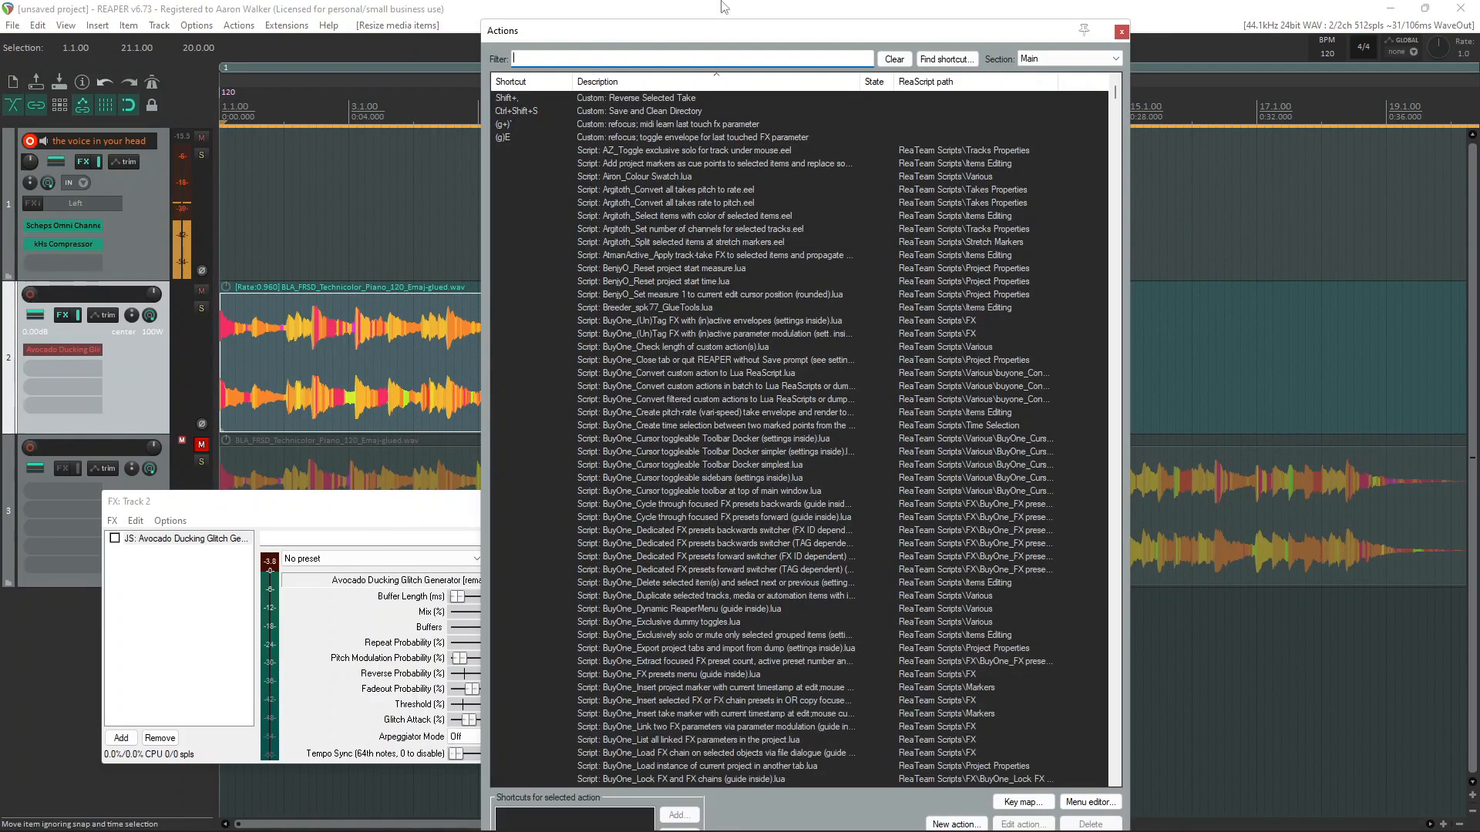
click(946, 59)
key(ctrl+i)
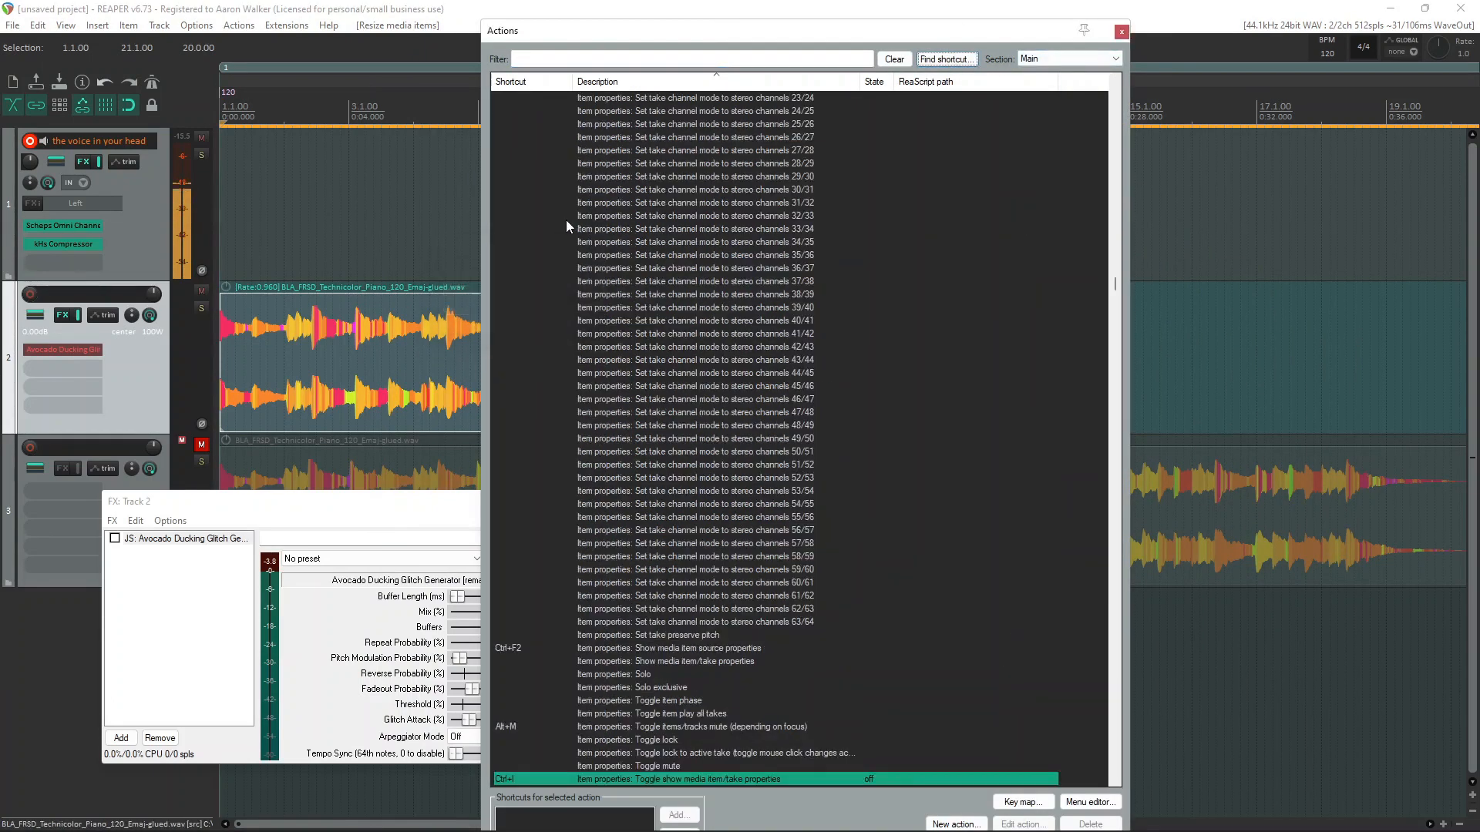
scroll(798, 500, down, 4)
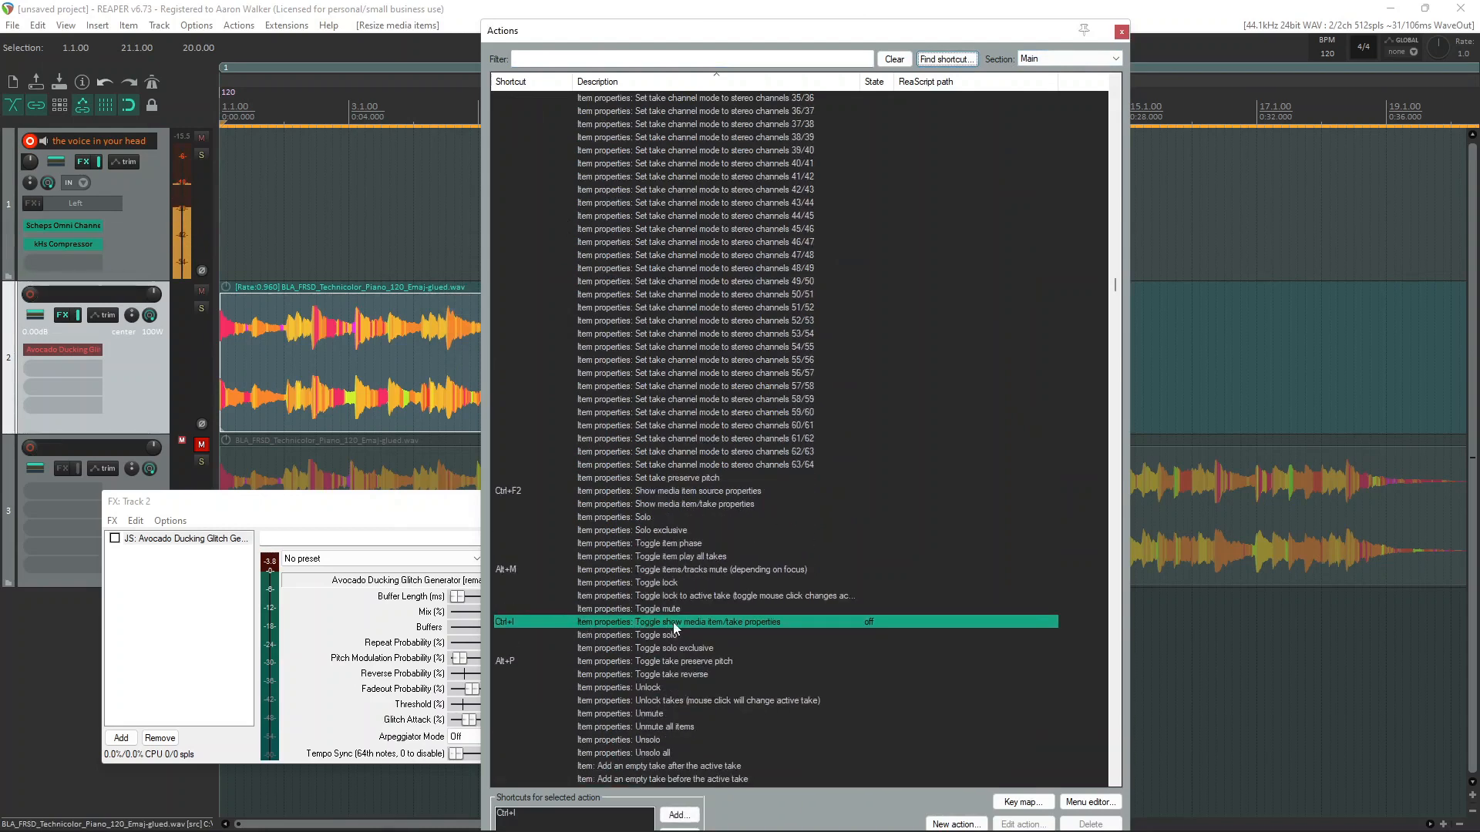
click(1121, 32)
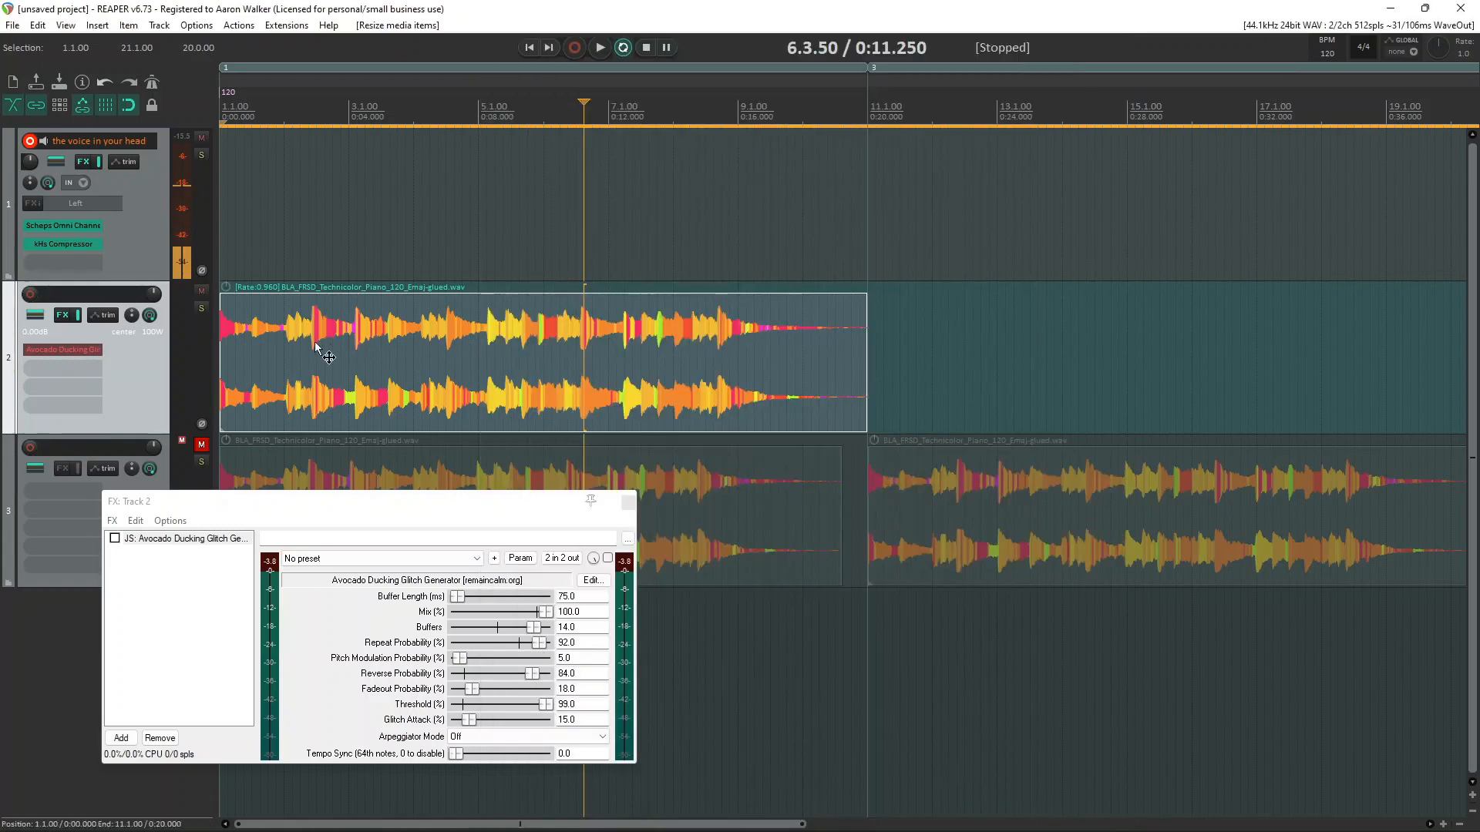
Step: Review the available pitch shift/time stretch modes in the piano loop's item properties without changing the project default
key(ctrl+i)
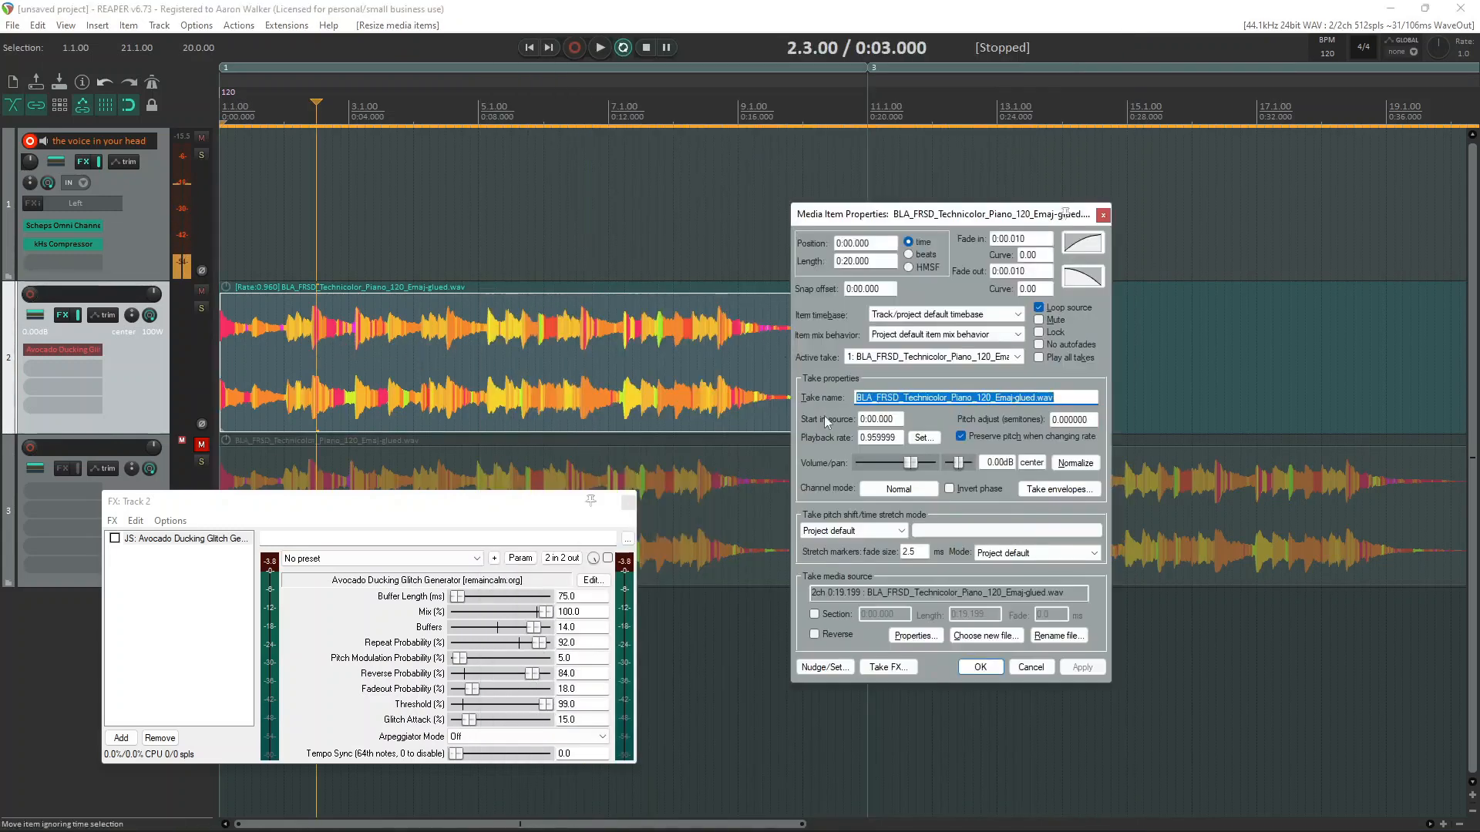
click(857, 531)
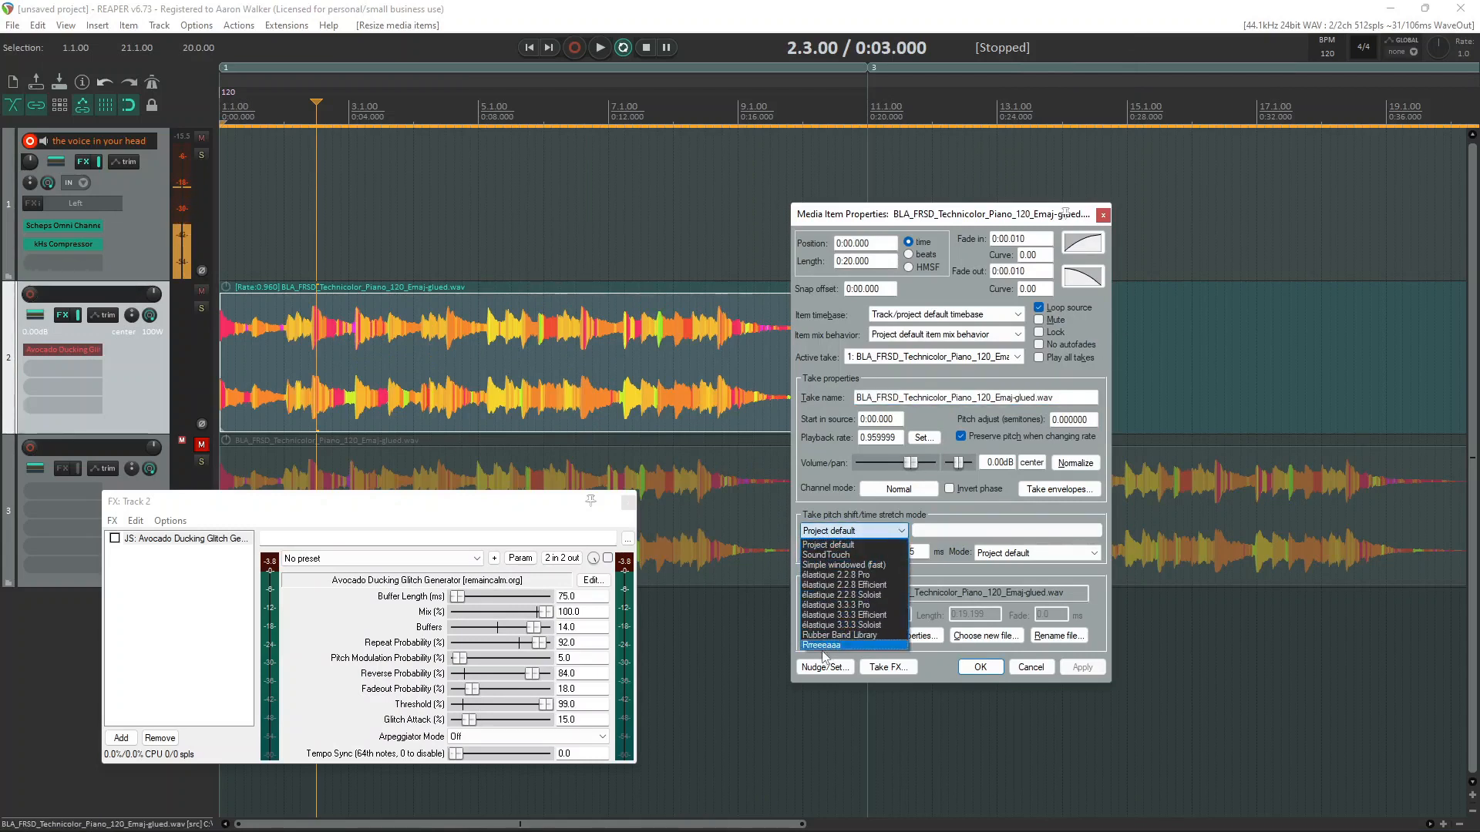
click(1104, 216)
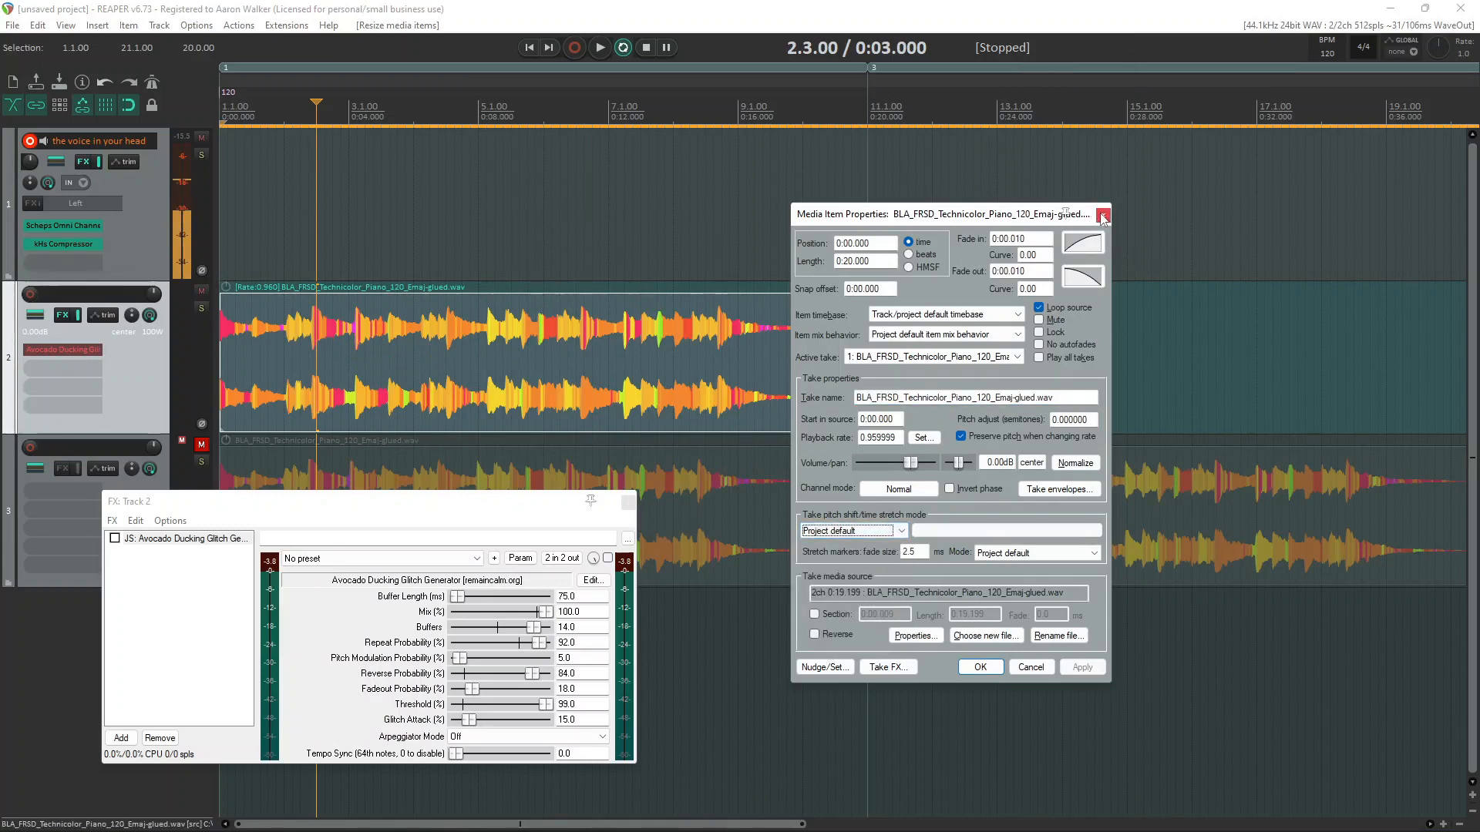
click(1102, 216)
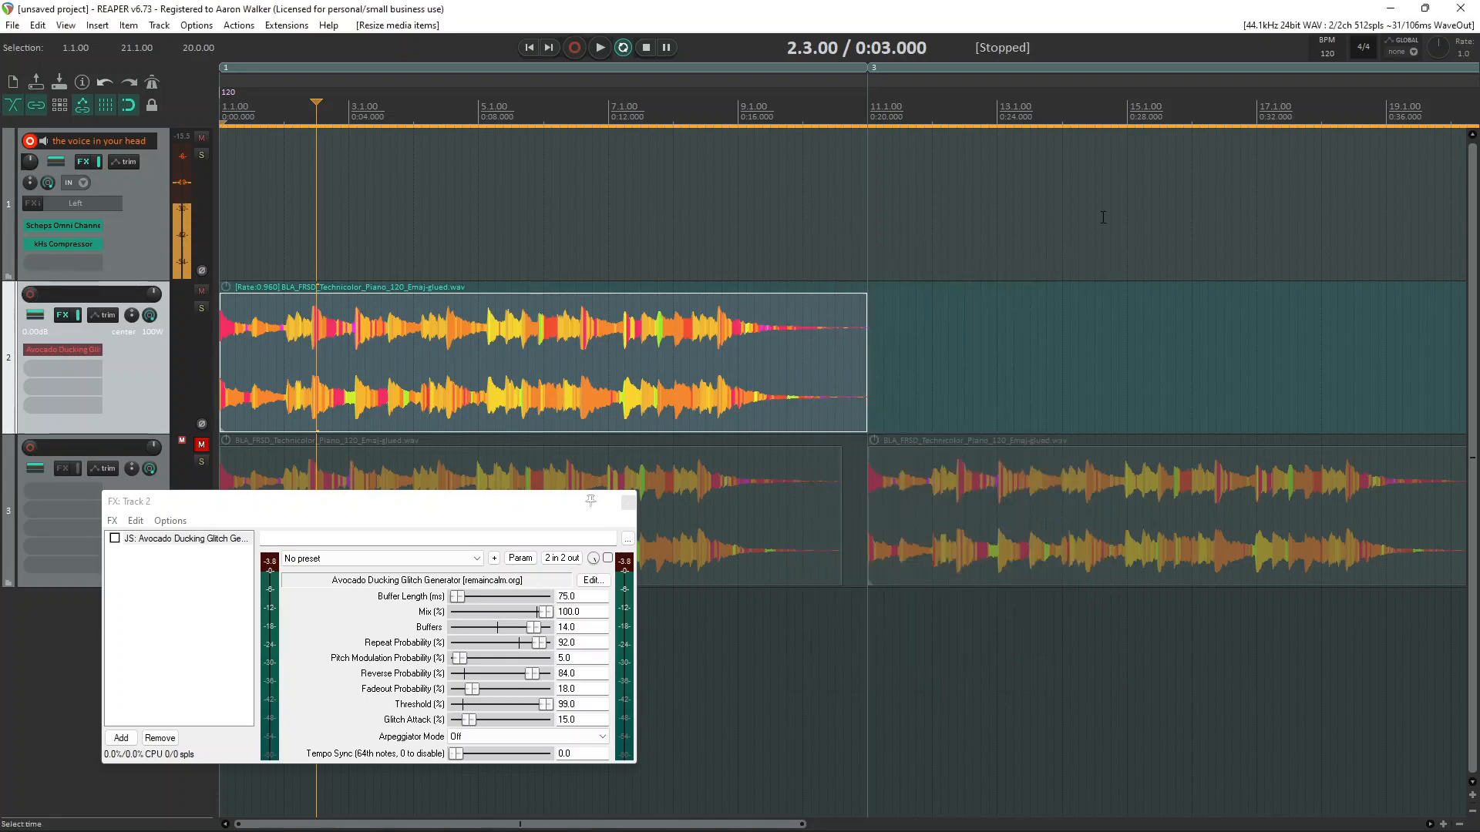
Step: Time-stretch the piano loop on track 2 to a rate of about 0.463 and audition it from 3.3.00
scroll(885, 397, up, 3)
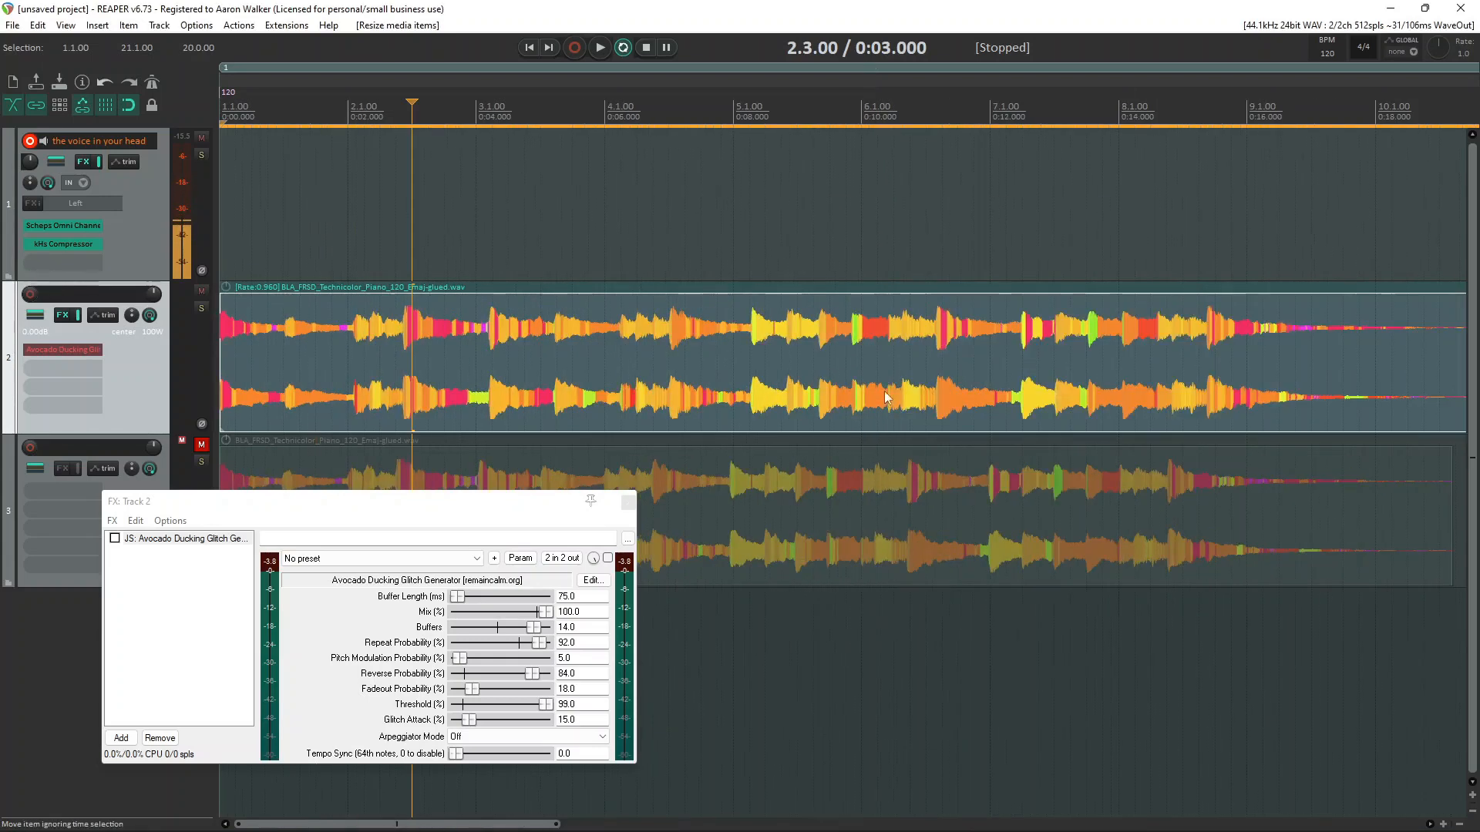
scroll(627, 356, down, 4)
drag(681, 351, 1179, 359)
click(334, 343)
key(space)
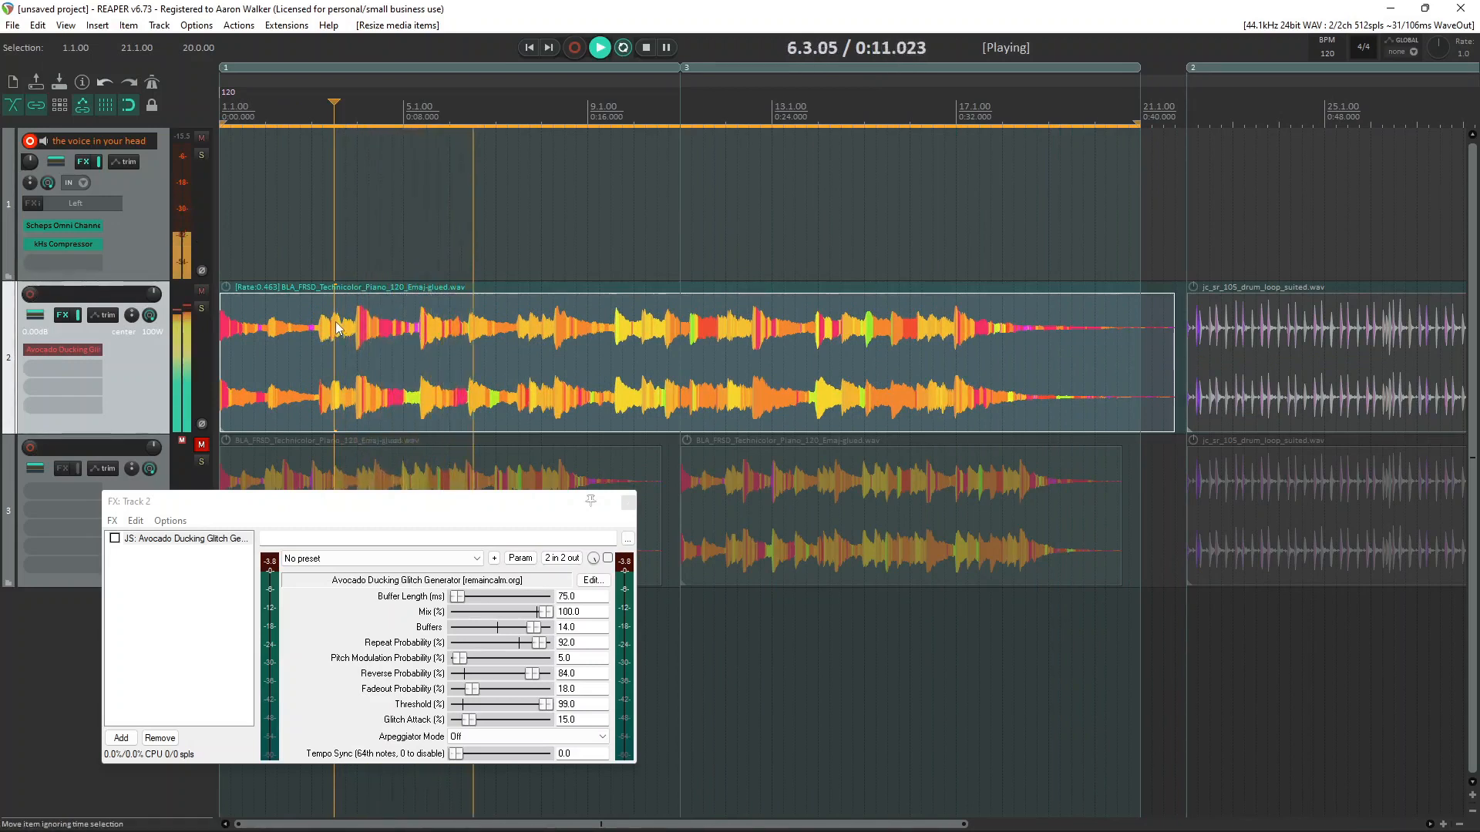
key(space)
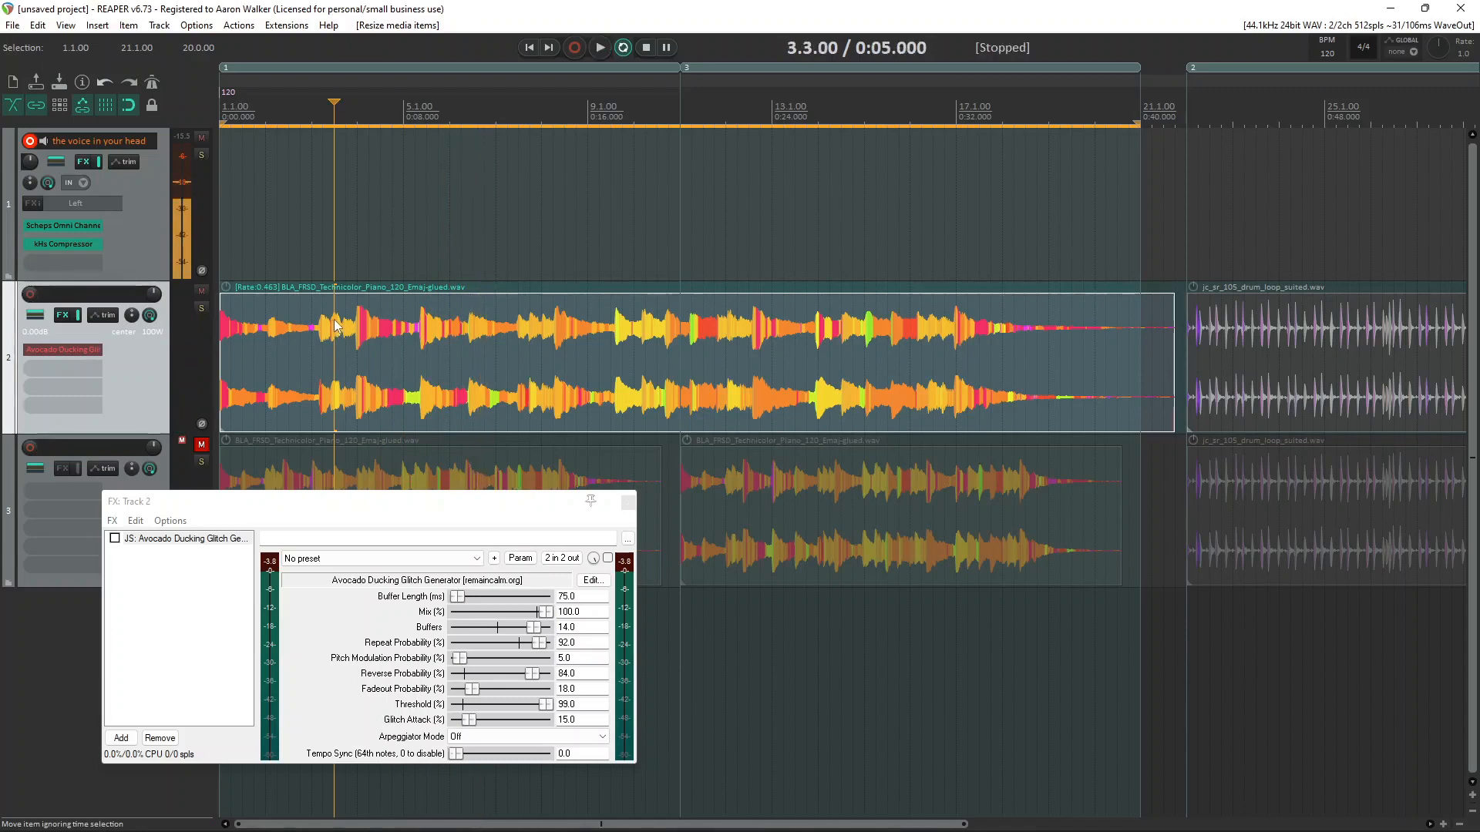
Step: Turn off pitch preservation for the stretched piano loop on track 2
scroll(584, 336, up, 8)
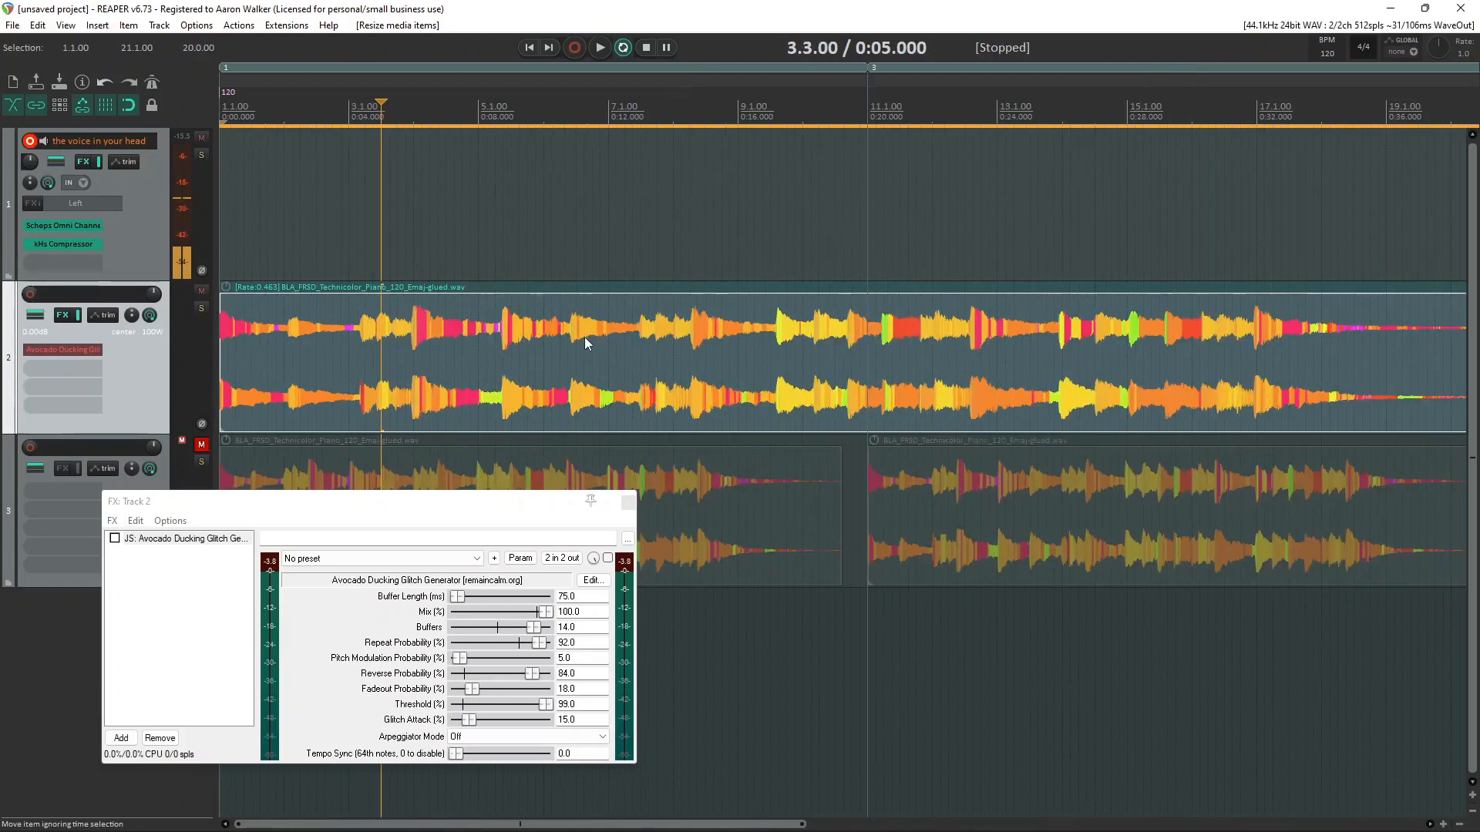
scroll(585, 338, down, 8)
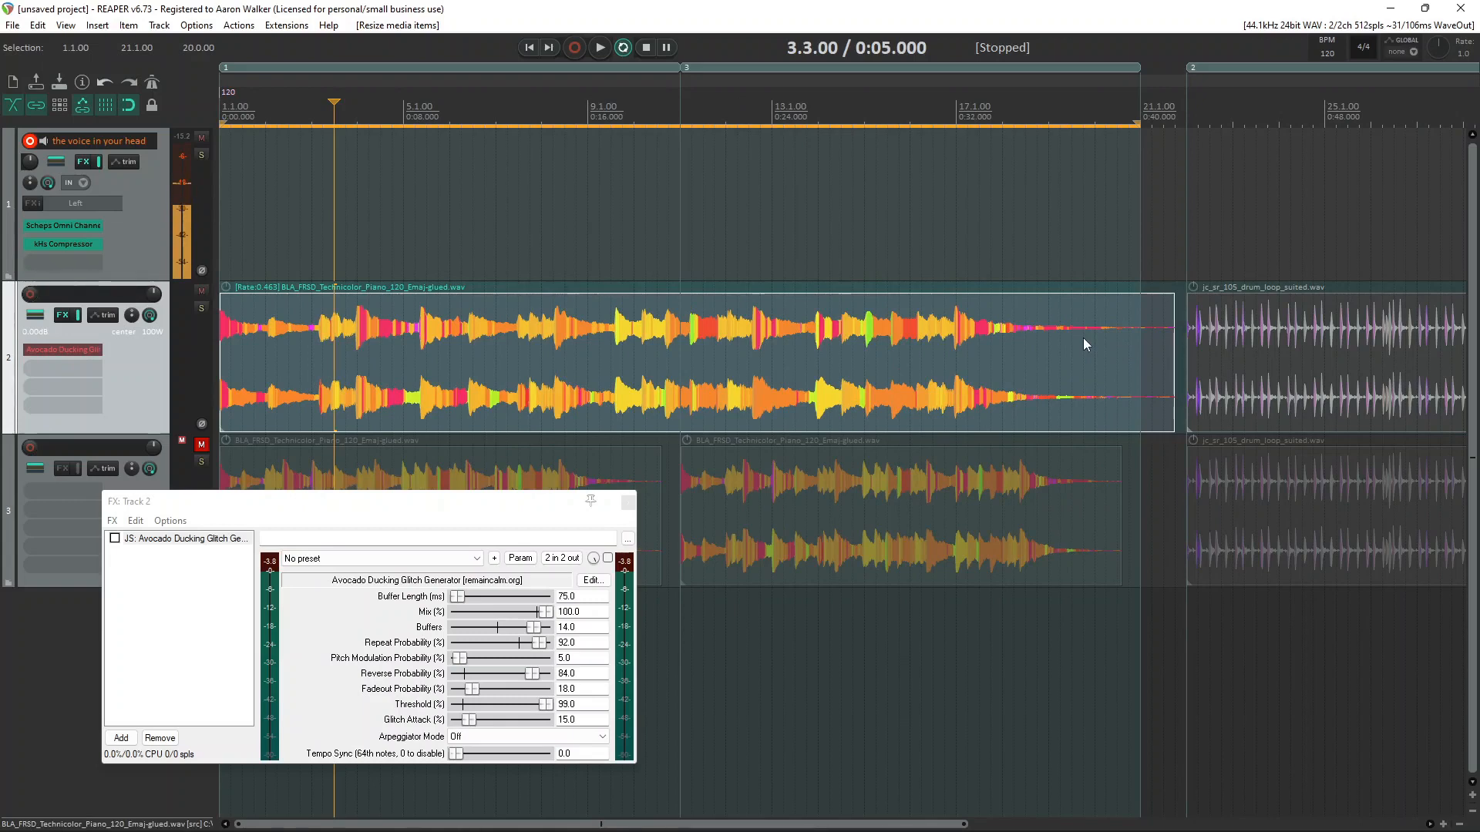
key(p)
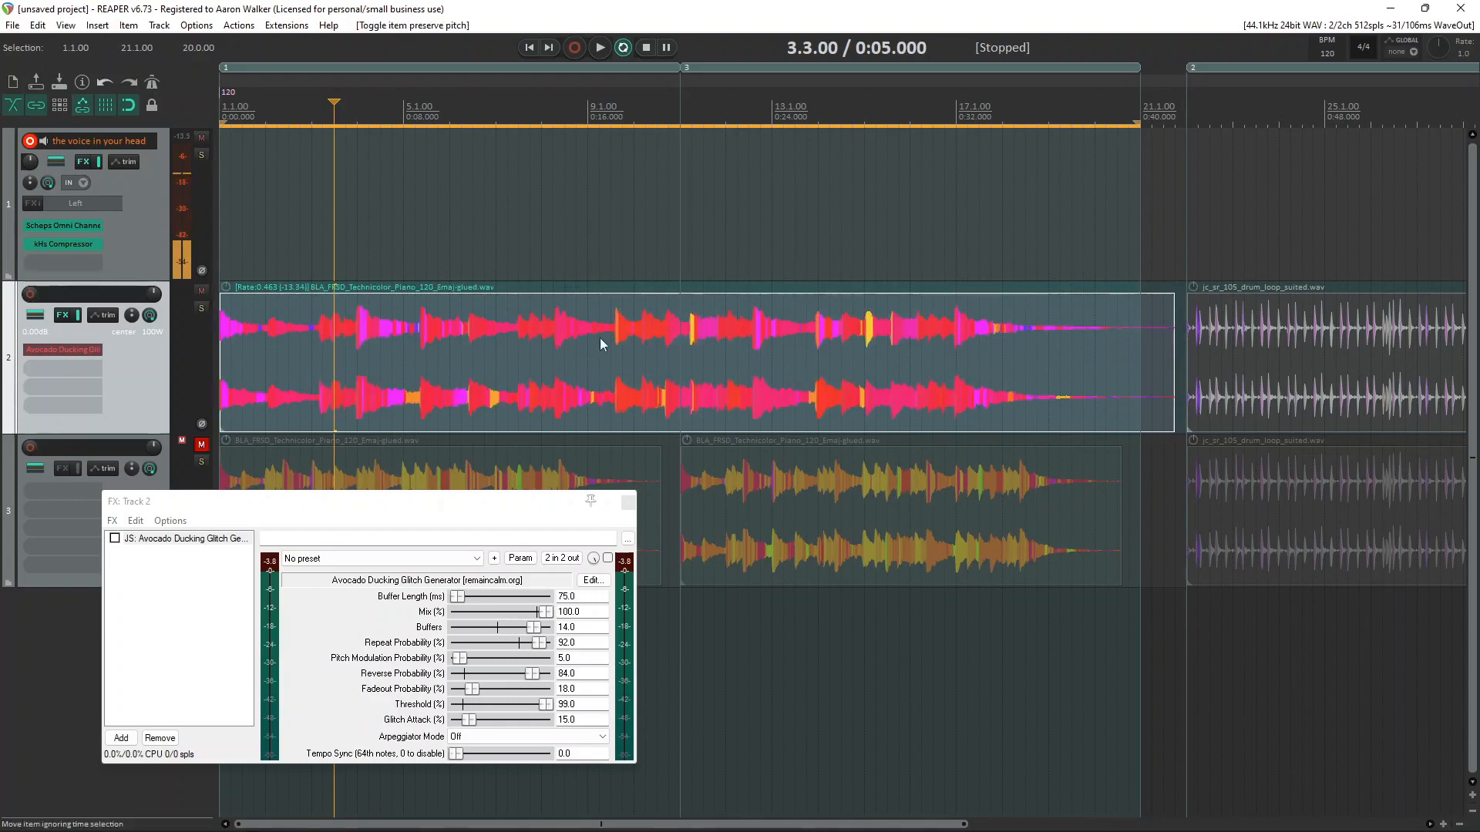
Step: Look up the action assigned to the Alt+P shortcut in the Actions list
scroll(531, 359, up, 3)
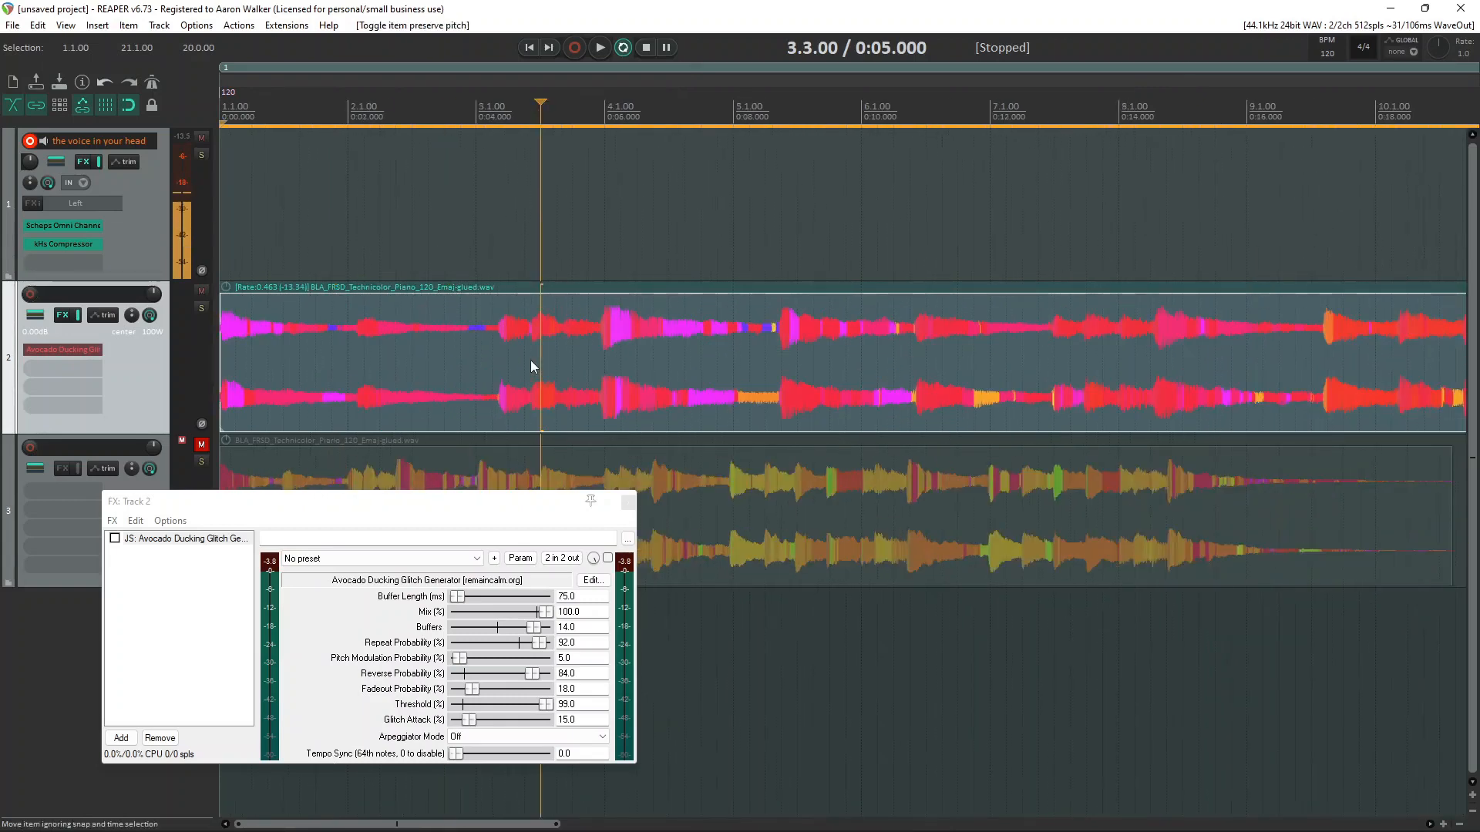
key(question)
click(929, 61)
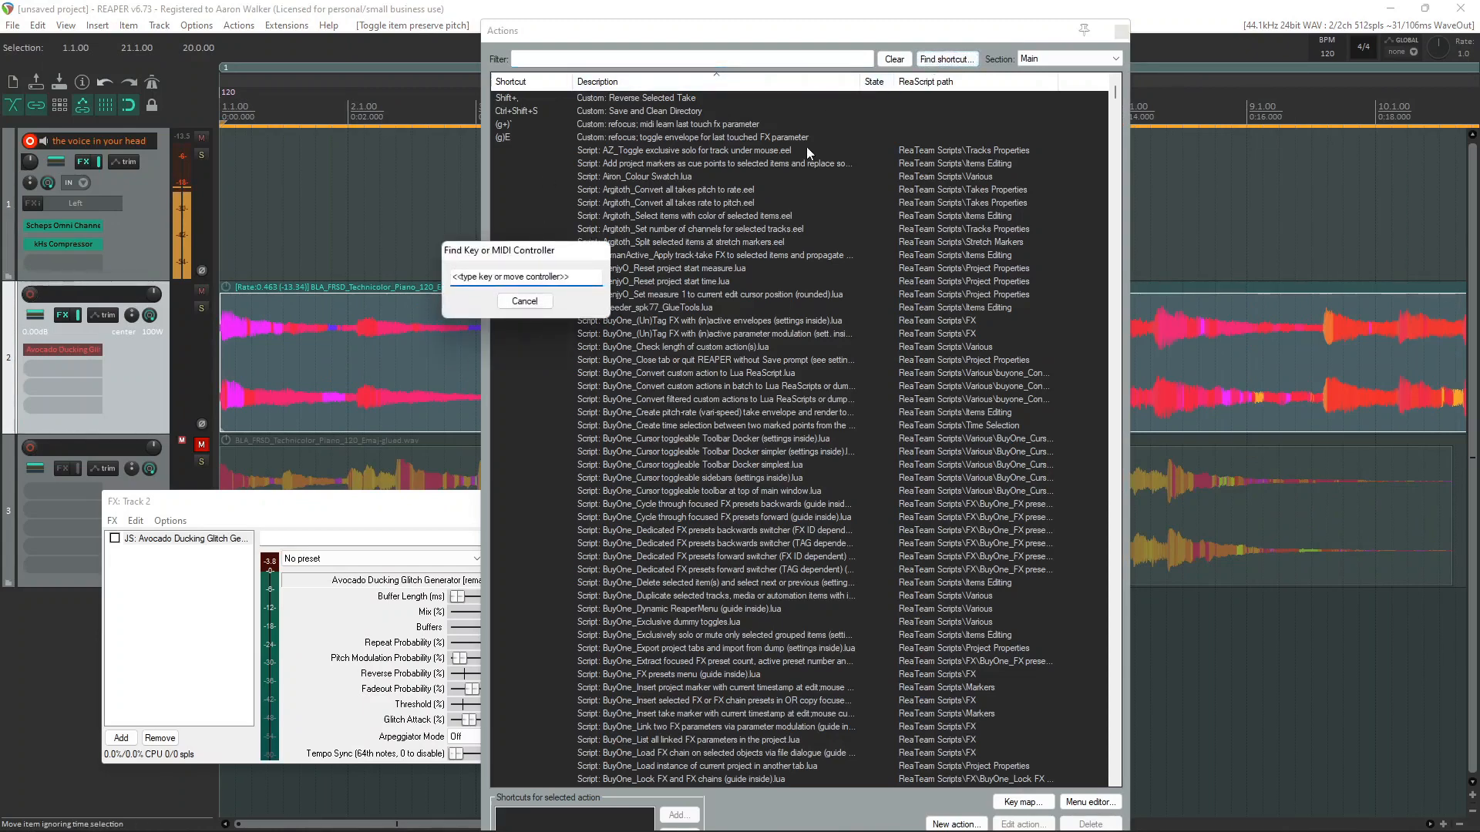
key(alt+p)
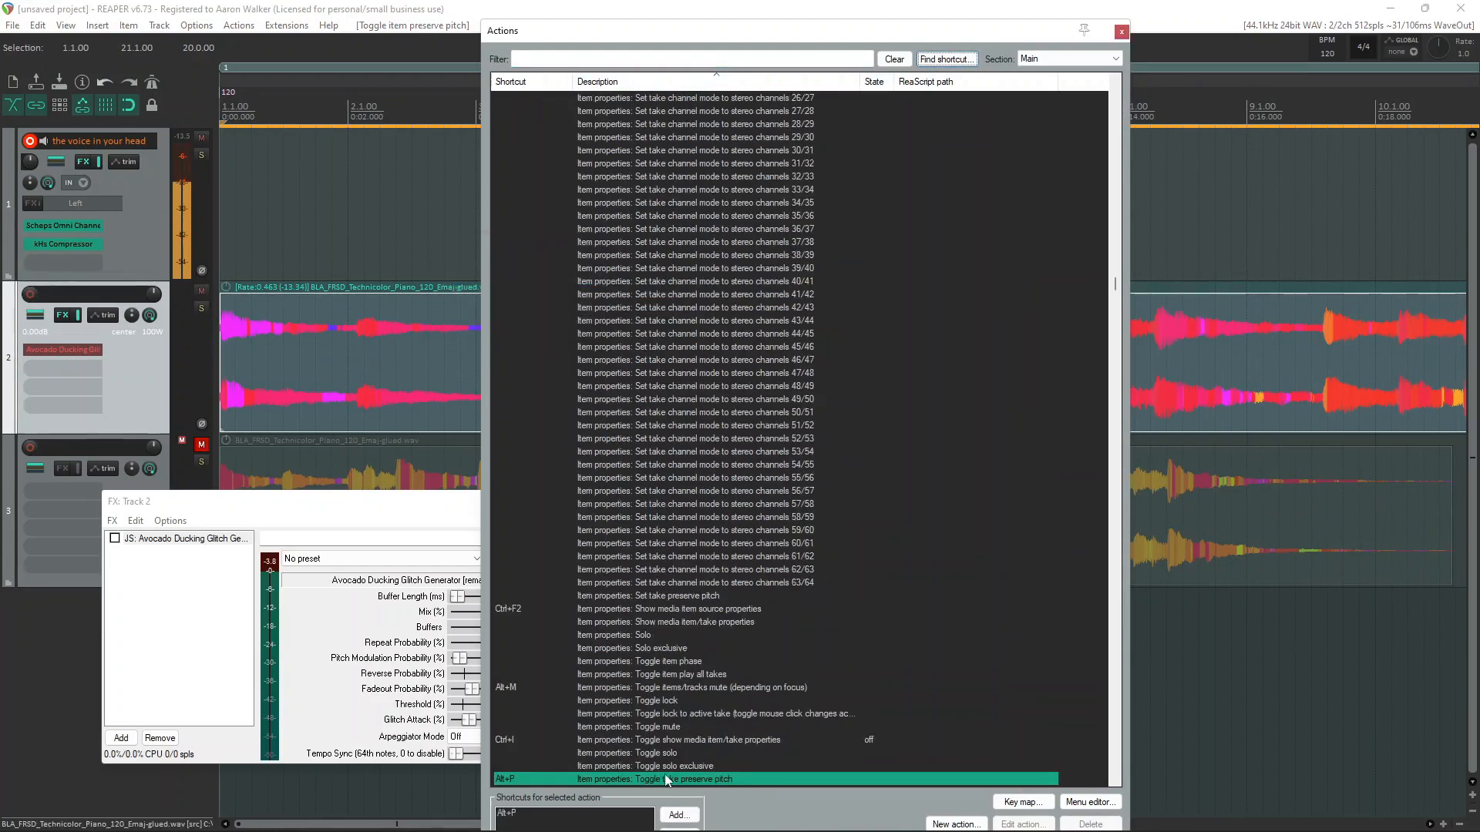
click(1122, 33)
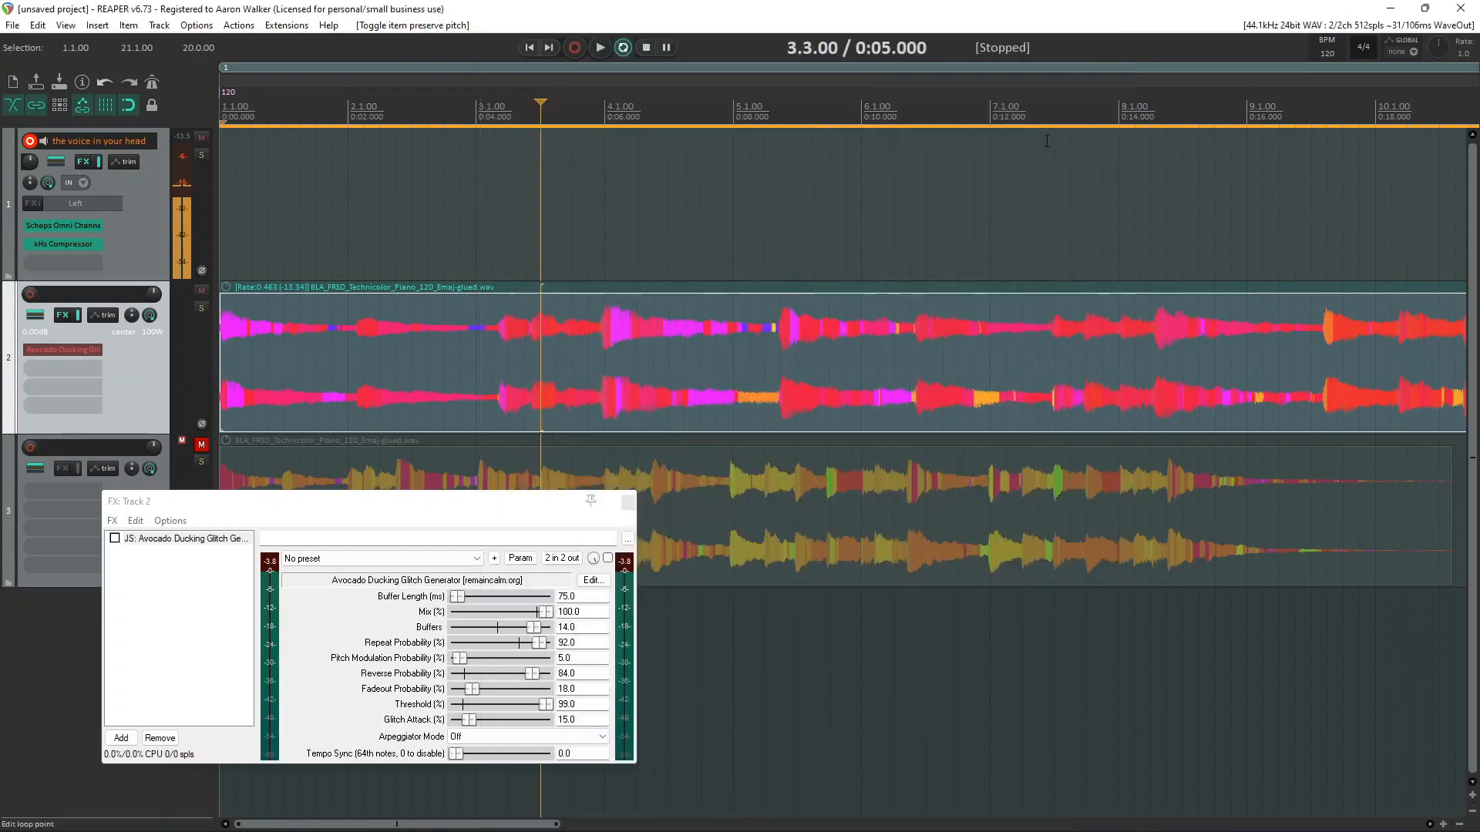
Step: Audition the slowed, pitch-lowered piano loop on track 2 from 3.3.00
scroll(844, 373, down, 4)
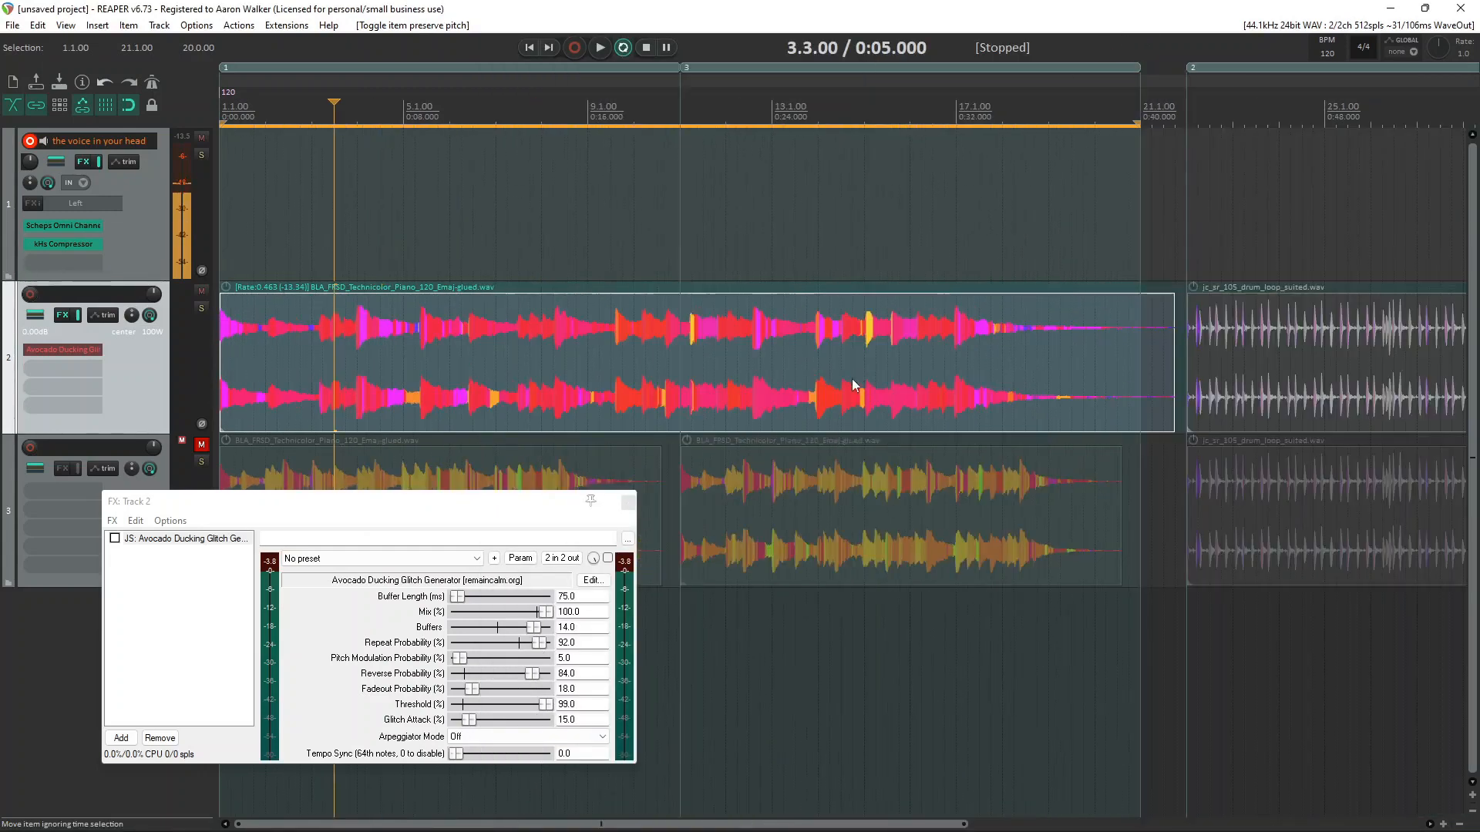
key(space)
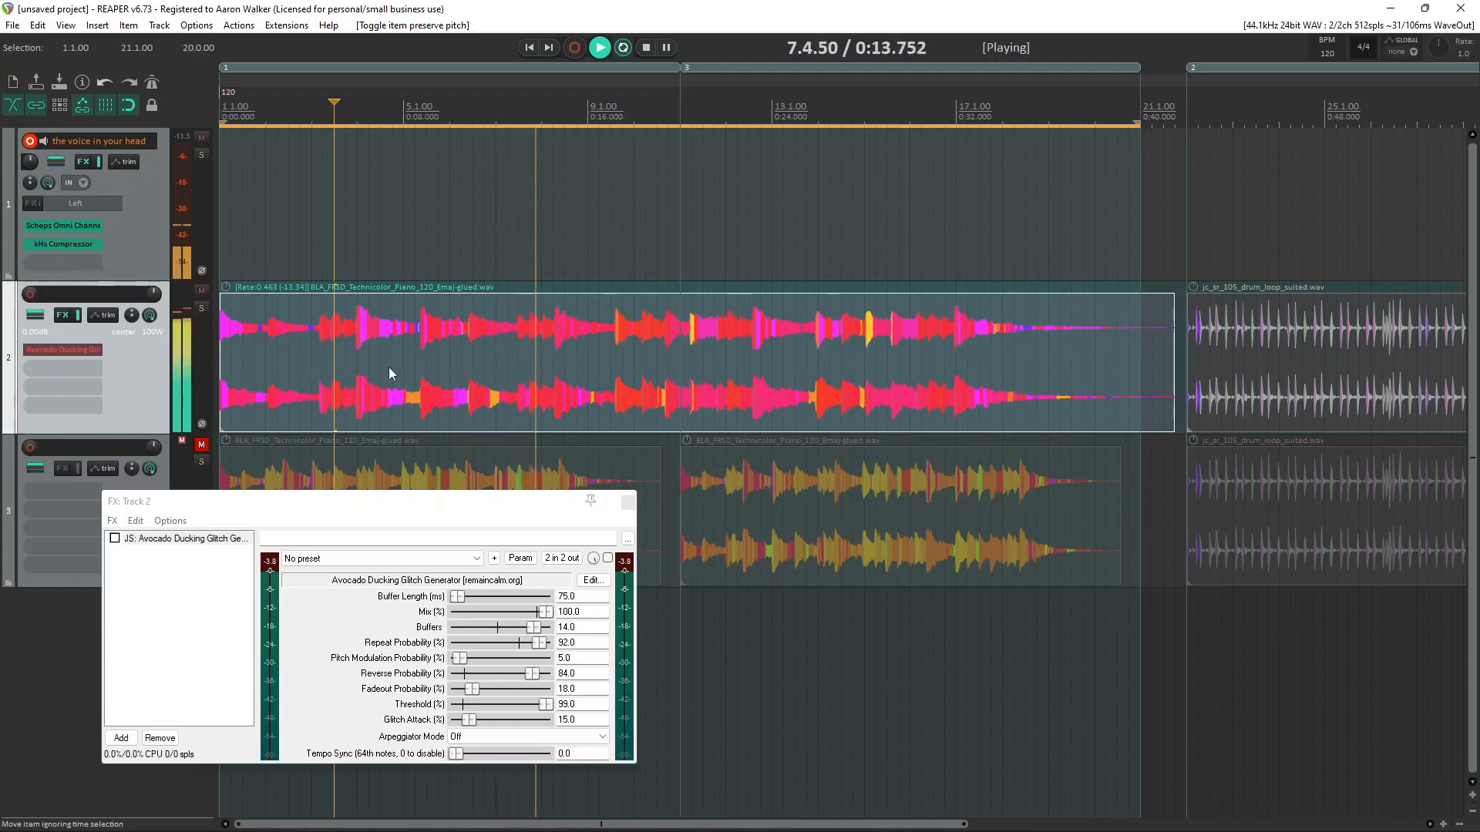
key(space)
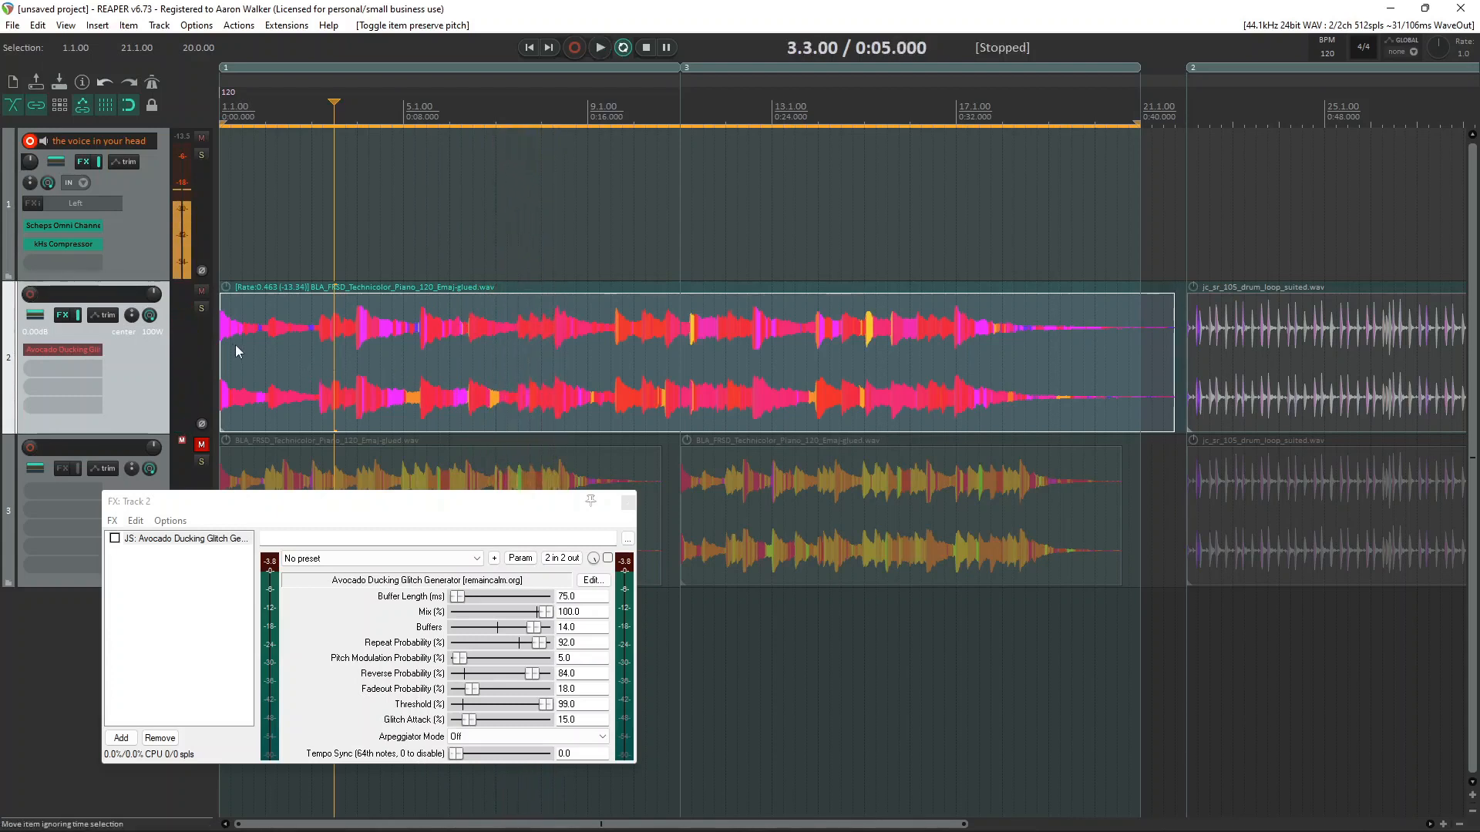
Step: Return the playhead to the project start and add the ReaVerbate effect to track 2
key(Home)
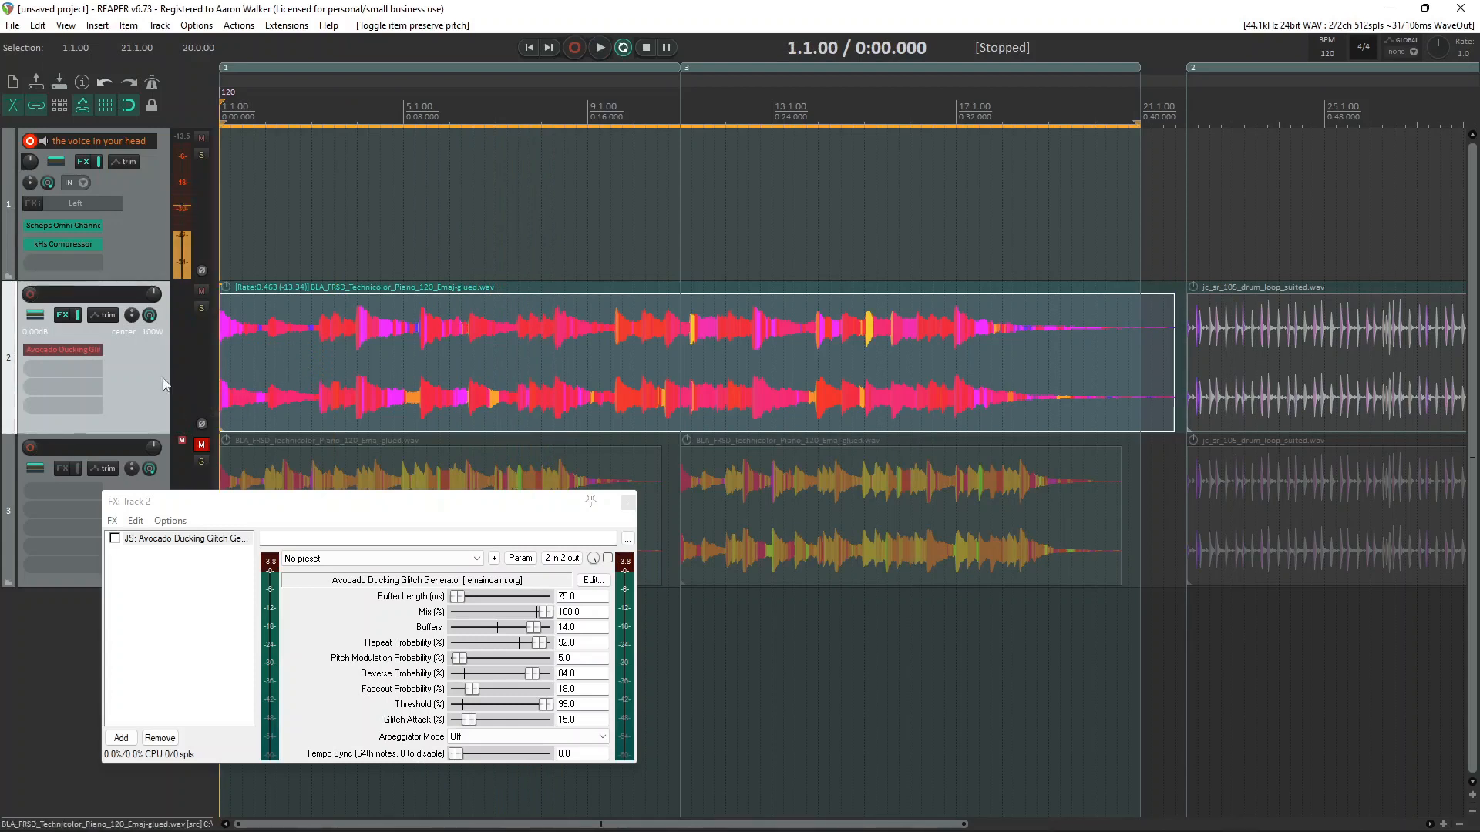
double_click(90, 371)
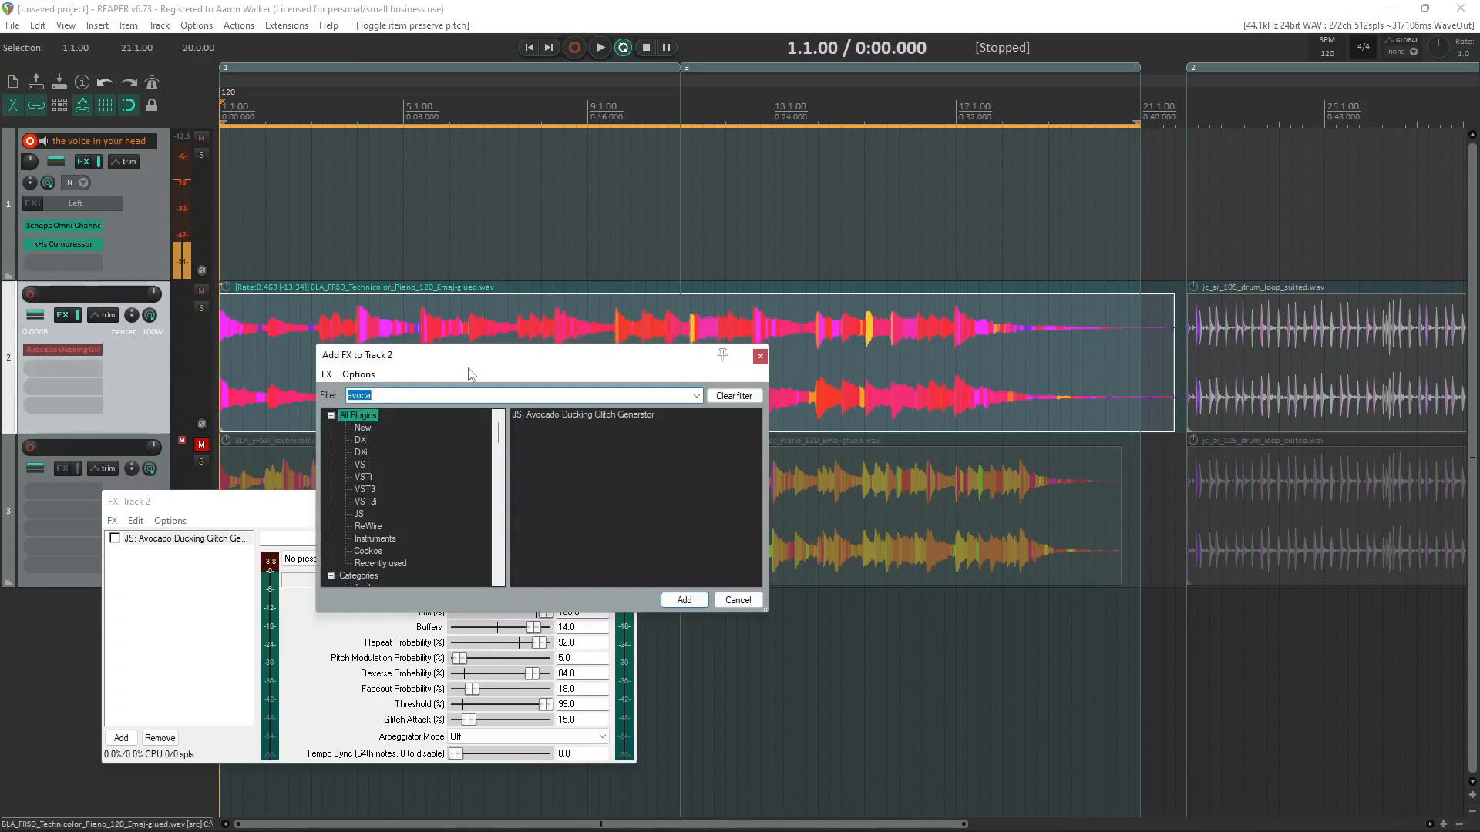
text(reaverb)
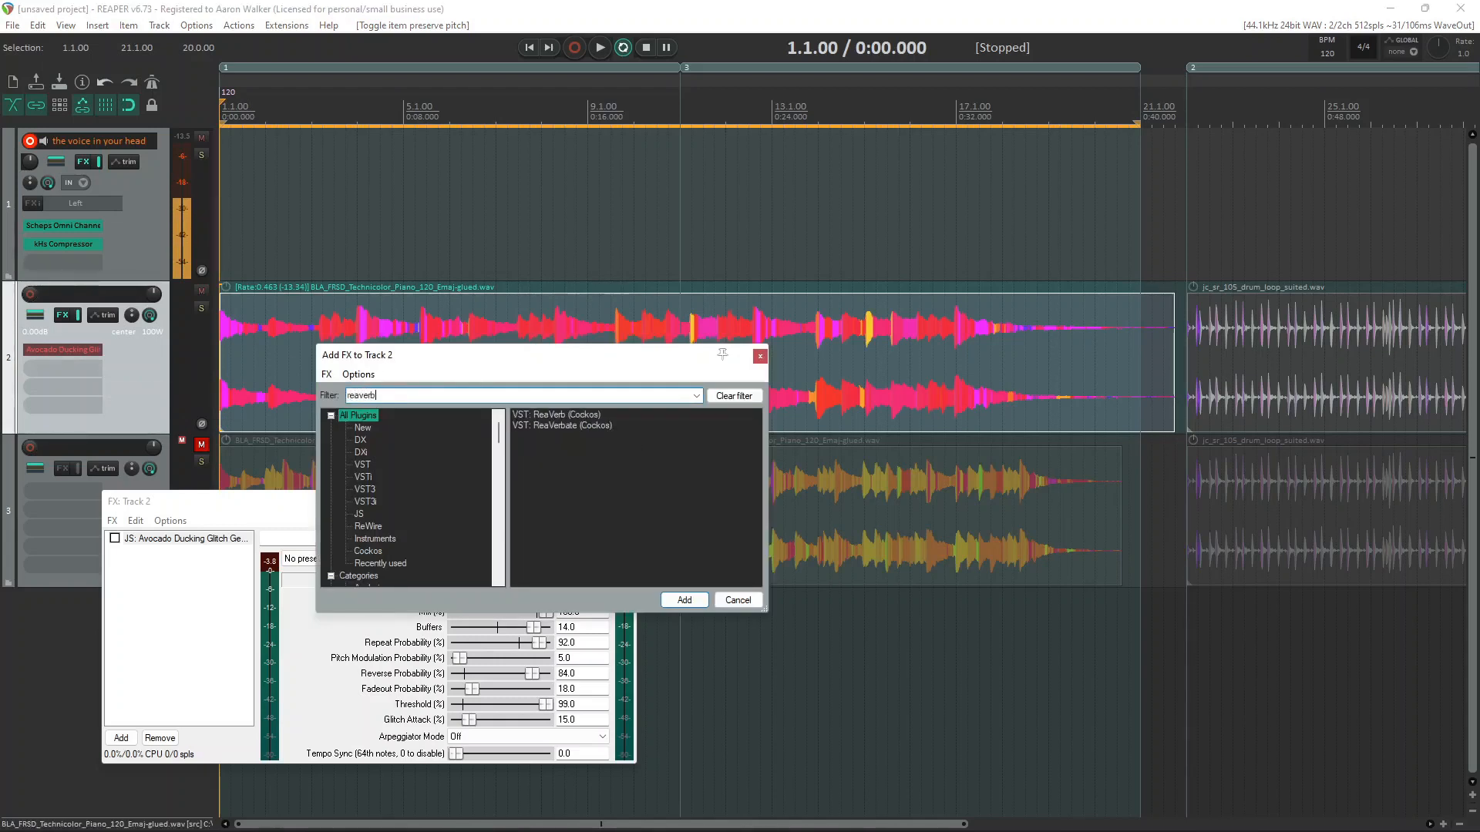
double_click(555, 426)
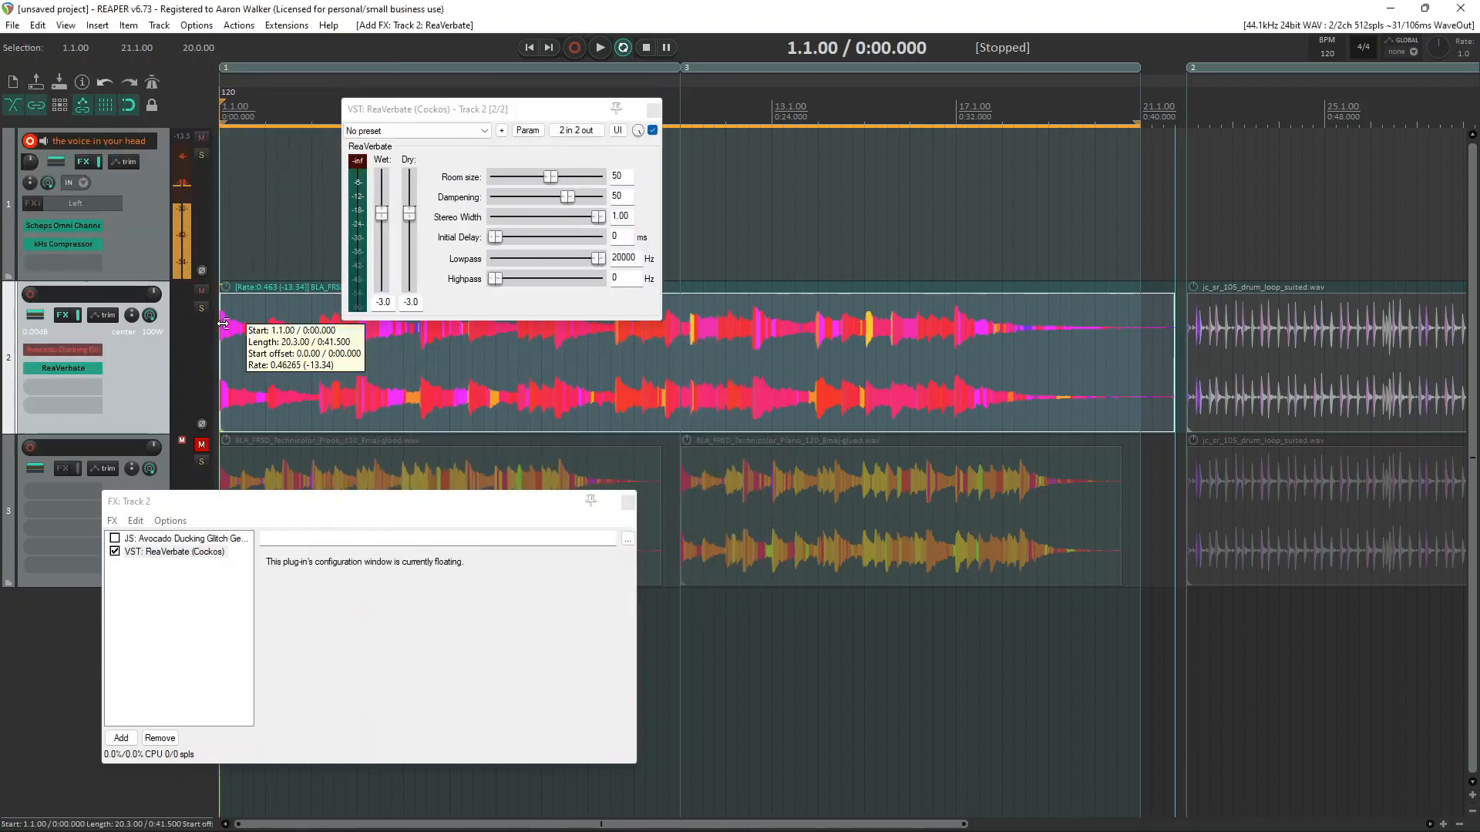
Step: During playback, set ReaVerbate's wet level to +6.7 and its dry level to -93.5
key(space)
drag(409, 214, 379, 195)
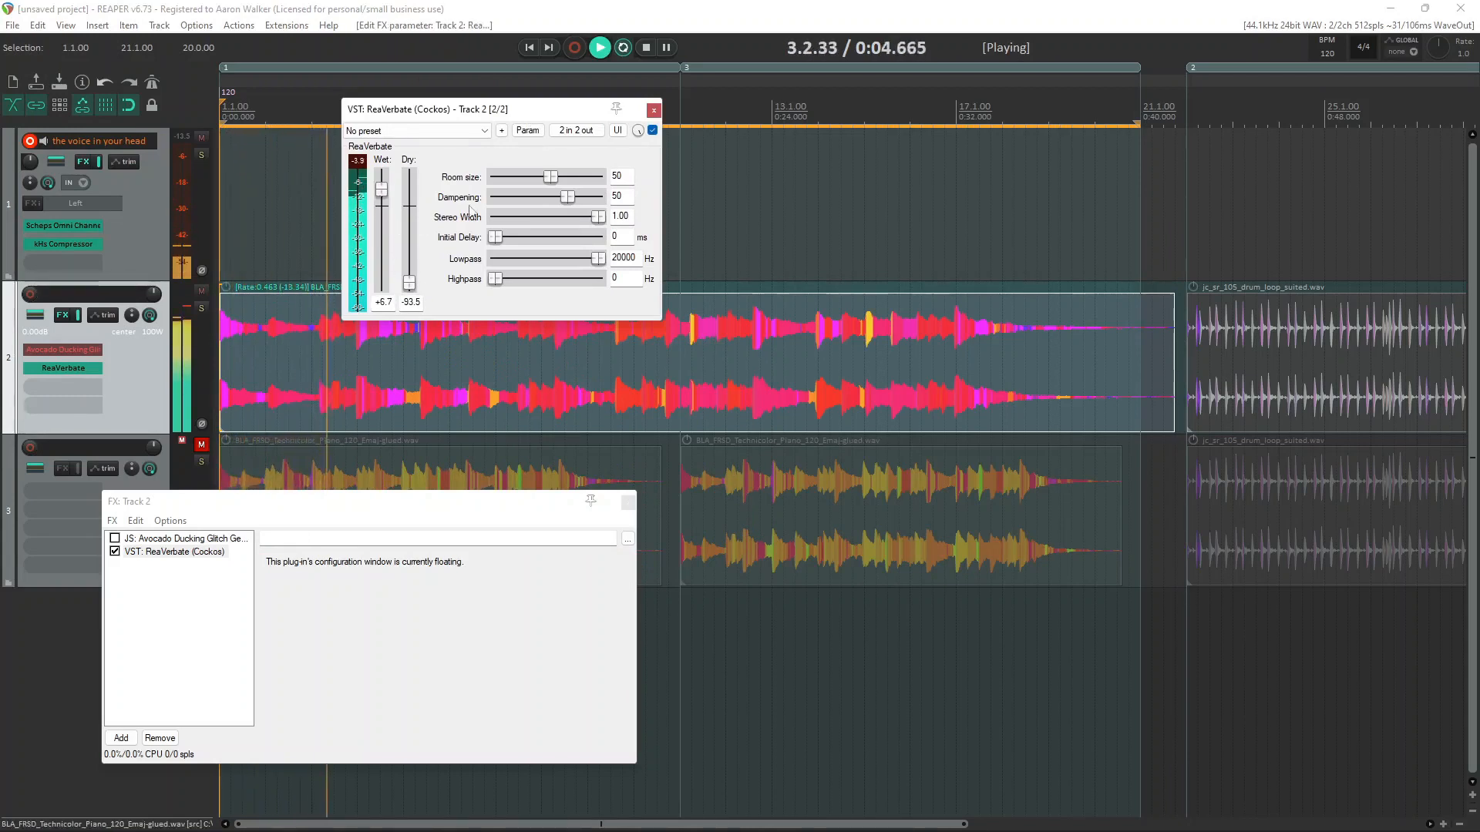
key(space)
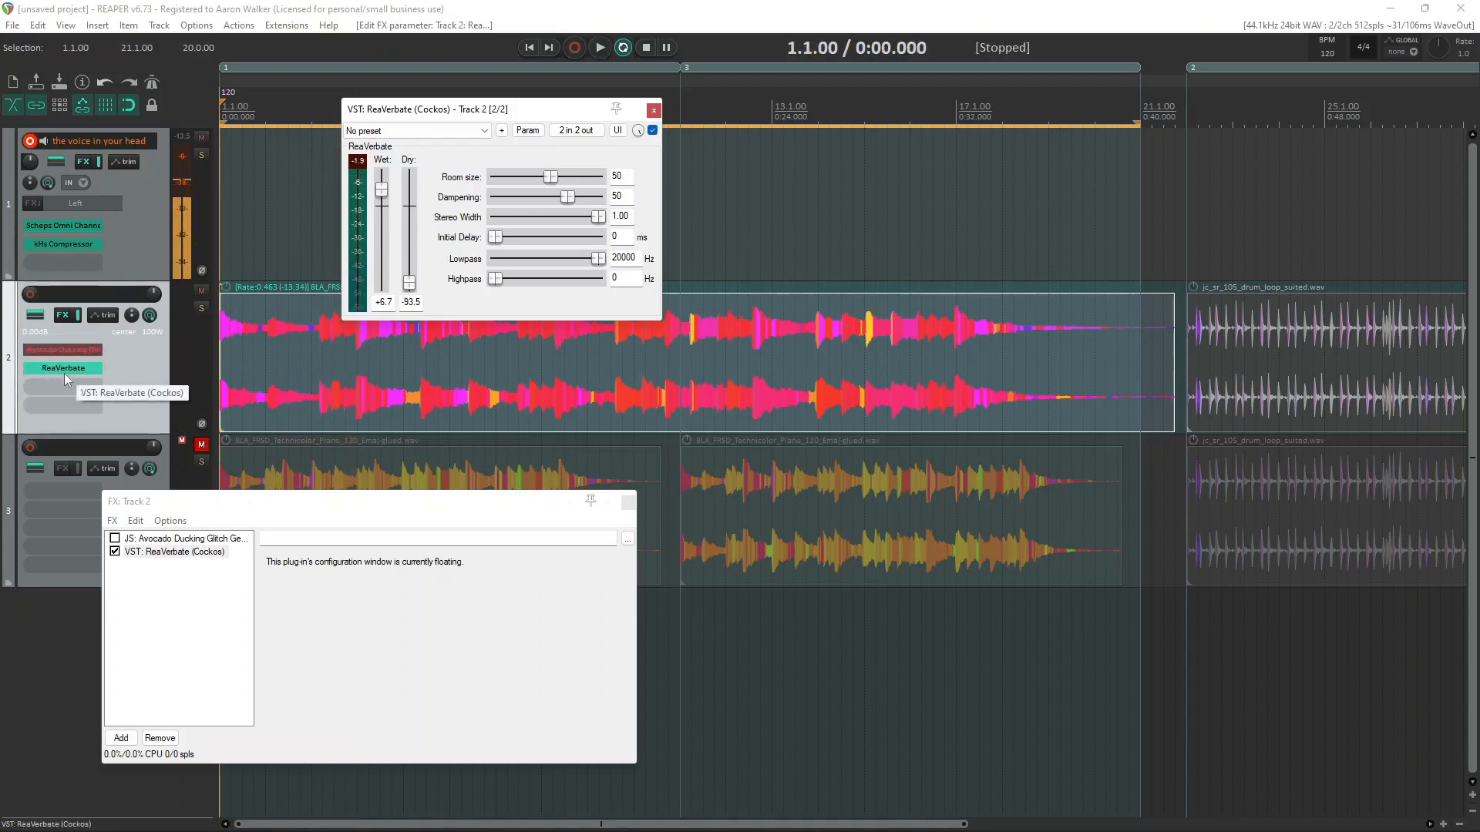
Step: Duplicate ReaVerbate twice on track 2, audition the stacked reverbs, and close the floating ReaVerbate window
drag(63, 372, 63, 404)
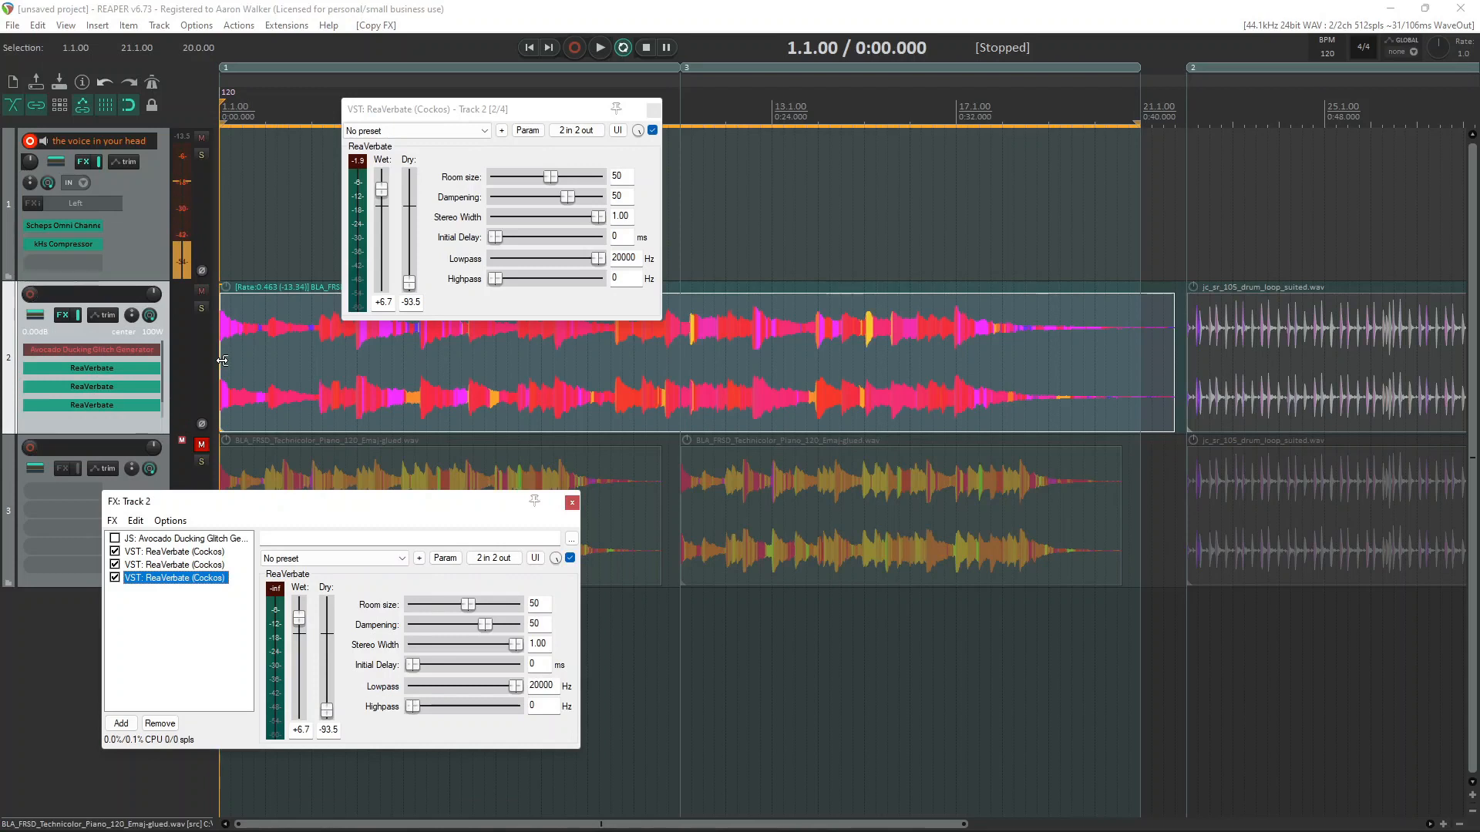
key(space)
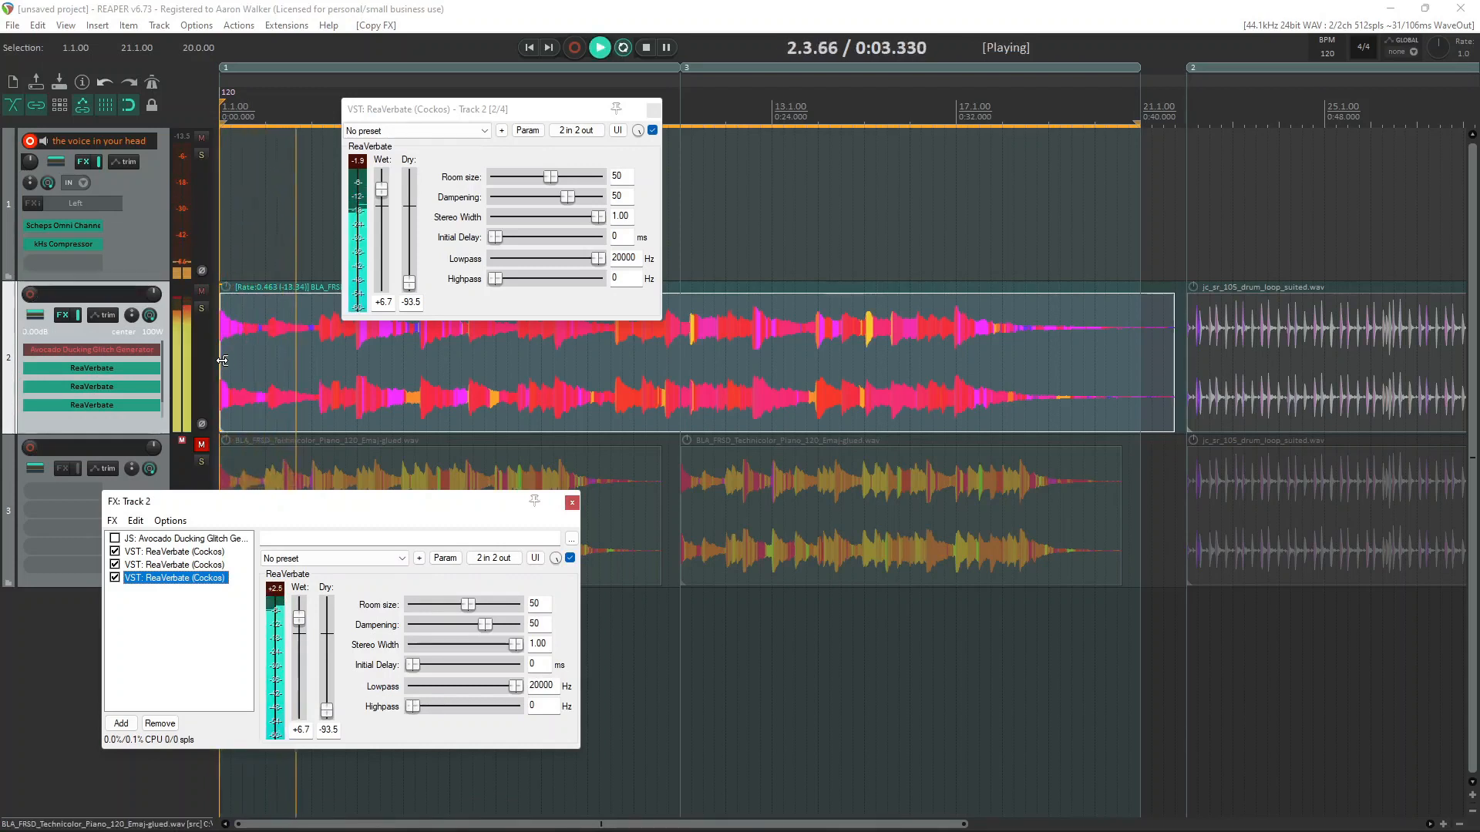
key(space)
click(654, 110)
Step: Remove region 3 and extend region 1 to end at 21.1.00
scroll(617, 97, down, 3)
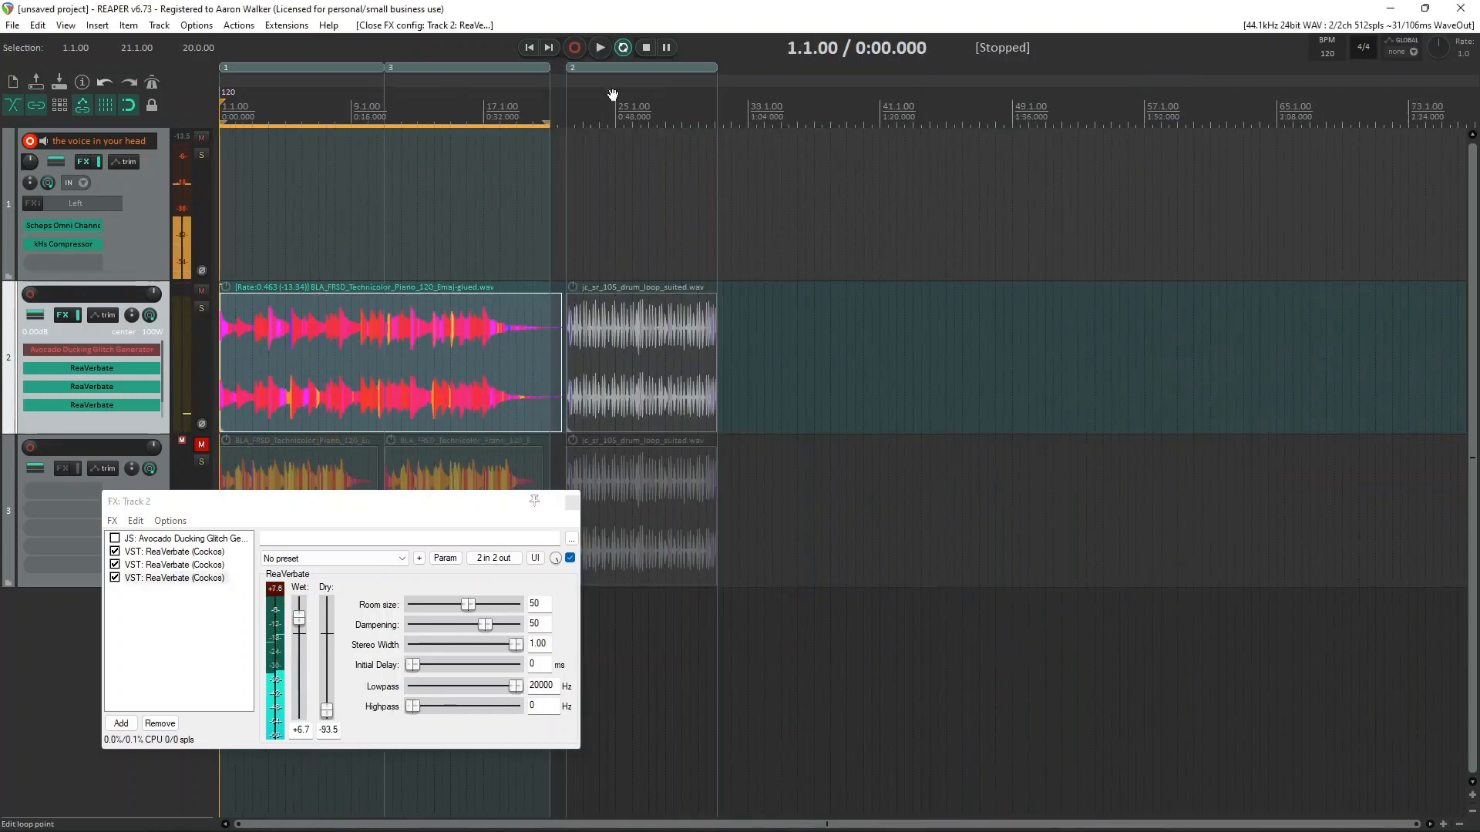
click(389, 70)
right_click(417, 68)
click(529, 135)
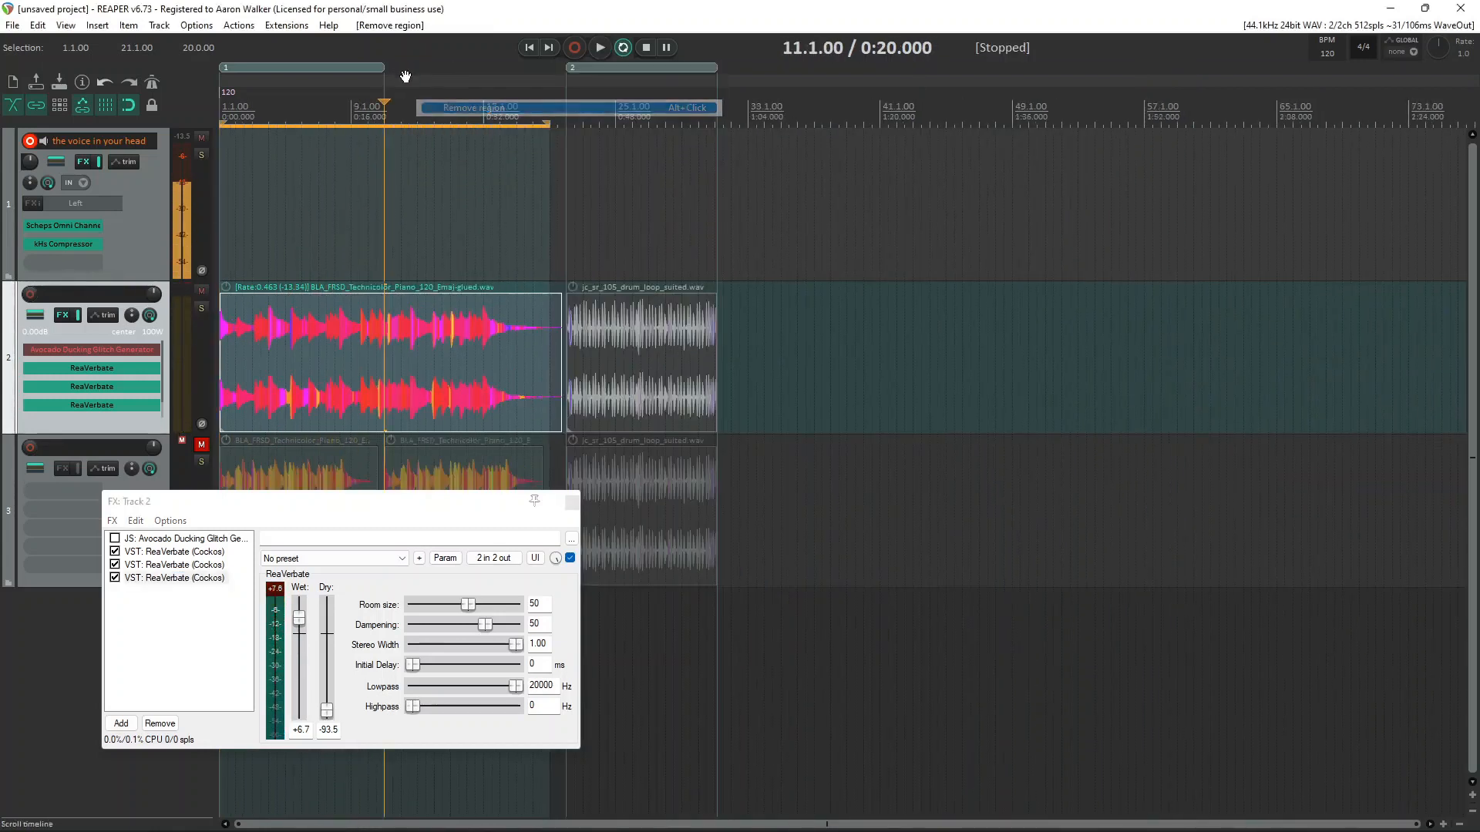
drag(381, 70, 550, 69)
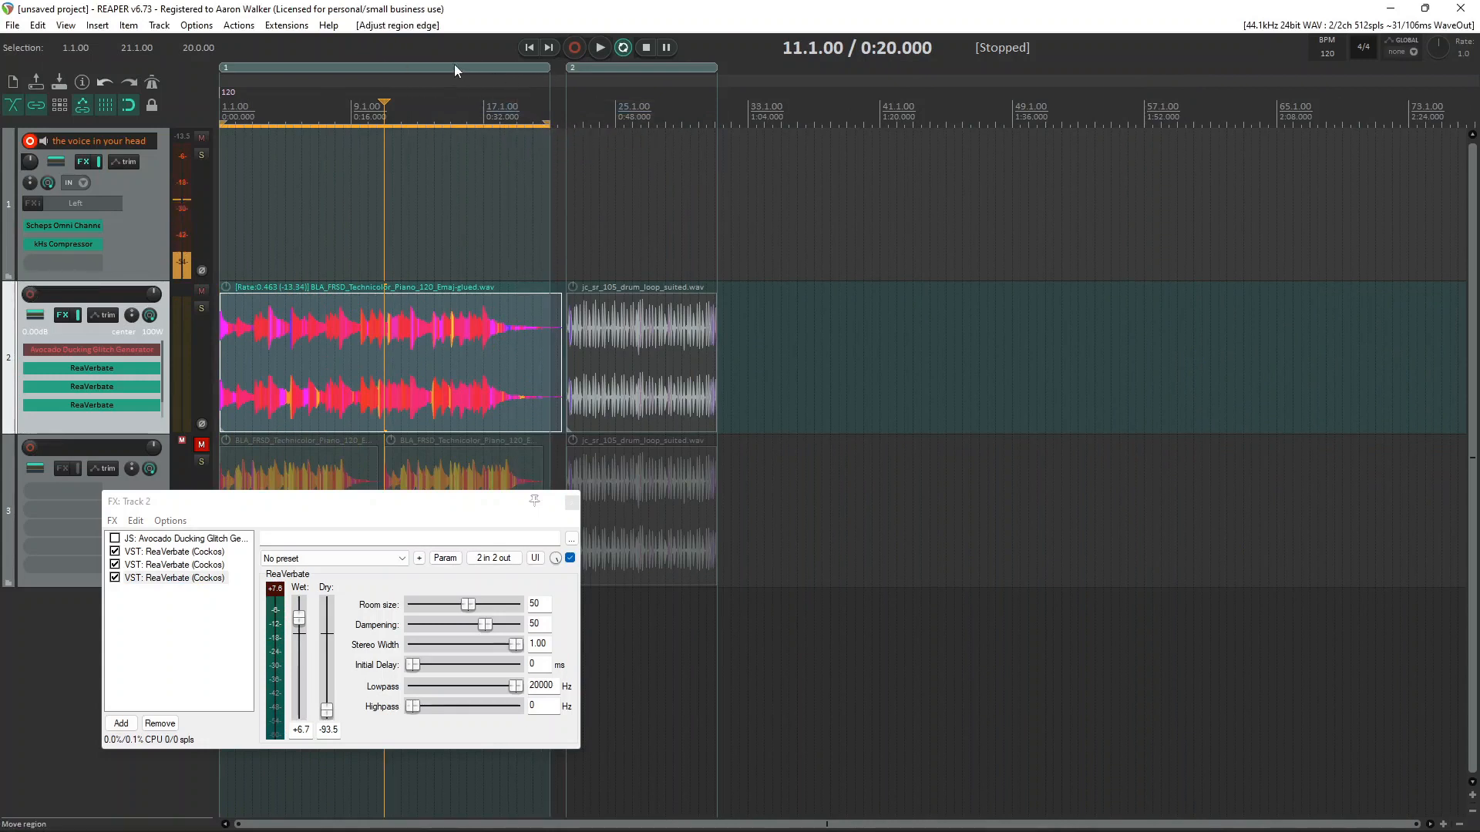
Step: Copy region 1 directly after itself at 21.1.00 and delete the copied piano loop on track 2
drag(455, 63, 538, 69)
click(685, 305)
key(Delete)
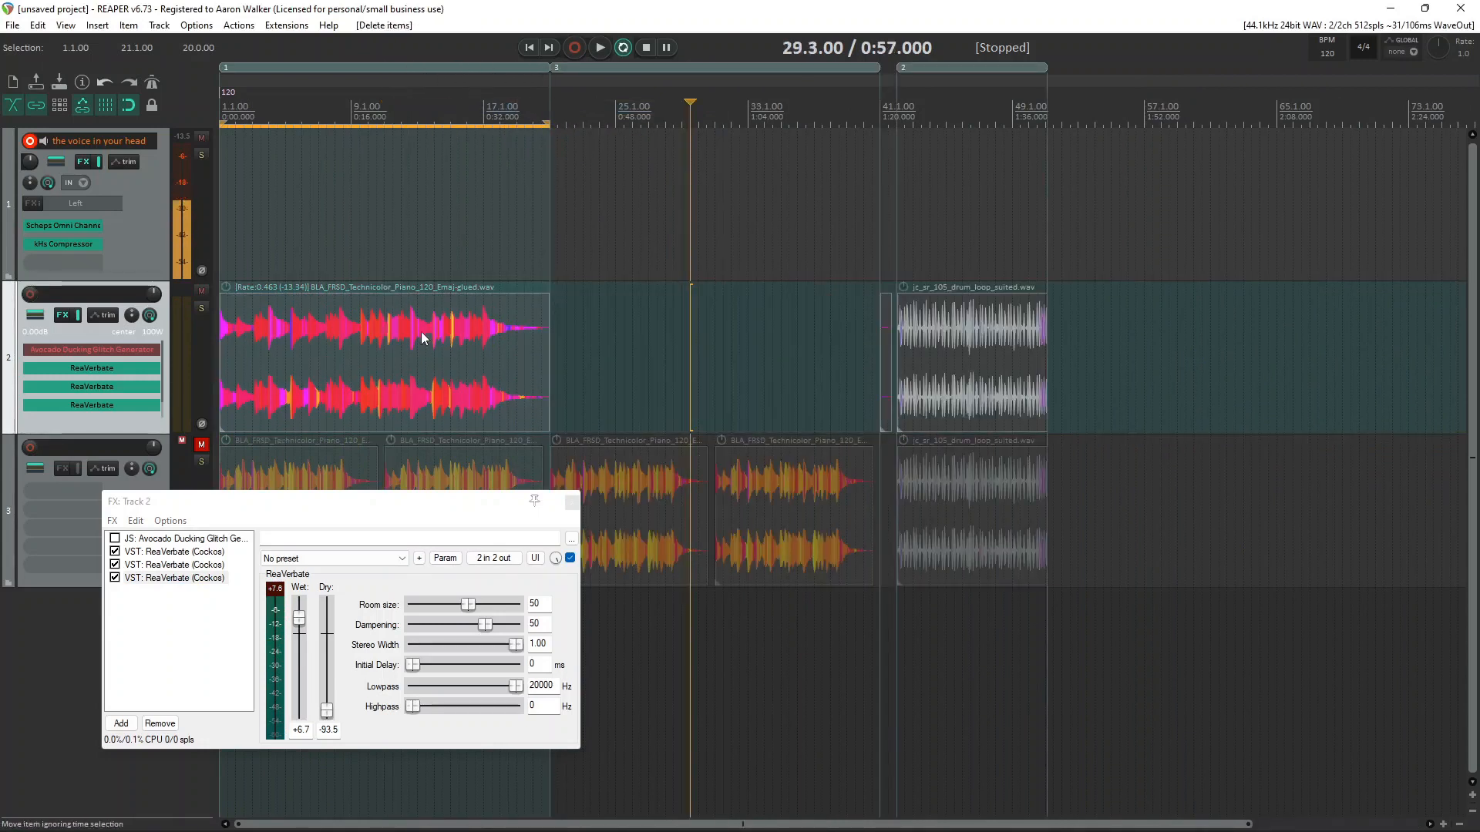
Step: Create a reversed copy of the stretched piano loop on track 2, placed from 21.1.00 to 41.1.00, and select it
click(423, 333)
key(ctrl+z)
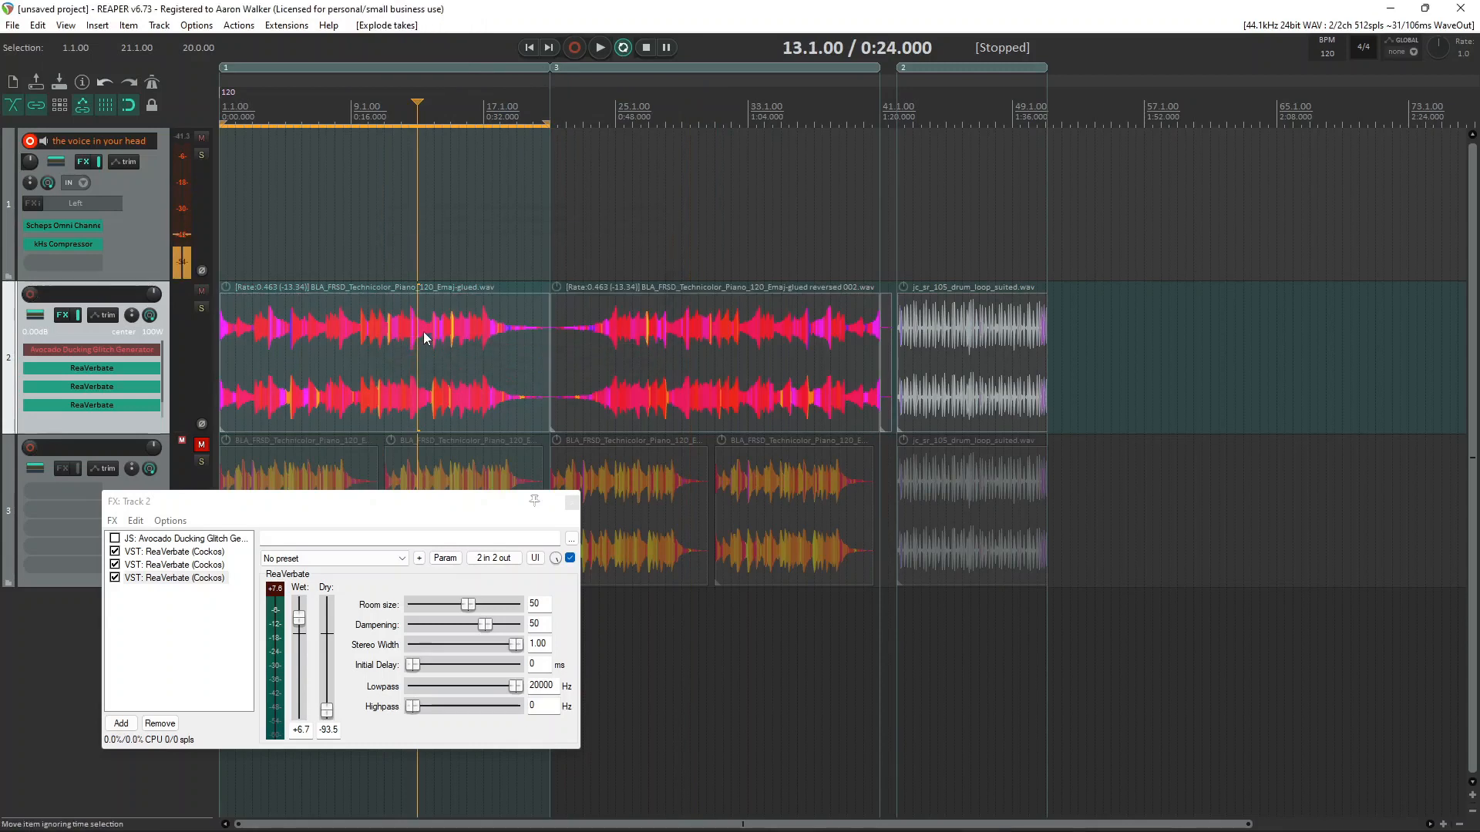
scroll(760, 370, up, 3)
scroll(751, 360, down, 2)
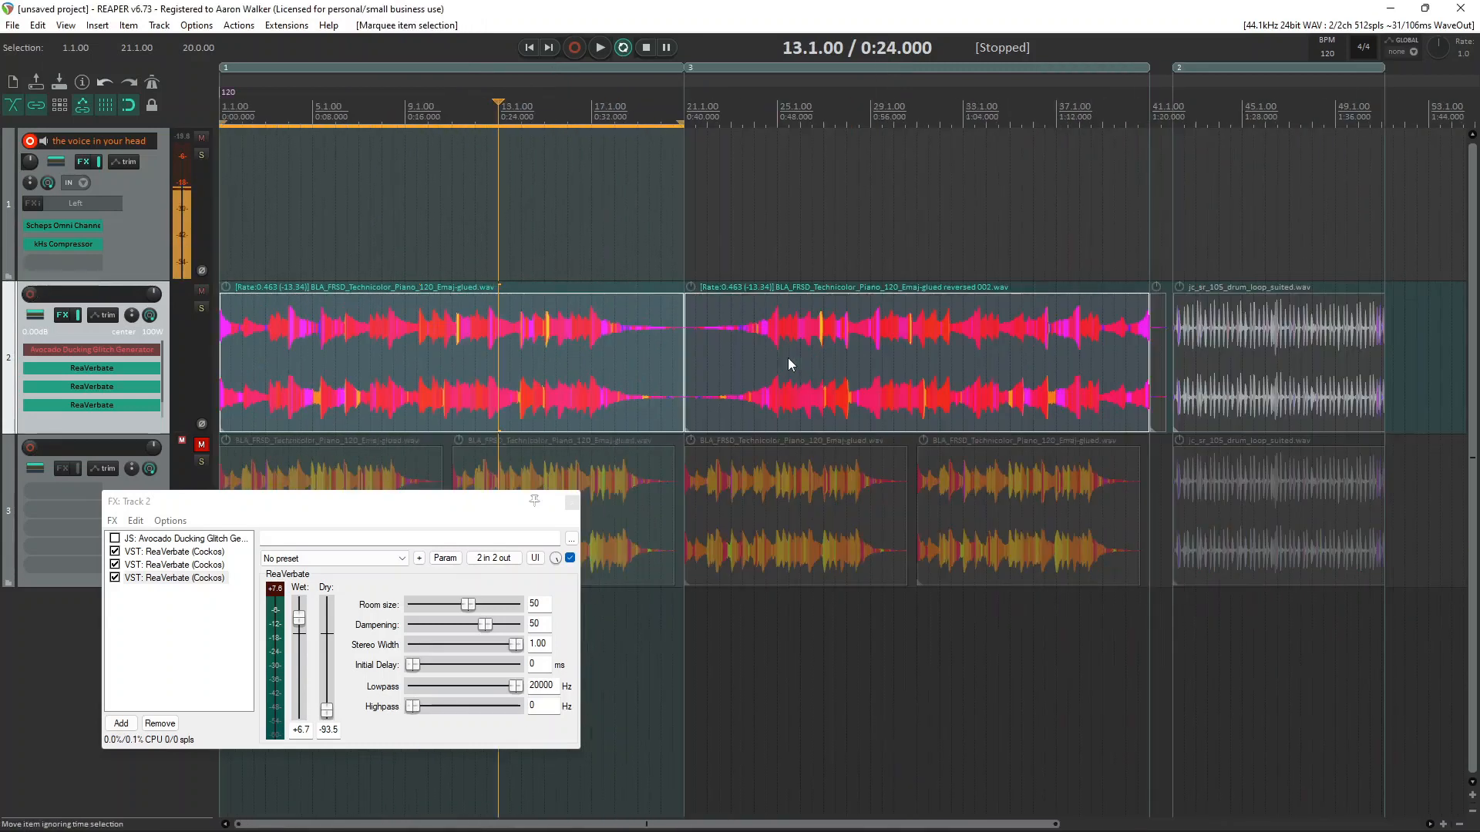
click(738, 354)
click(755, 358)
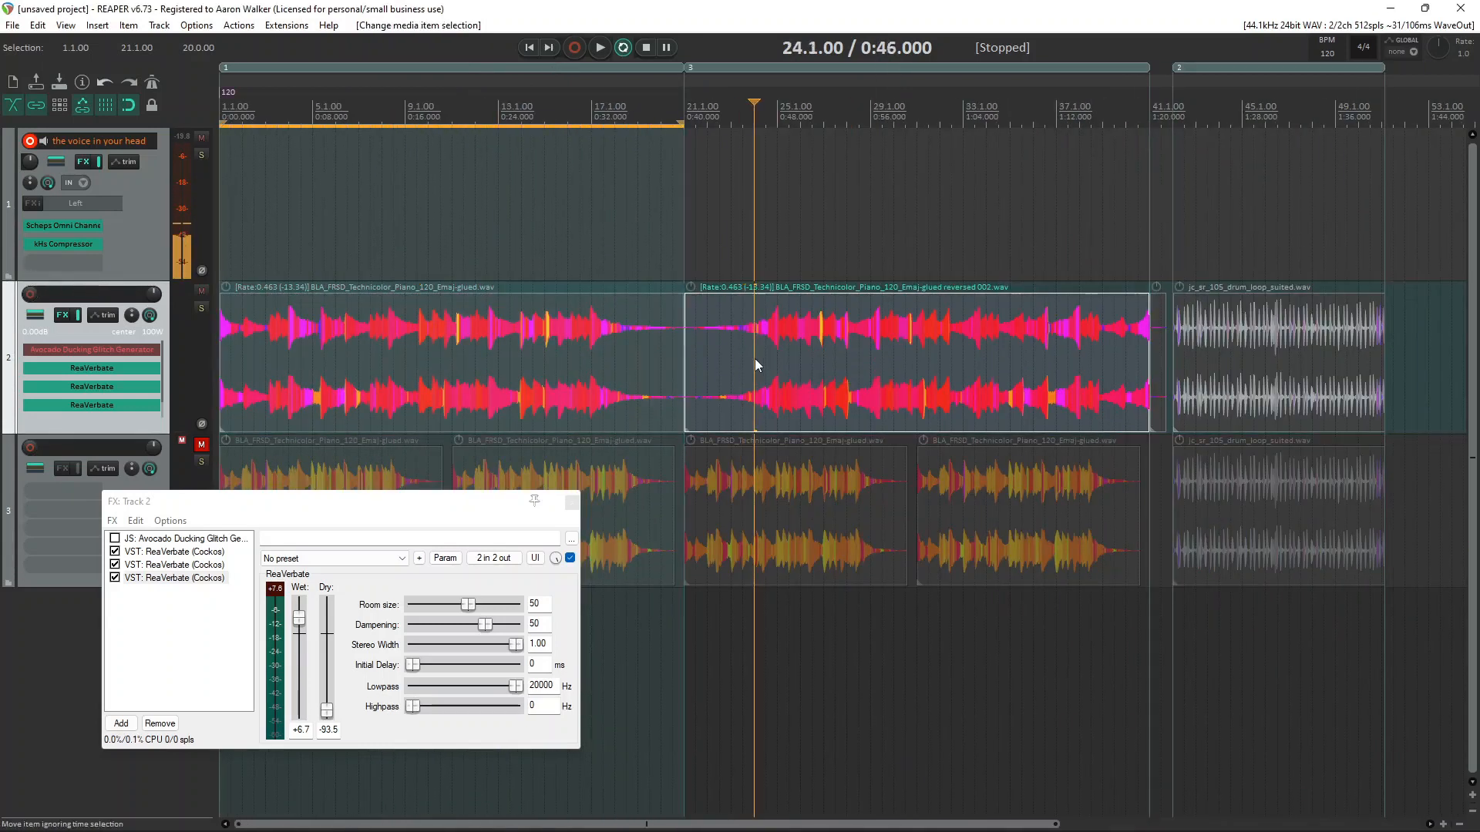
Step: Add a fourth ReaVerbate to track 2 and place the enabled Avocado Ducking Glitch Generator between the third and fourth reverbs
click(221, 345)
scroll(242, 346, up, 3)
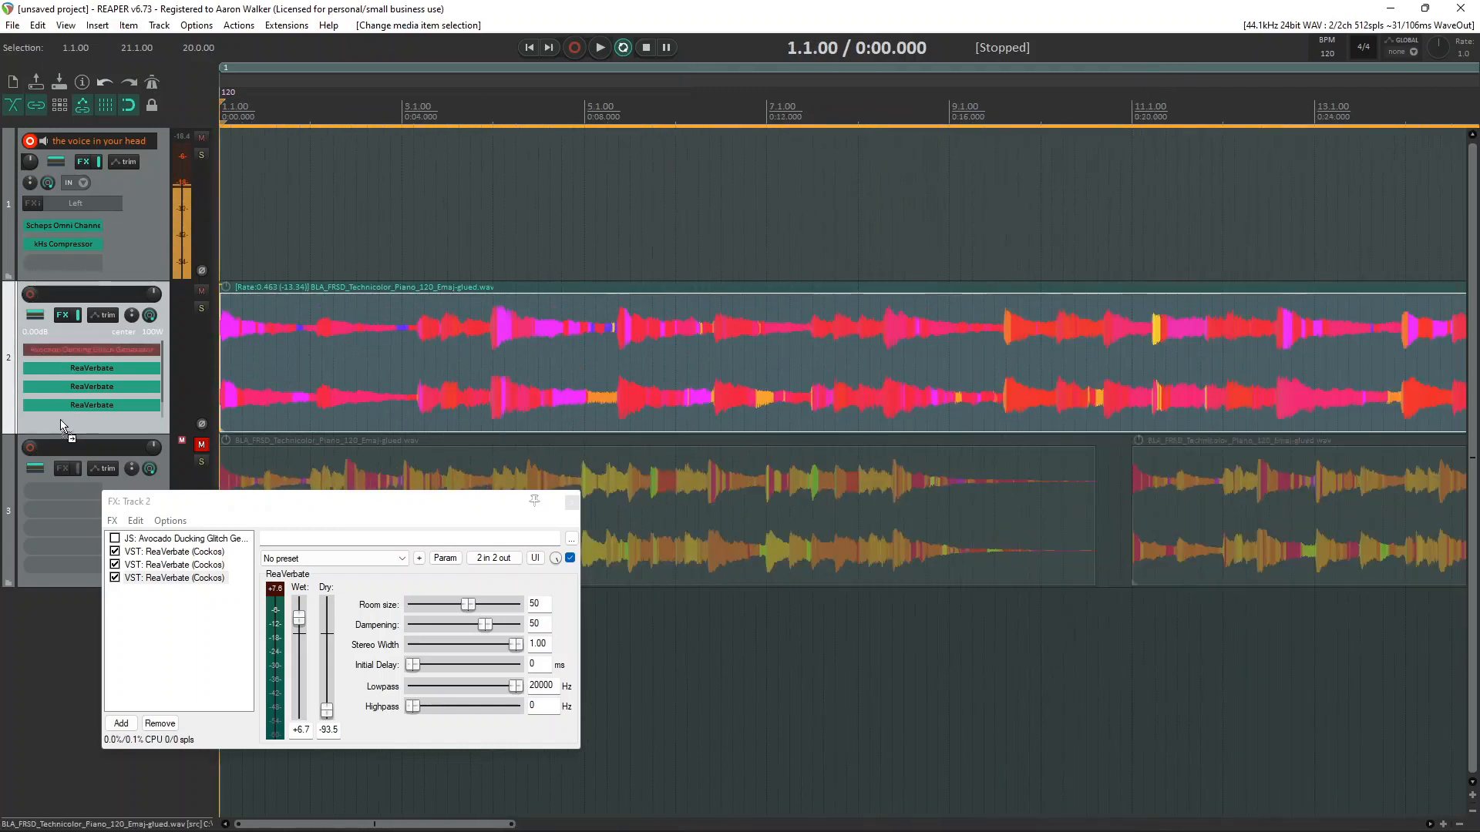
drag(64, 427, 154, 409)
click(127, 579)
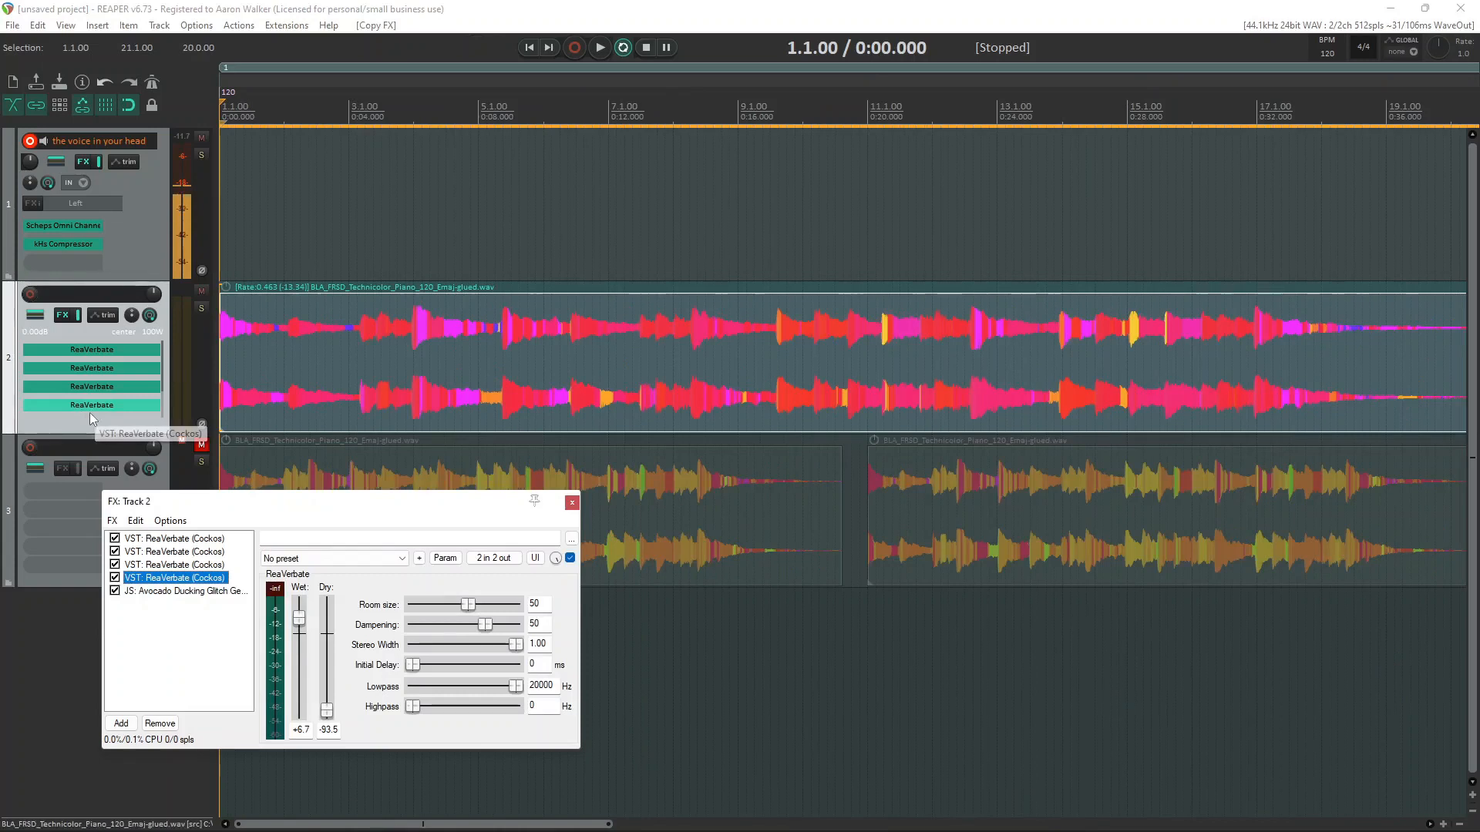
scroll(94, 409, down, 2)
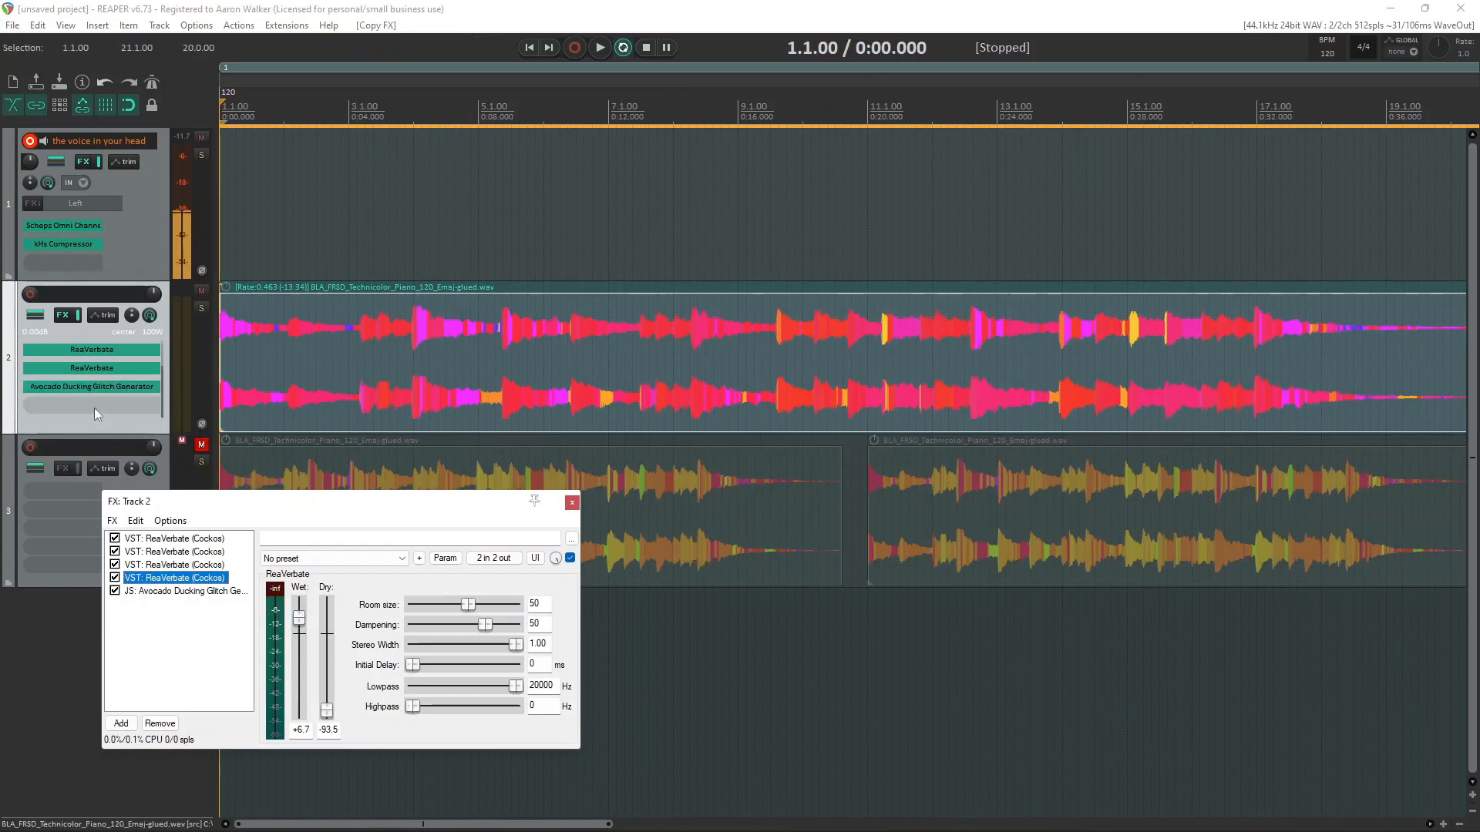
drag(176, 577, 179, 598)
Step: Add kHs Delay at the end of track 2's effects chain and close its floating window
double_click(185, 650)
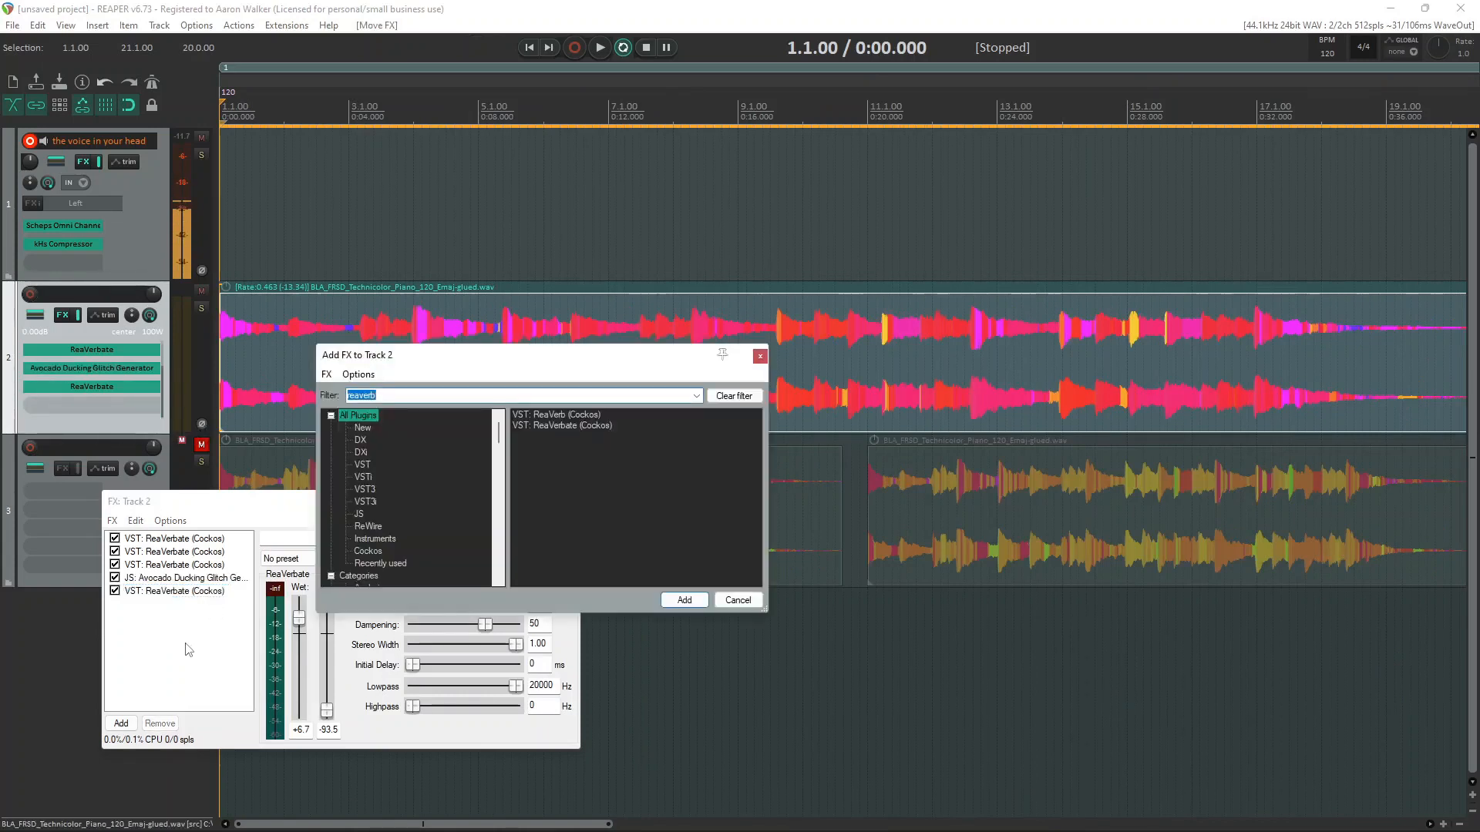
text(delay)
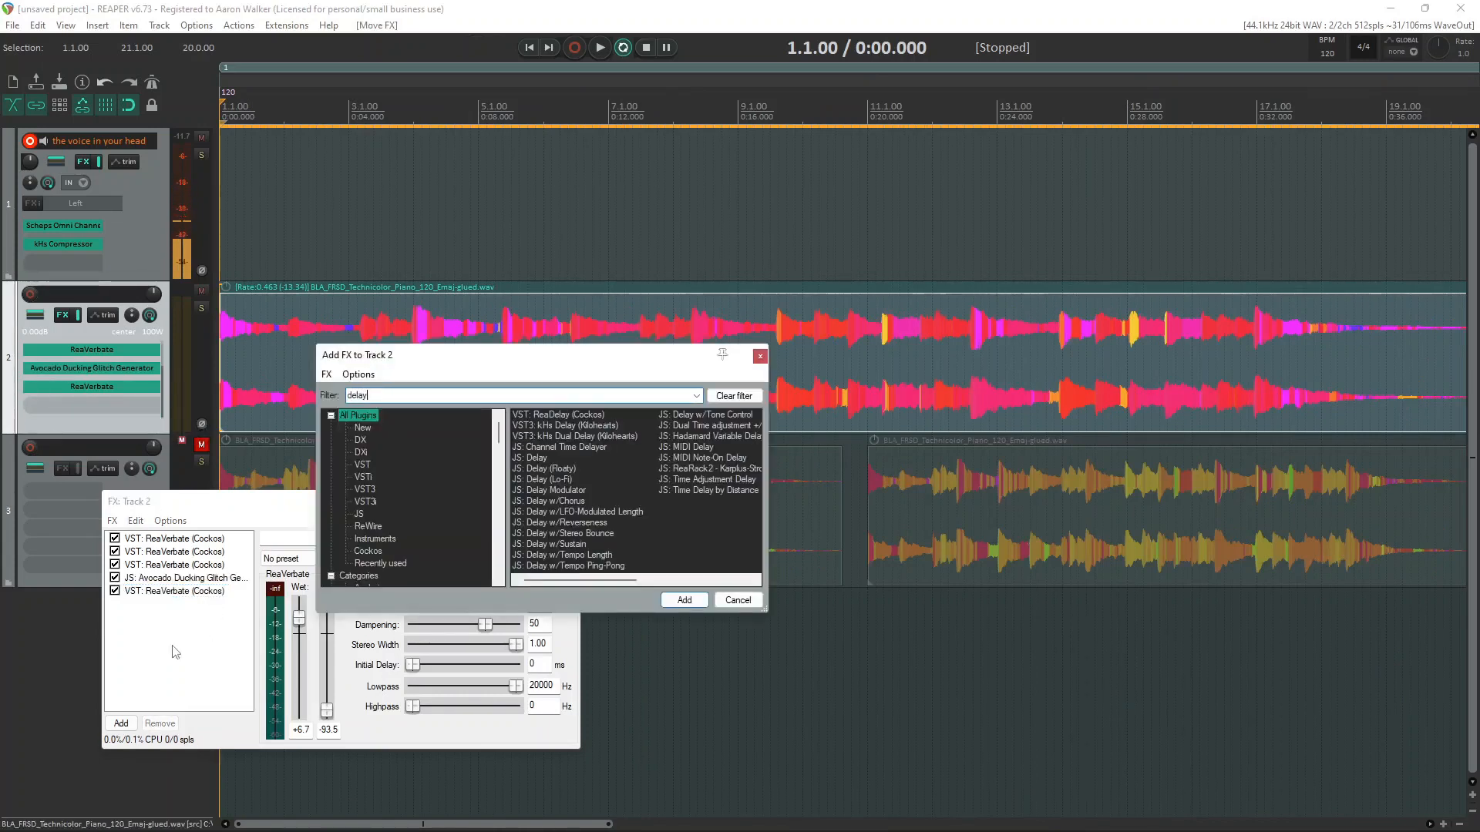
click(556, 437)
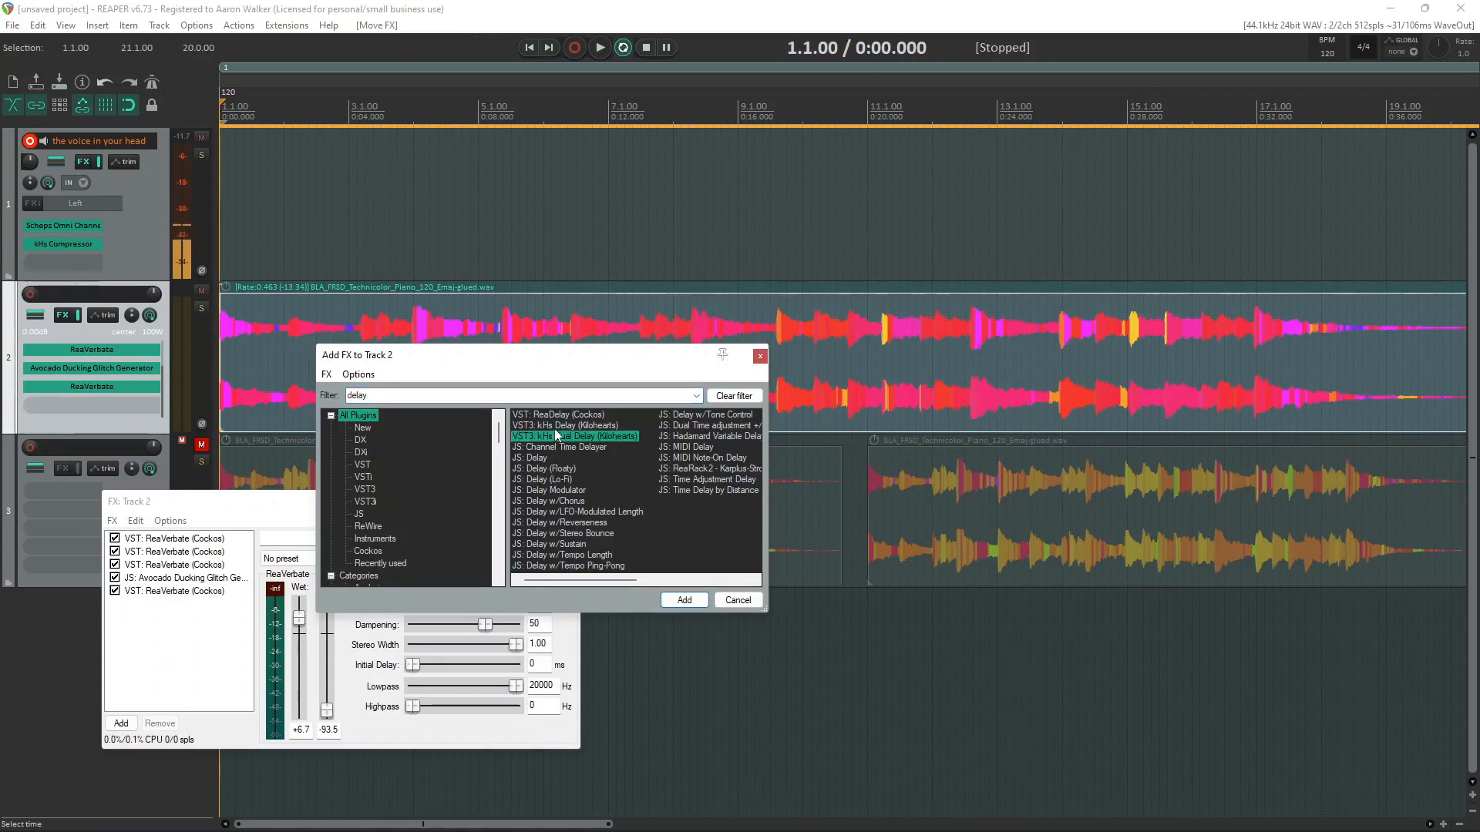
double_click(554, 427)
drag(109, 54, 685, 241)
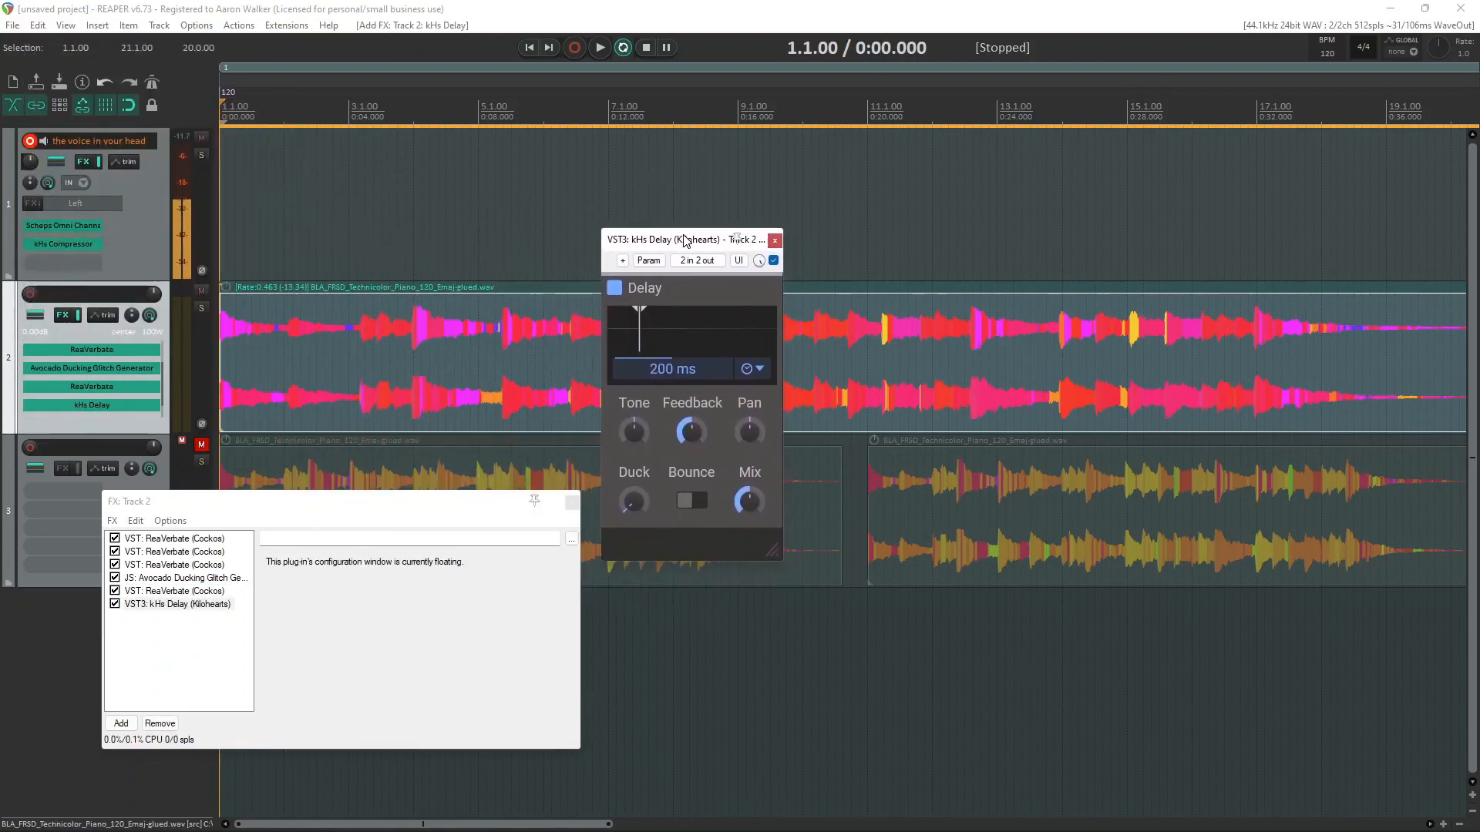
click(774, 241)
Step: During playback, set the kHs Delay time to 314 ms and lower its tone
key(space)
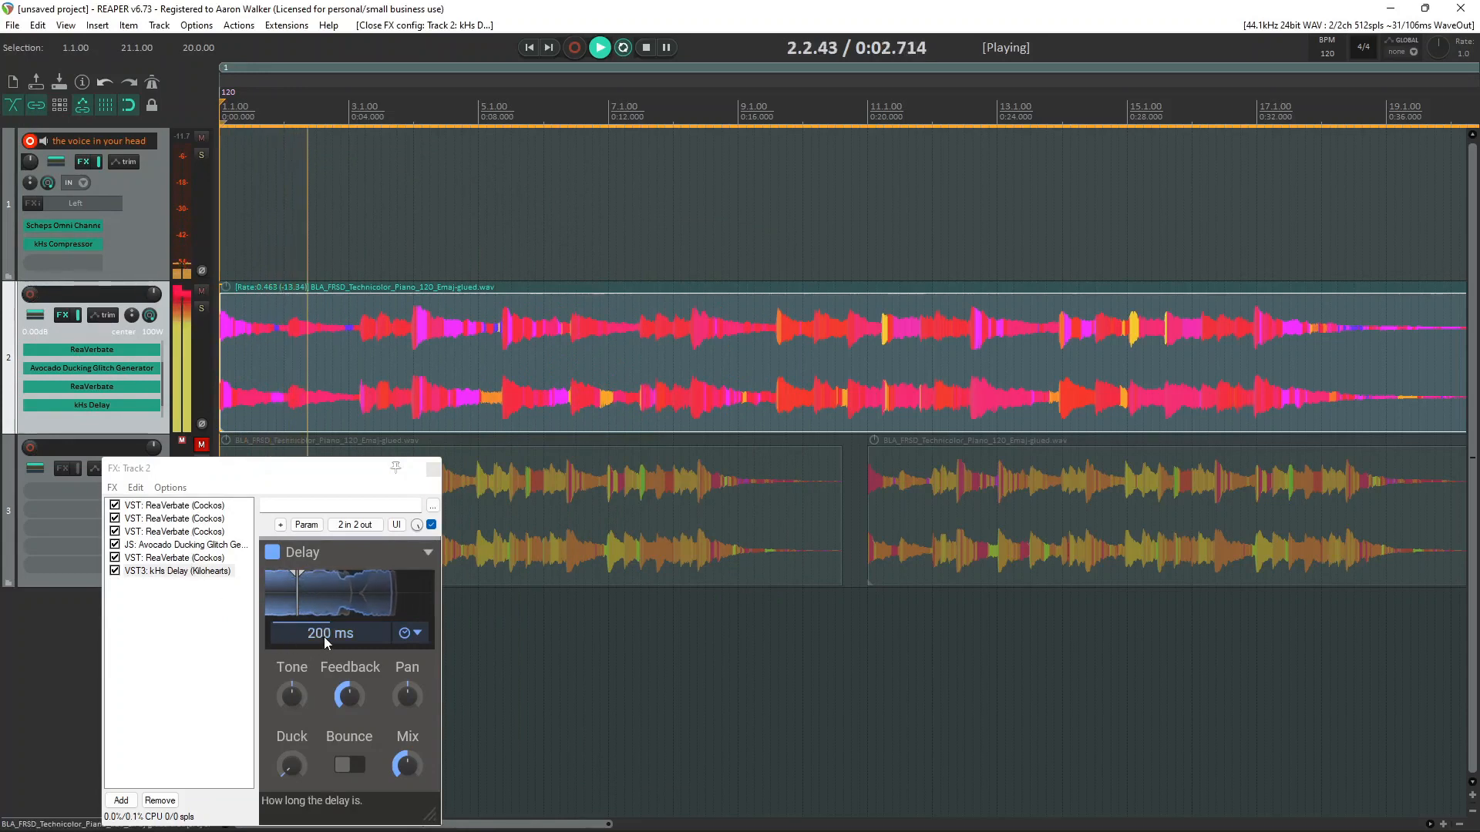
drag(323, 637, 331, 568)
drag(291, 696, 291, 728)
key(space)
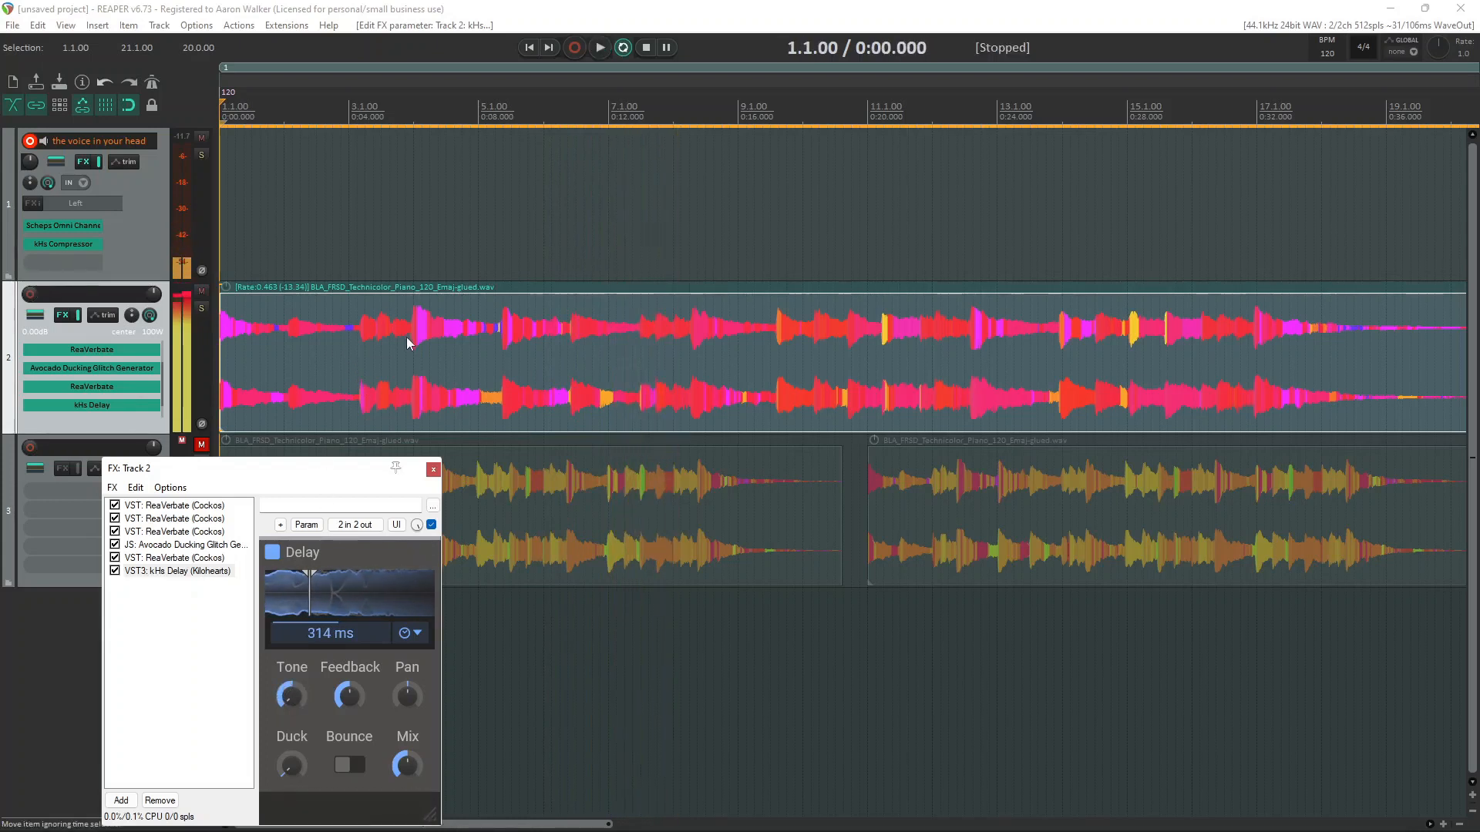
Step: Set the Avocado glitch generator's buffer length to 390 ms and bypass the effect
scroll(407, 336, down, 2)
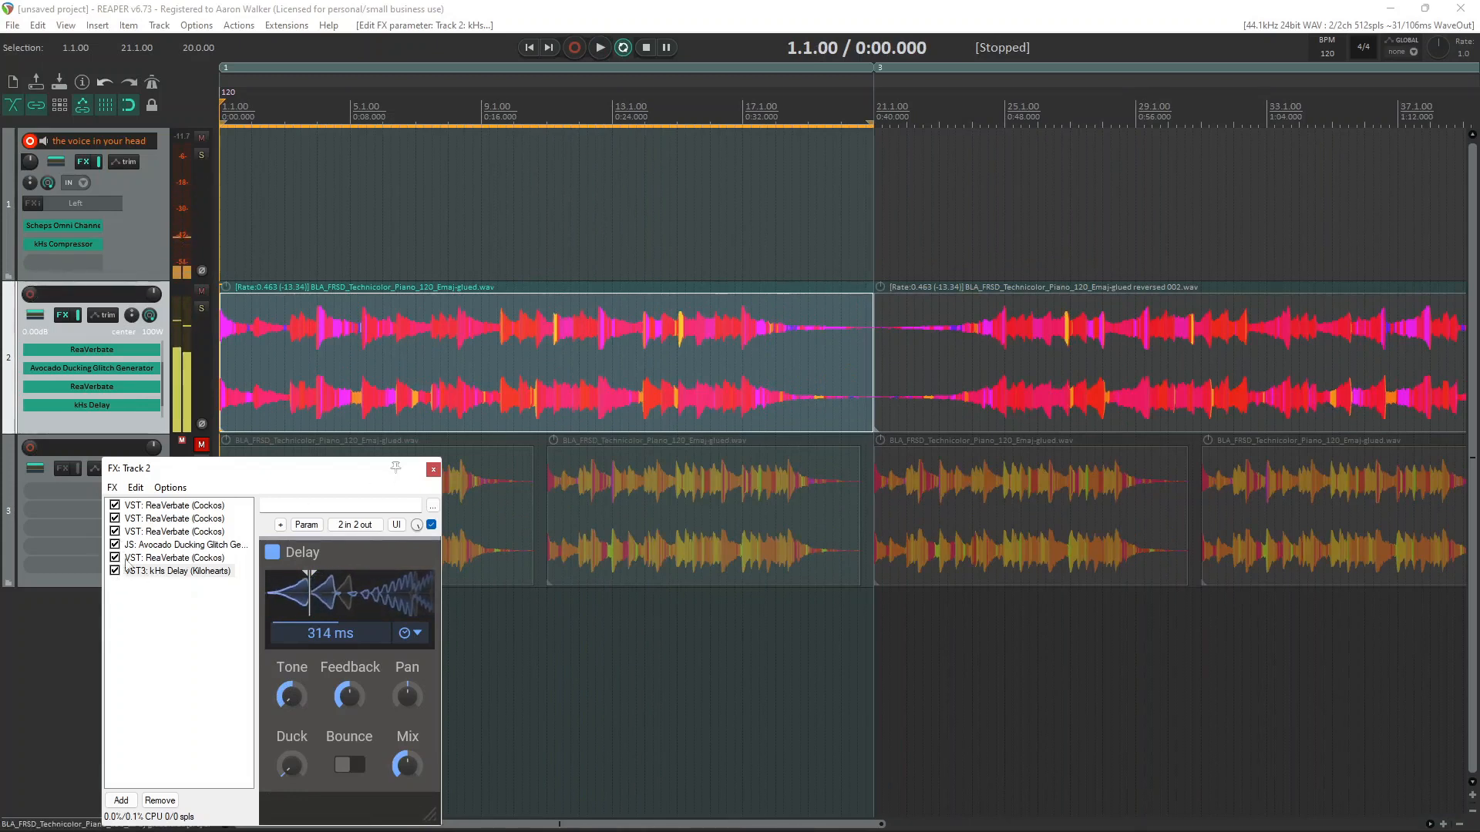
click(167, 534)
click(166, 544)
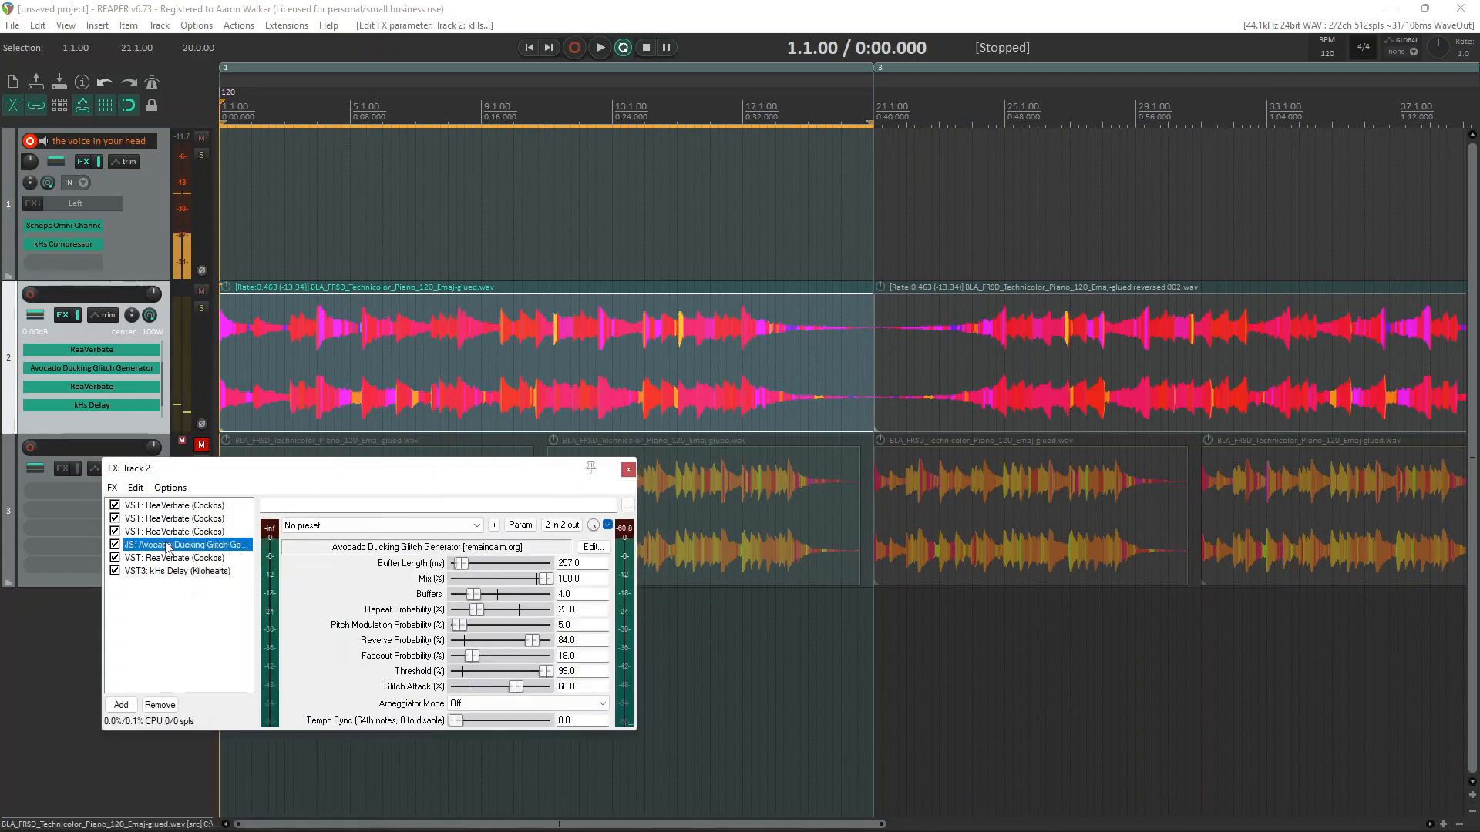
drag(463, 563, 464, 563)
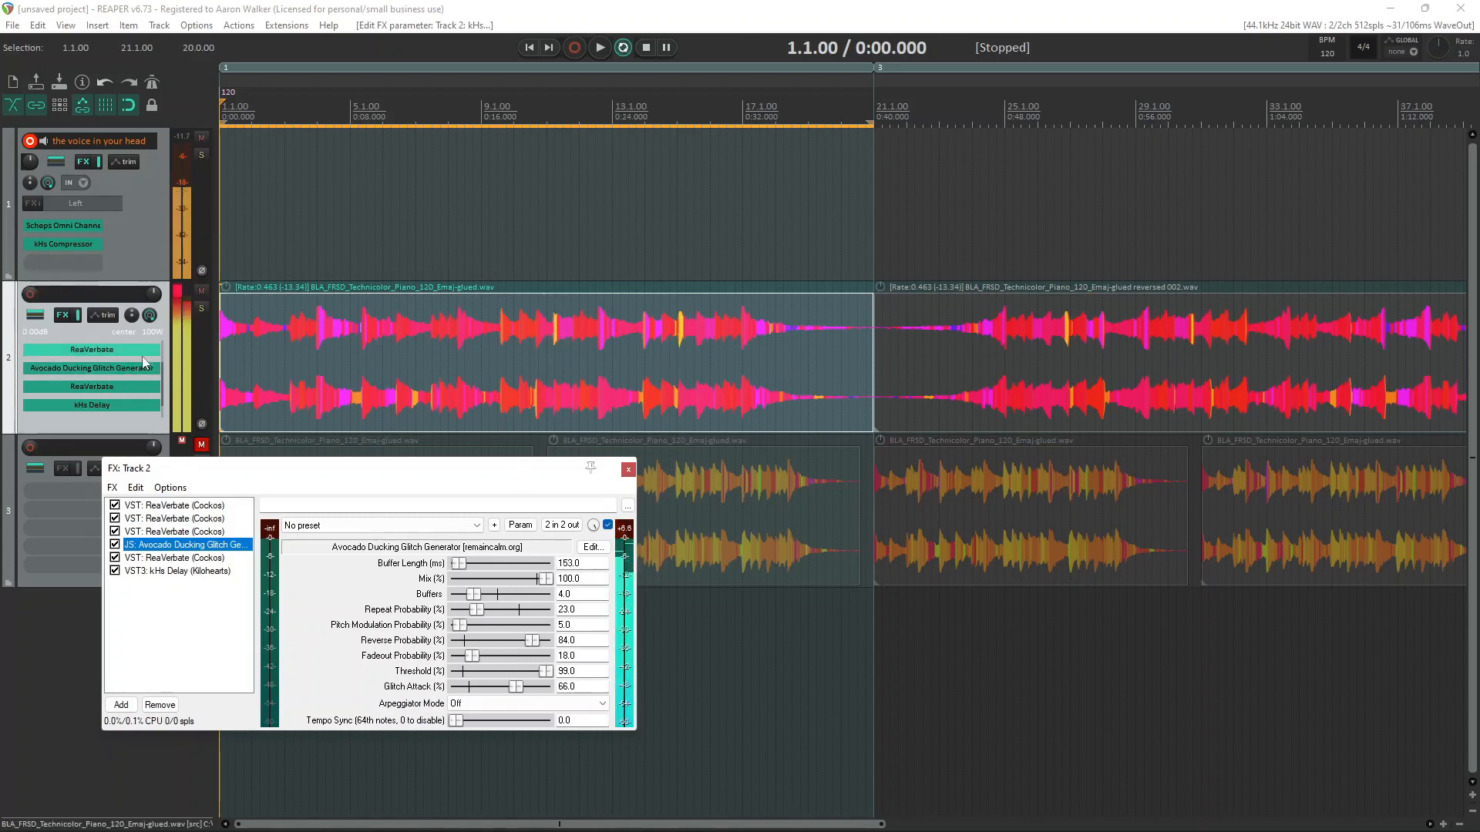
shift+click(115, 369)
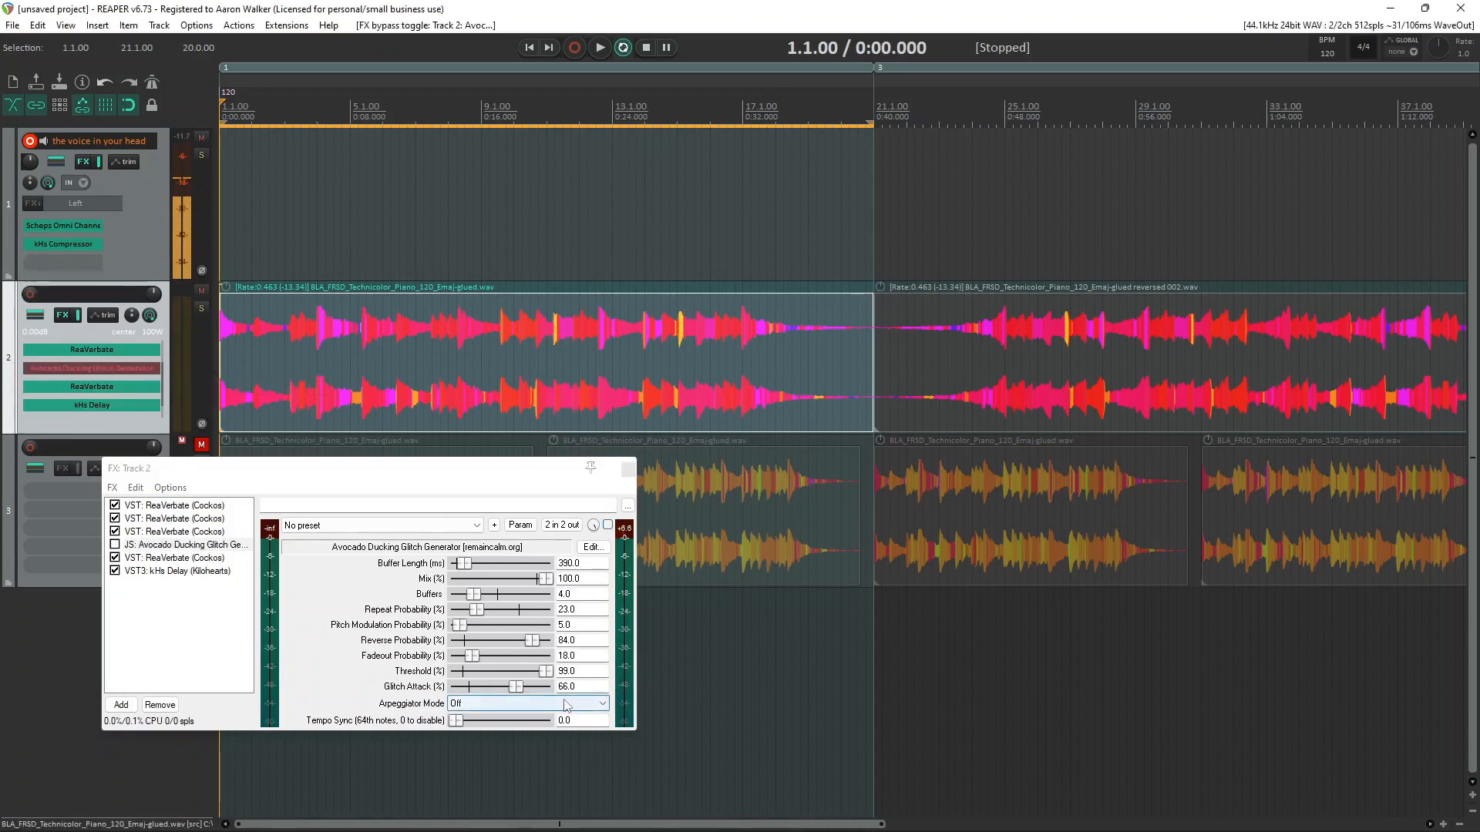
Step: Look through the glitch generator's Arpeggiator Mode options
click(464, 708)
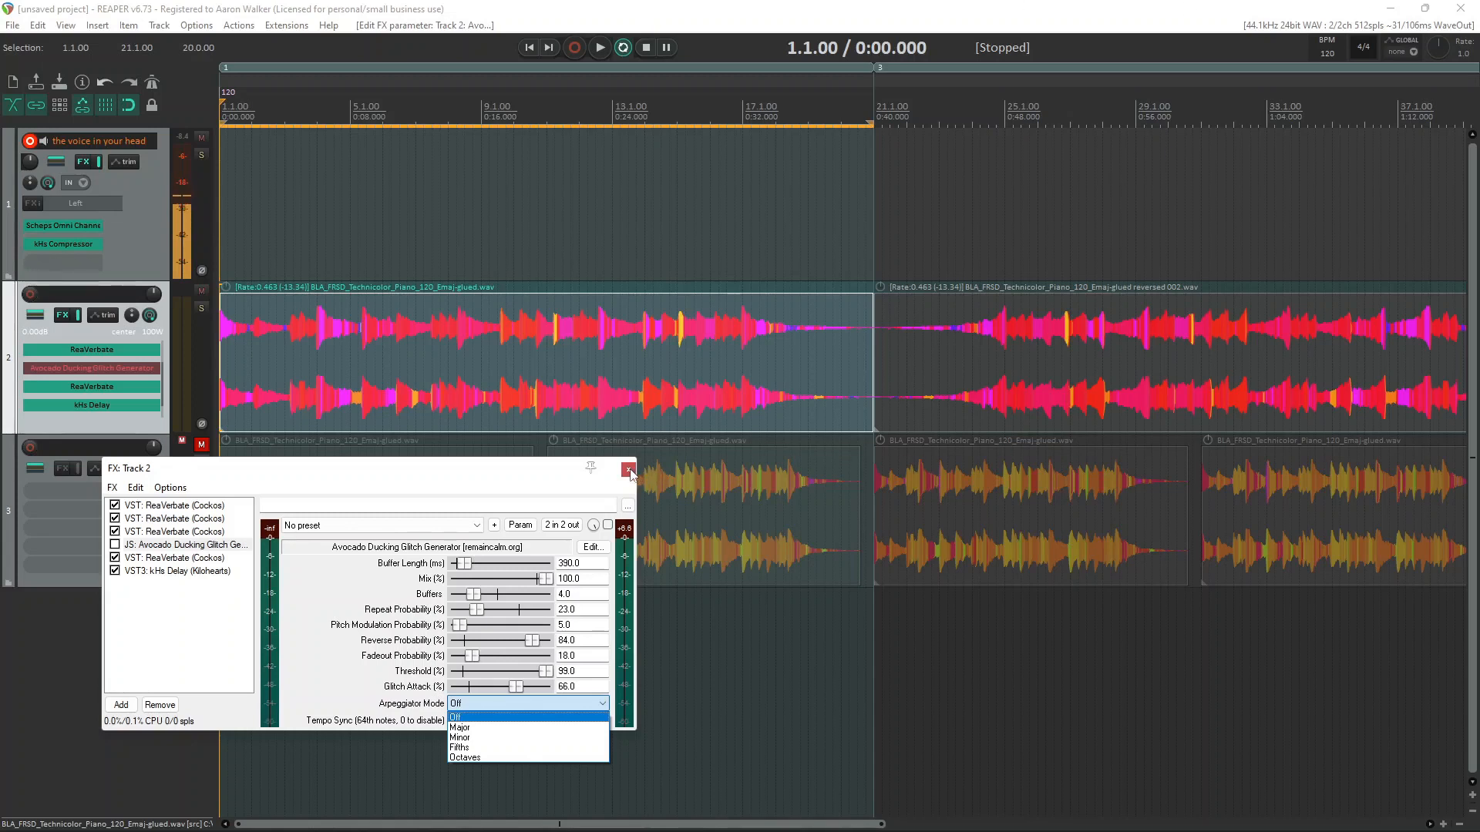
click(177, 598)
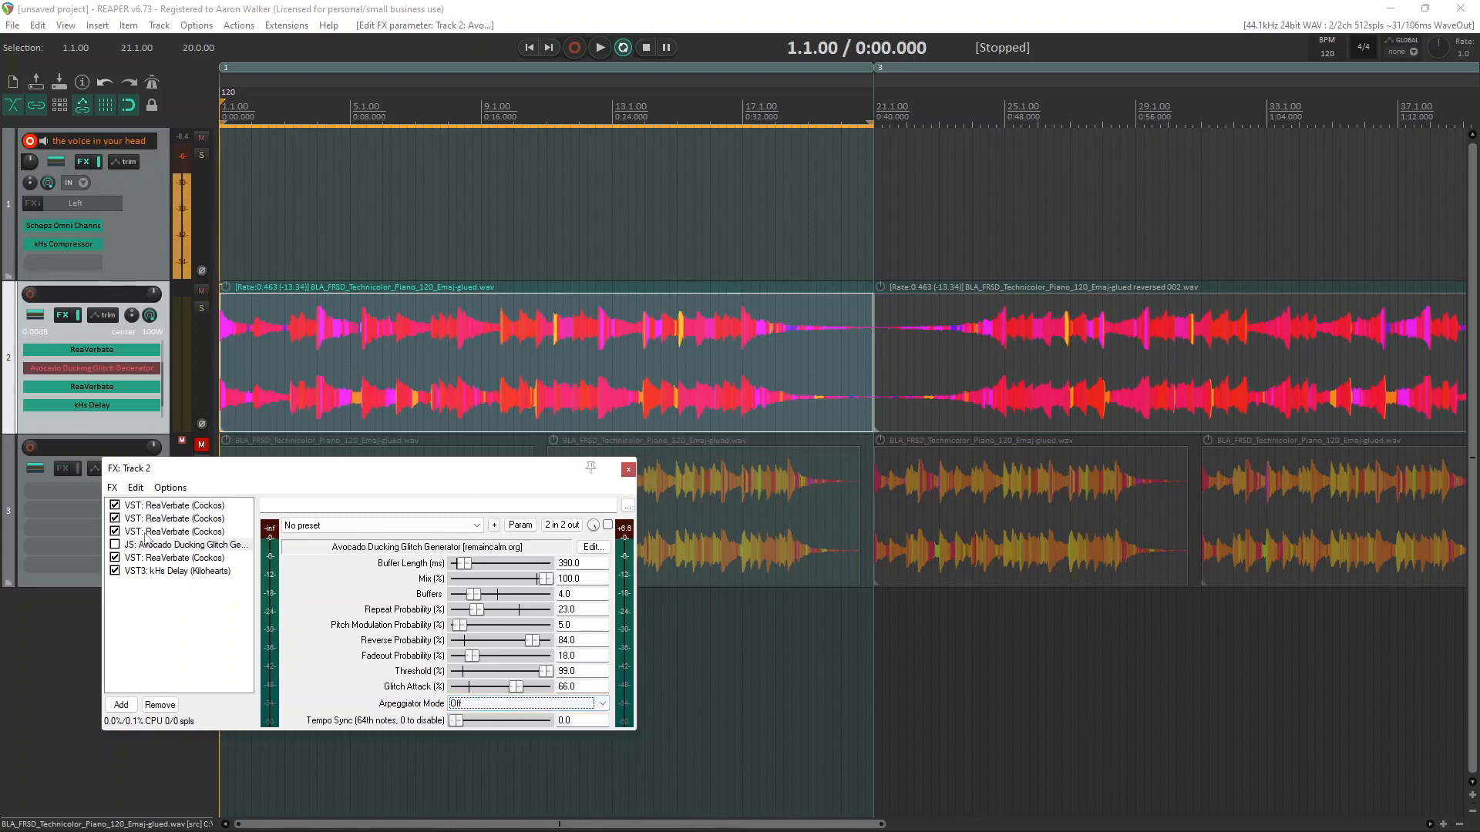
Step: Delete the three ReaVerbate instances that precede the Avocado glitch generator on track 2
click(166, 518)
click(166, 532)
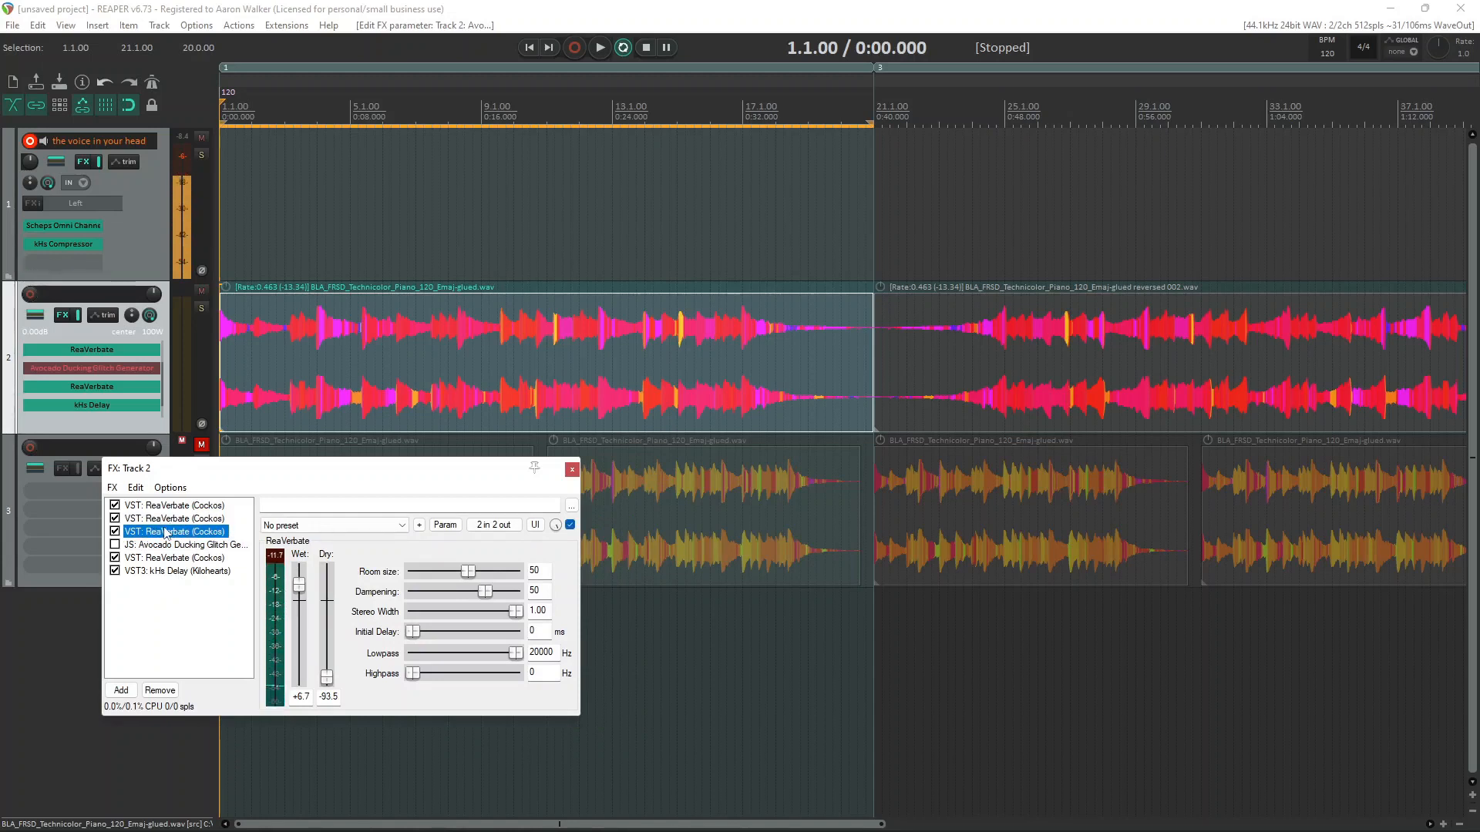
key(Delete)
click(179, 521)
key(Delete)
click(182, 506)
key(Delete)
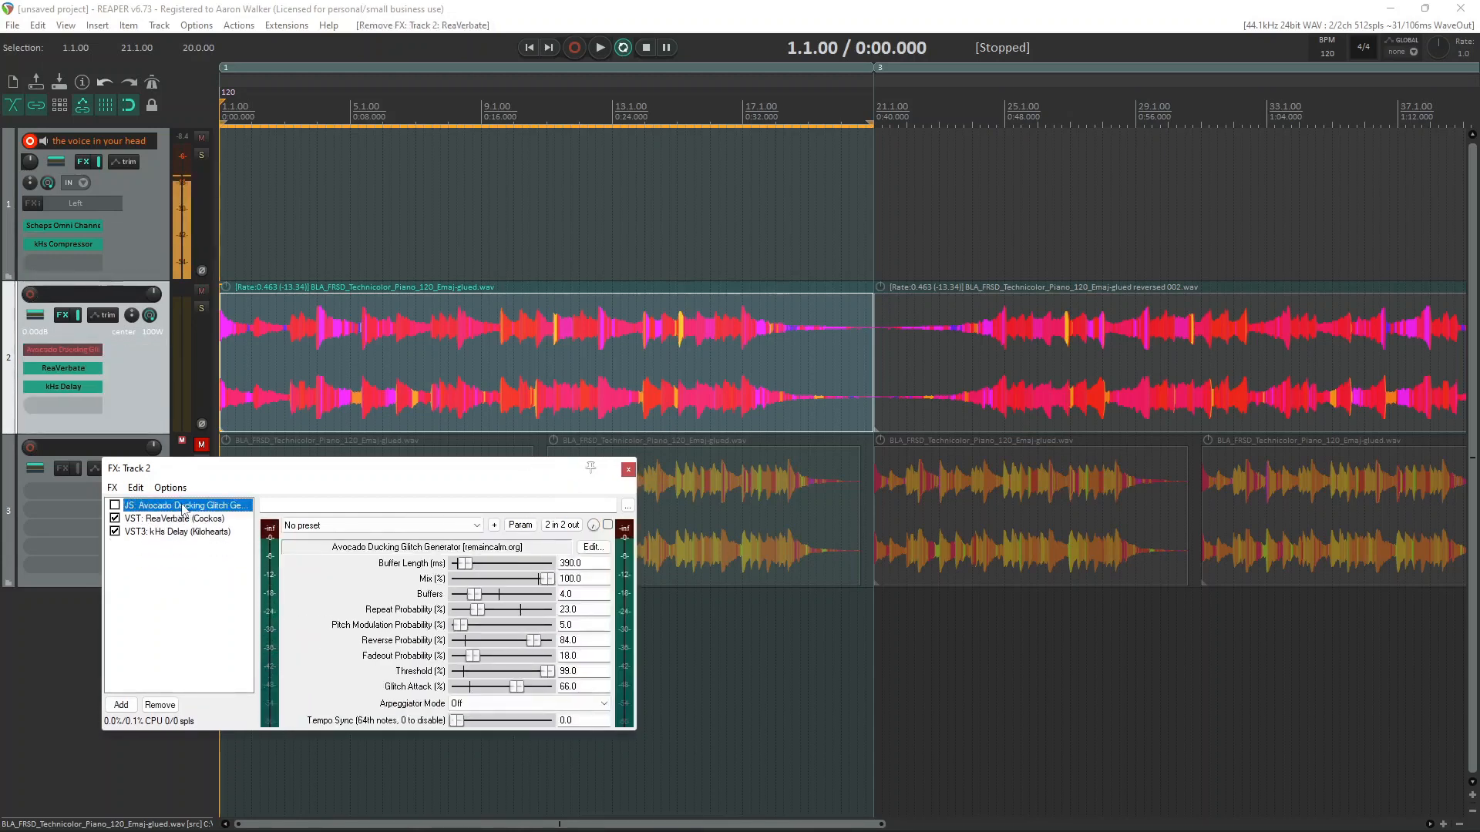
Step: Close track 2's effects window and return the playhead to the project start
click(456, 362)
scroll(267, 353, up, 4)
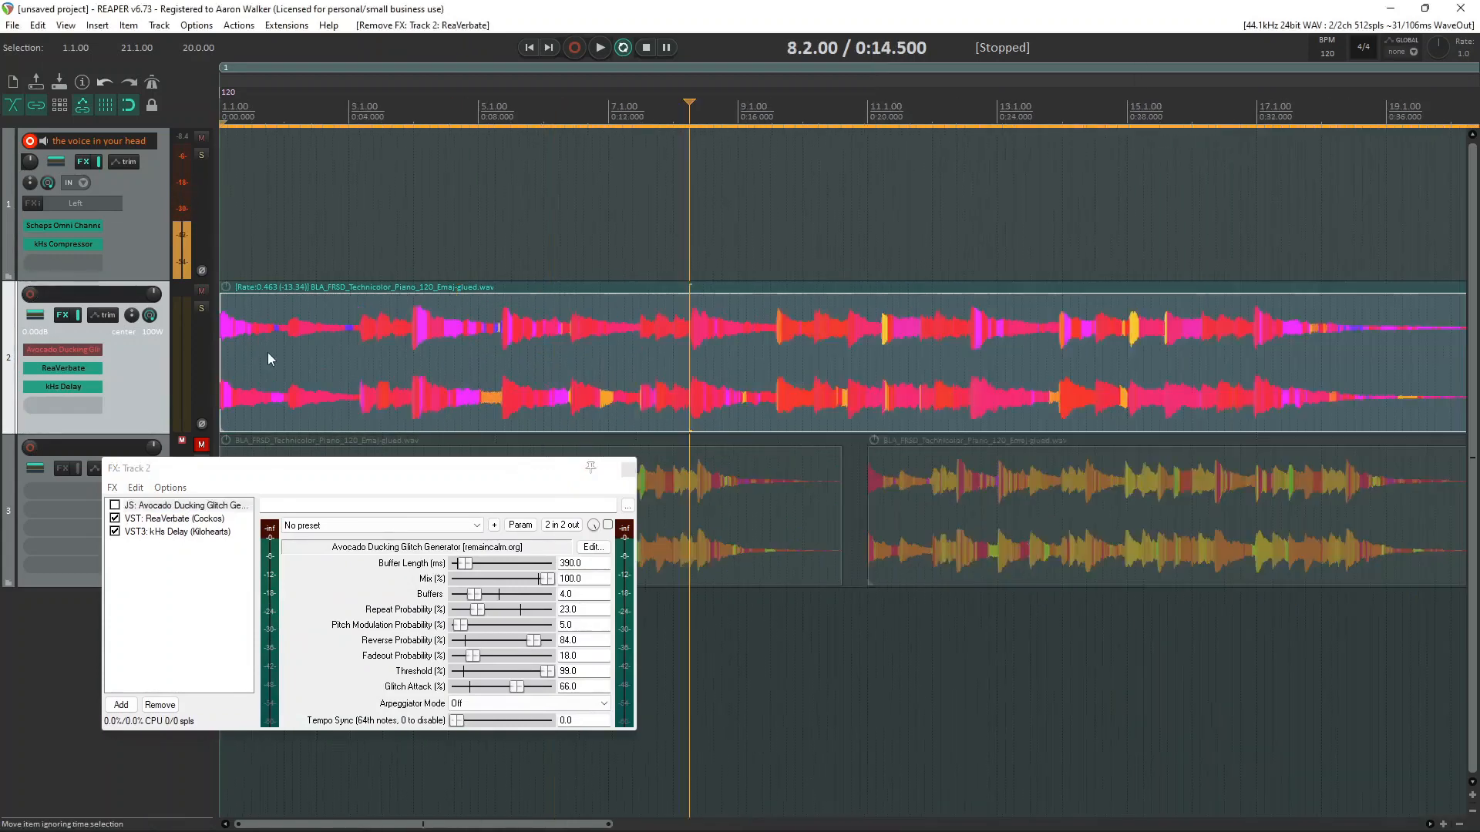
click(626, 470)
scroll(355, 376, down, 4)
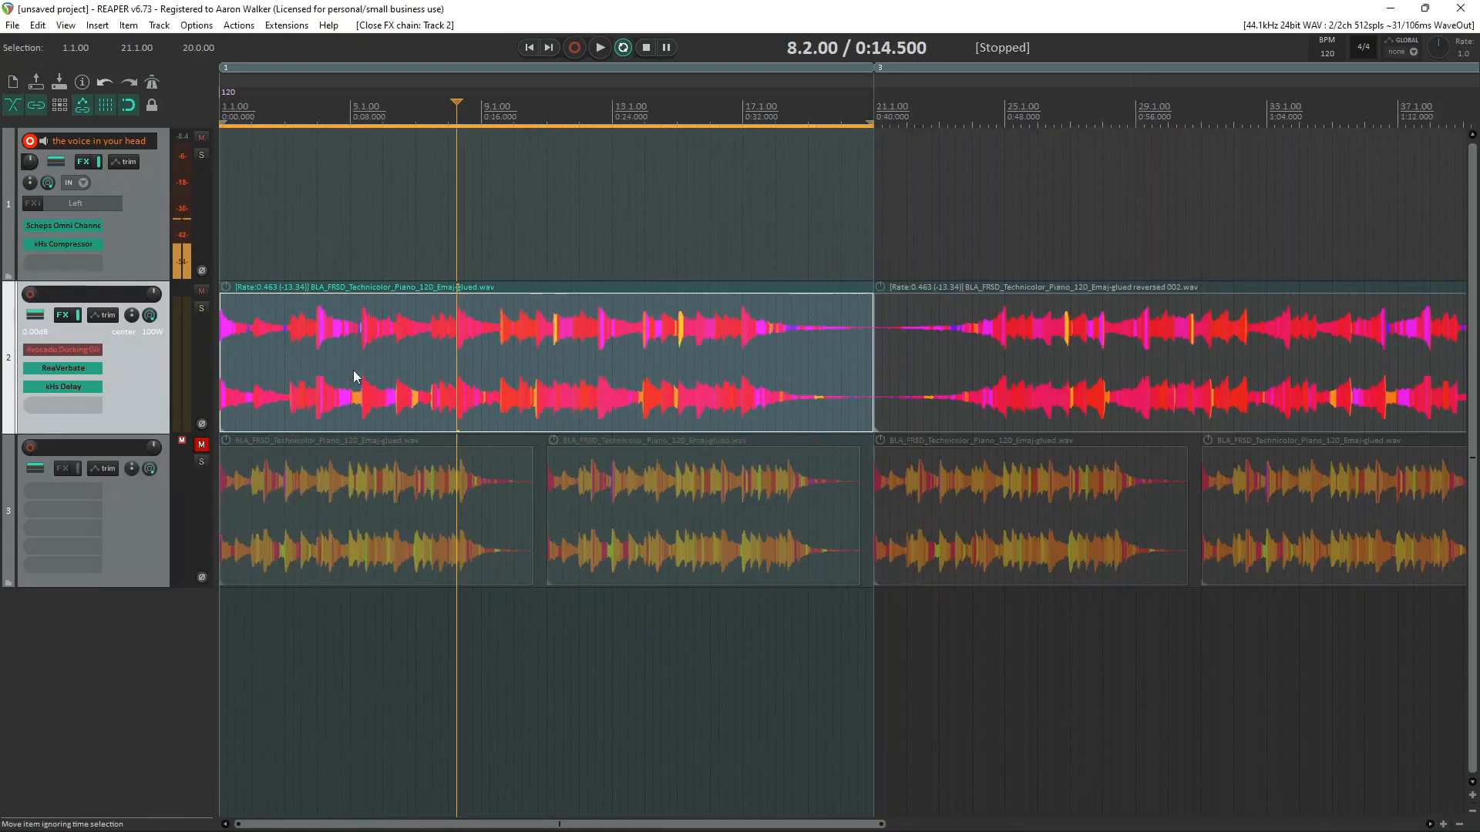
key(Home)
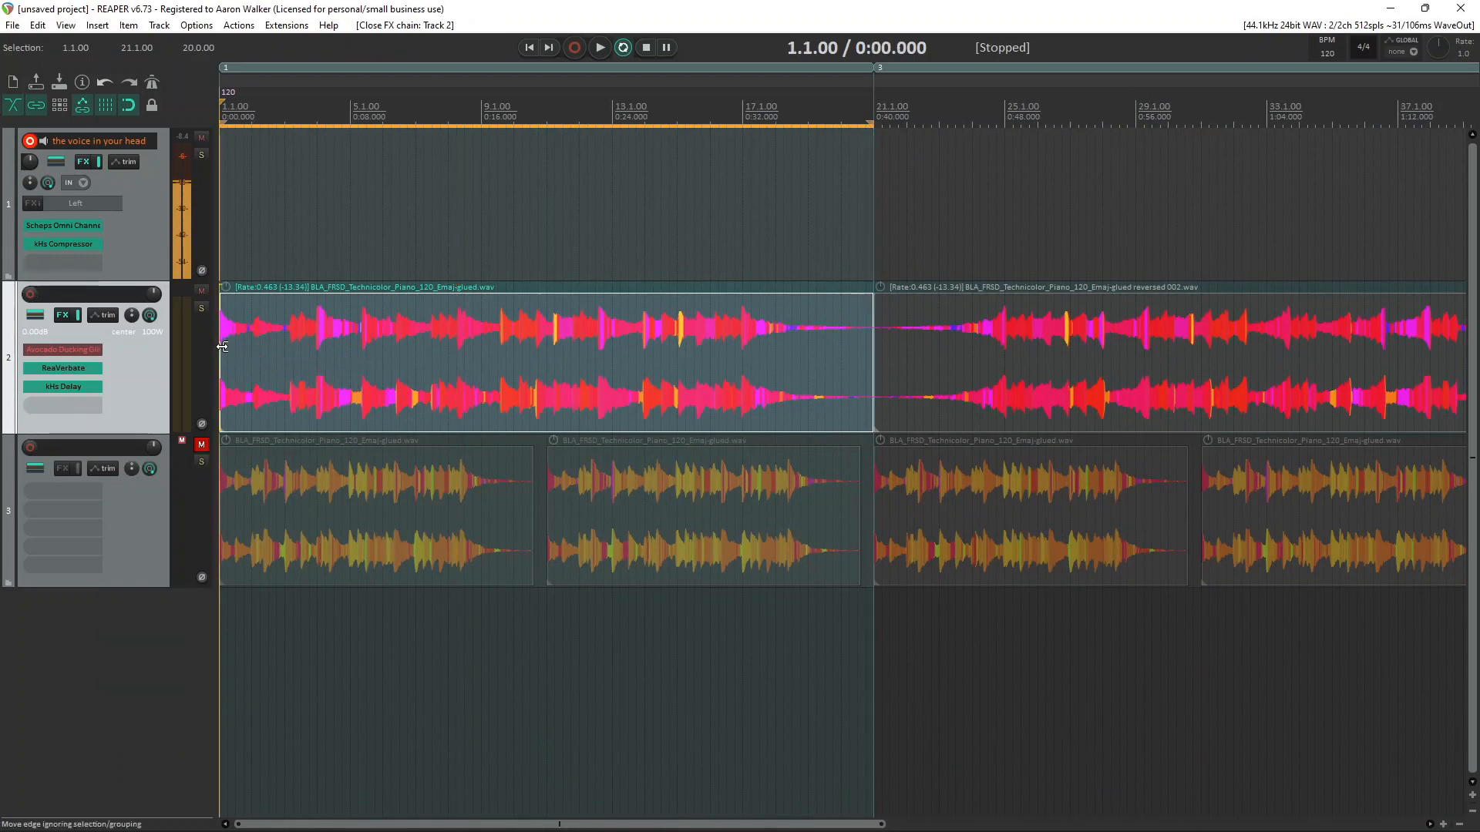
Step: Set the pitch shift/time stretch mode of the first piano item on track 2 to Rrreeeaaa and apply it
double_click(222, 347)
click(844, 530)
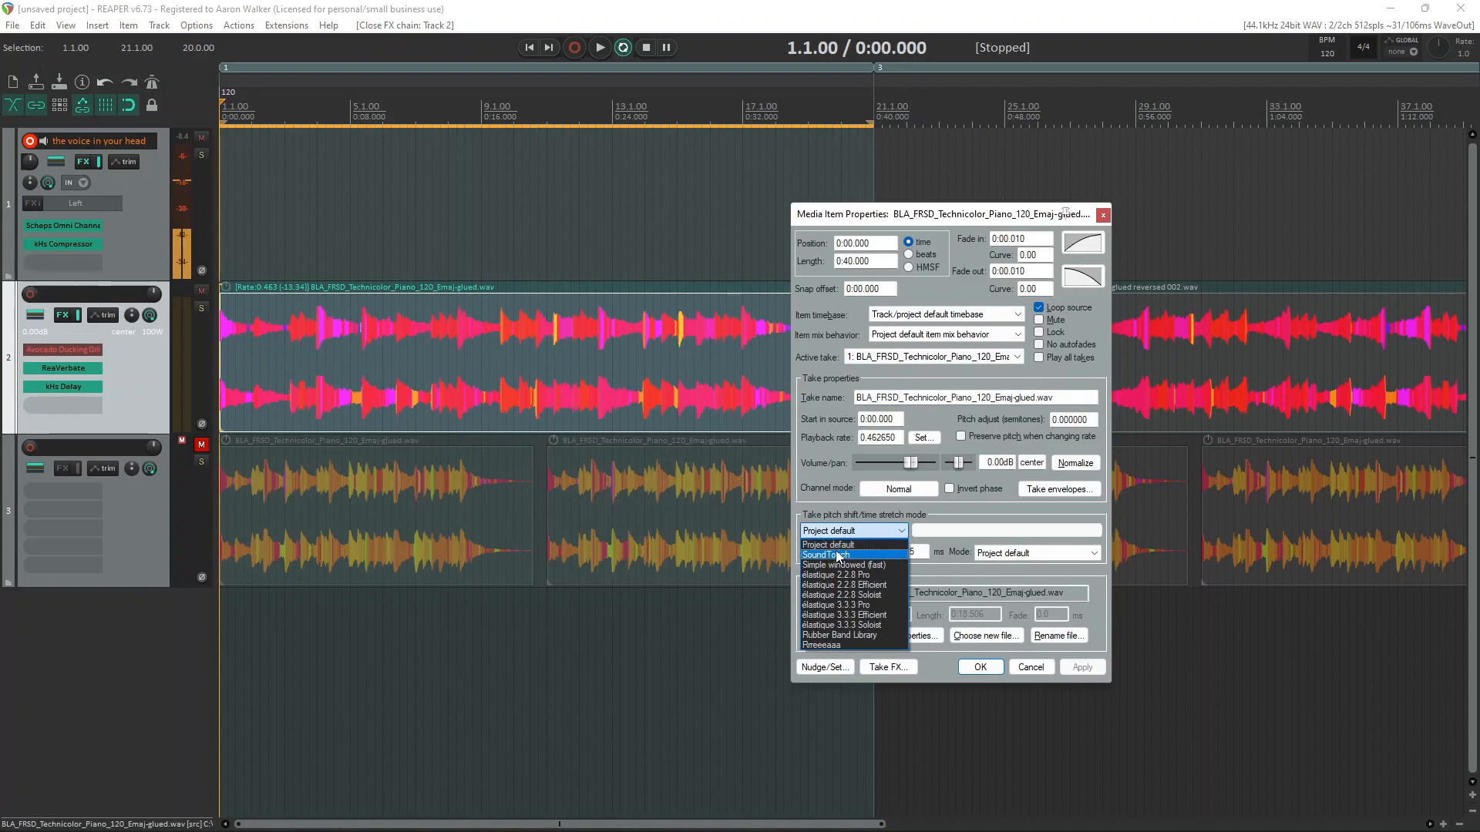
click(838, 556)
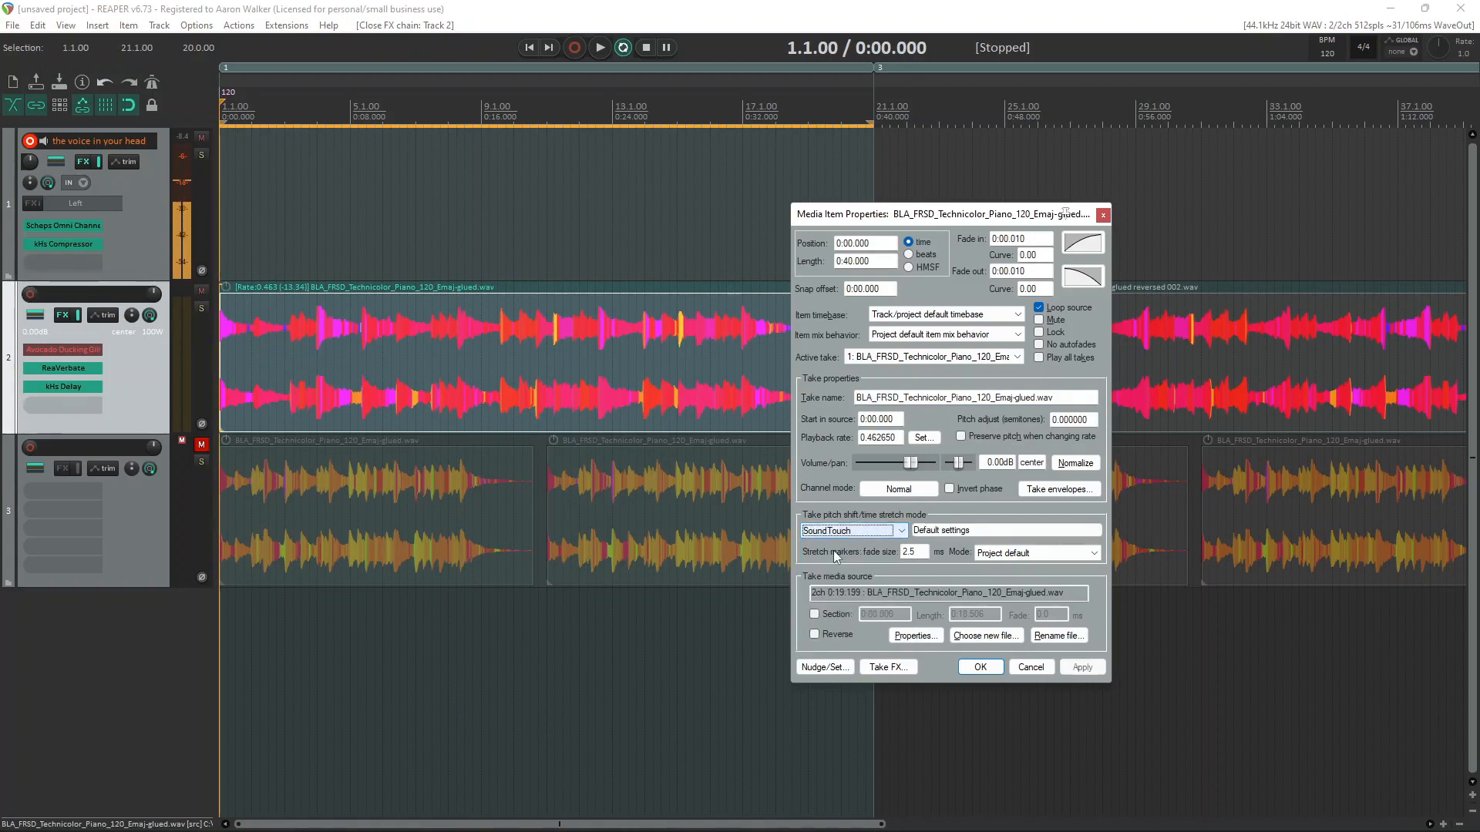
scroll(471, 389, up, 6)
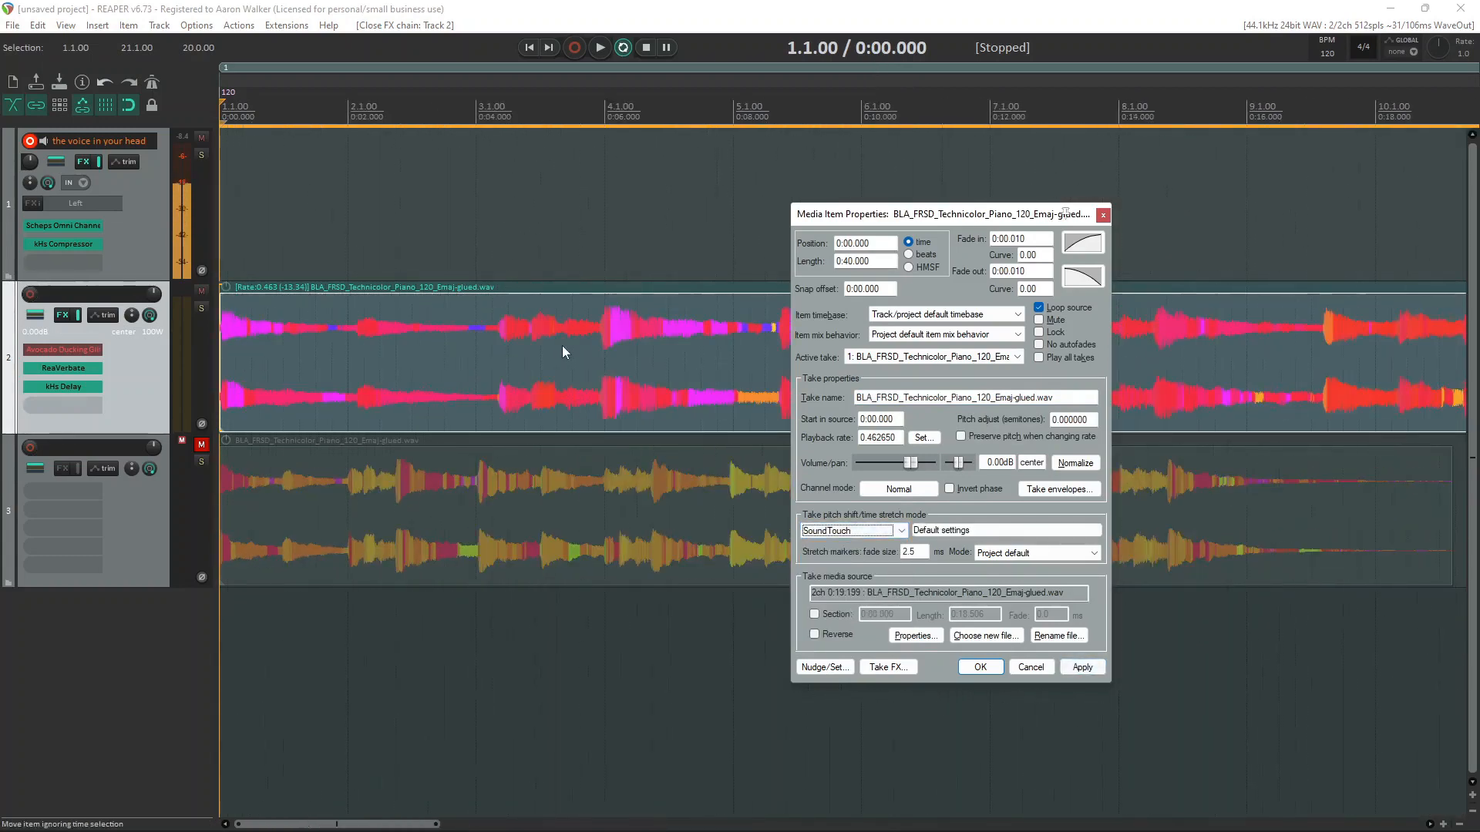
scroll(562, 346, down, 6)
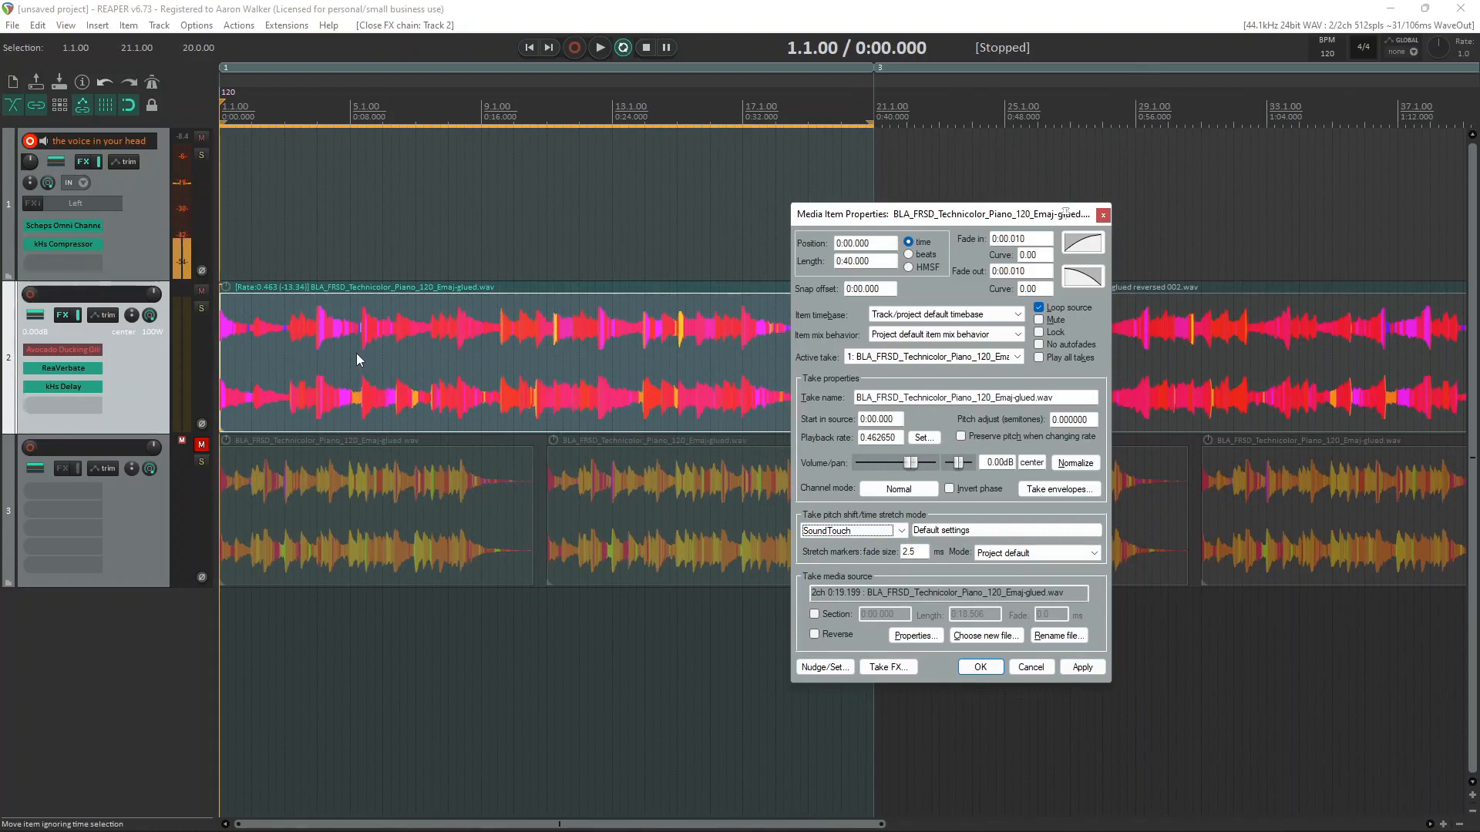
click(847, 531)
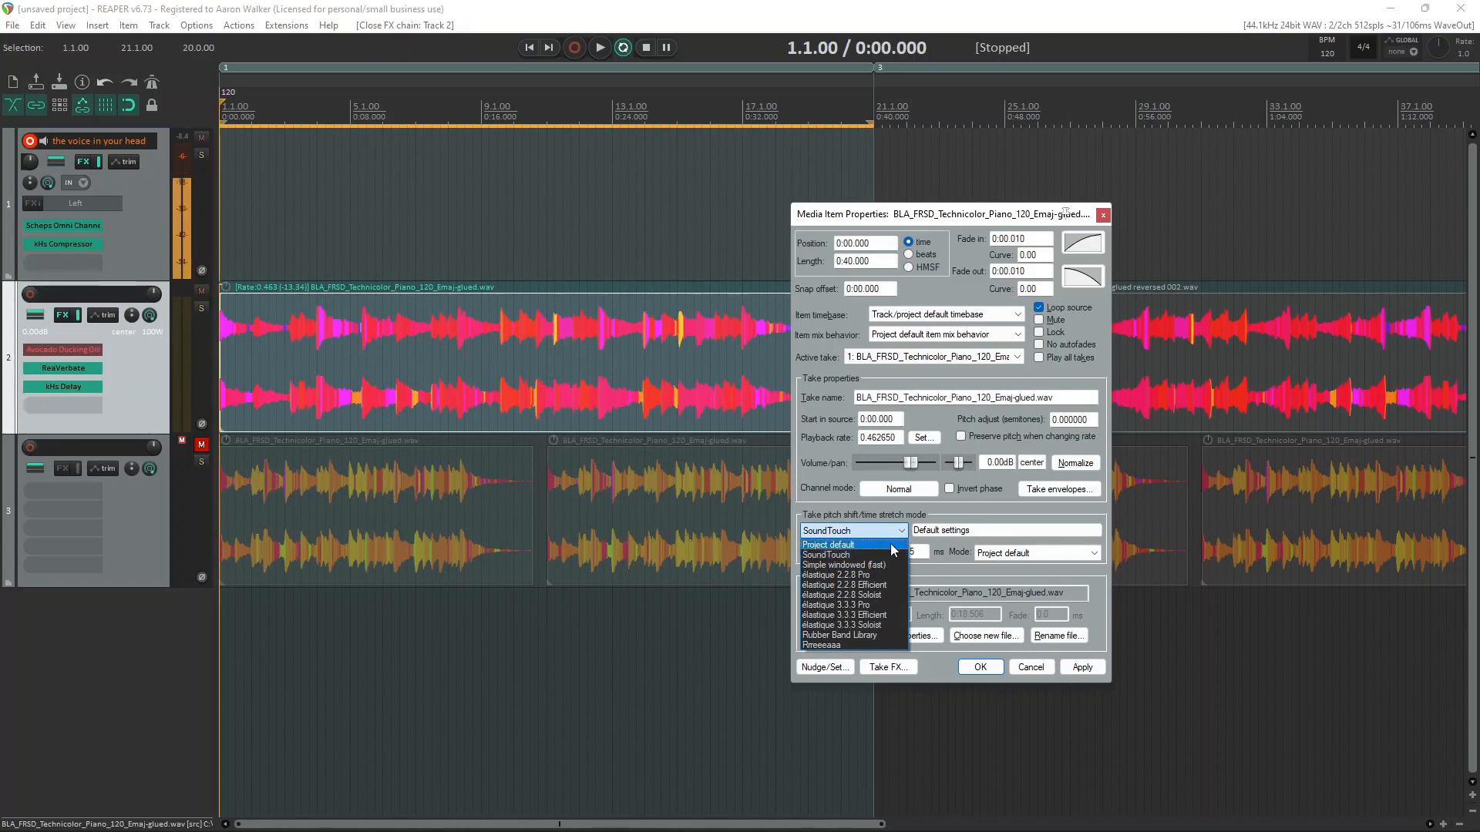
click(837, 646)
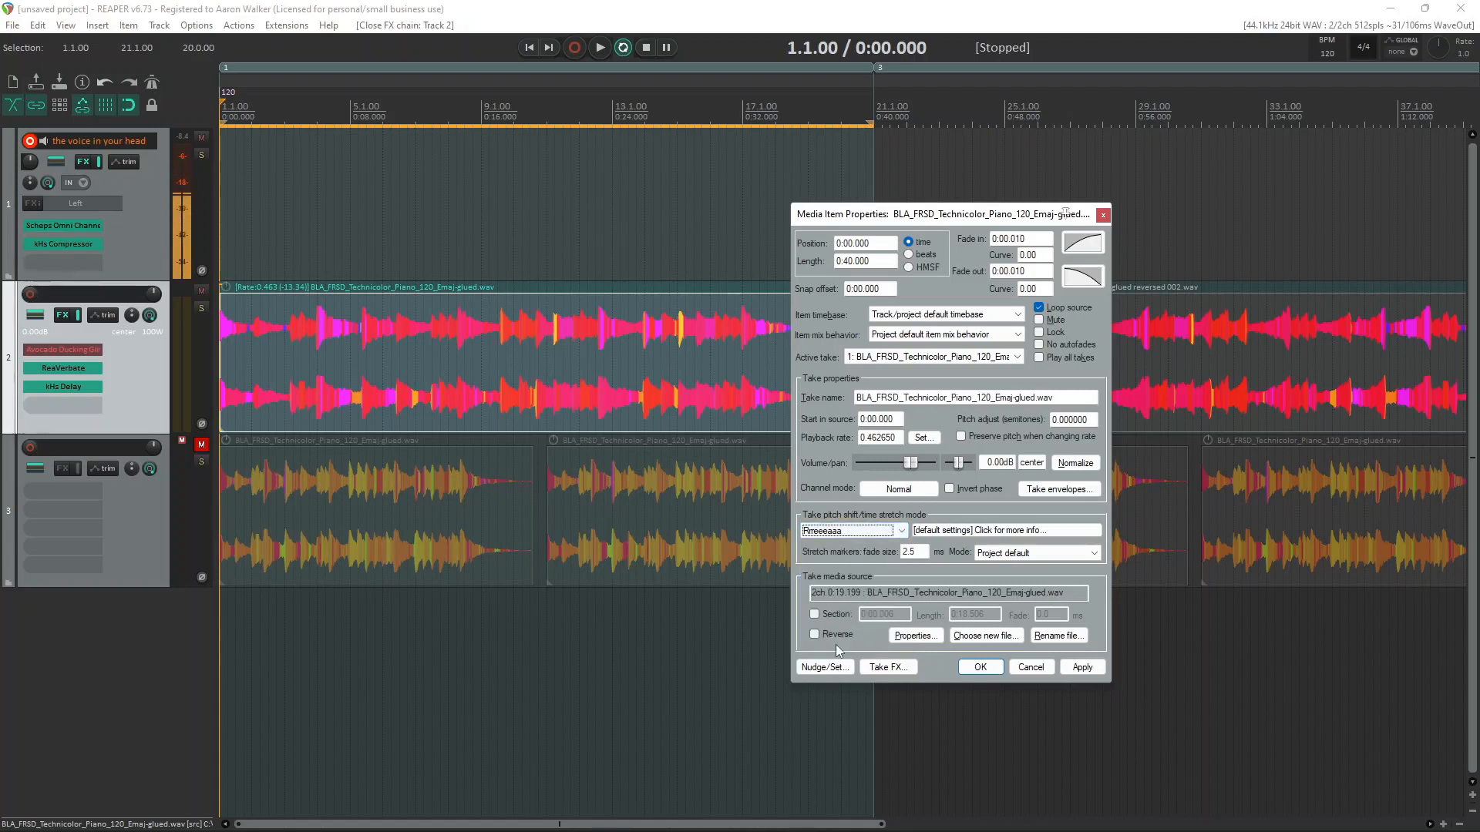
scroll(400, 391, up, 5)
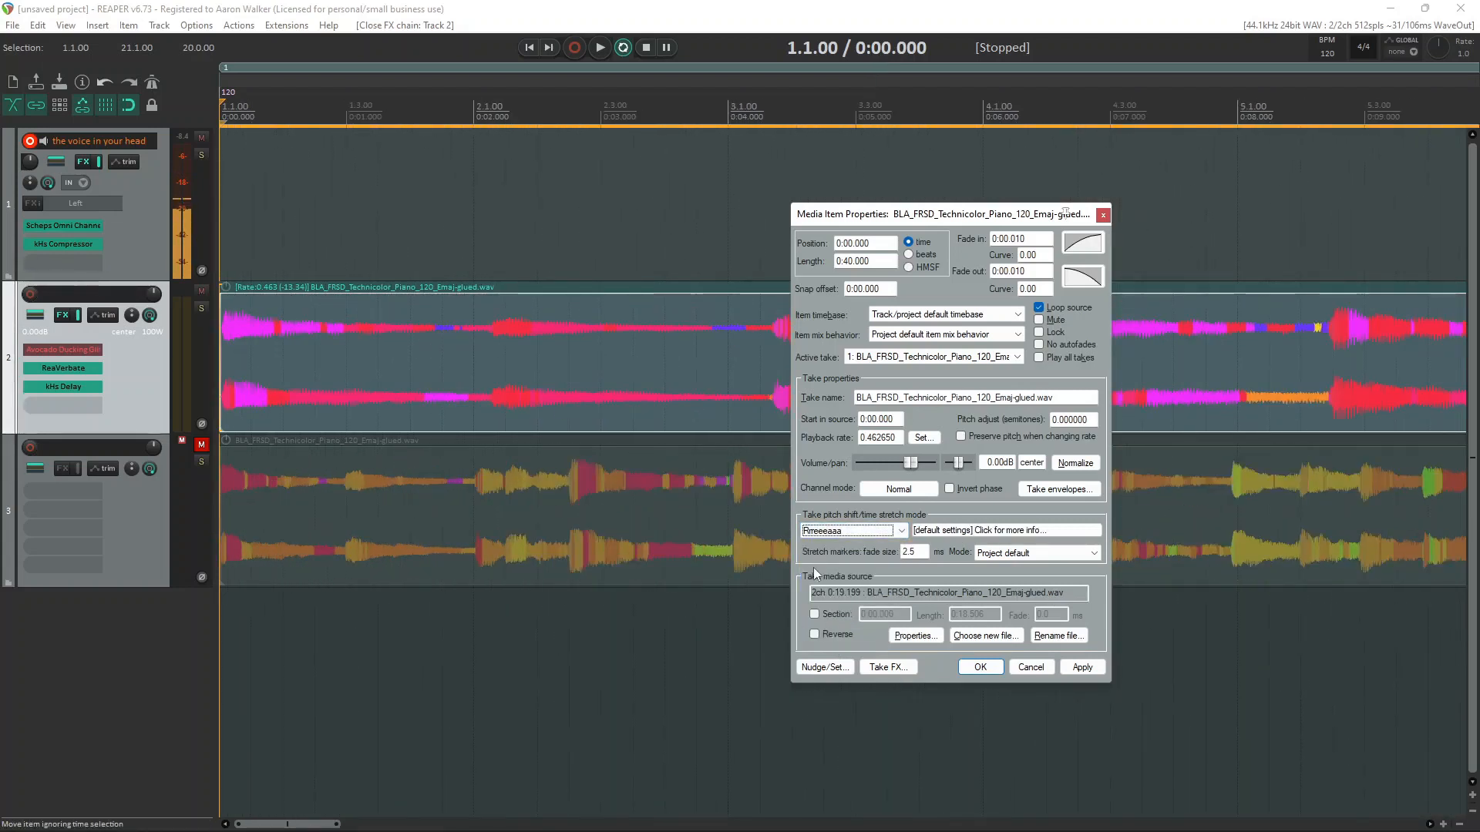
click(1082, 667)
Step: Enable pitch preservation when changing rate for the stretched piano item and audition it from 0:19
key(space)
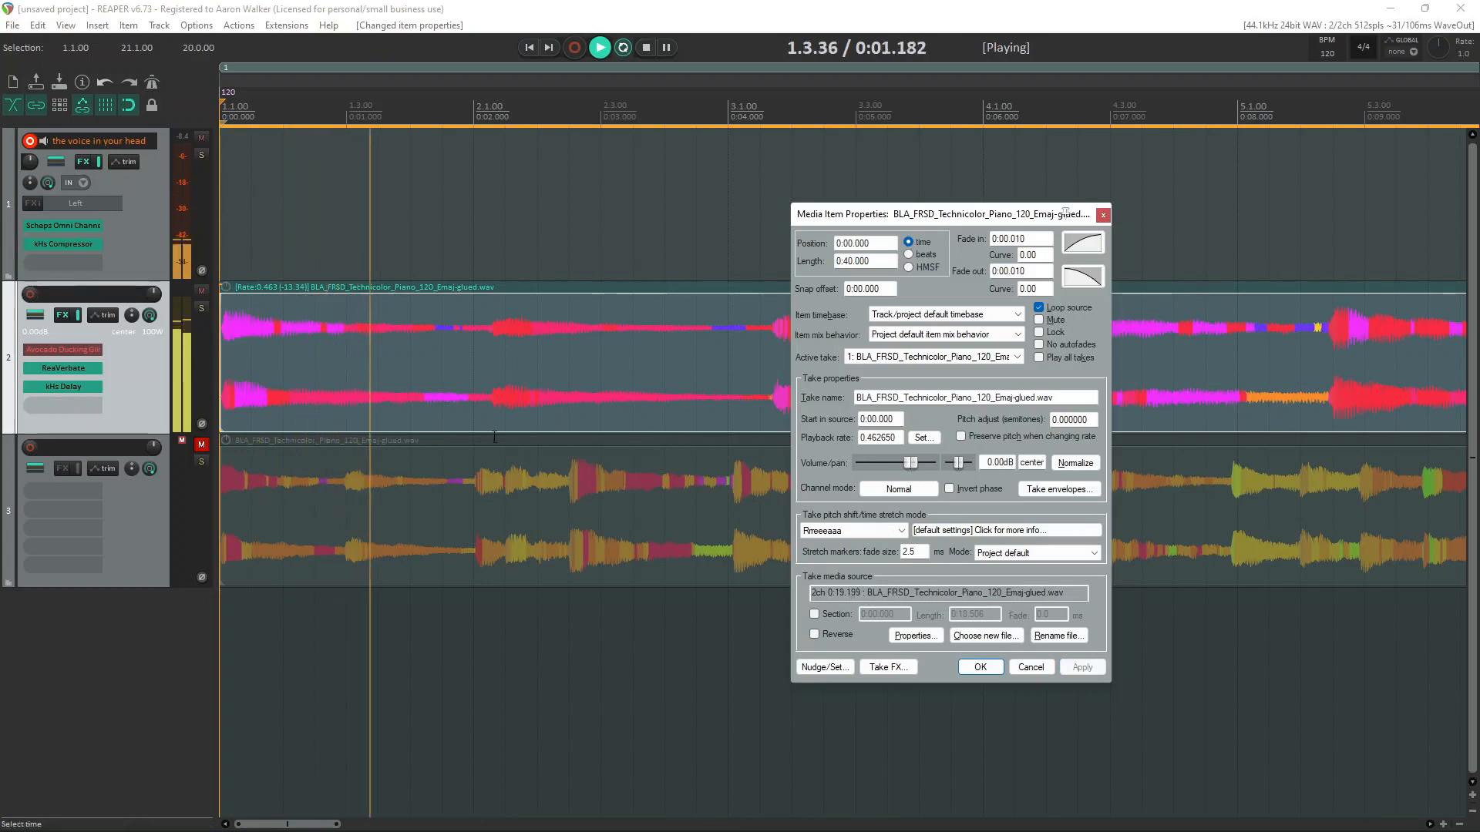
scroll(494, 437, down, 3)
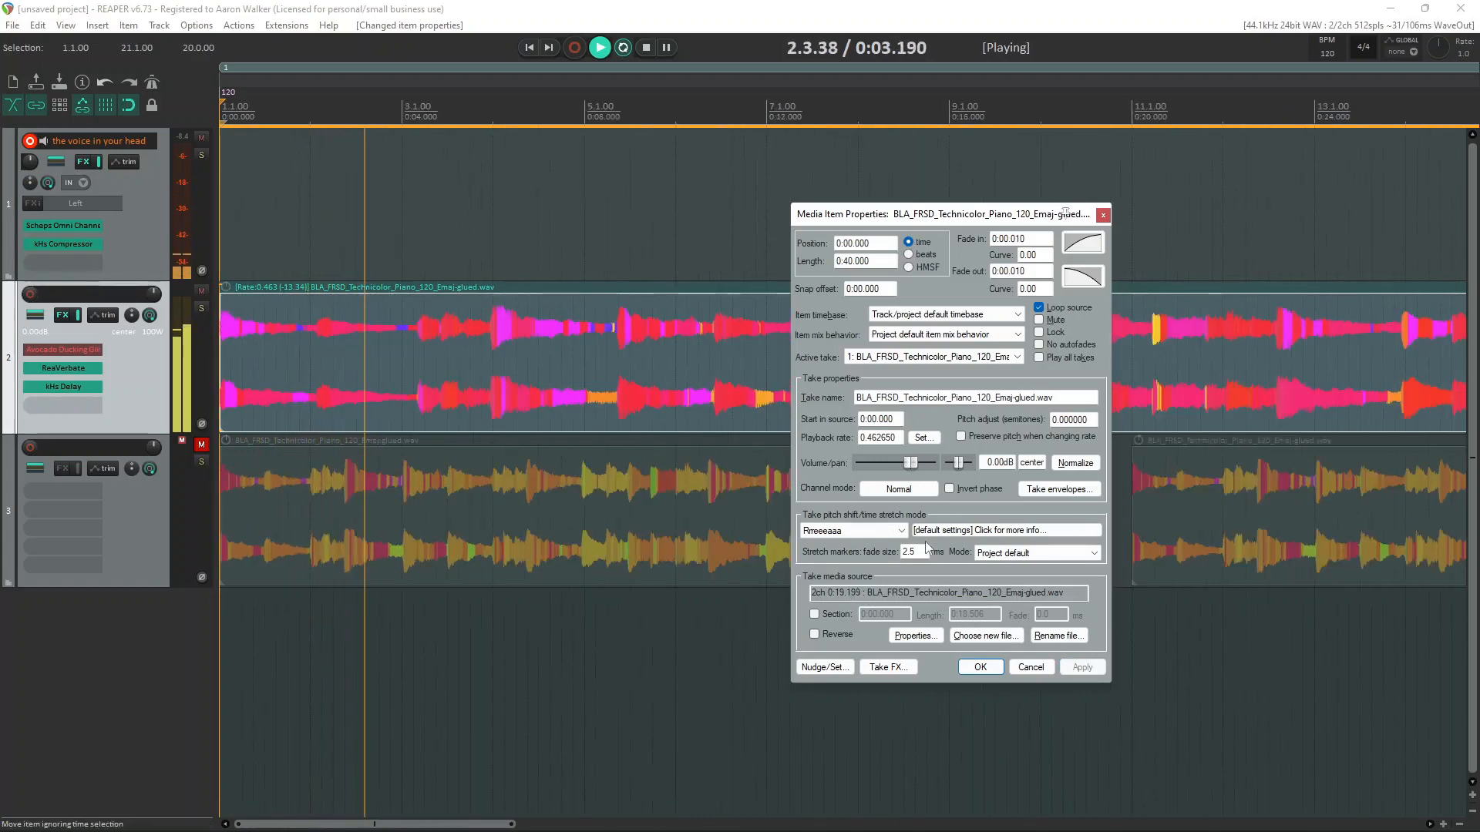
scroll(585, 400, down, 3)
click(537, 383)
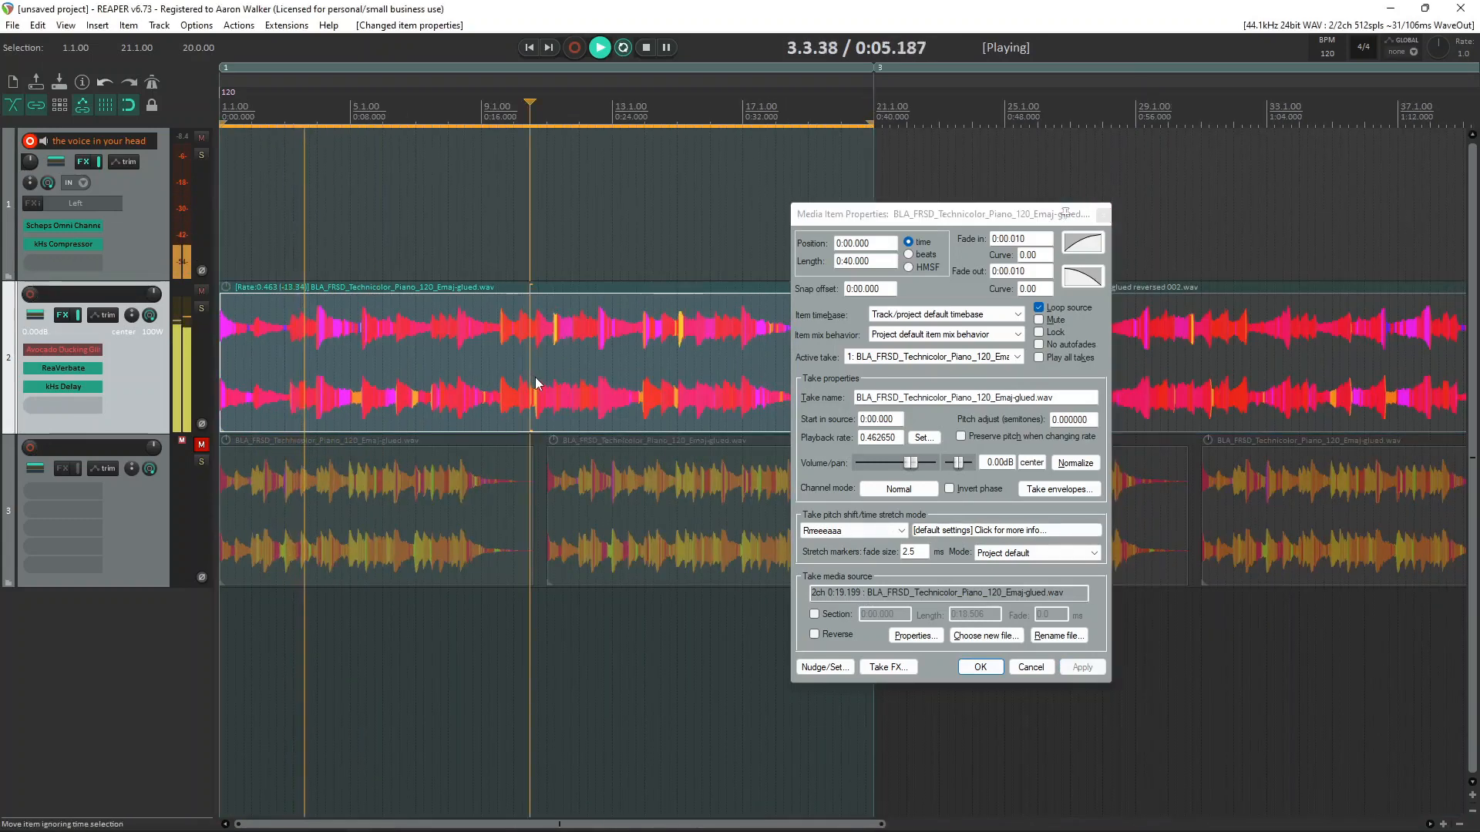
key(space)
key(p)
key(space)
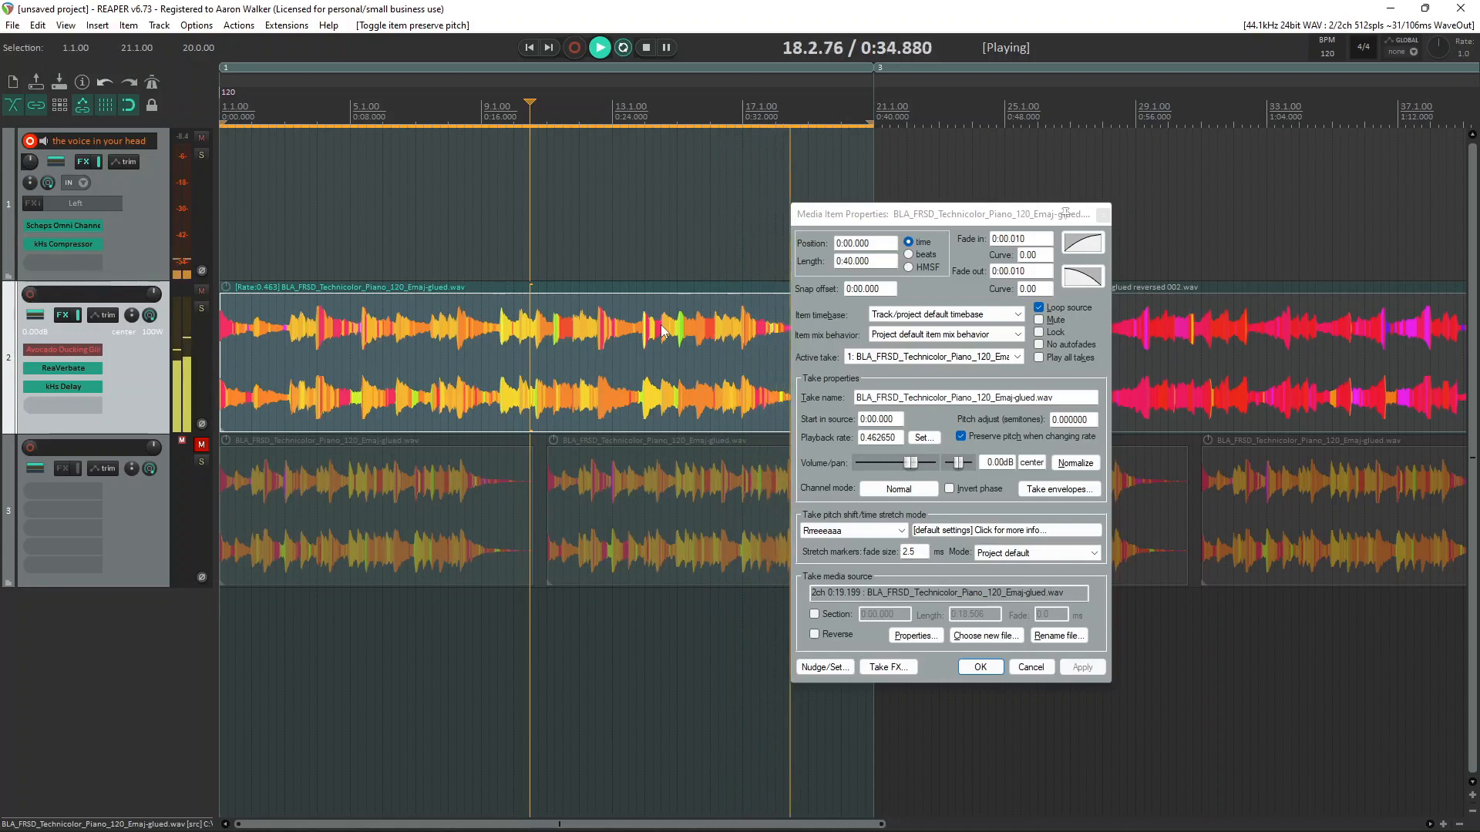
key(space)
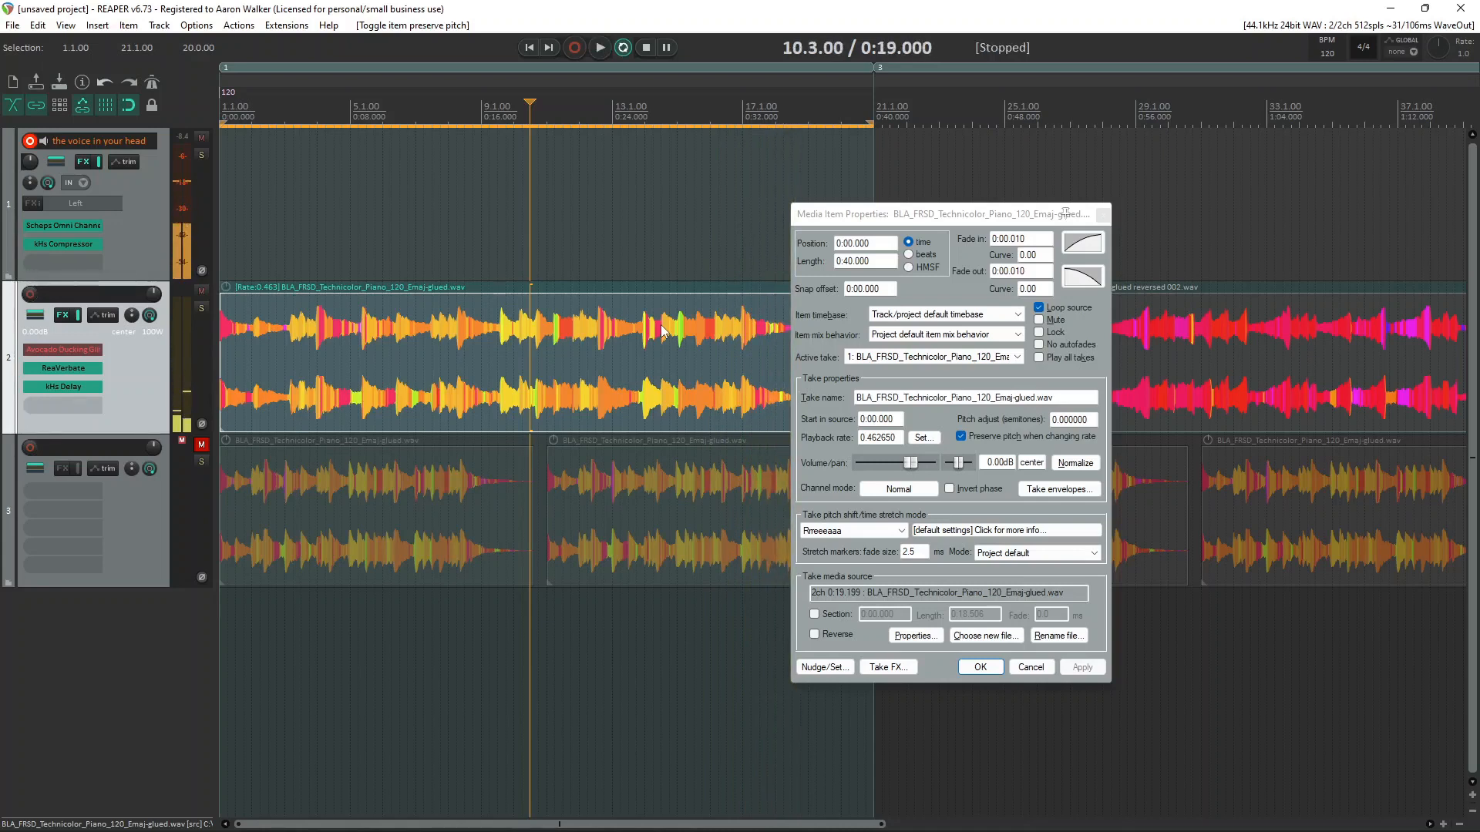
Step: Bypass ReaVerbate and kHs Delay on track 2 and audition the dry stretched piano item
shift+click(62, 369)
shift+click(48, 387)
key(space)
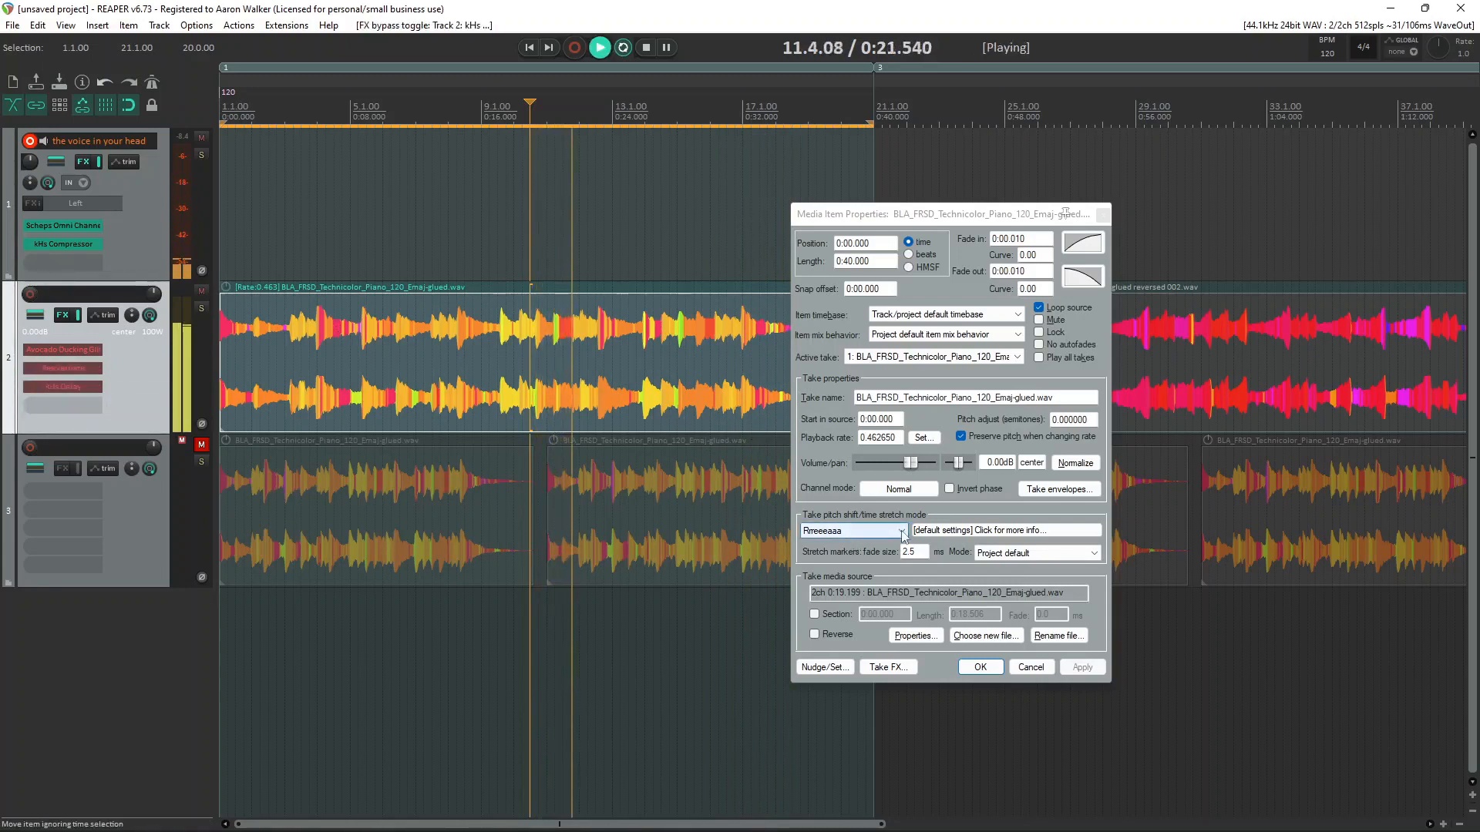
scroll(703, 331, down, 3)
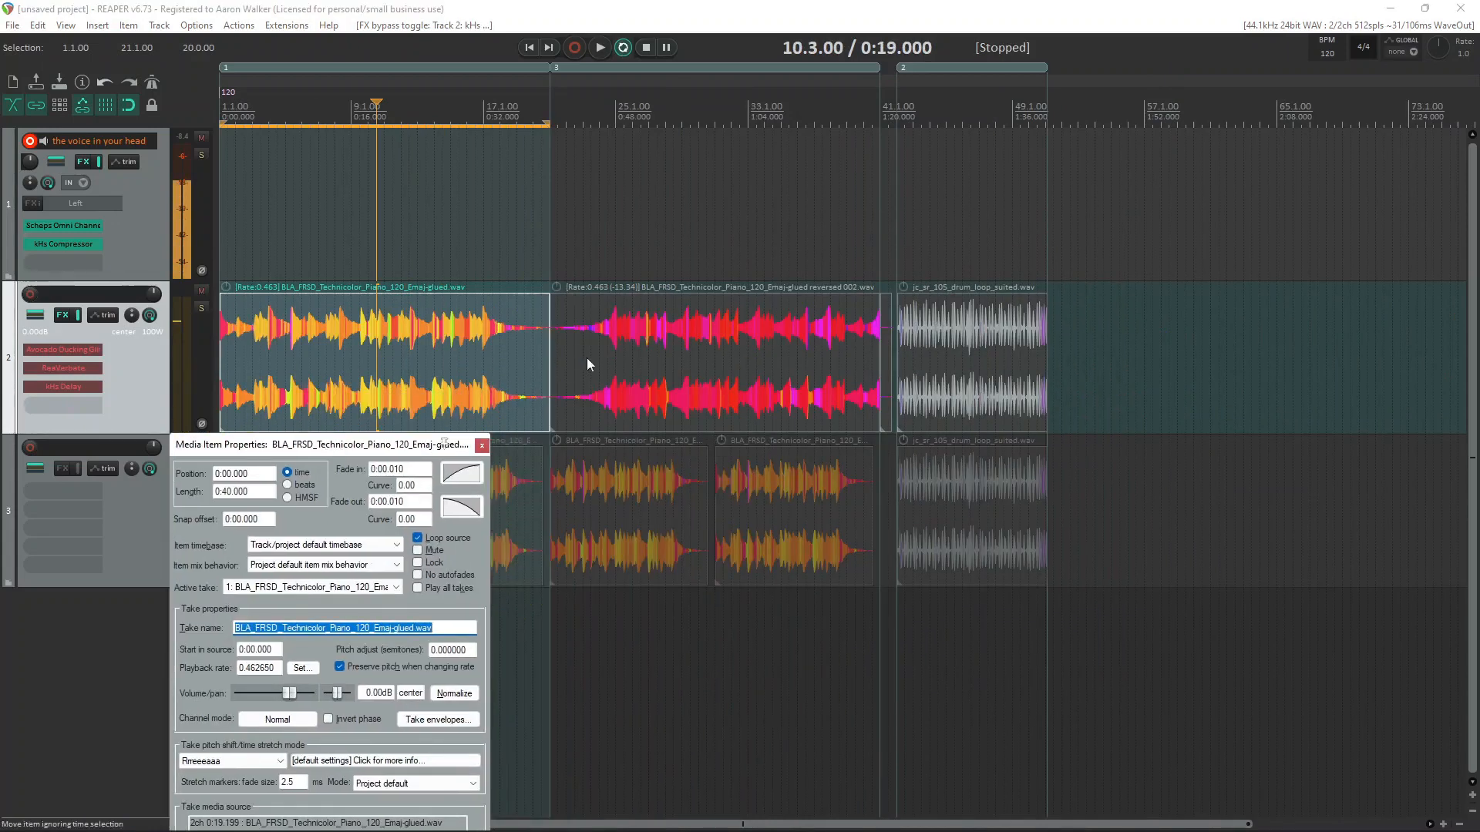
scroll(516, 359, up, 3)
scroll(517, 358, up, 4)
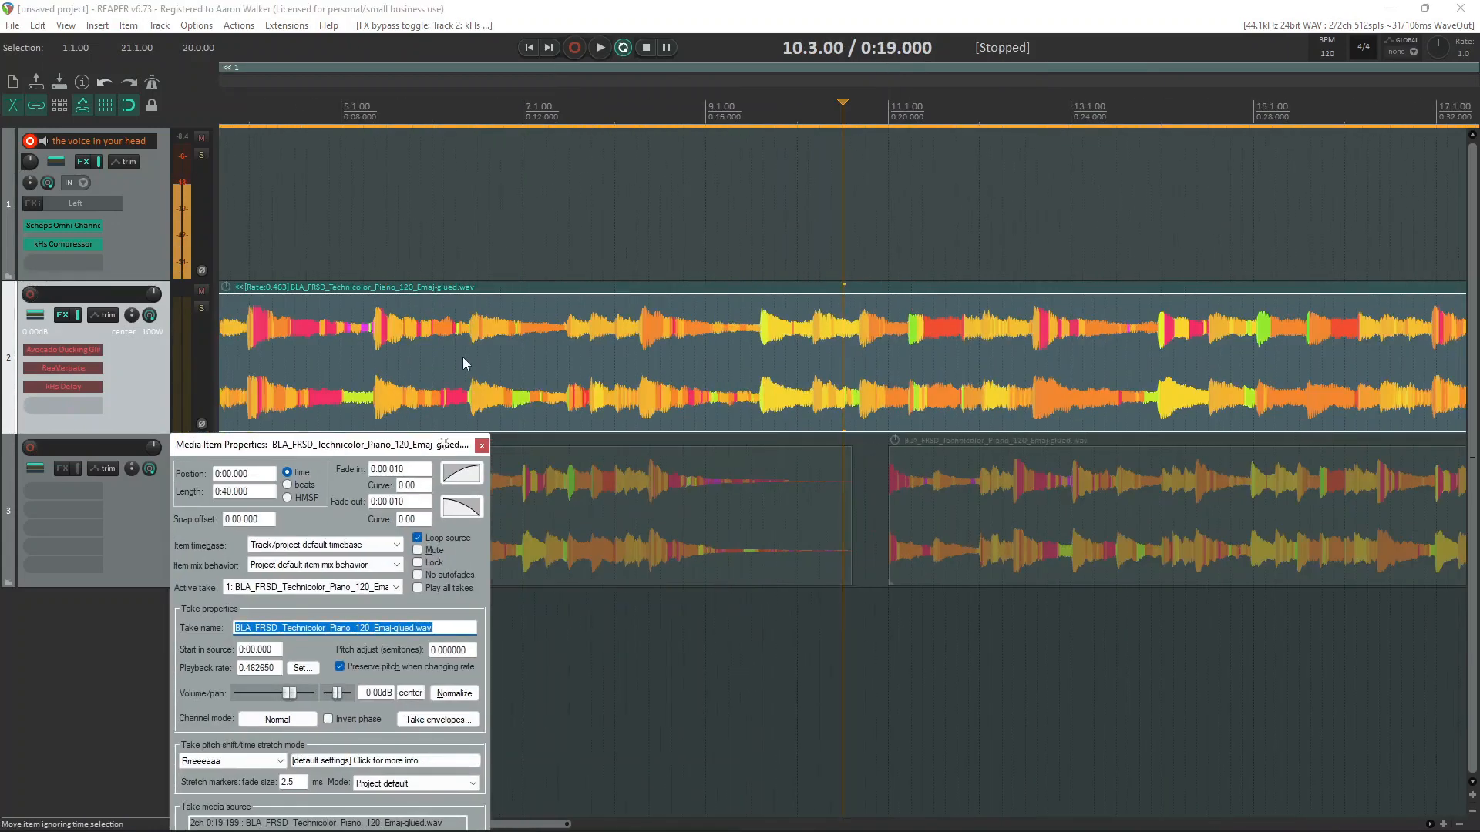
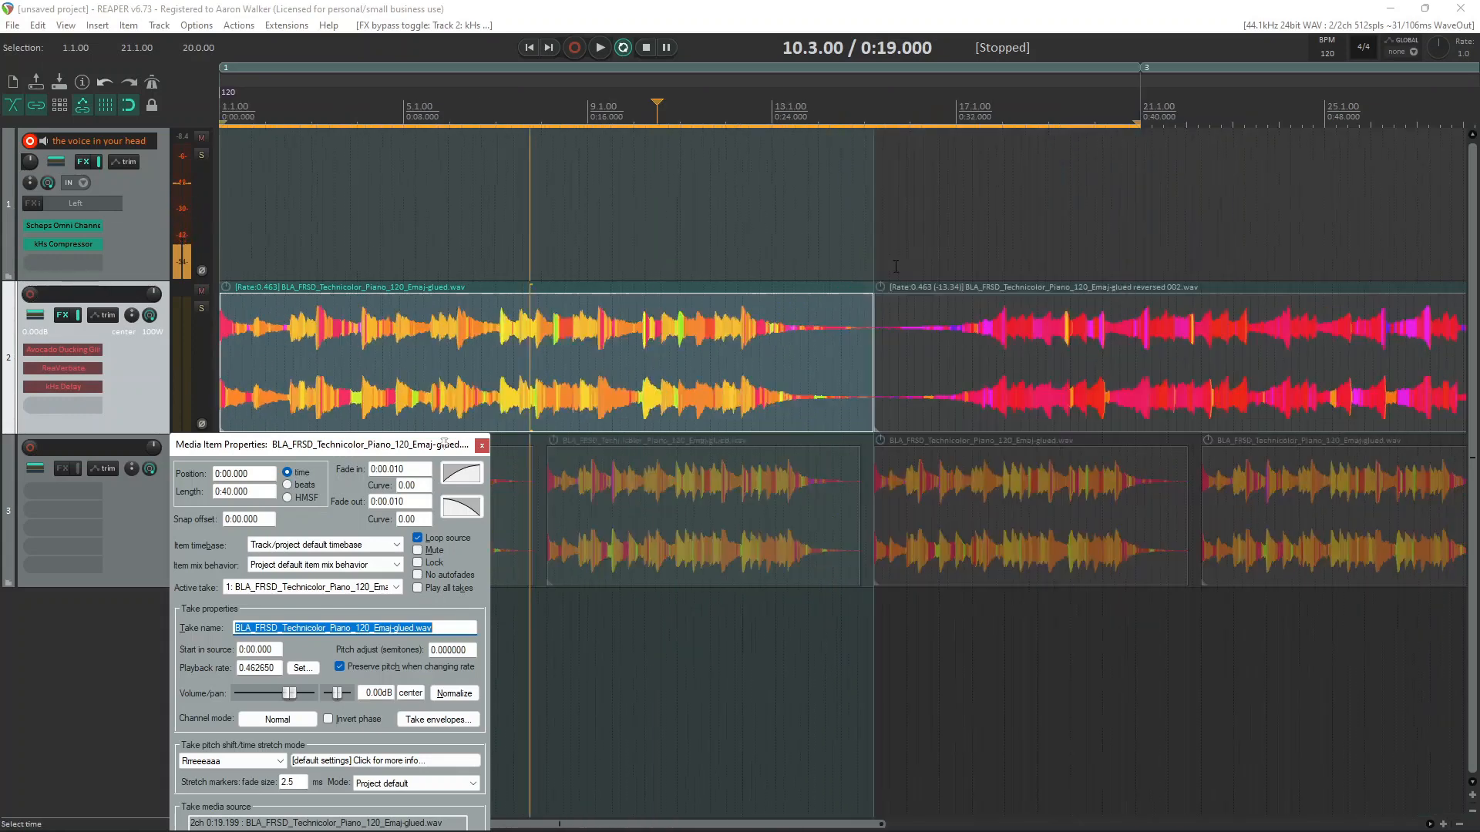
scroll(896, 266, down, 3)
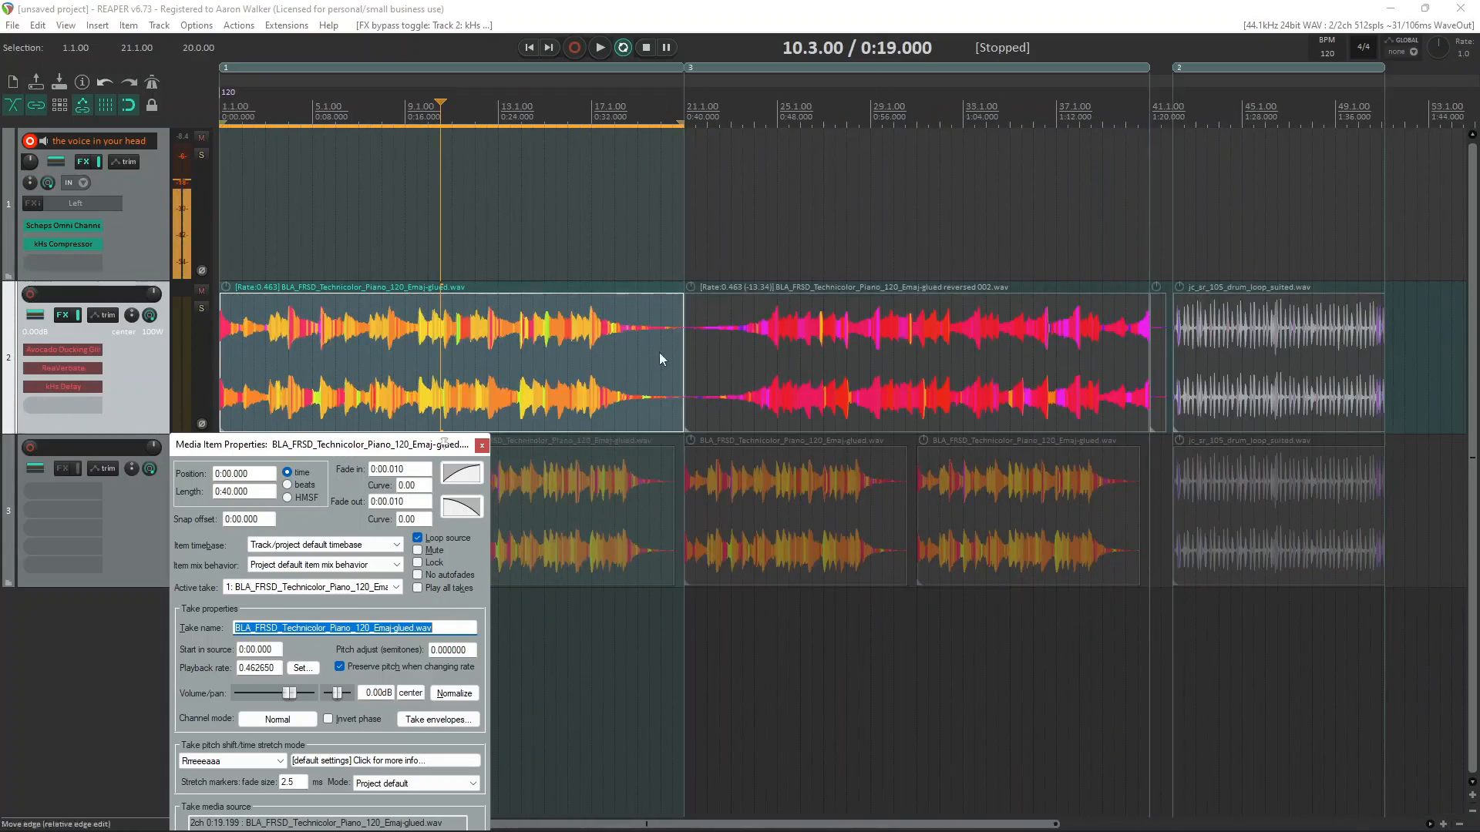
click(482, 445)
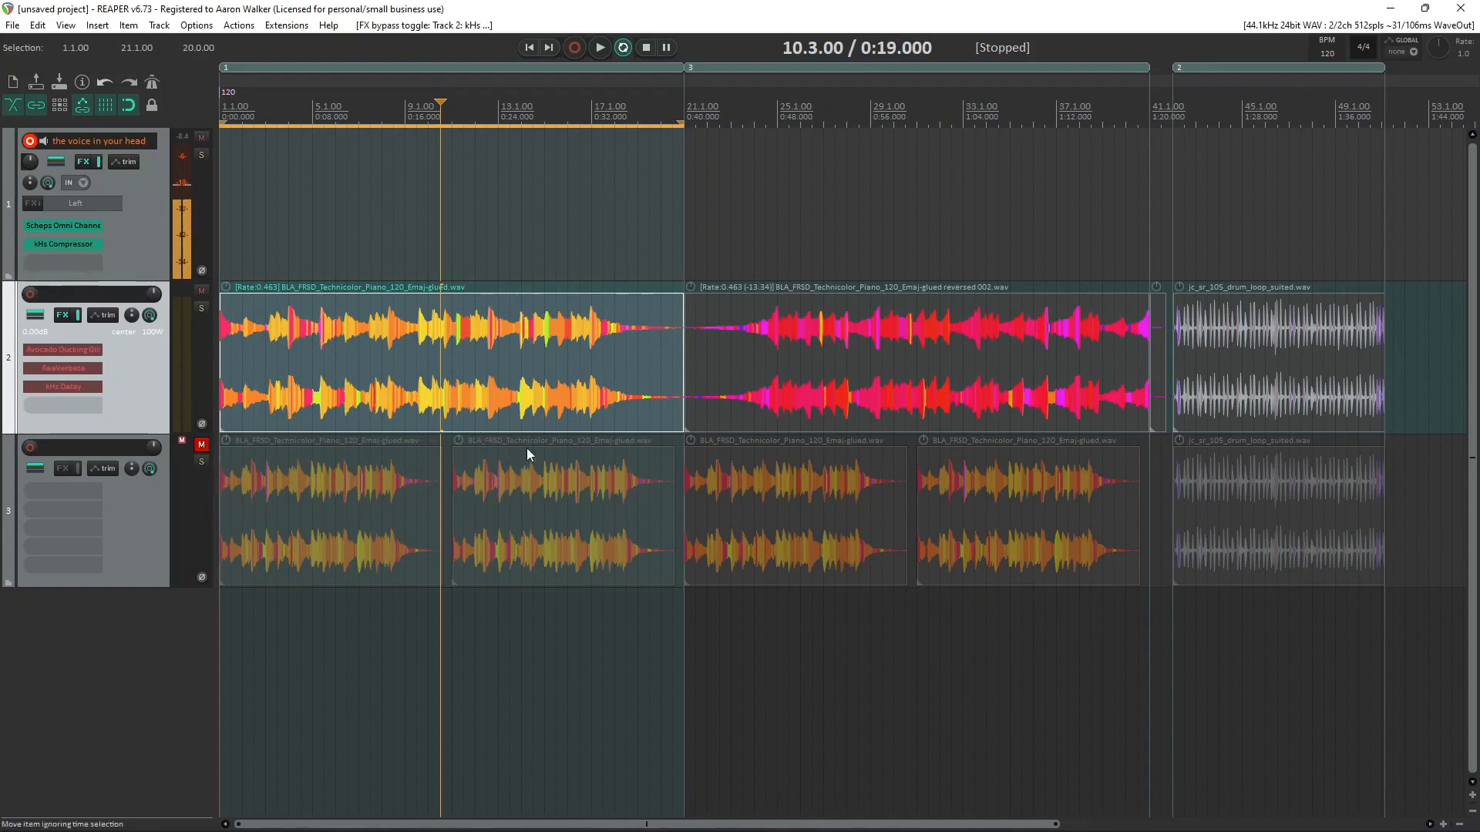
Step: Delete the short leftover piano item just before the drum loop on track 2
click(1176, 348)
scroll(1305, 354, up, 4)
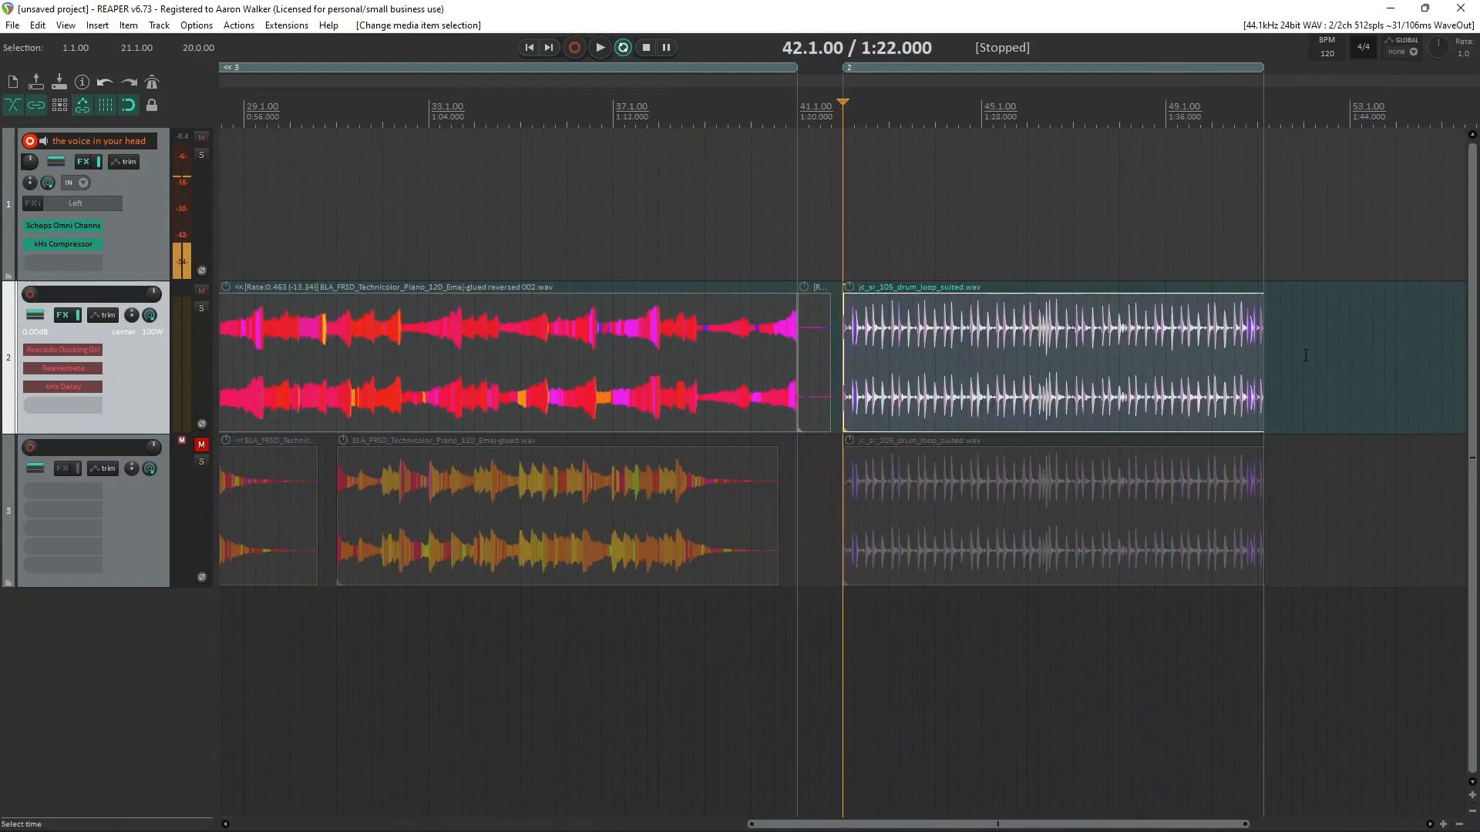
scroll(1305, 353, down, 2)
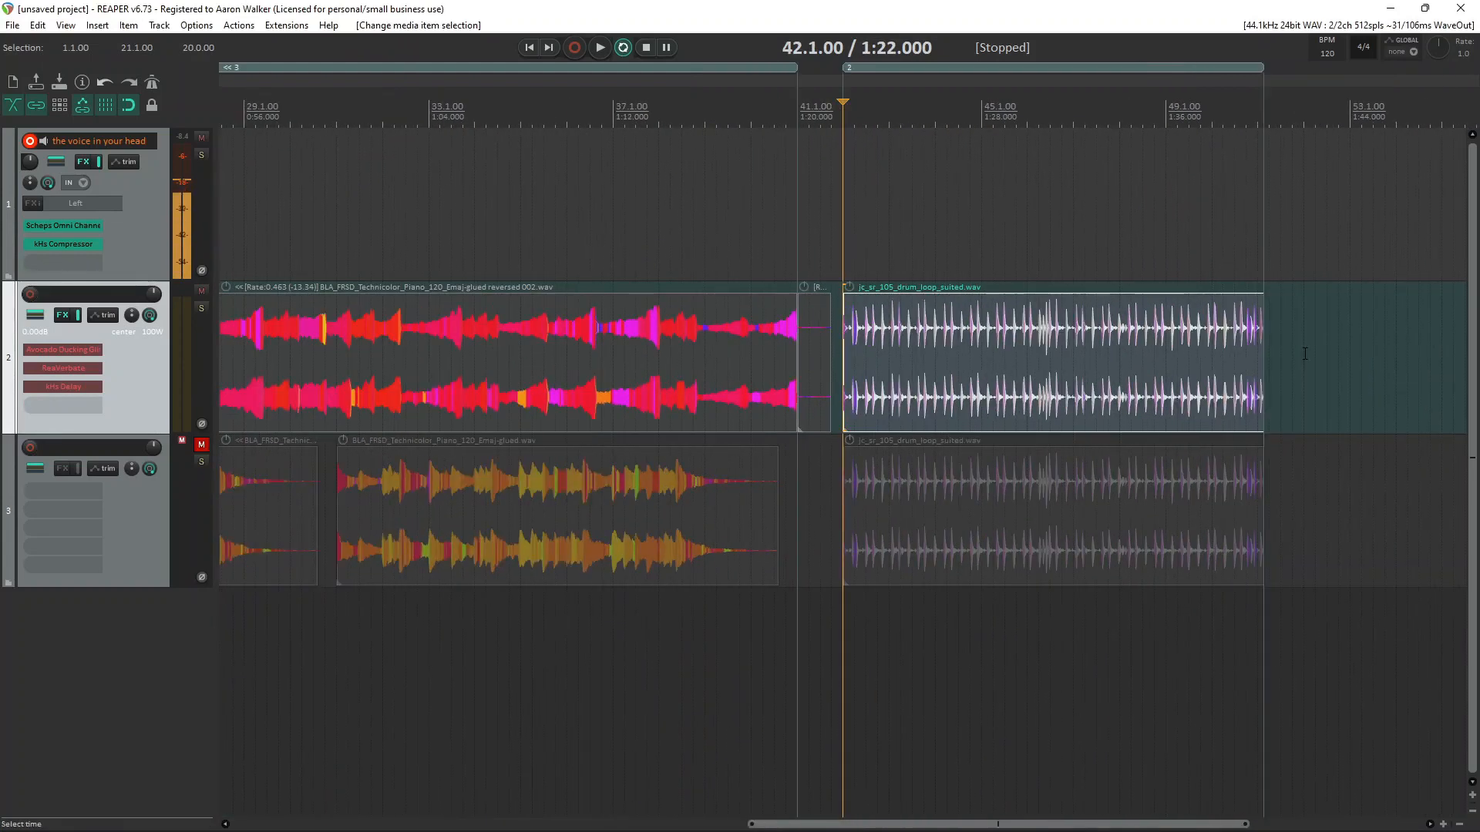
click(813, 372)
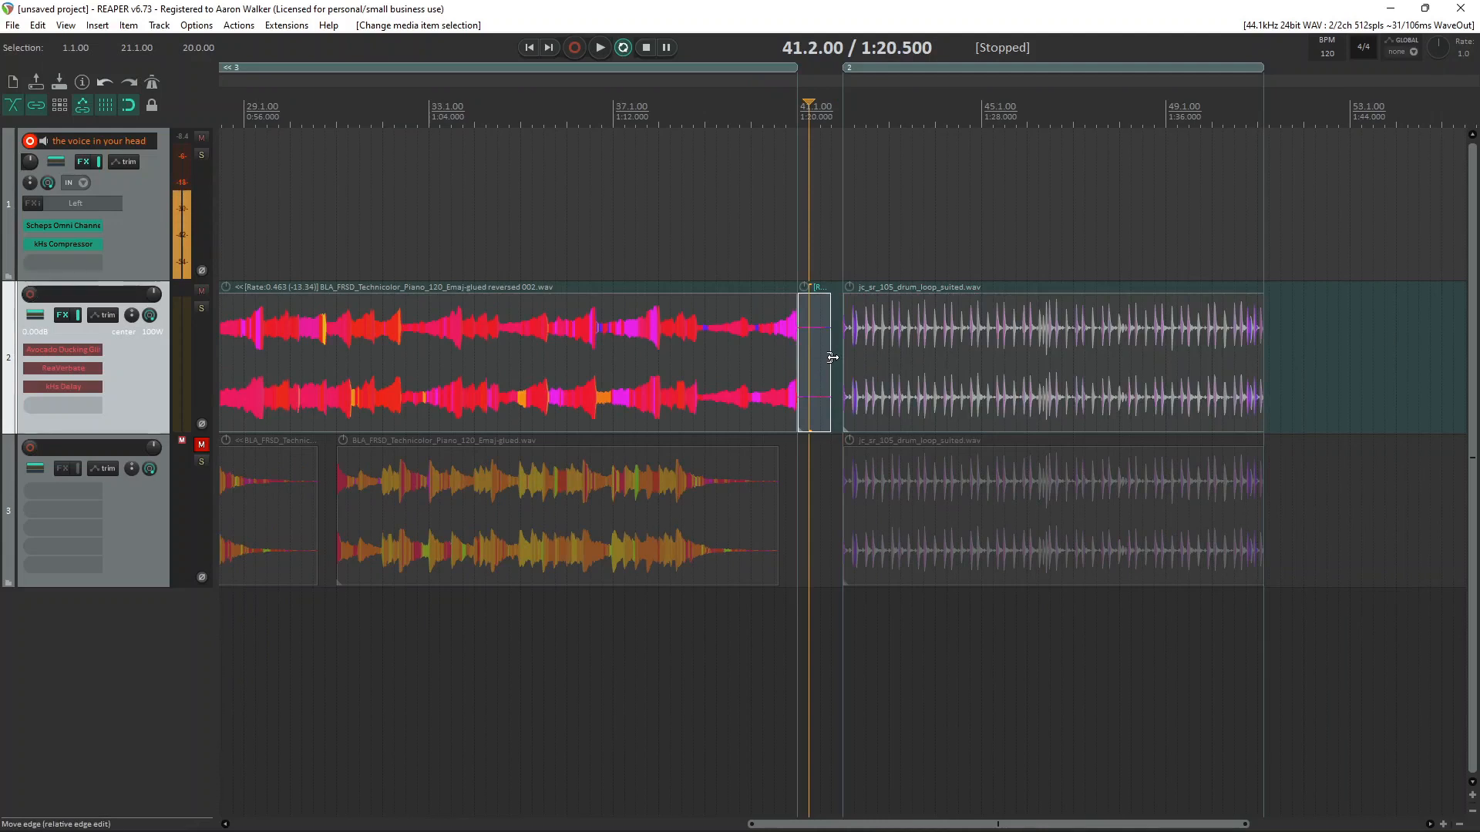
key(Delete)
Step: Set the time selection across the whole drum loop, from 42.1.00 to 51.1.50, and play the loop
click(983, 393)
scroll(1172, 363, up, 4)
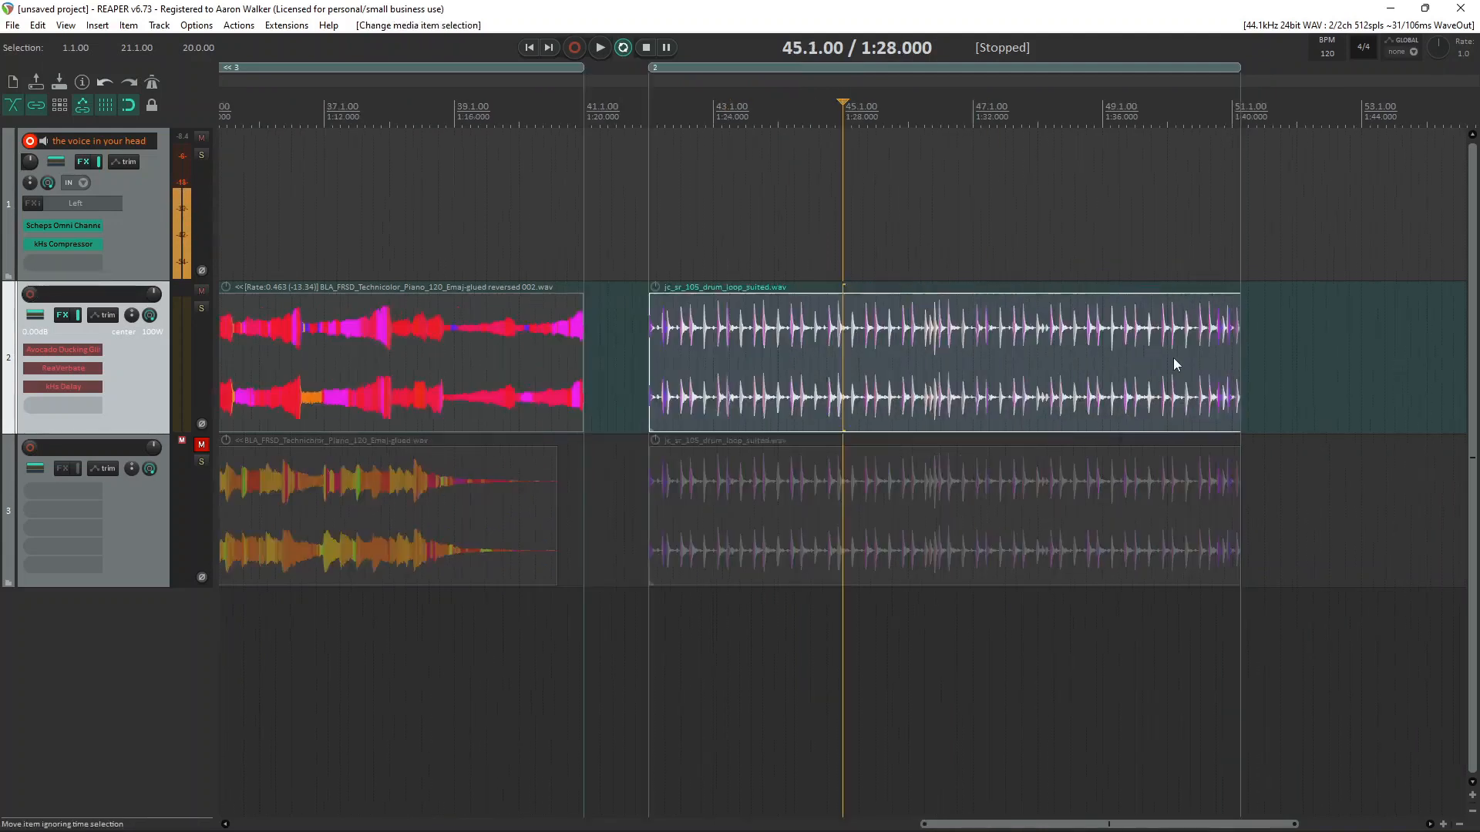
scroll(1153, 247, down, 2)
drag(650, 114, 1240, 123)
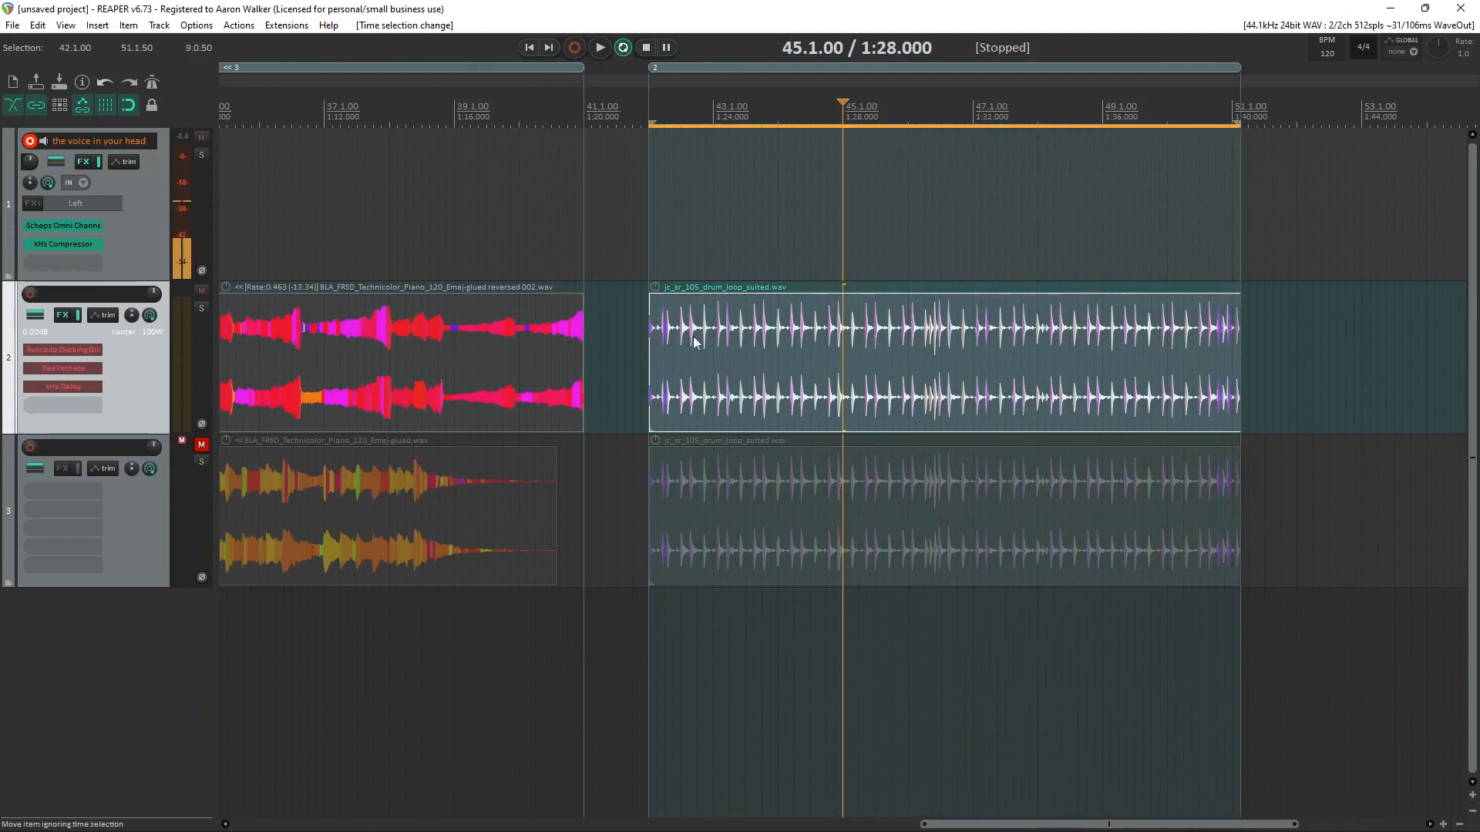
click(696, 343)
click(641, 333)
key(space)
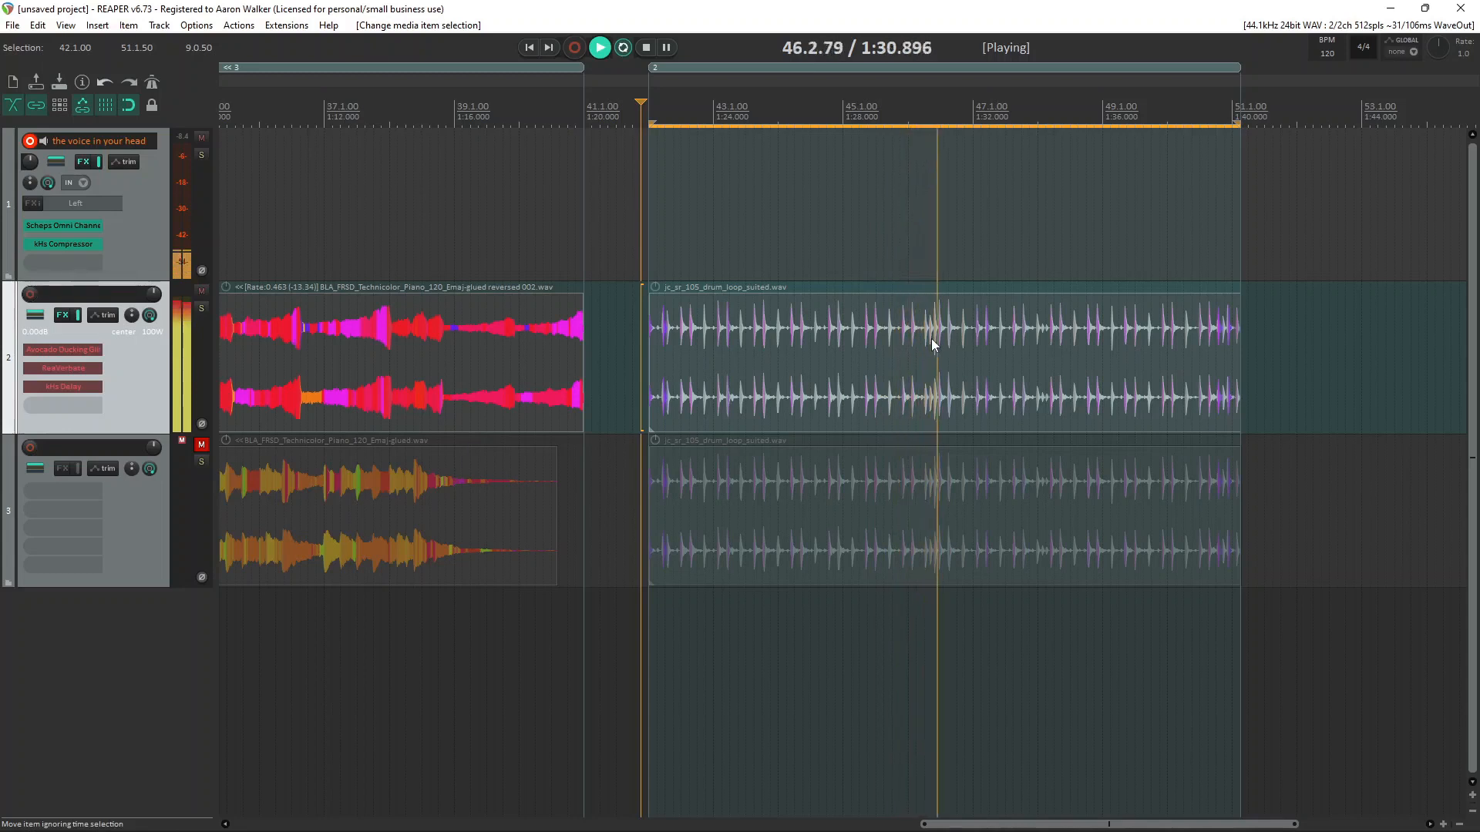
key(space)
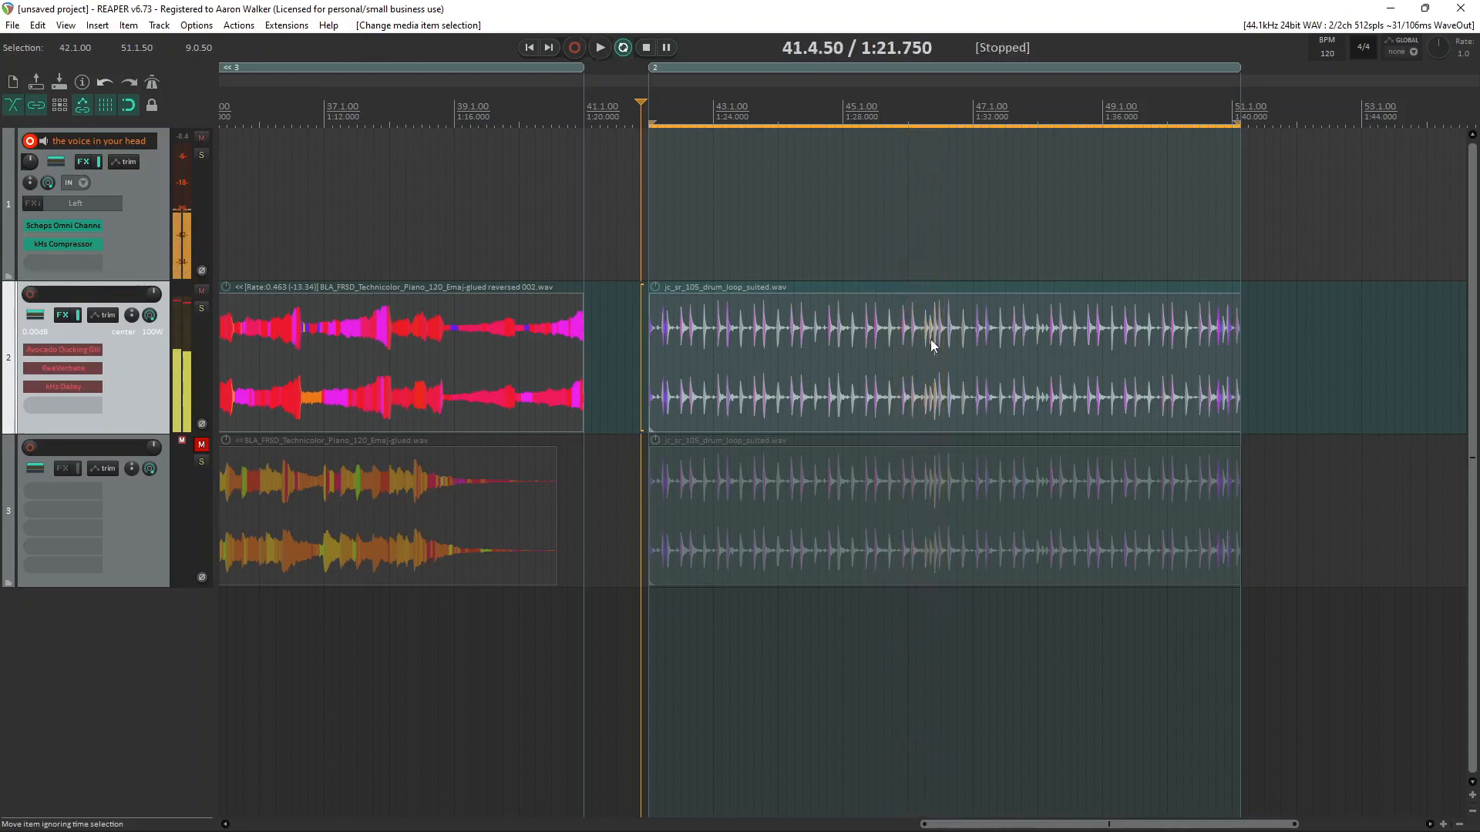
Step: Start a dynamic split on track 2's drum loop with a gate threshold of -24.0 dB and hysteresis of -0.6 dB
click(647, 360)
scroll(711, 358, up, 10)
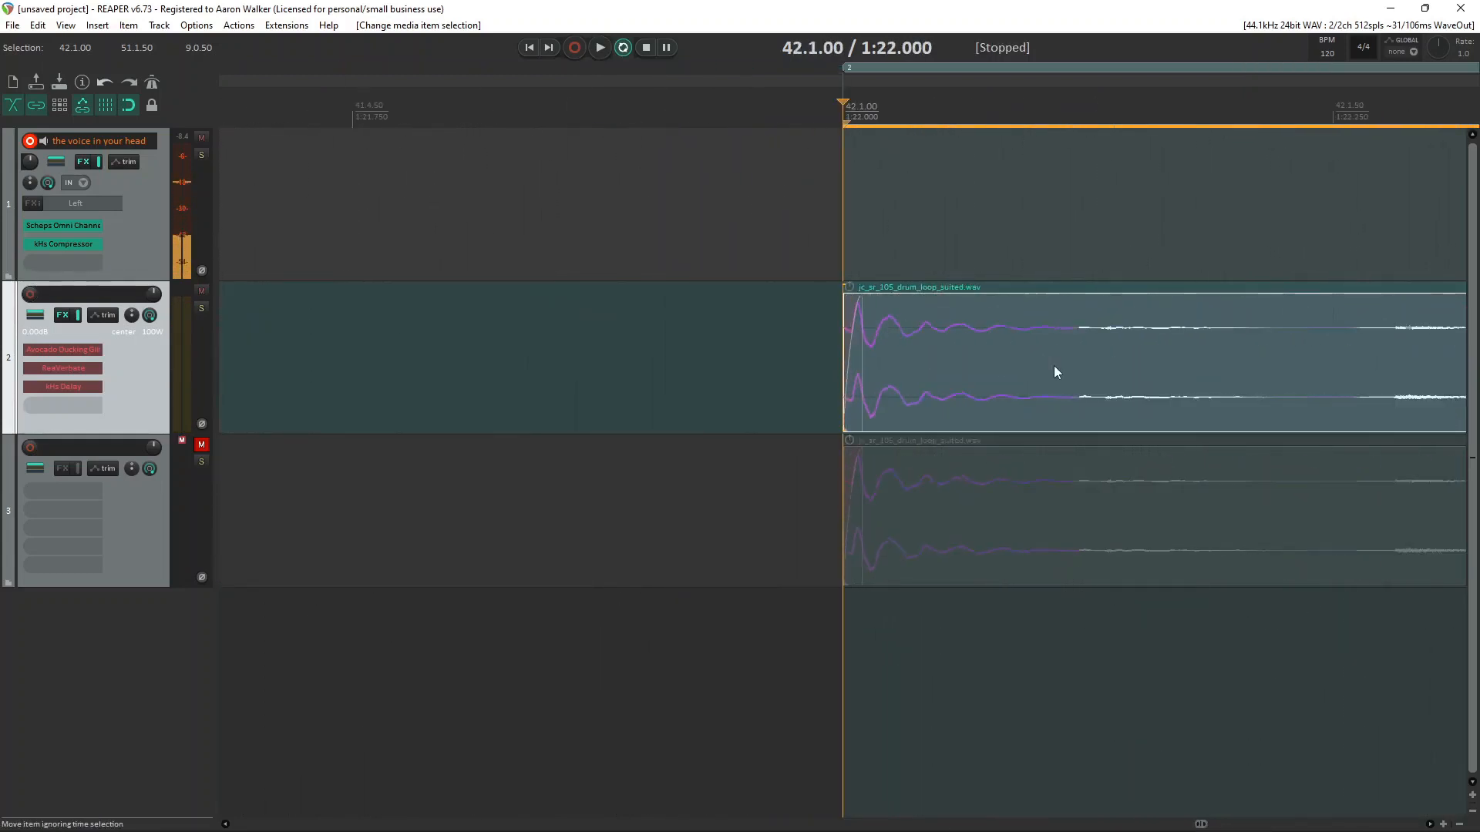
scroll(1053, 416, down, 10)
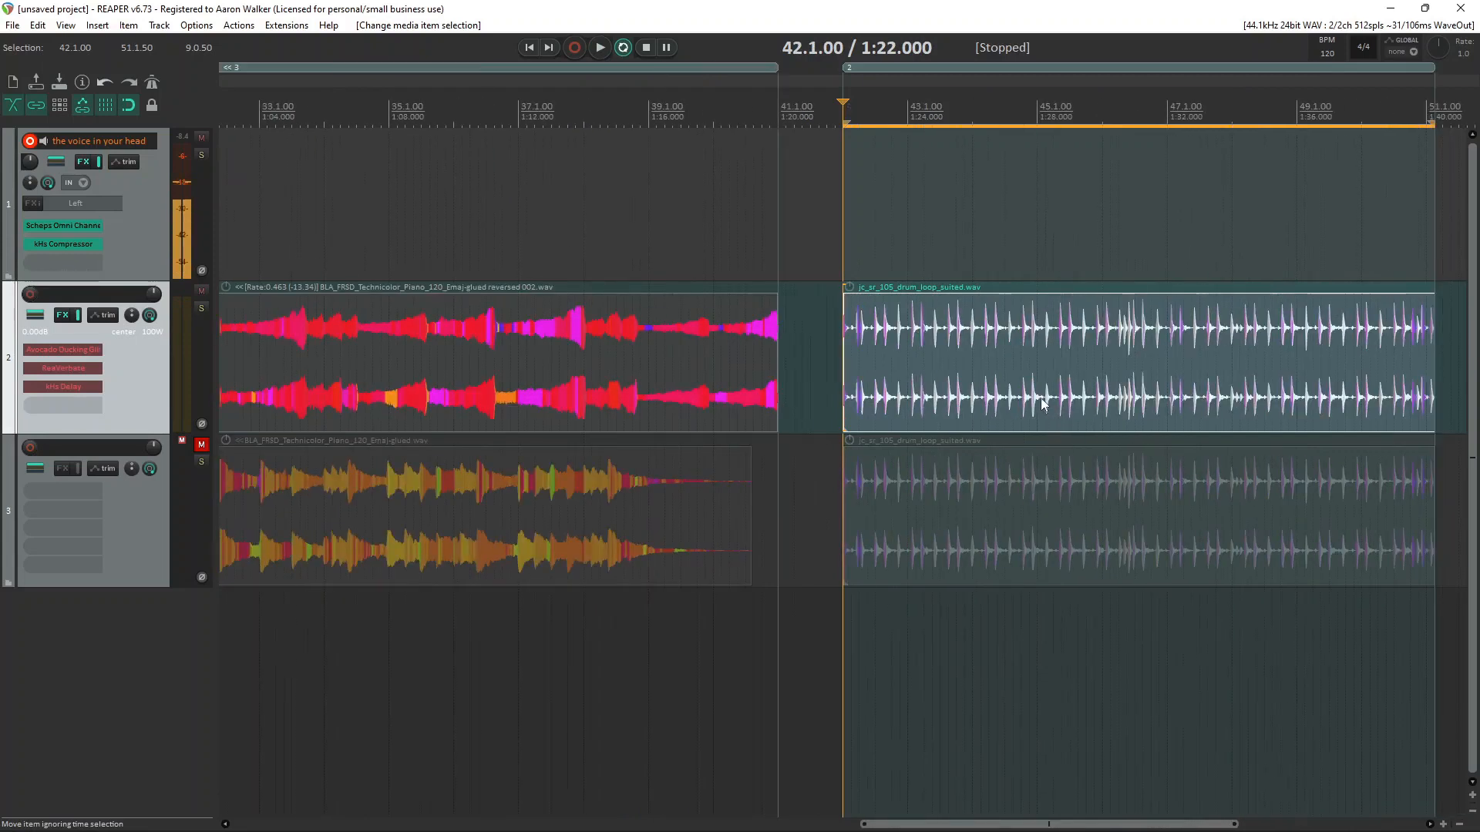
click(1038, 396)
scroll(1025, 389, up, 3)
scroll(1012, 381, down, 2)
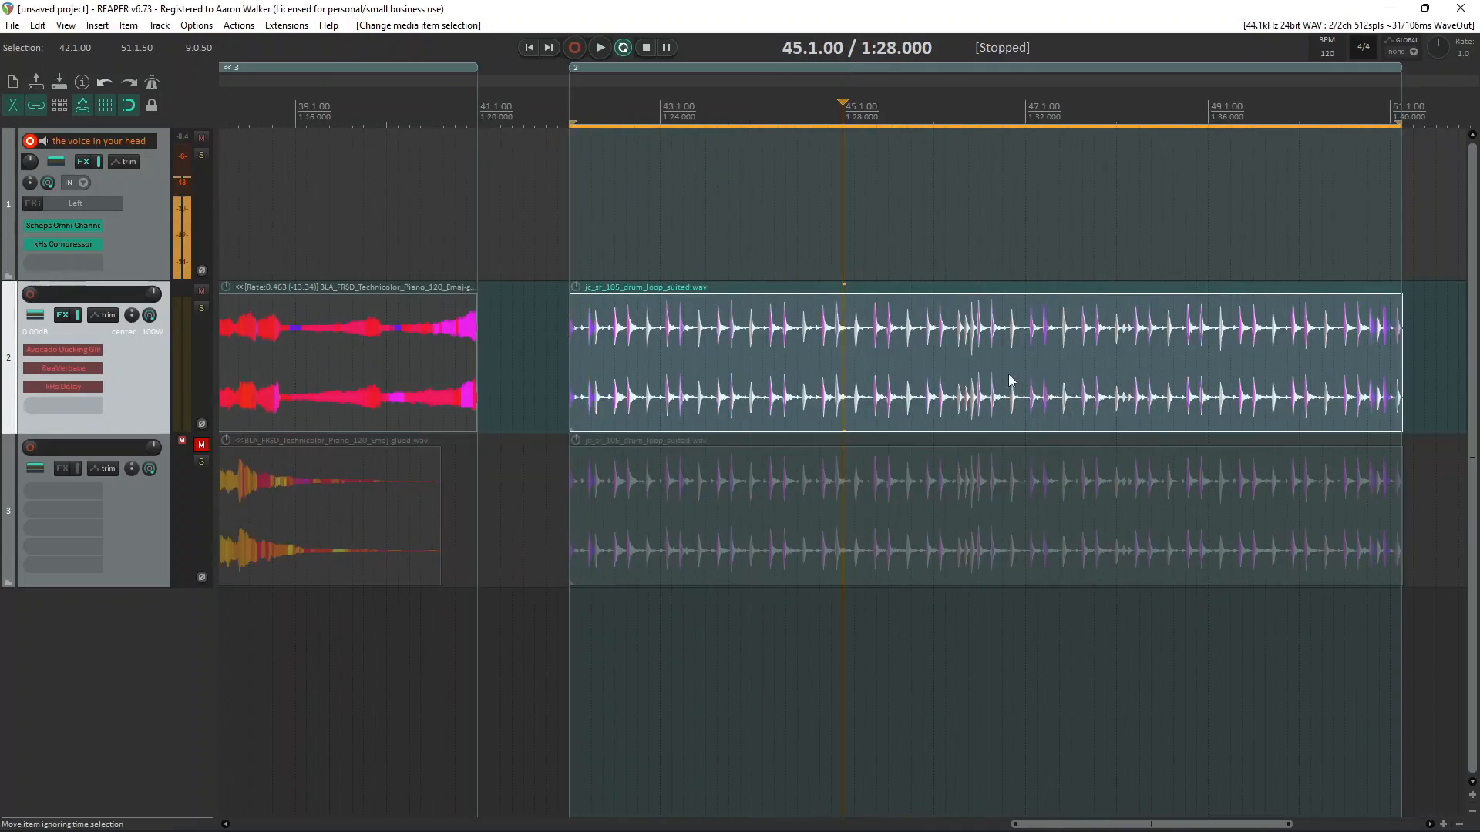
key(d)
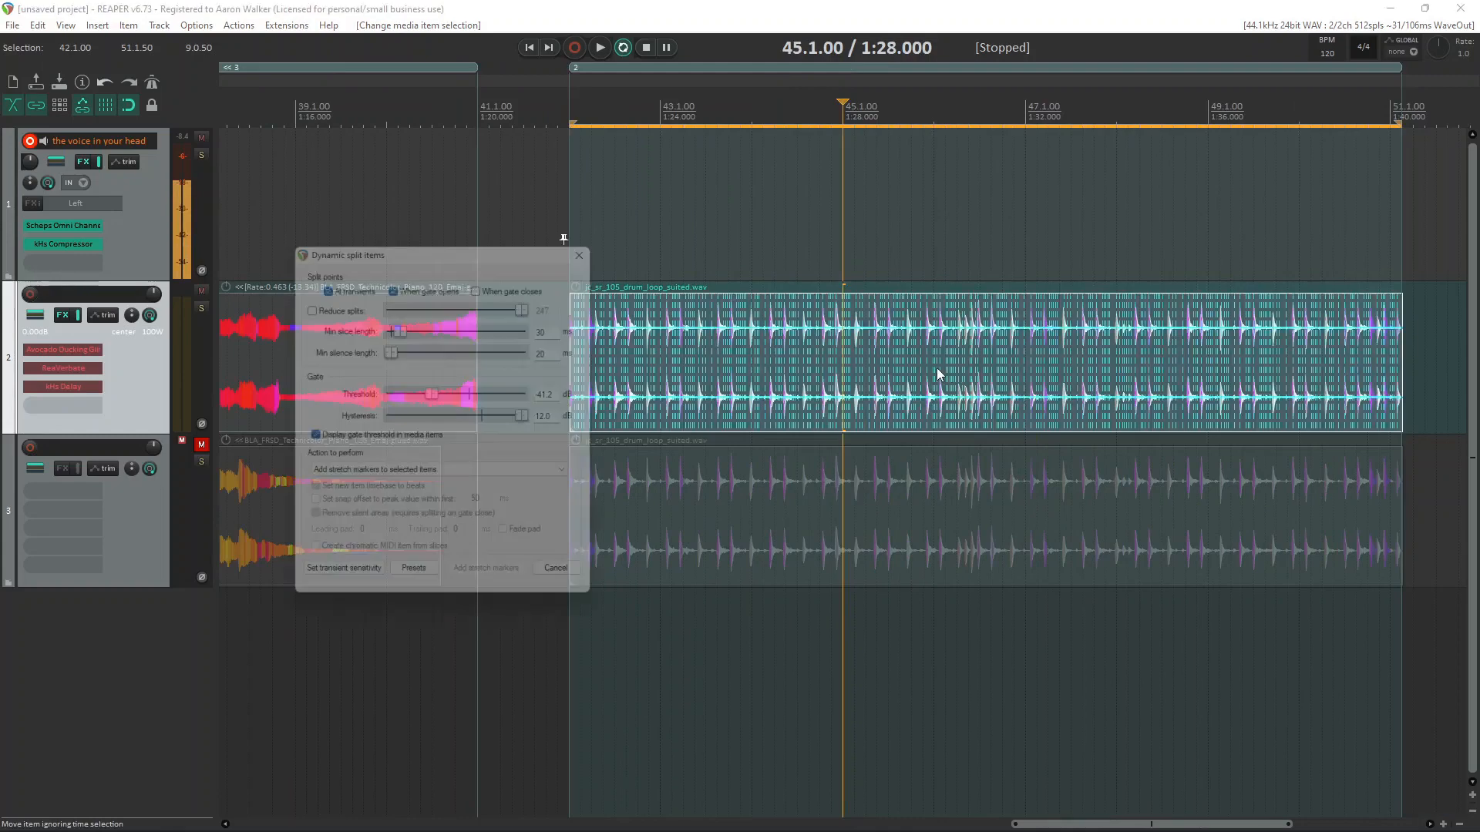
scroll(927, 369, up, 4)
drag(445, 404, 508, 420)
scroll(828, 372, down, 2)
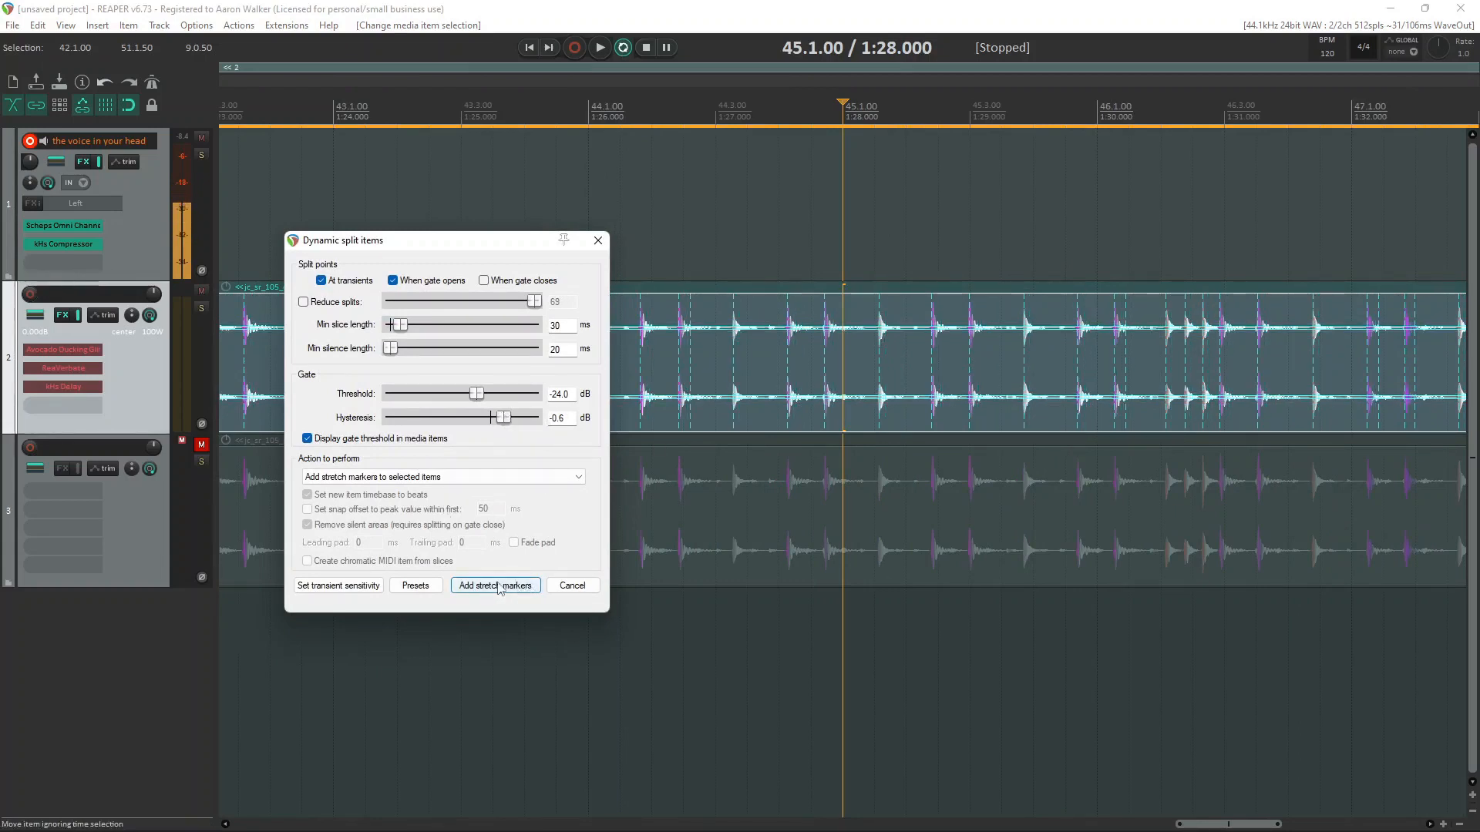
Step: Choose splitting the selected items as the dynamic split action and cut the drum loop into slices
click(386, 476)
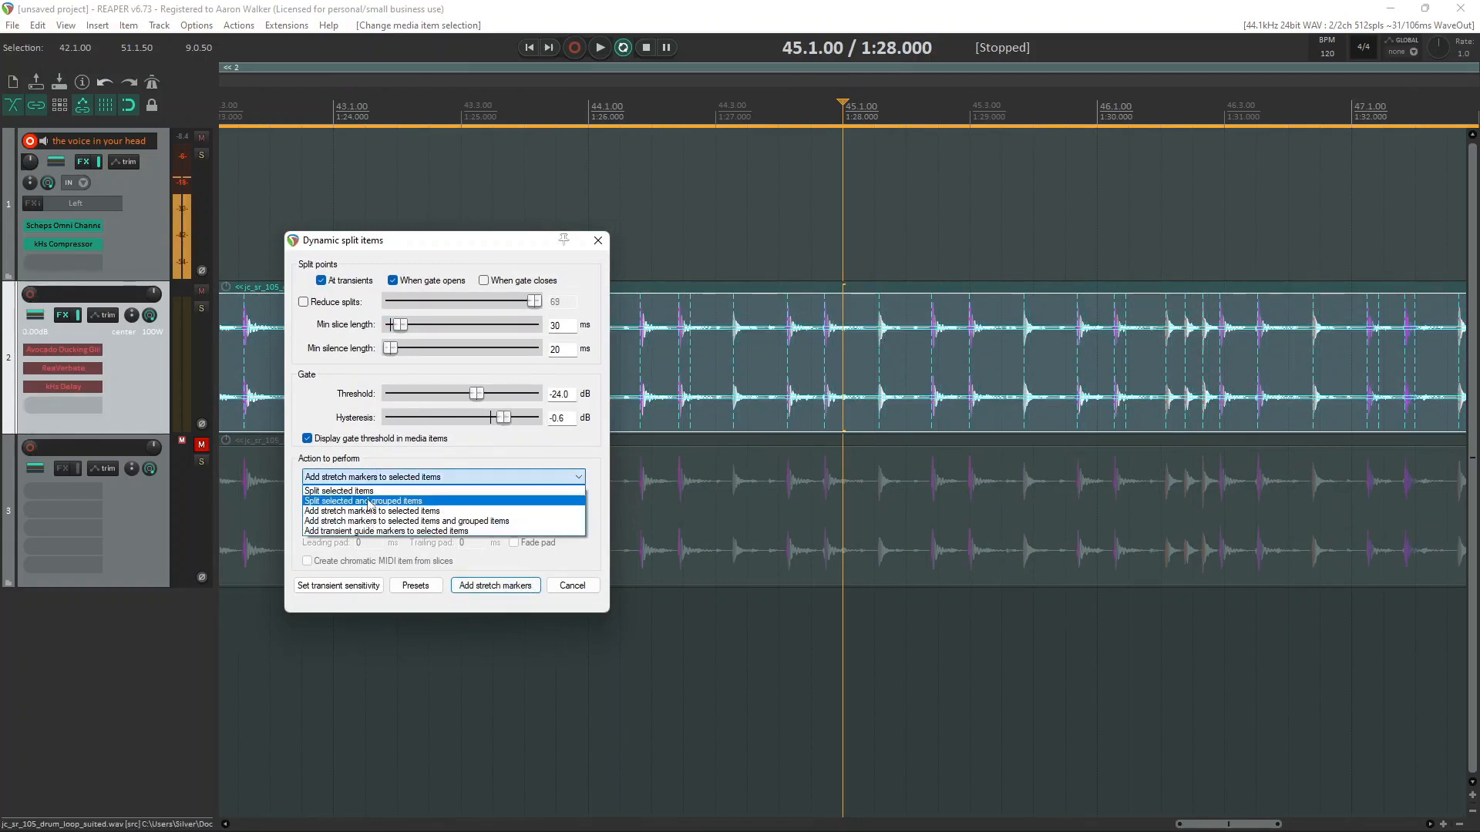
click(368, 493)
click(494, 587)
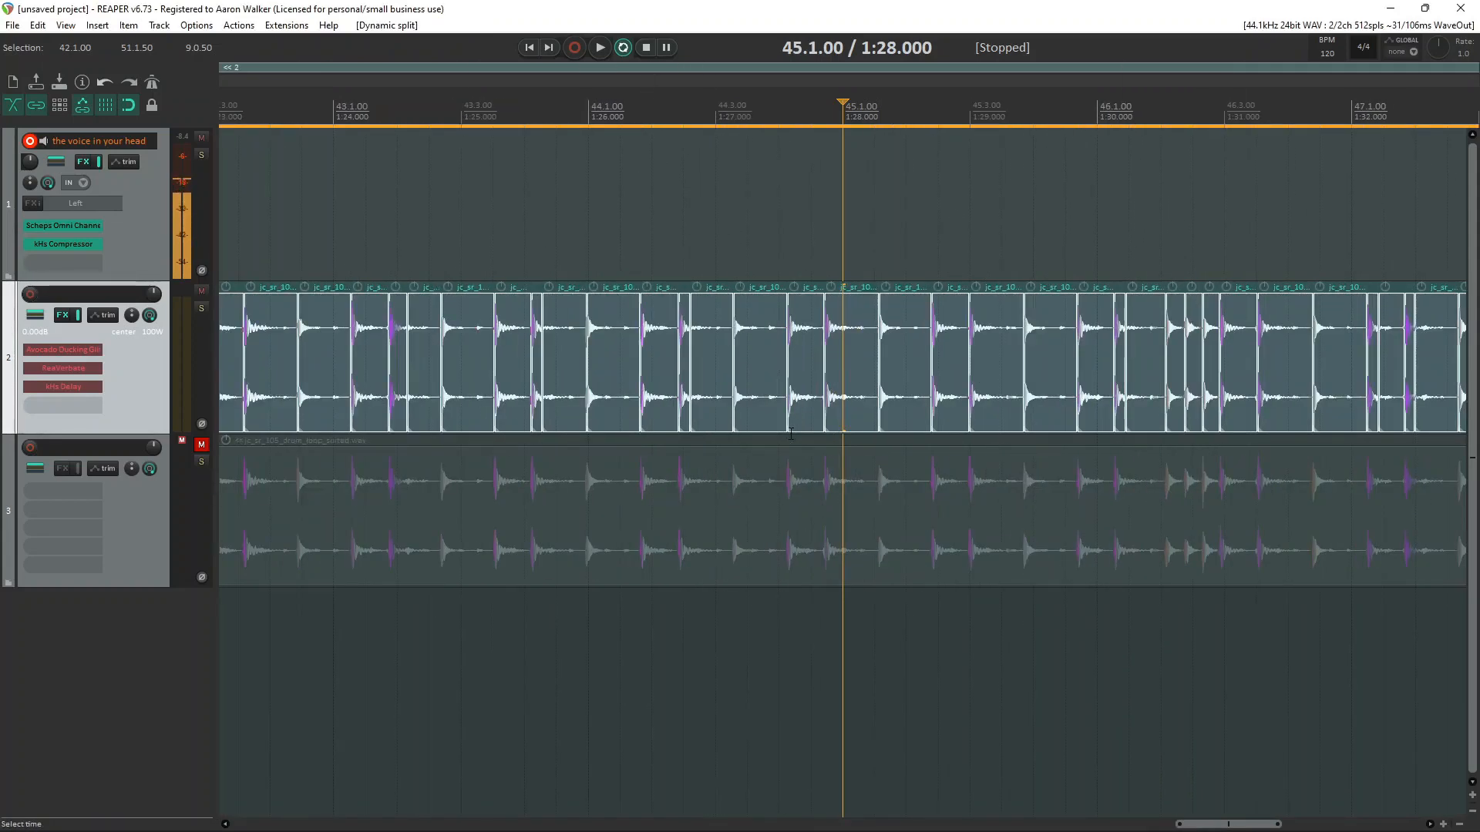
Step: Randomly reorder the selected drum loop slices on track 2 six times
scroll(790, 434, down, 4)
scroll(838, 400, down, 5)
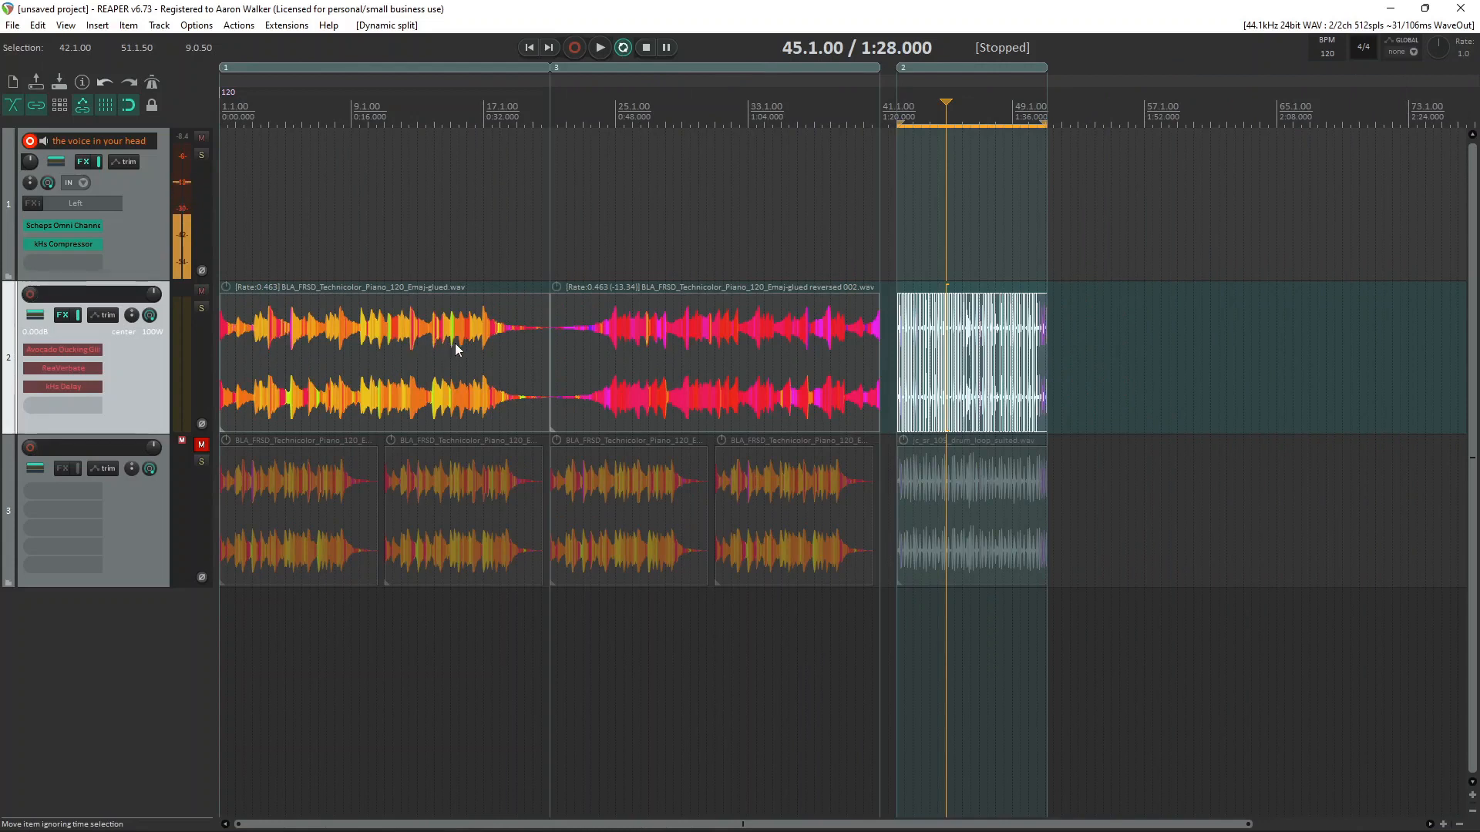
scroll(939, 346, up, 7)
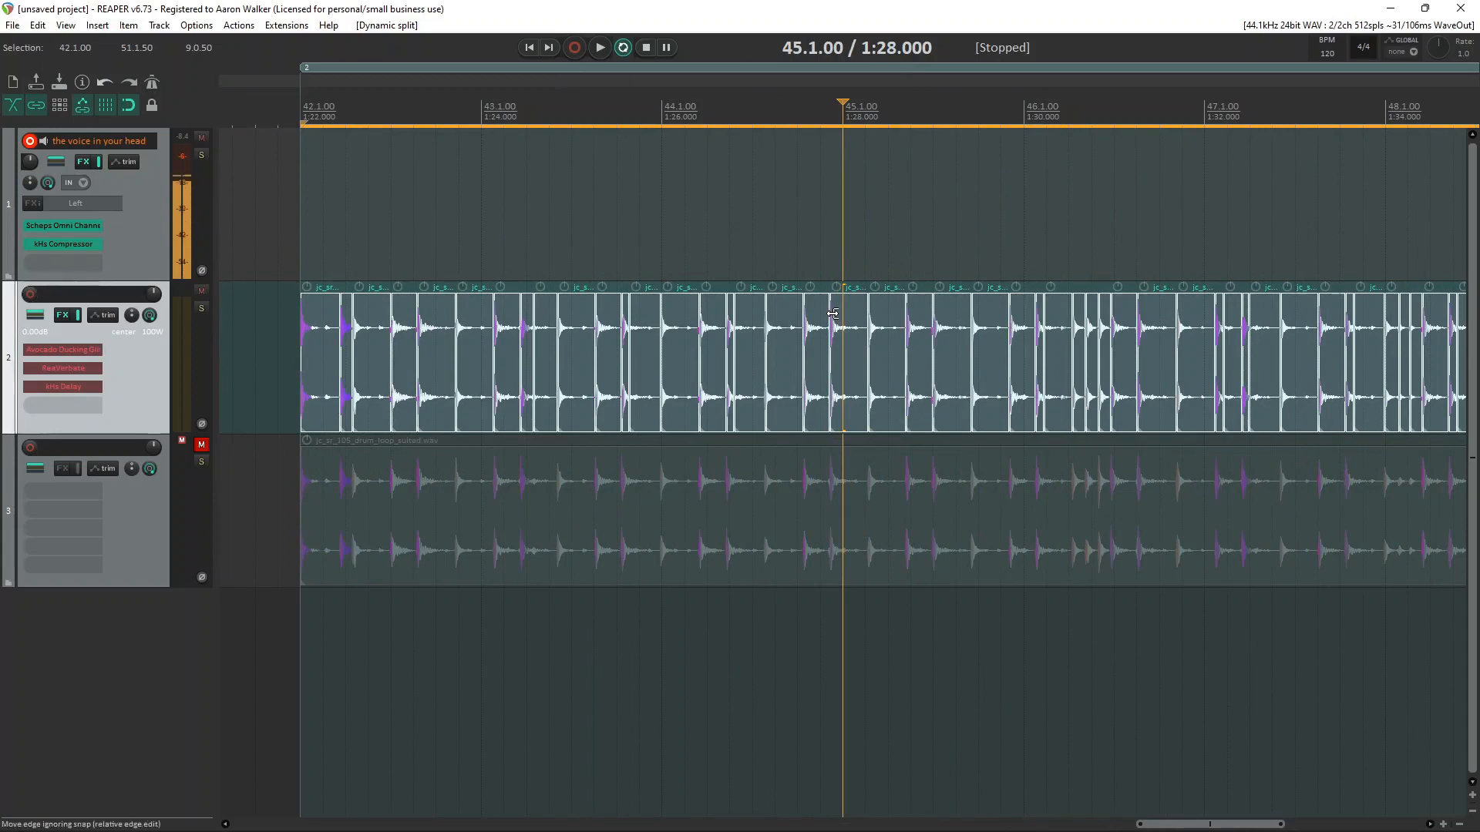
key(shift+r)
key(shift+r)
key(shift+r)
key(shift+r)
key(shift+r)
key(shift+r)
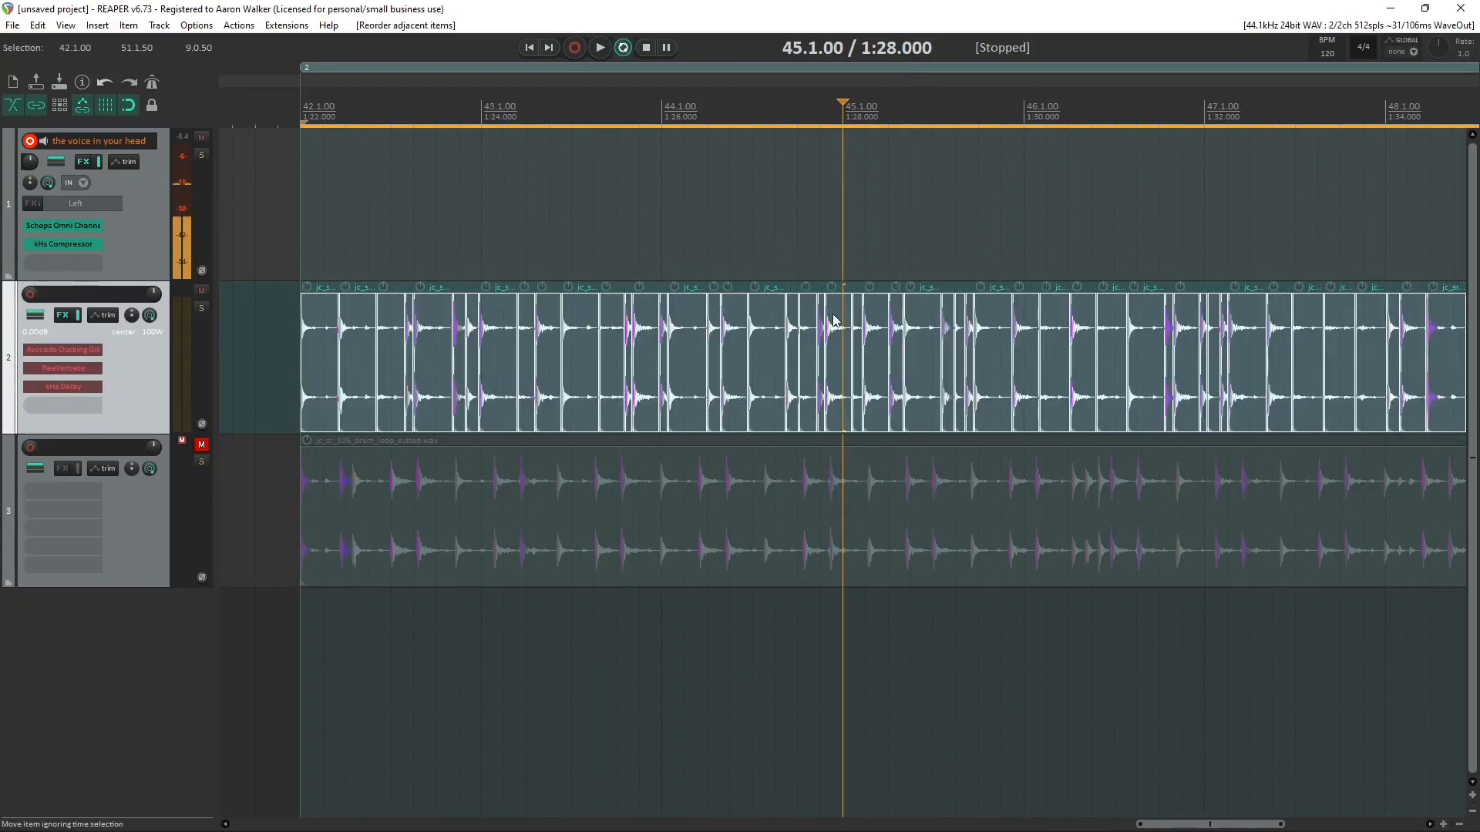
Step: Play the randomly reordered drum loop slices on track 2 to hear the result
scroll(411, 341, up, 1)
scroll(478, 342, down, 3)
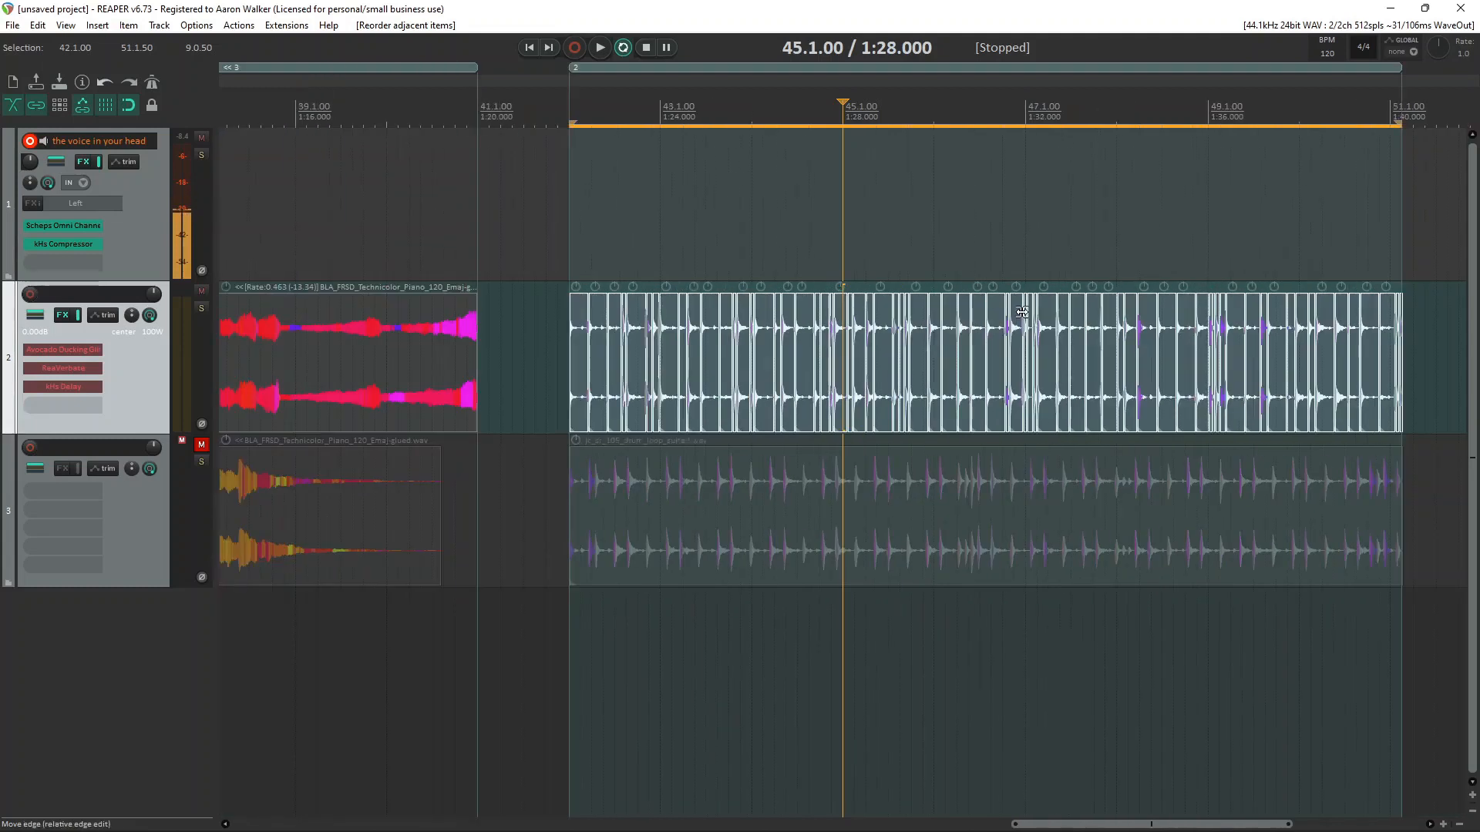
key(space)
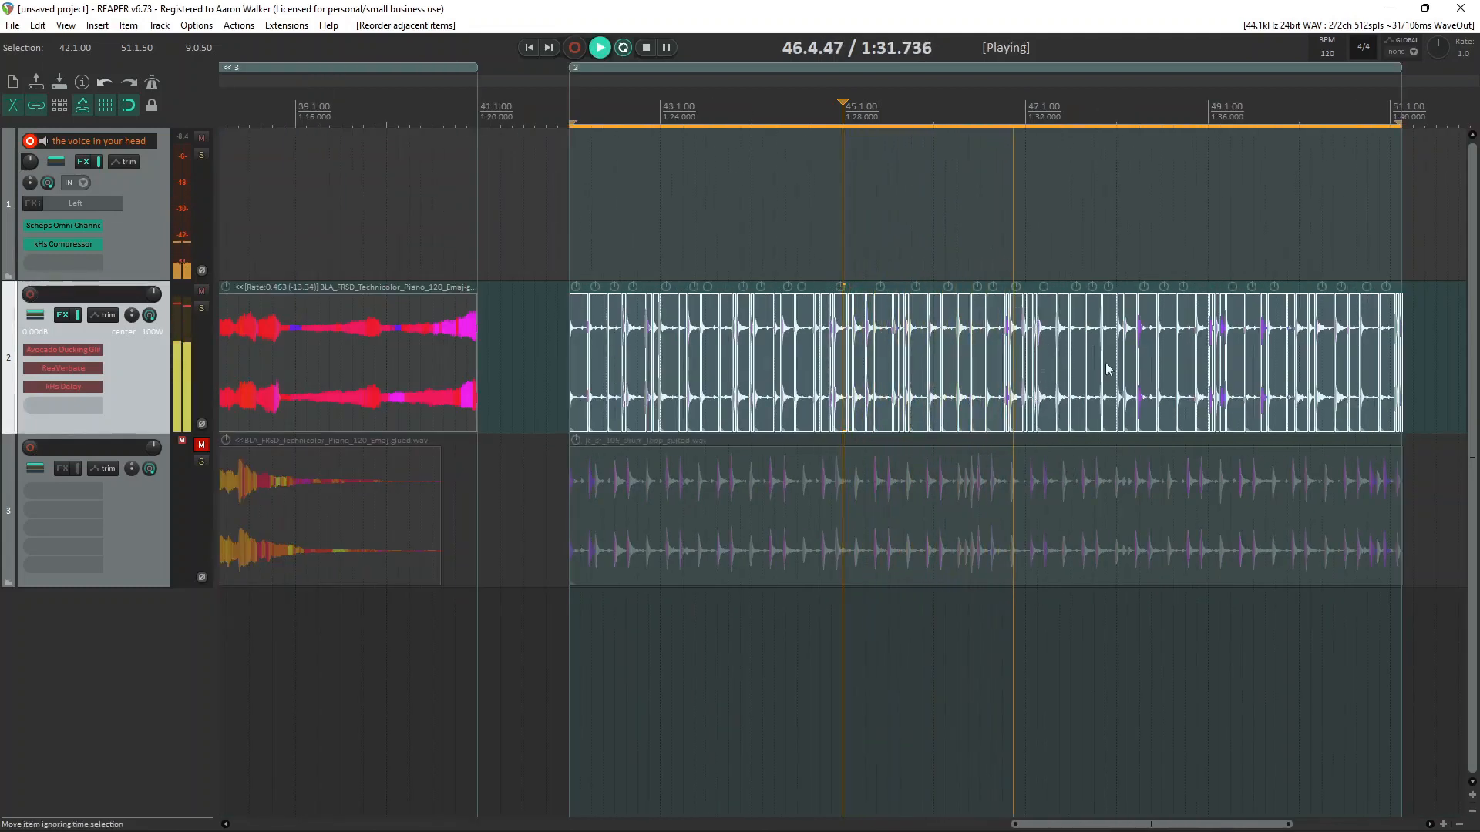
key(space)
scroll(1084, 333, up, 3)
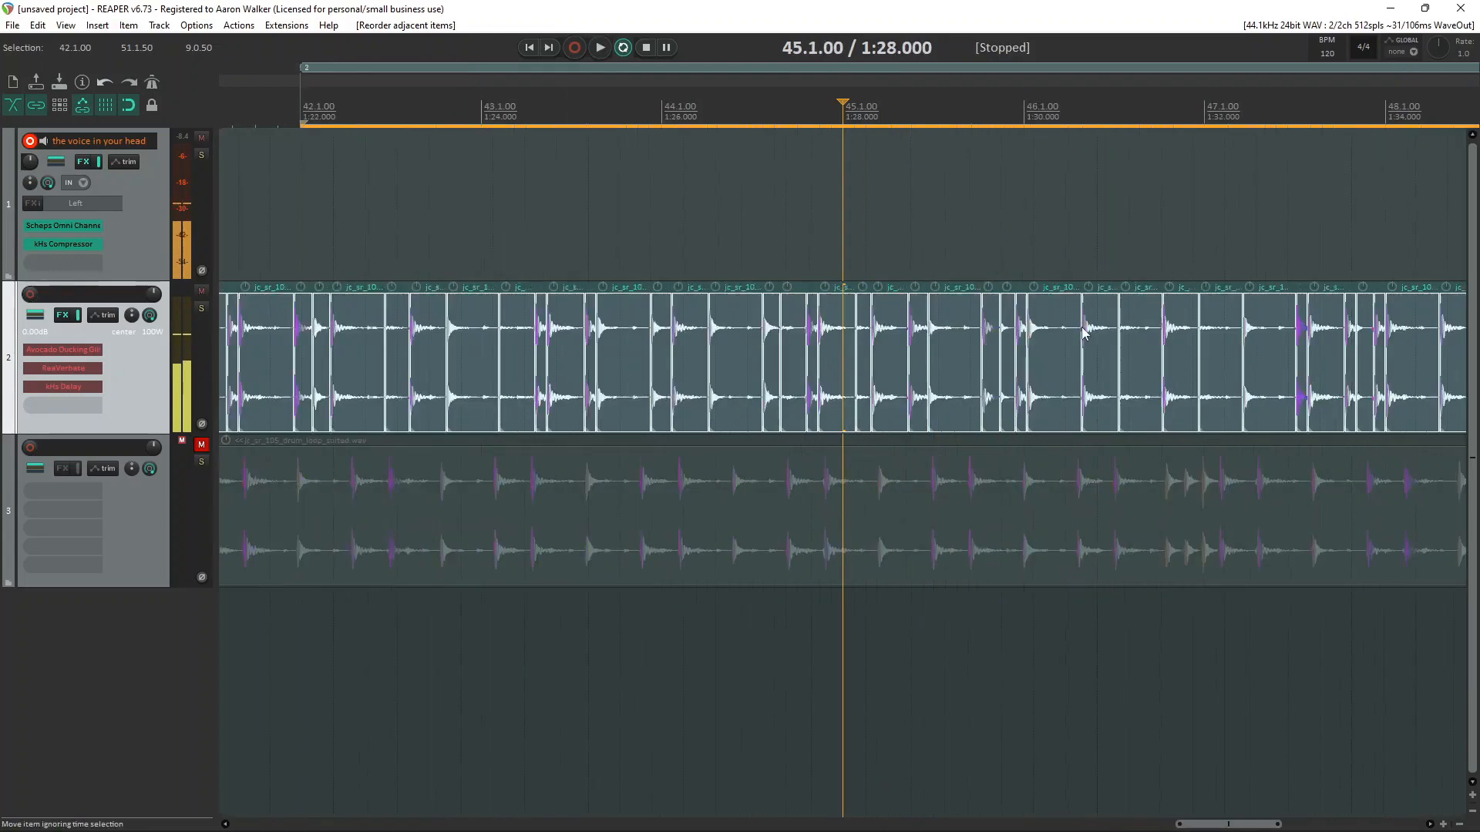
scroll(1083, 333, down, 3)
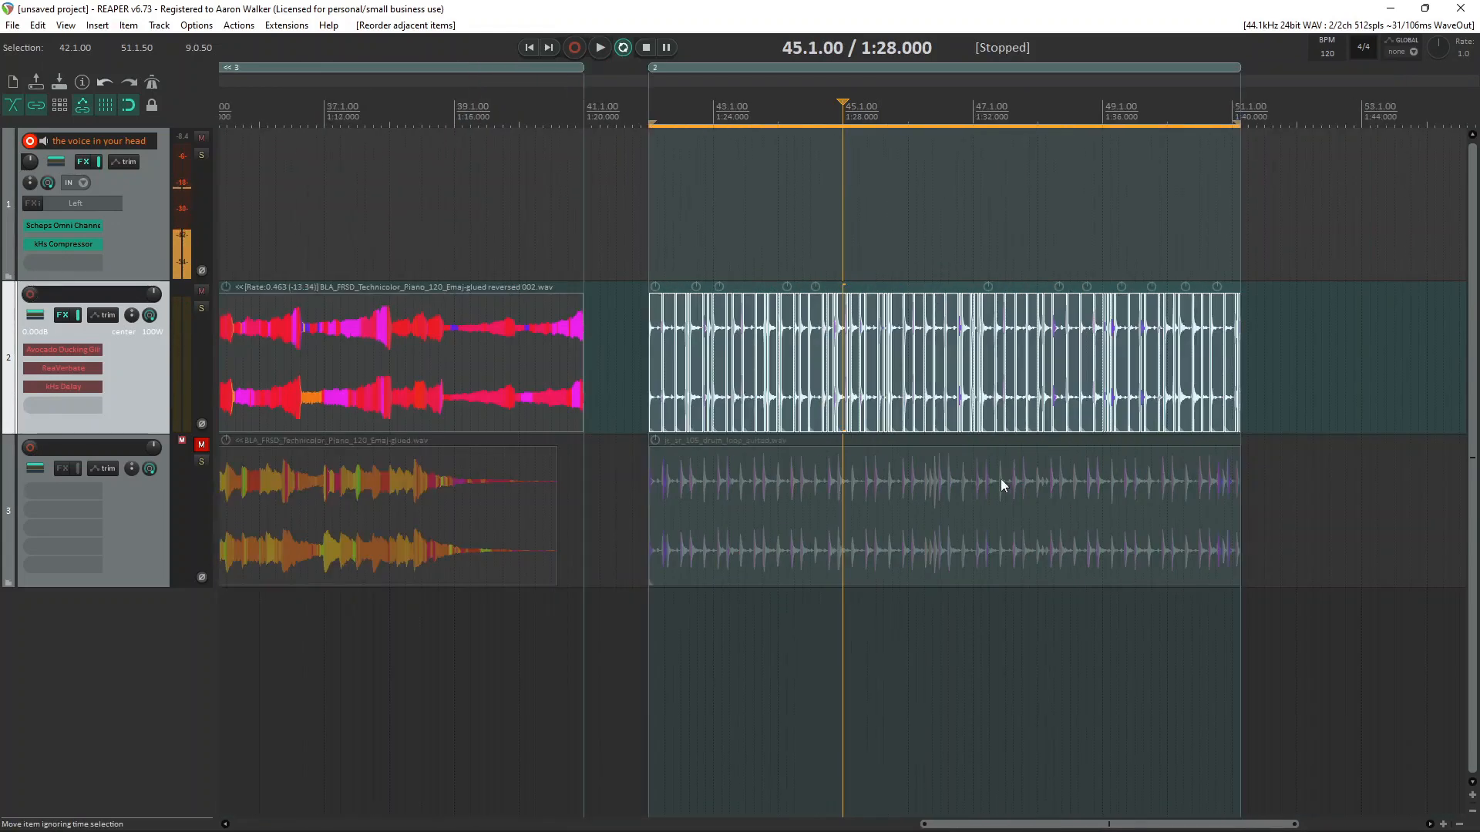
Step: Restore the unsliced drum loop on track 2 and place a reversed copy directly after it
drag(775, 357, 710, 350)
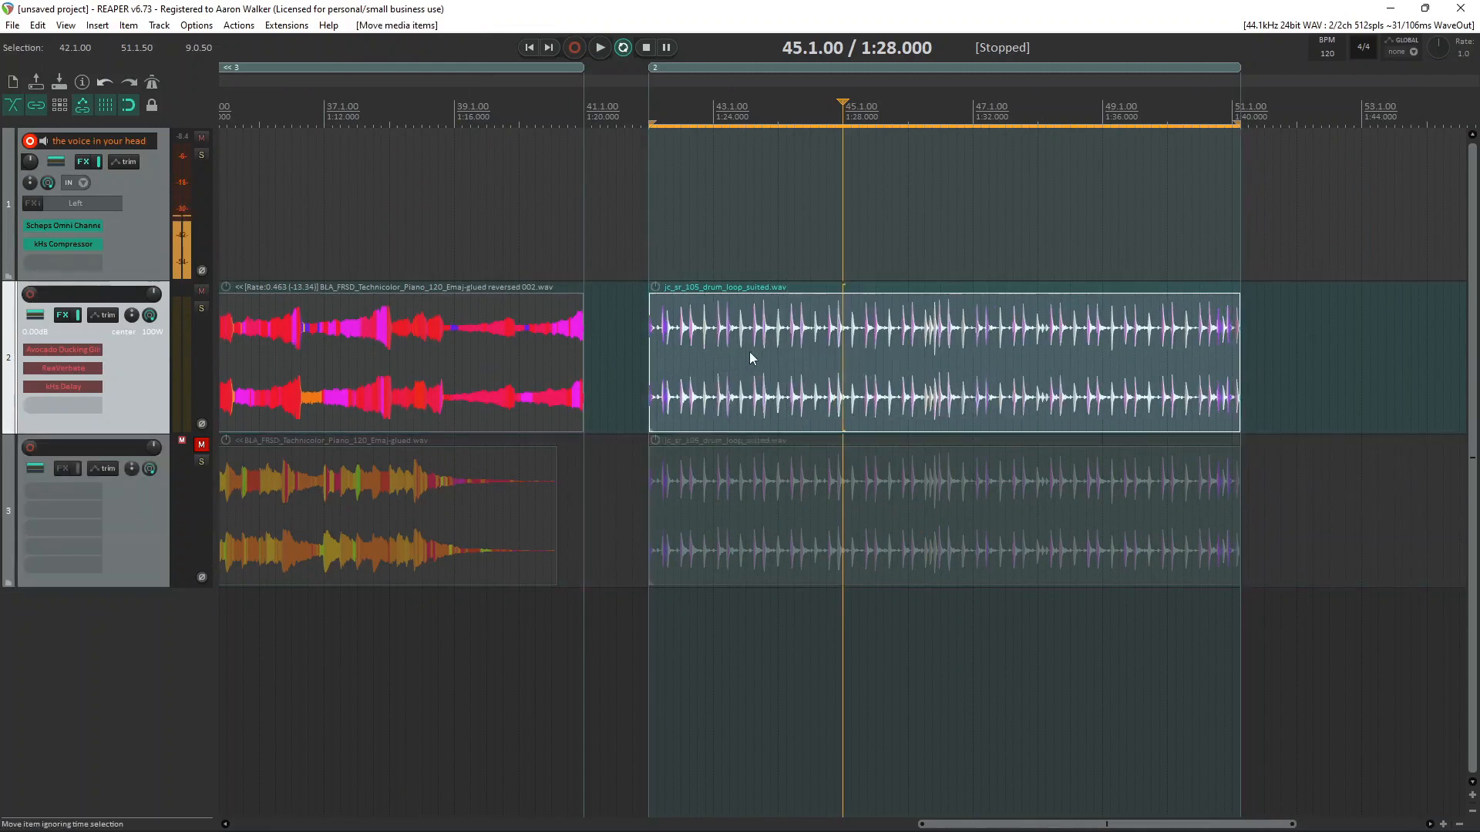
key(r)
scroll(749, 351, down, 3)
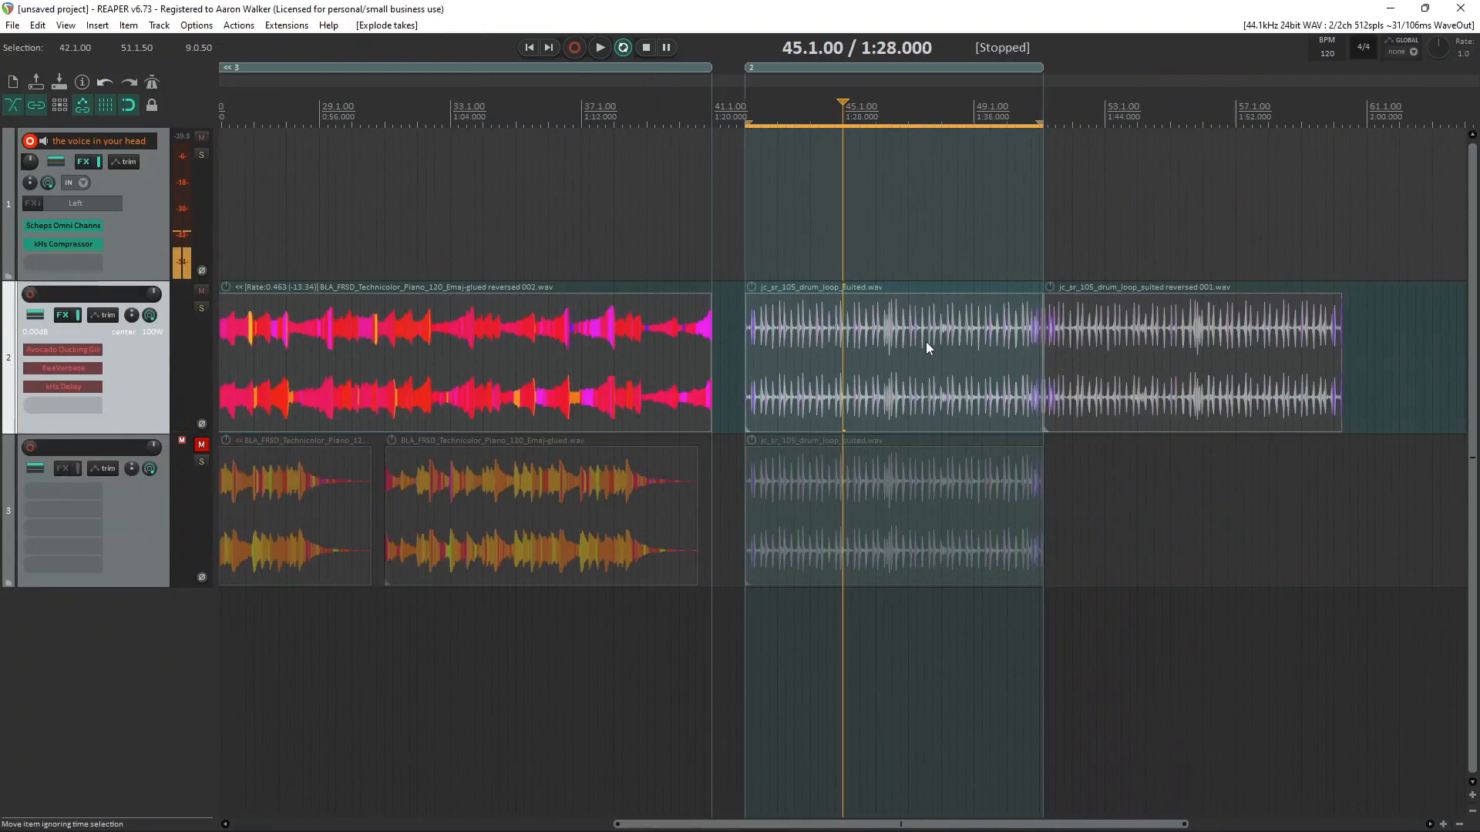
Step: Select the original and reversed drum loops on track 2 and cut both into slices with dynamic split
drag(972, 334, 1233, 349)
scroll(1232, 351, up, 5)
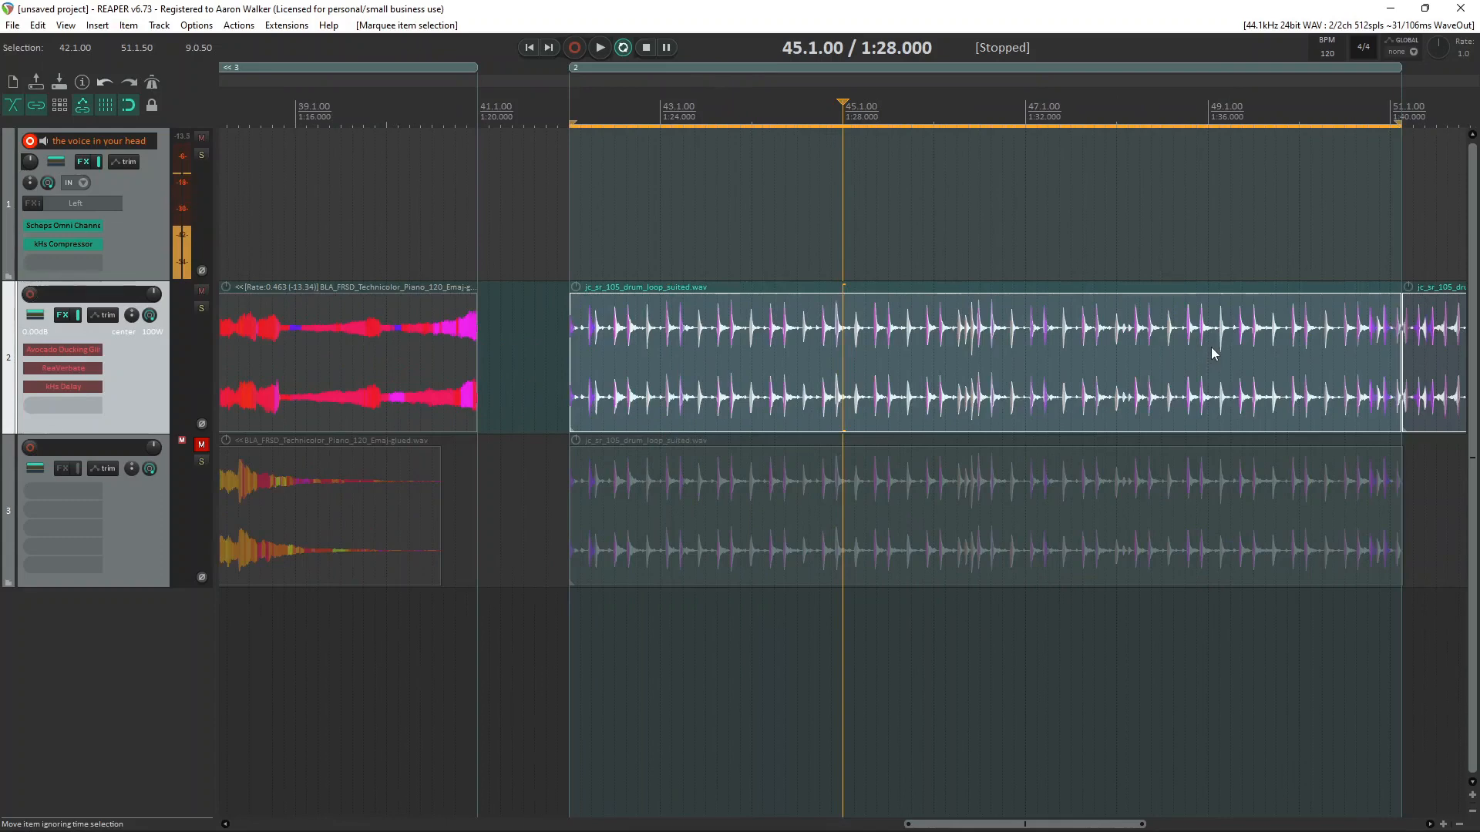
key(d)
click(505, 585)
scroll(1142, 334, down, 4)
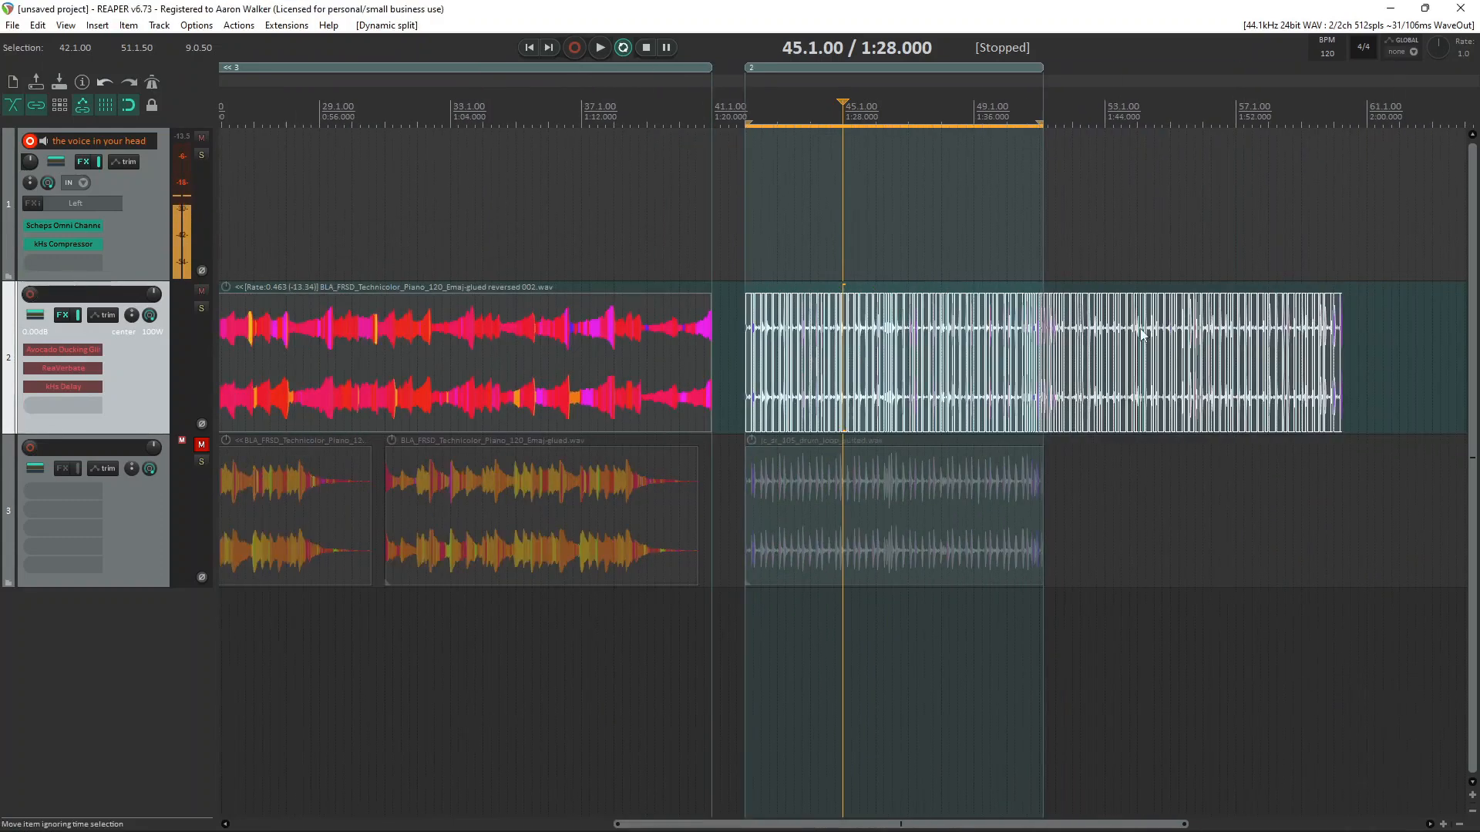
Step: Randomly reorder the mixed forward and reversed drum slices on track 2 and play them
key(shift+r)
scroll(678, 337, up, 6)
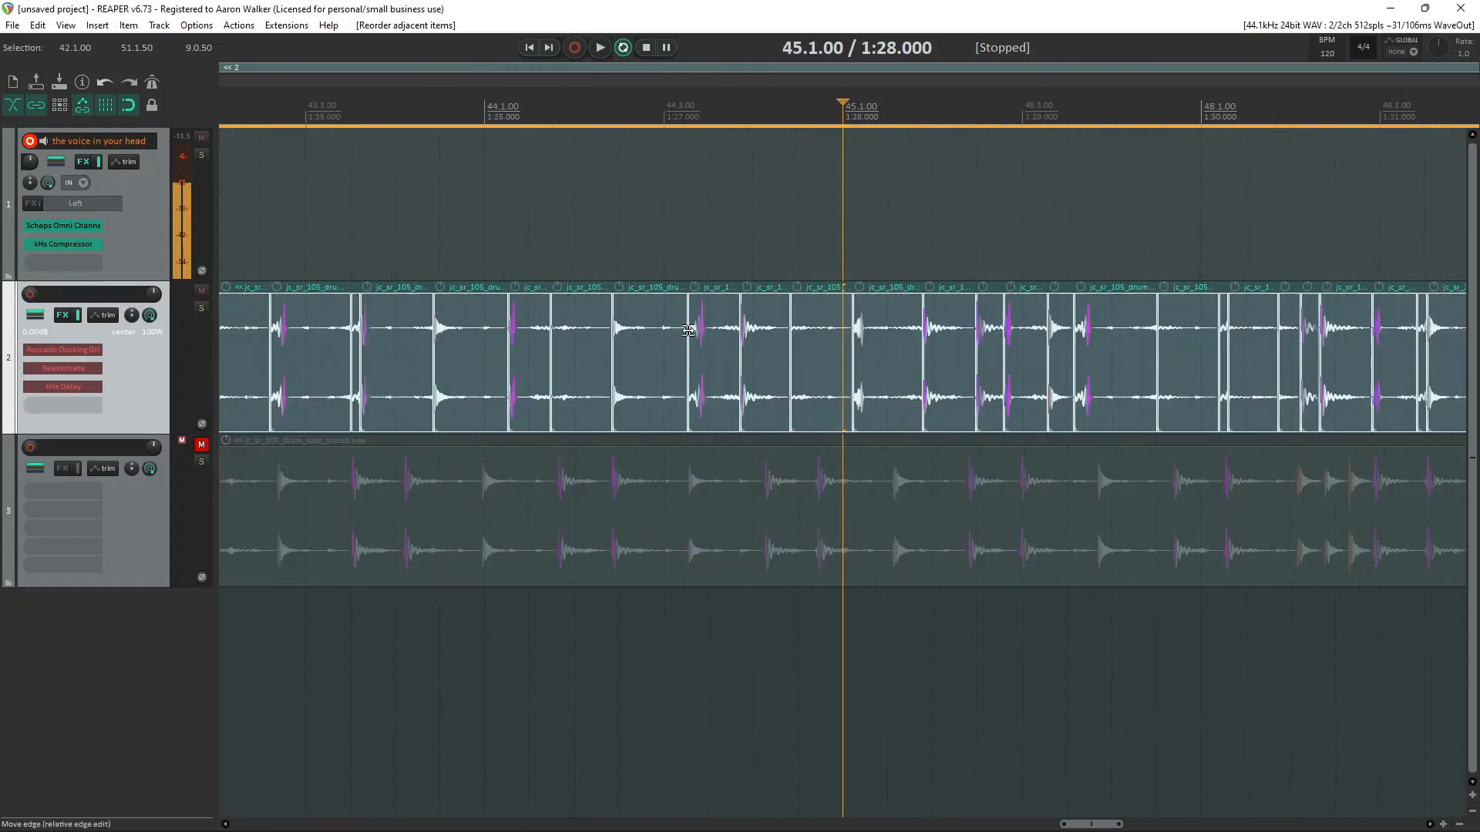
scroll(690, 336, down, 2)
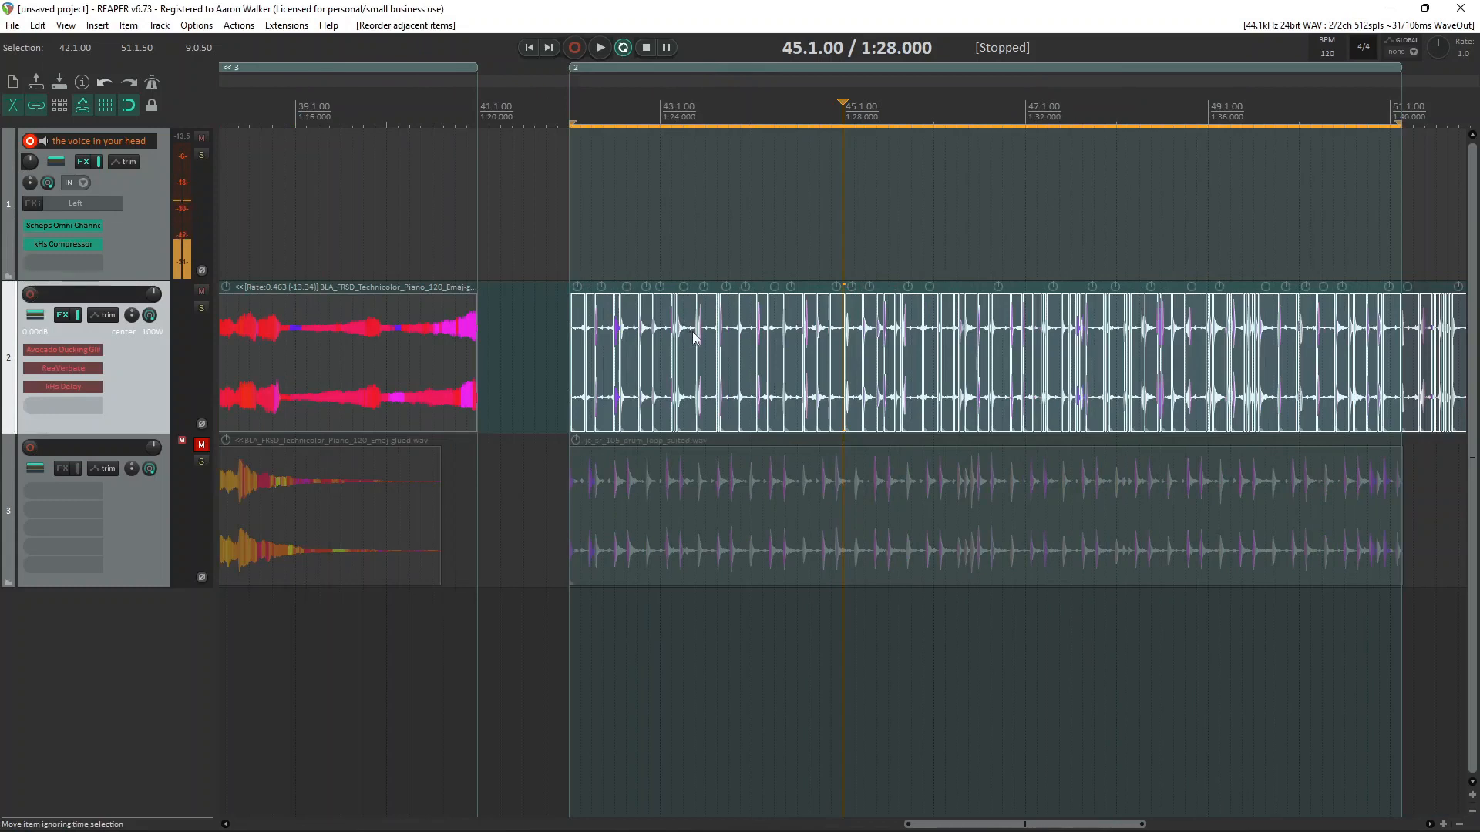
key(space)
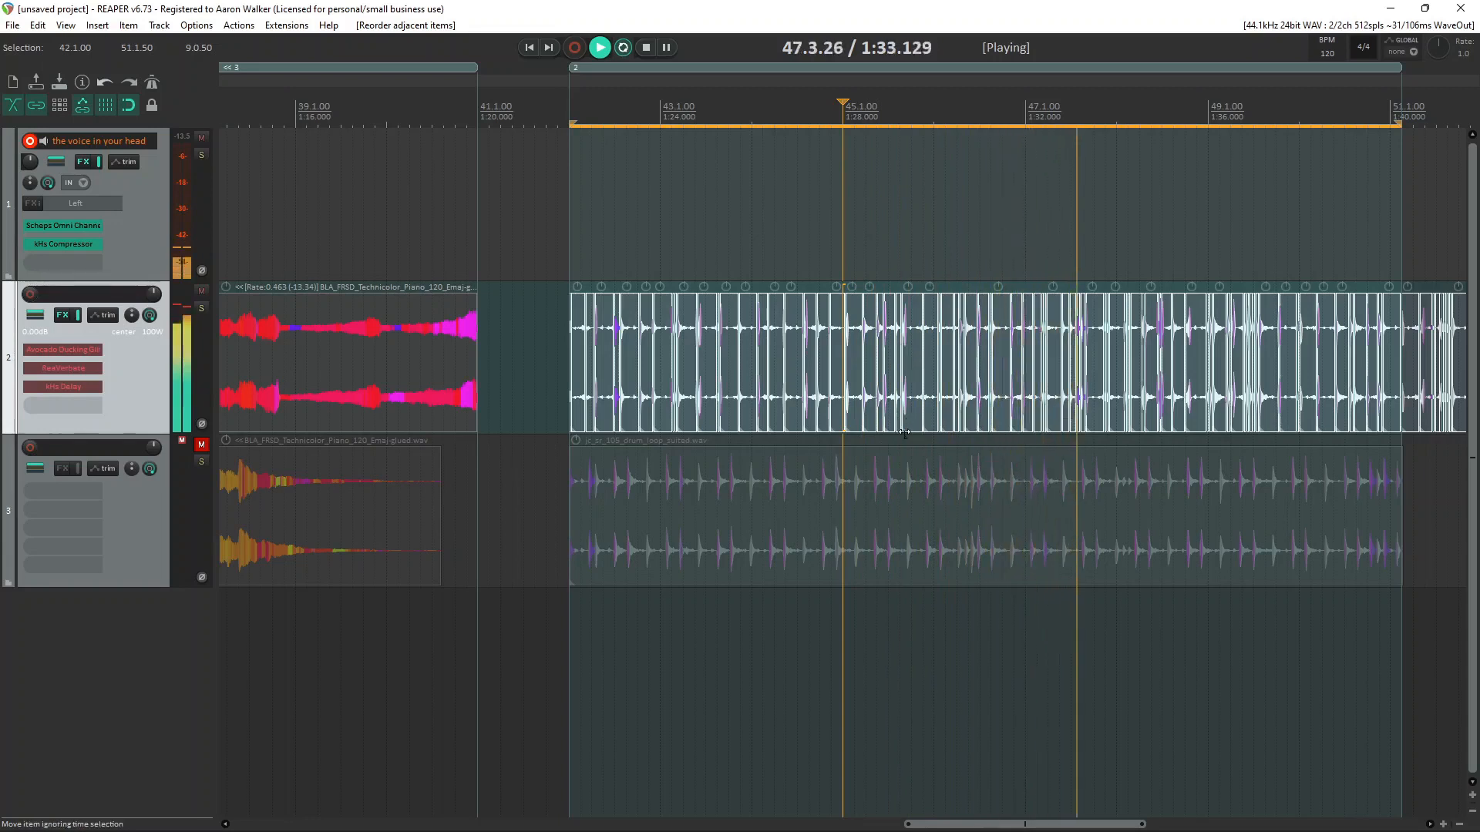
click(1083, 368)
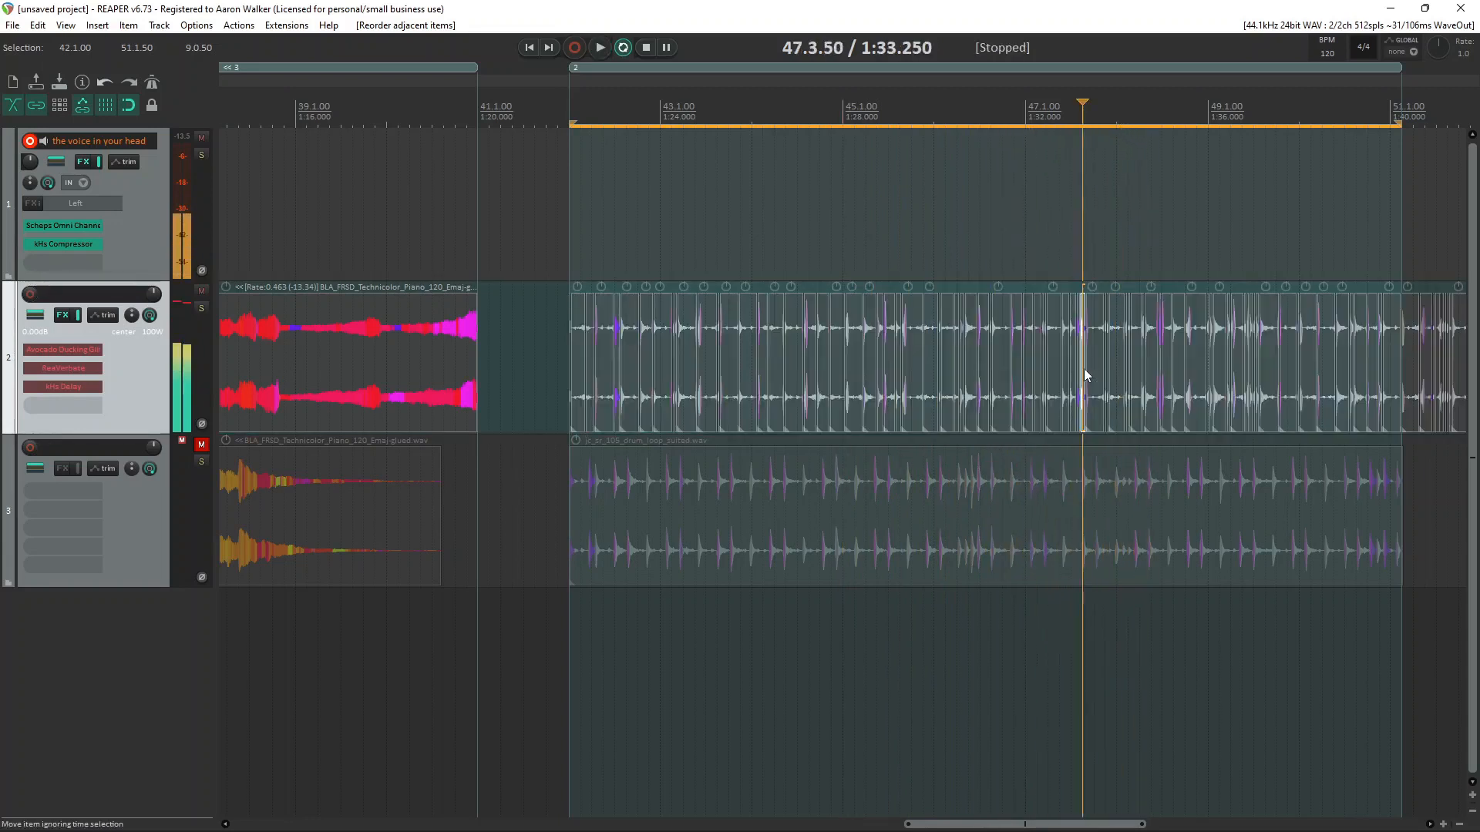
scroll(1095, 372, up, 3)
key(space)
scroll(1095, 372, down, 2)
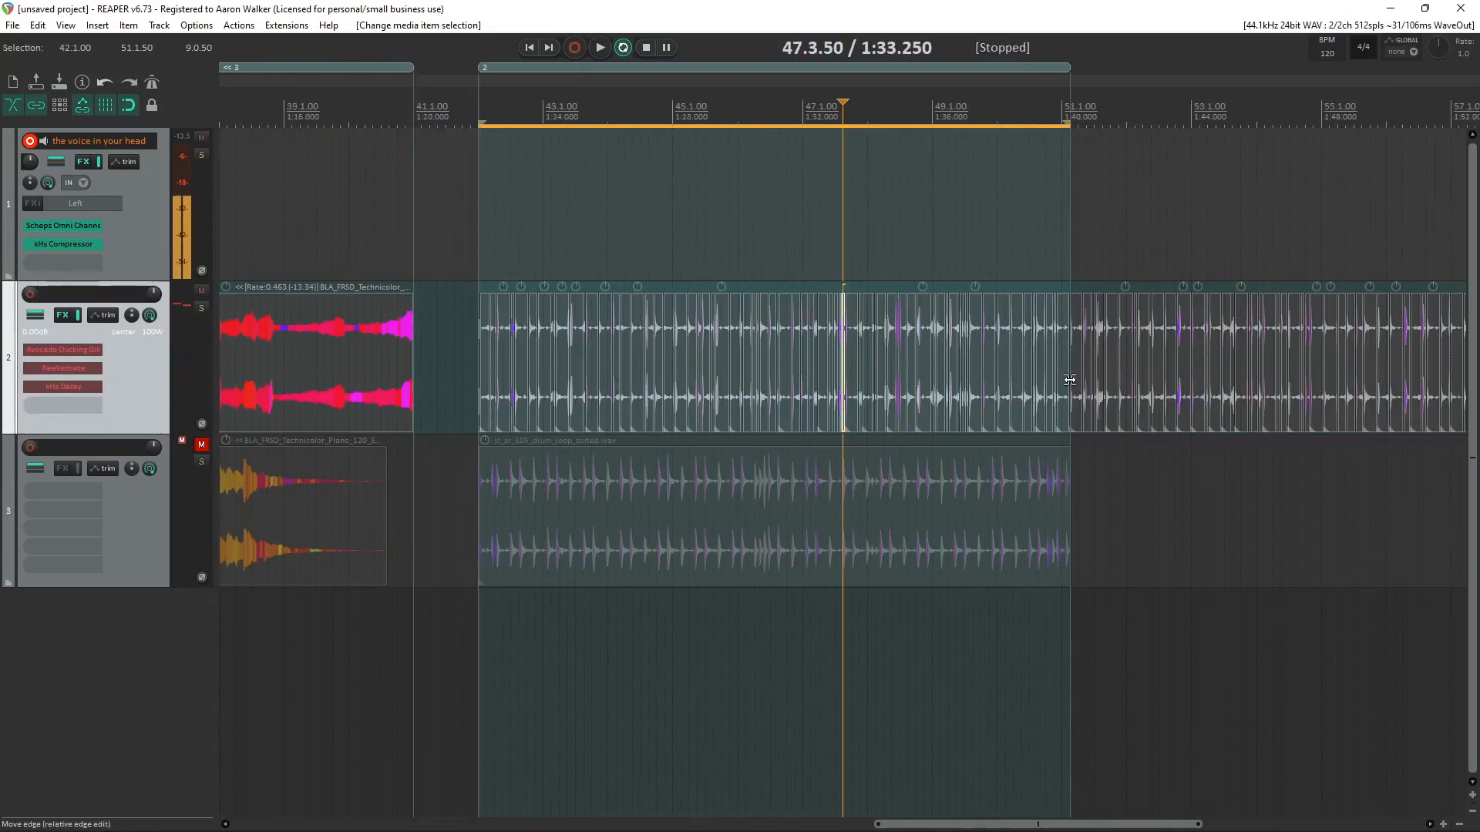
Step: Select the track 2 drum slices that lie beyond the end of the time selection
scroll(1067, 379, down, 3)
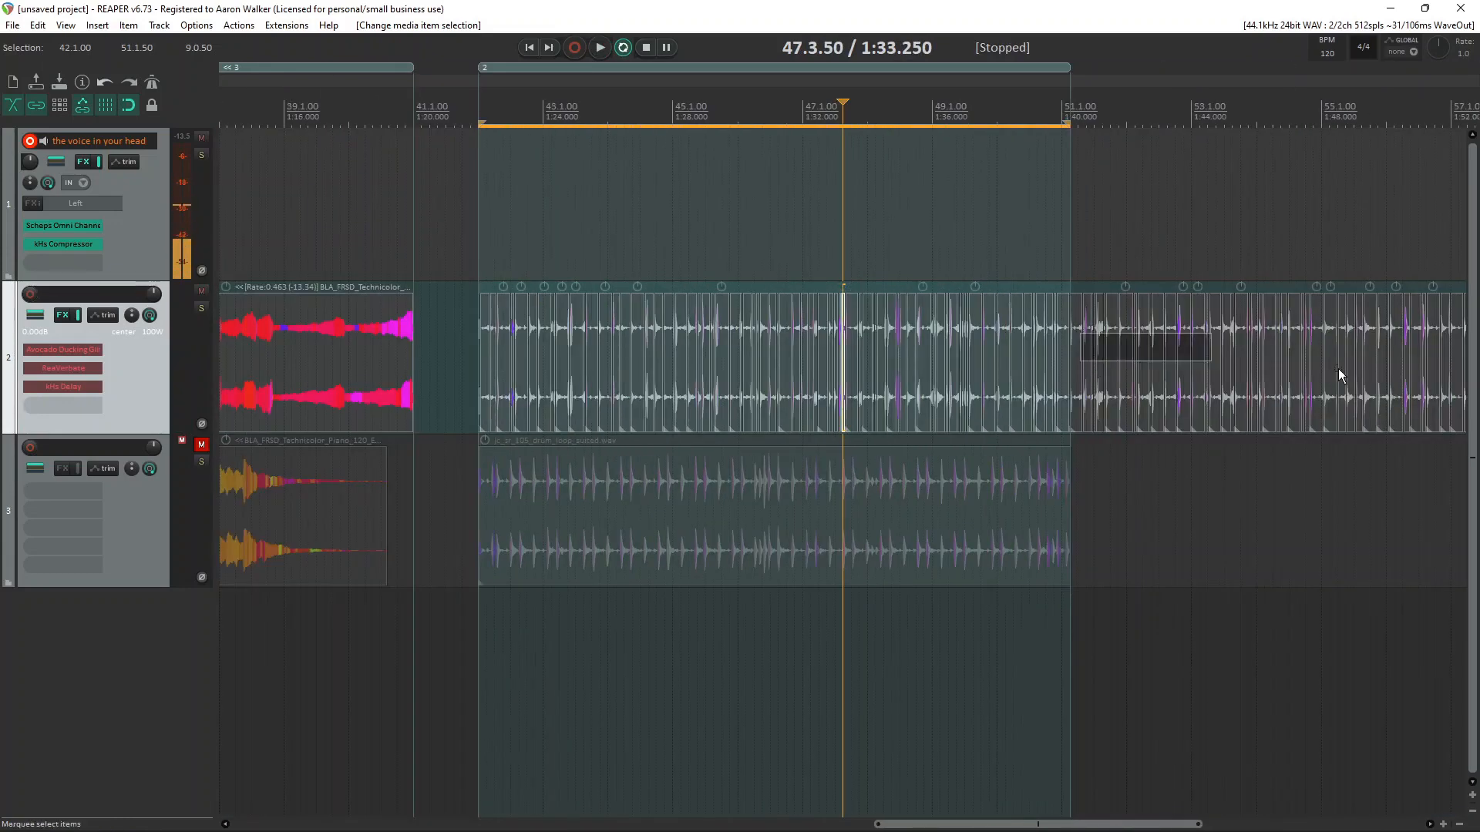
drag(1338, 369, 1465, 370)
scroll(1208, 351, down, 5)
scroll(1194, 350, up, 7)
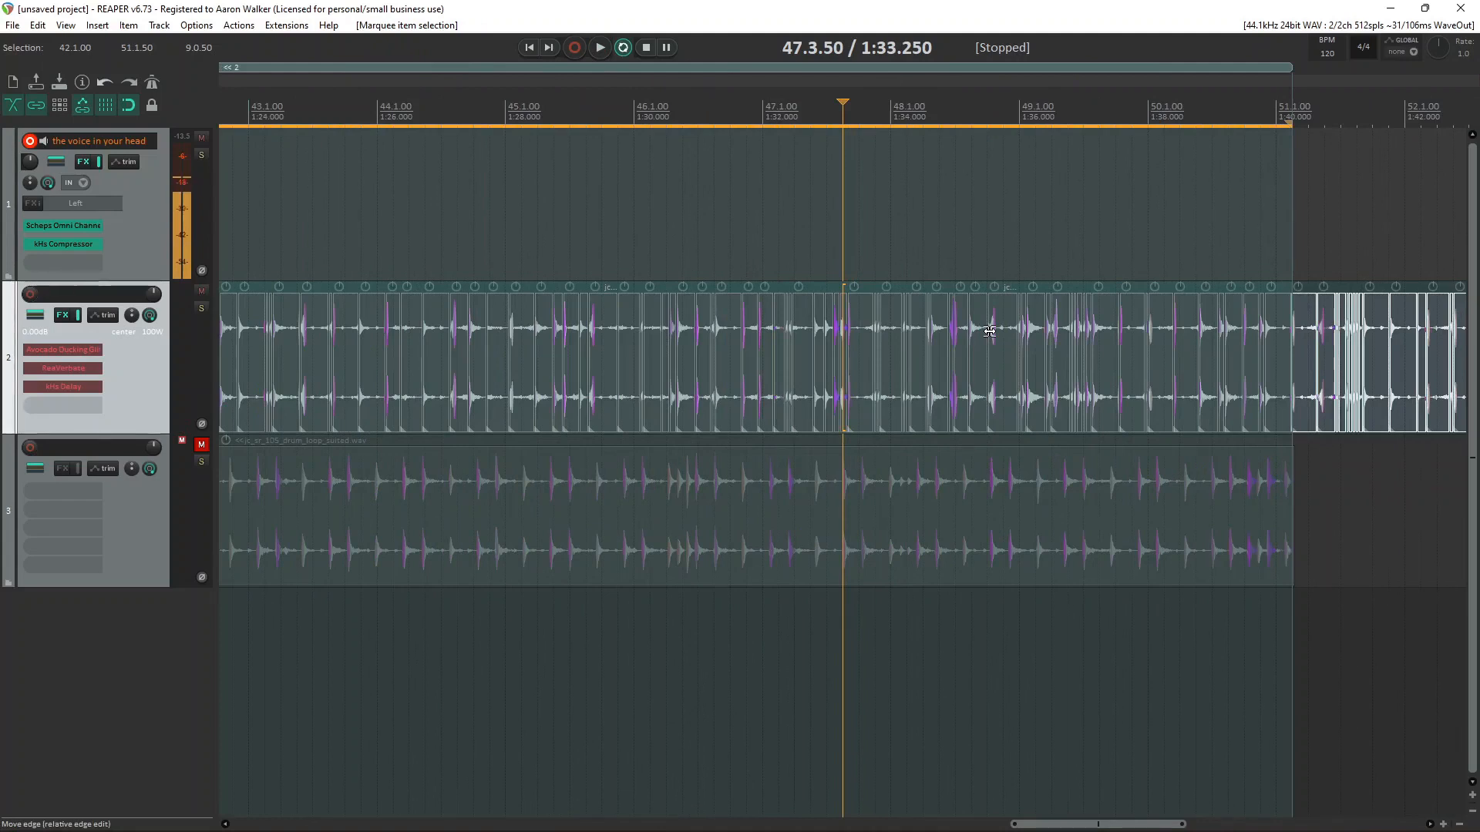
scroll(719, 337, down, 2)
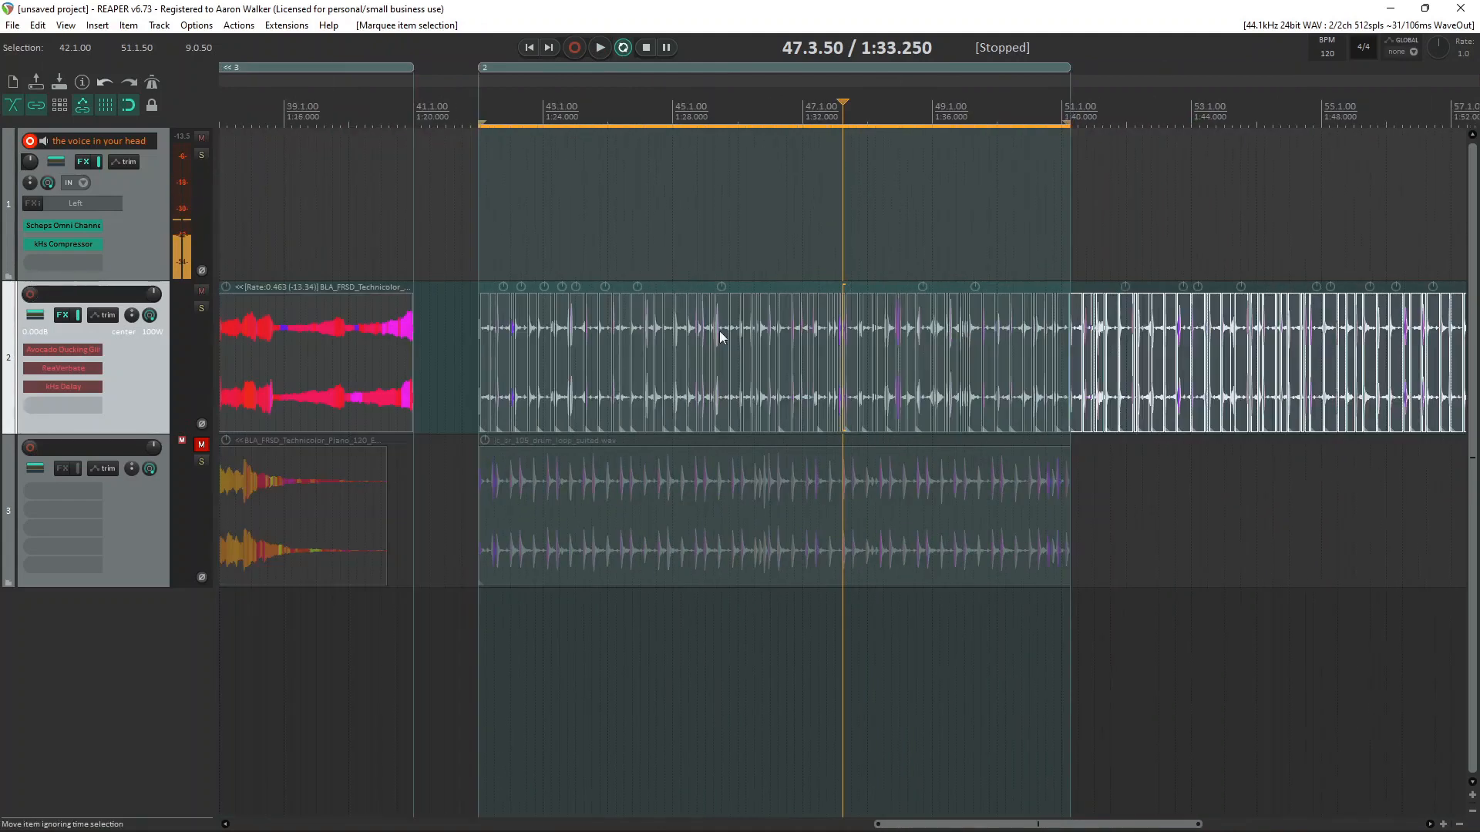
Step: Undo the slice selection, the reordering and the dynamic split of the two drum loops
key(ctrl+z)
key(ctrl+z)
key(ctrl+z)
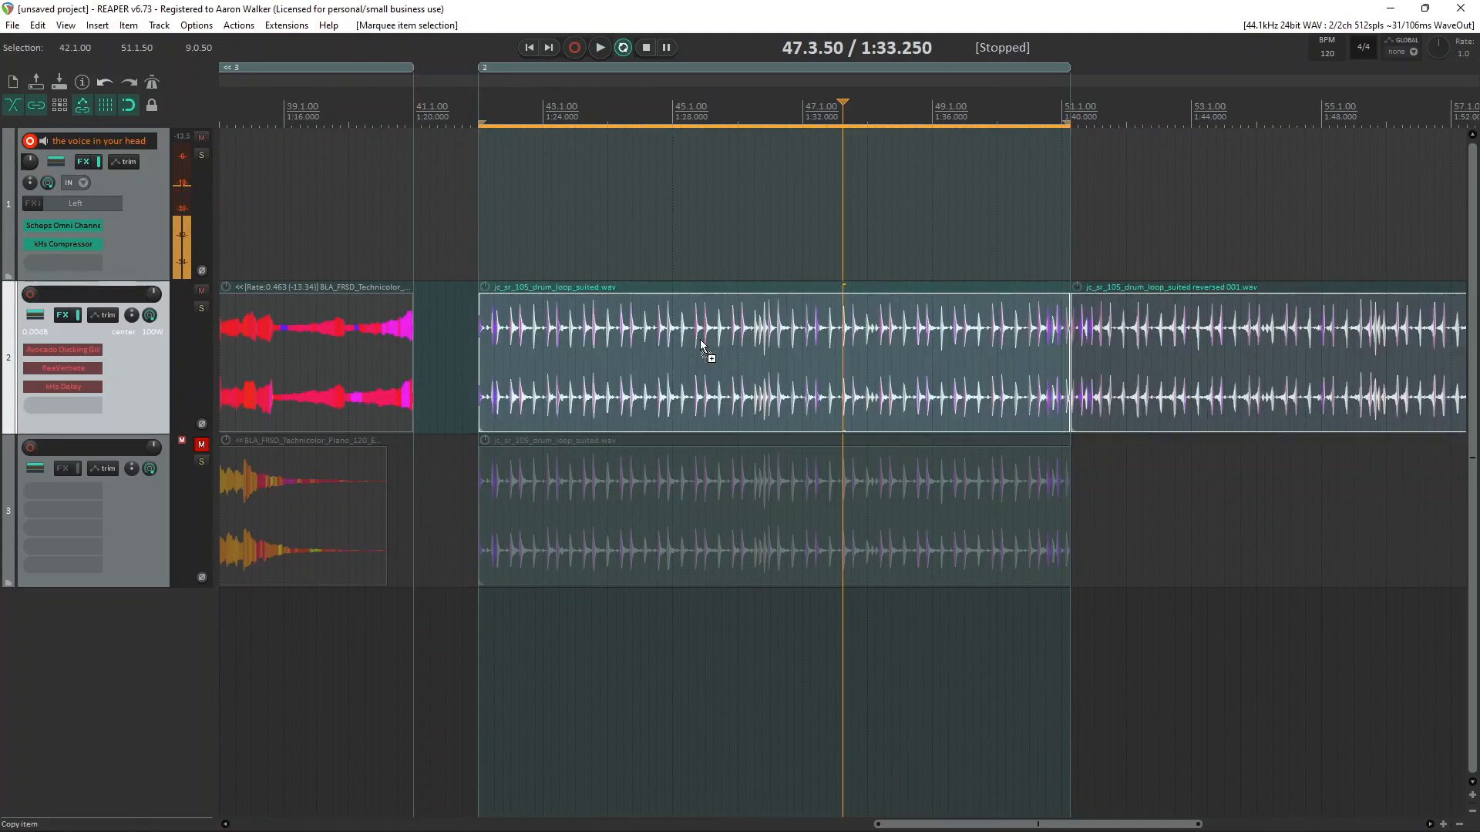
Step: Move the reversed drum loop copy on track 2 away from the original, to past bar 53
click(1137, 348)
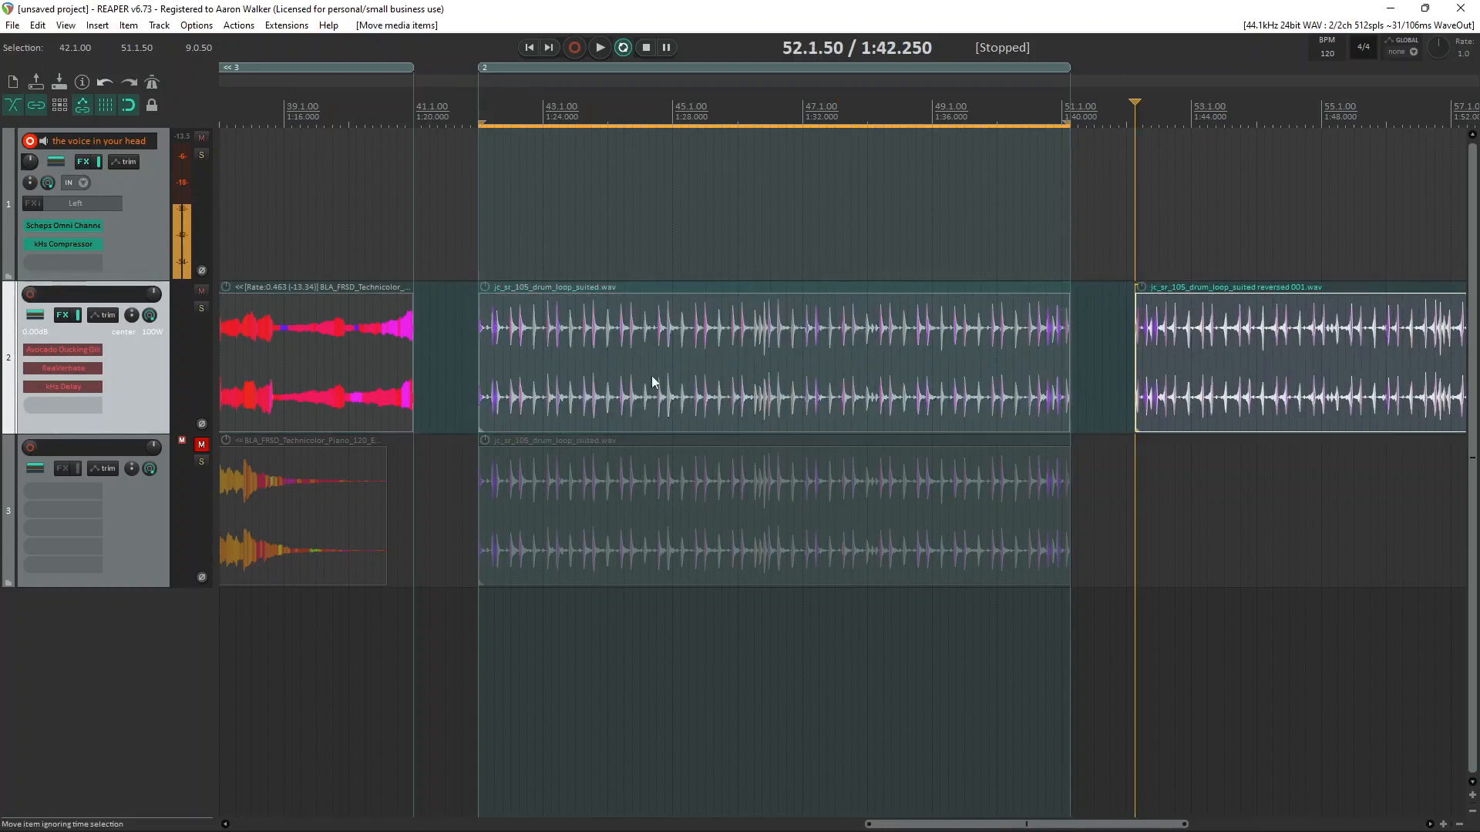
click(558, 375)
scroll(544, 373, up, 4)
scroll(843, 361, up, 3)
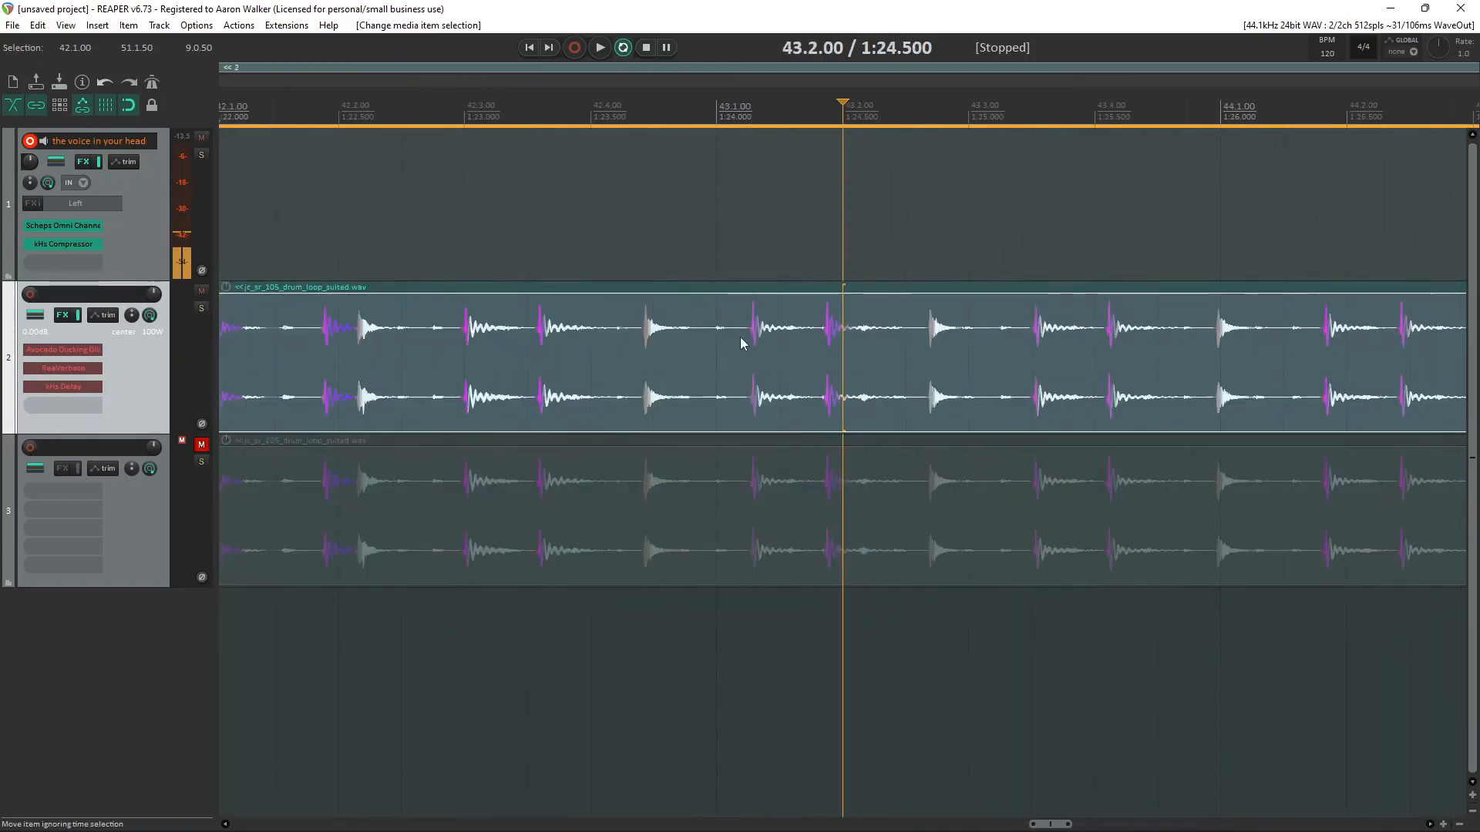
scroll(737, 344, down, 8)
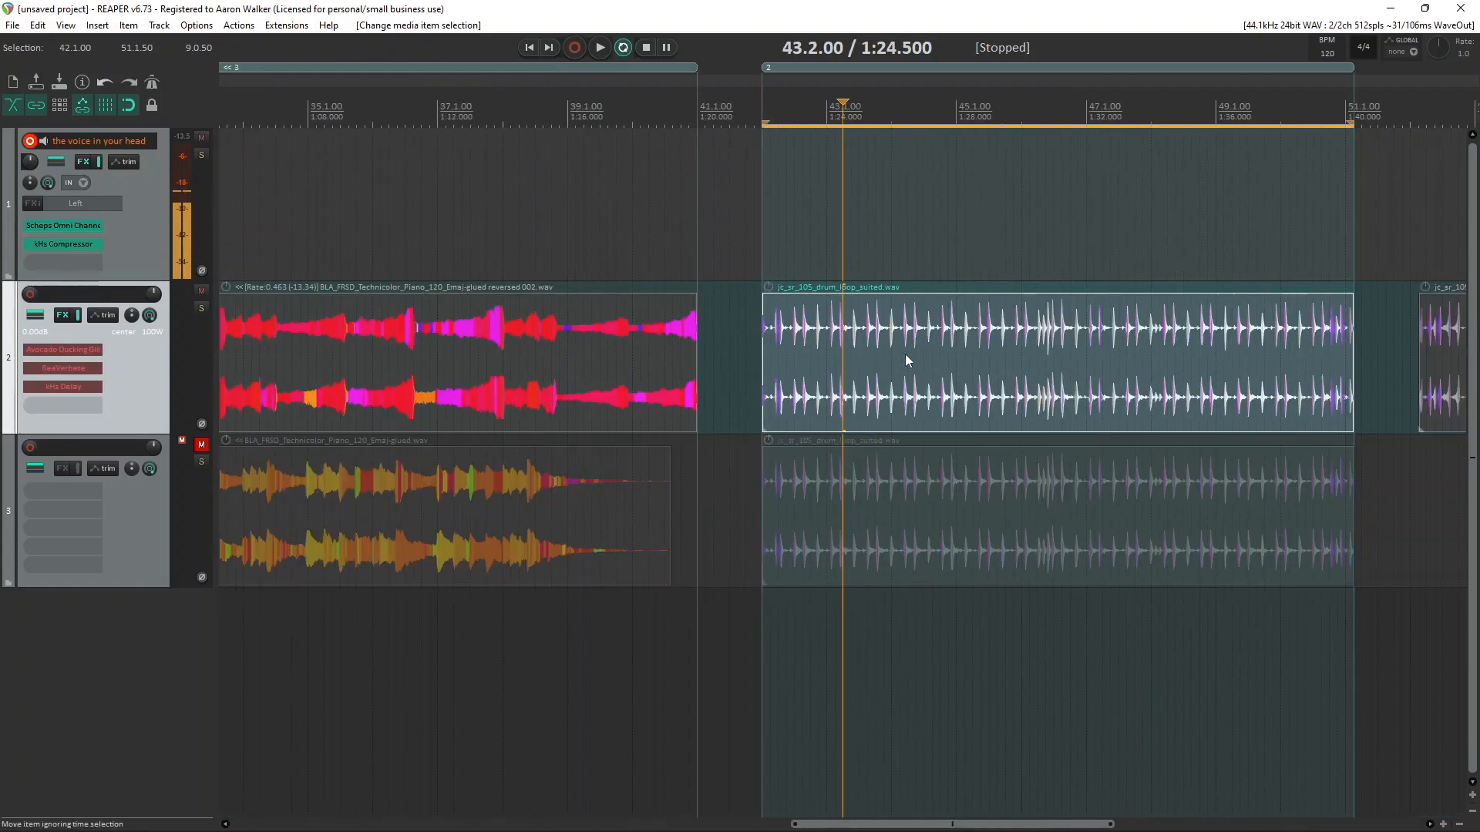
drag(1433, 352, 1476, 354)
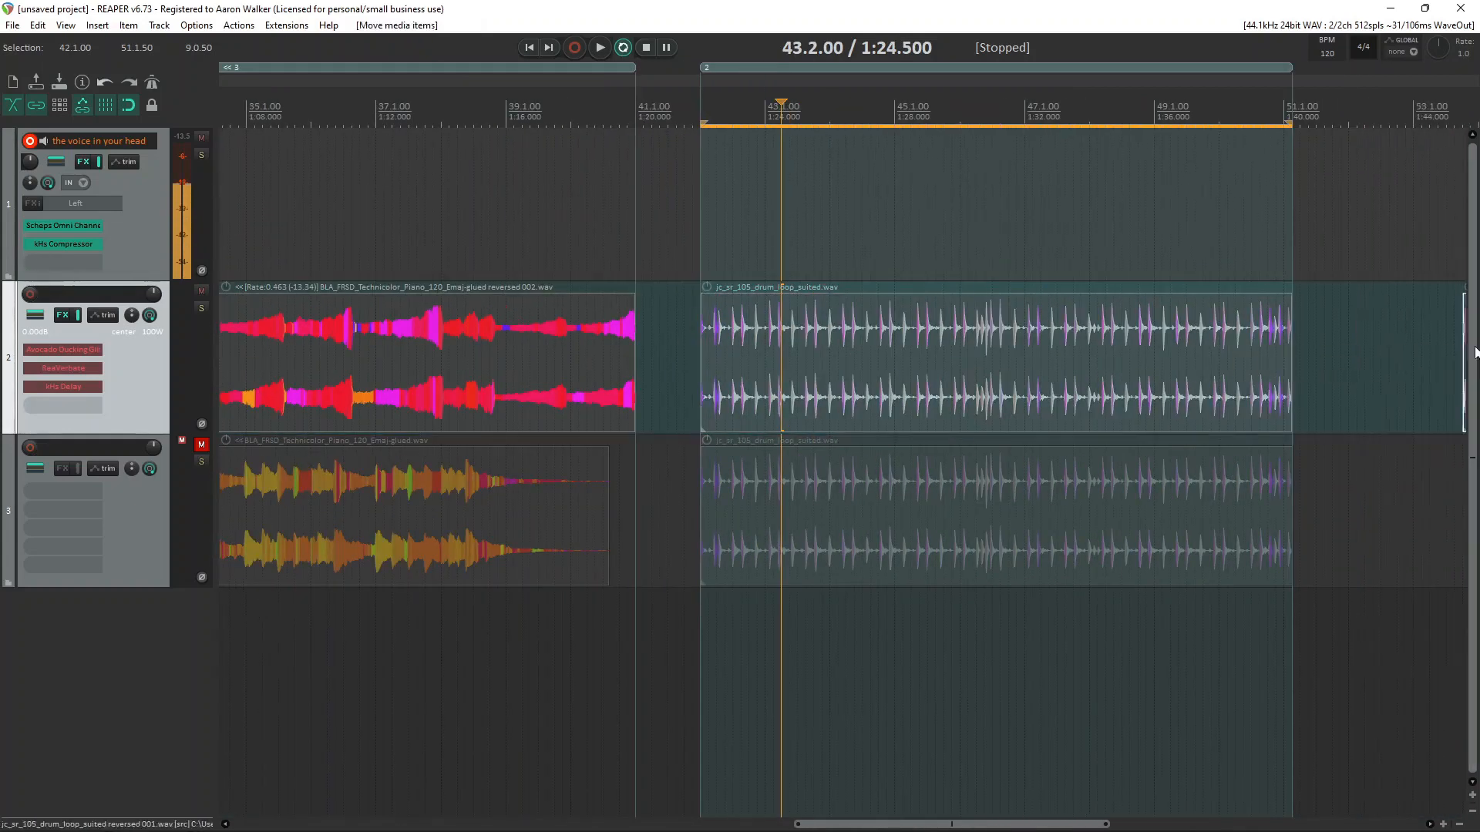
Step: Time-compress the original drum loop on track 2 to end at about bar 44, at a playback rate of 4.582
scroll(1233, 353, down, 5)
scroll(1002, 357, up, 5)
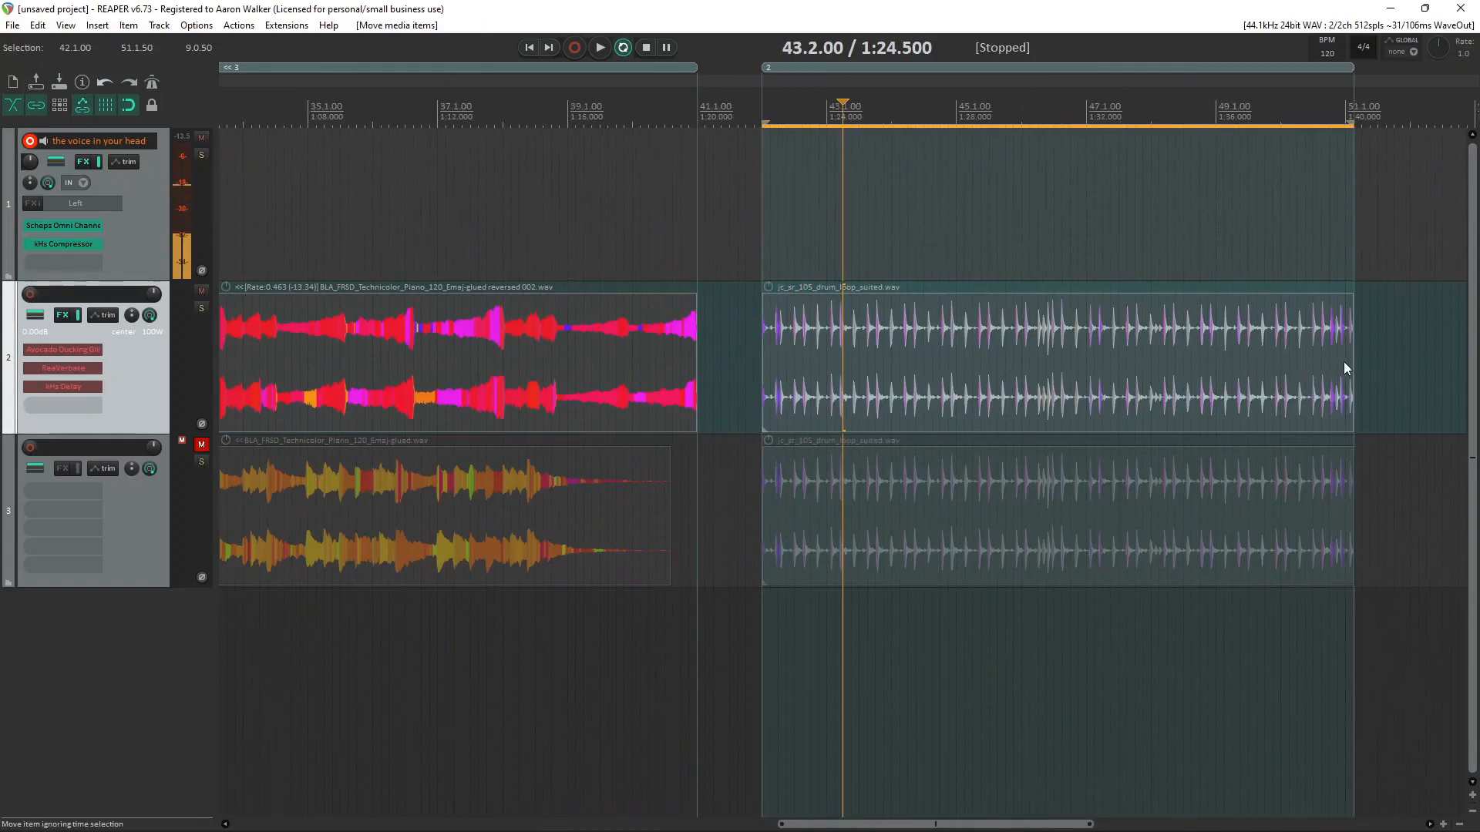
drag(1356, 353, 892, 367)
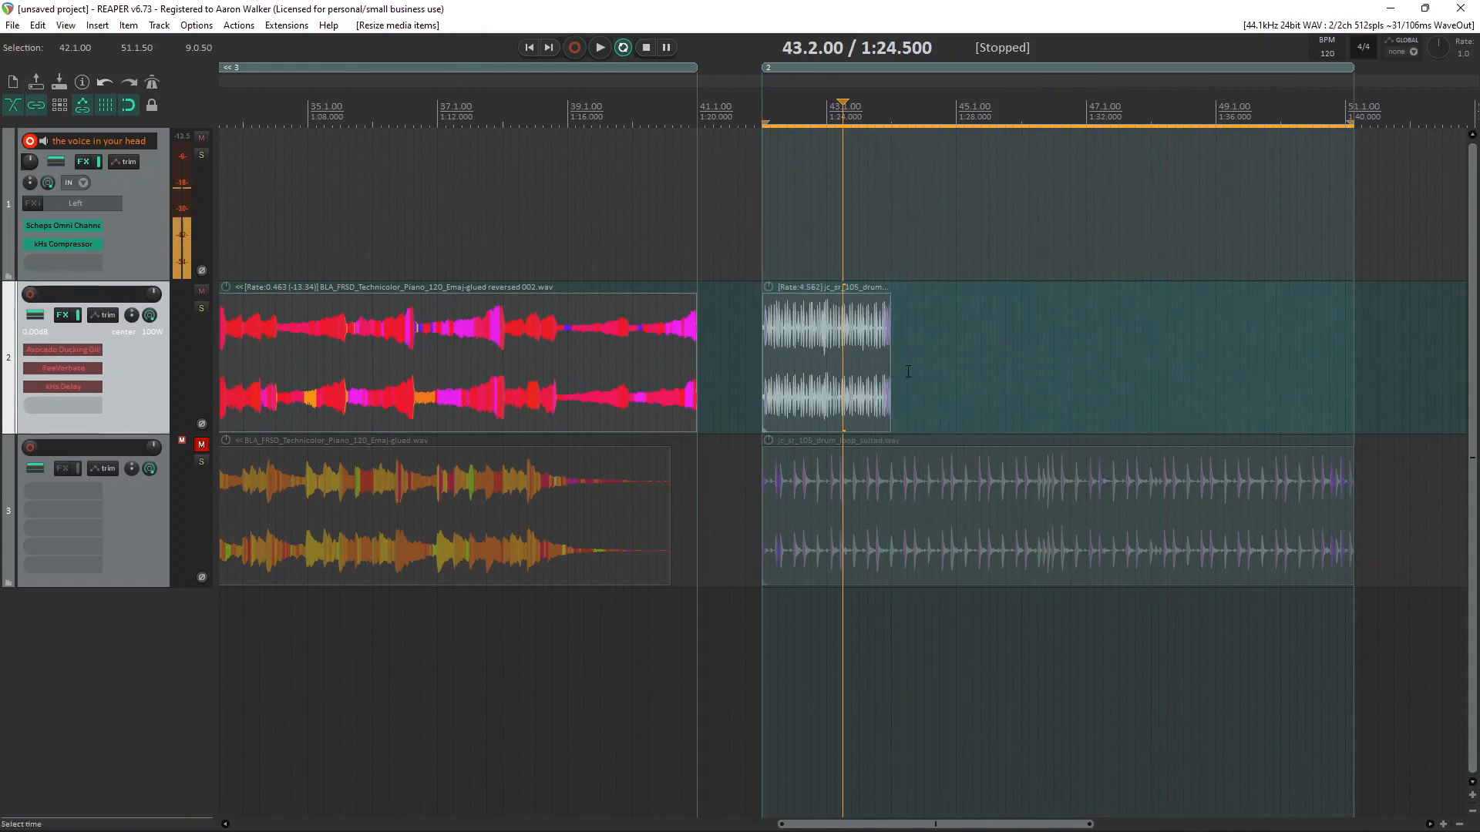
Step: Select the compressed drum loop on track 2 and audition it from 42.2.50 with pitch preservation turned off
scroll(1103, 359, up, 5)
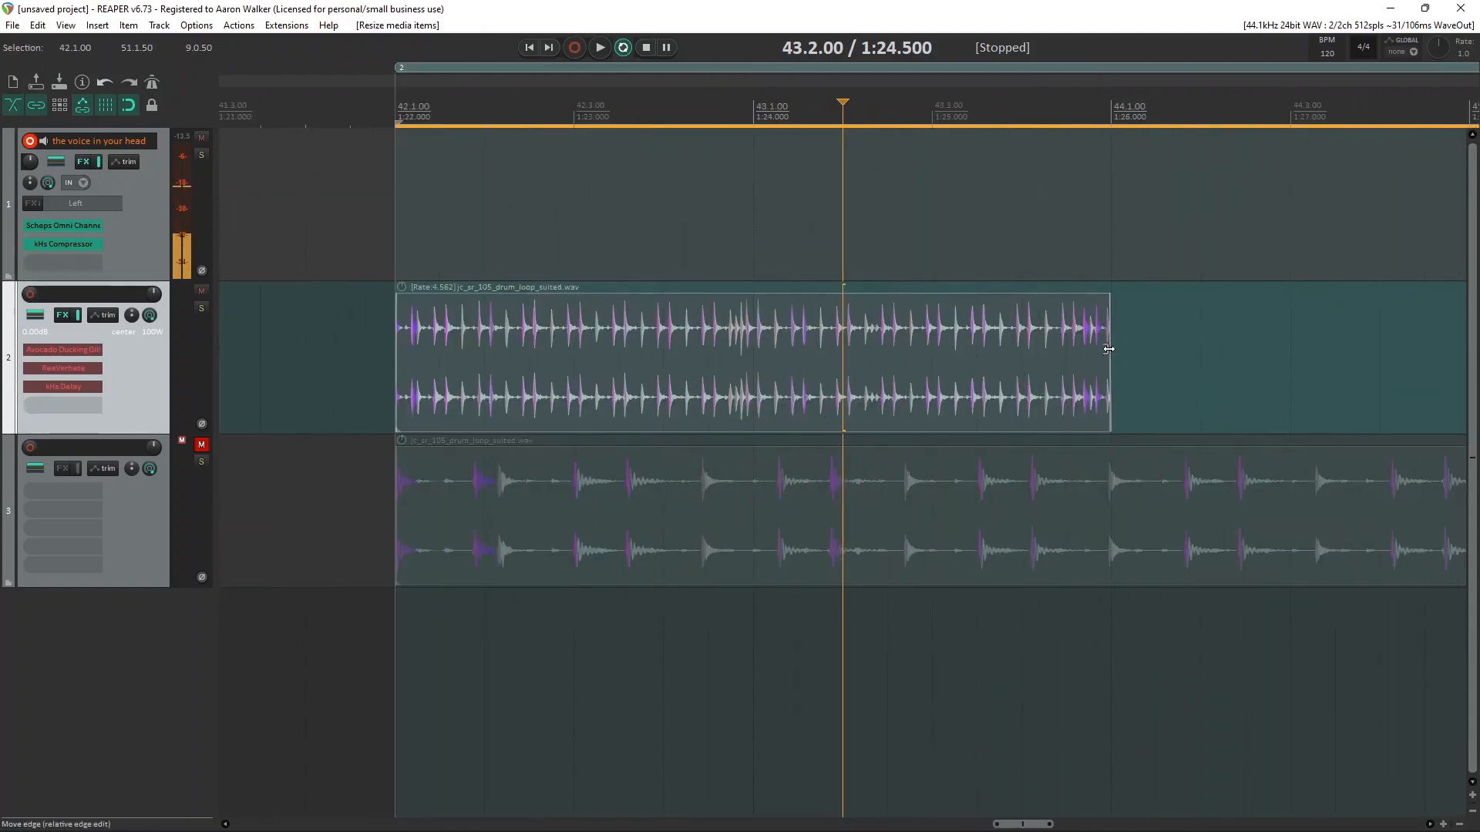
drag(1113, 351, 923, 371)
click(355, 389)
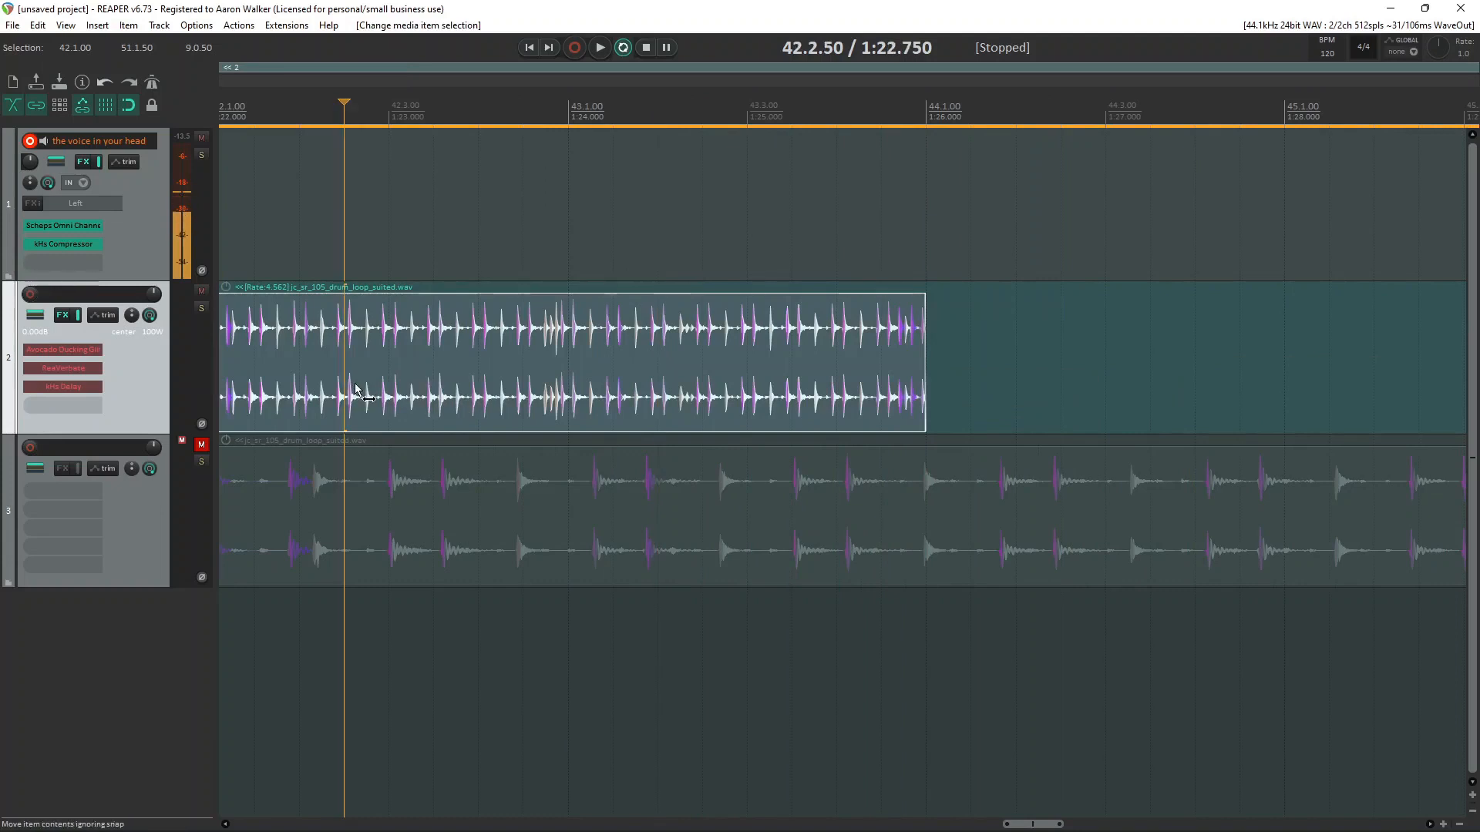
key(space)
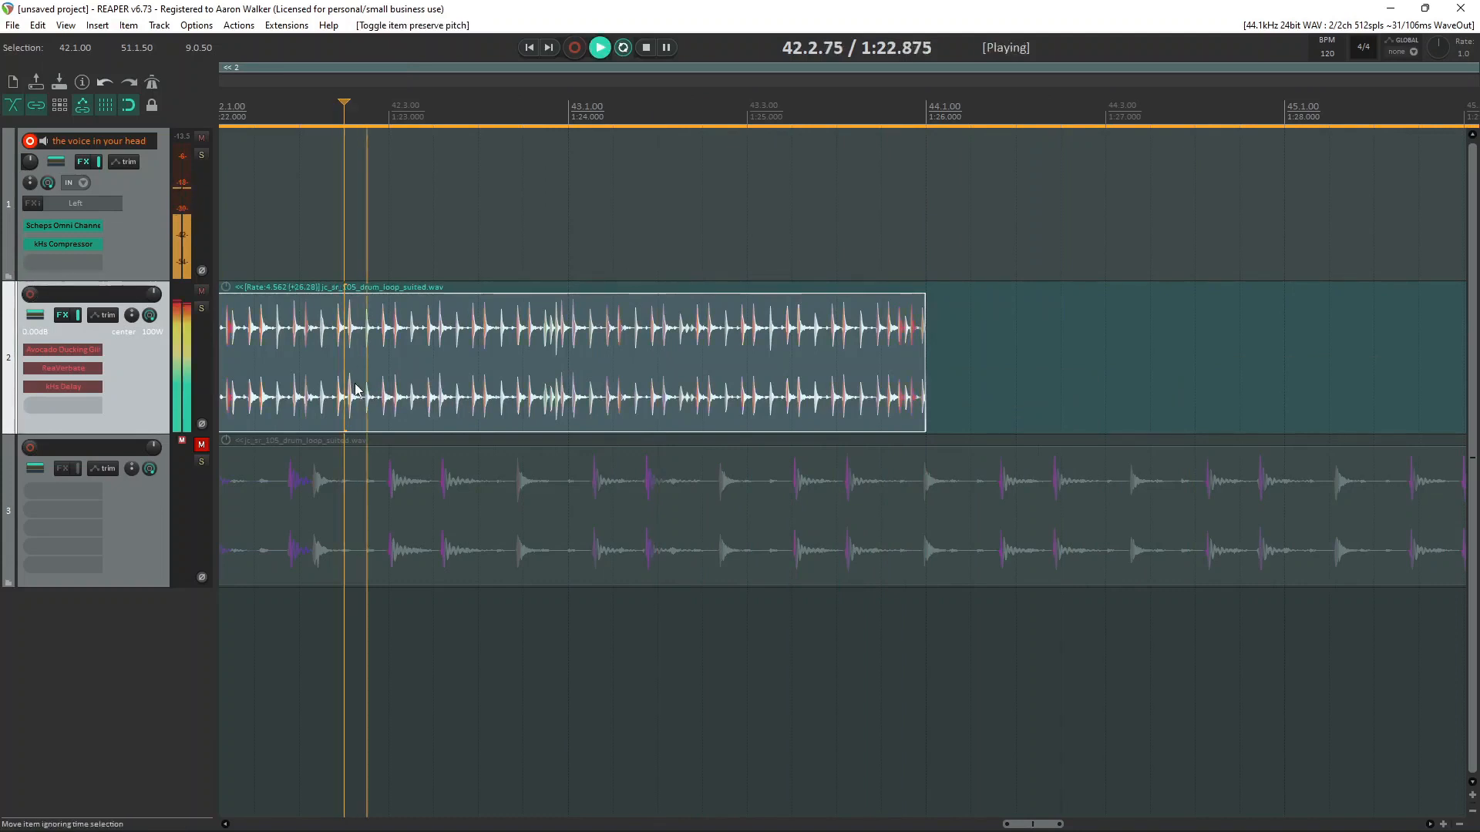
scroll(561, 307, down, 3)
scroll(1039, 353, up, 1)
scroll(1041, 345, up, 2)
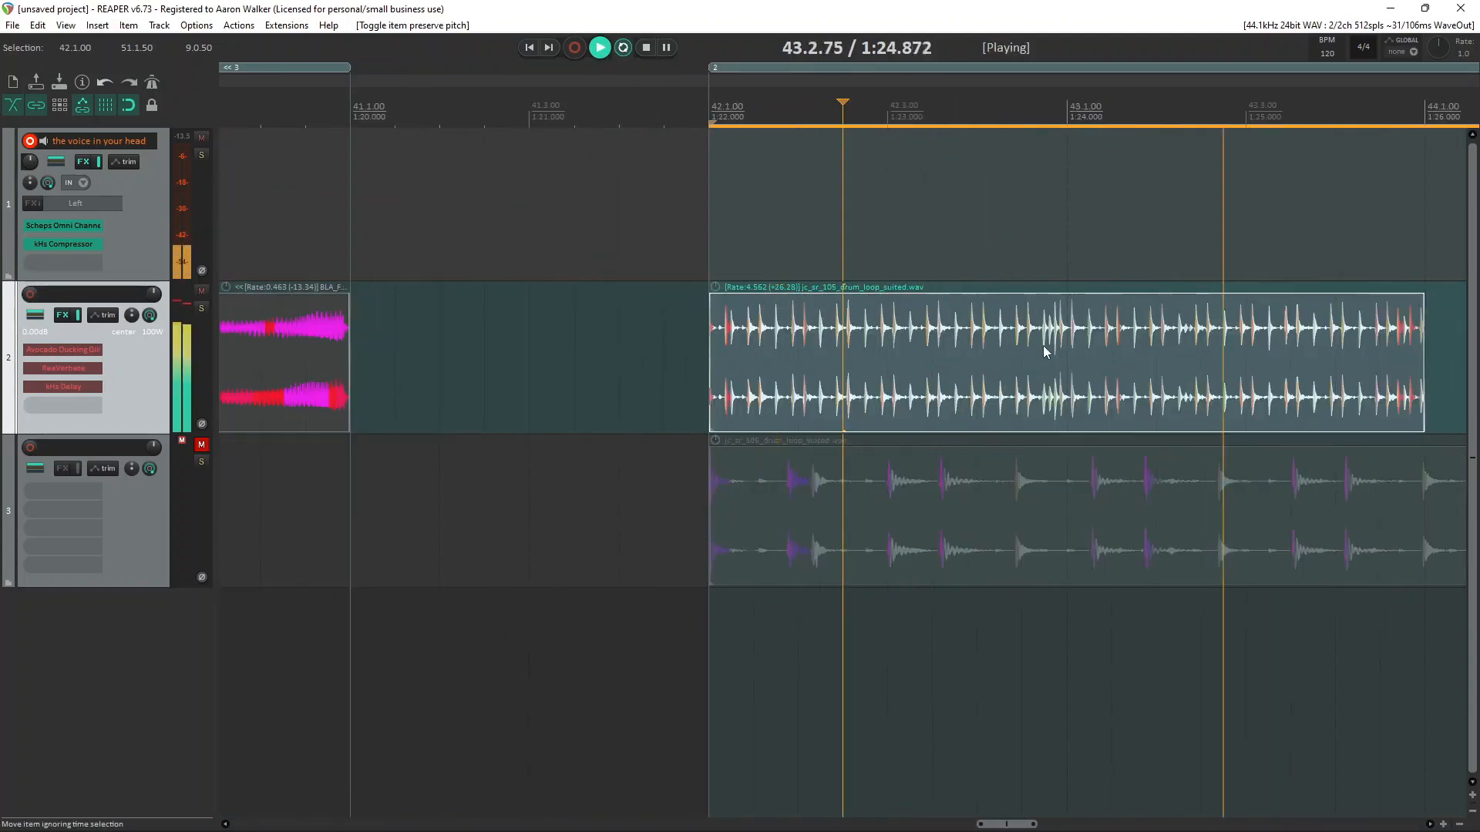
key(space)
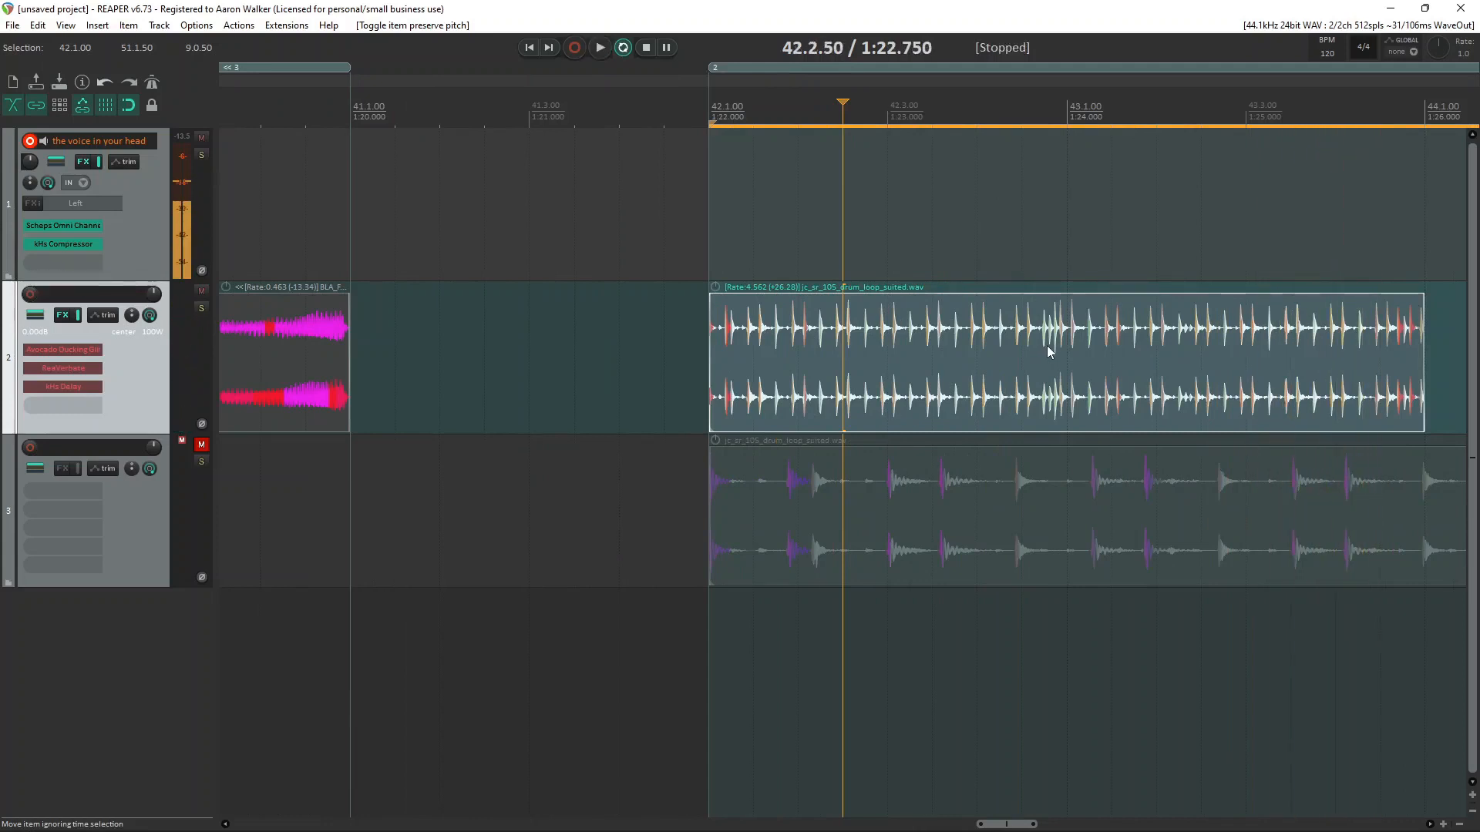
Step: Turn pitch preservation back on for the compressed drum loop and play it again from 42.2.50
scroll(1080, 333, up, 2)
key(space)
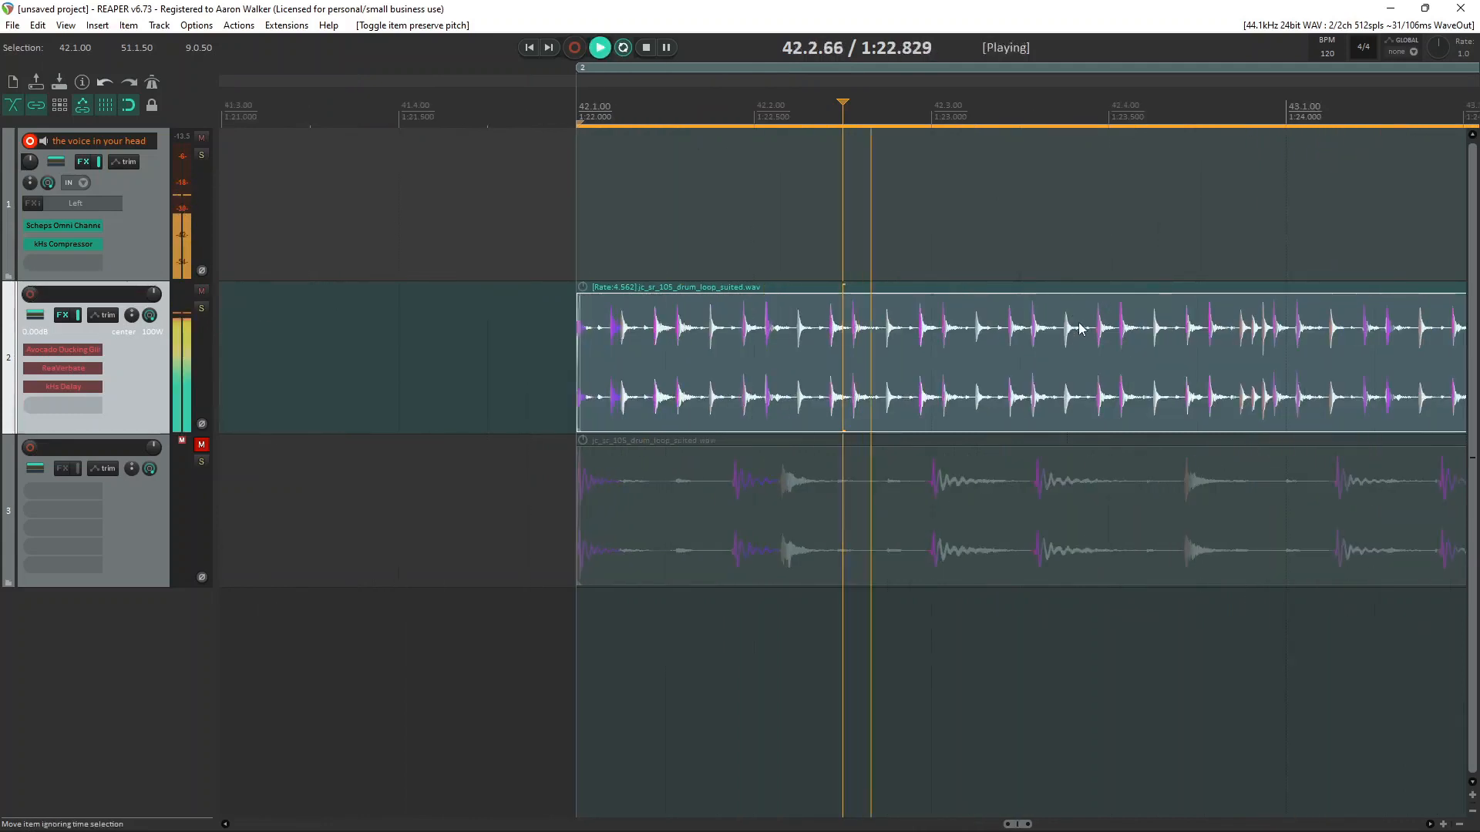
scroll(1102, 347, down, 2)
scroll(1128, 364, down, 3)
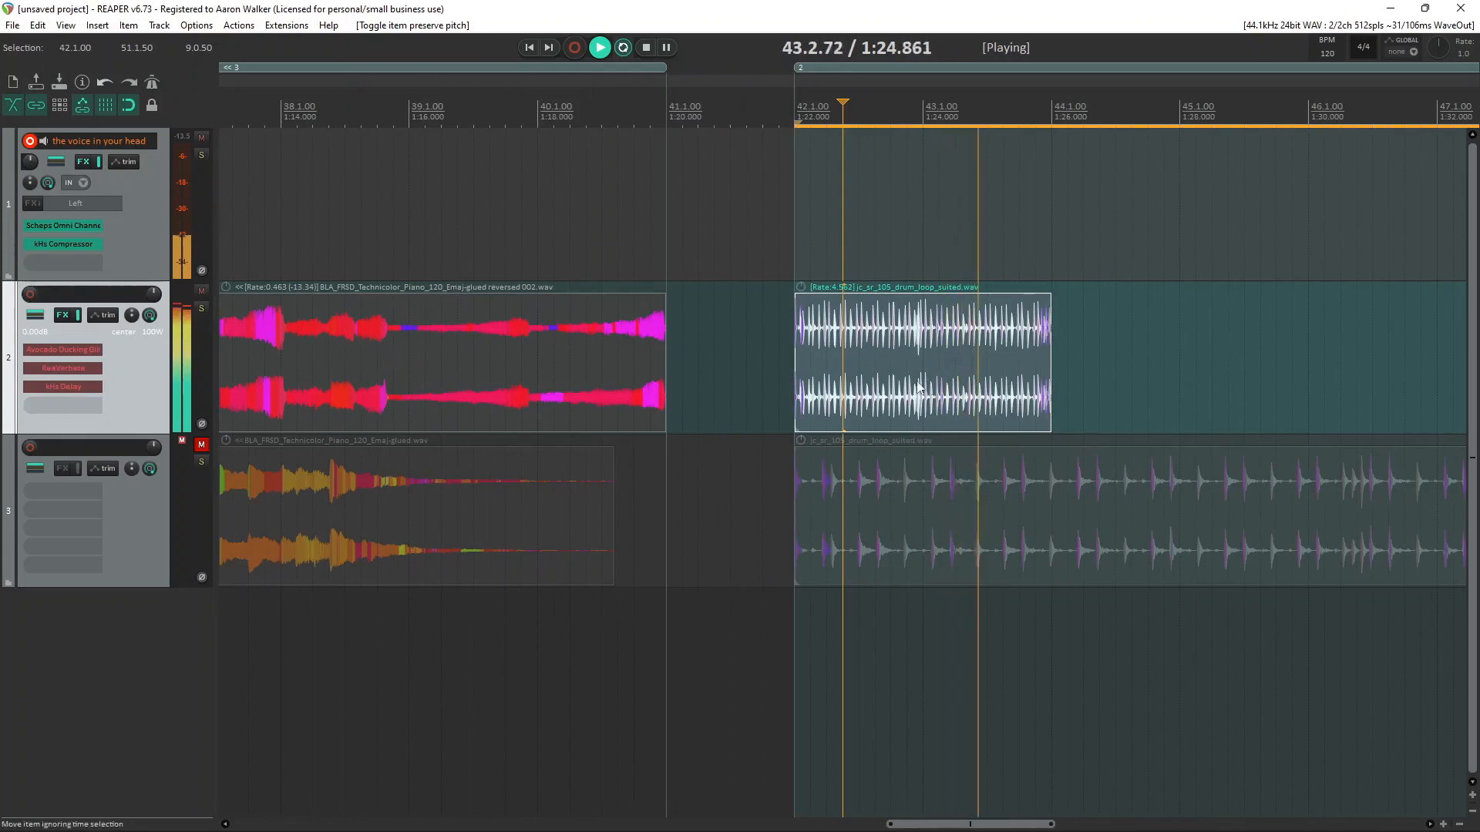
key(space)
Step: Set the time selection to 42.1.00–44.1.00 around the drum loop and open the loop's item properties
drag(1053, 131, 794, 129)
double_click(839, 337)
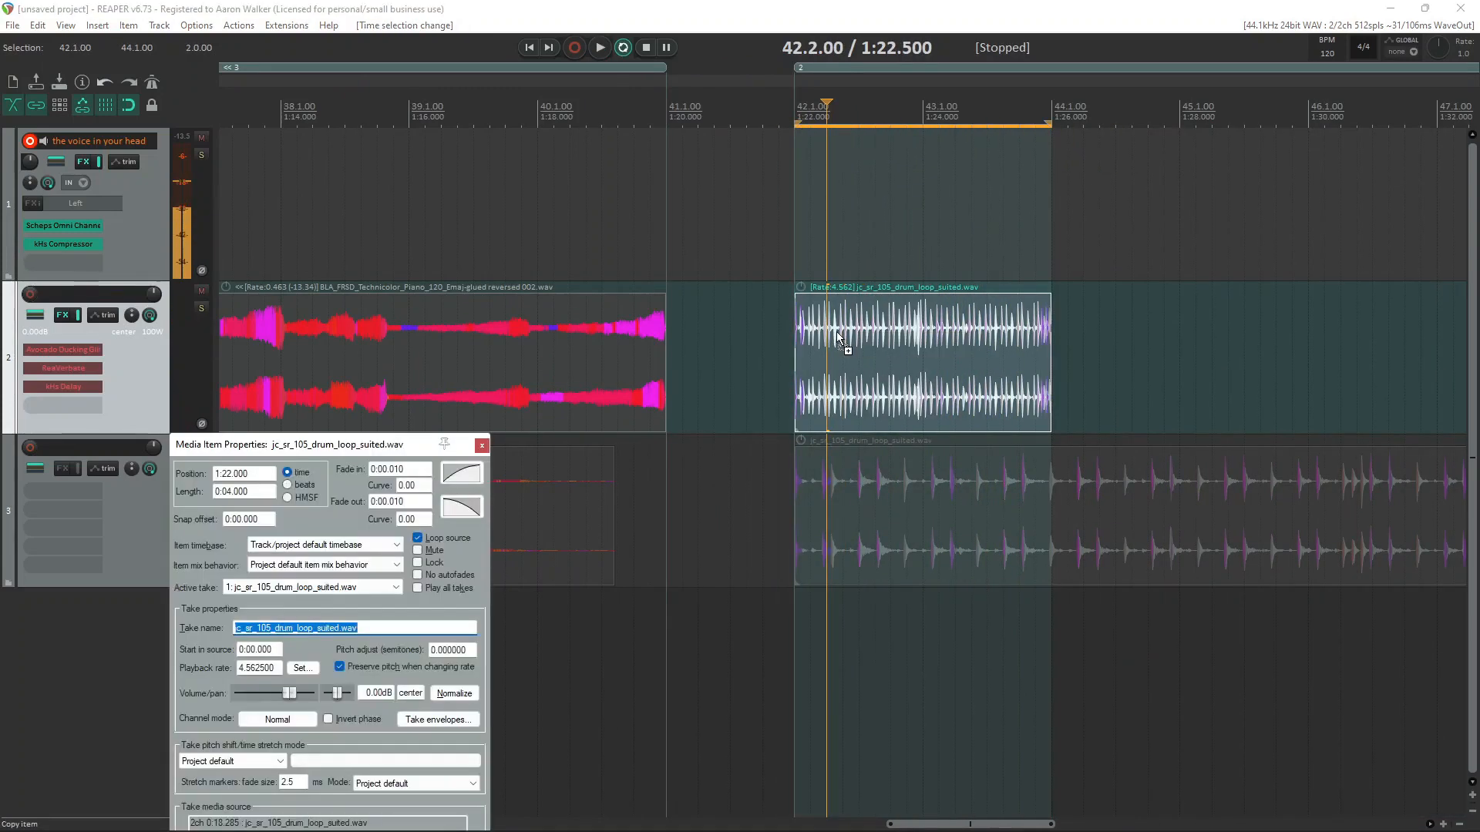
drag(301, 445, 505, 230)
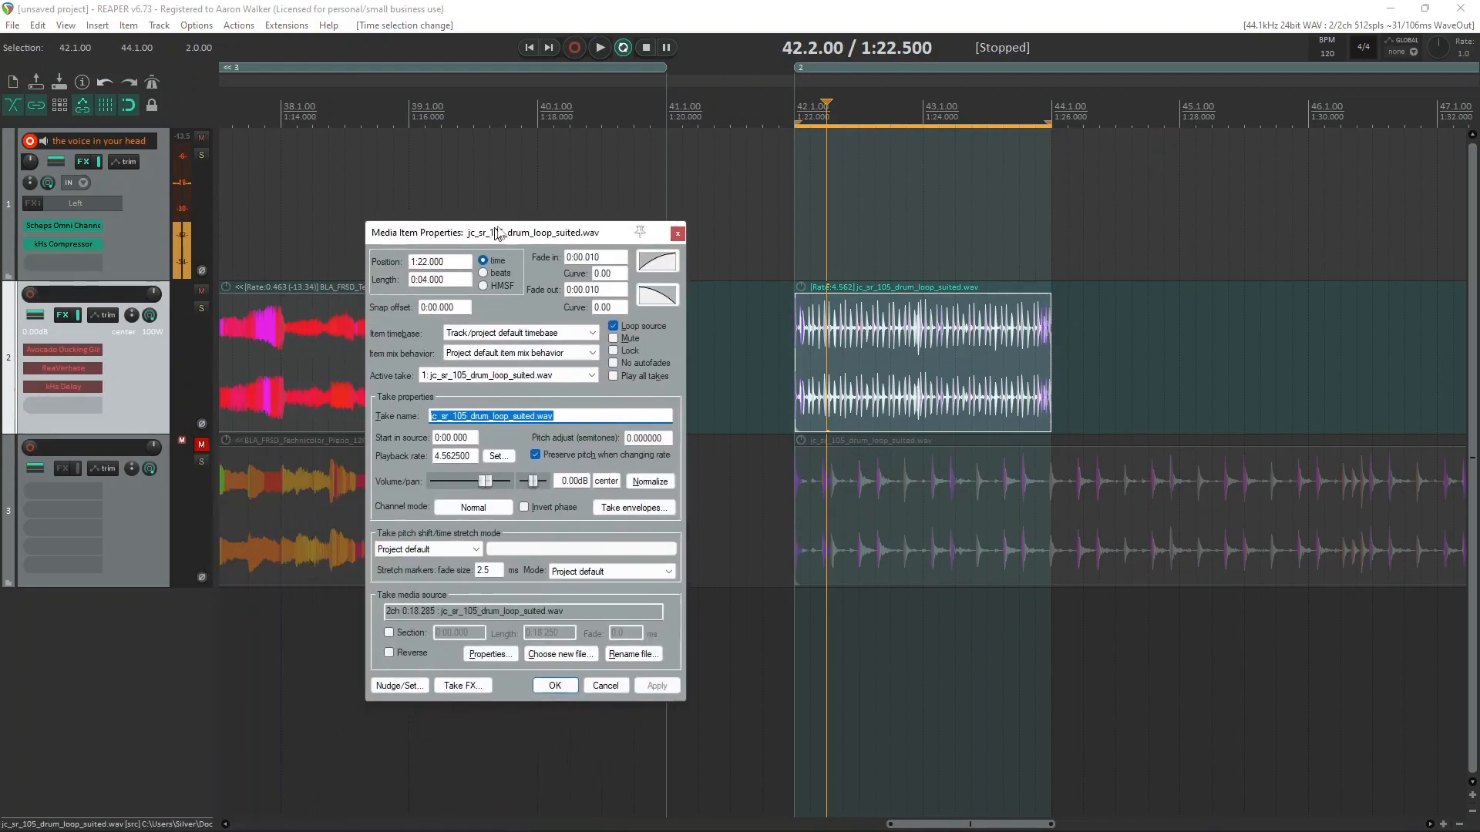
Step: Audition the drum loop with the take's pitch shift/time stretch mode set to SoundTouch and to Simple windowed (fast)
click(413, 546)
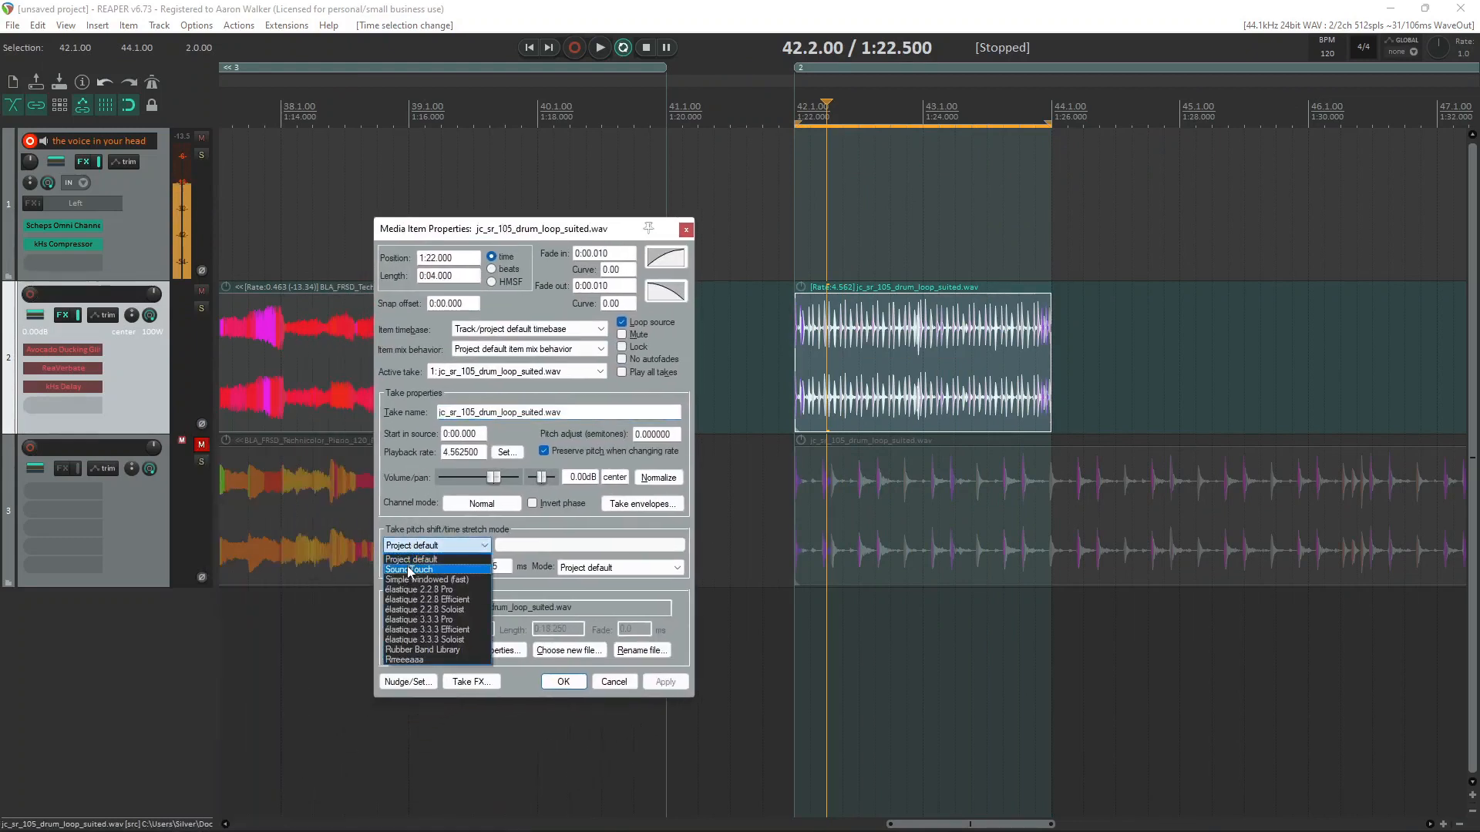
scroll(941, 427, up, 4)
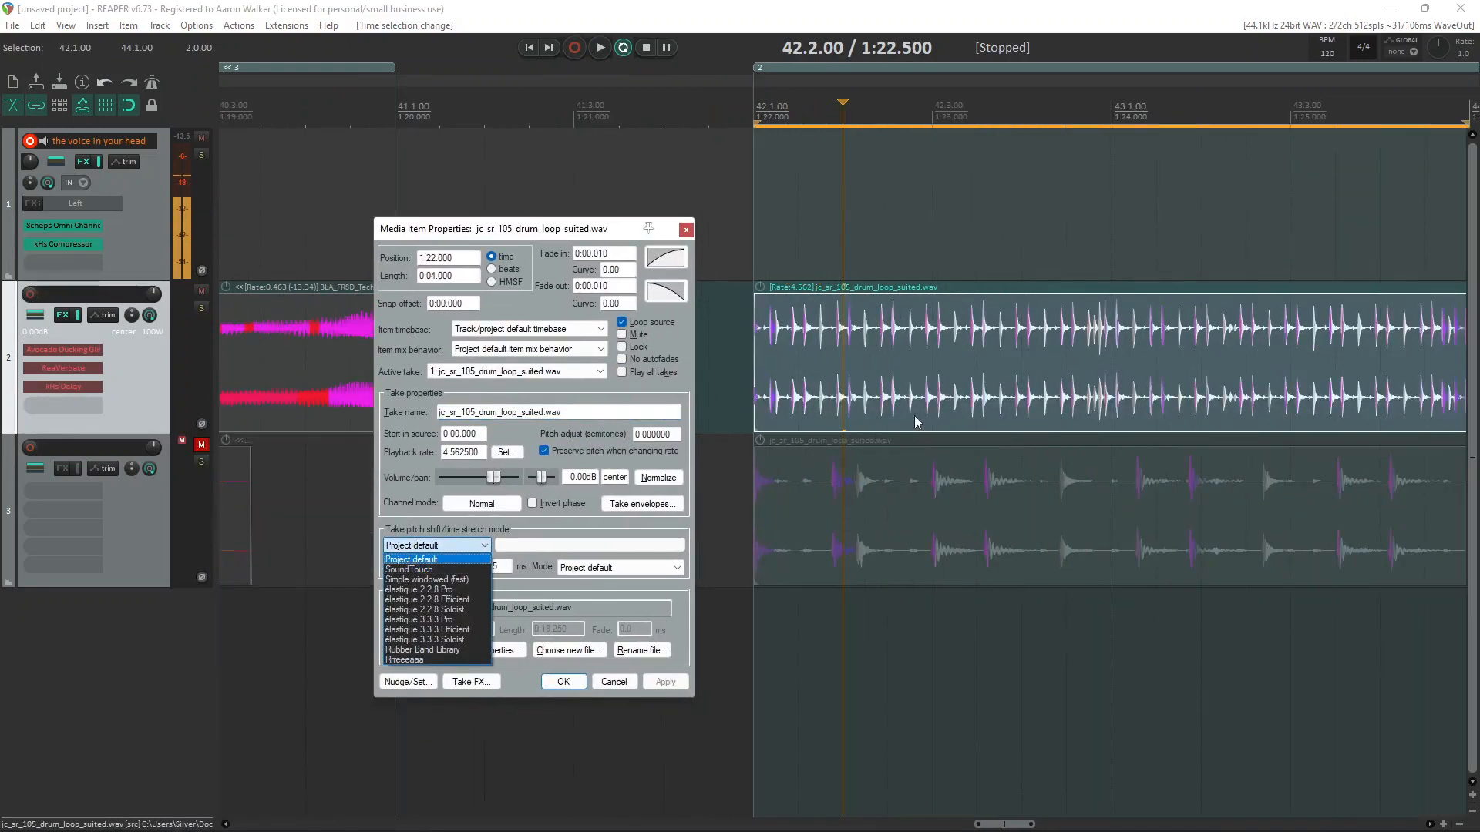
click(423, 570)
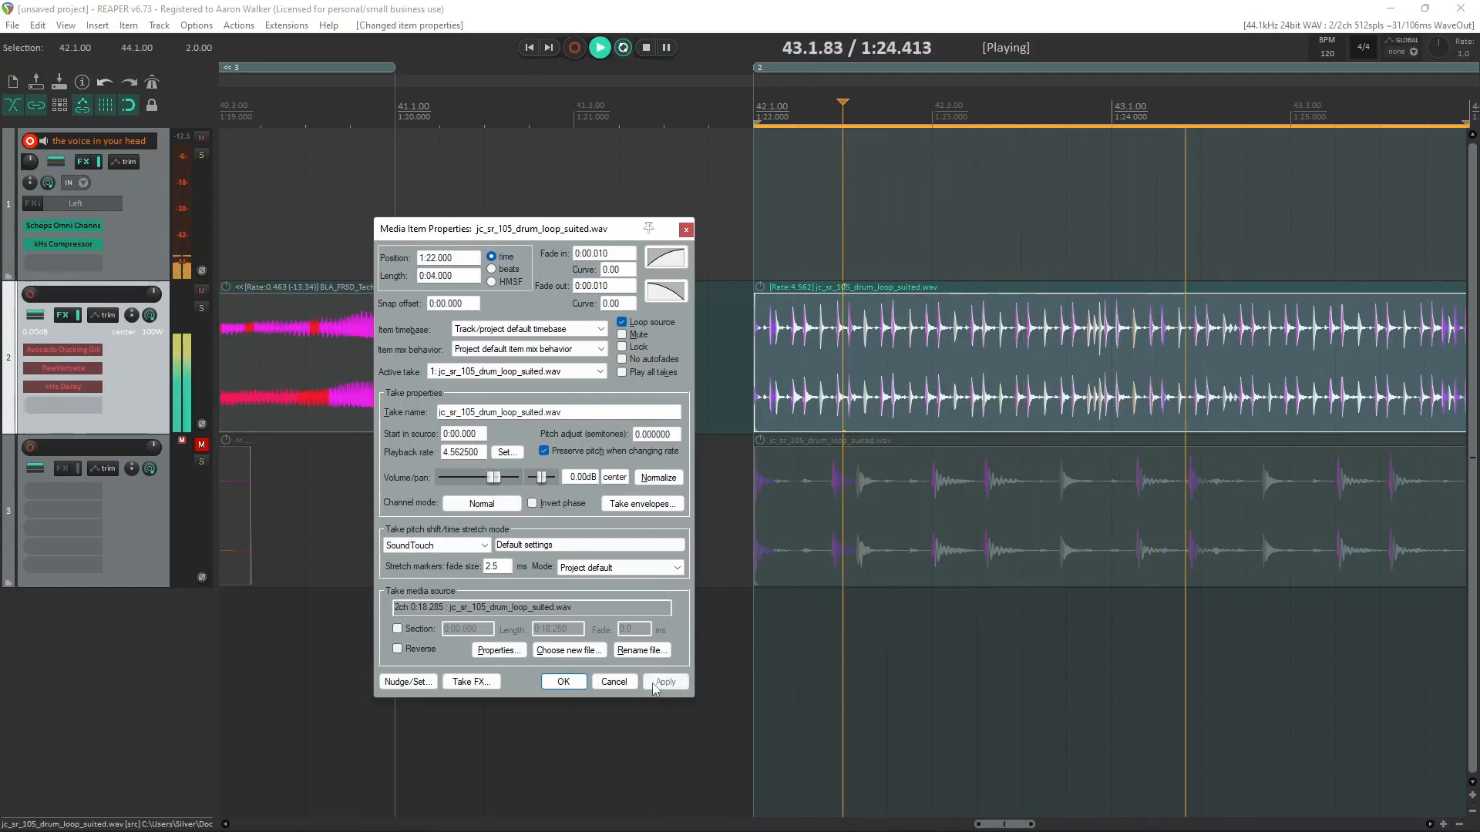
click(420, 545)
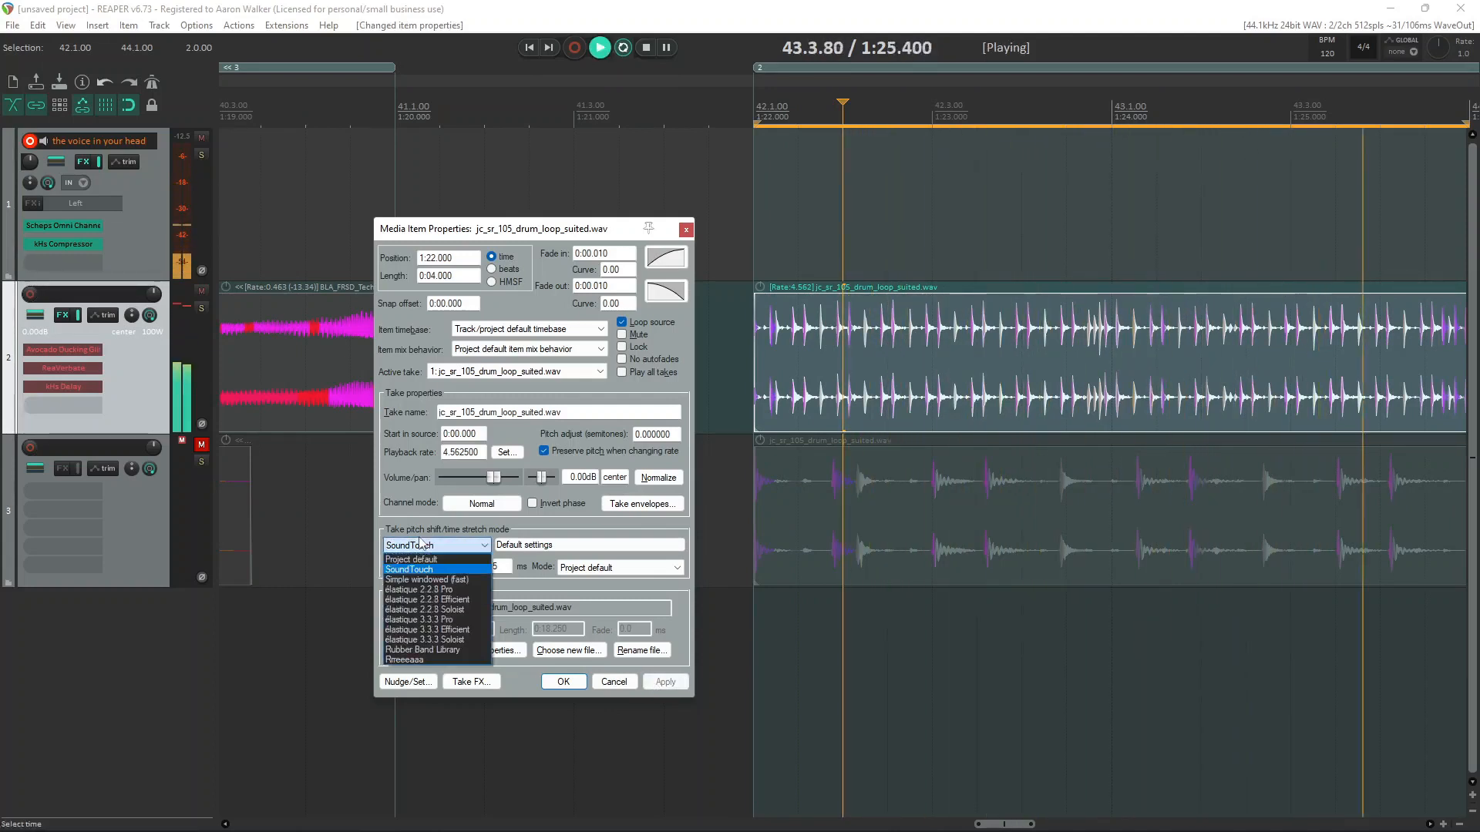
click(422, 583)
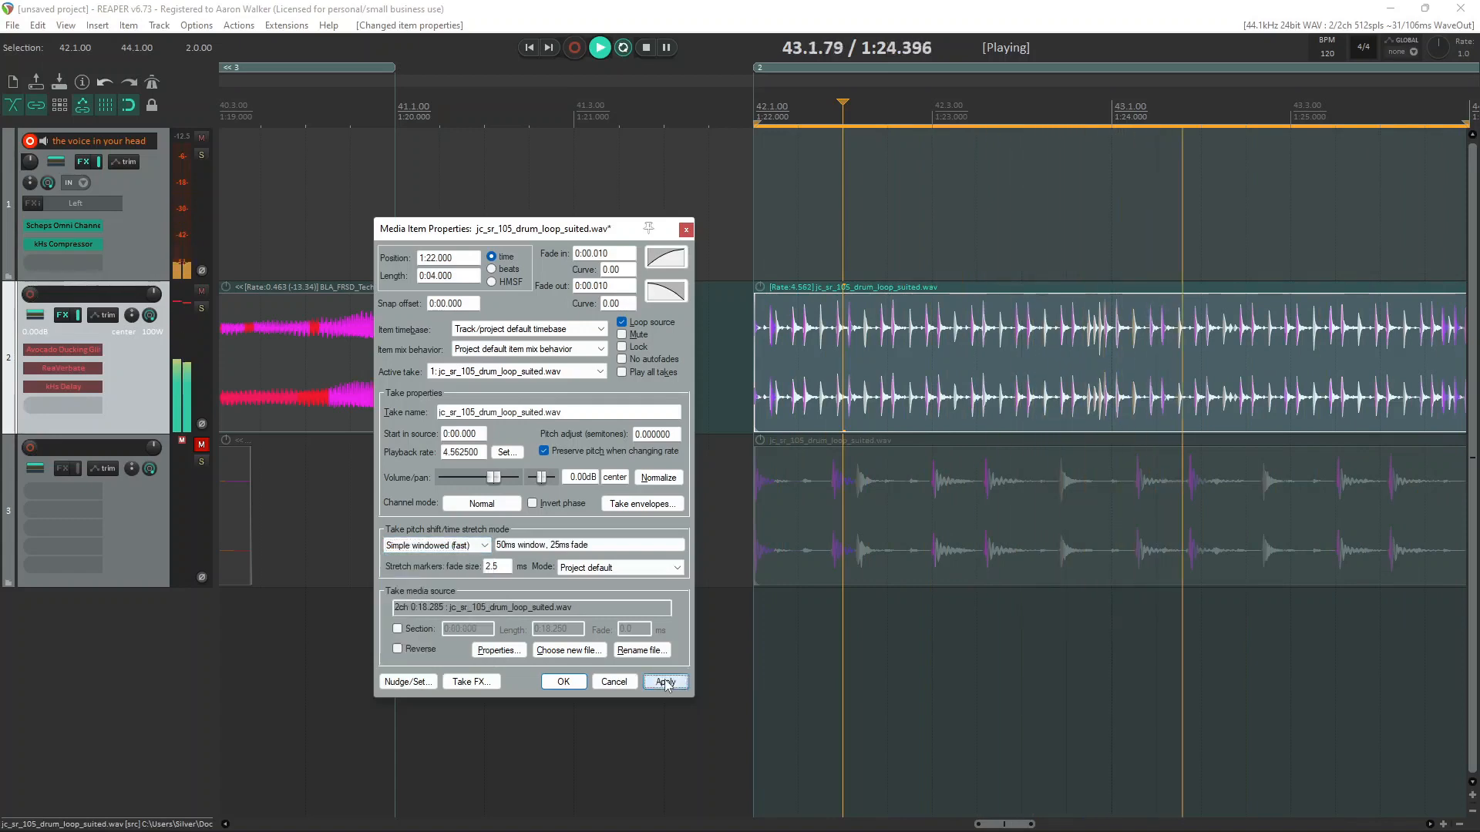
scroll(990, 437, down, 2)
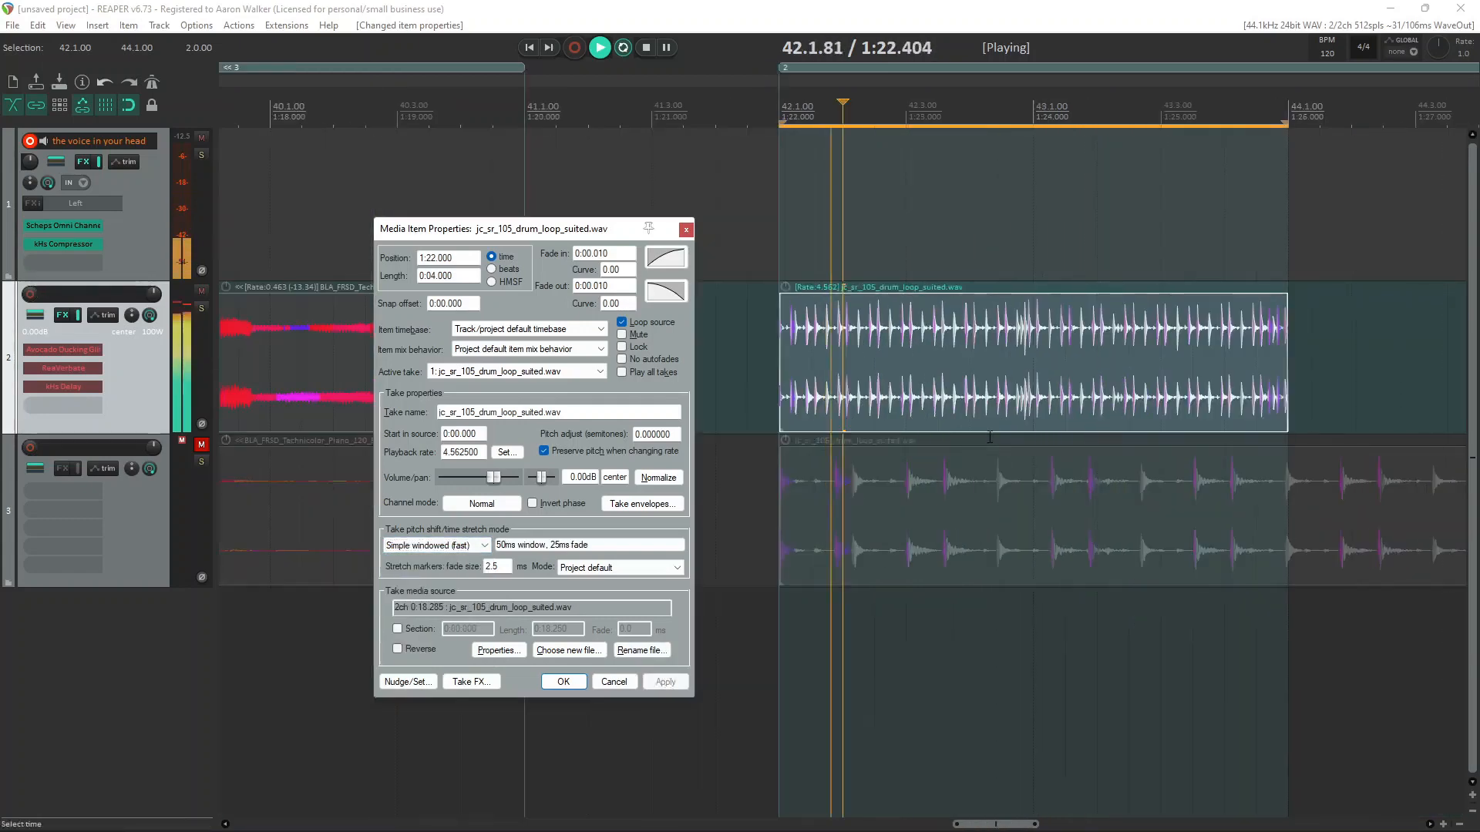
Step: Audition the élastique 3.3.3 Pro and Rubber Band Library stretch modes on the drum loop, and close its properties
click(435, 545)
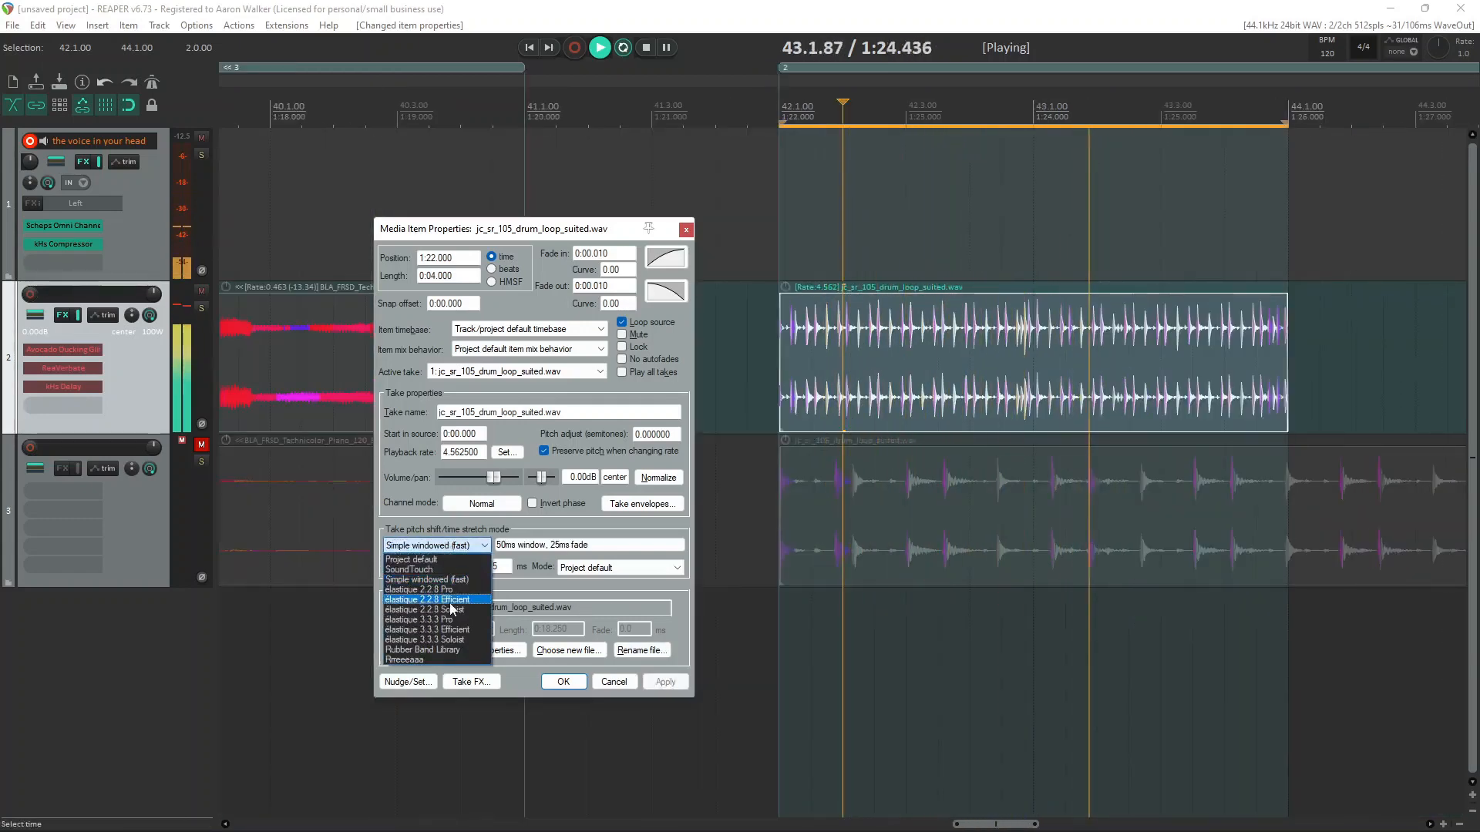
click(443, 619)
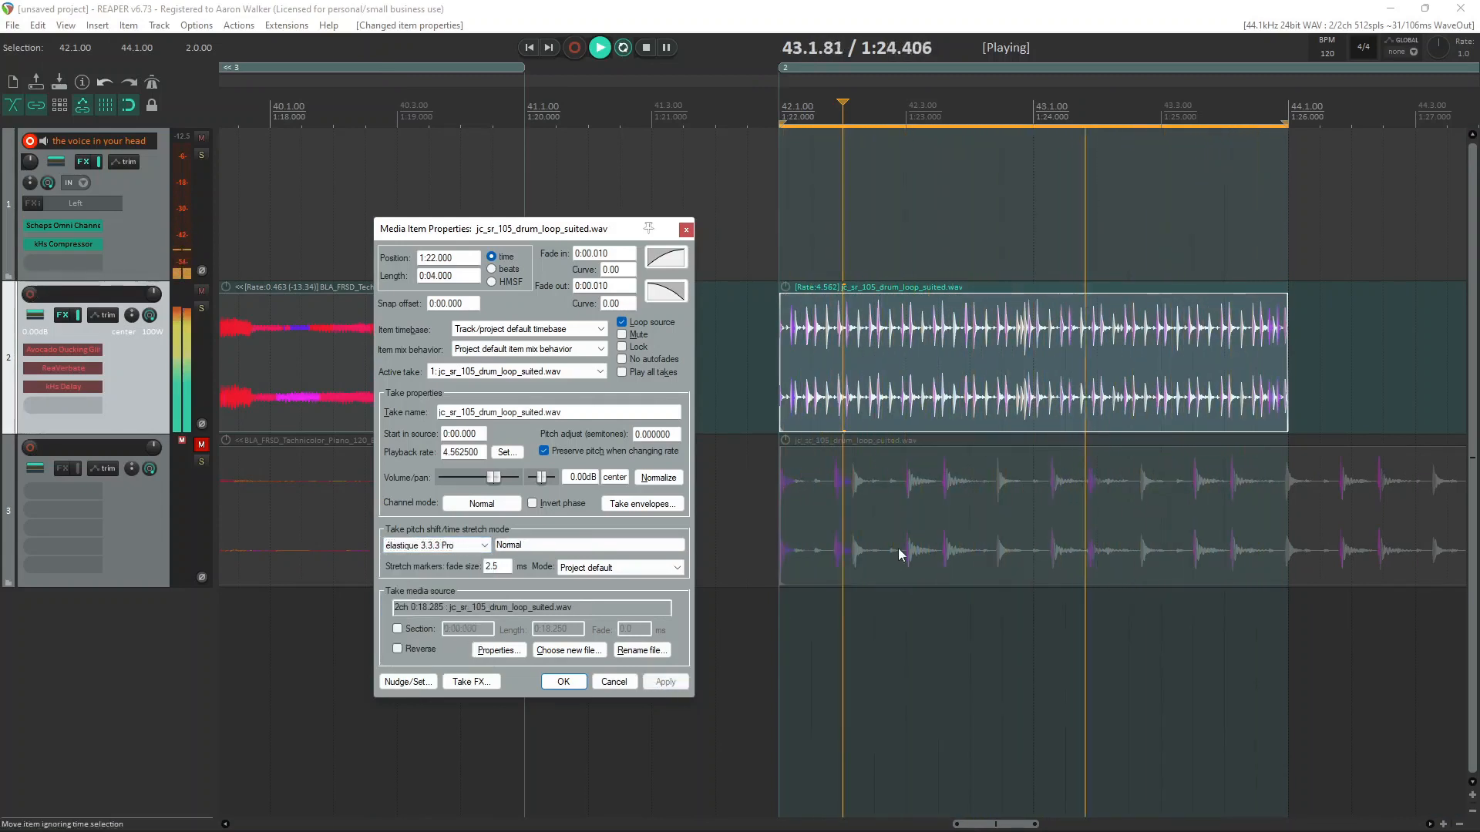
click(435, 545)
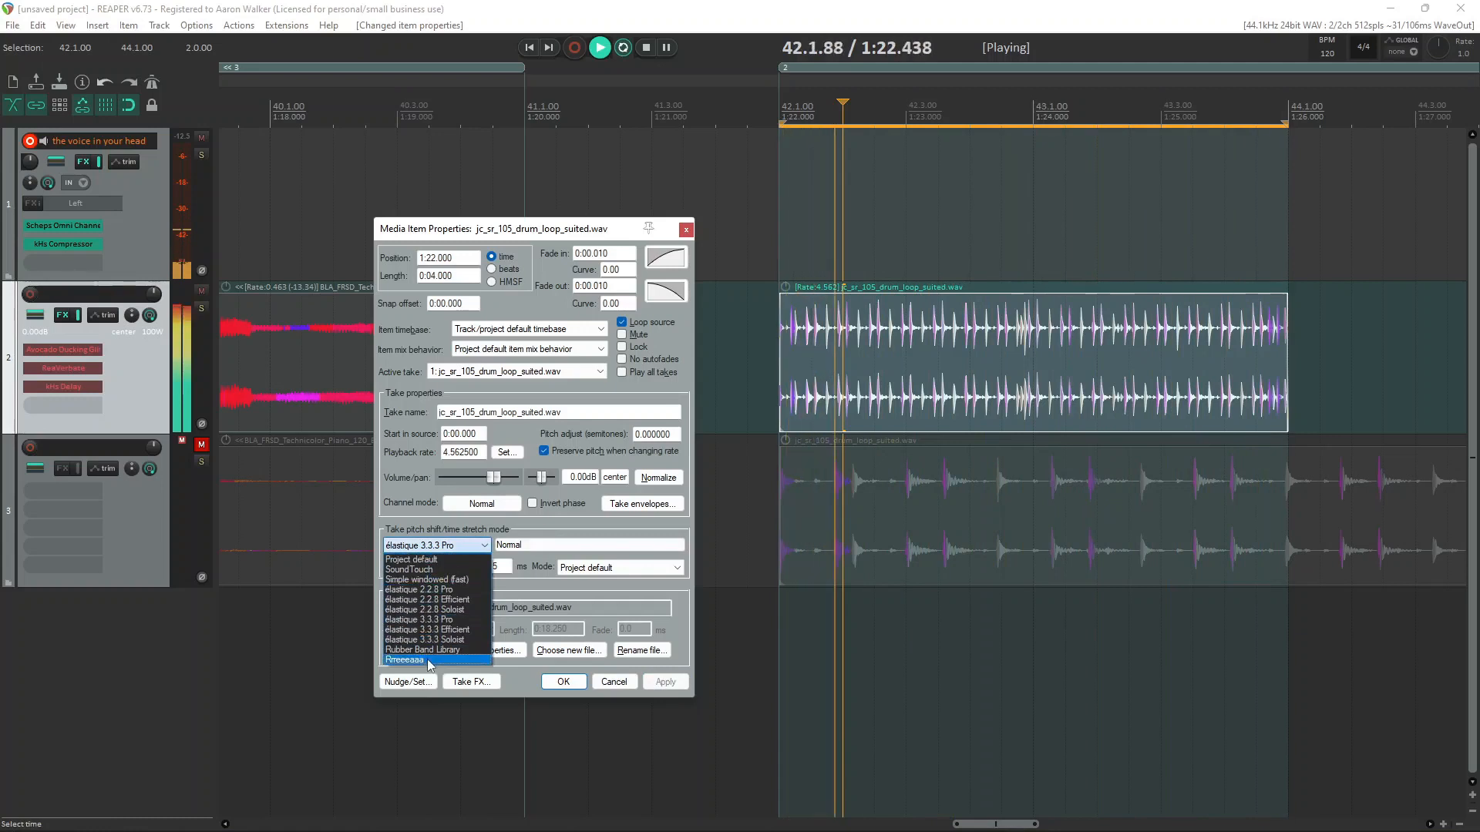
click(422, 650)
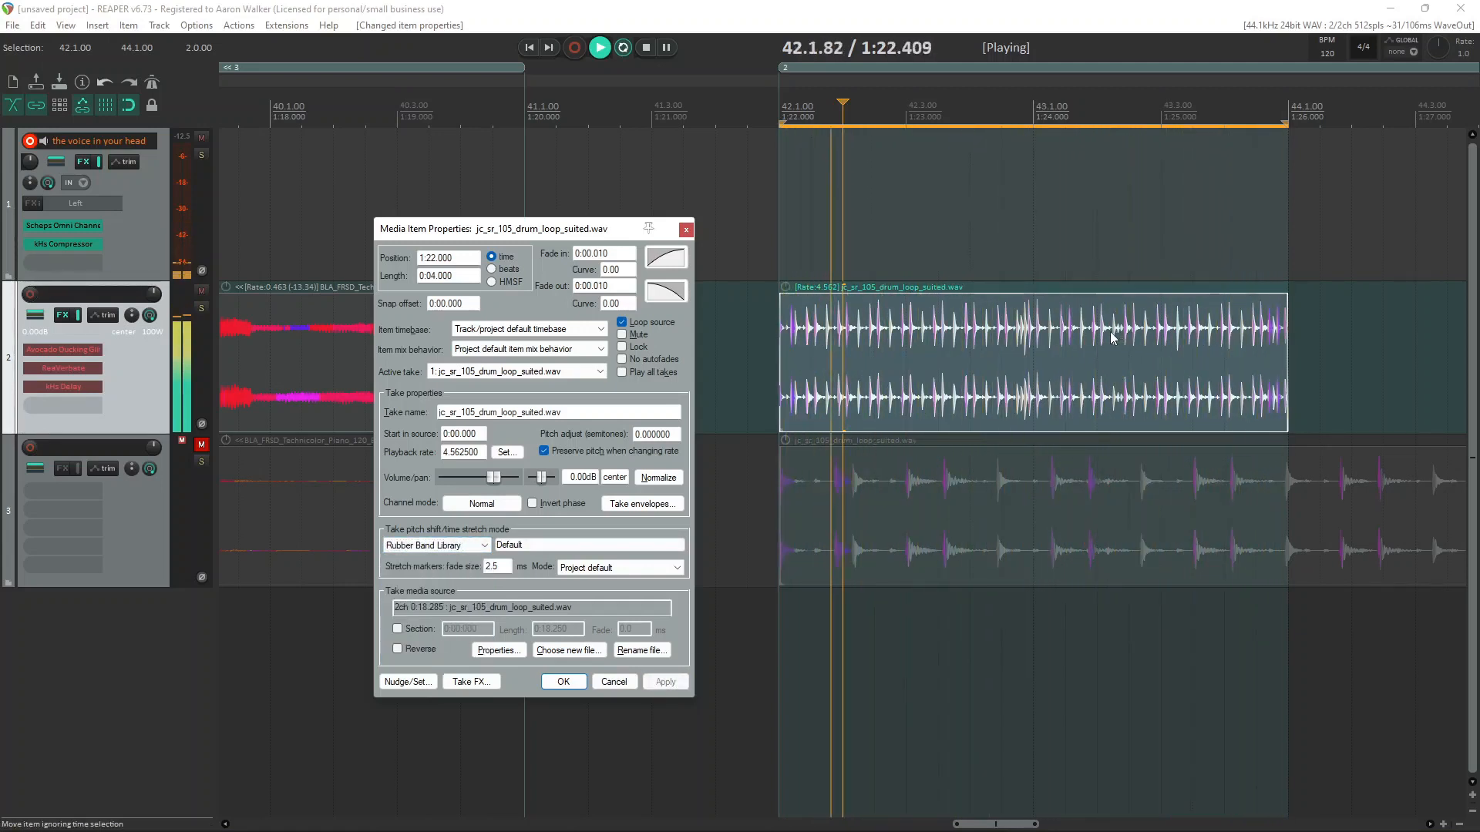
scroll(1114, 340, up, 3)
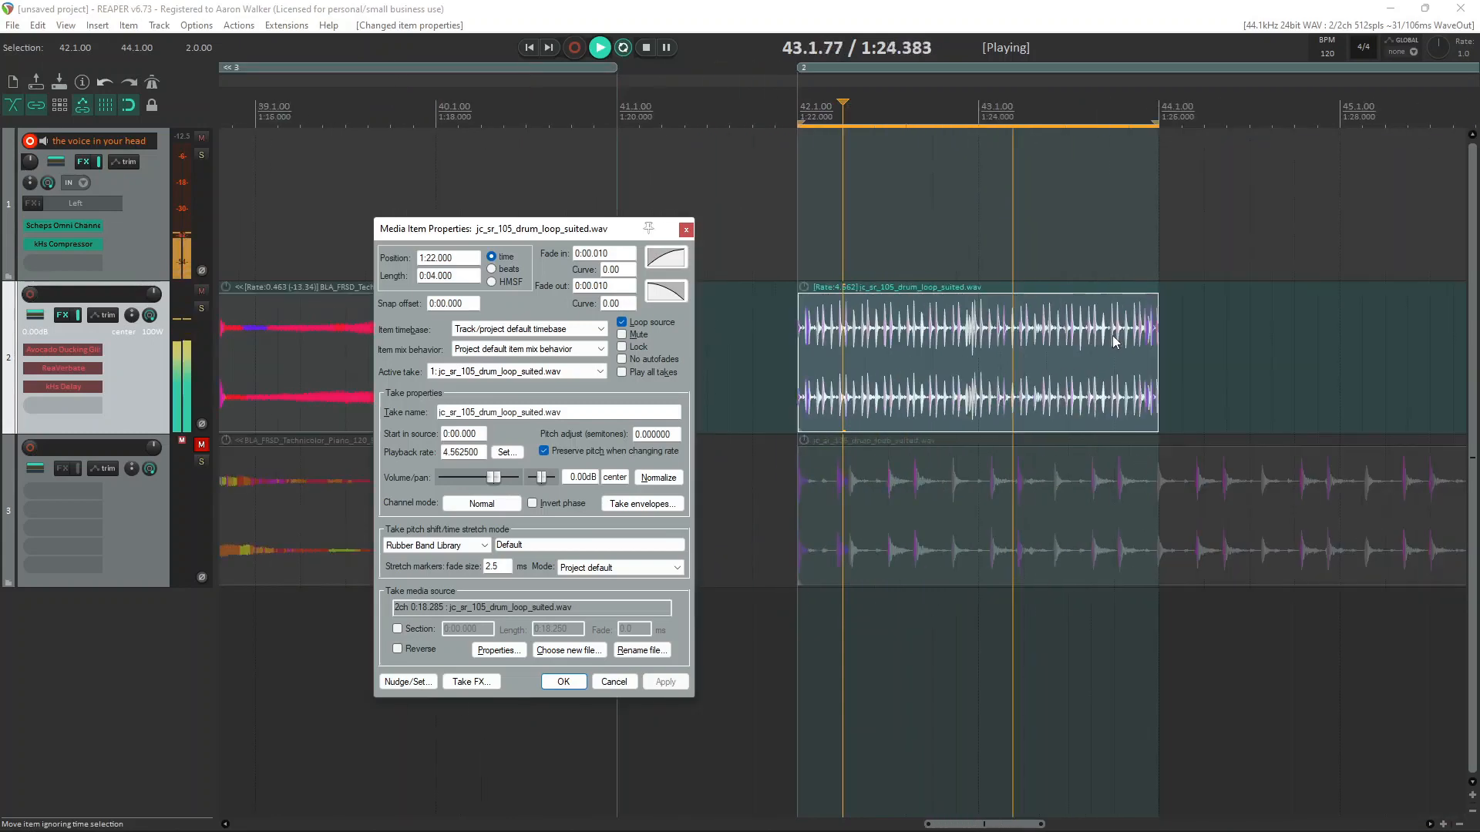
scroll(1117, 341, down, 2)
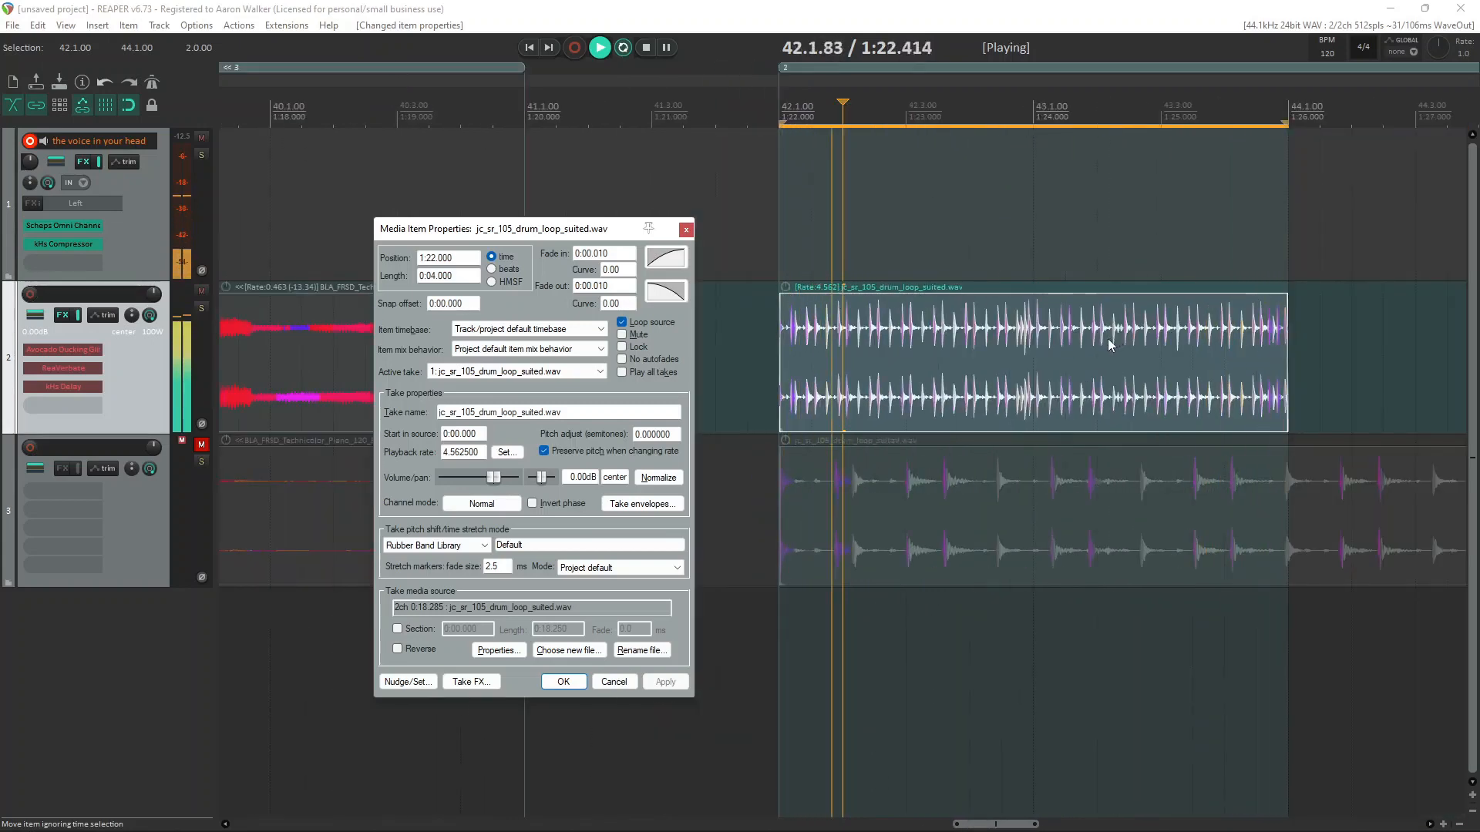
key(space)
scroll(680, 215, down, 3)
click(685, 229)
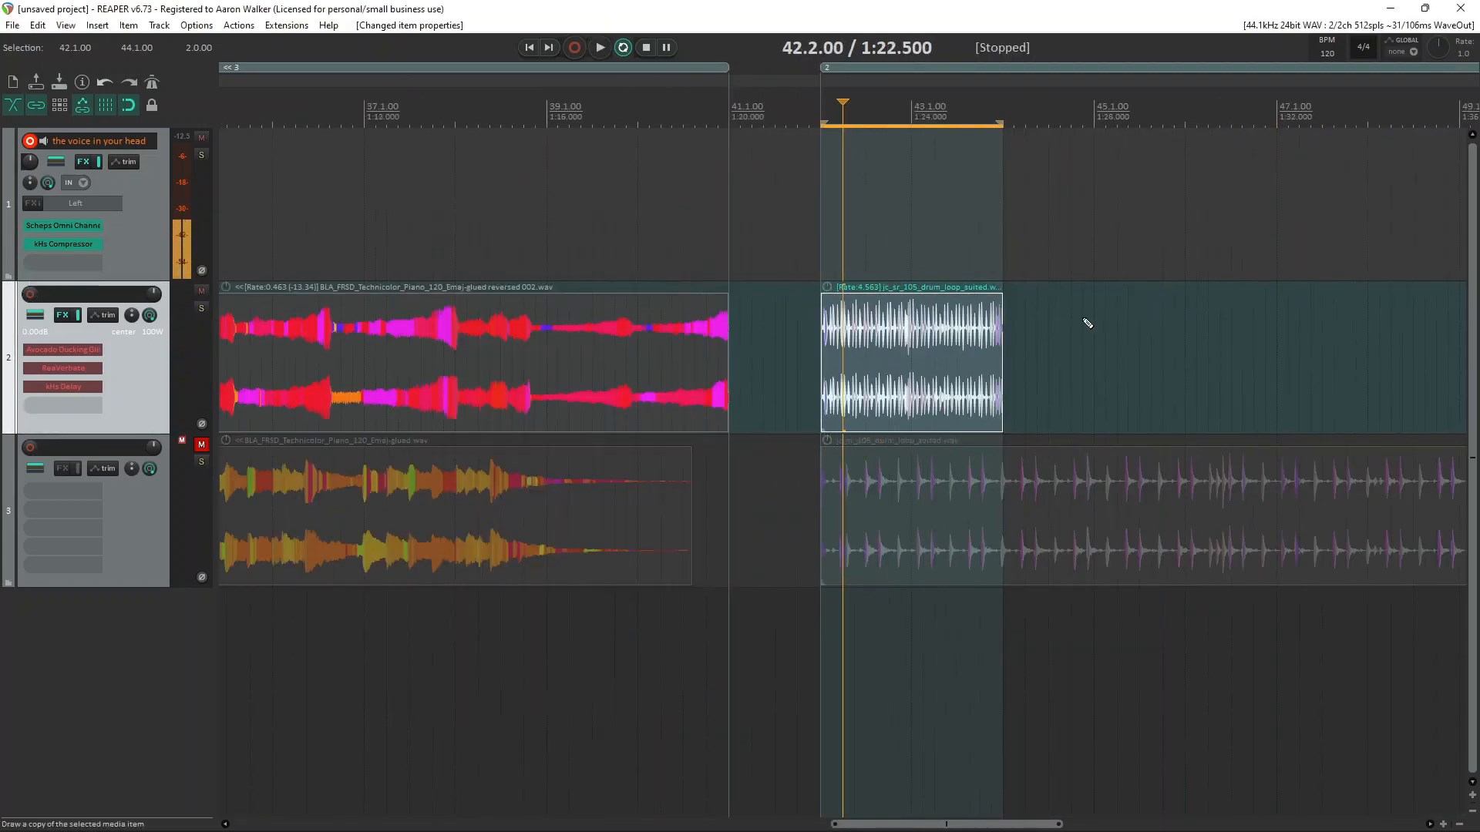
Step: Stretch the track 2 drum loop to about 38 seconds, moving the following reversed loop further along to make room
scroll(1067, 333, down, 2)
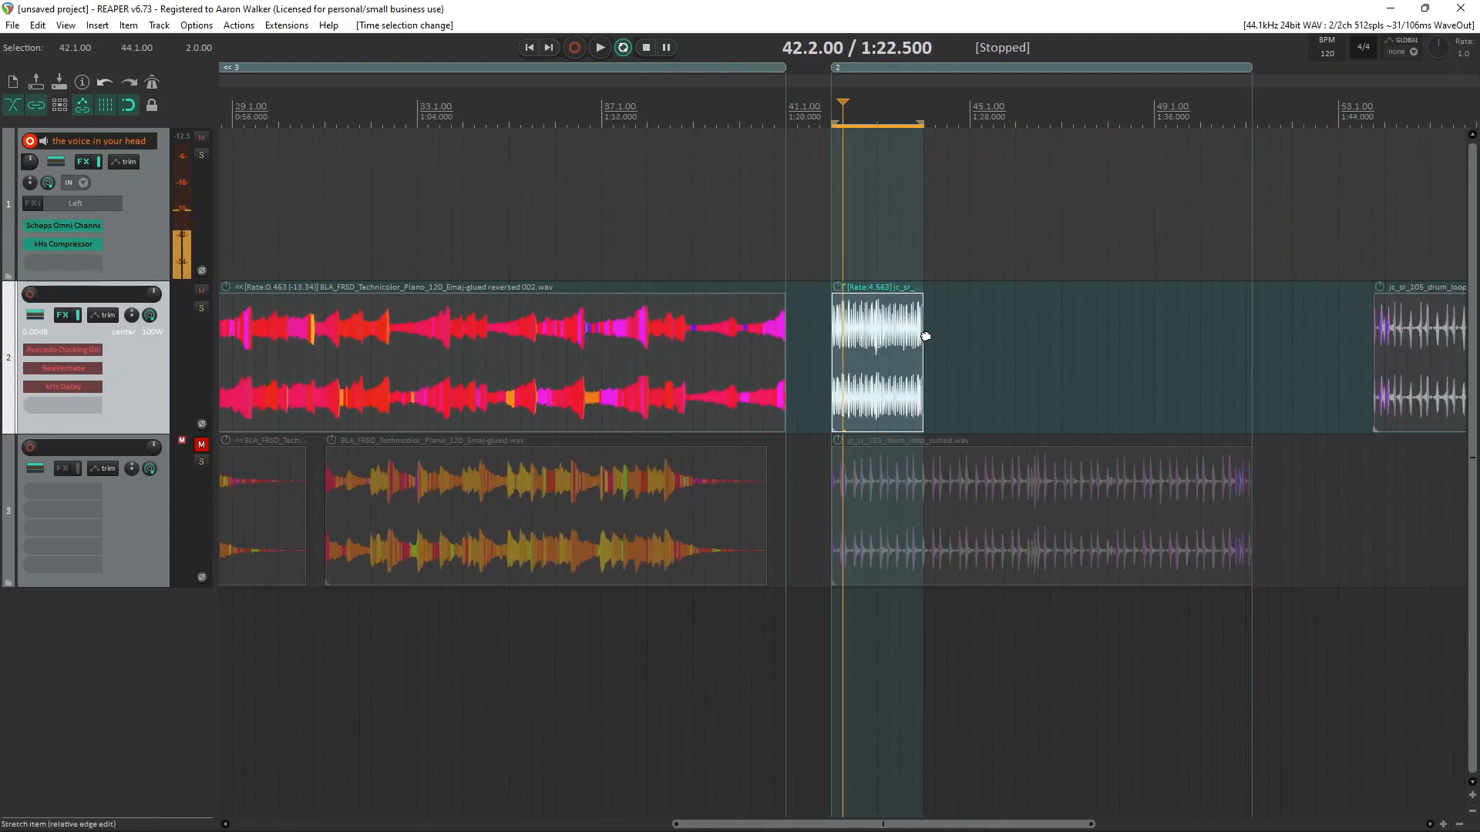
drag(926, 337, 1365, 320)
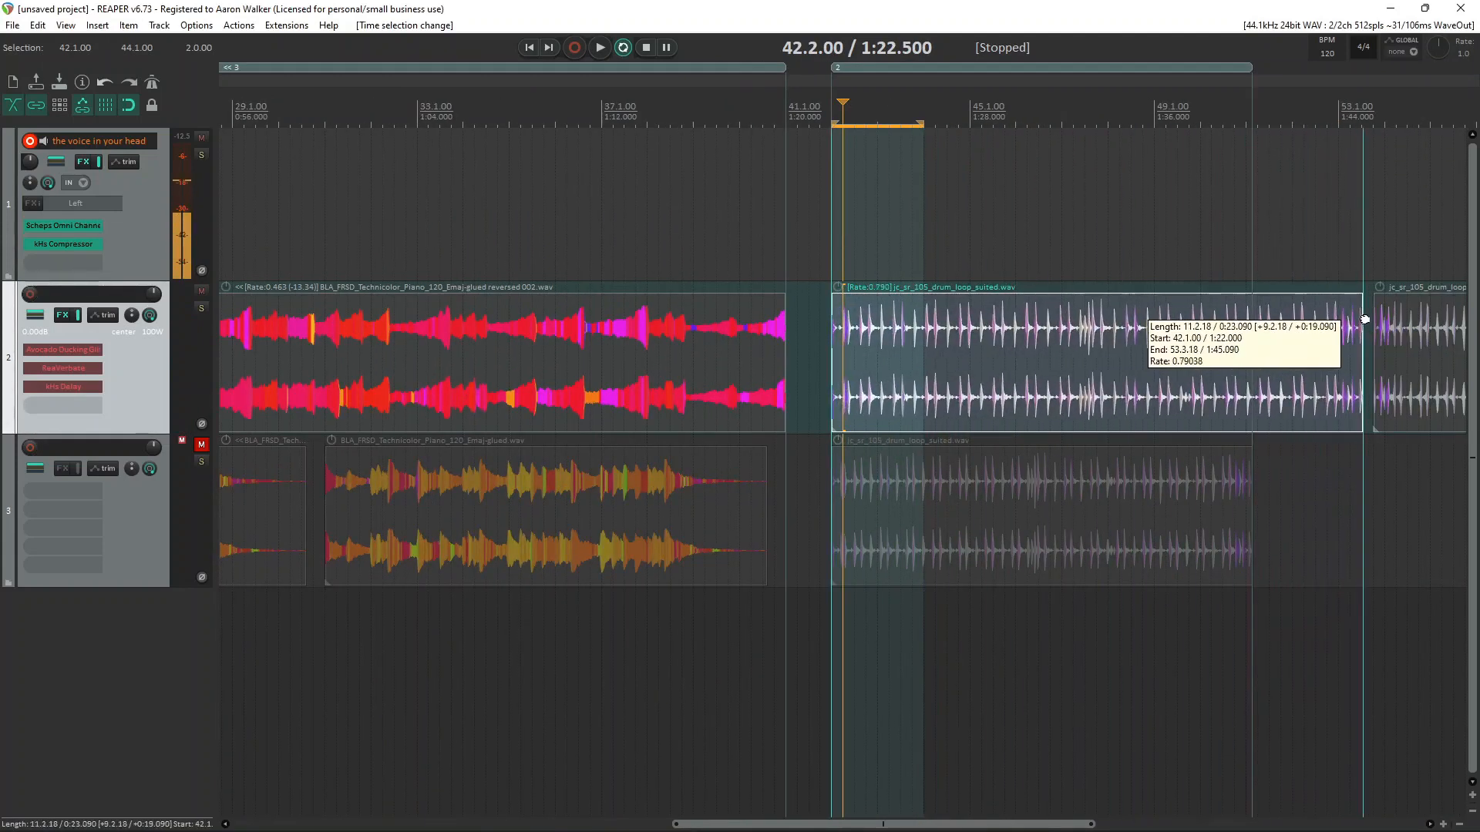
scroll(1310, 354, down, 2)
drag(1274, 362, 1471, 370)
drag(1107, 346, 1282, 344)
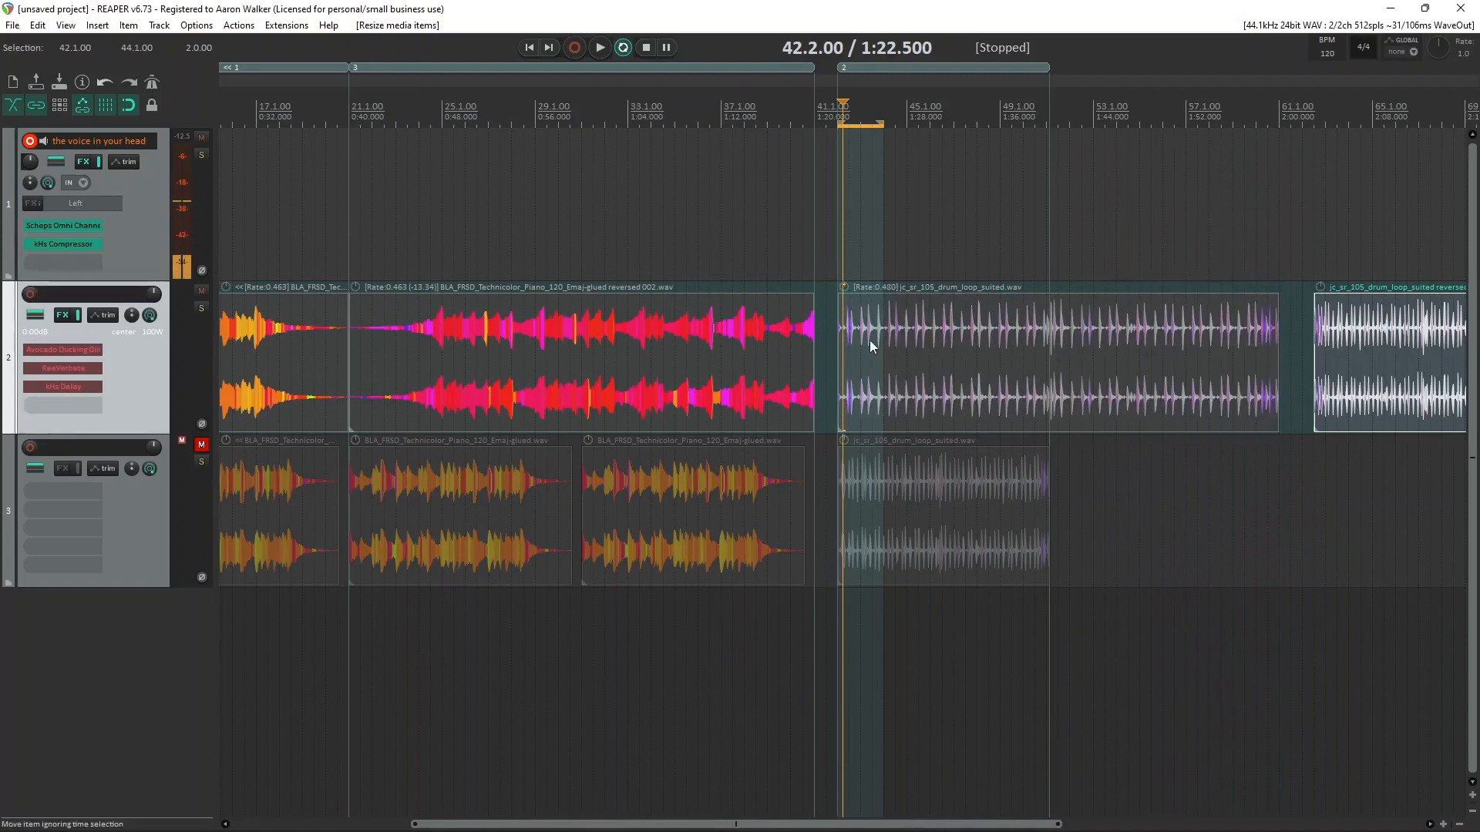
Step: Extend the time selection to 42.1.00–51.1.50 and place the edit cursor at the stretched drum loop's start, 42.1.00
drag(881, 124, 1053, 126)
scroll(843, 344, up, 5)
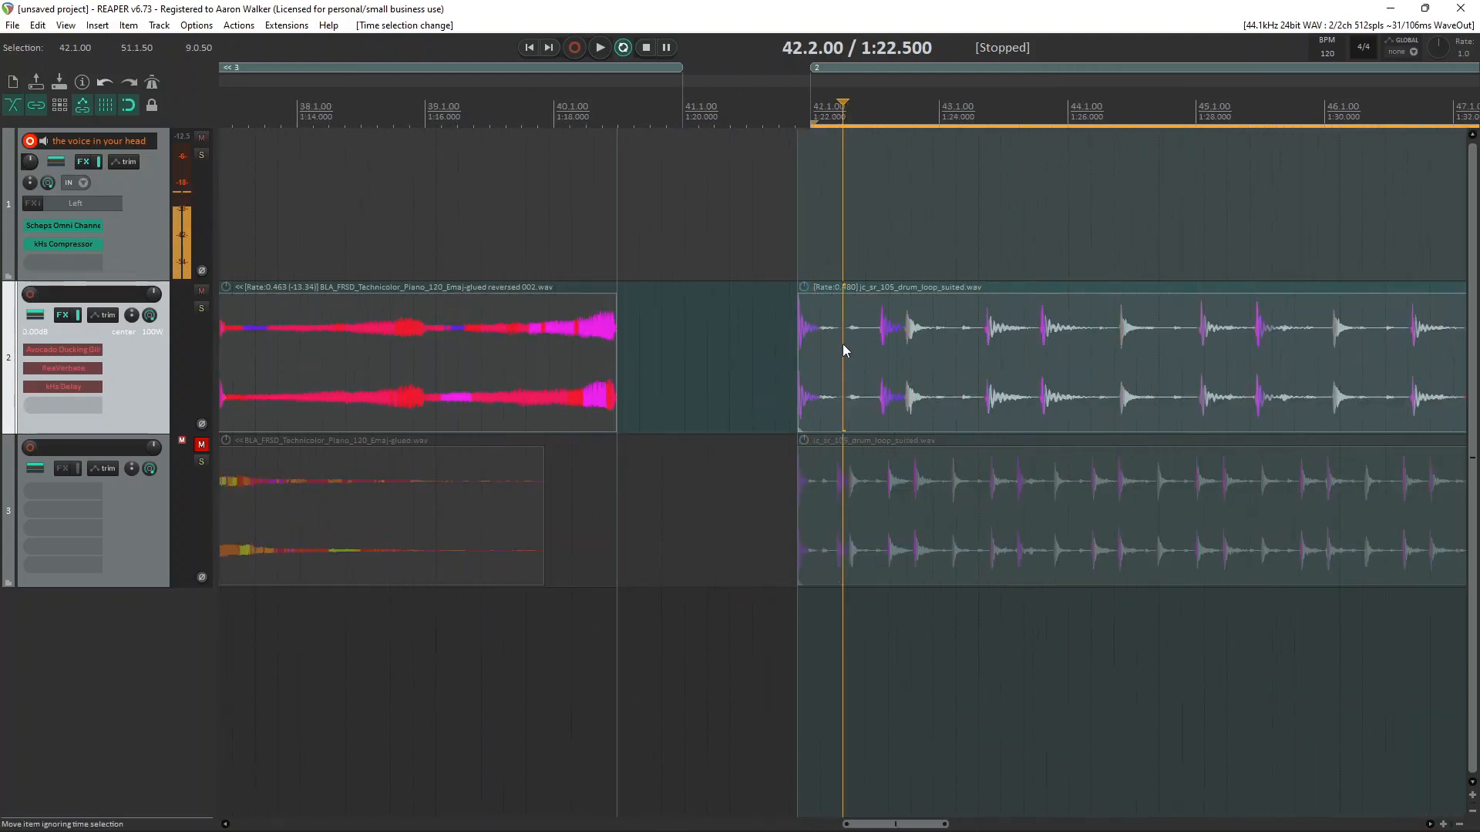
click(796, 348)
Step: Switch to OBS Studio to check the recording status and return to REAPER
mouse_move(1246, 829)
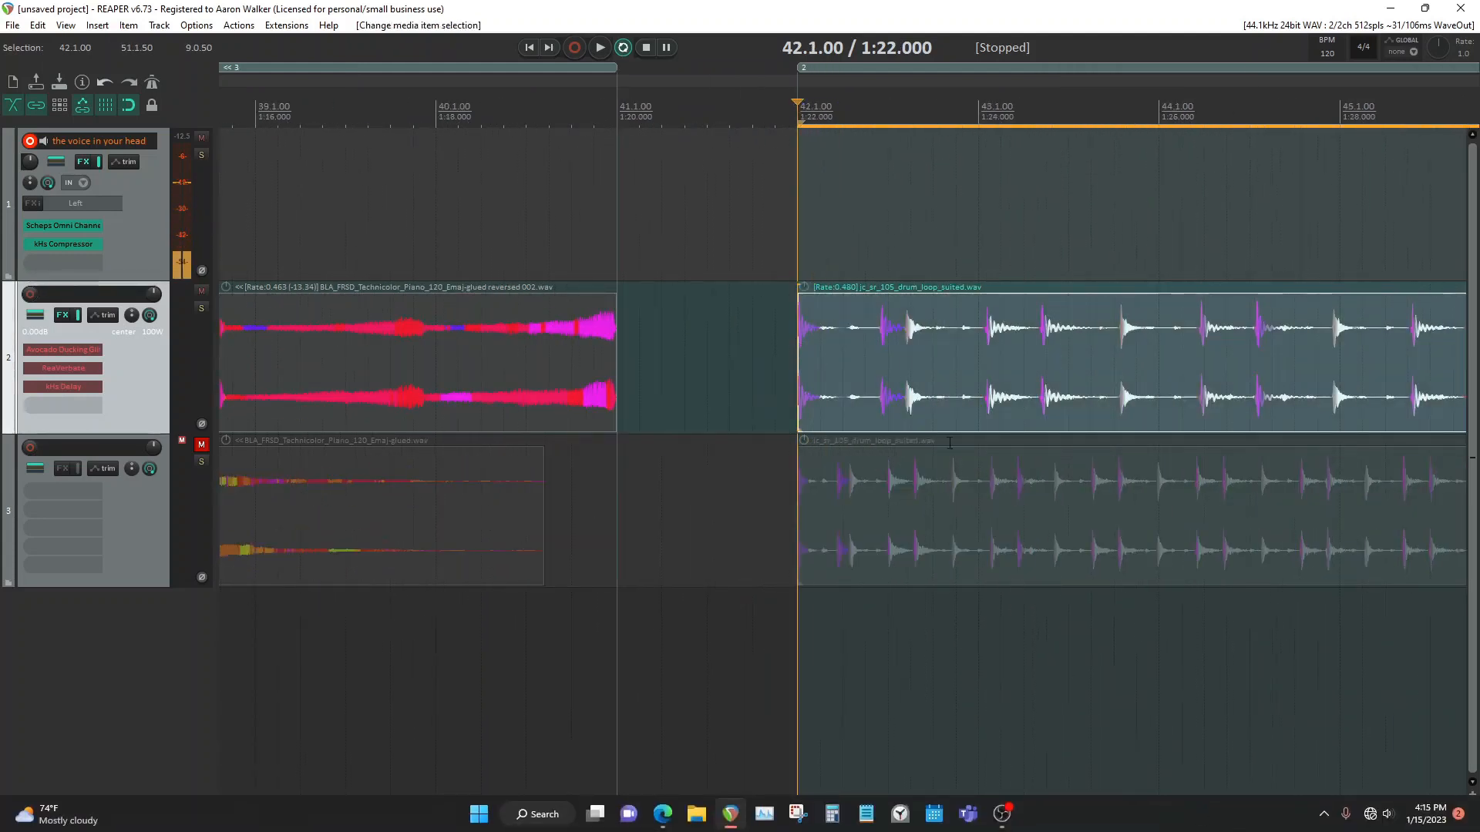
click(1004, 821)
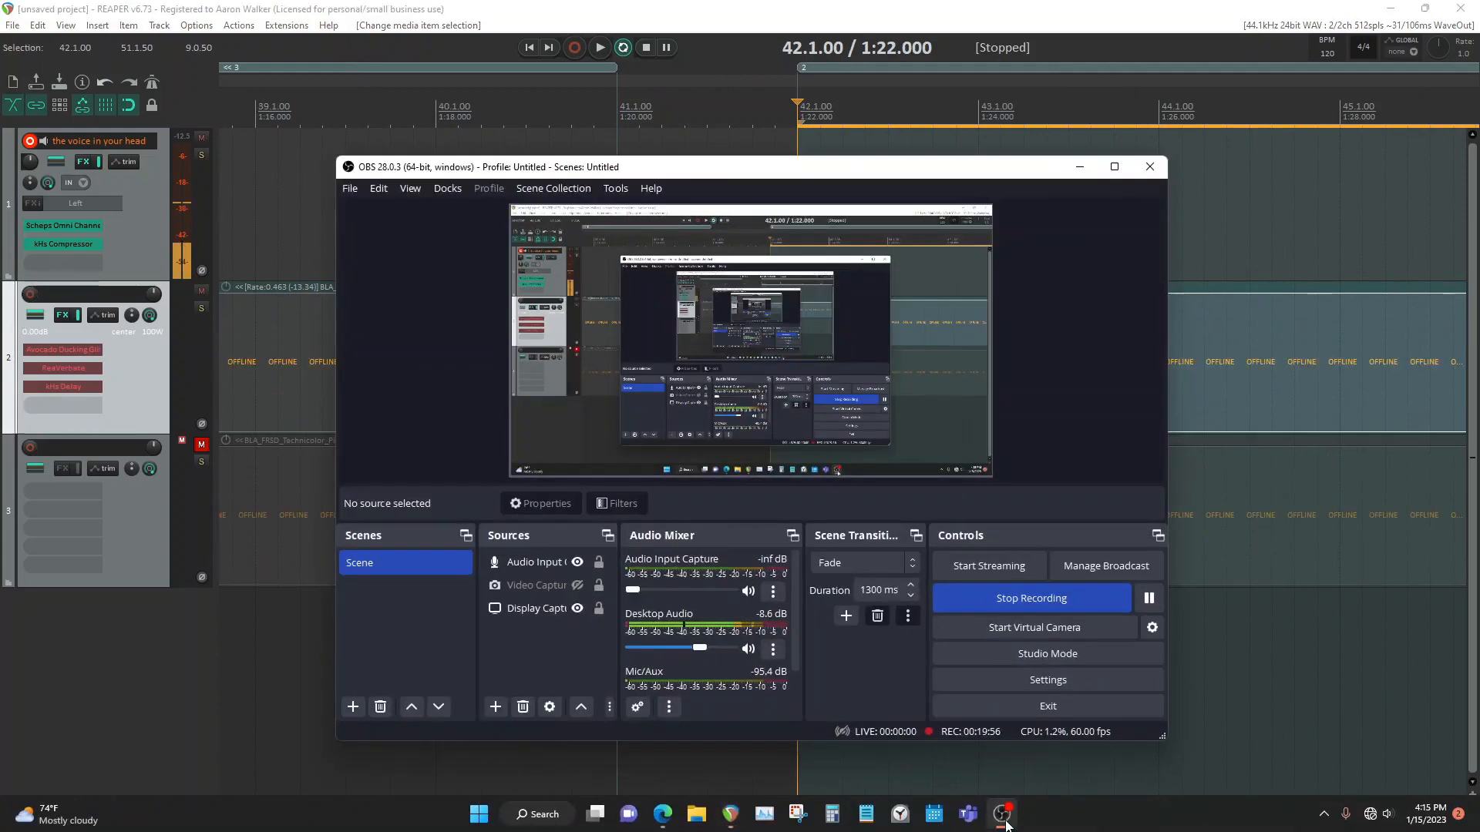
click(1004, 822)
Step: Play the slowed drum loop from 42.1.00 to hear the effect of the stretching
scroll(971, 362, down, 5)
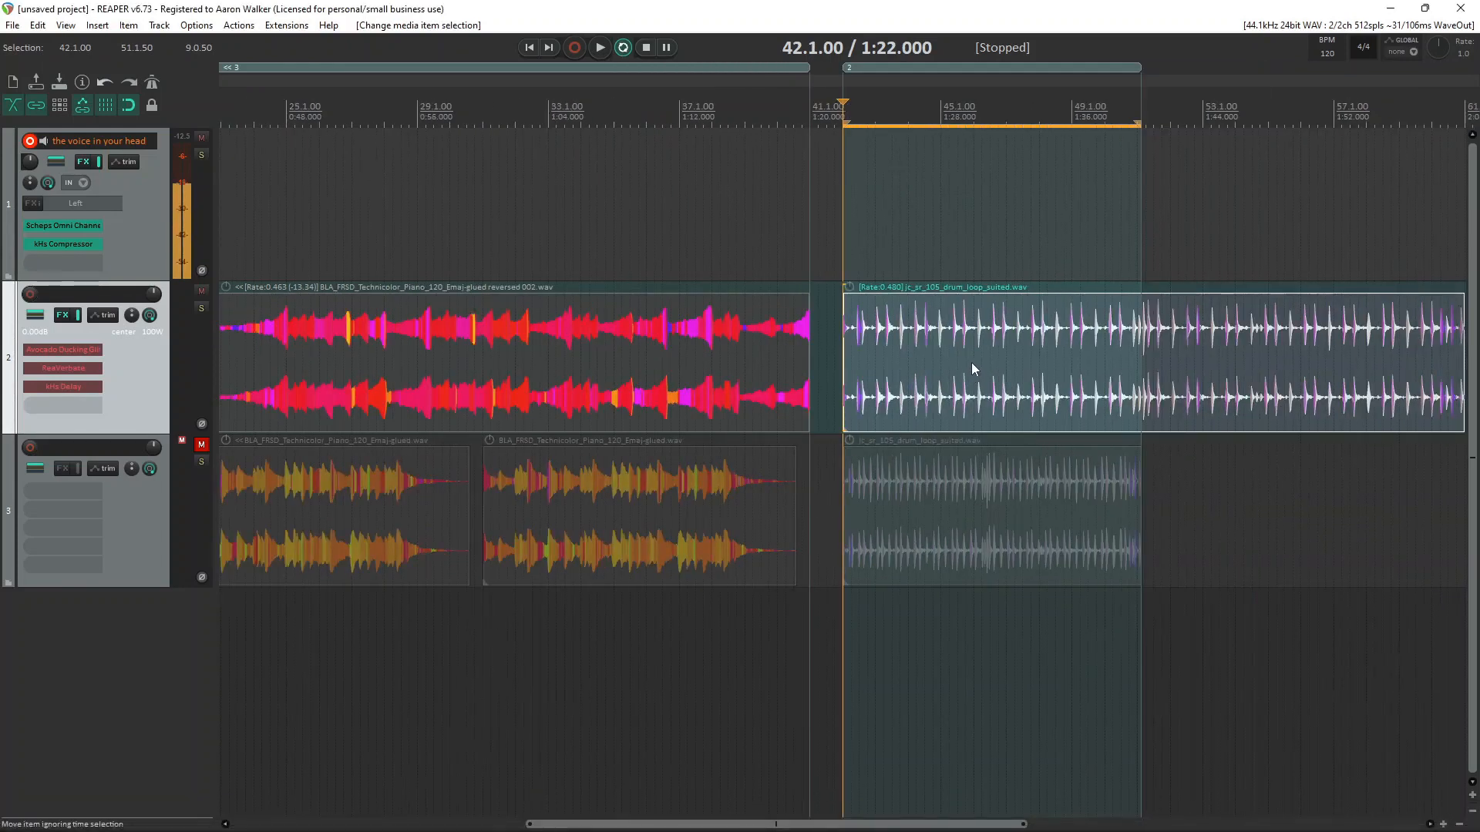
key(space)
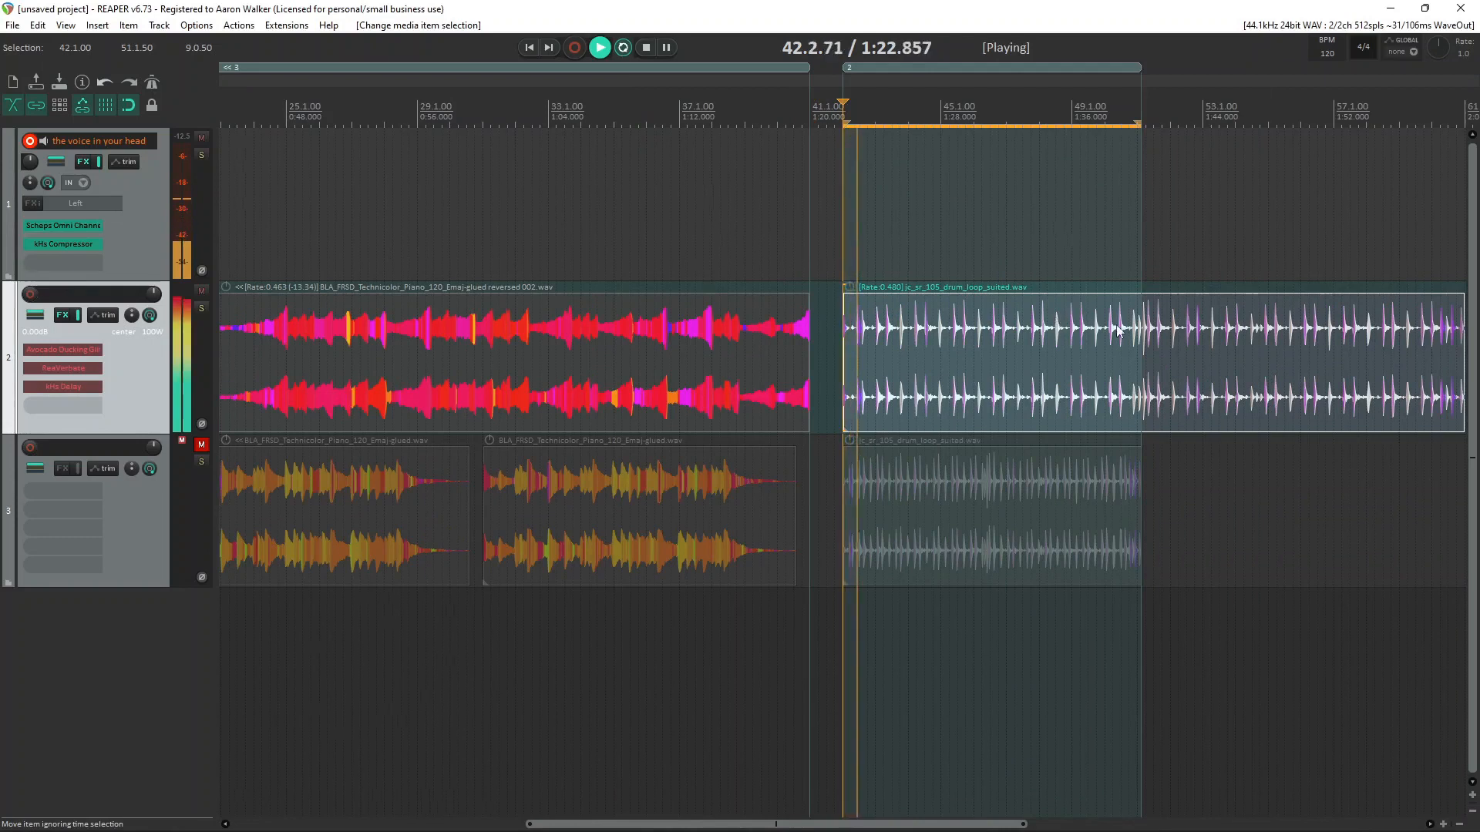
scroll(1119, 330, up, 5)
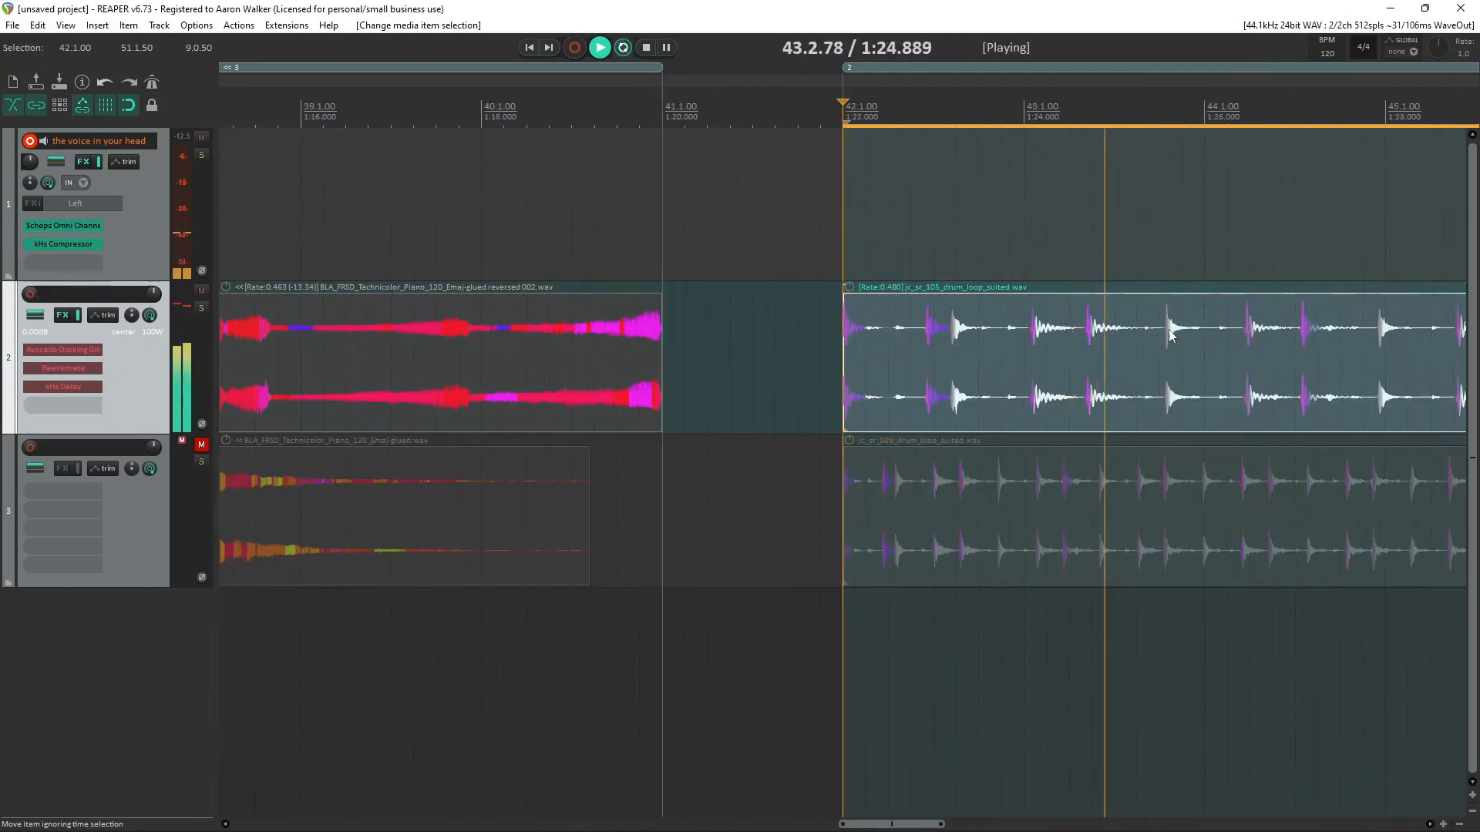
scroll(1168, 330, down, 5)
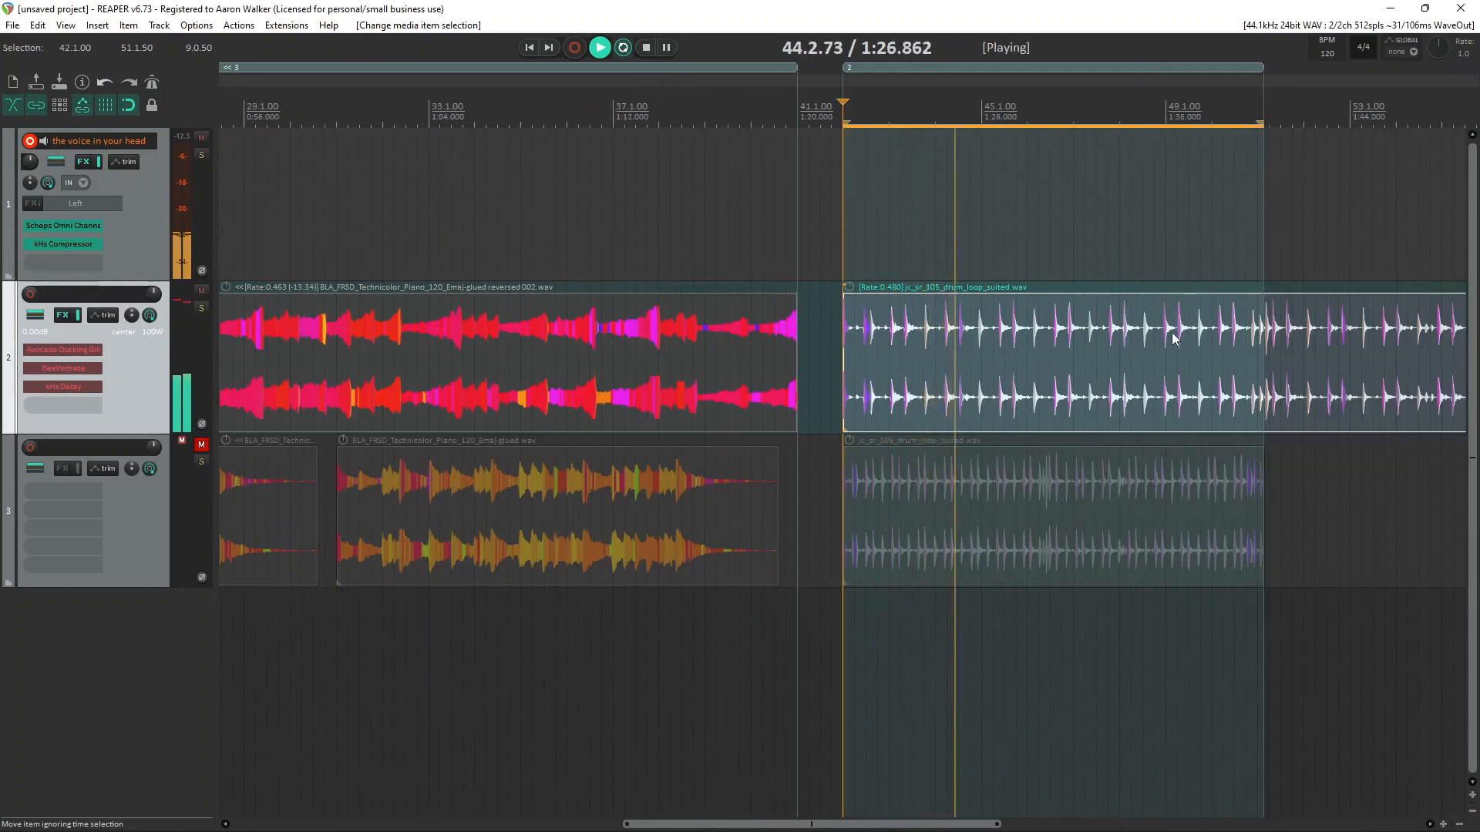
Step: Open the item properties of the stretched drum loop on track 2 and apply the SoundTouch pitch shift/time stretch mode
click(989, 334)
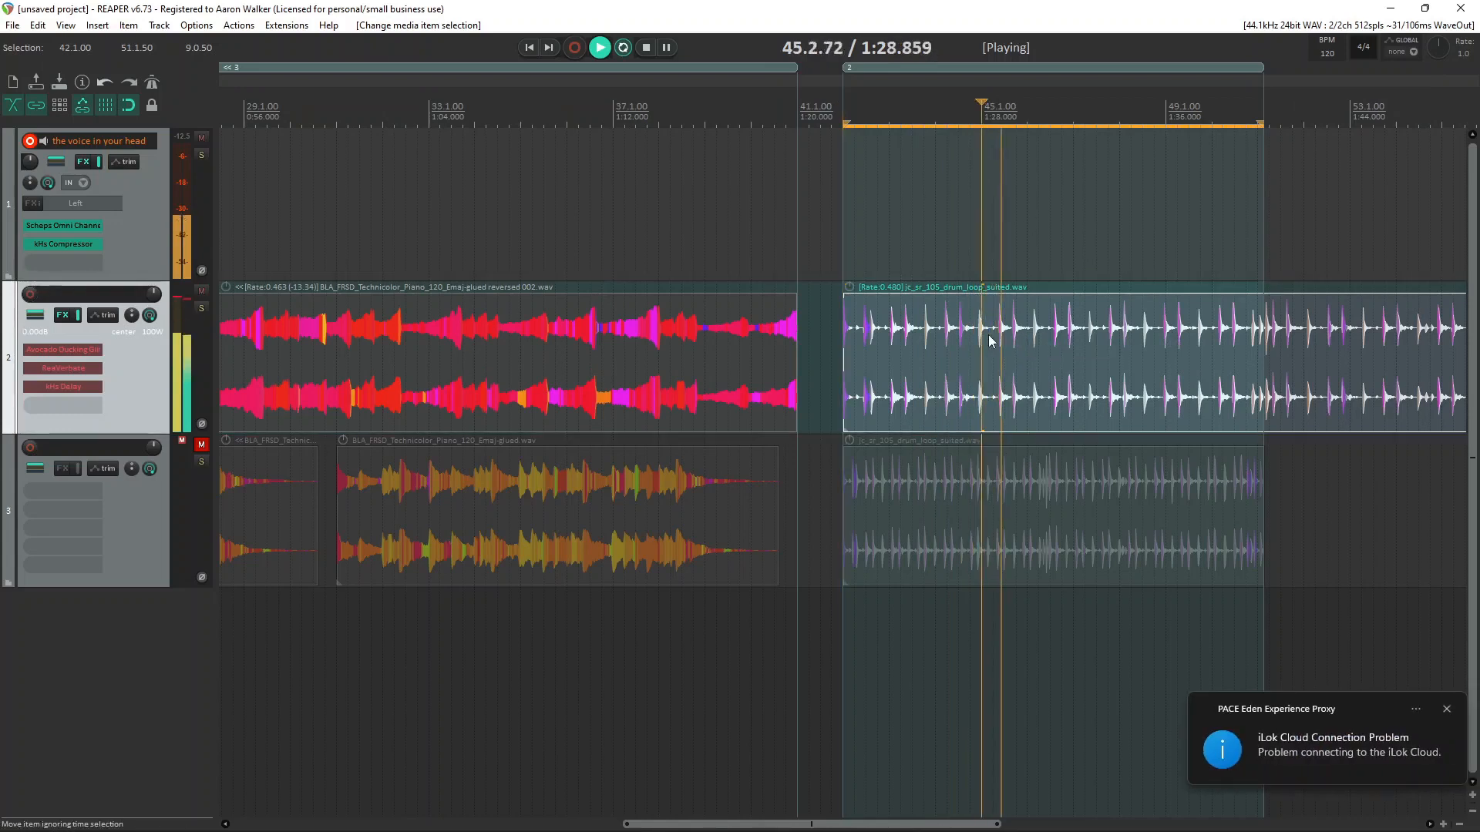
double_click(988, 335)
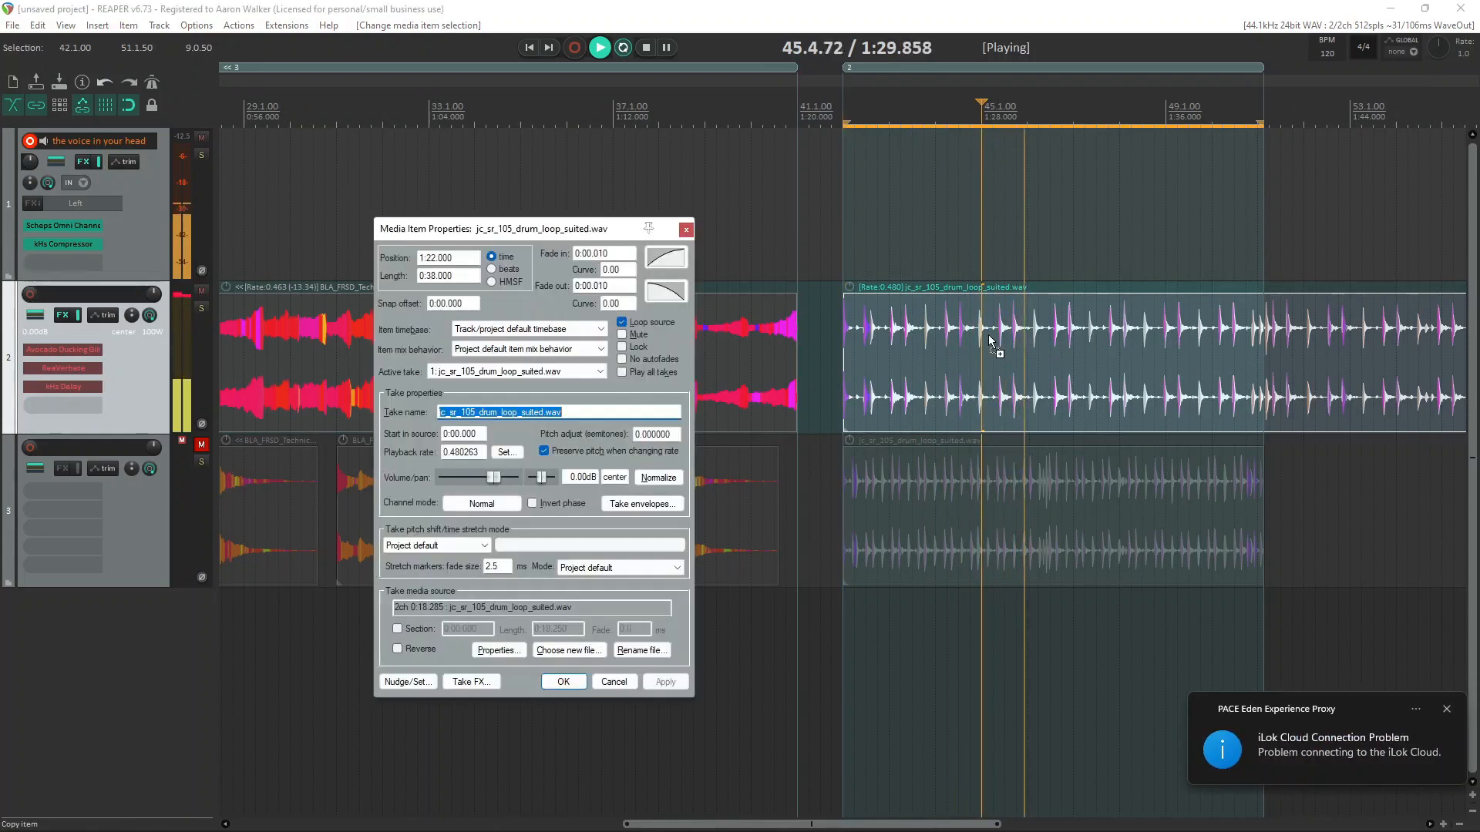
click(454, 550)
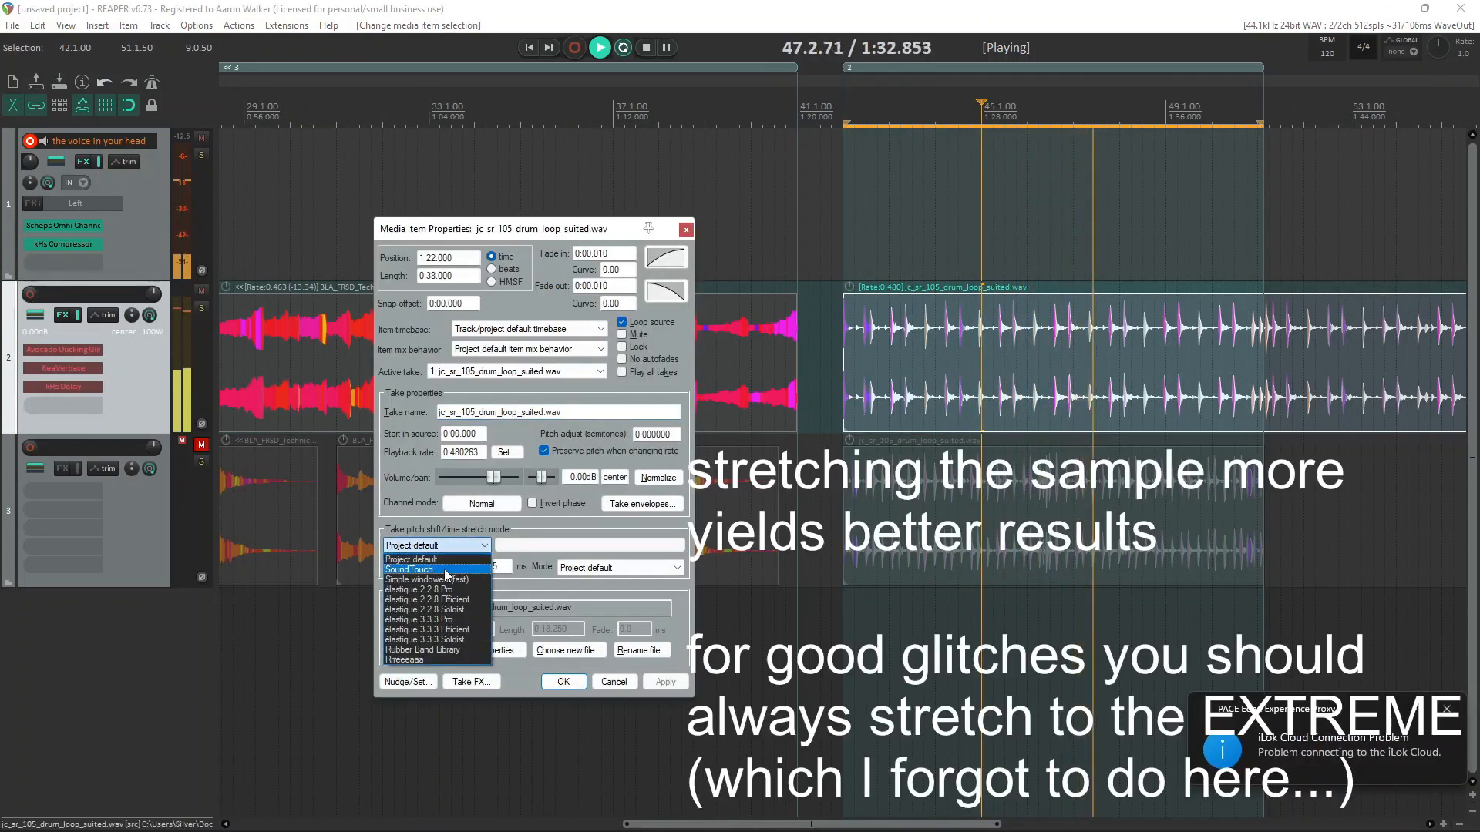
click(444, 569)
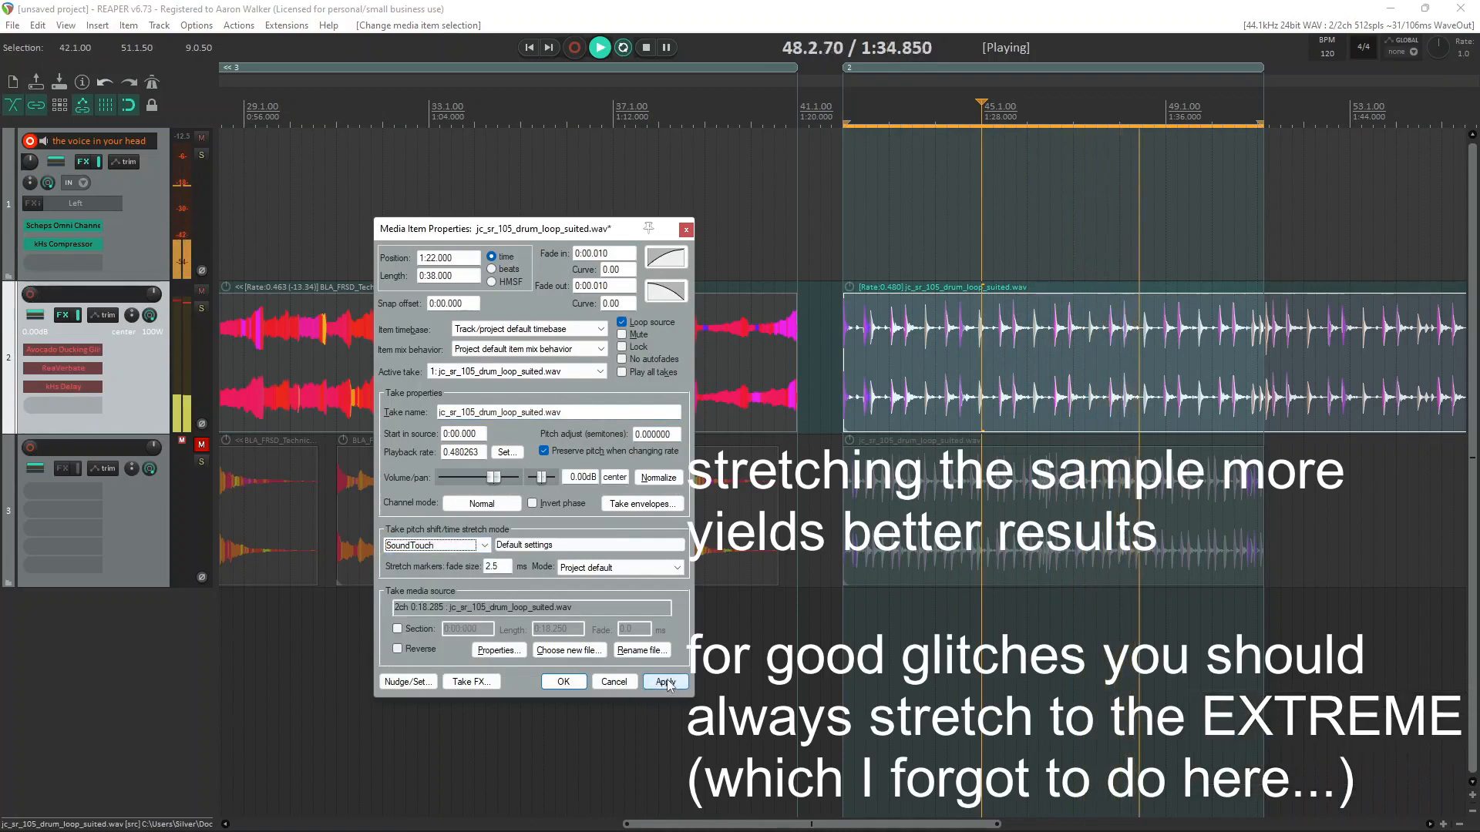
click(665, 682)
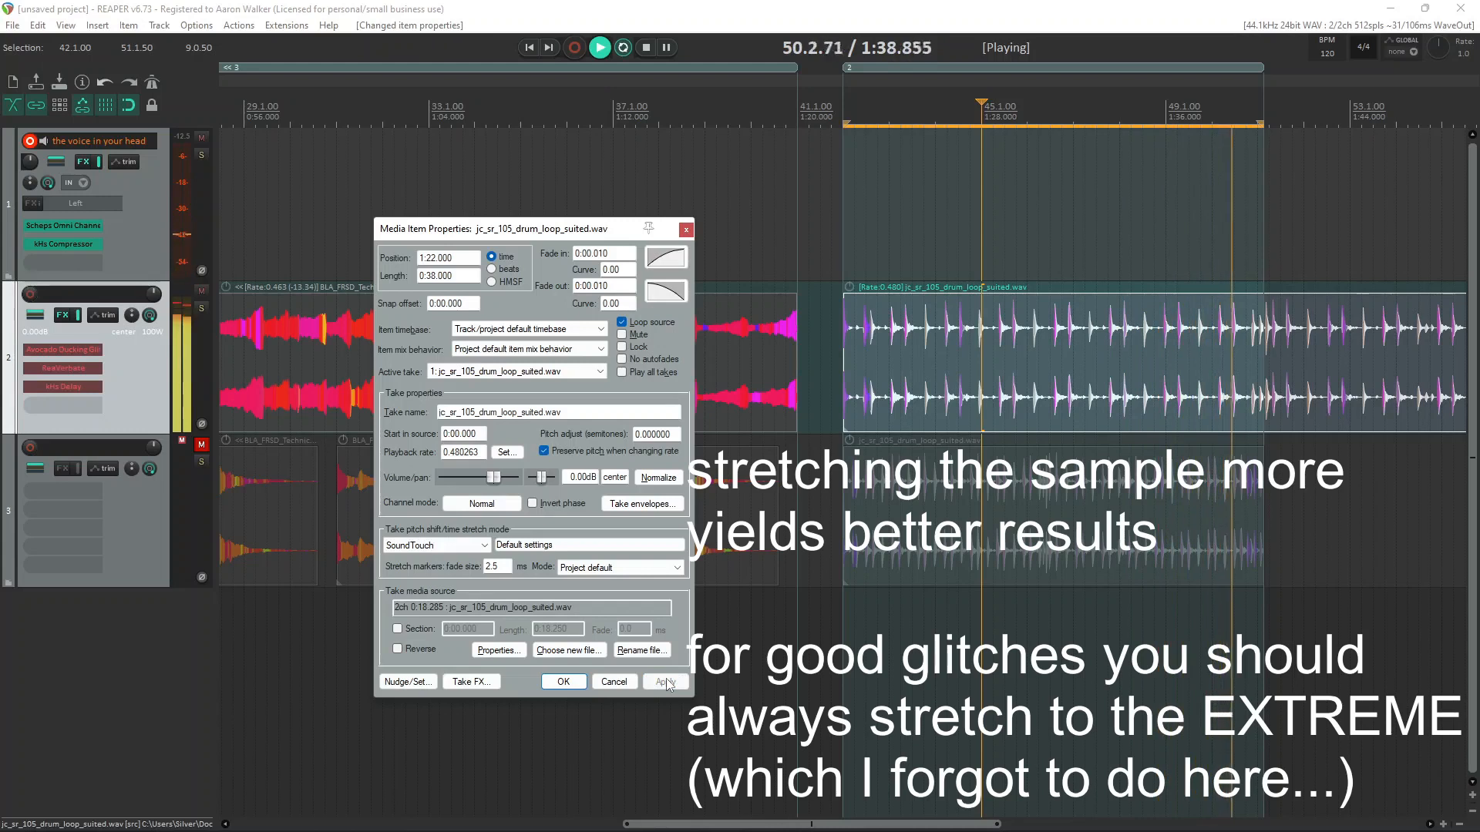
click(667, 683)
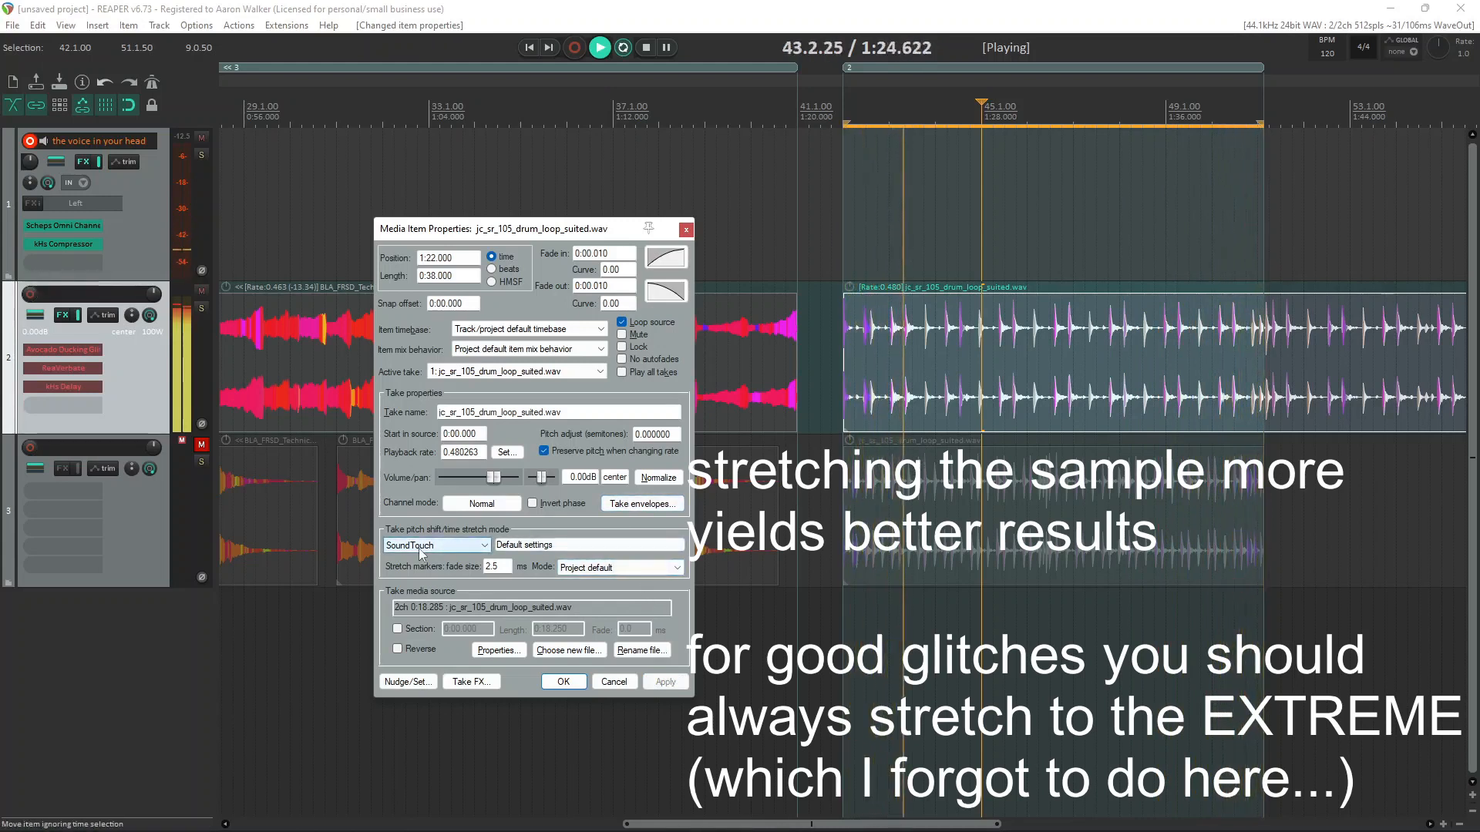
scroll(868, 349, up, 3)
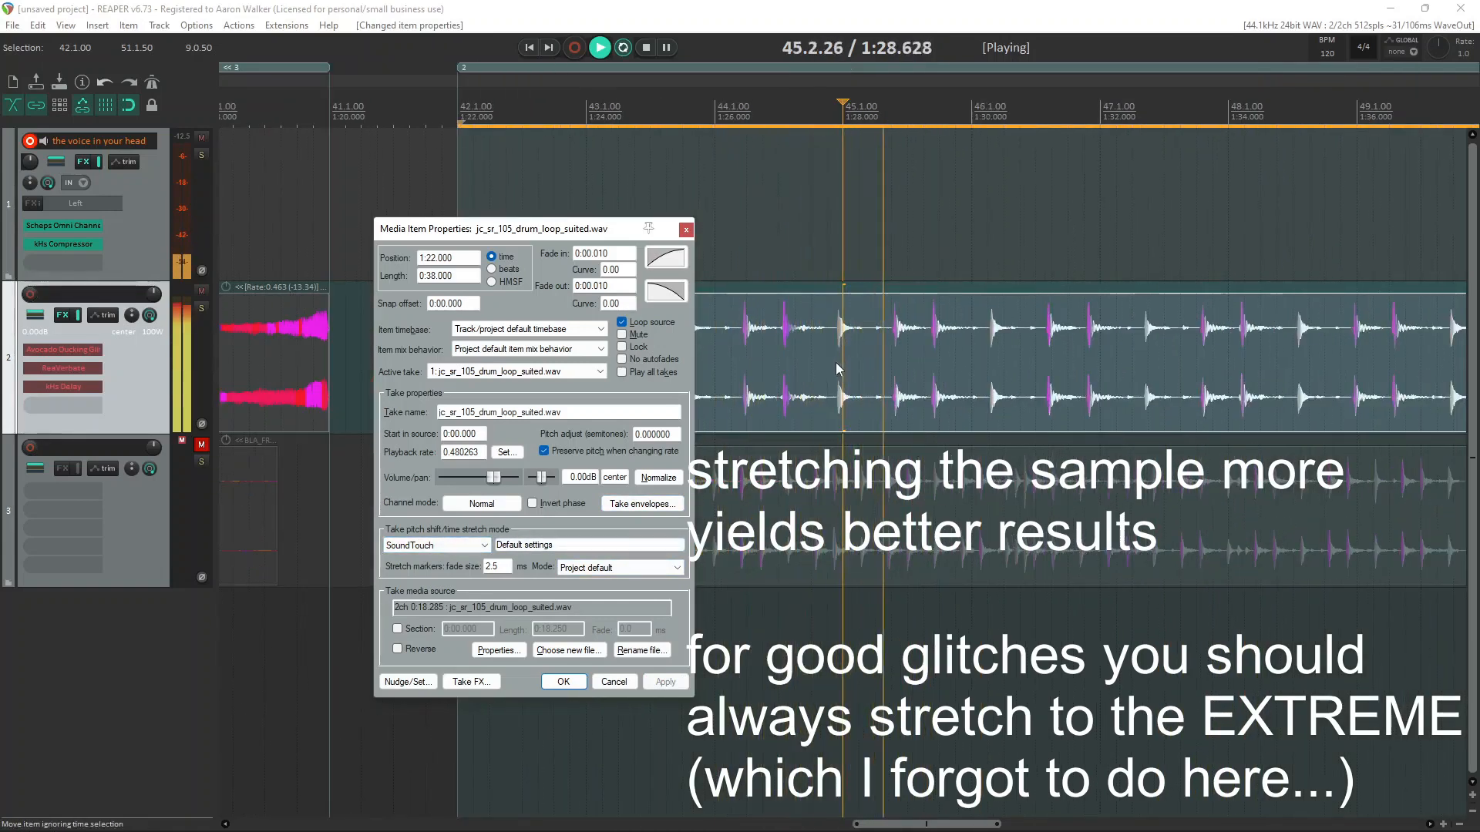
Step: Apply the élastique 3.3.3 Efficient time stretch mode to the drum loop while it plays
click(436, 545)
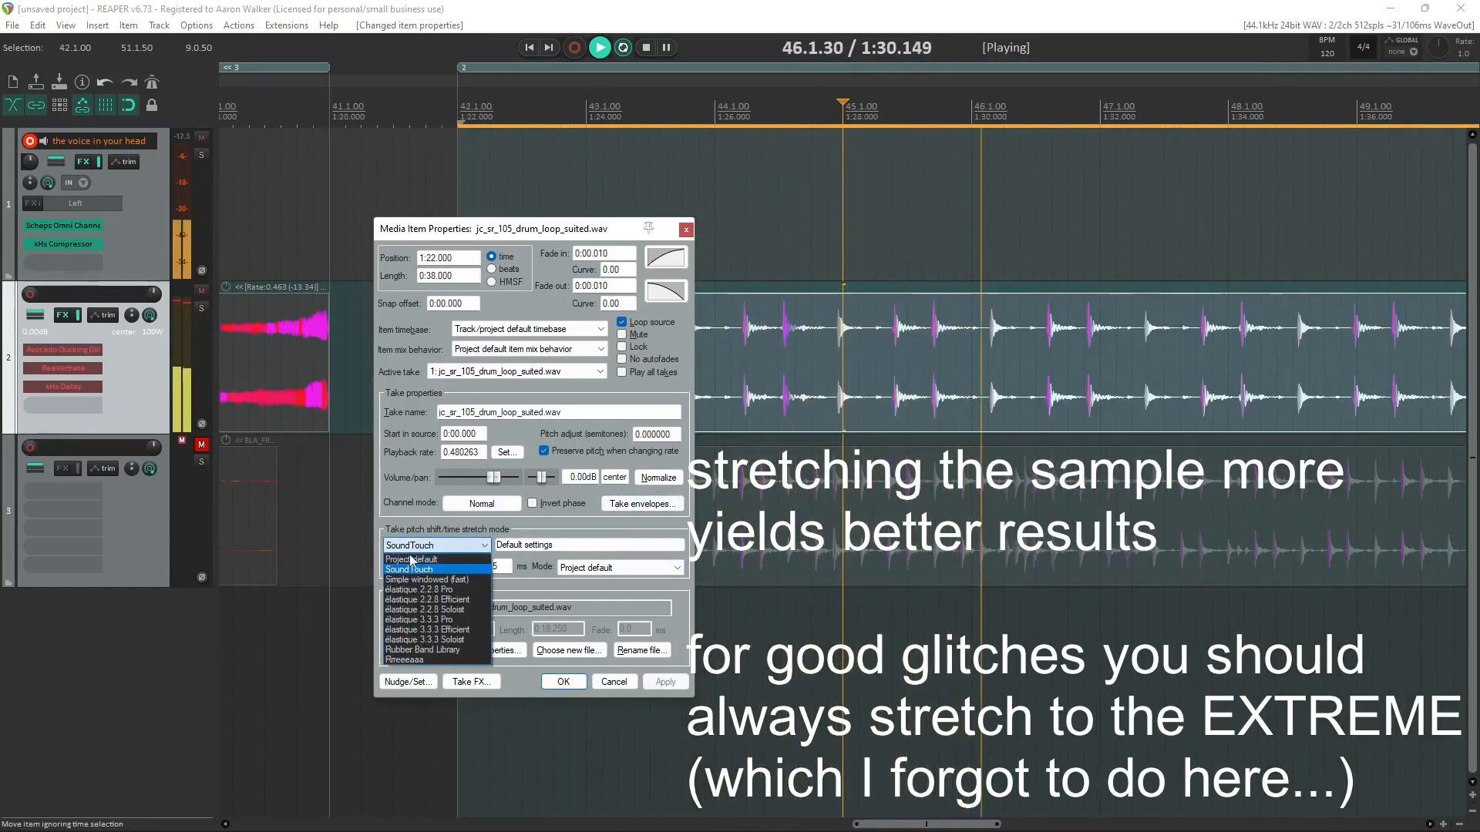
click(446, 630)
click(662, 682)
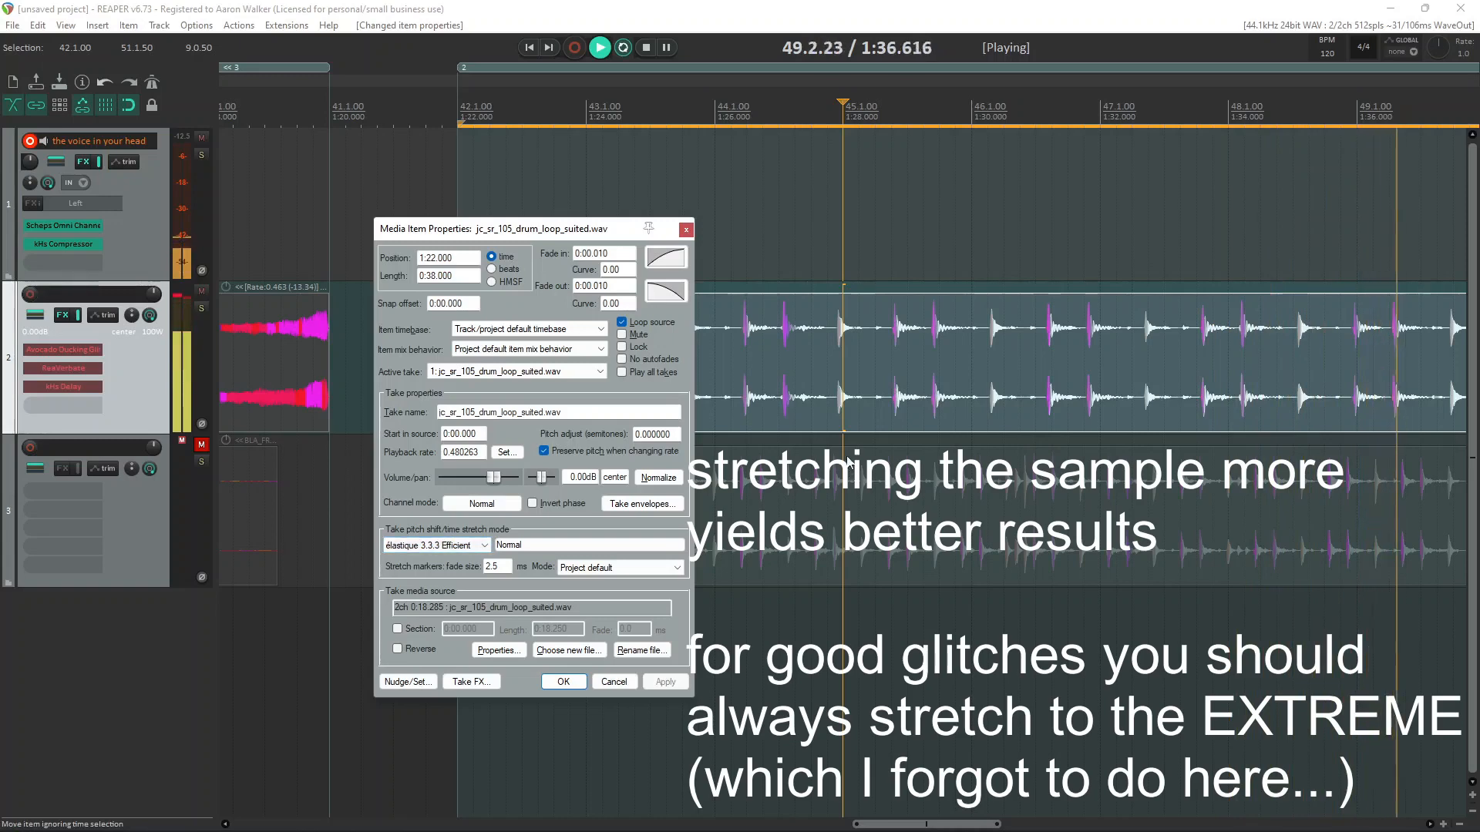
scroll(1030, 327, down, 2)
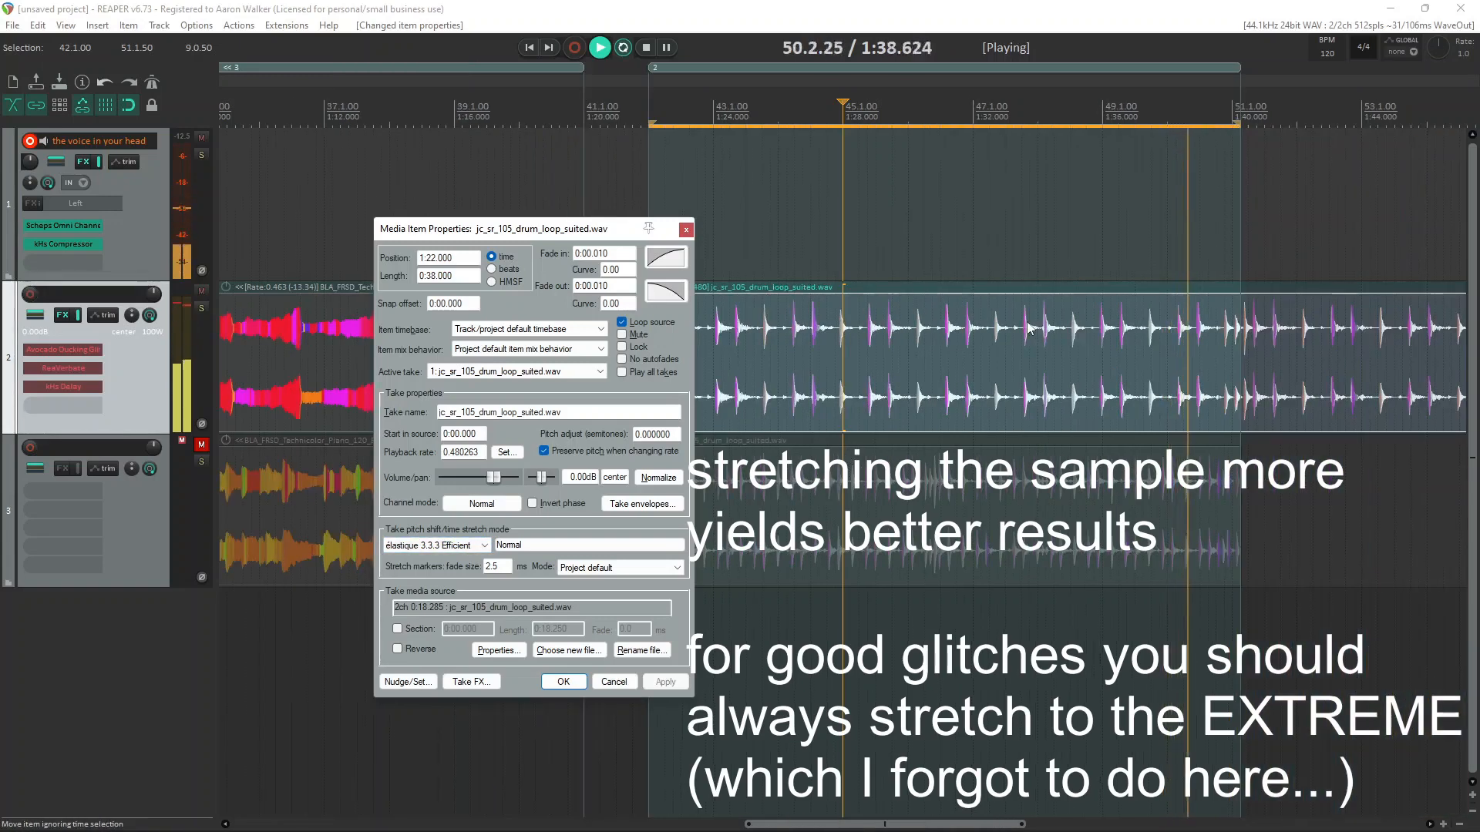
Step: Apply the Rubber Band Library time stretch mode to the drum loop, close its properties and stop playback
click(436, 545)
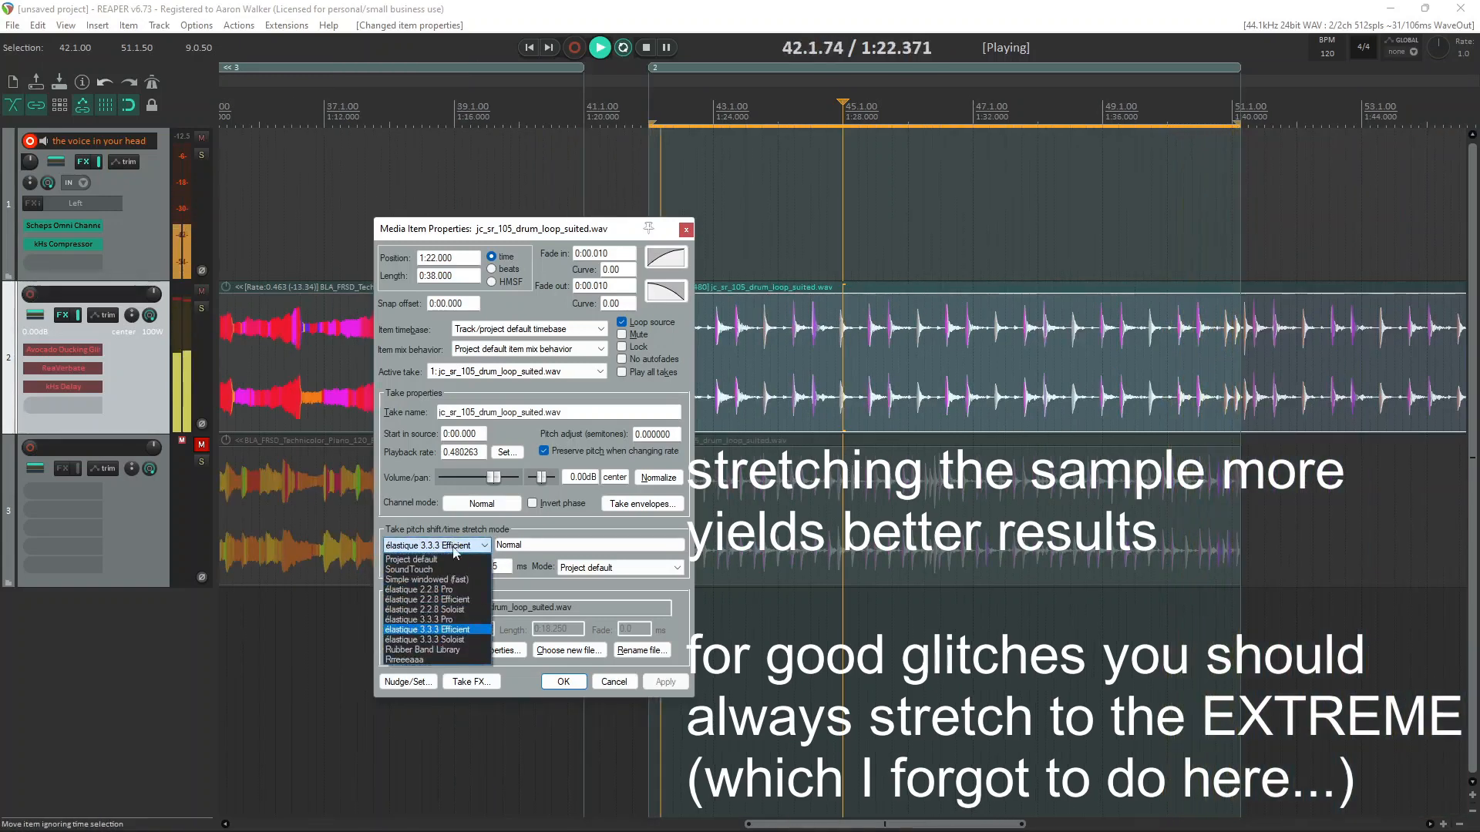
click(436, 659)
click(666, 683)
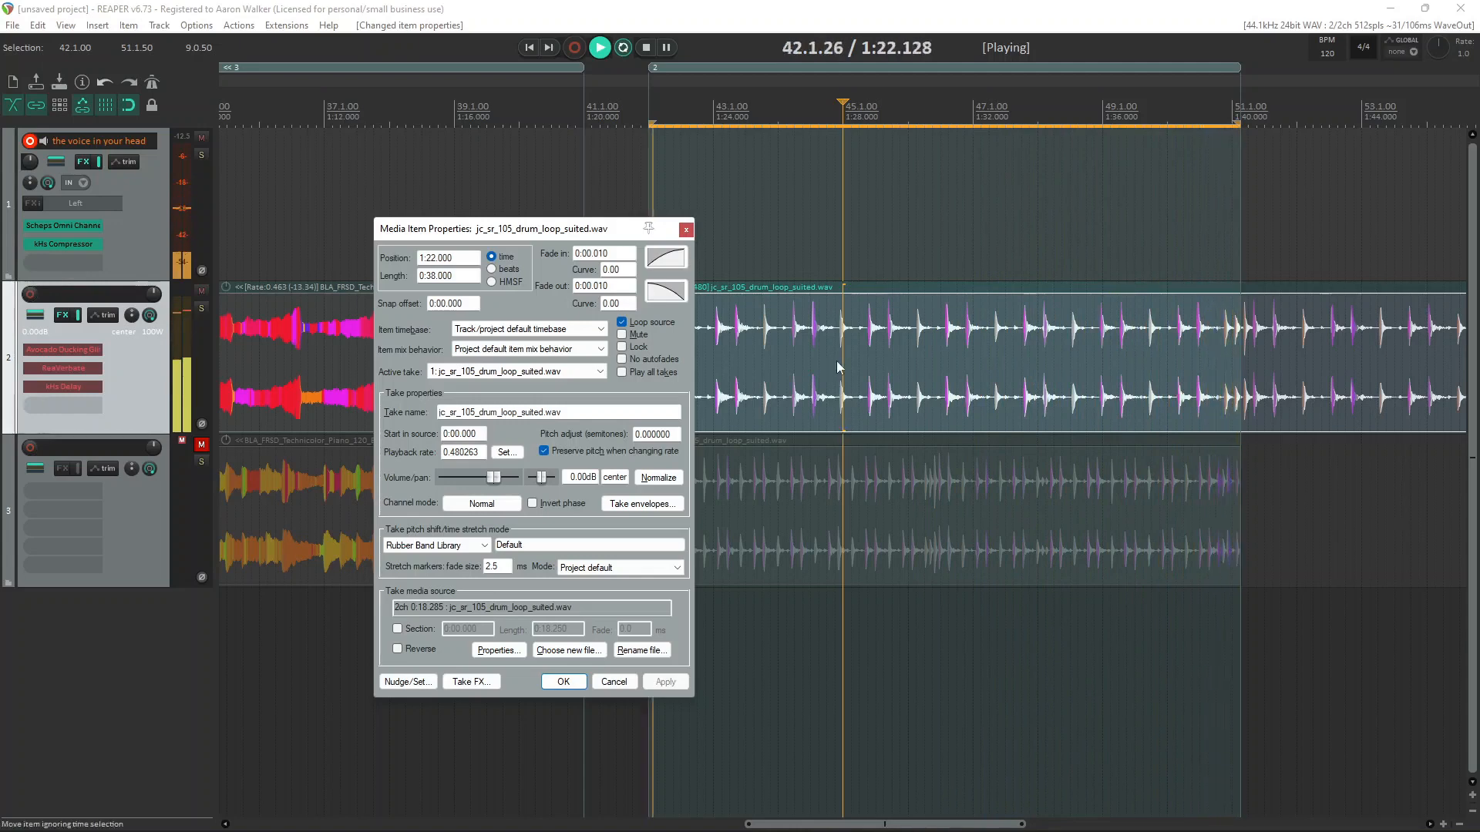
click(686, 230)
scroll(325, 377, down, 4)
key(space)
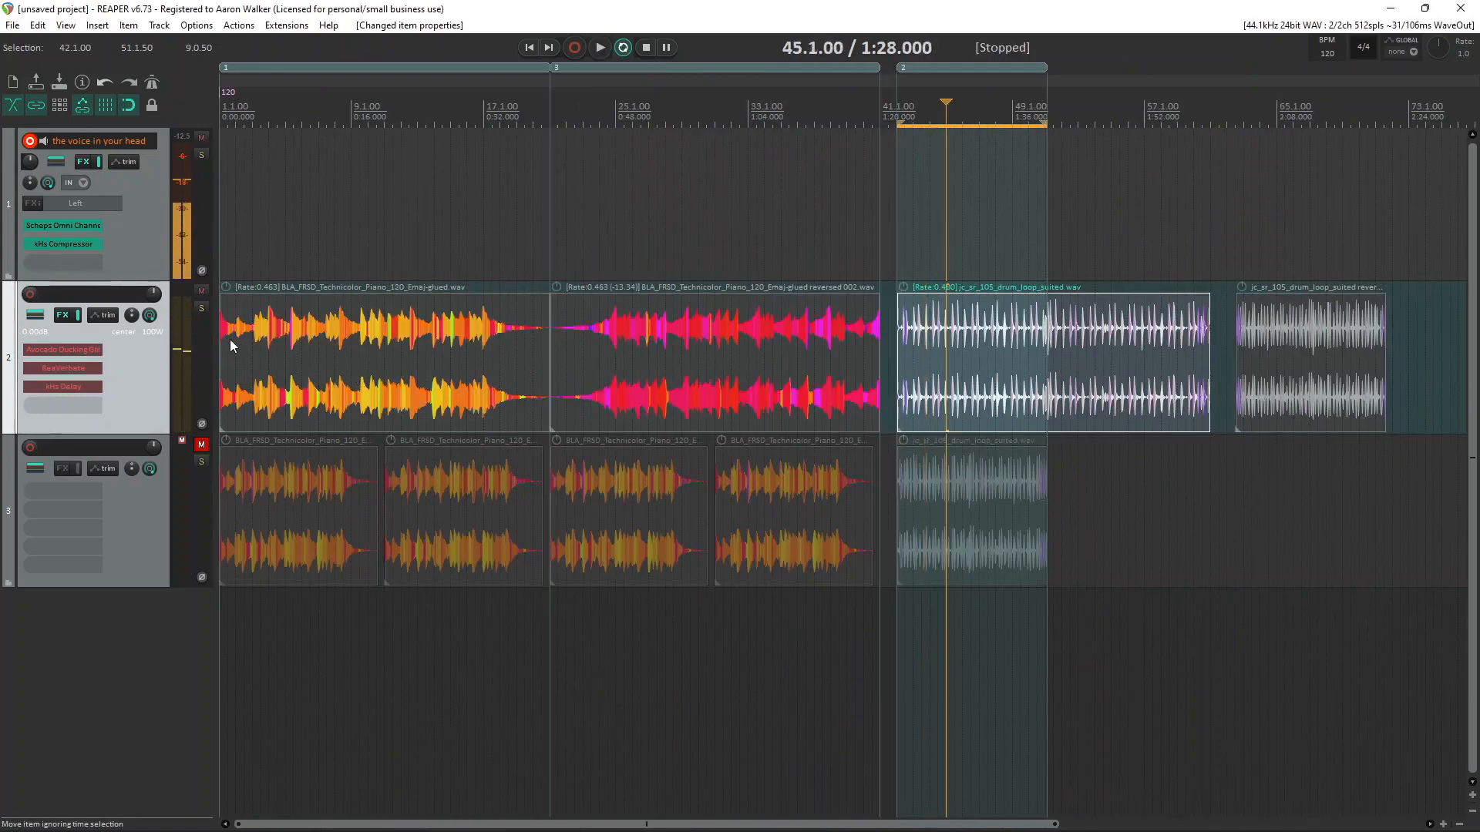
Step: Enable Avocado Ducking Glitch Generator, ReaVerbate and kHs Delay on track 2 and play the piano item from 1.1.00
click(227, 343)
shift+click(41, 352)
shift+click(49, 371)
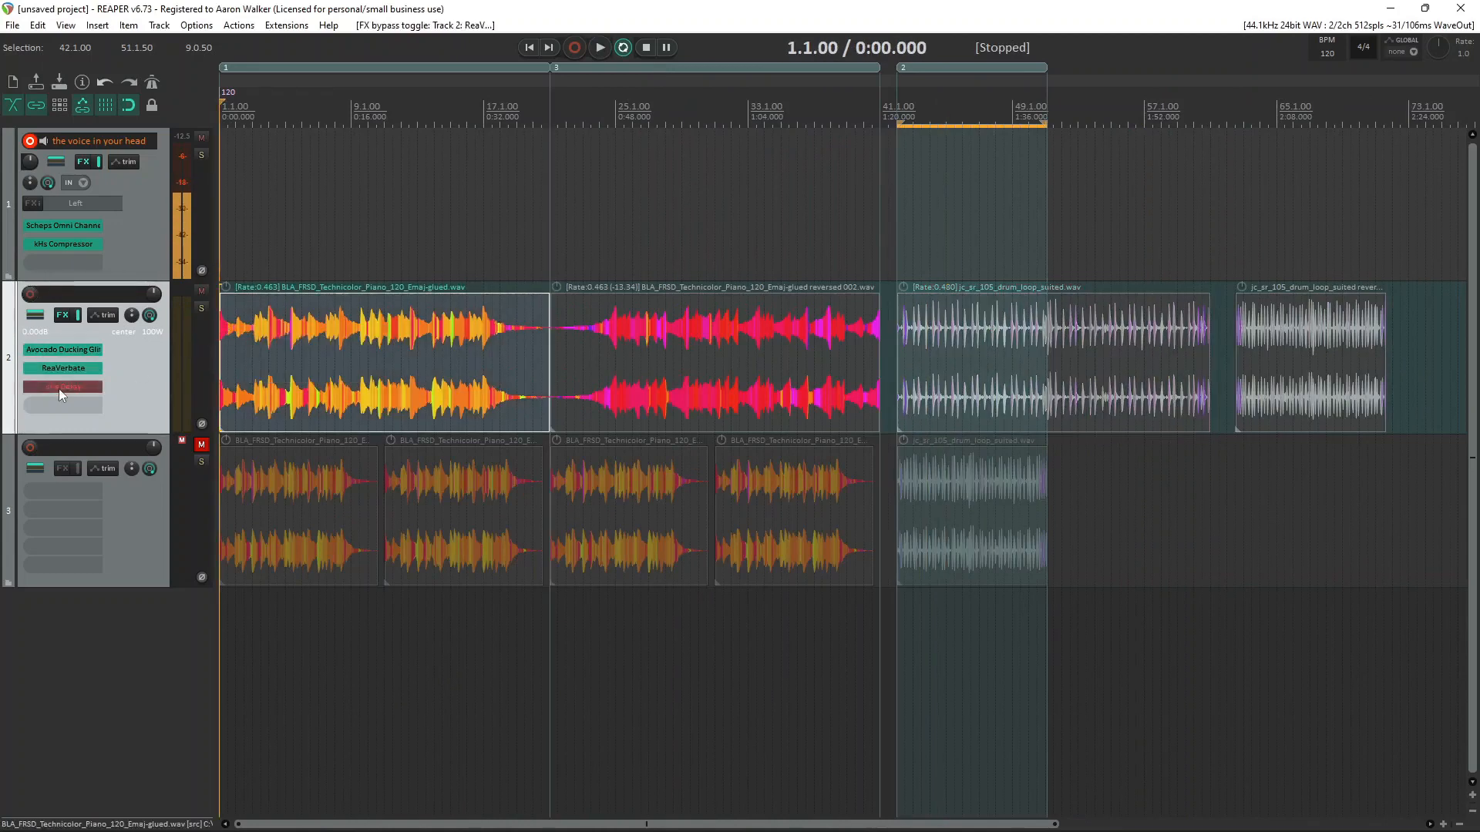
shift+click(58, 388)
key(space)
scroll(293, 357, up, 4)
scroll(293, 354, up, 2)
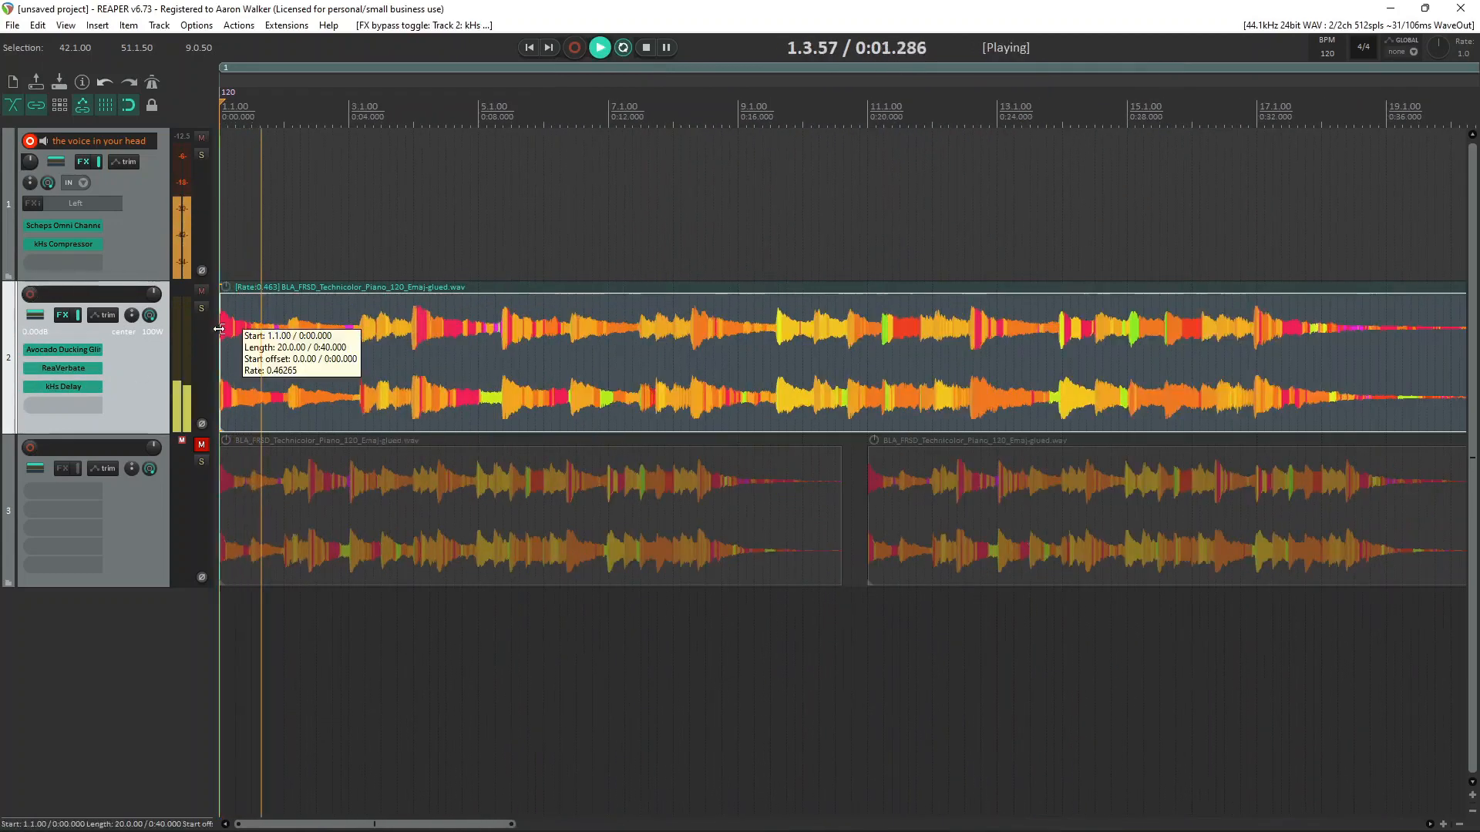
scroll(543, 286, down, 4)
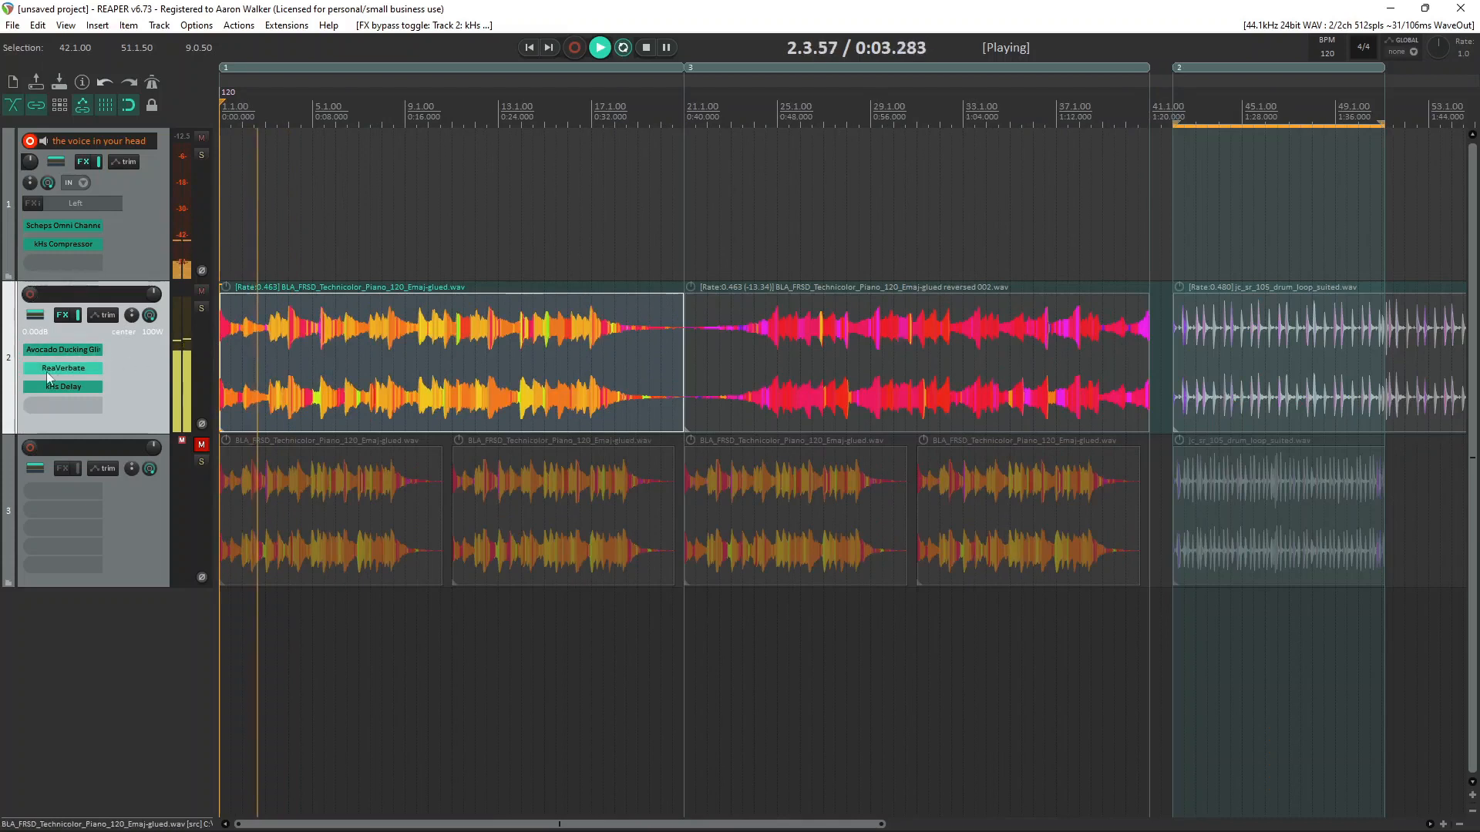
Step: Set the first piano item's pitch shift/time stretch mode to SoundTouch in its item properties
double_click(367, 343)
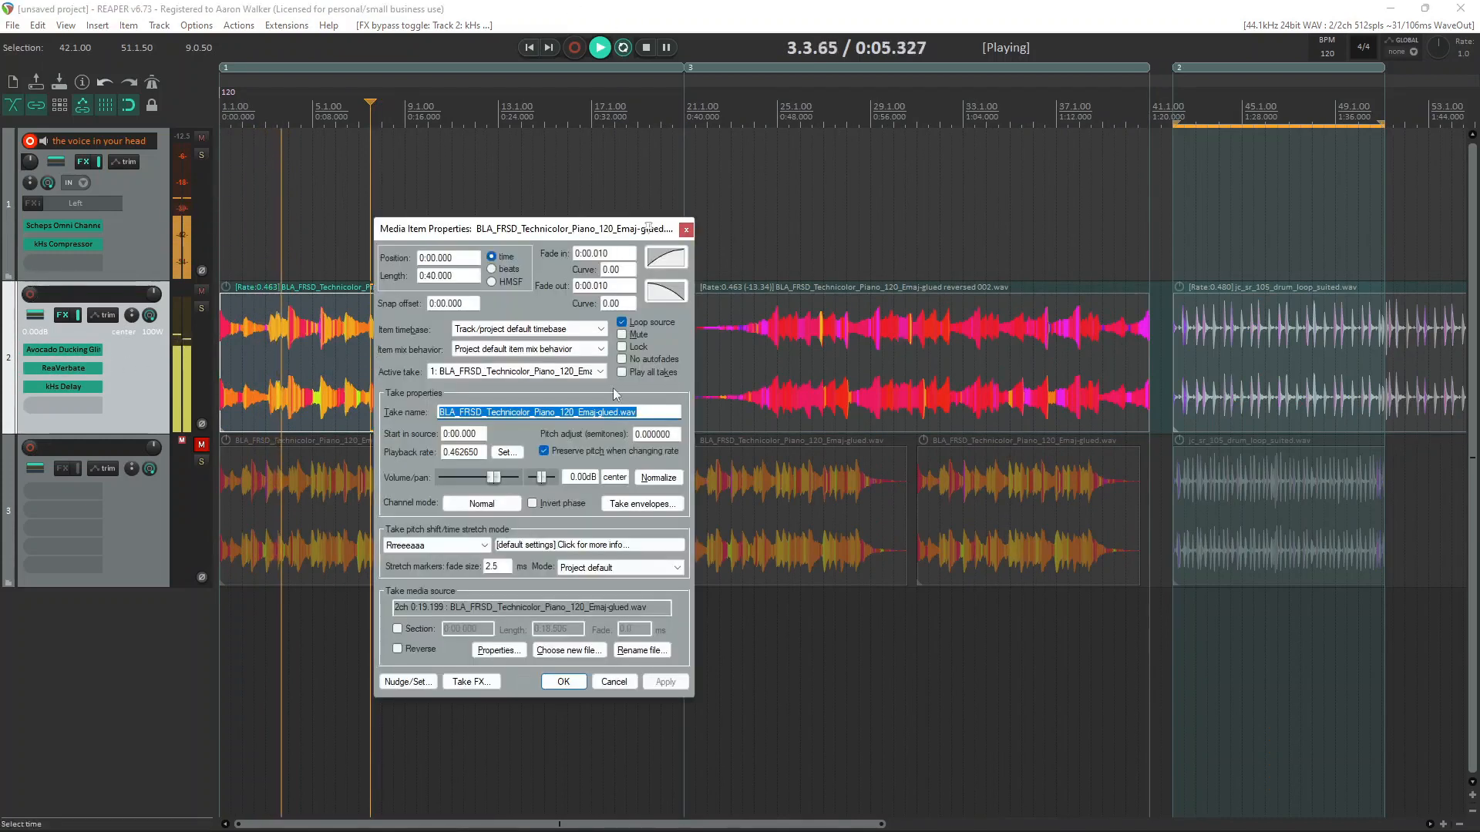
click(431, 545)
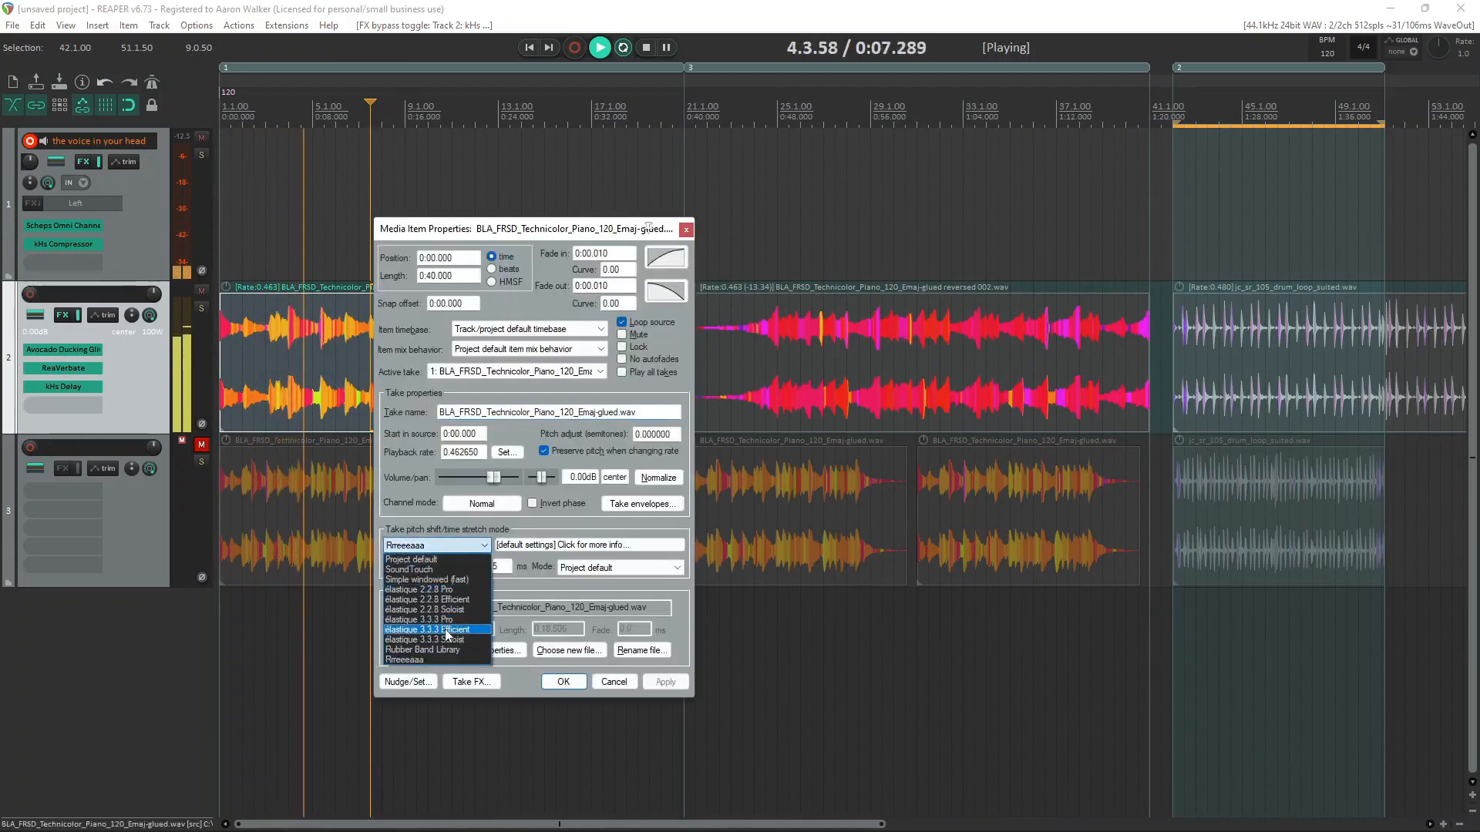
click(428, 619)
click(438, 547)
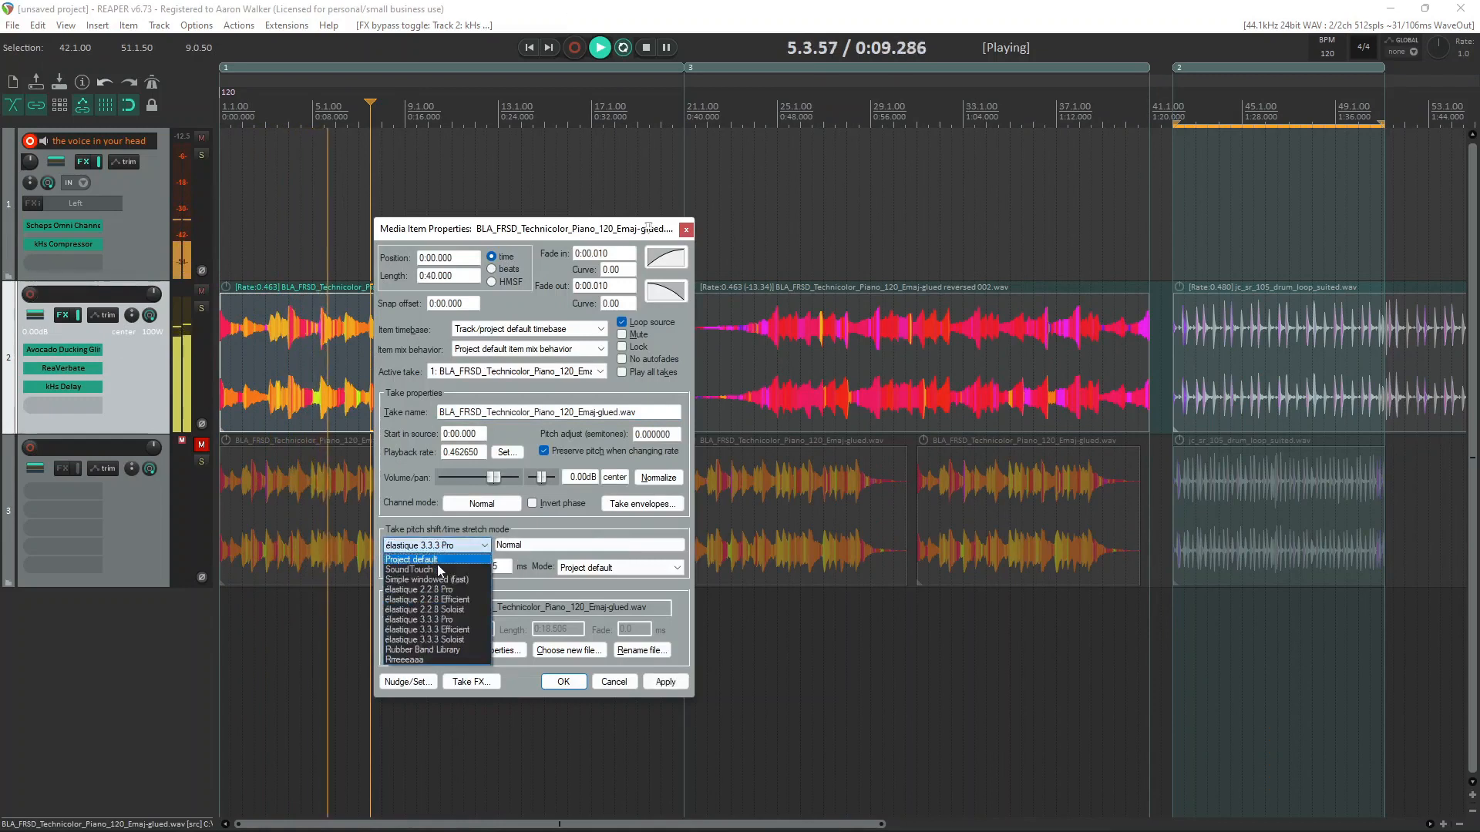
click(438, 570)
click(665, 681)
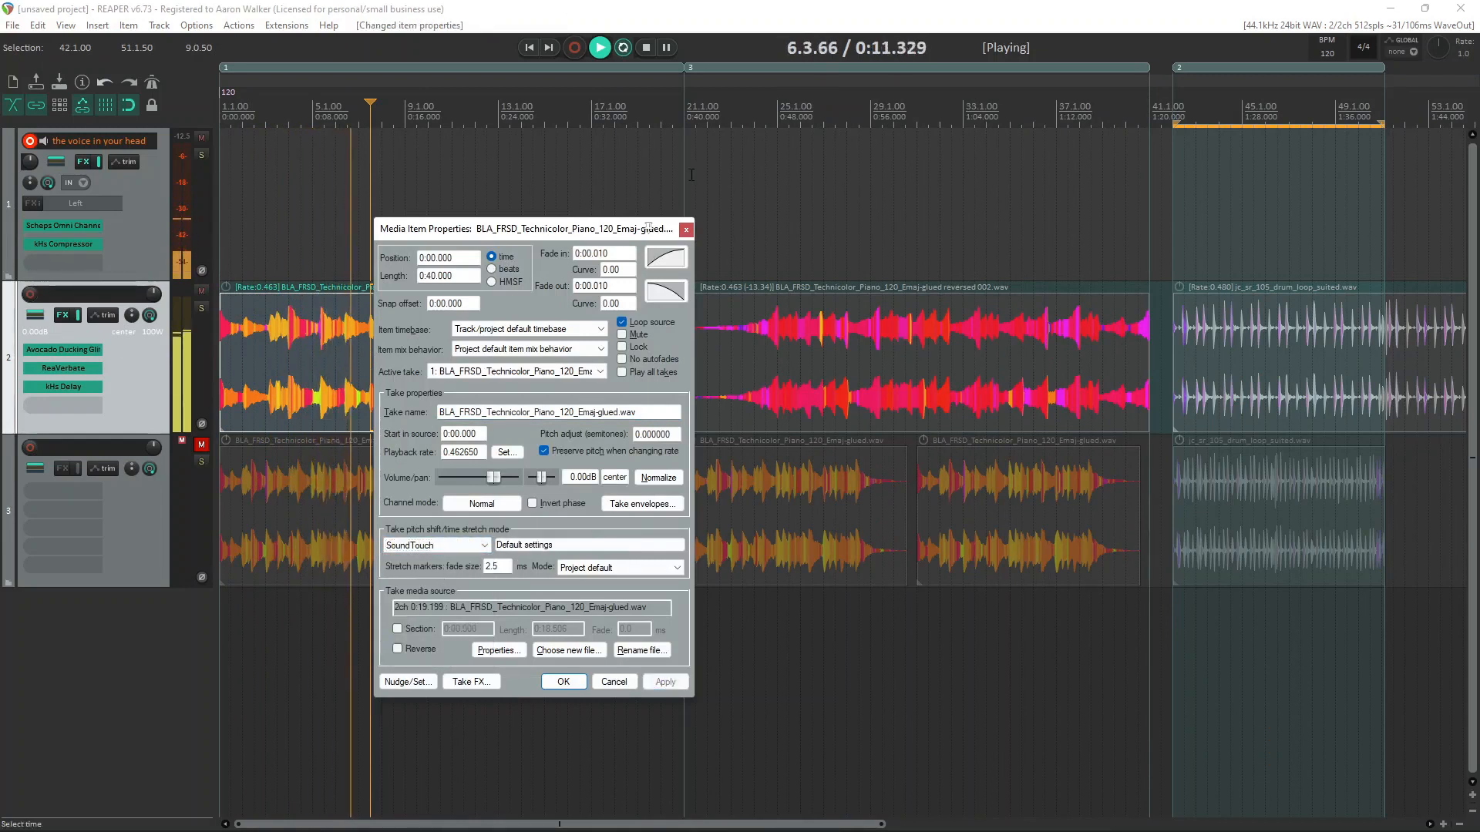
click(563, 681)
Step: Turn off pitch preservation for the first piano item so that its pitch follows the playback rate, and stop playback
scroll(484, 348, up, 2)
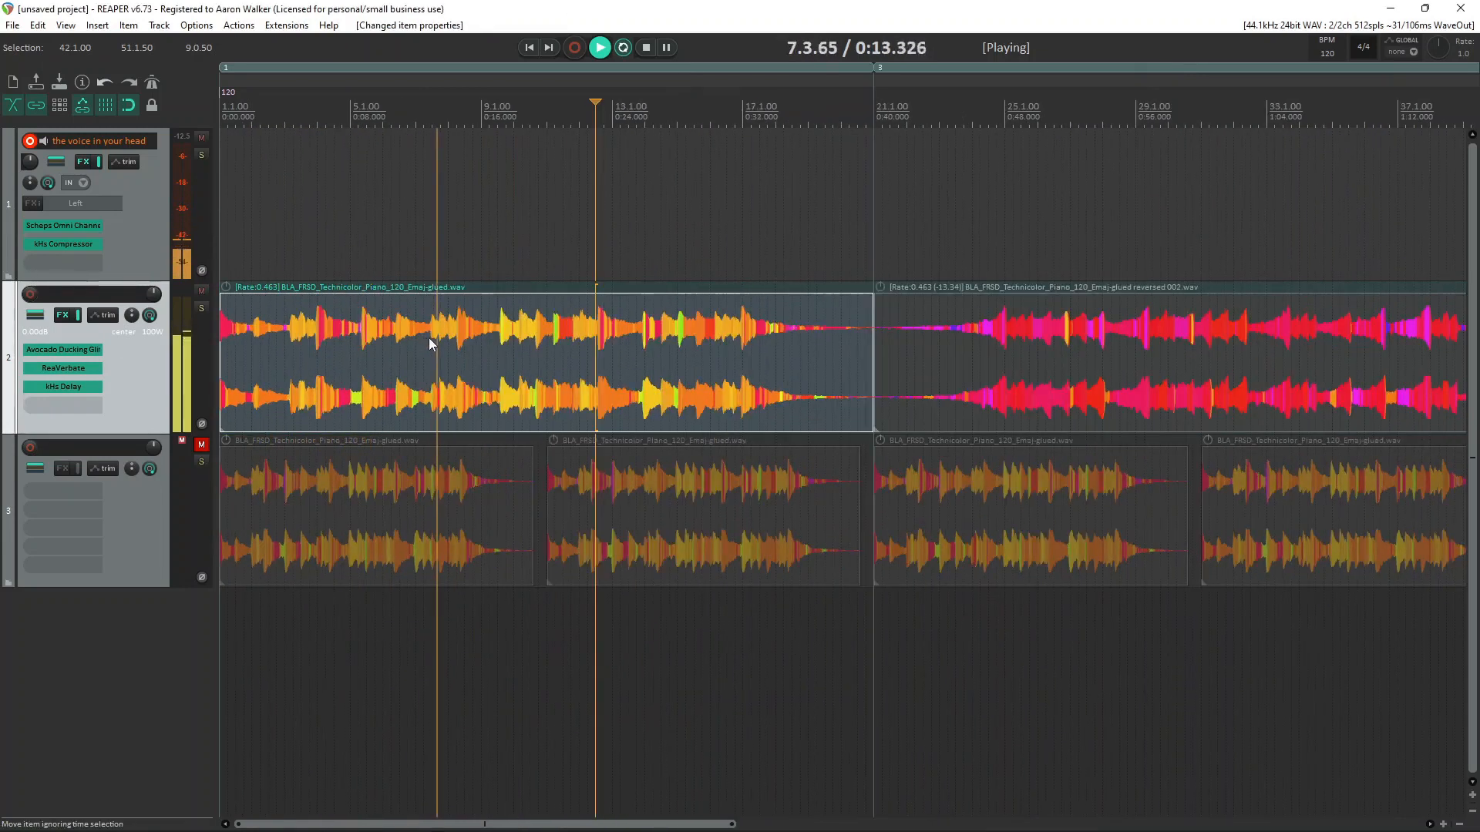
key(p)
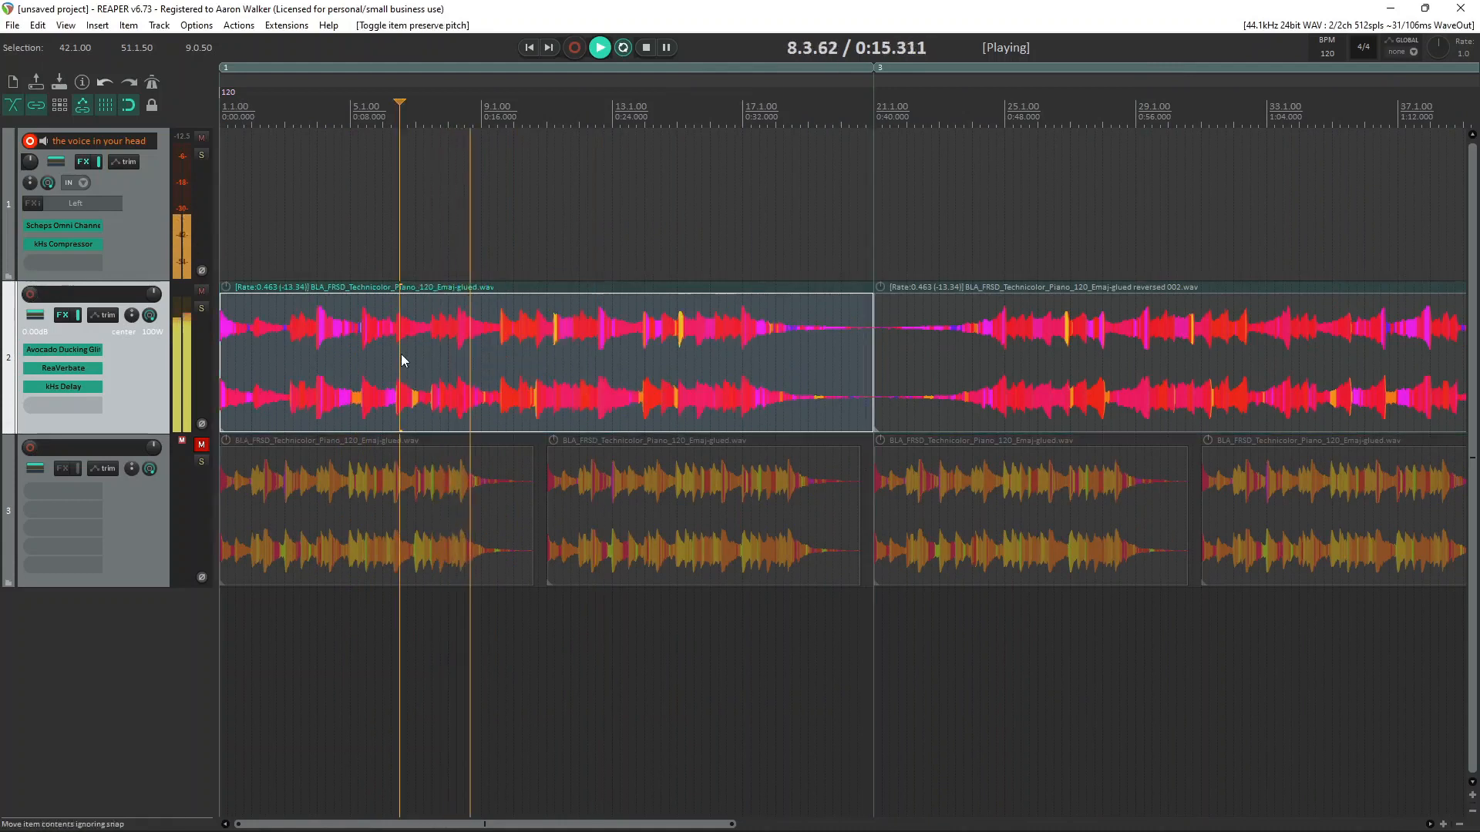
key(space)
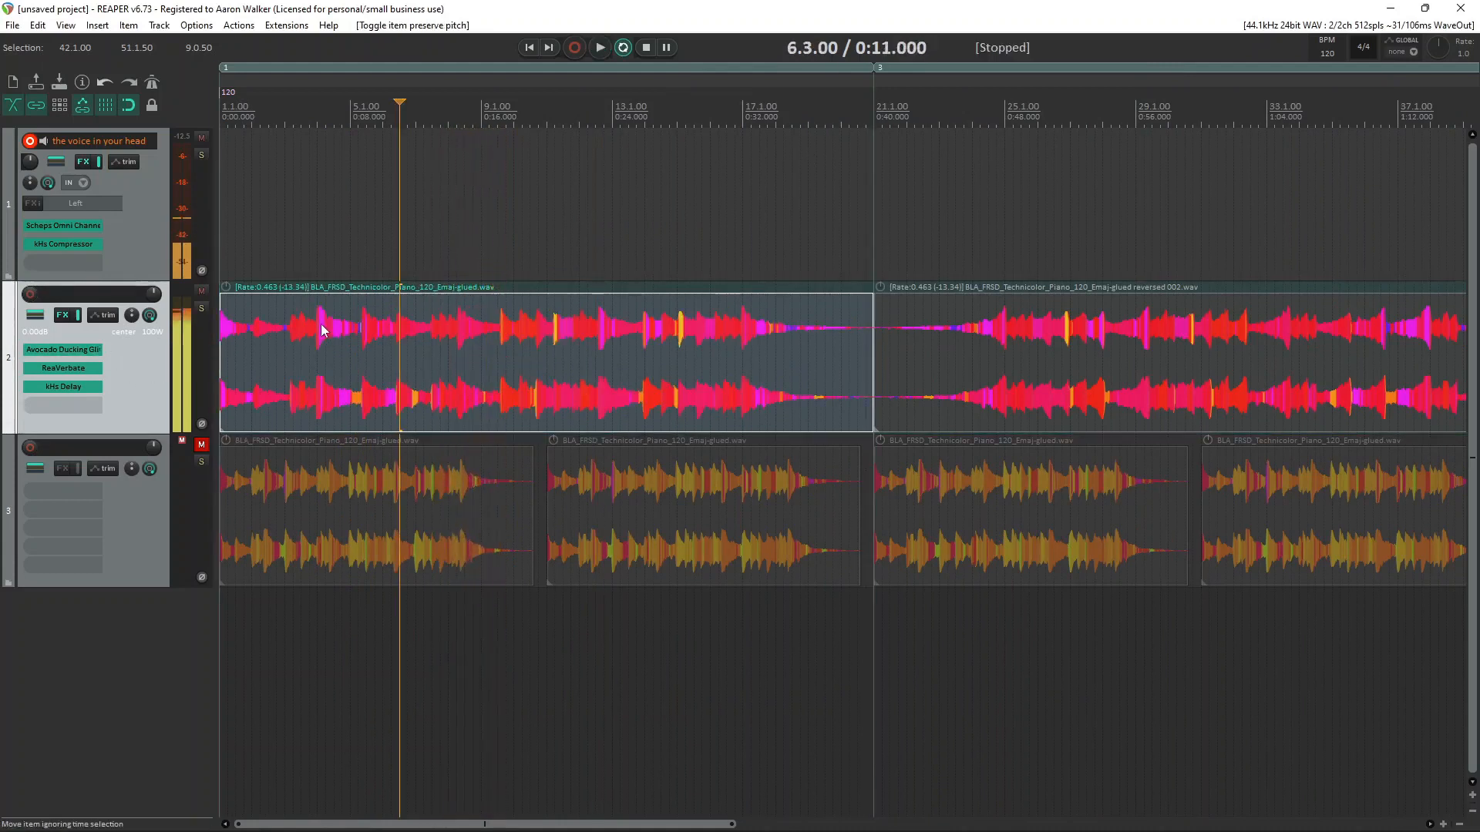
scroll(826, 345, down, 2)
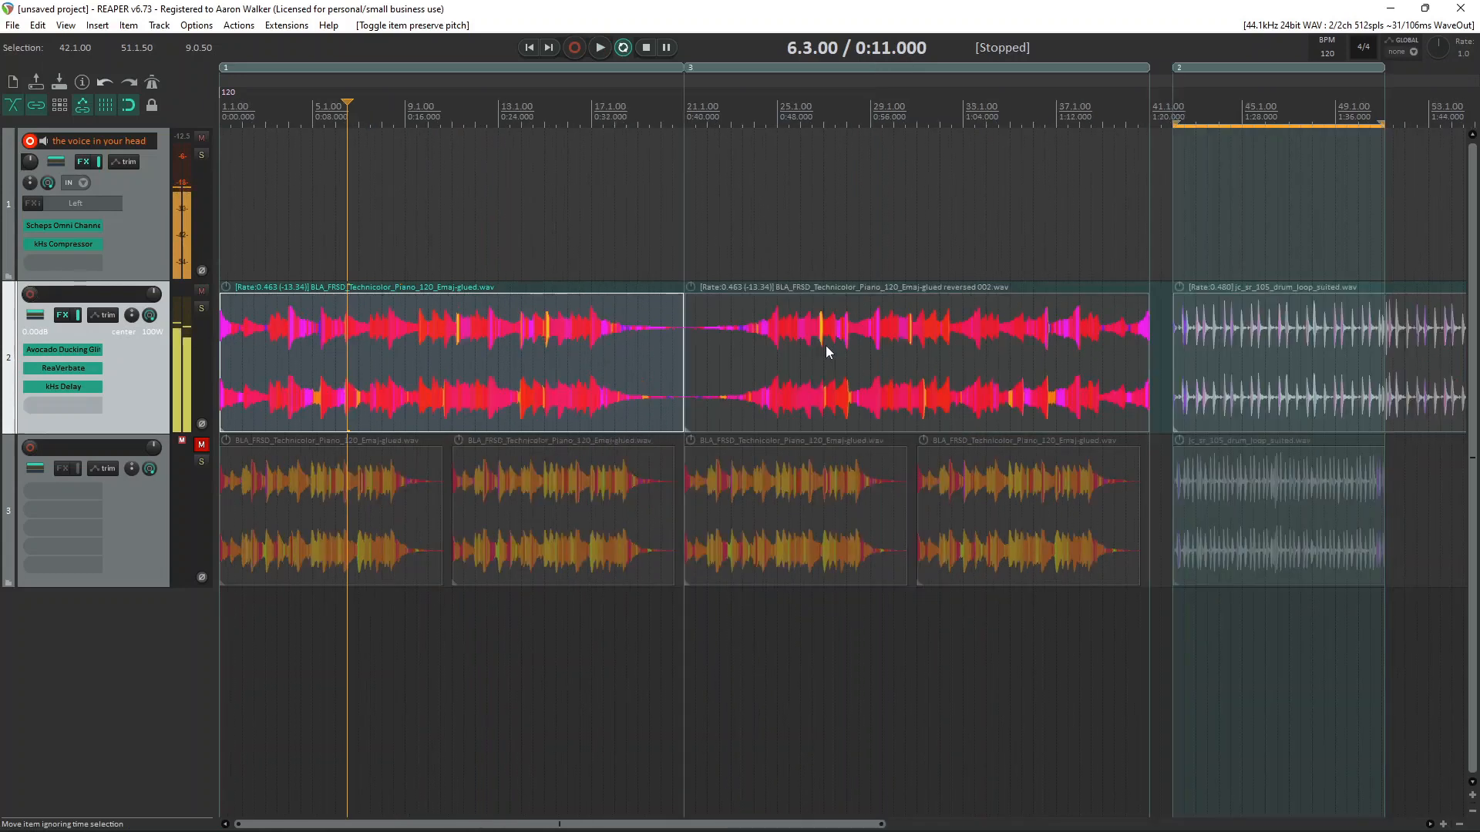
Step: Review the Avocado Ducking Glitch Generator's parameters on track 2 and close its window
click(63, 349)
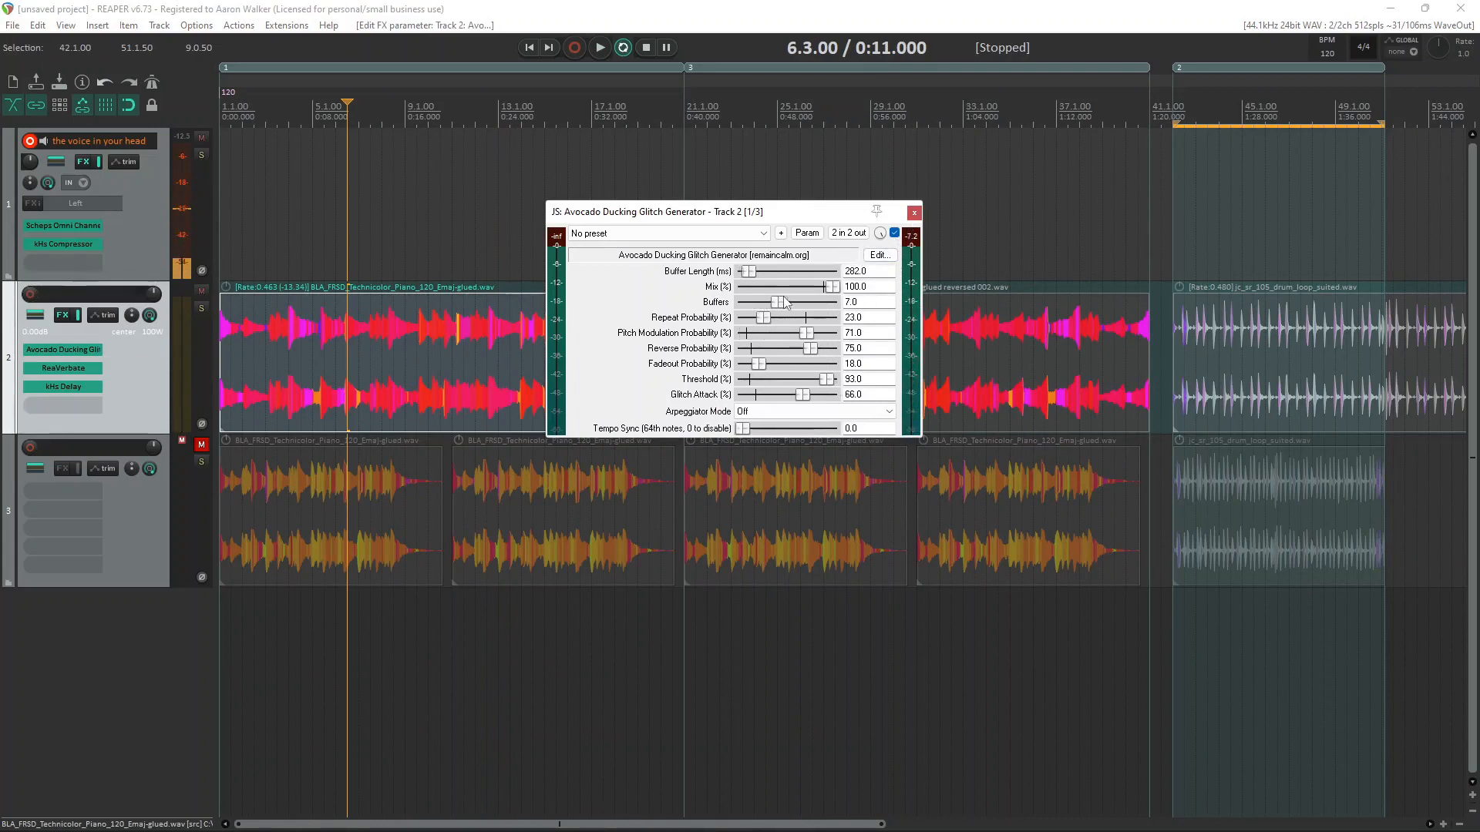
click(914, 214)
Step: Set the time selection to 1.1.00–21.1.00 over the first piano item on track 2
click(550, 313)
scroll(572, 316, up, 3)
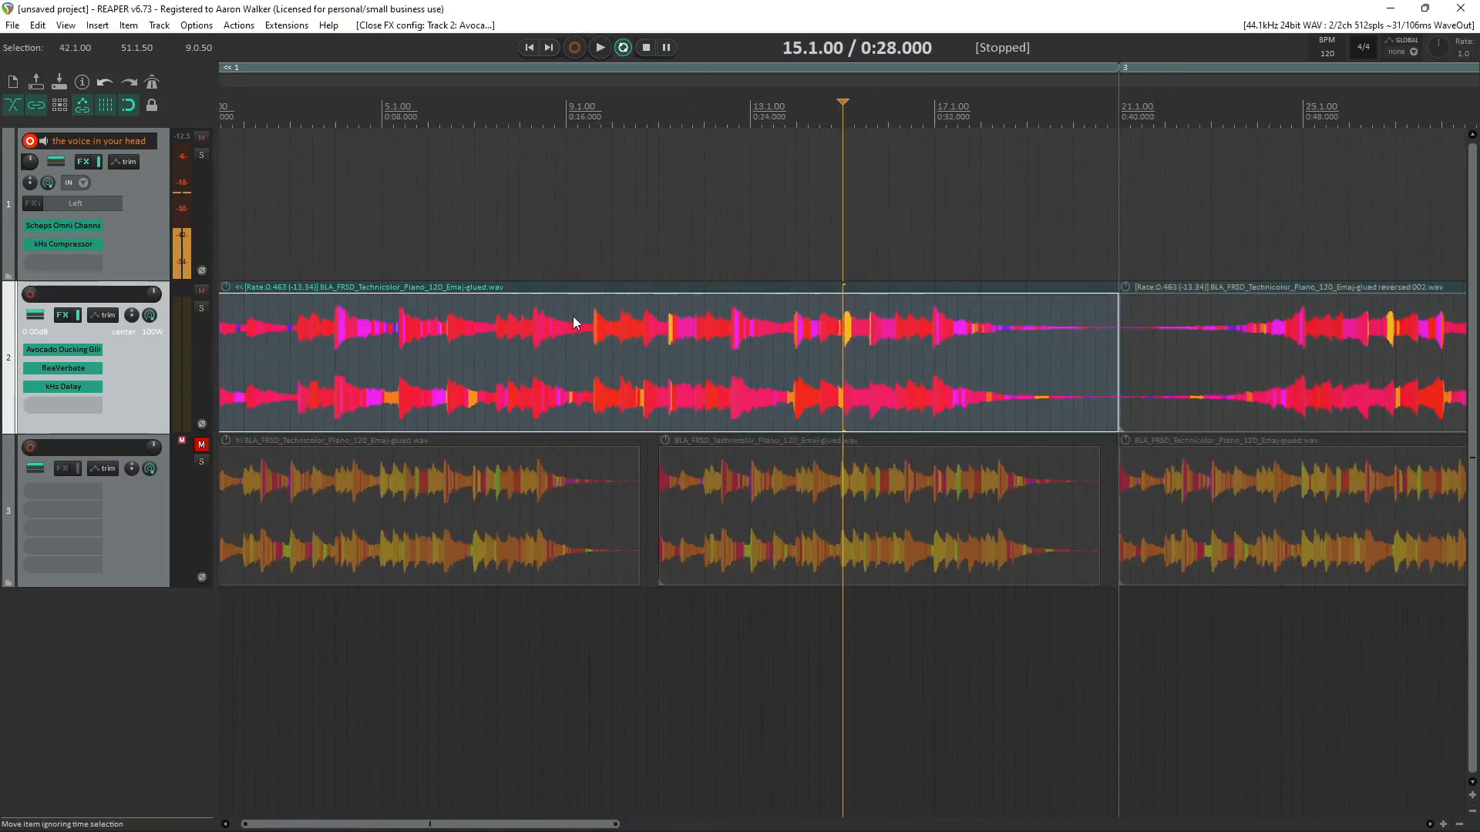
drag(1119, 107, 166, 131)
scroll(460, 322, down, 3)
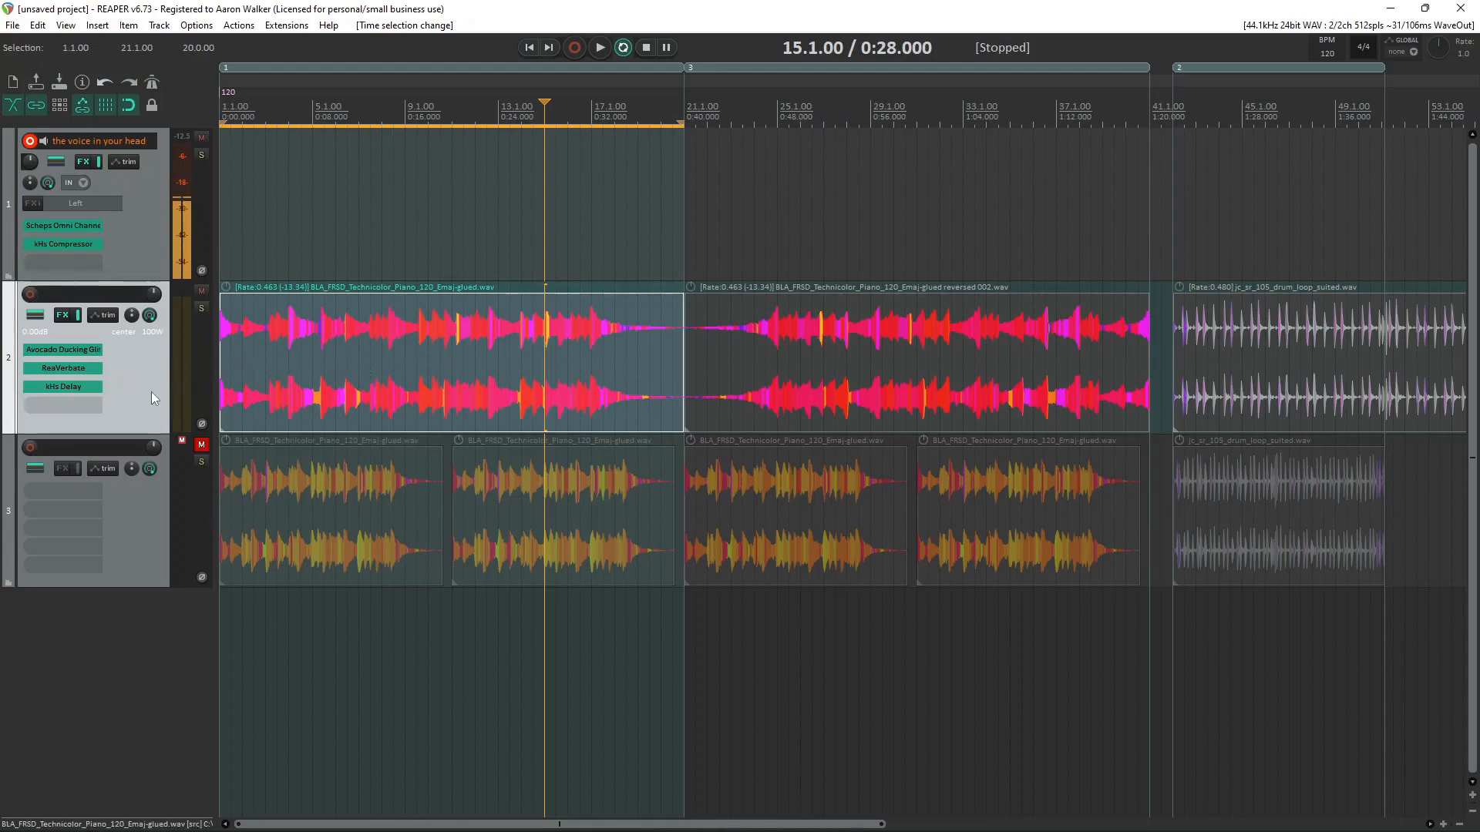
key(ctrl+t)
key(i)
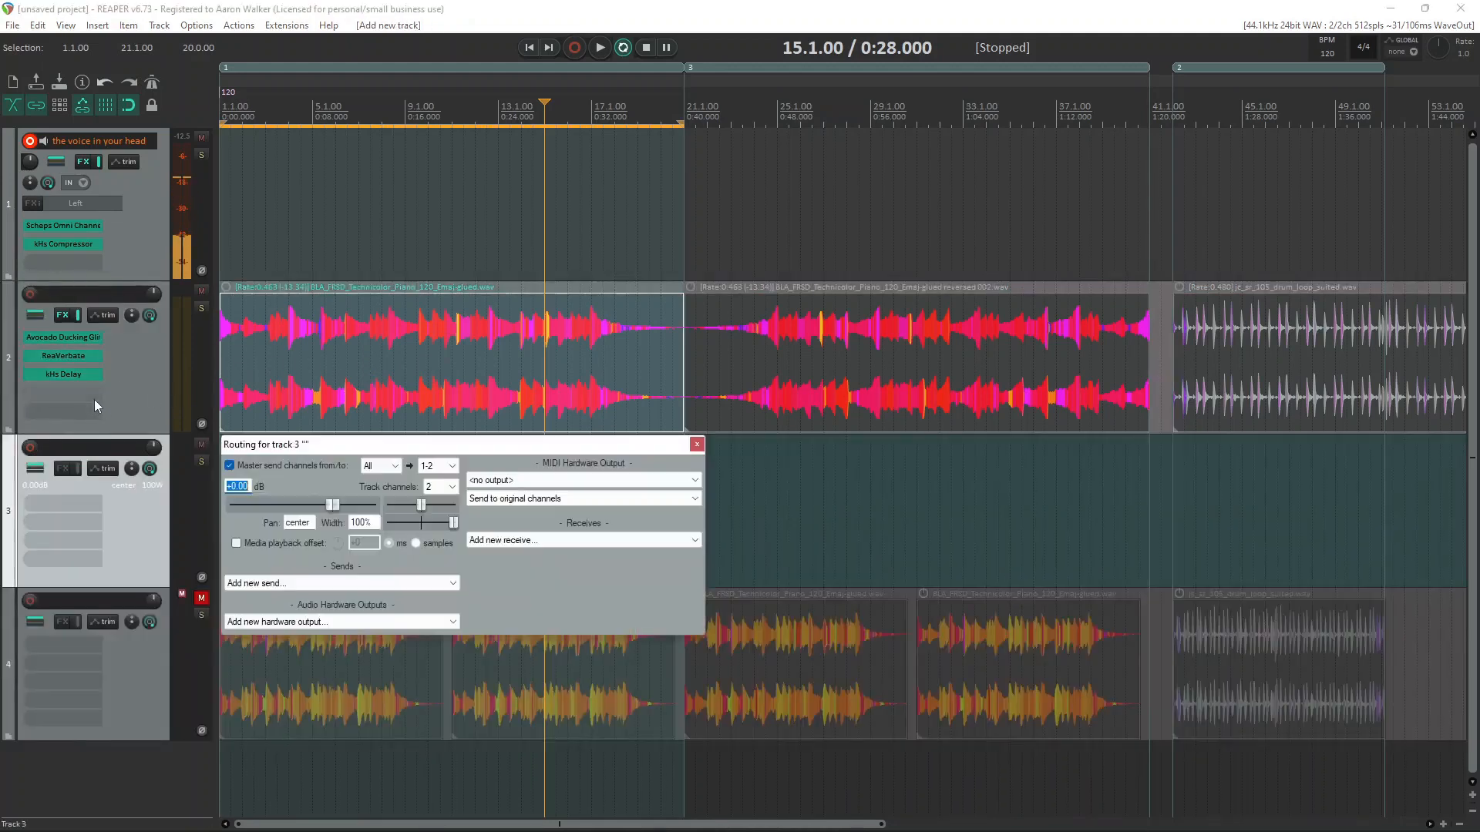
click(177, 520)
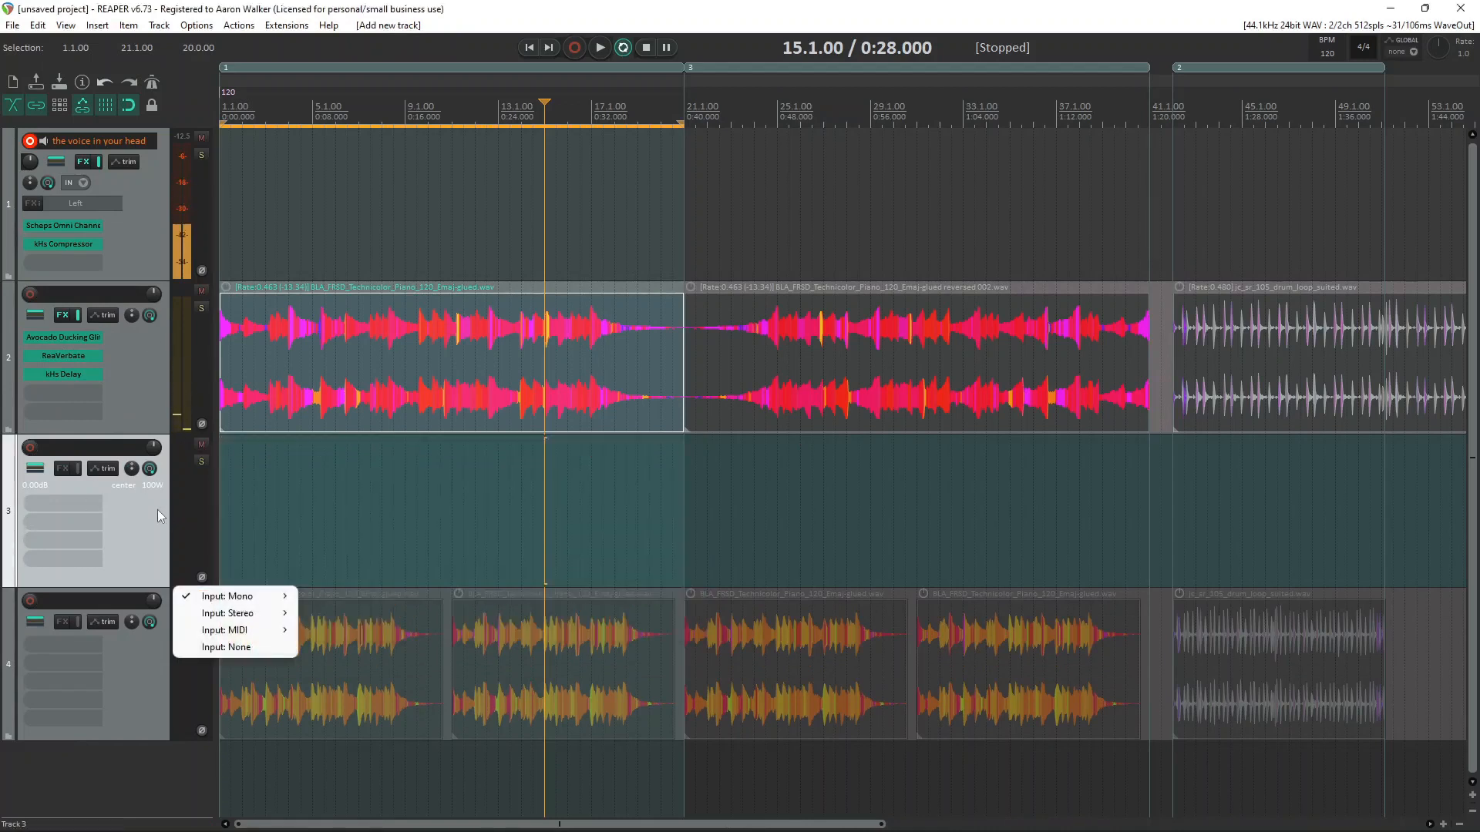
click(158, 510)
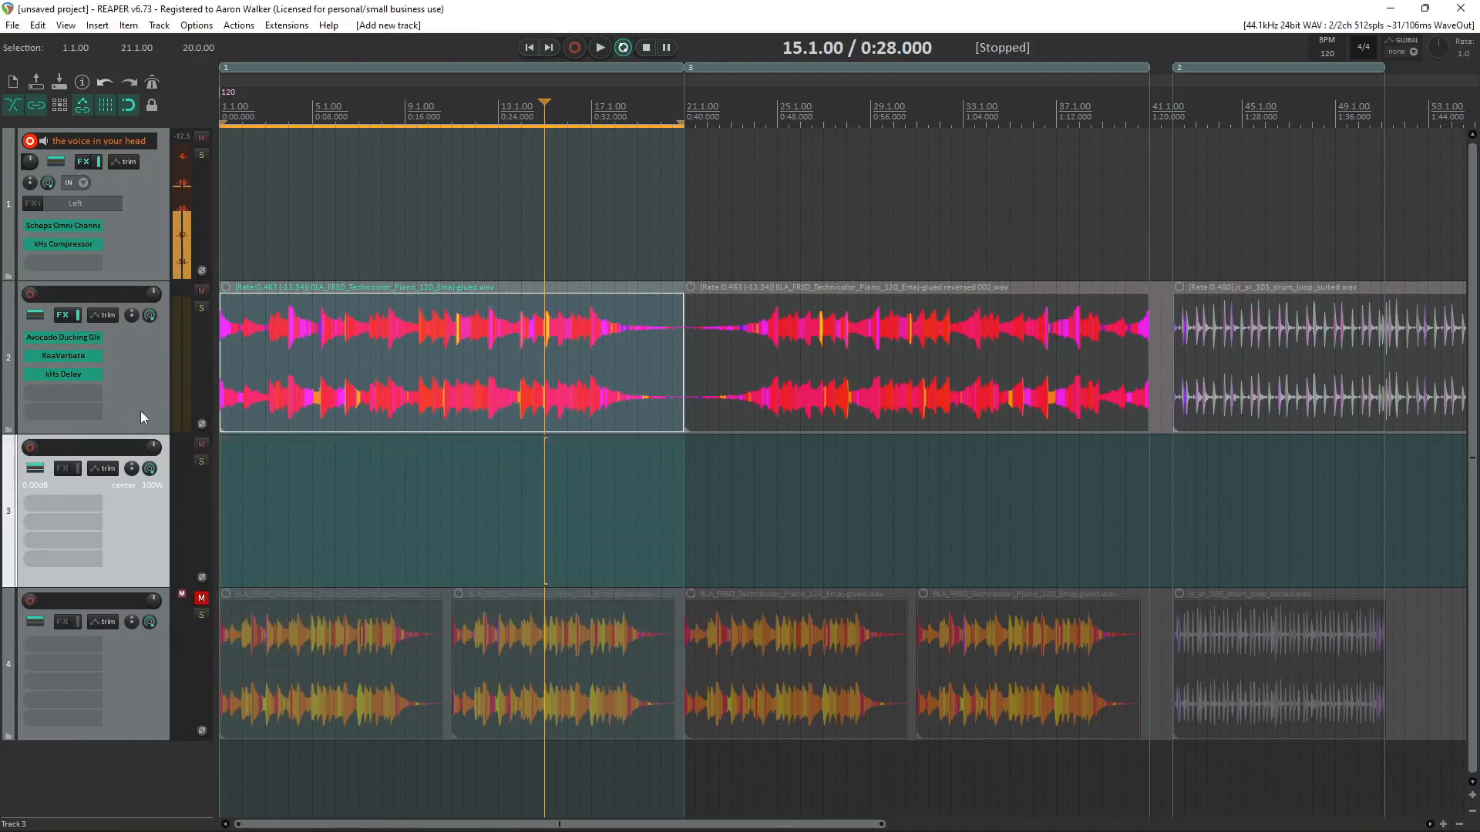
key(i)
click(424, 584)
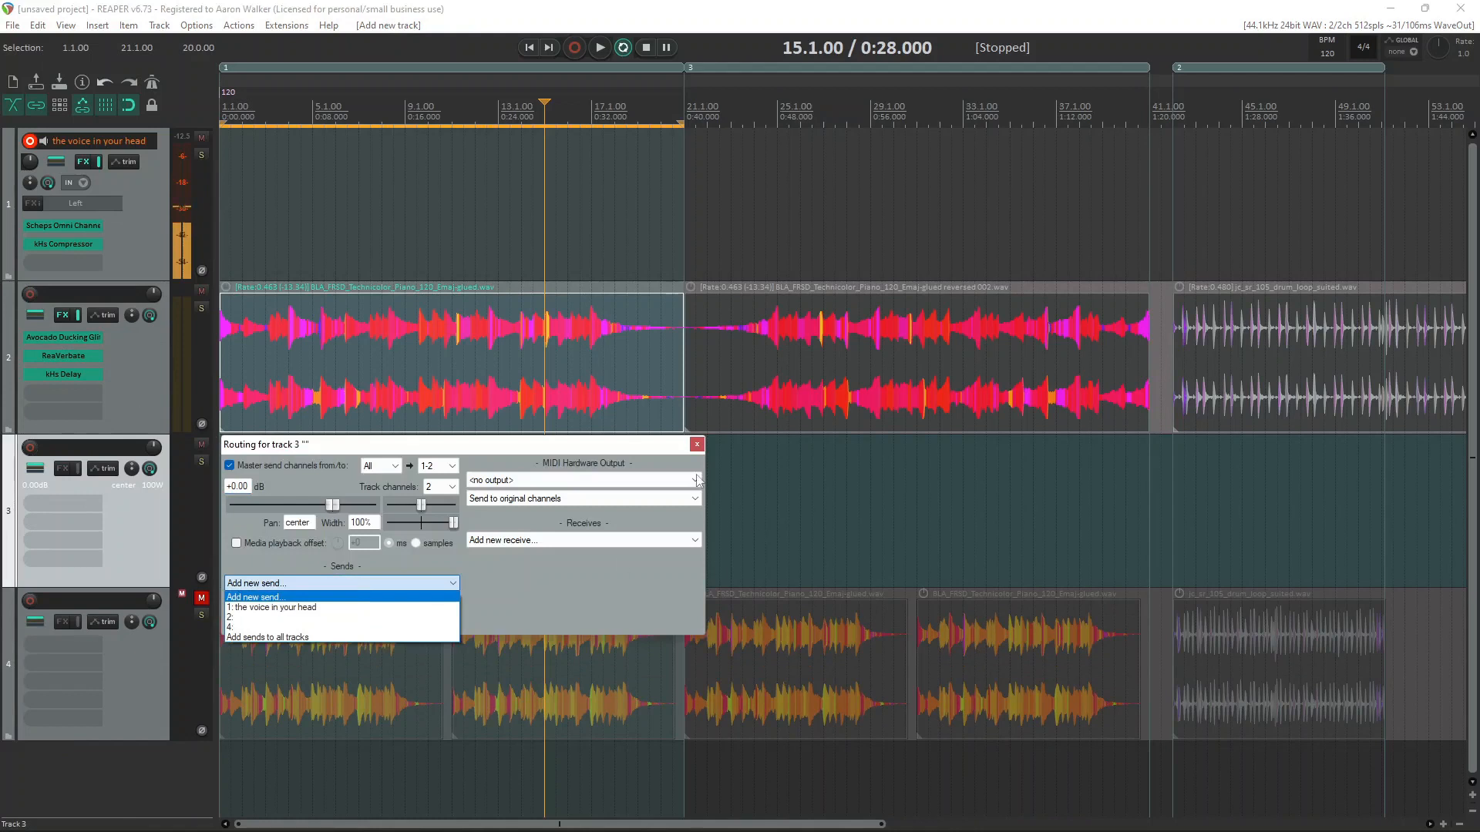
click(693, 445)
click(142, 527)
key(Delete)
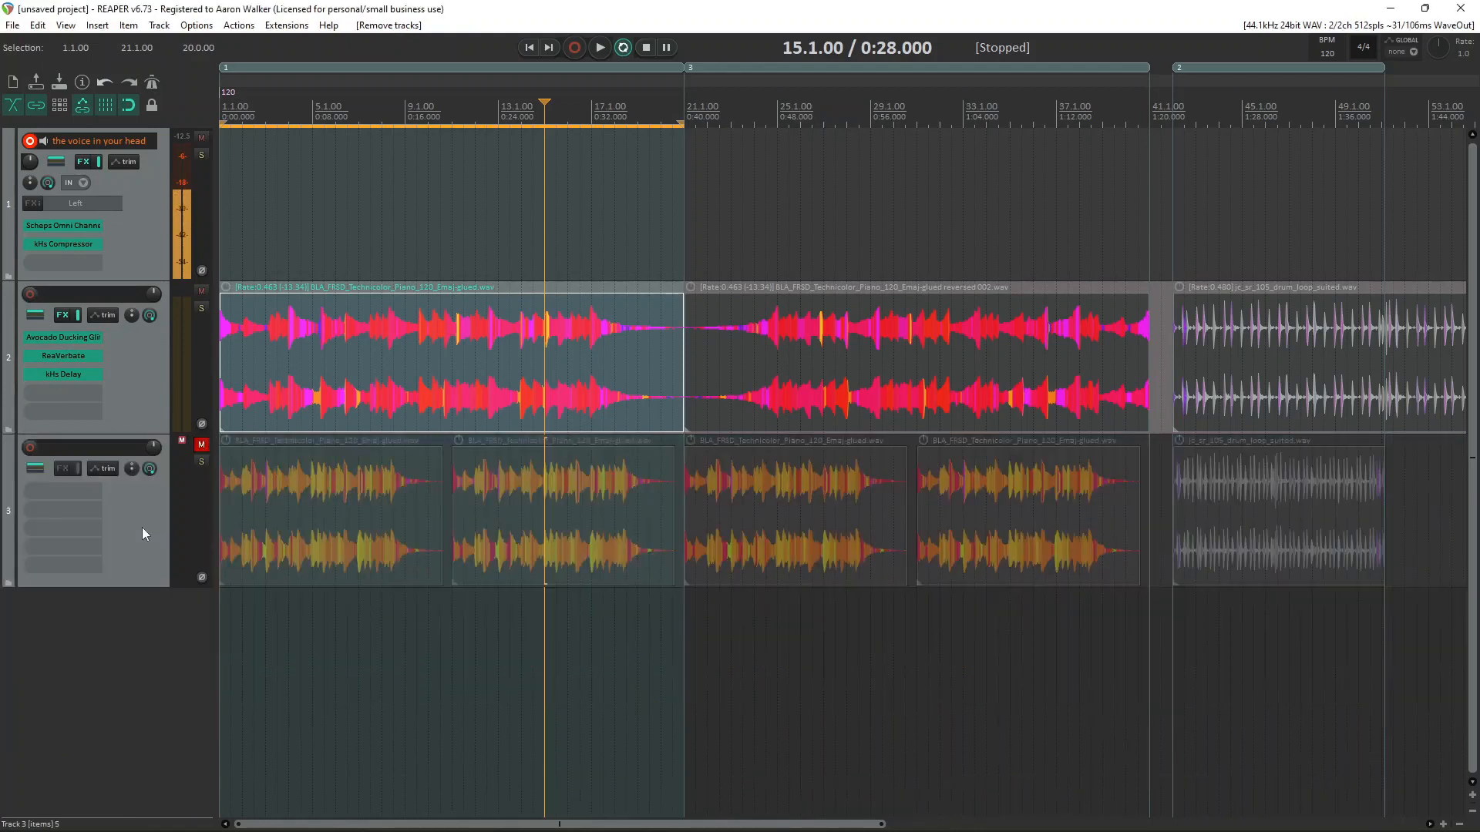
Step: Render the time-selected part of track 2 with its effects to a new stem track
click(154, 378)
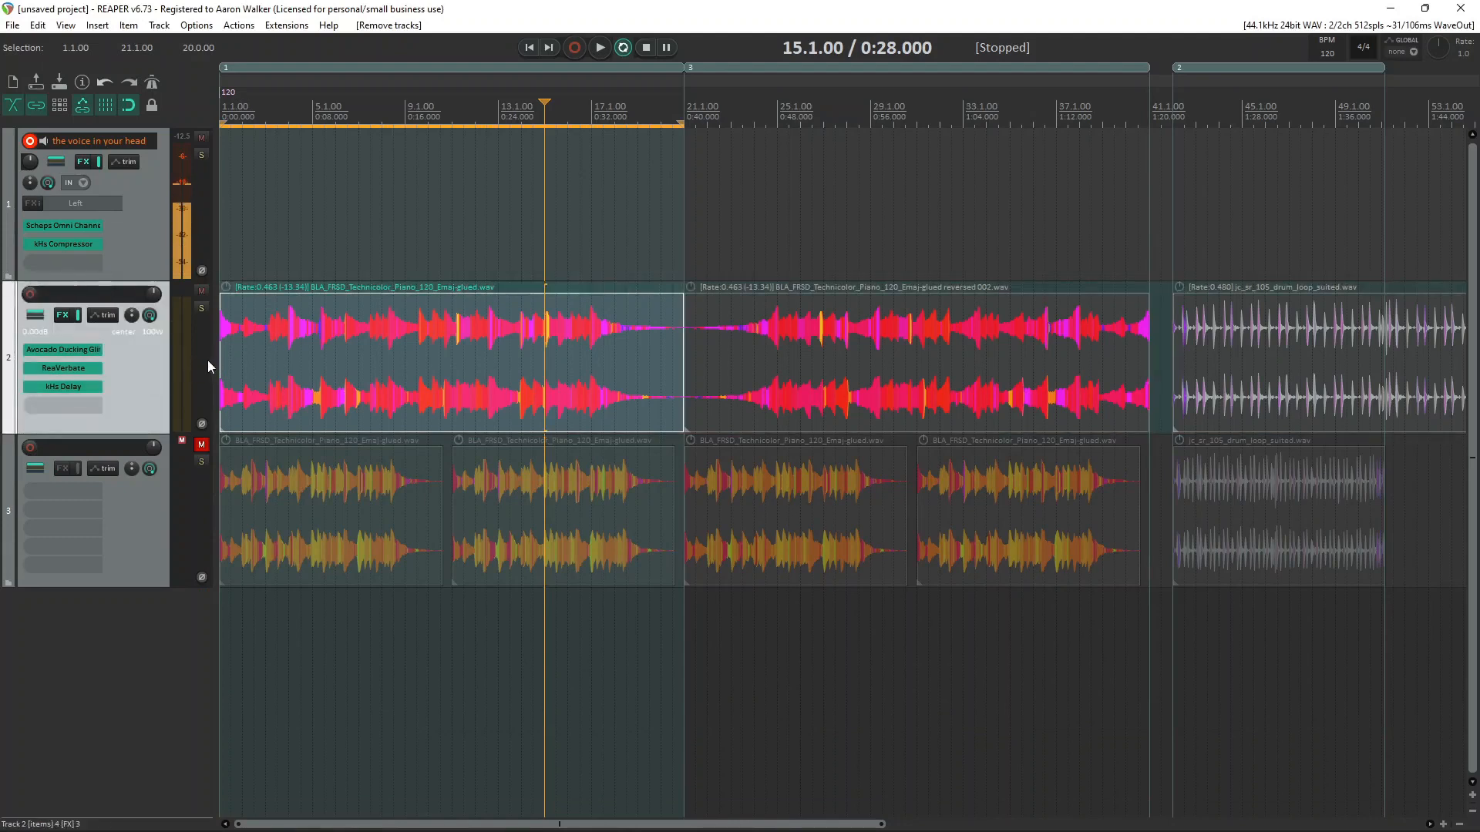
key(ctrl+shift+r)
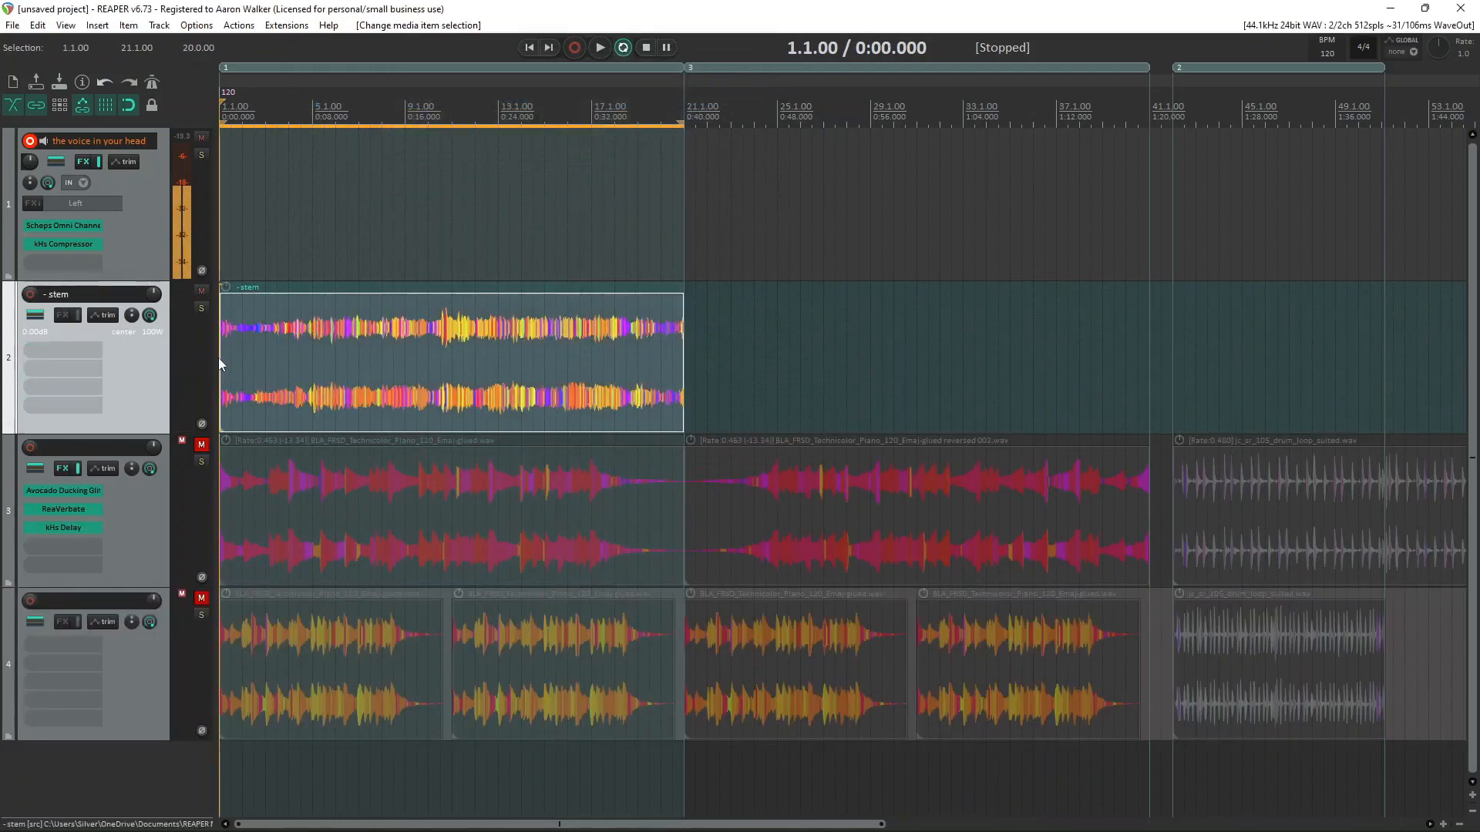
scroll(326, 380, up, 3)
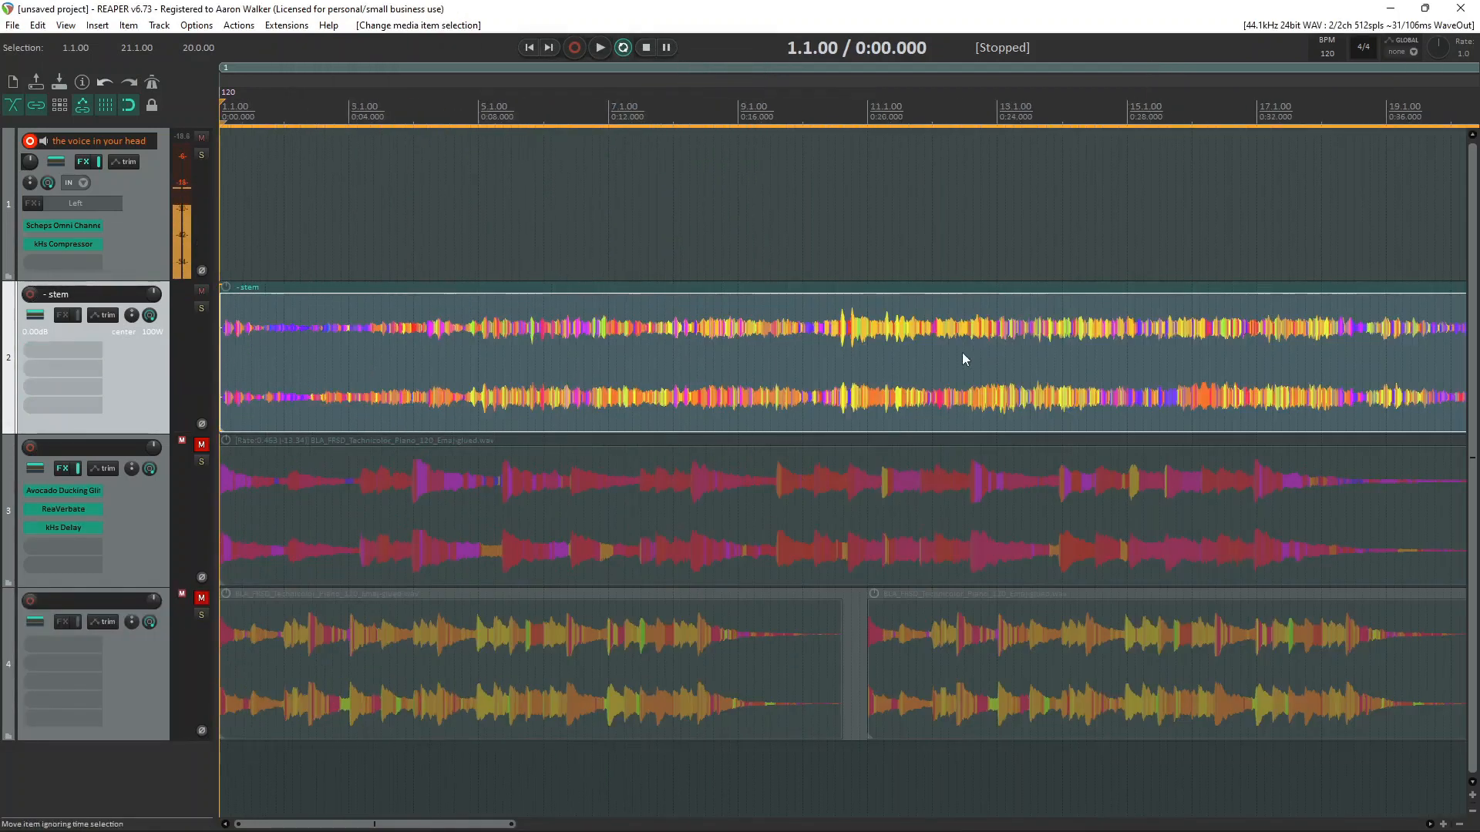
Step: Look up the action assigned to Shift+W in the action list and close the list
key(shift+slash)
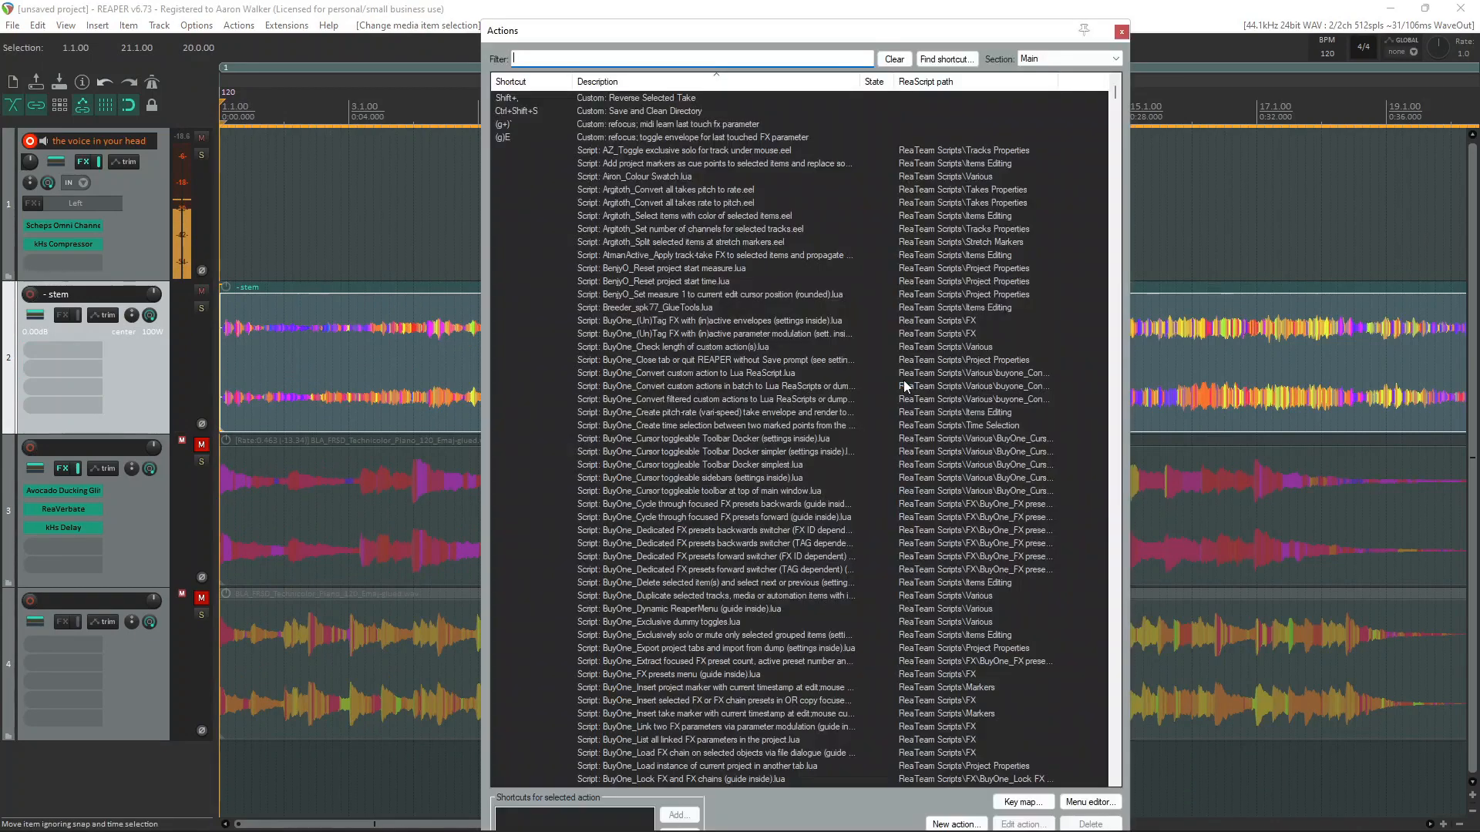
click(947, 59)
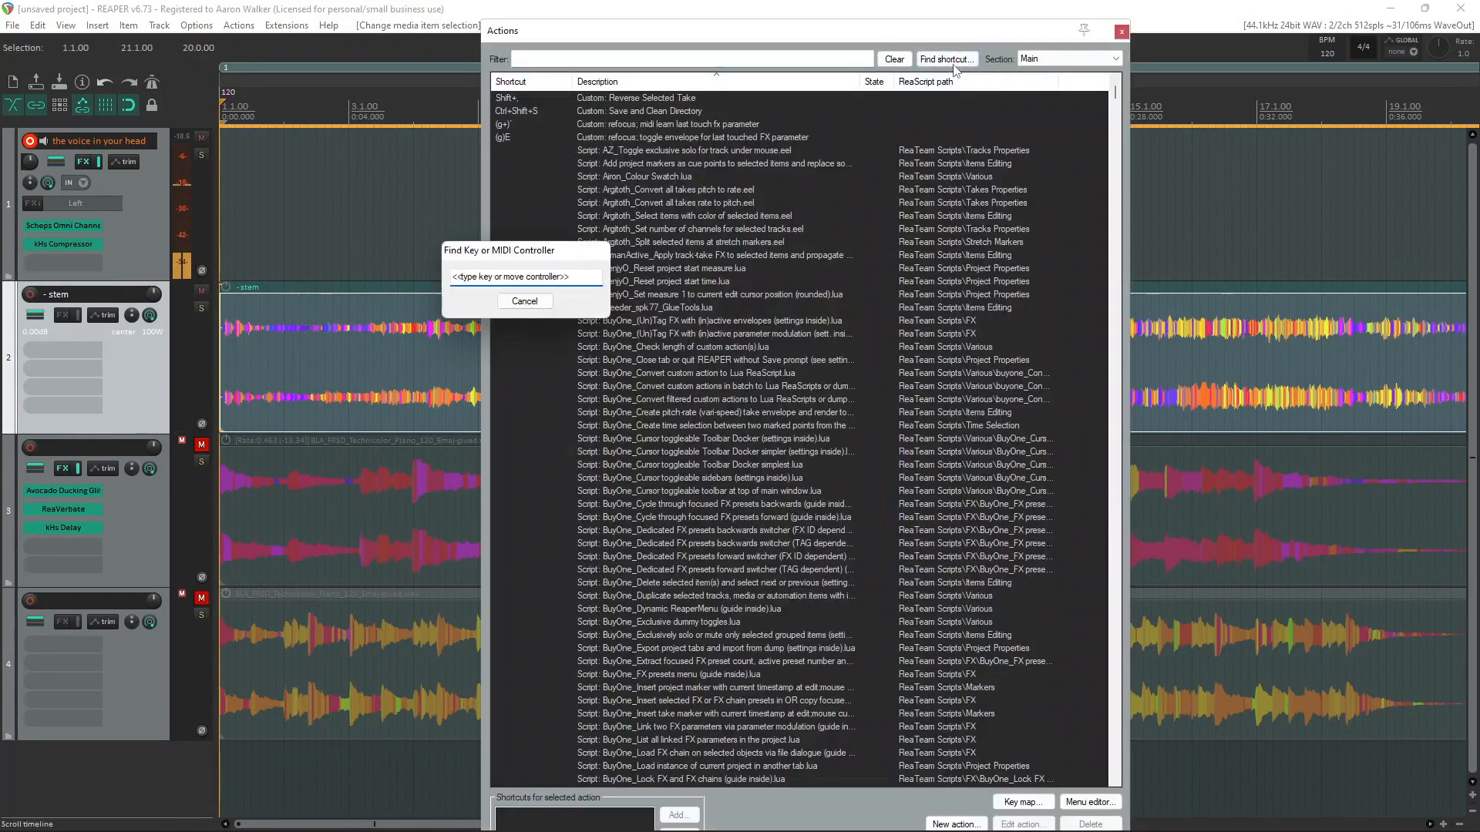
key(shift+w)
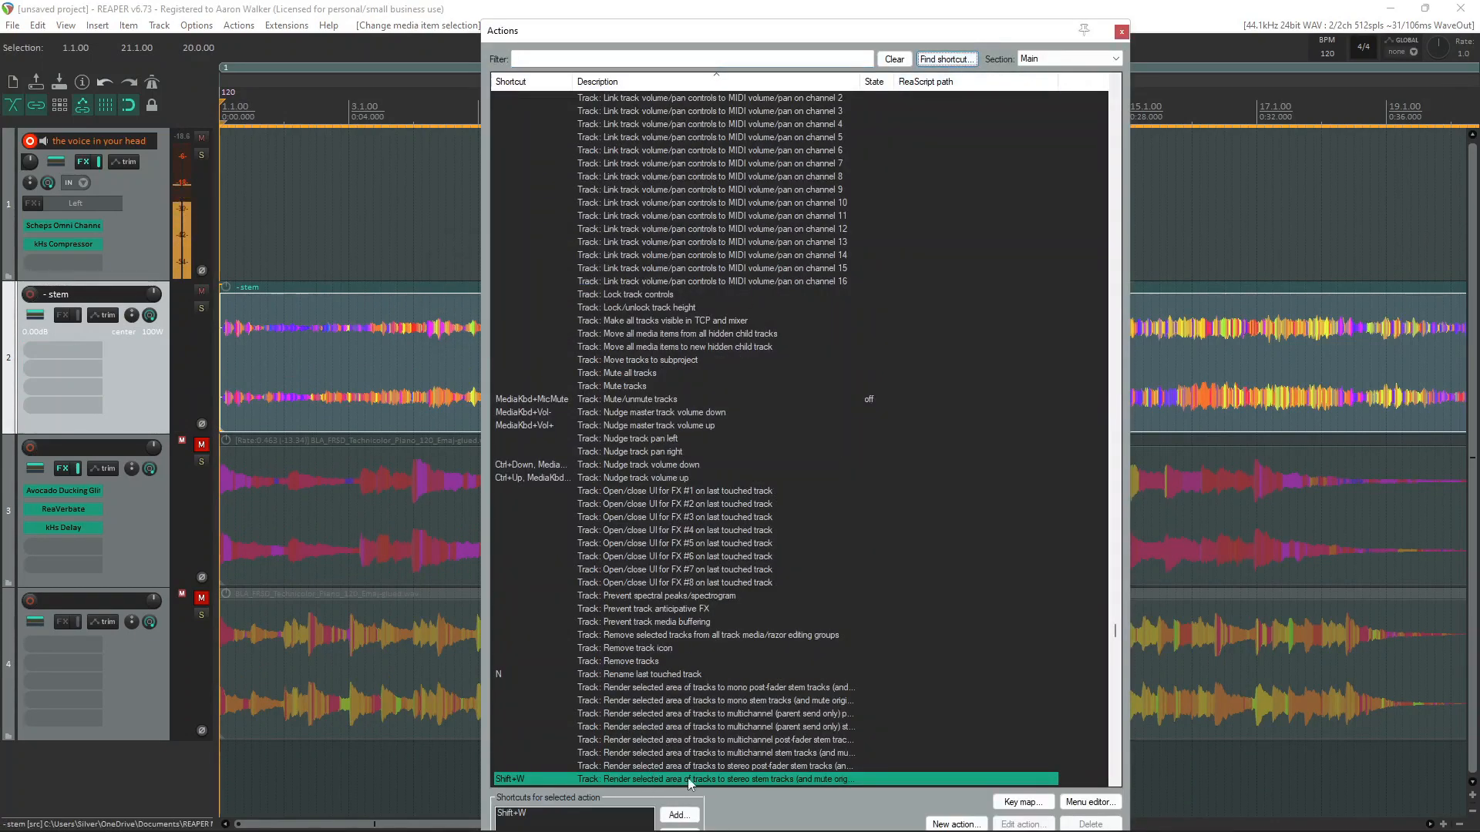
click(1121, 31)
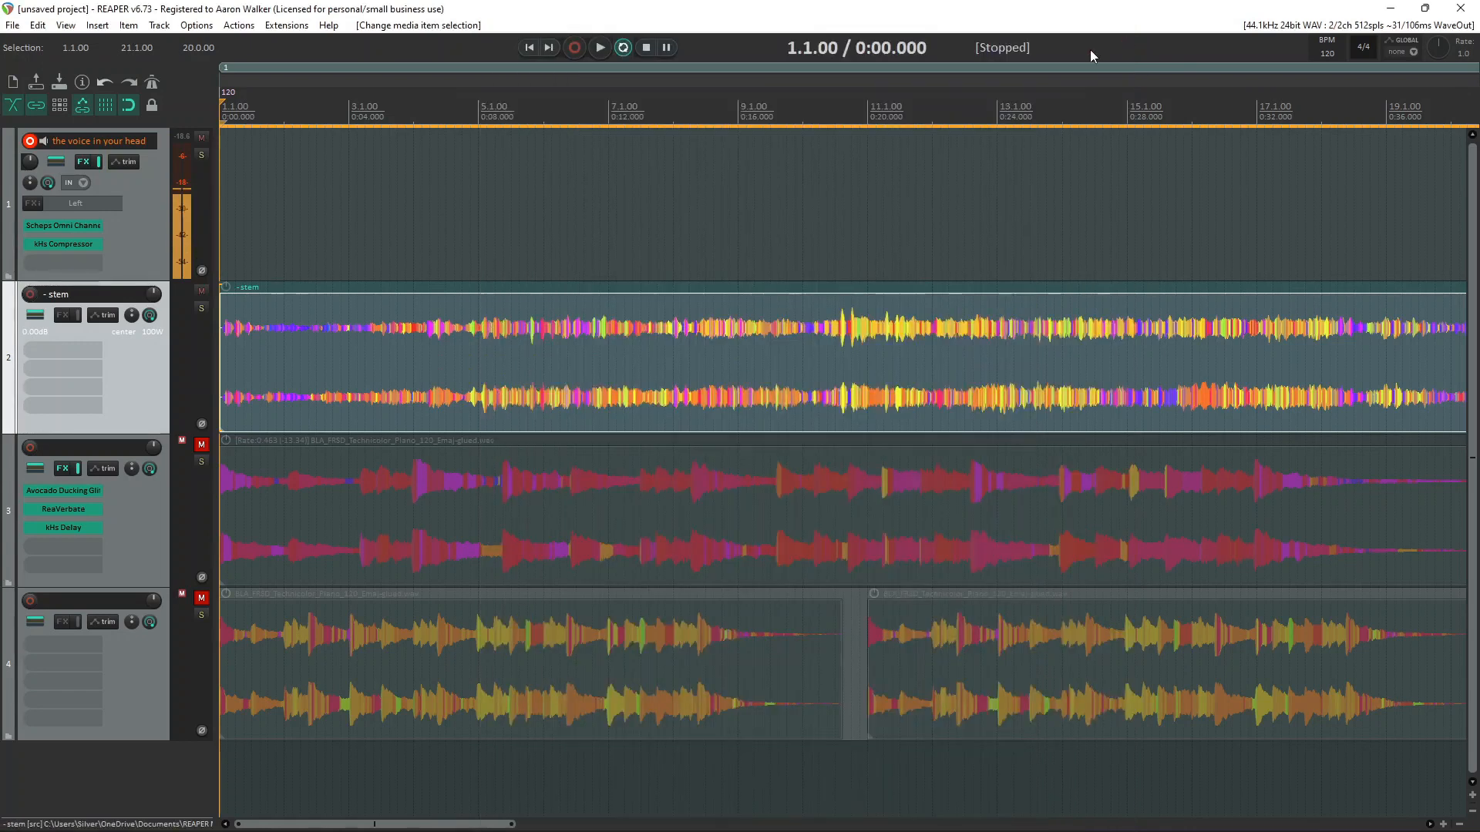
Step: Listen to the rendered stem on track 2 from its start and from 8.3.00, and stop playback
scroll(535, 431, down, 3)
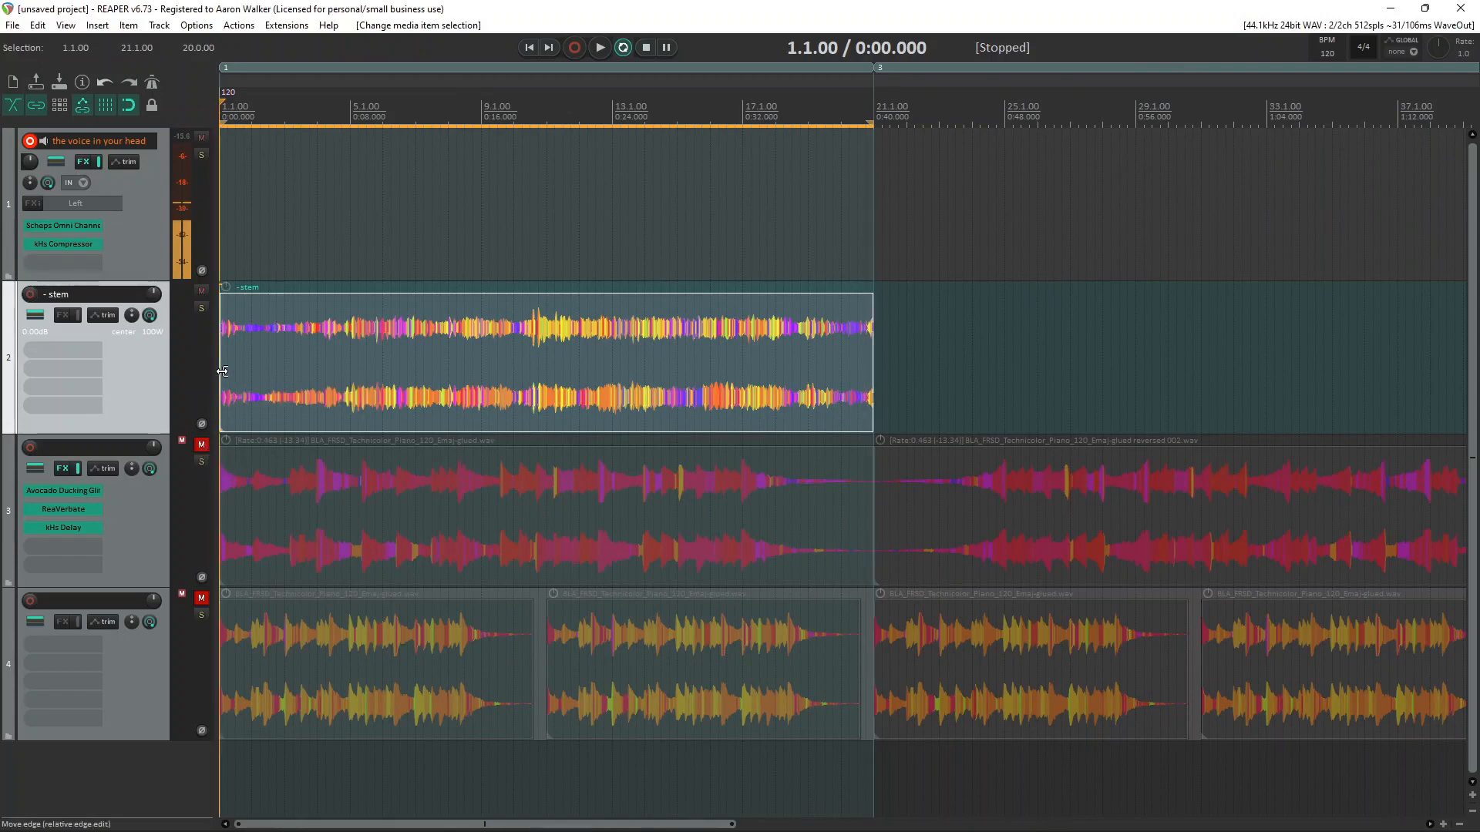
scroll(262, 362, up, 5)
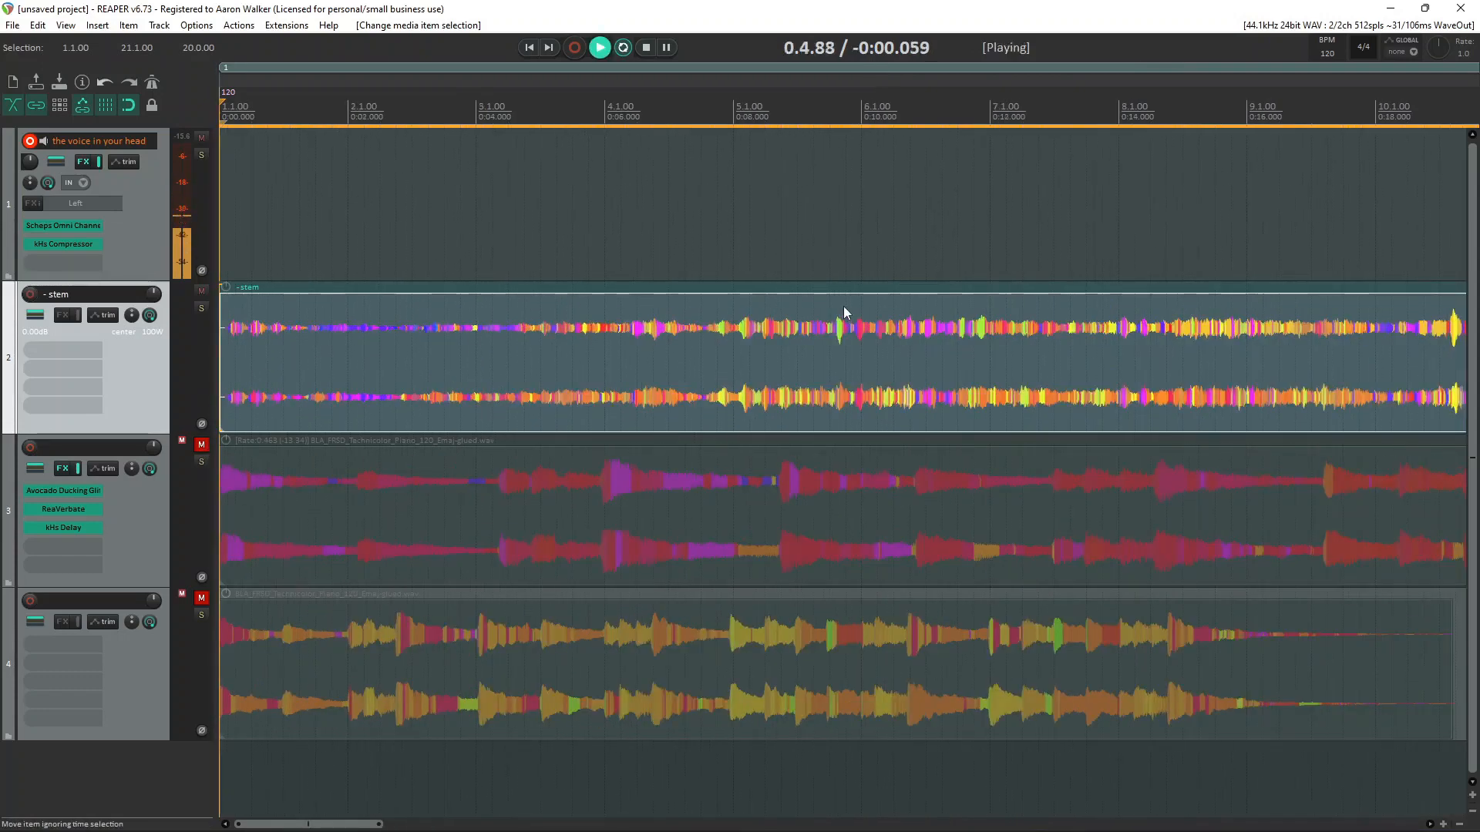
scroll(843, 308, down, 4)
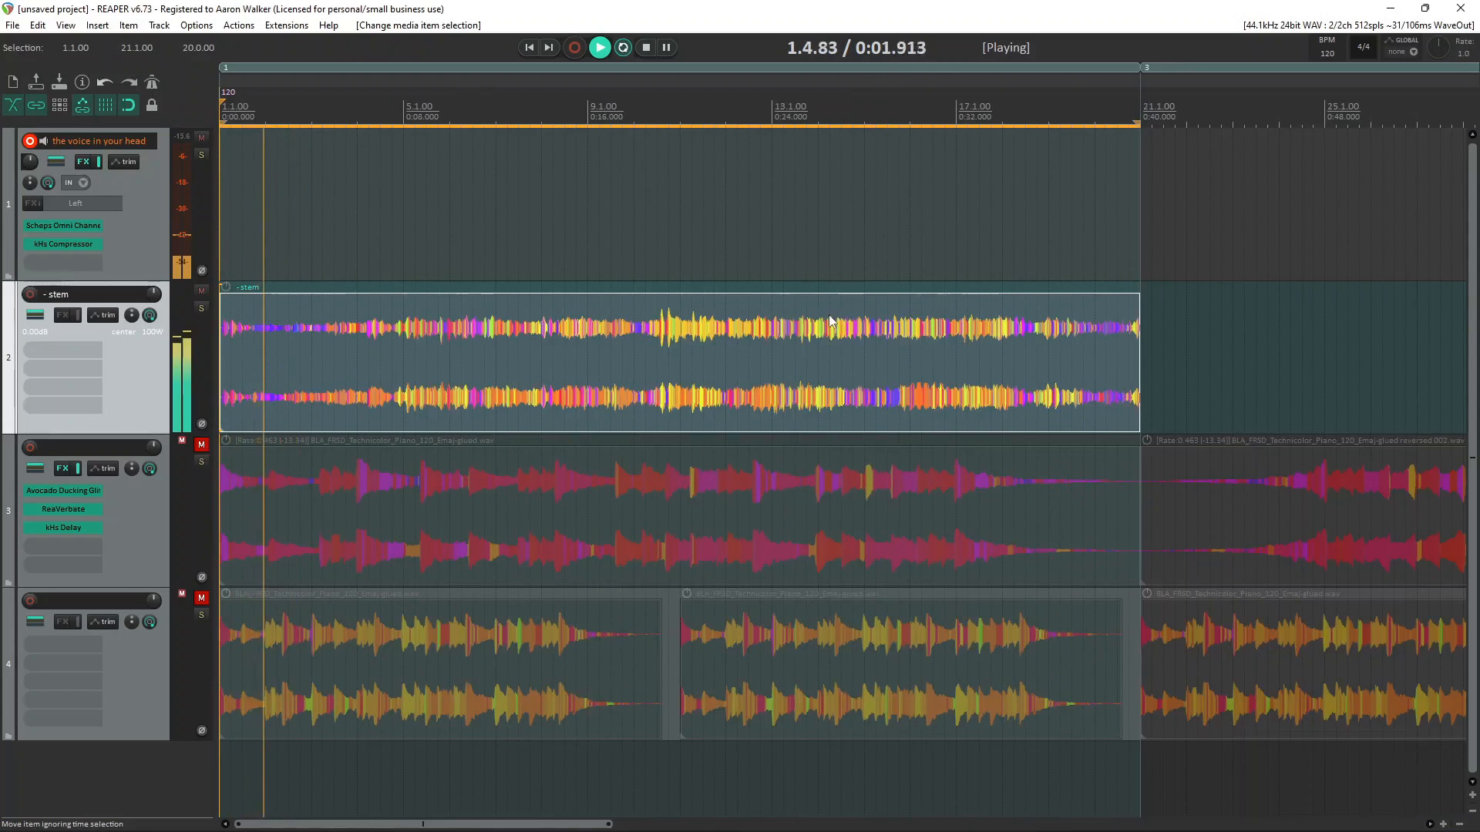
click(569, 359)
key(space)
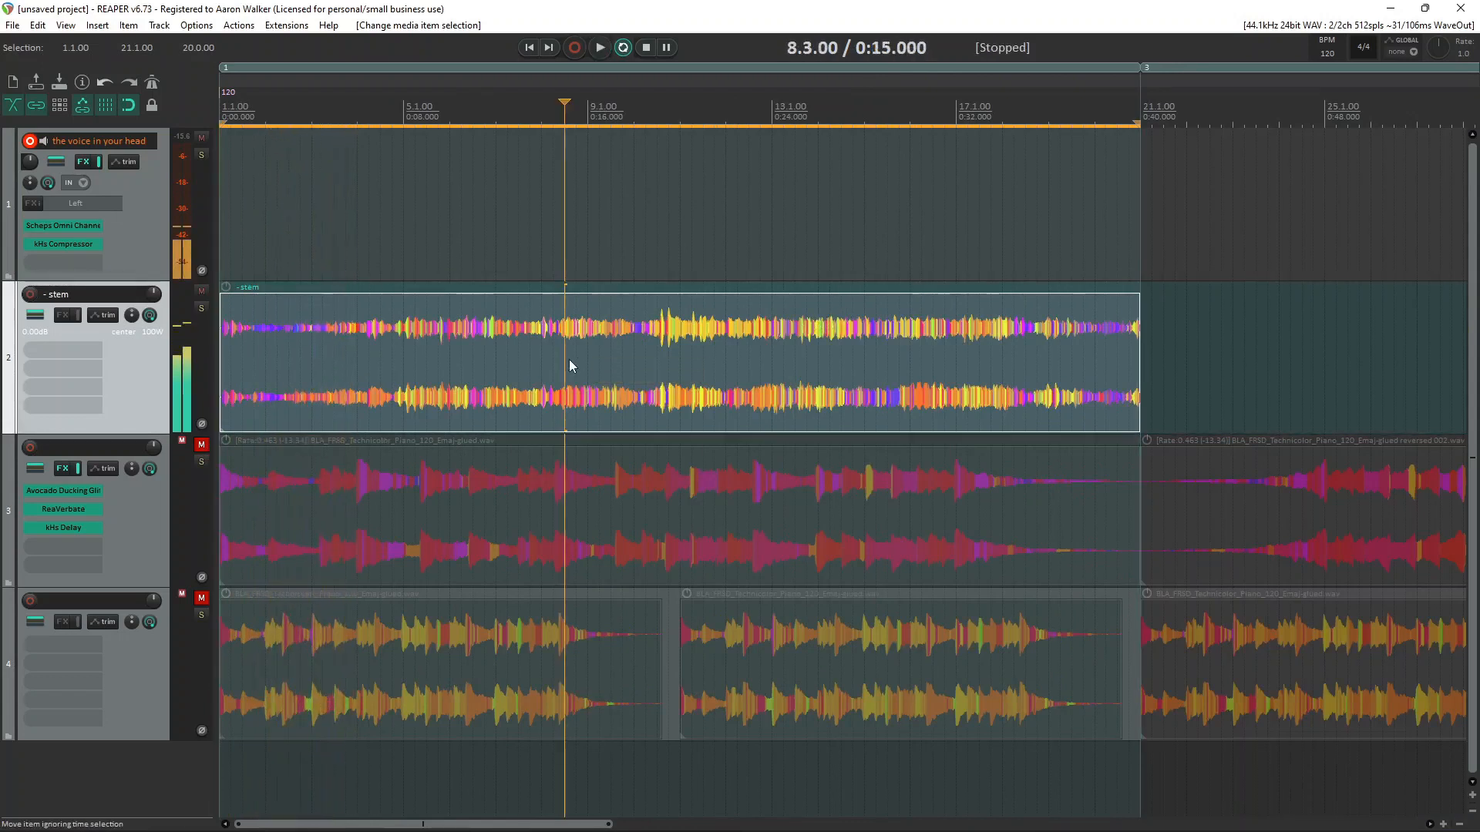
key(space)
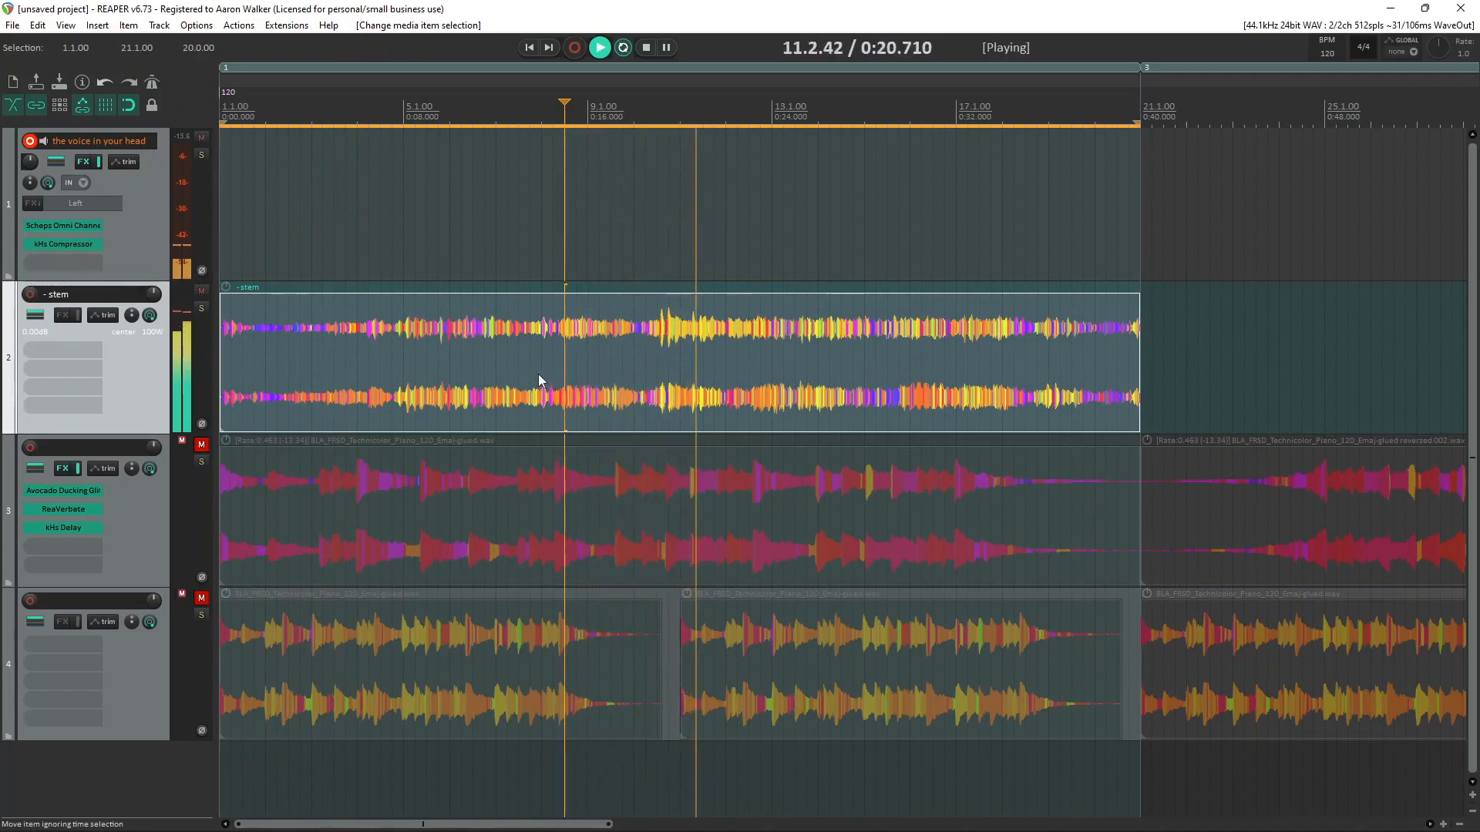
key(space)
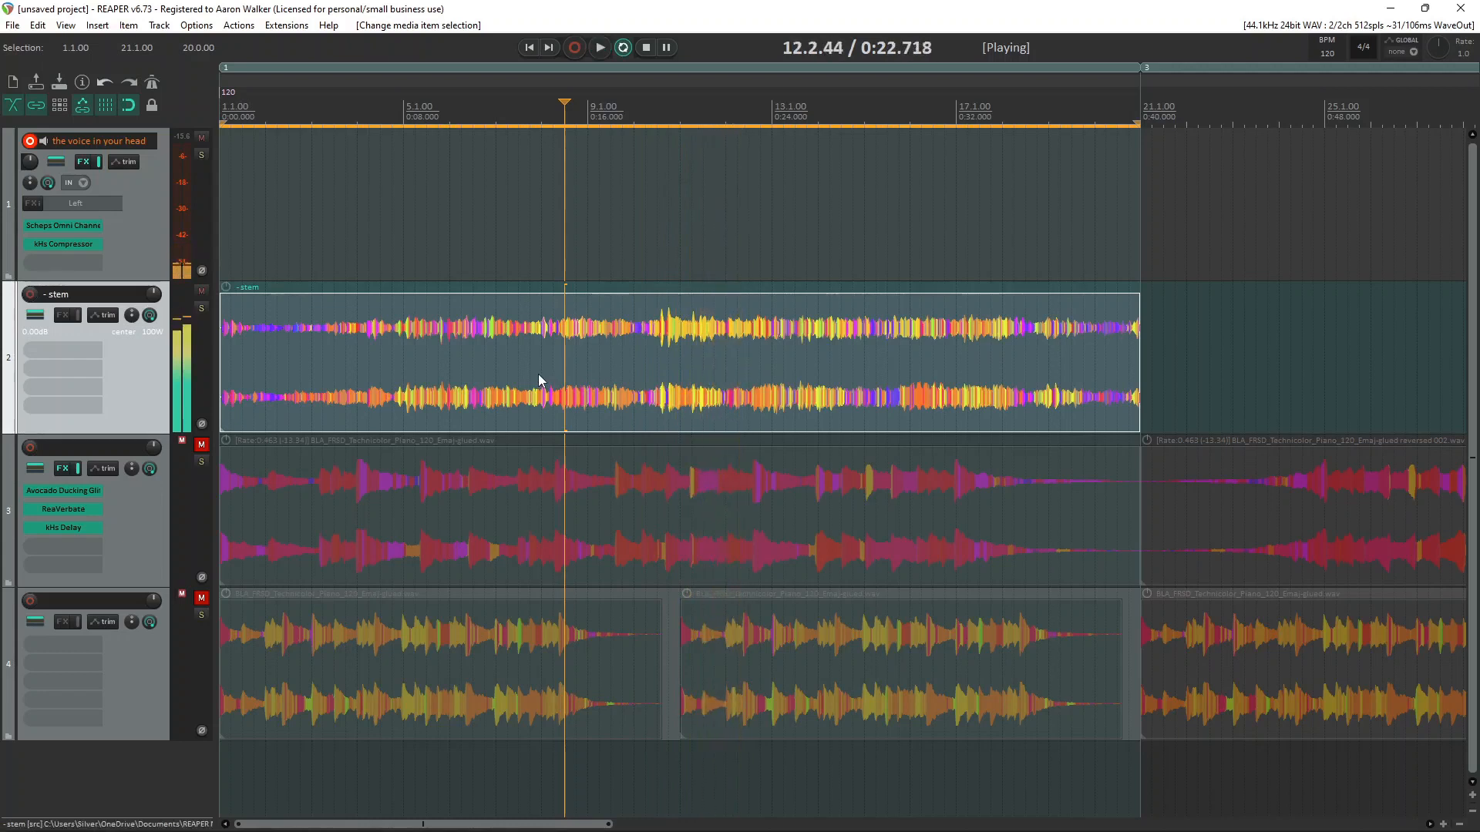
Step: Add a reversed copy of the rendered stem directly after the original on track 2
click(533, 372)
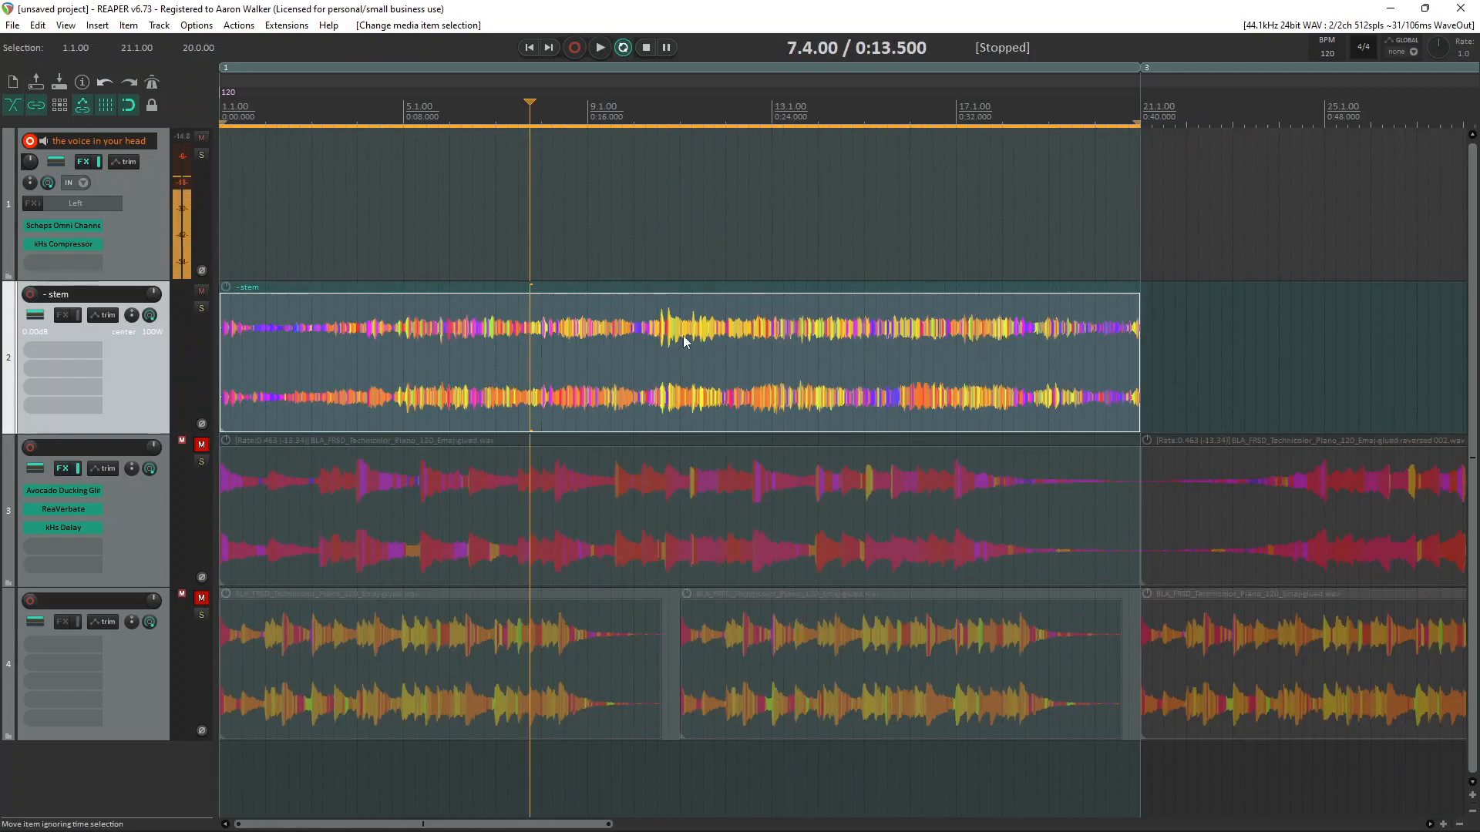
key(ctrl+d)
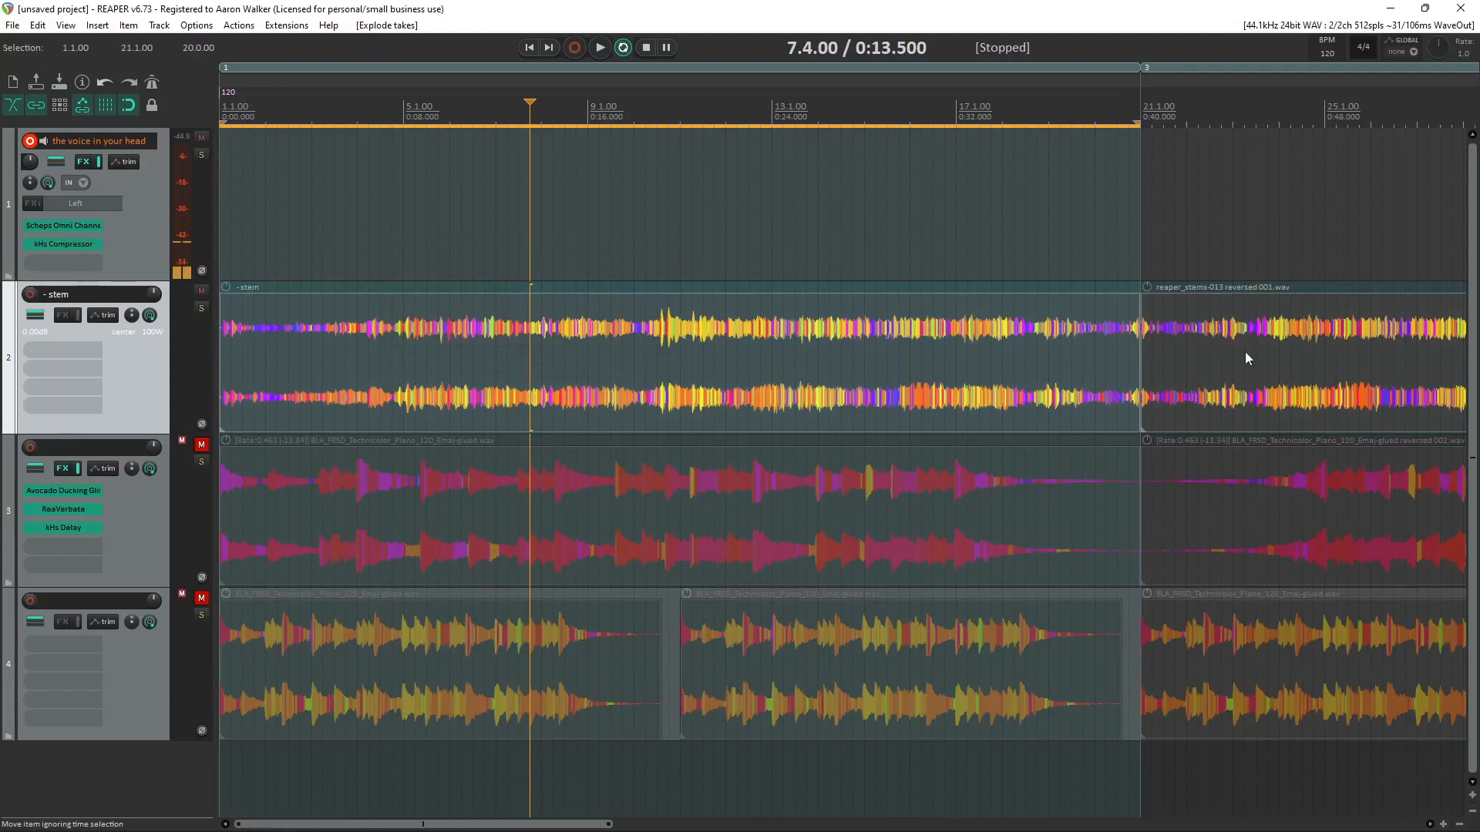
scroll(1245, 351, down, 3)
Step: Select the stem and its reversed copy and split both items at the grid
drag(1070, 349, 594, 373)
scroll(593, 373, up, 3)
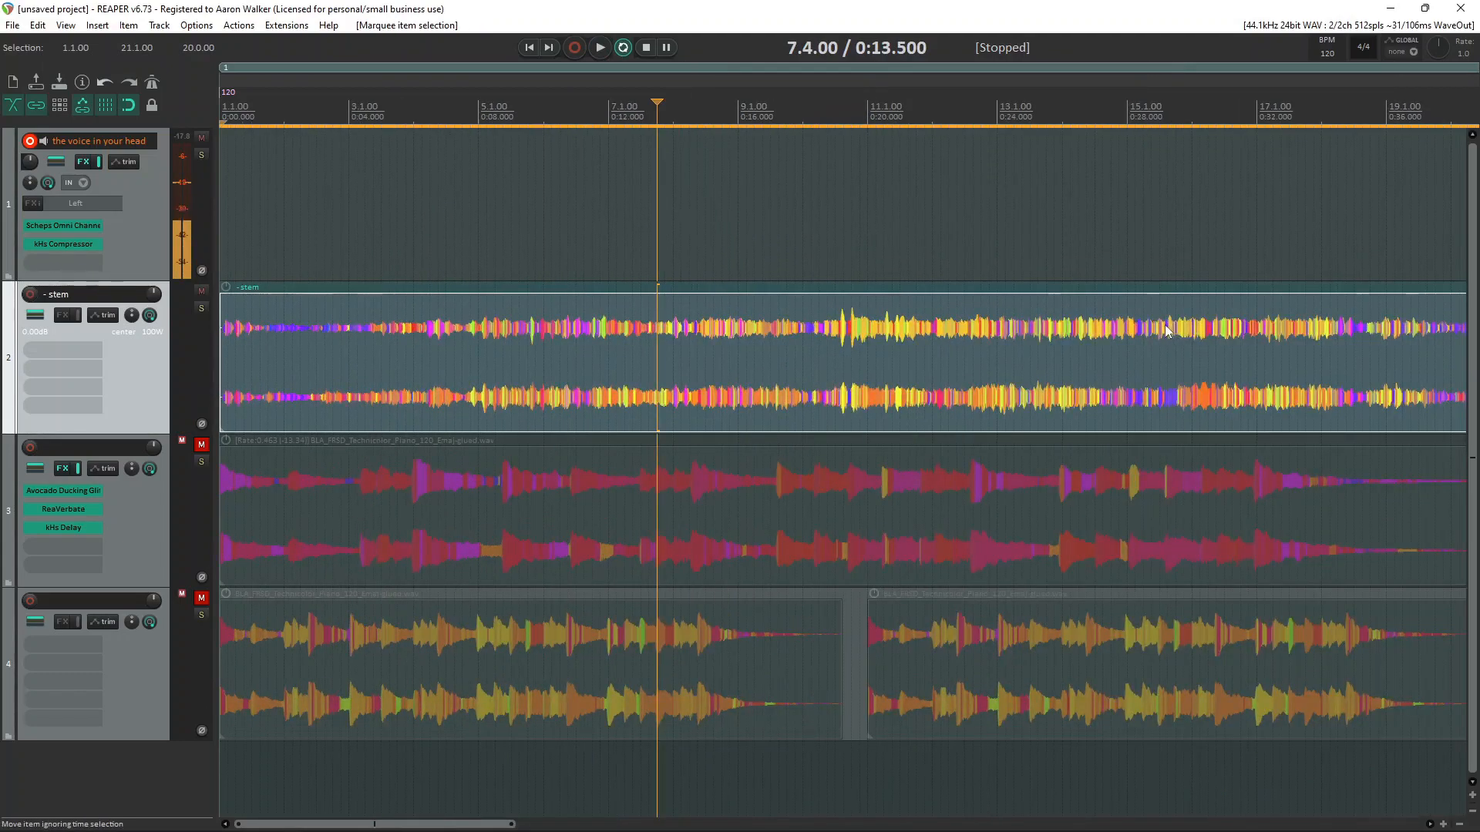
key(shift+s)
scroll(1097, 316, up, 6)
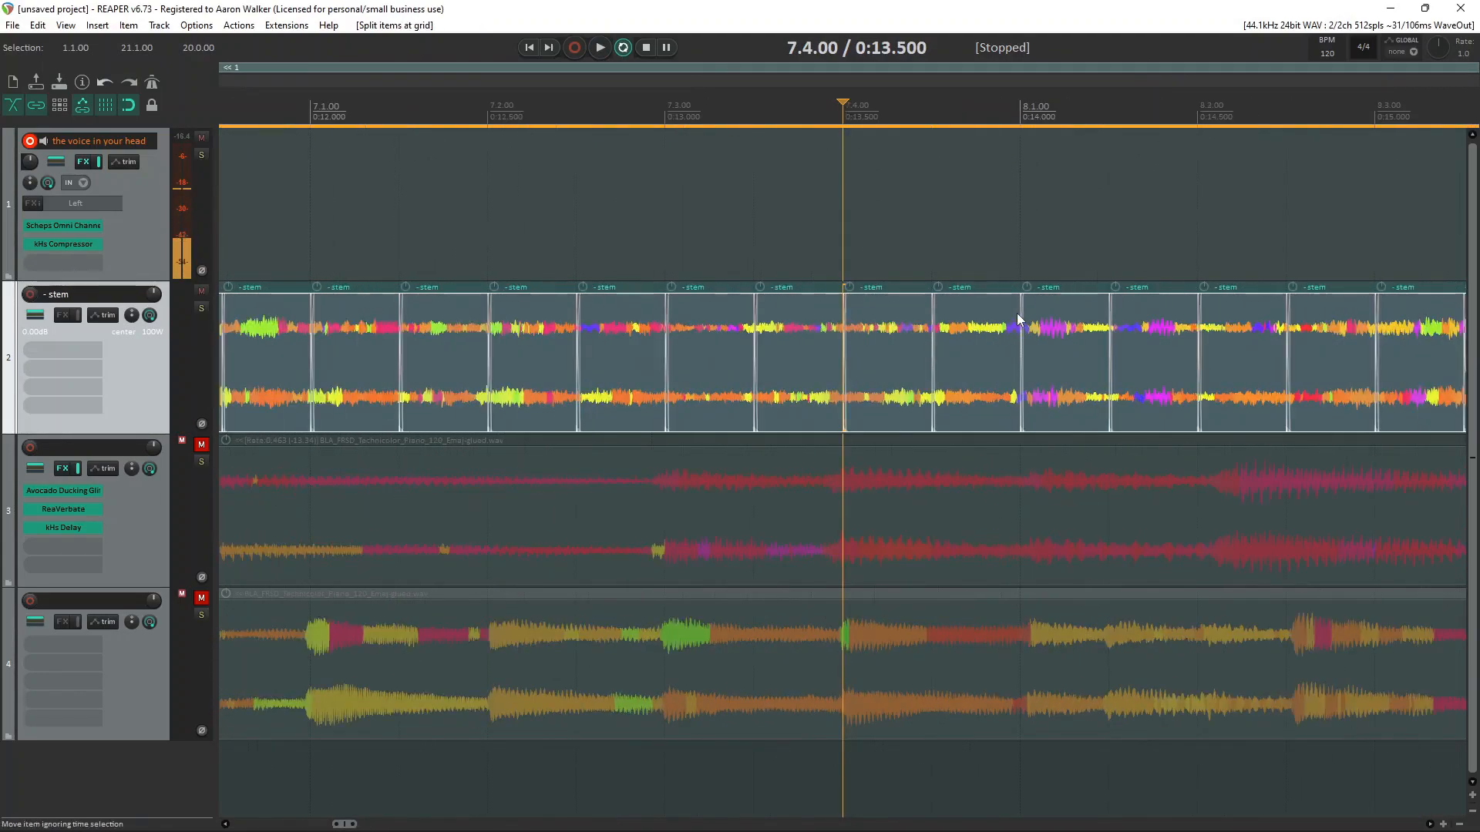
scroll(1053, 312, down, 6)
Step: Reorder the stem slices randomly twice, widen the crossfades between all slices, and listen from 7.4.00
key(shift+r)
scroll(1050, 312, down, 4)
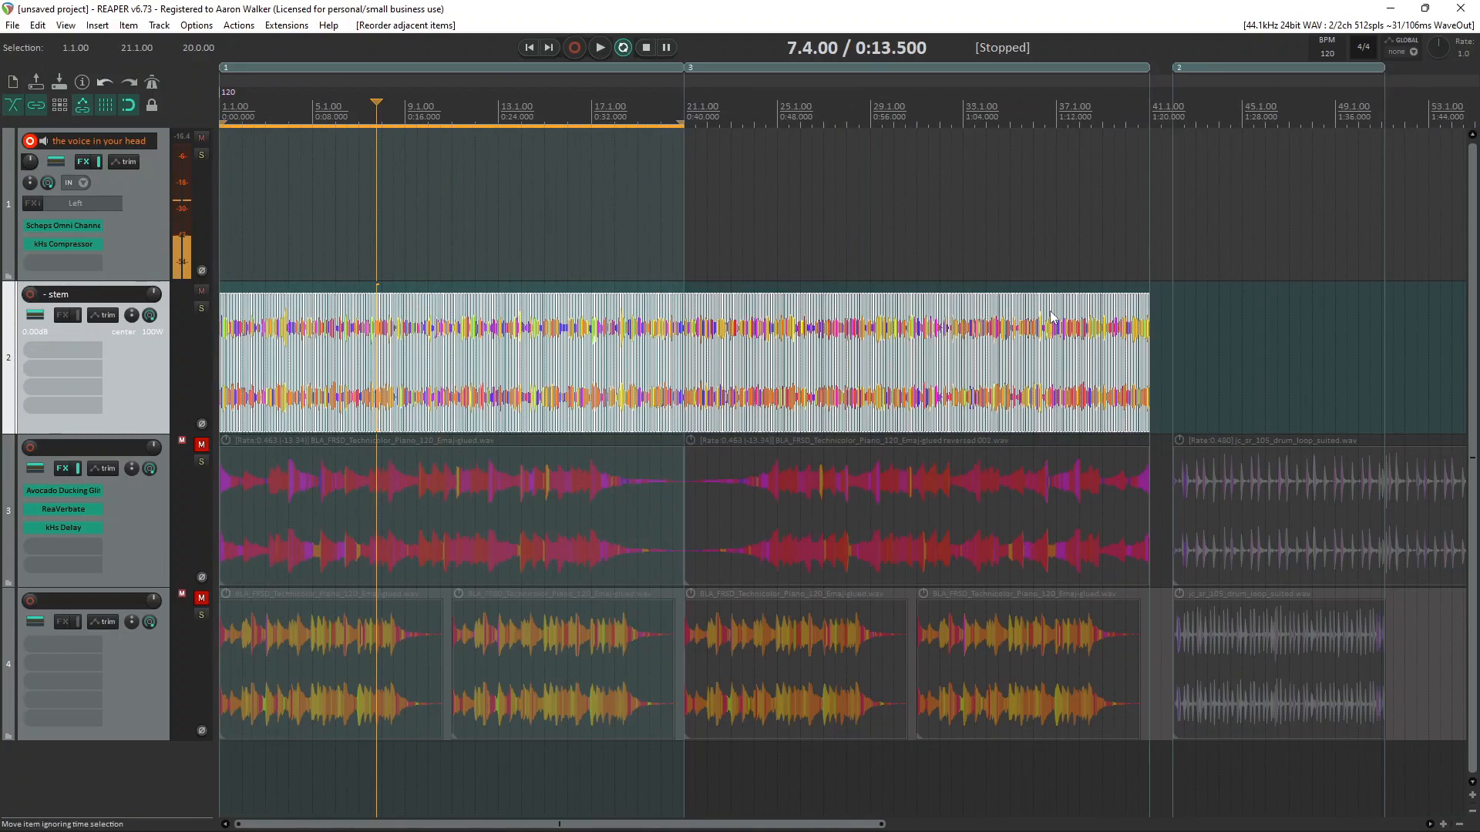
key(shift+r)
scroll(276, 413, up, 8)
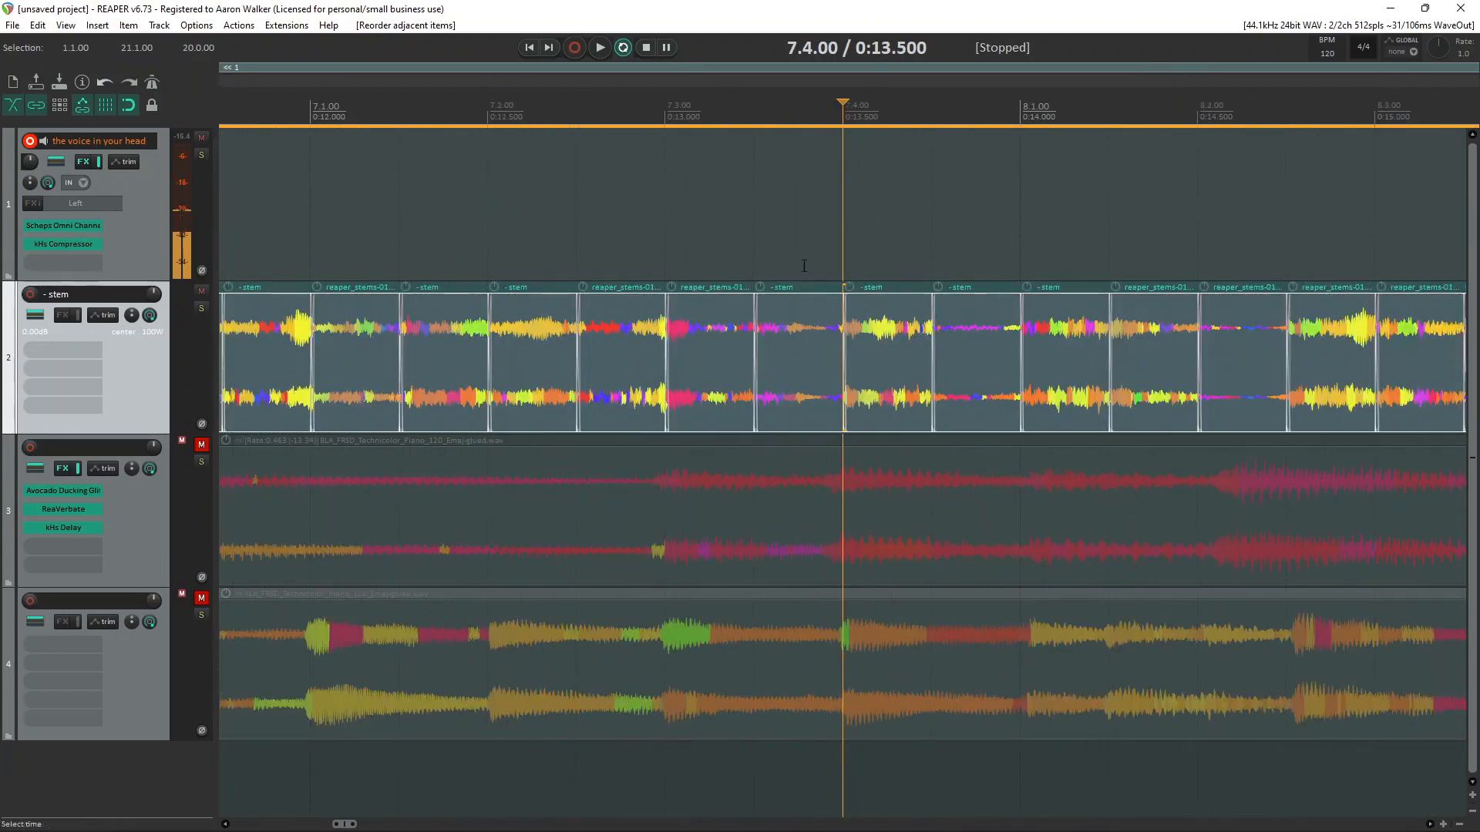
drag(933, 297, 881, 296)
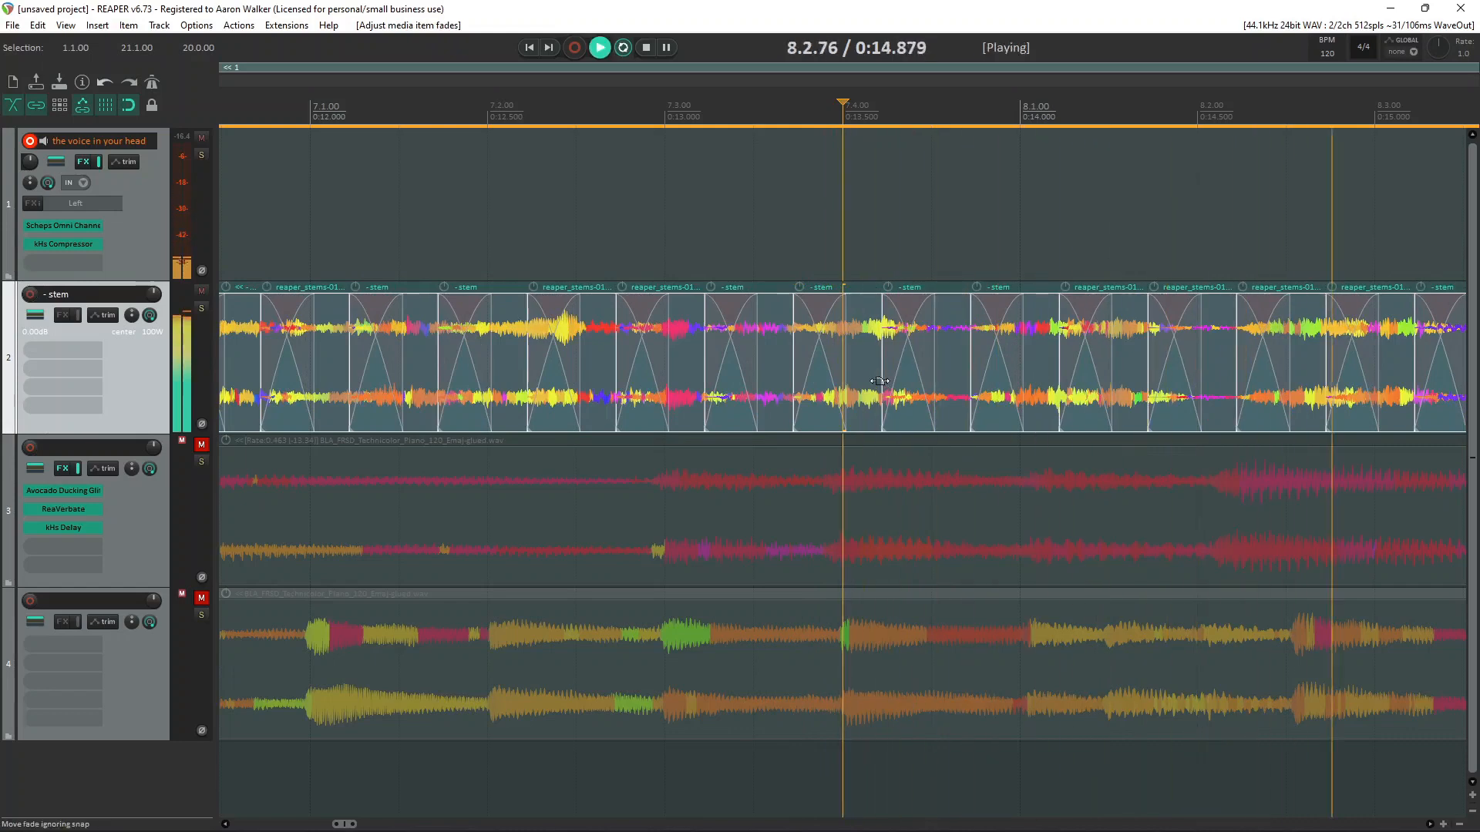
scroll(877, 381, down, 4)
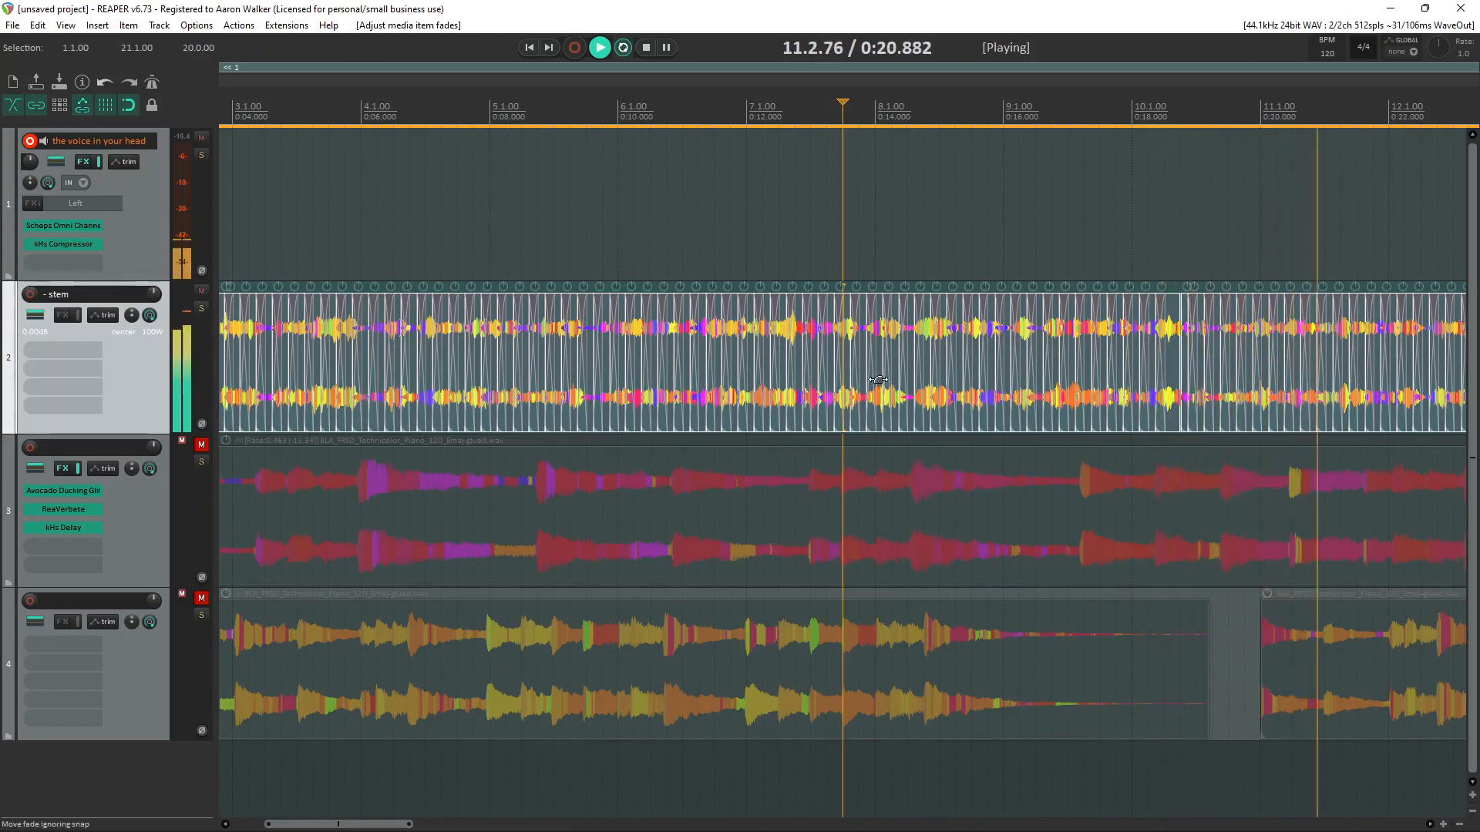
Step: Split the crossfaded slices into smaller pieces, reorder them randomly, listen to the result and stop playback
key(alt+s)
key(alt+r)
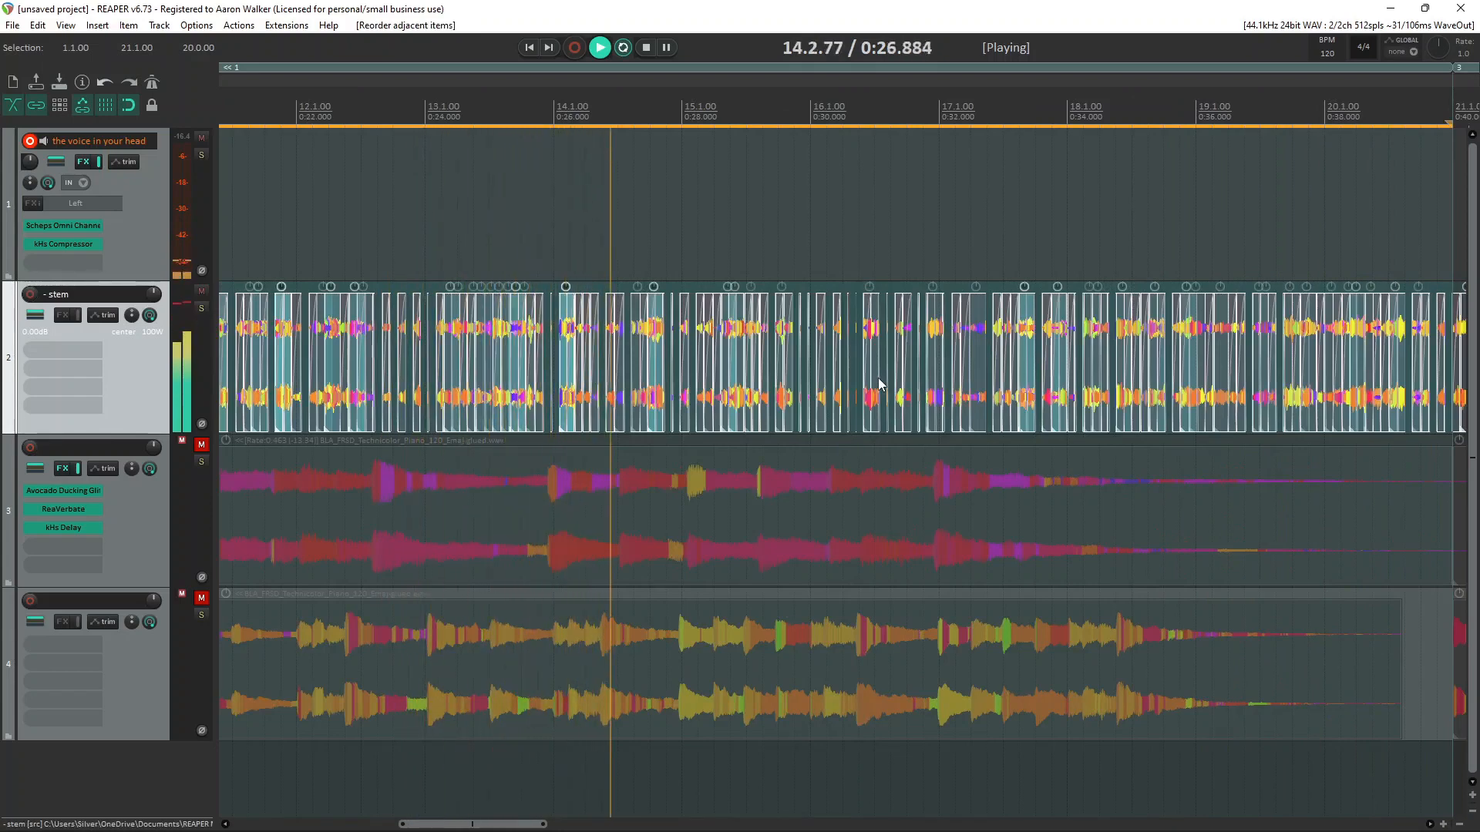
scroll(877, 377, down, 3)
scroll(877, 378, up, 3)
scroll(877, 379, down, 3)
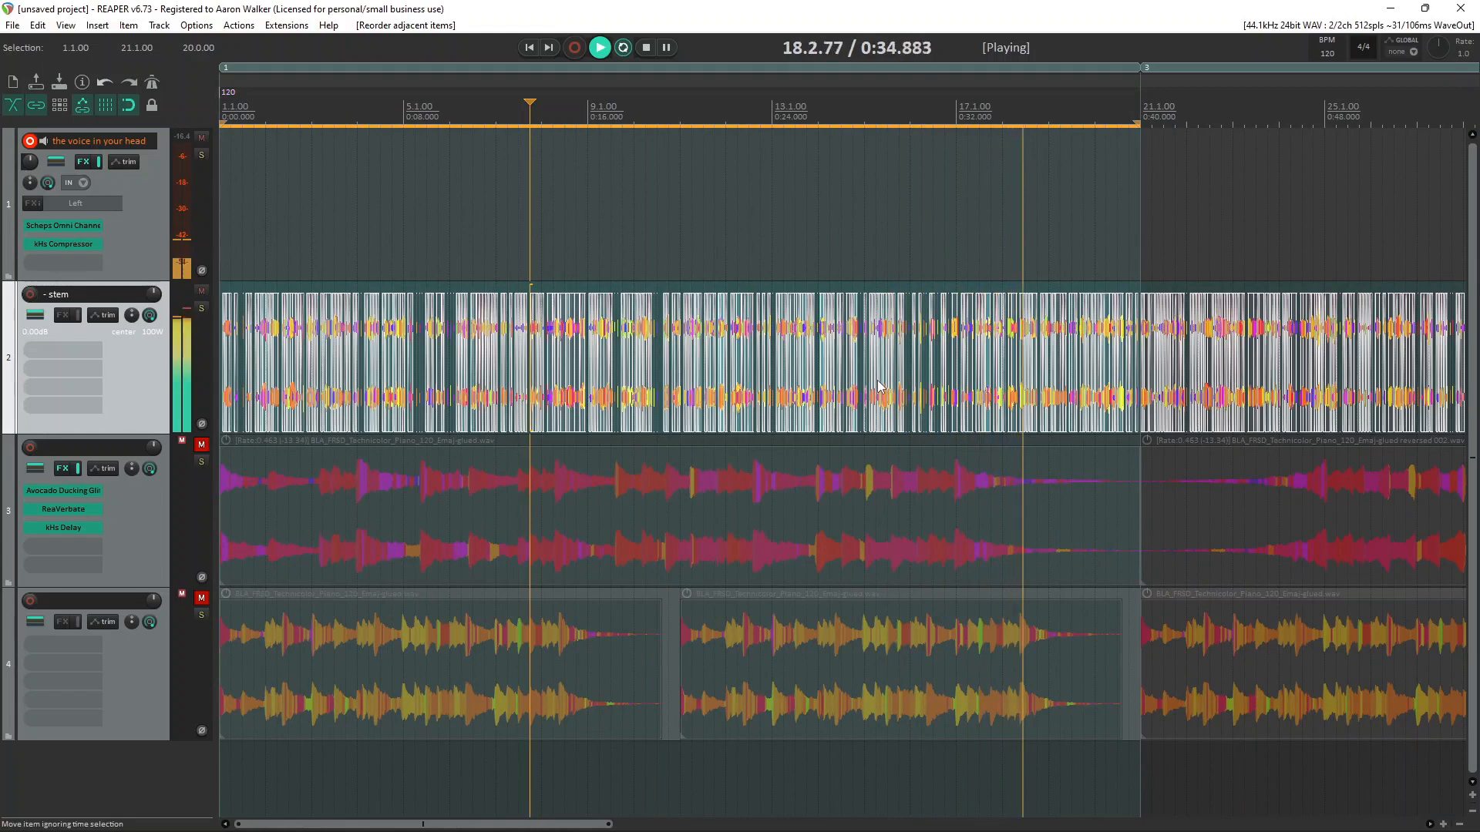
key(space)
Step: Glue the shuffled pieces within 1.1.00–21.1.00 on the stem track into a single item
scroll(877, 381, down, 3)
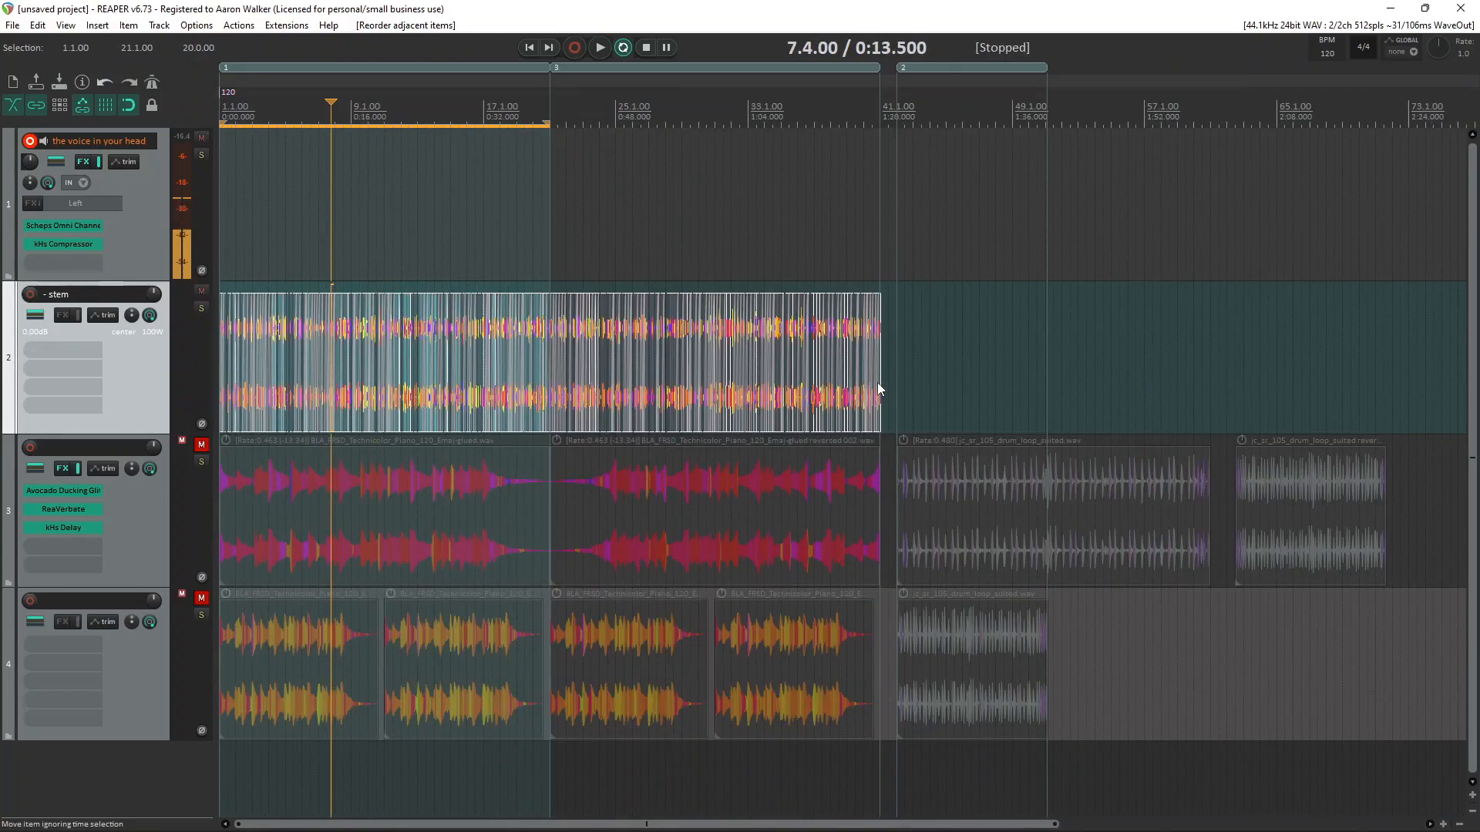
scroll(877, 382, up, 5)
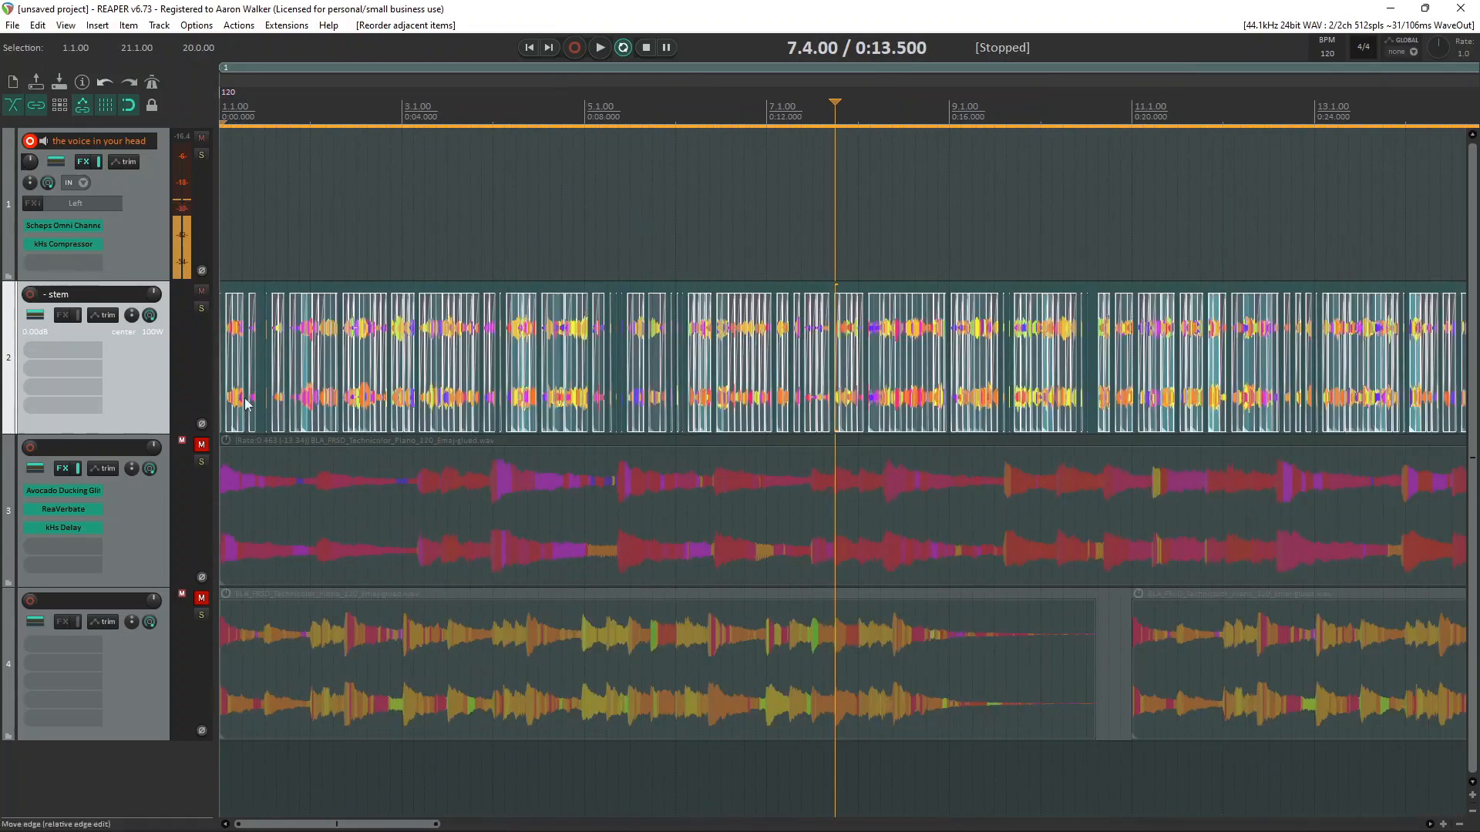
scroll(875, 400, up, 5)
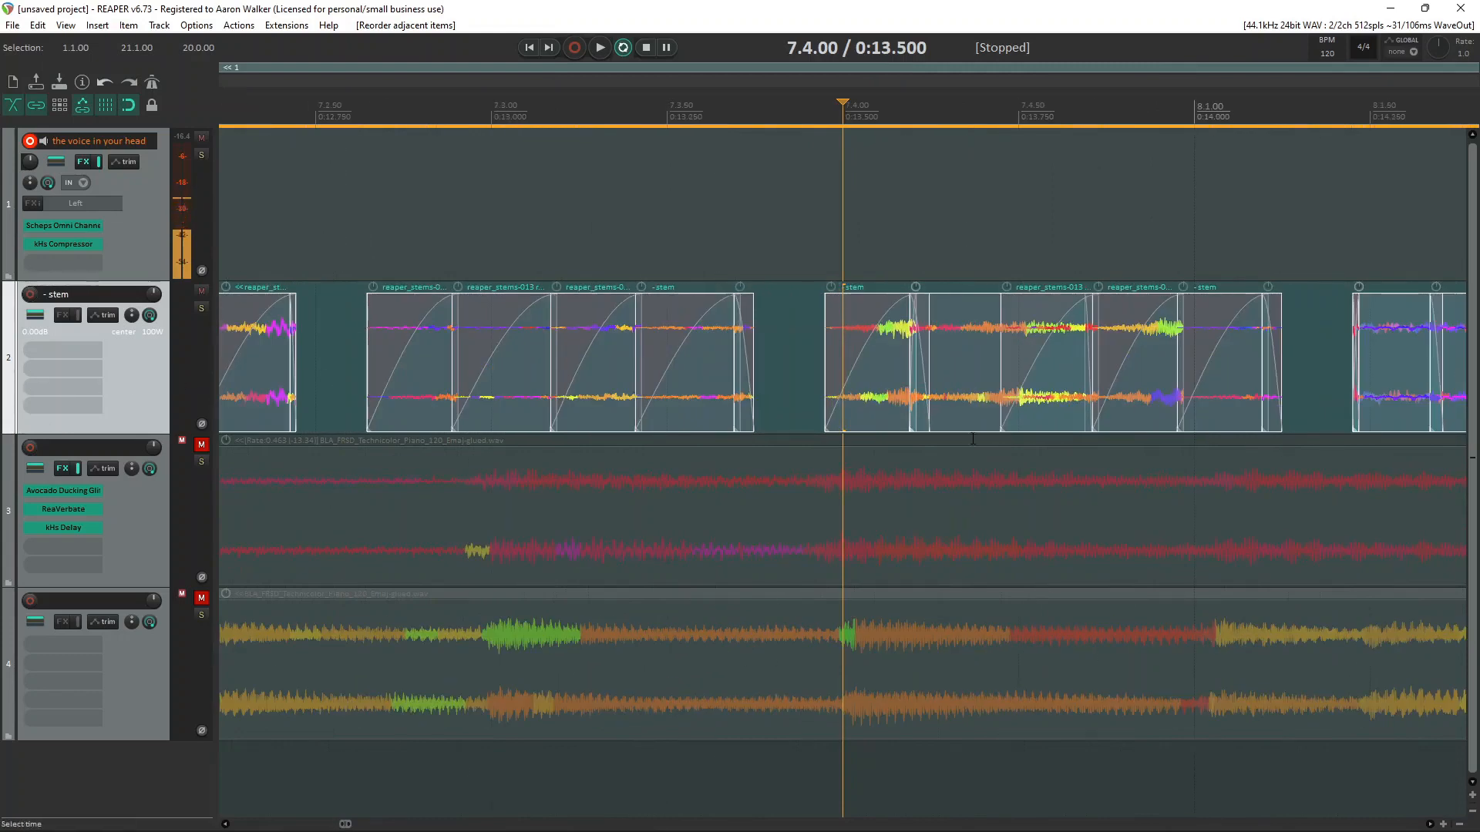
scroll(972, 440, down, 10)
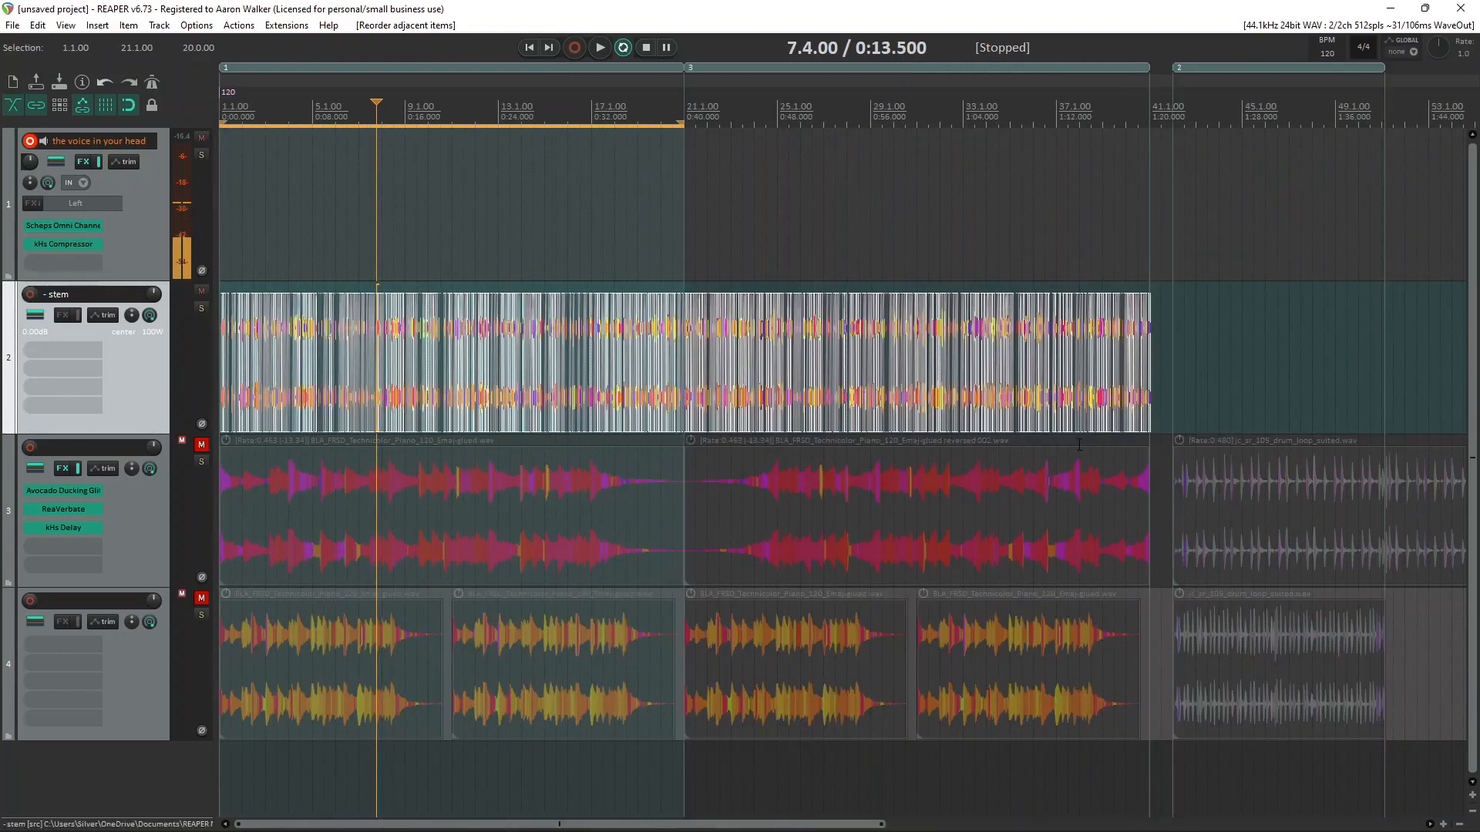
scroll(983, 414, up, 5)
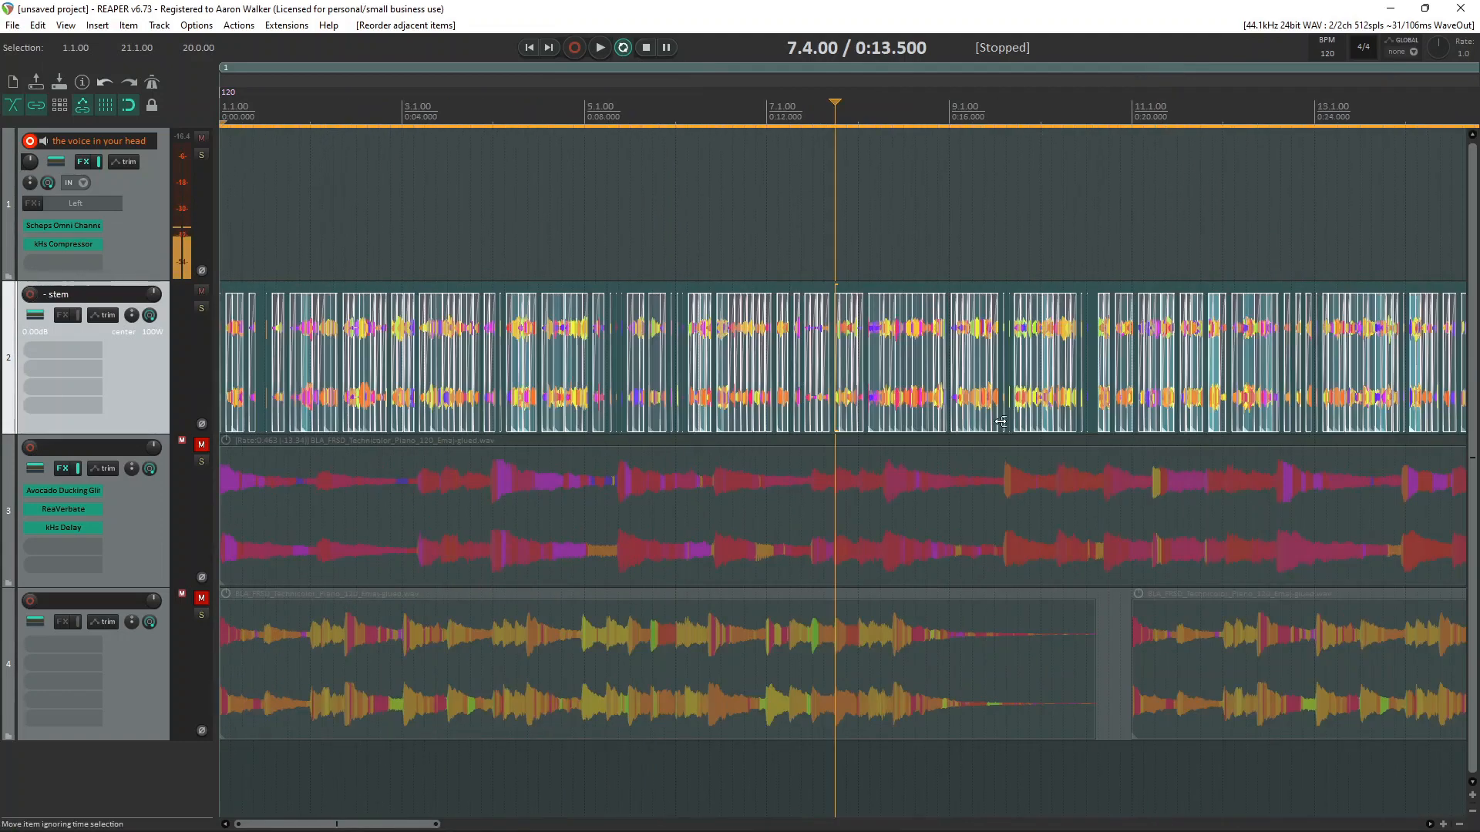
scroll(851, 376, down, 3)
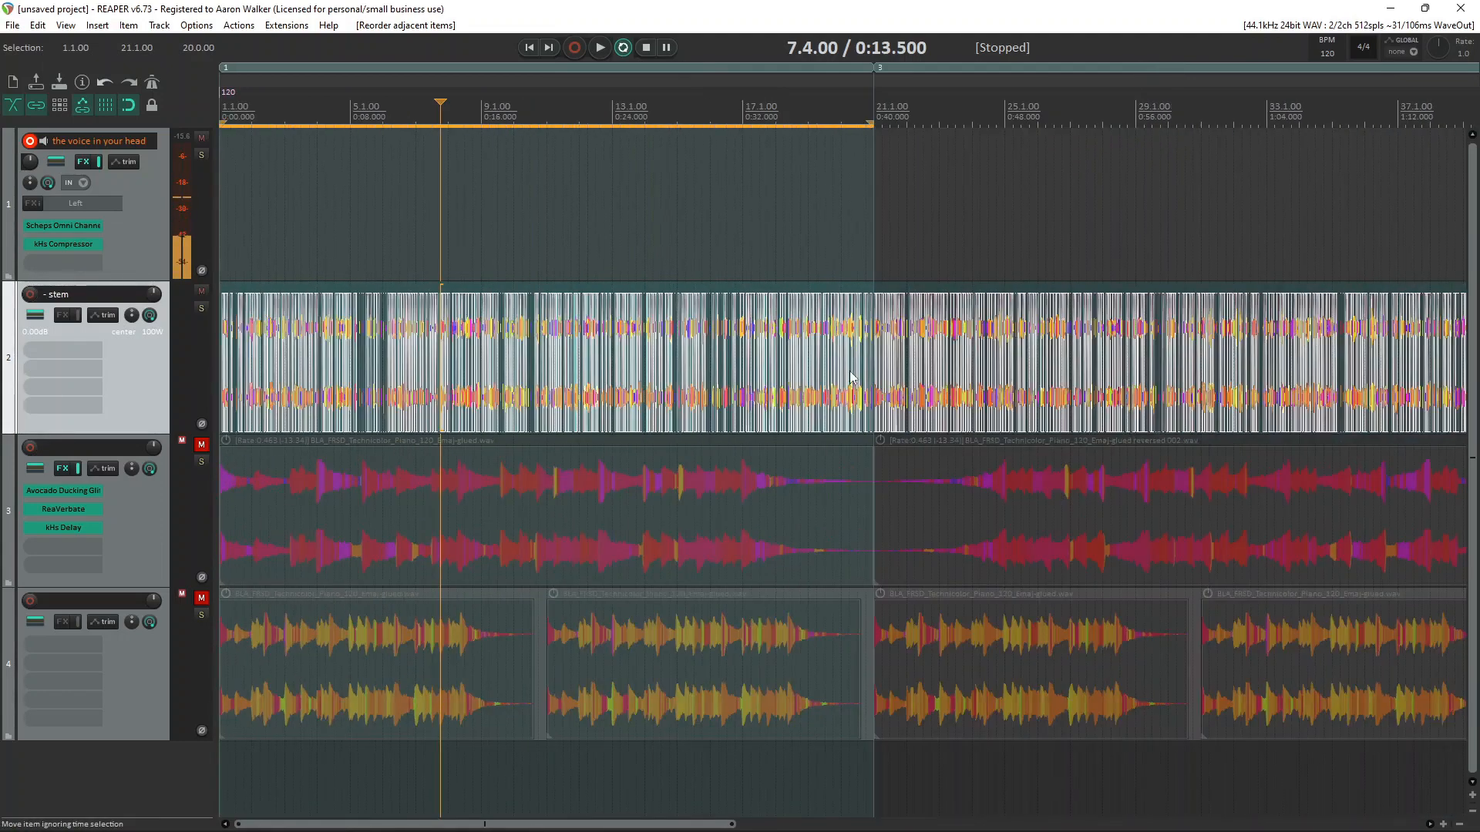
drag(808, 362, 29, 363)
scroll(407, 337, up, 4)
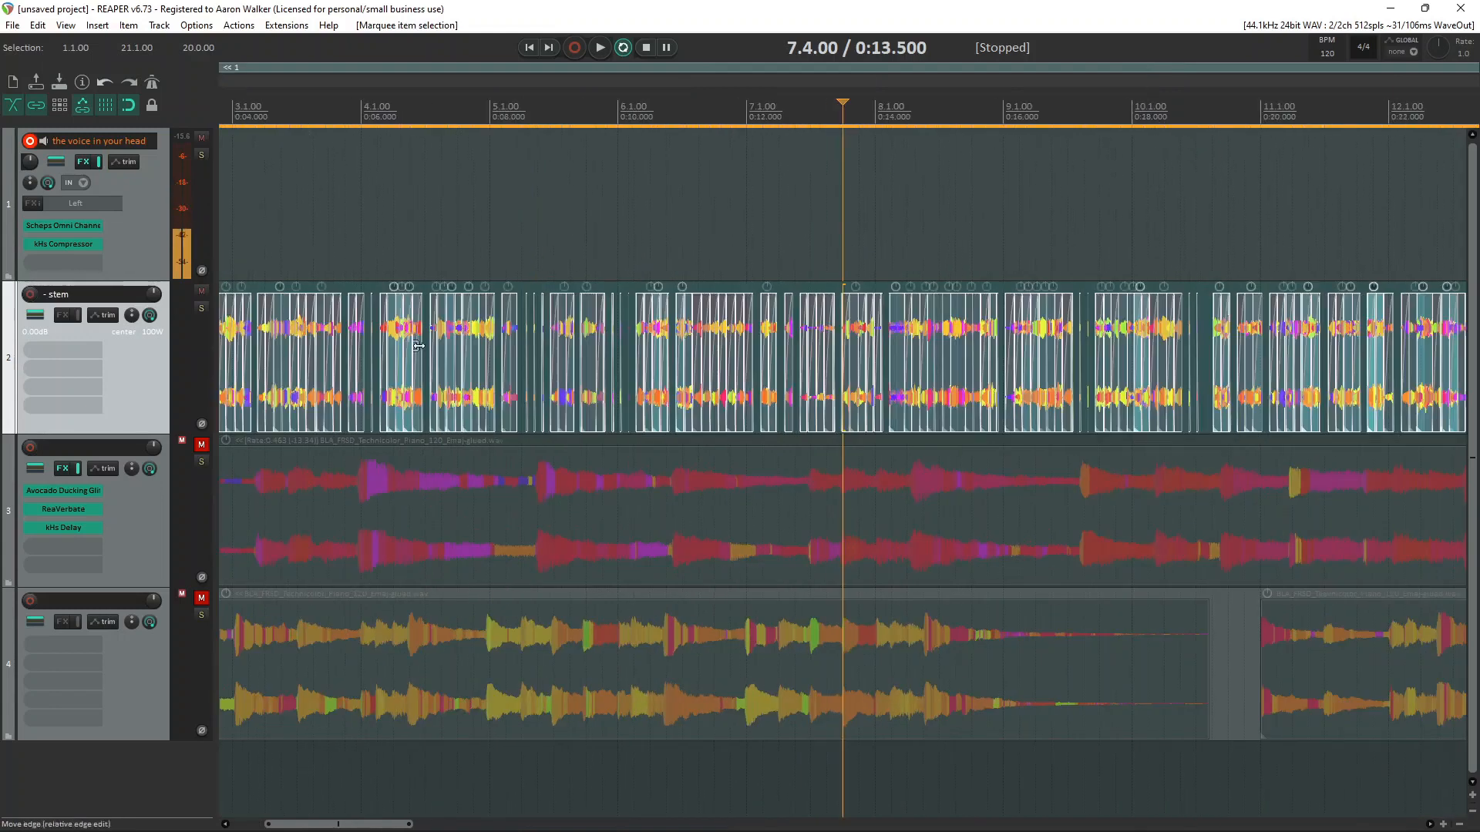
key(ctrl+shift+g)
click(514, 359)
scroll(514, 360, up, 2)
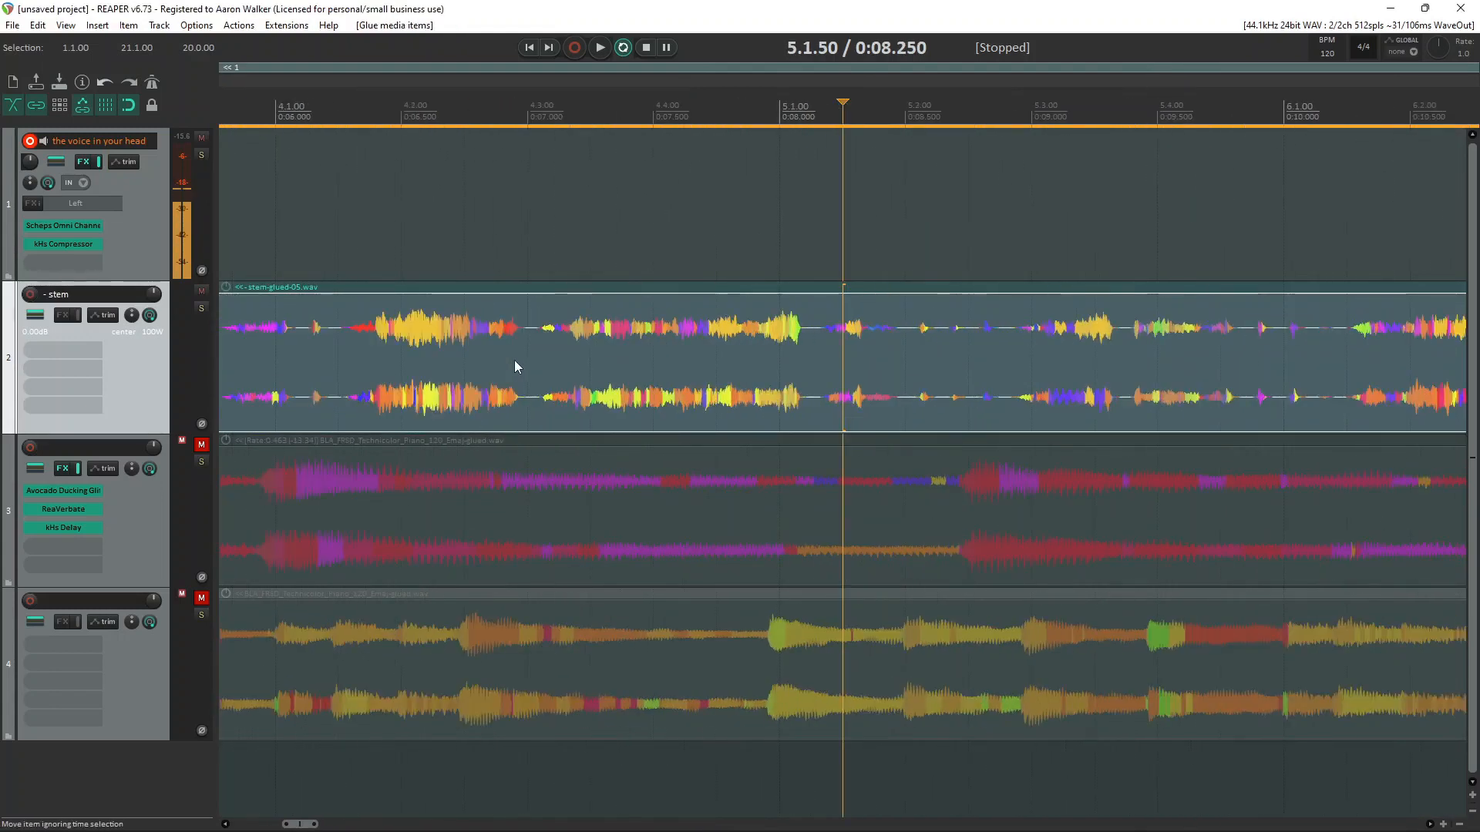
Step: Delete the remaining unglued pieces after 21.1.00 on the stem track
scroll(747, 360, down, 2)
scroll(748, 361, down, 7)
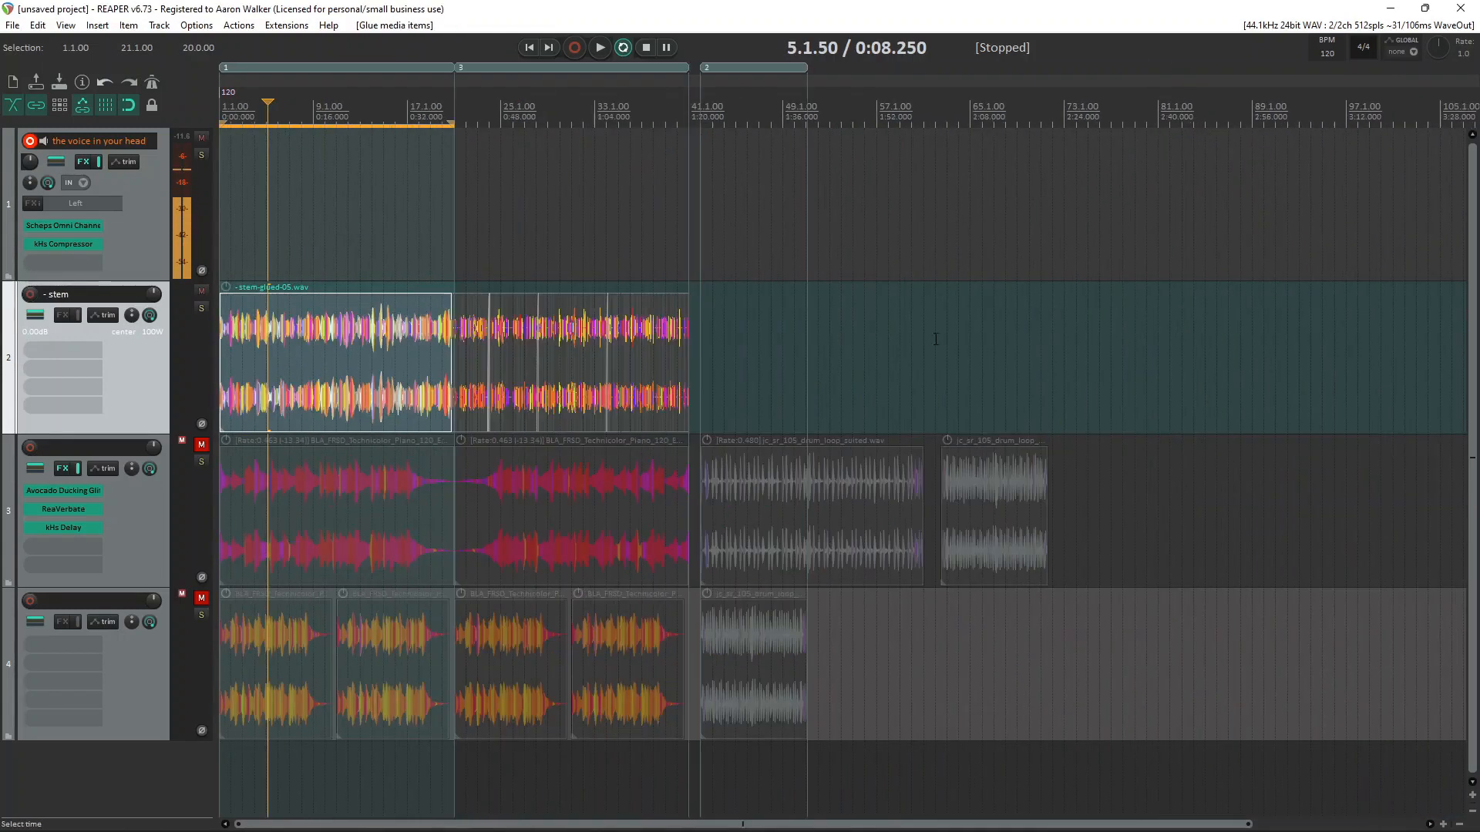
drag(478, 356, 451, 341)
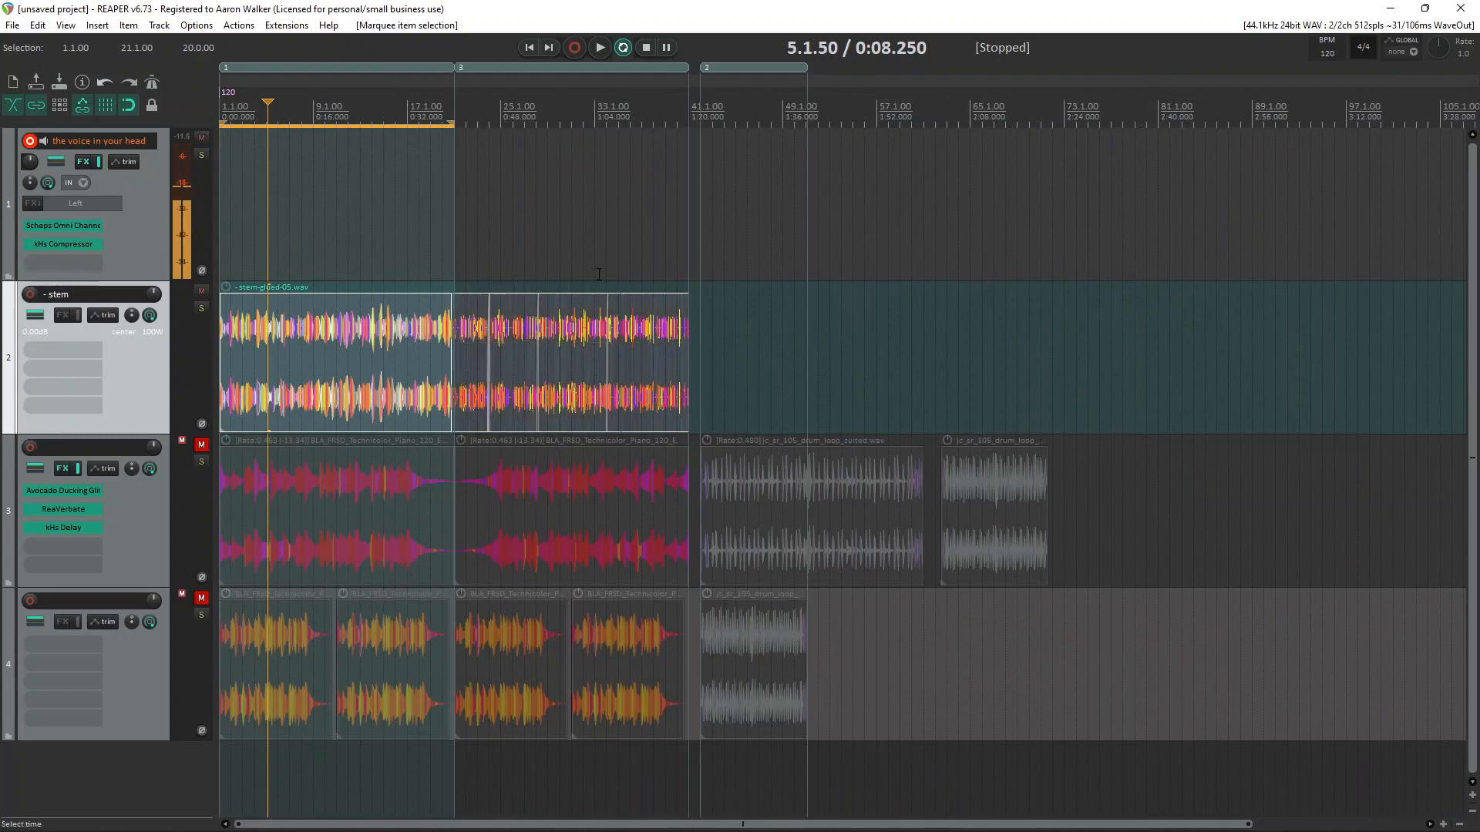
key(Delete)
scroll(572, 301, up, 2)
scroll(572, 301, up, 3)
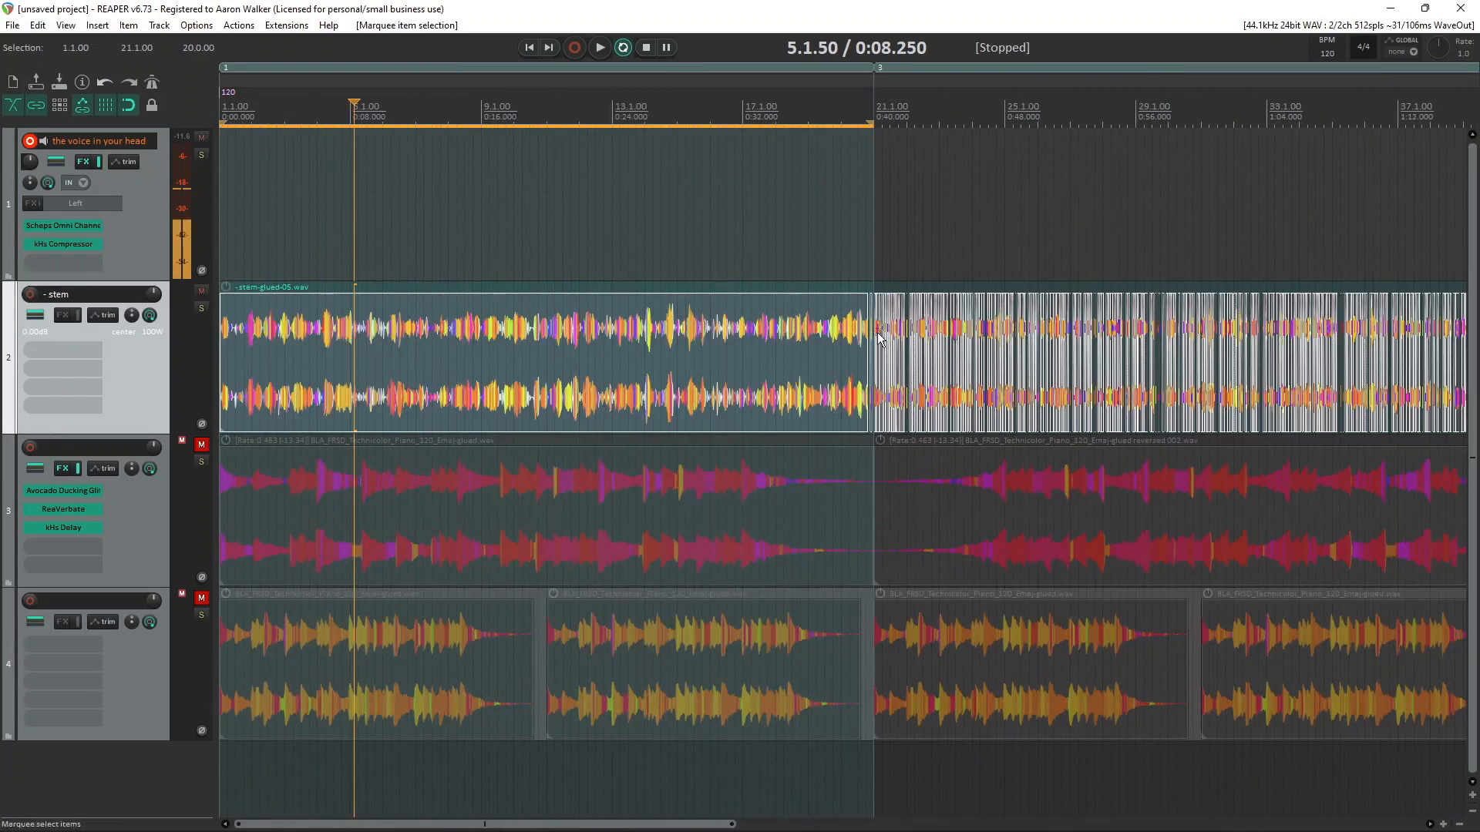
scroll(879, 336, right, 5)
key(Delete)
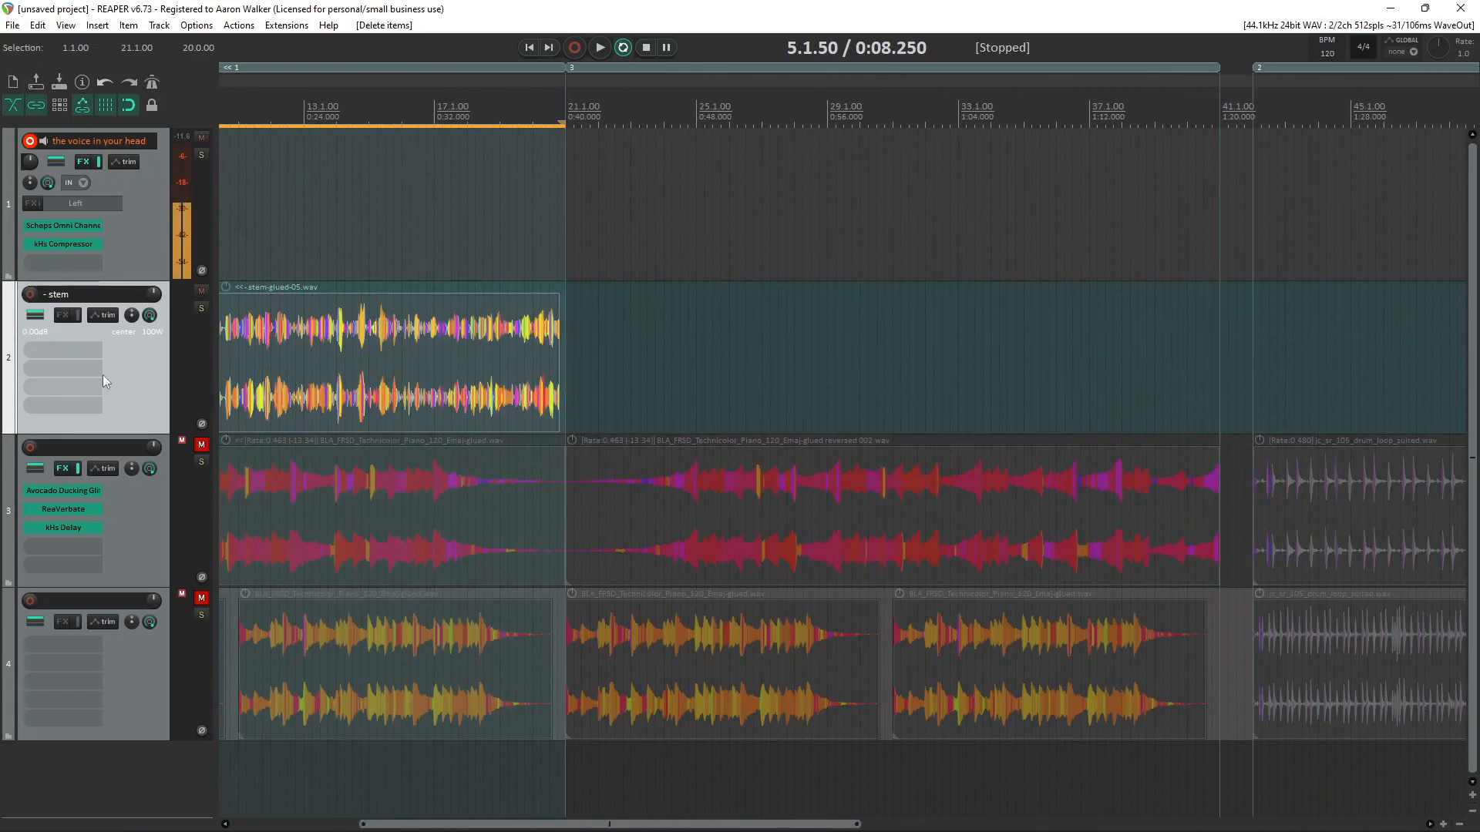
Step: Time-stretch the glued stem item to a playback rate of 0.294 by extending its end
click(331, 337)
scroll(628, 345, down, 2)
drag(542, 342, 1334, 324)
Step: Listen to the stretched stem item from two points near its beginning and stop playback
click(294, 357)
key(space)
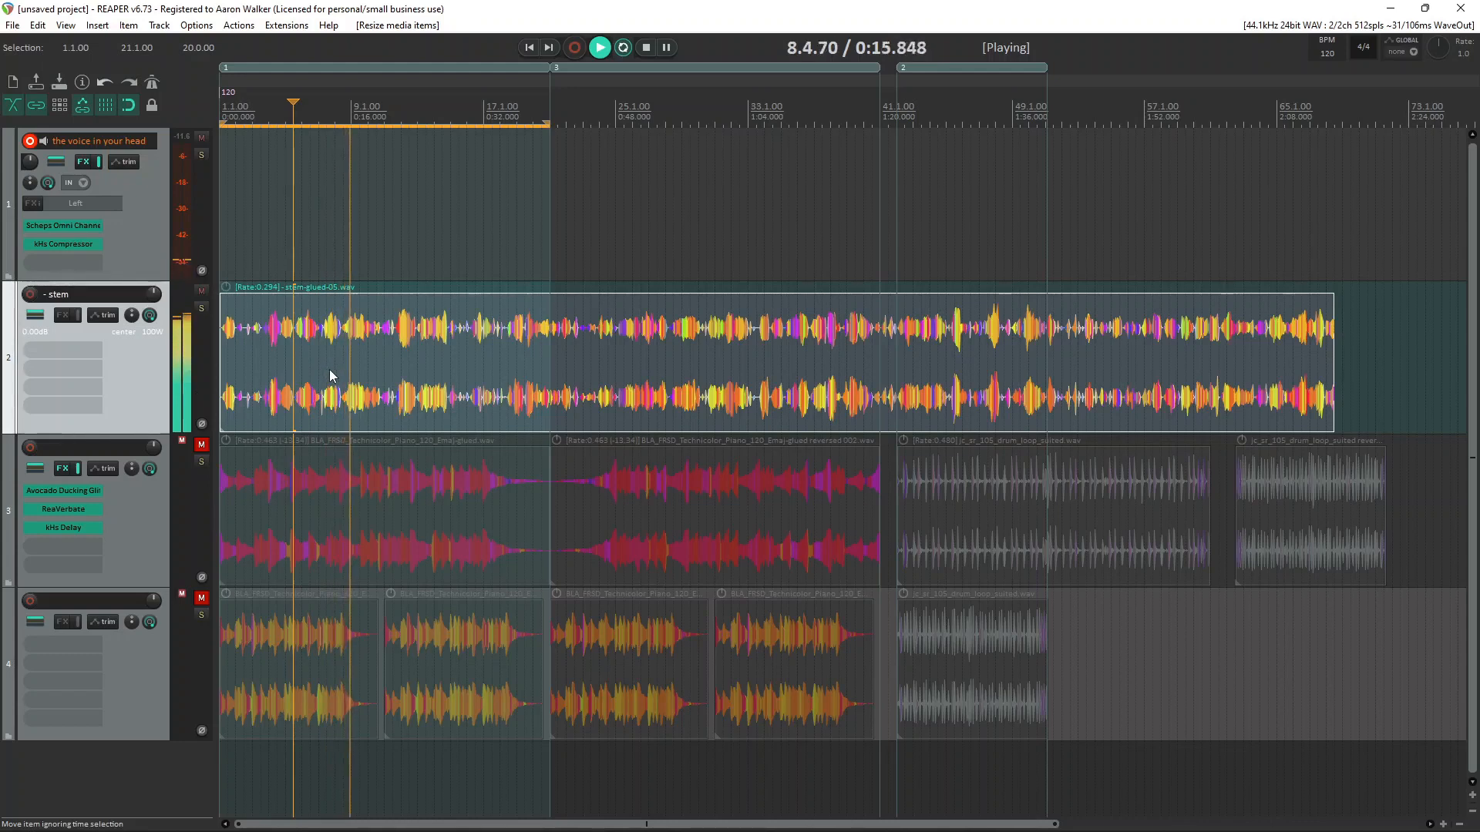
click(329, 368)
scroll(340, 368, up, 5)
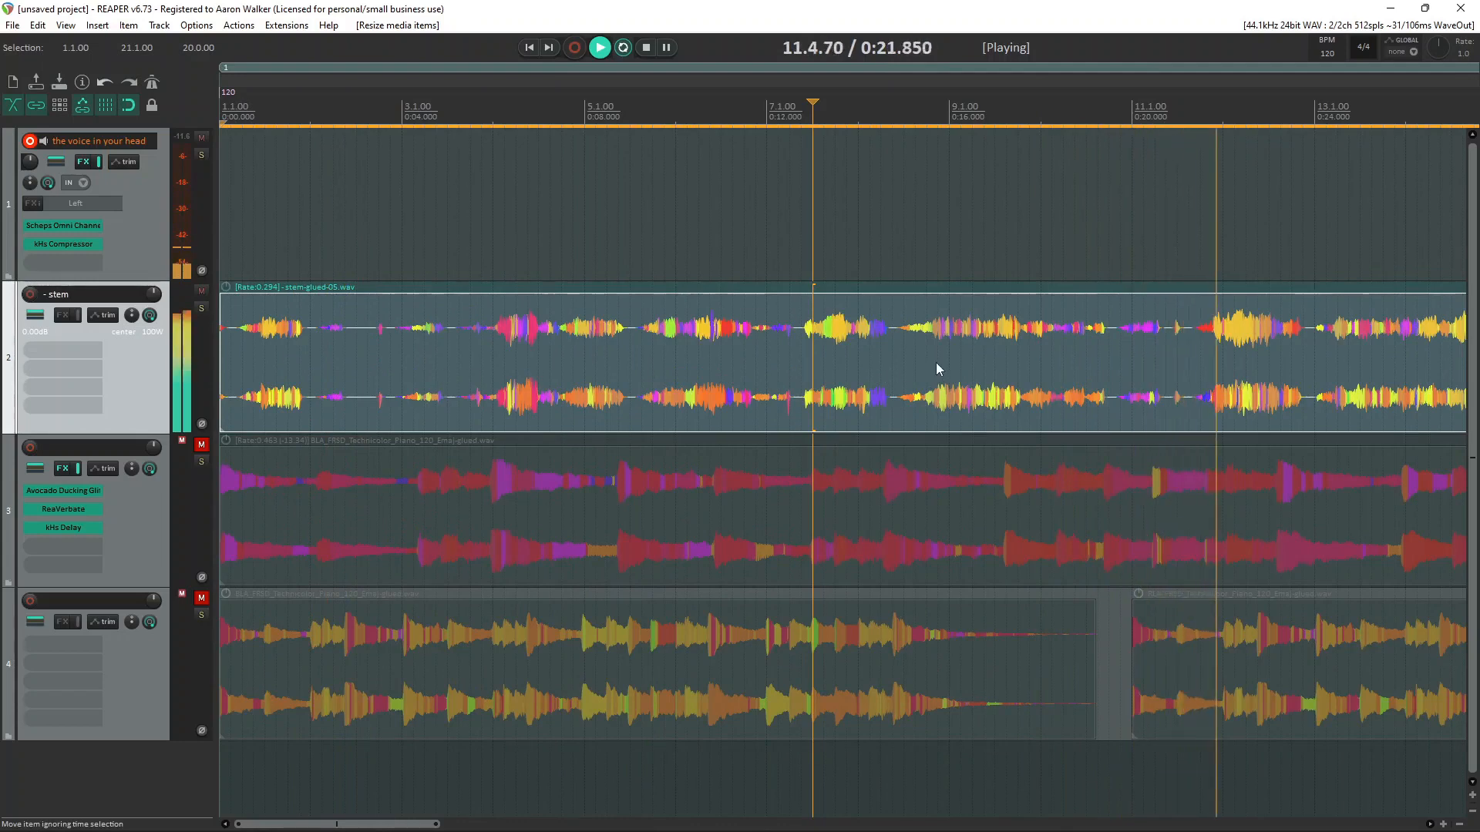
scroll(936, 363, down, 3)
key(space)
Step: Split the stretched stem item at the grid and reorder its slices randomly
click(570, 358)
key(s)
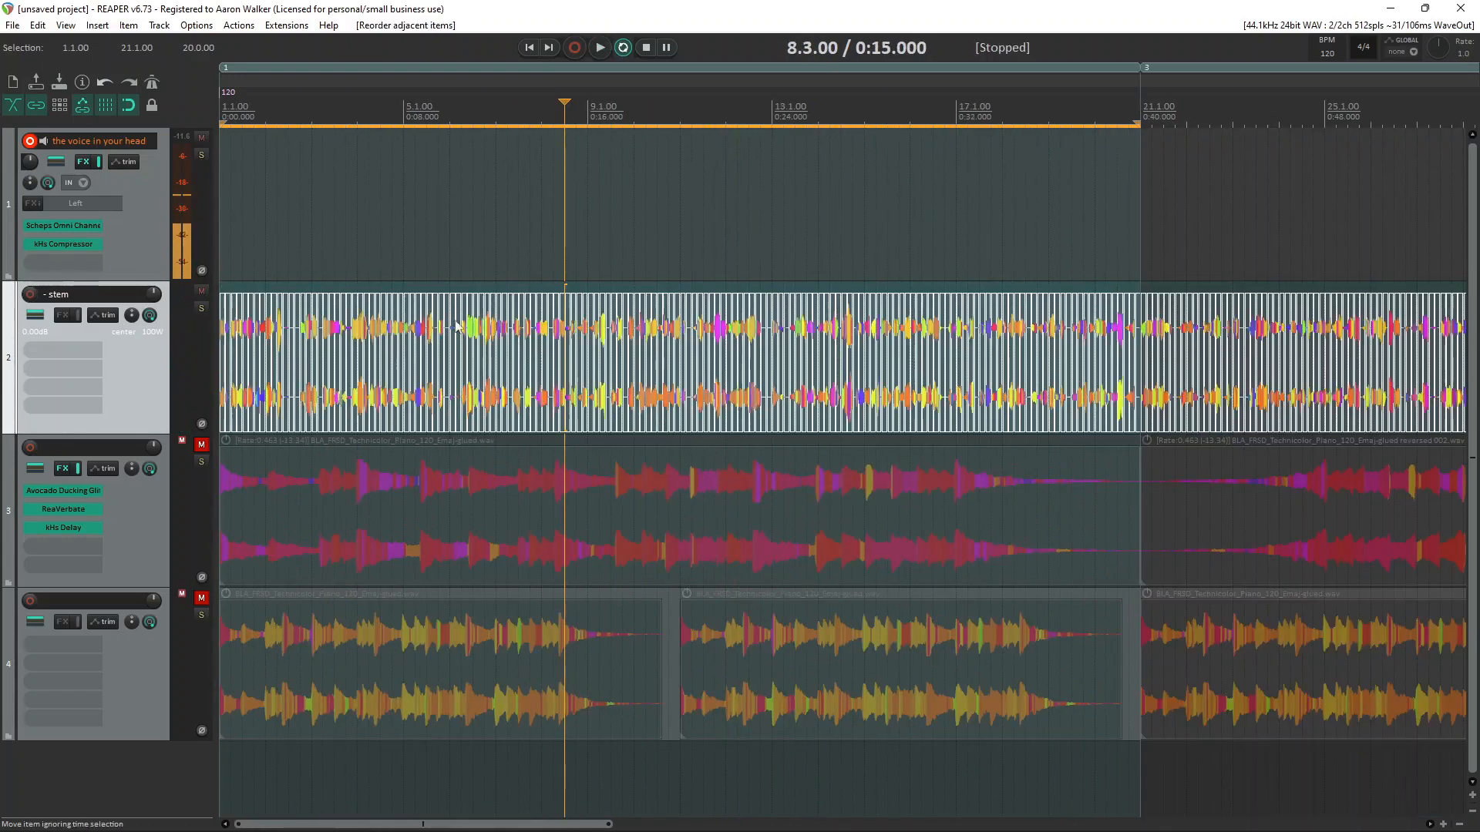
Step: Glue the randomly reordered slices on the stem track into one item
scroll(630, 400, up, 3)
scroll(843, 400, up, 2)
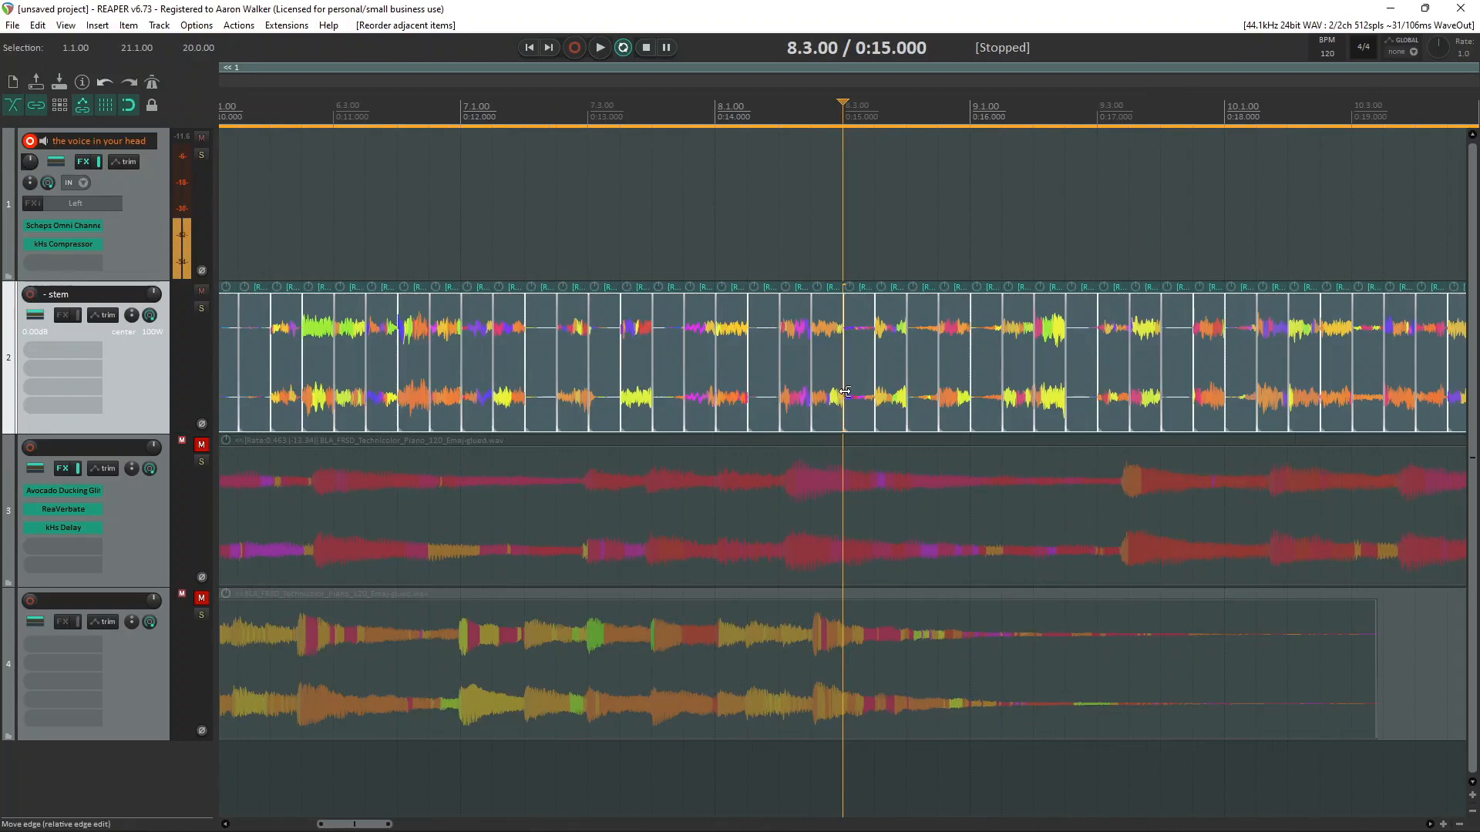
key(ctrl+g)
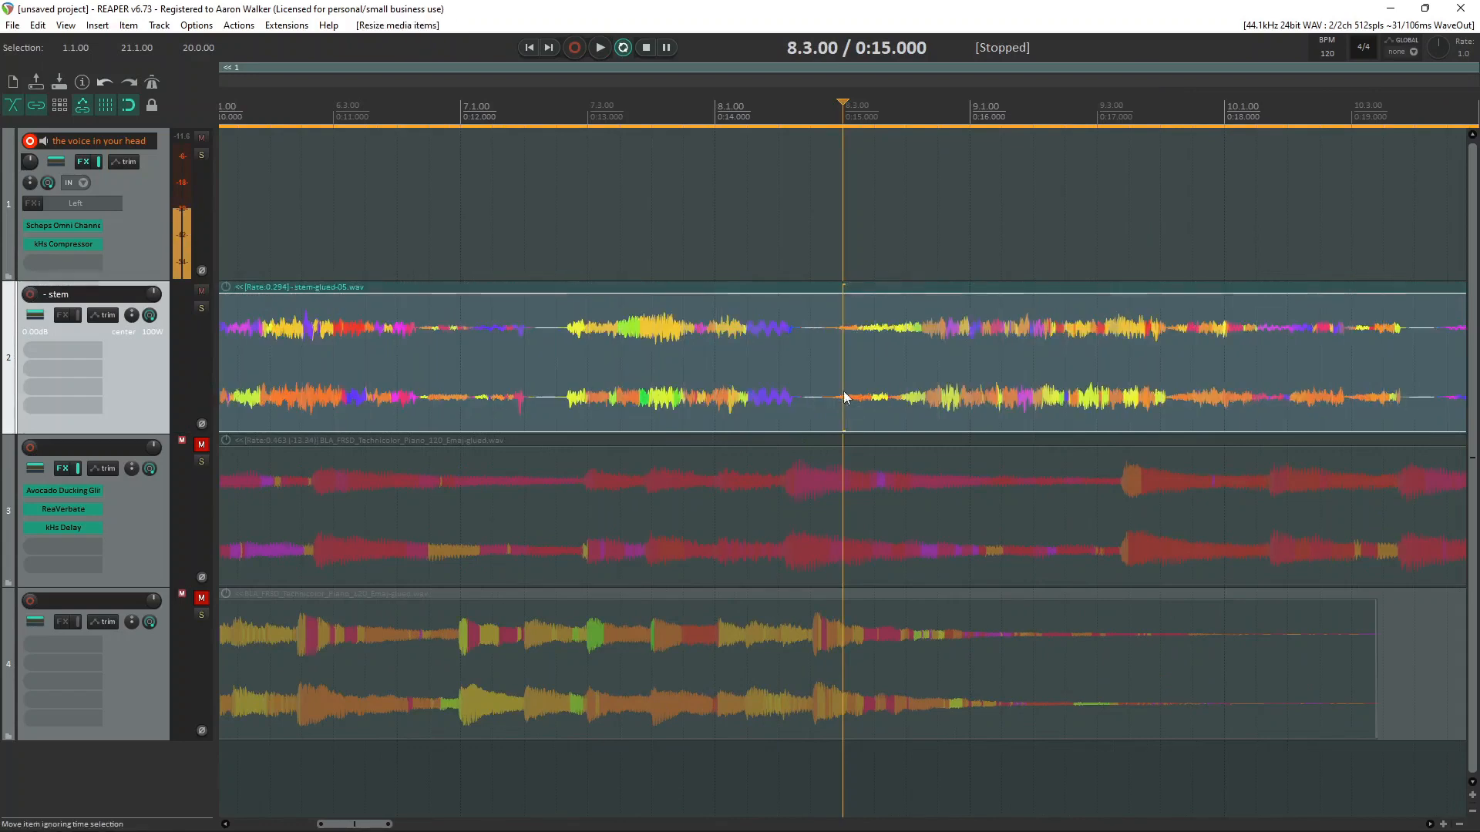
Step: Open the glued stem item's properties and set its take pitch shift/time stretch mode to SoundTouch
double_click(838, 395)
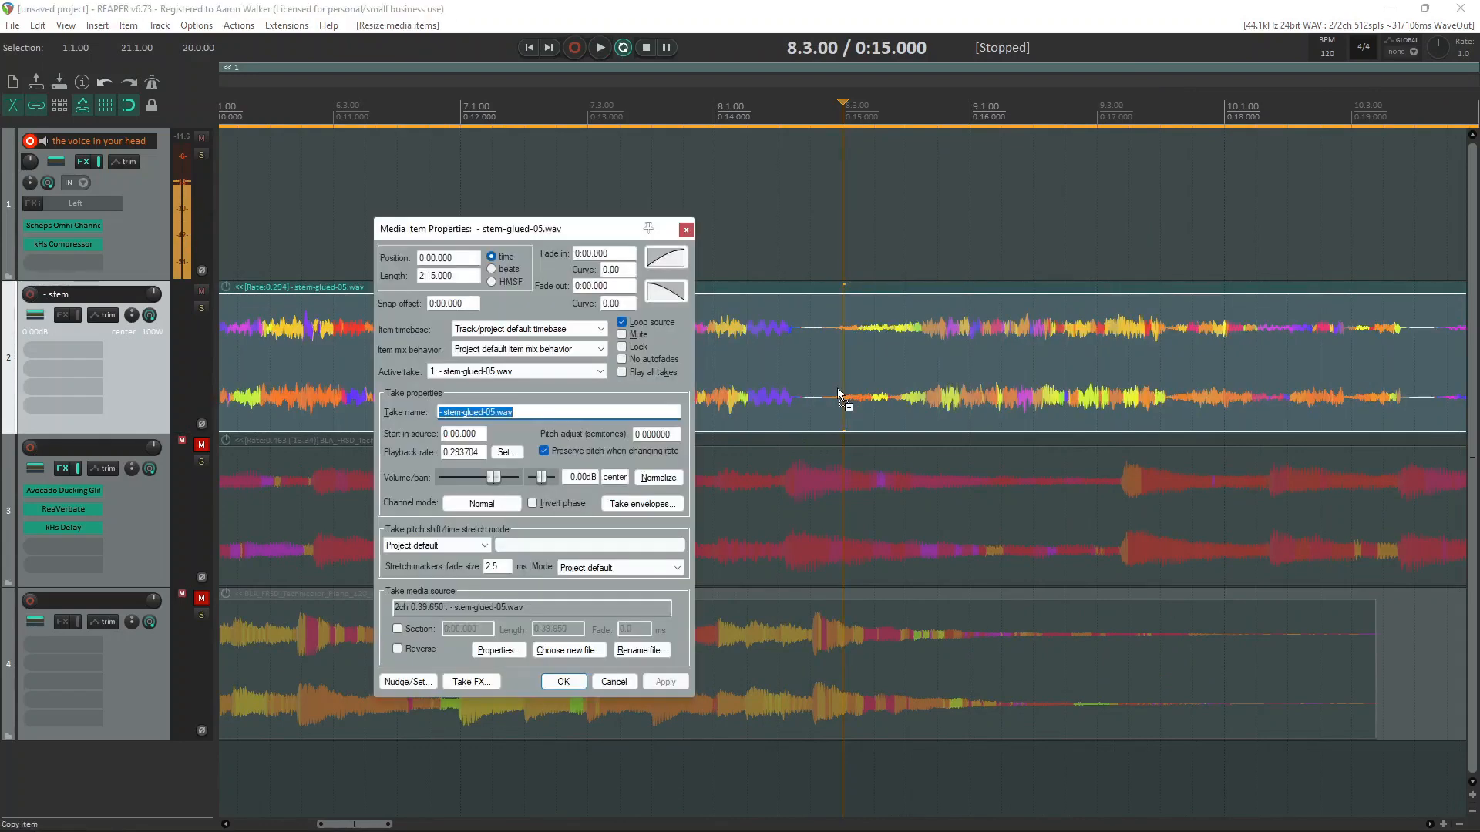
click(450, 549)
click(446, 556)
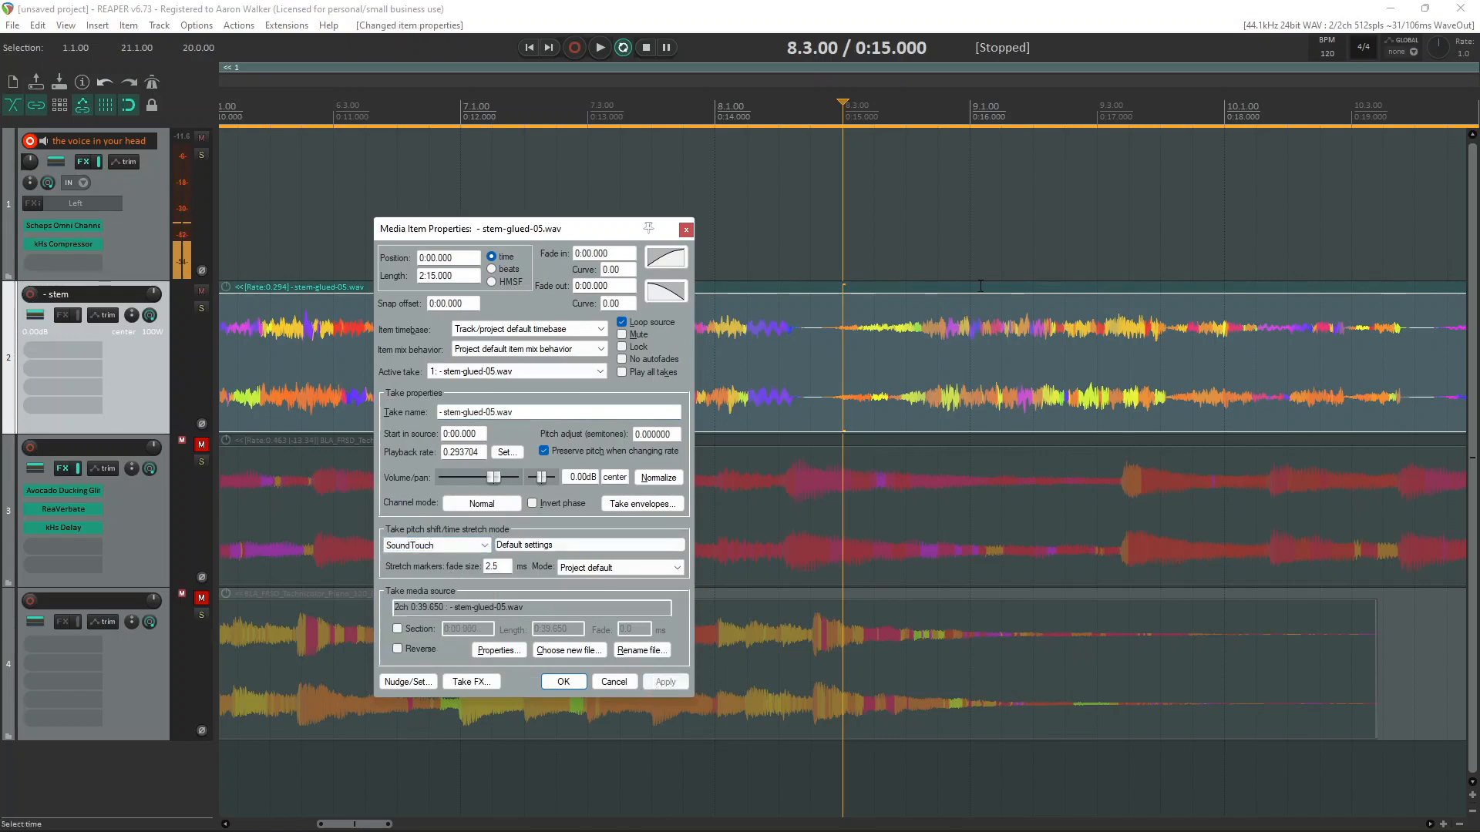
Step: Listen to the glued stem item from around bar 12 and again from around bar 13
scroll(921, 362, down, 3)
click(921, 362)
key(space)
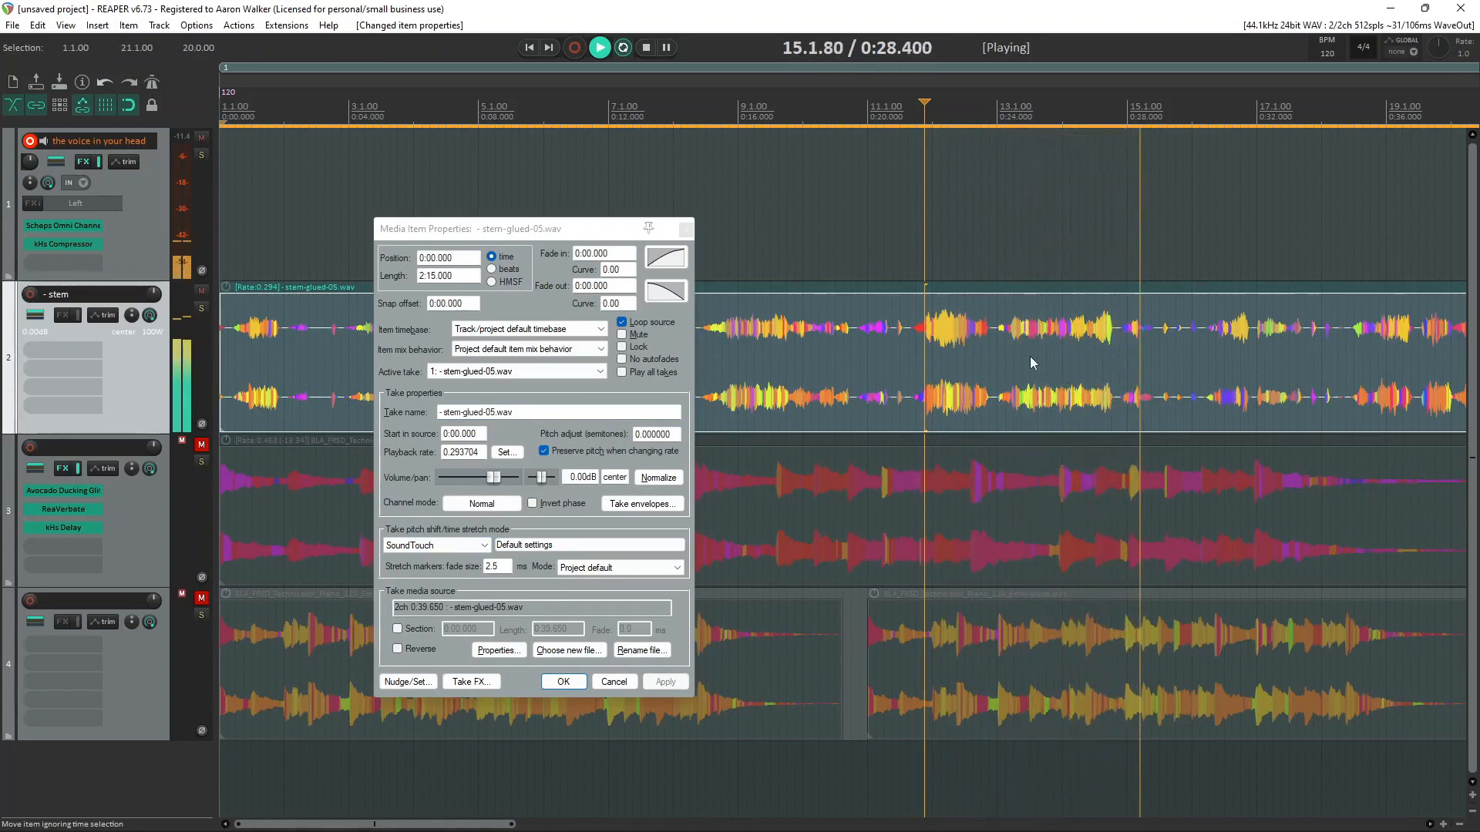
key(space)
click(1006, 352)
key(space)
scroll(1072, 336, down, 2)
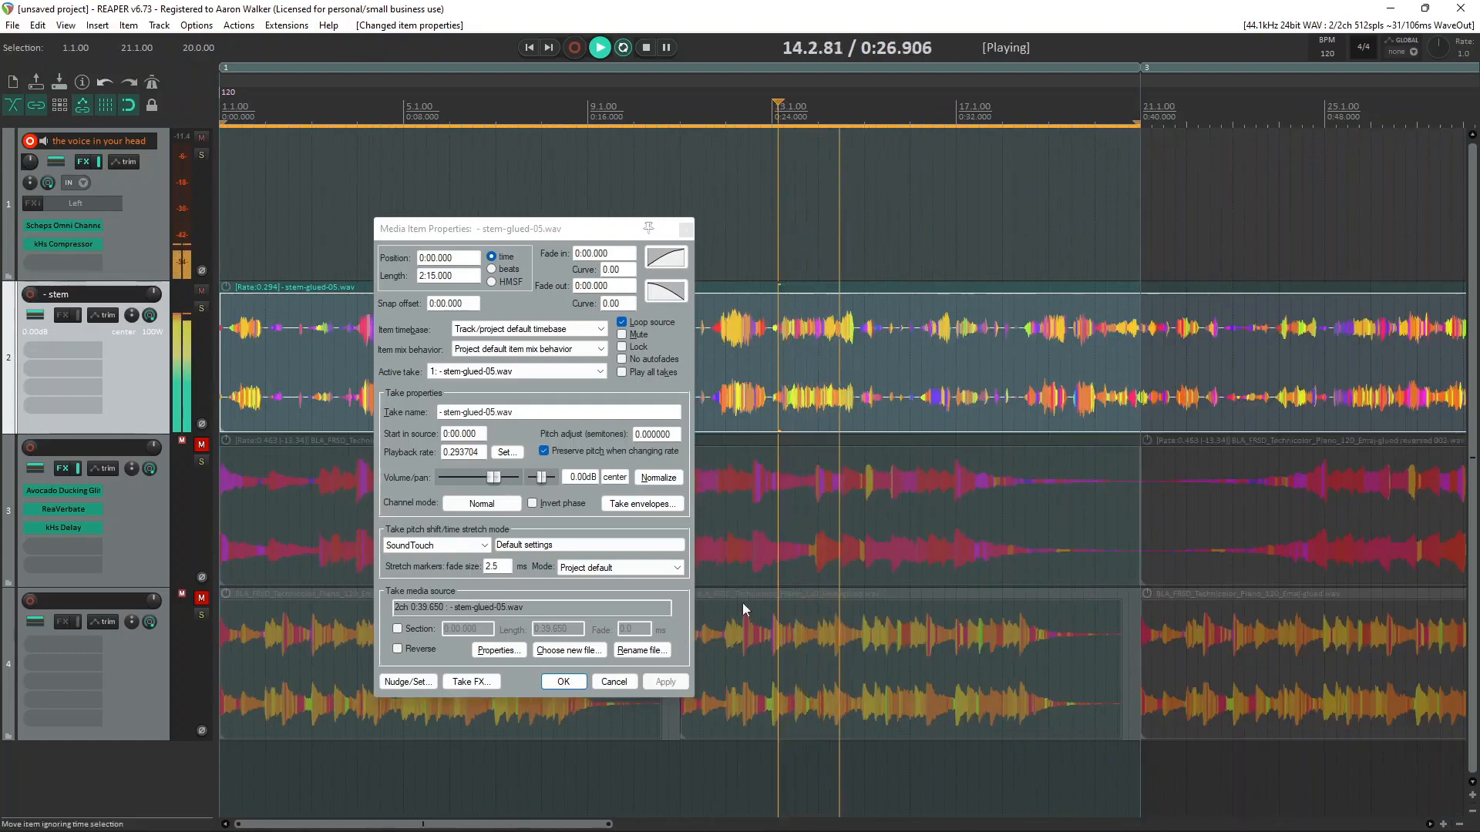
Step: Set the glued item's pitch shift/time stretch mode to Rubber Band Library, listen to it, and close its properties
click(439, 544)
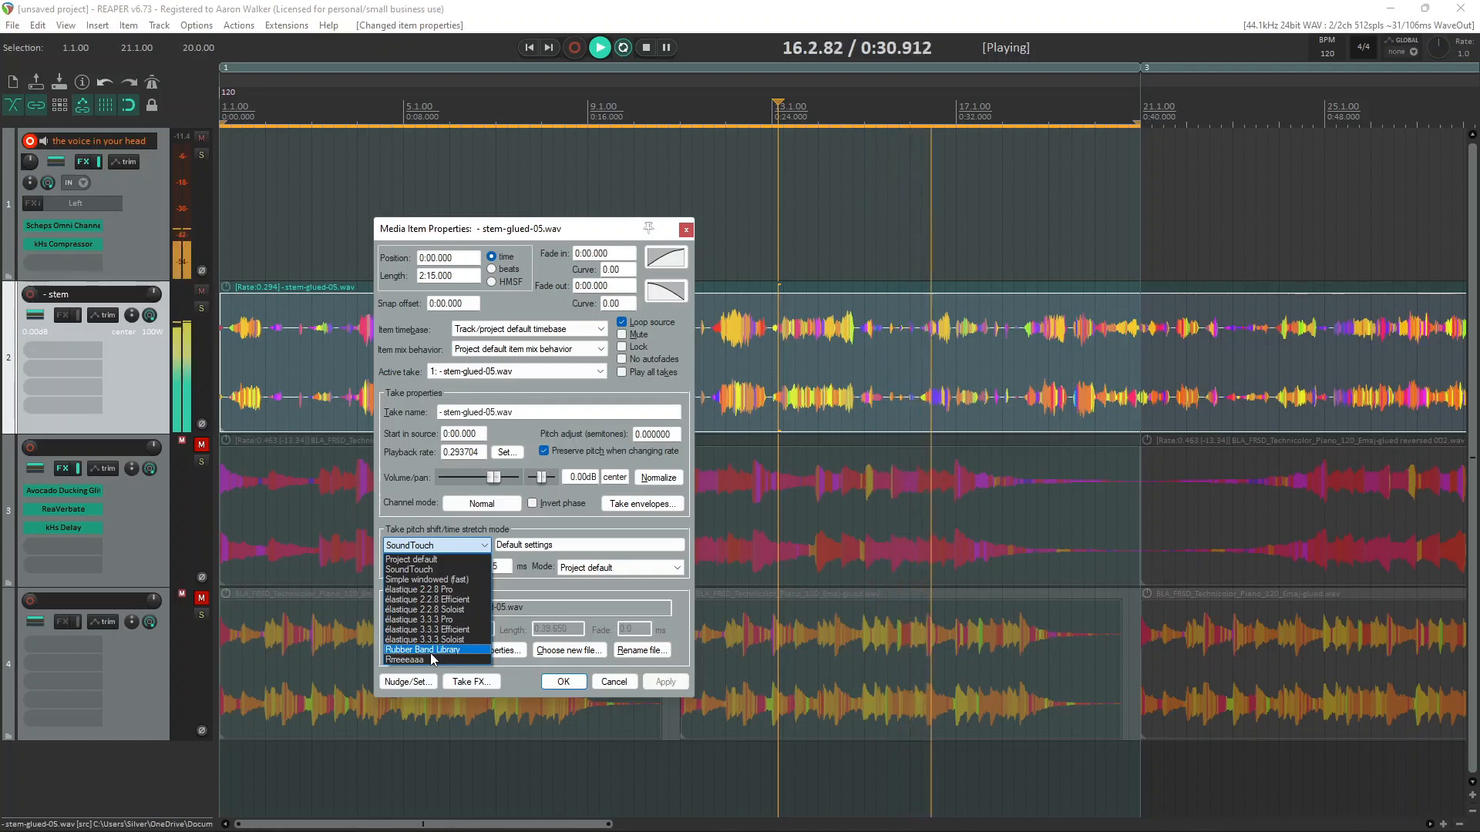
click(430, 651)
click(664, 683)
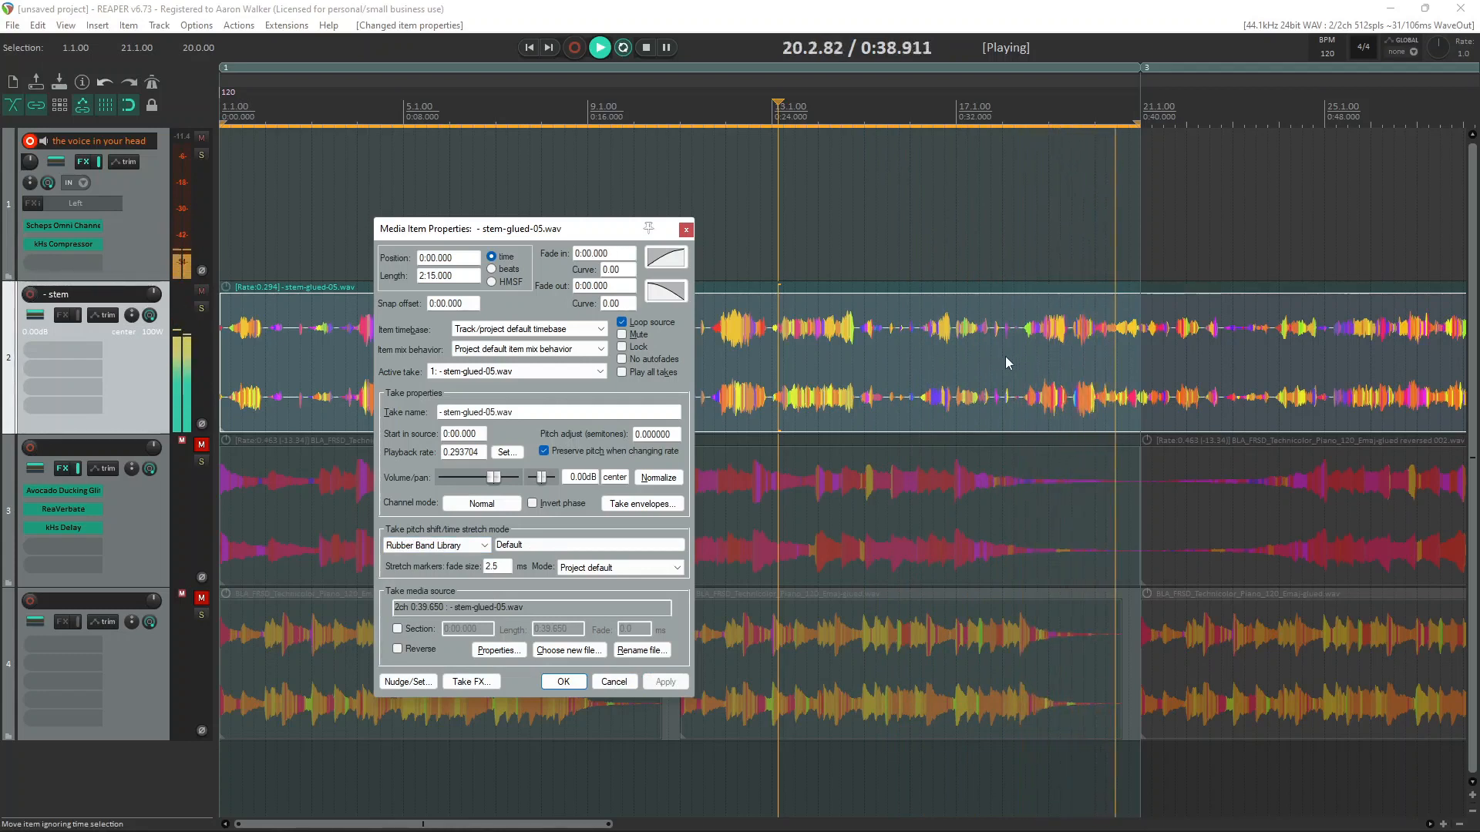
click(854, 367)
key(space)
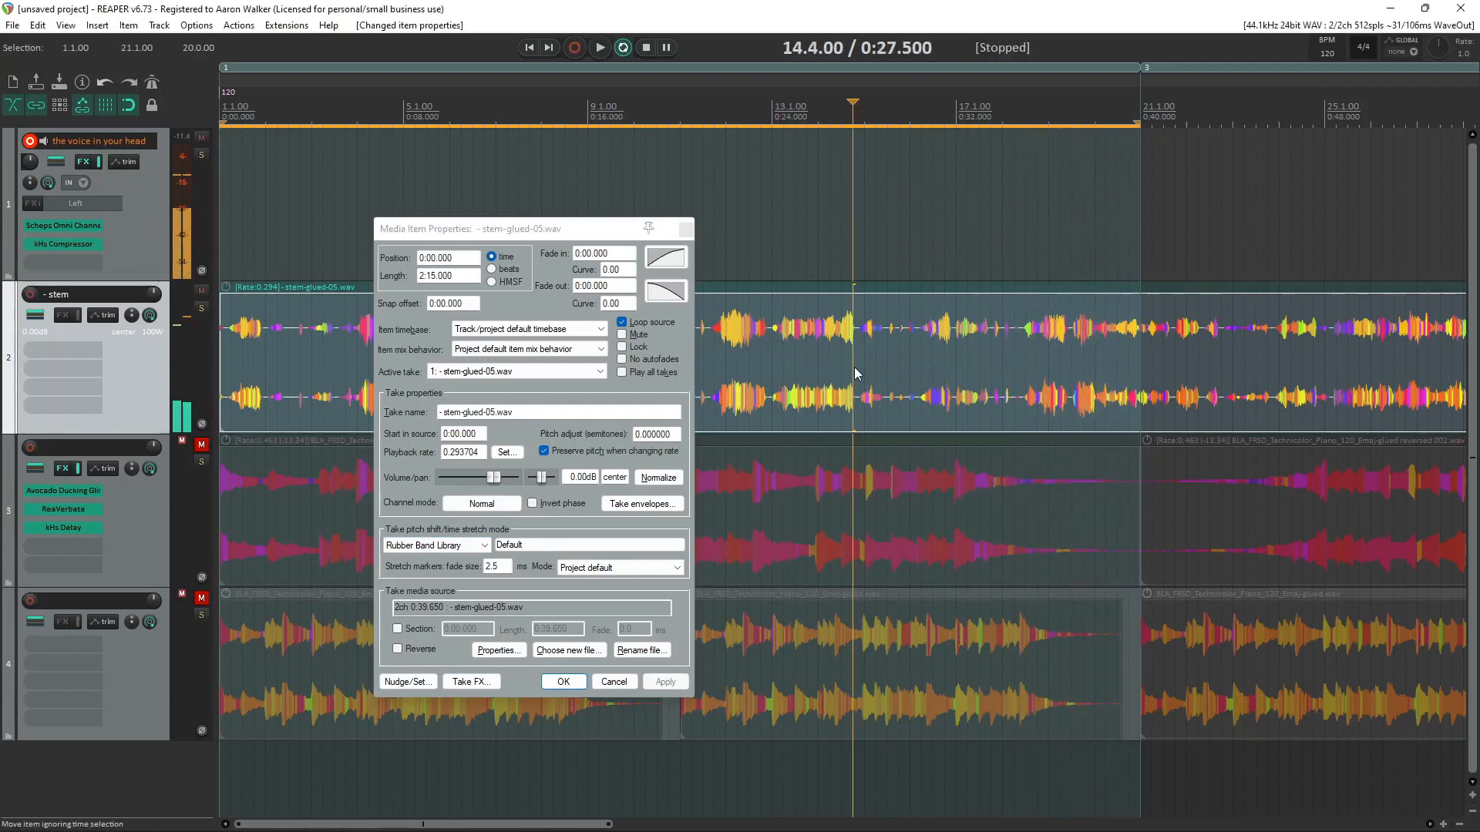
click(686, 229)
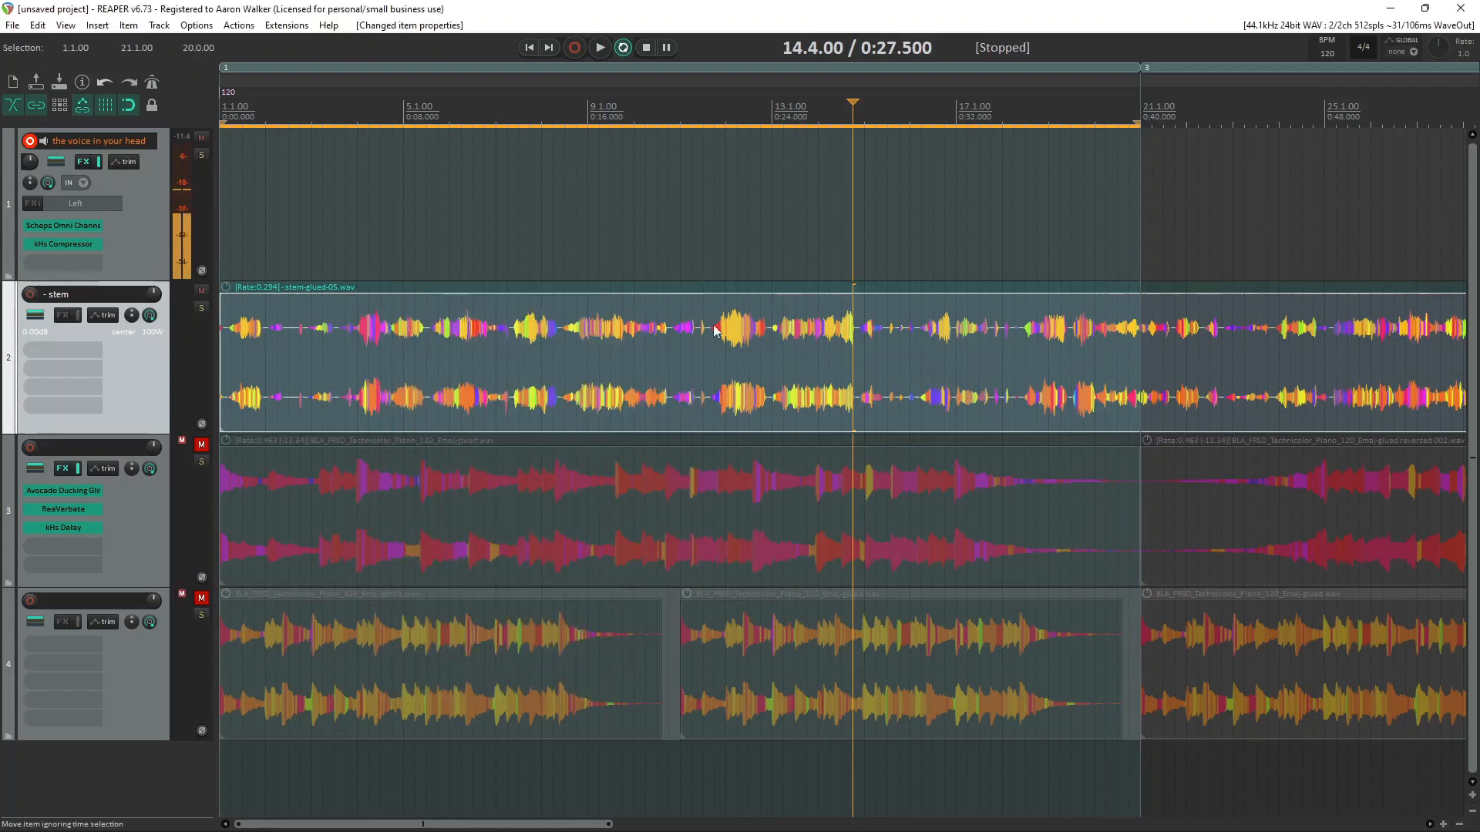
Step: Show the take pitch envelope on the glued stem item and add an envelope point near 8.3.00
scroll(409, 361, down, 3)
click(252, 333)
key(shift+v)
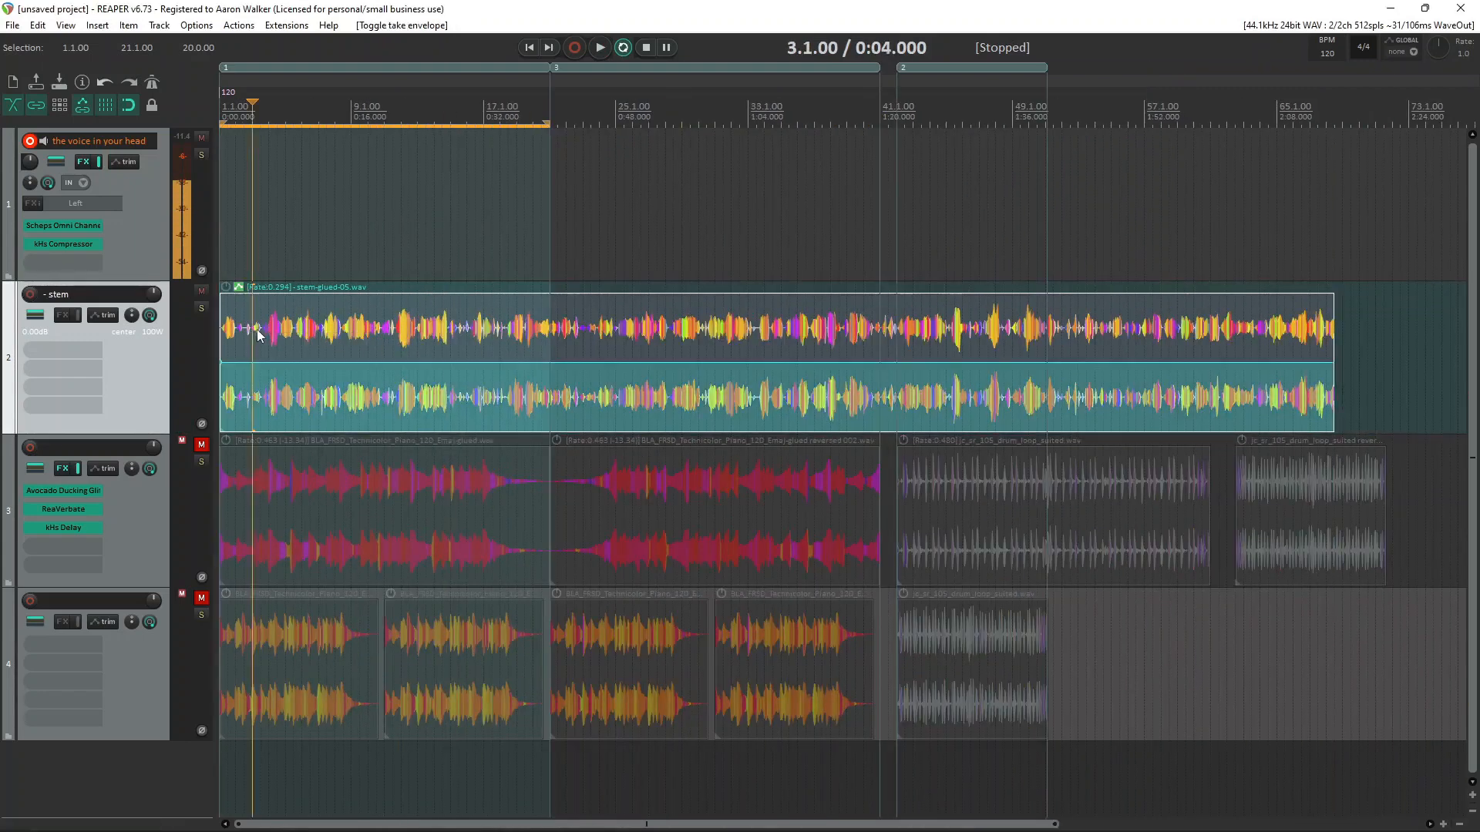
scroll(453, 322, up, 3)
shift+click(464, 362)
Step: Try to drop the pitch envelope to its minimum just after the 8.3.00 point, and undo that envelope edit
shift+click(505, 362)
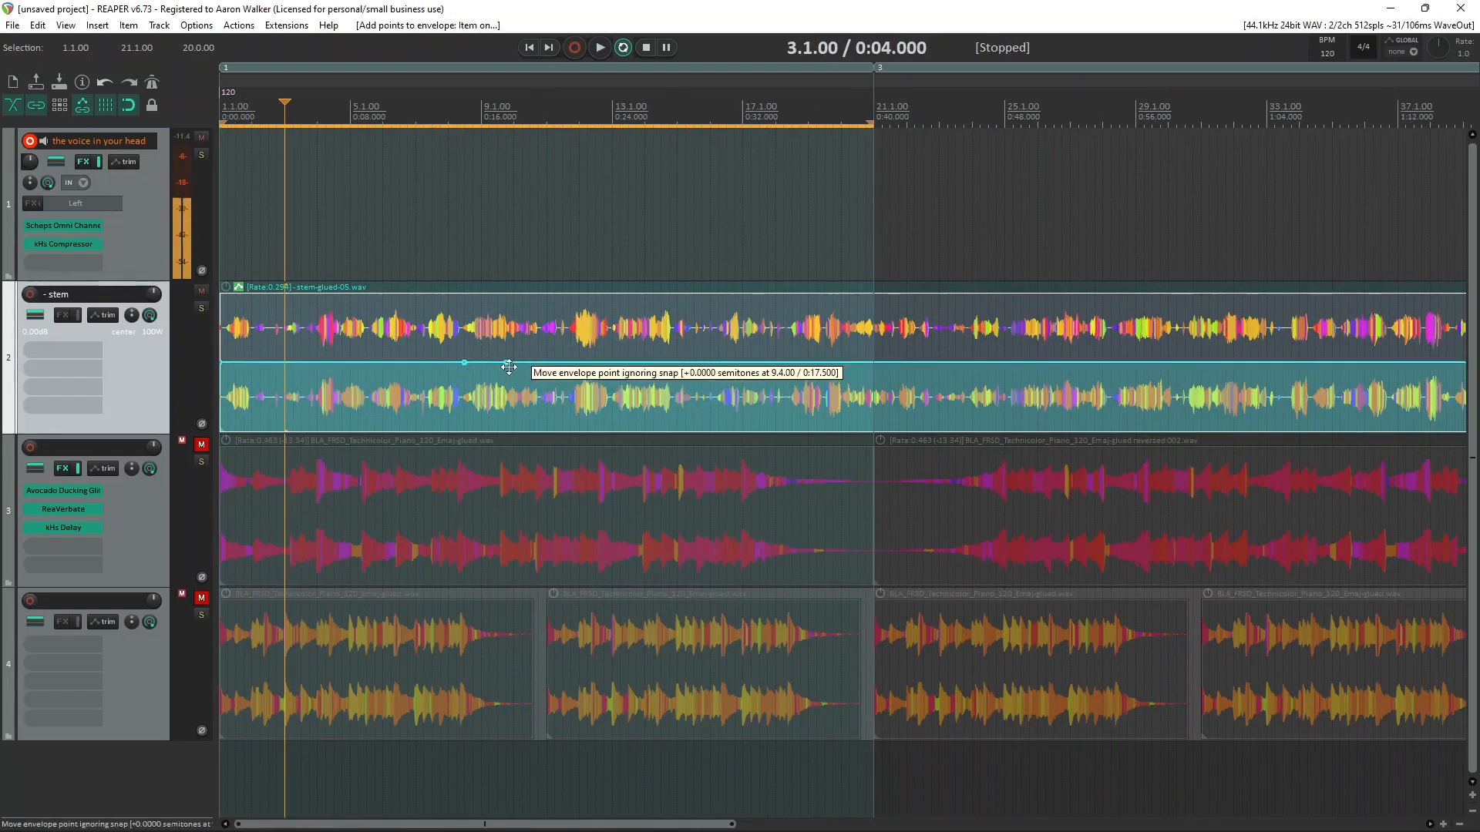
drag(506, 362, 475, 454)
scroll(499, 383, up, 3)
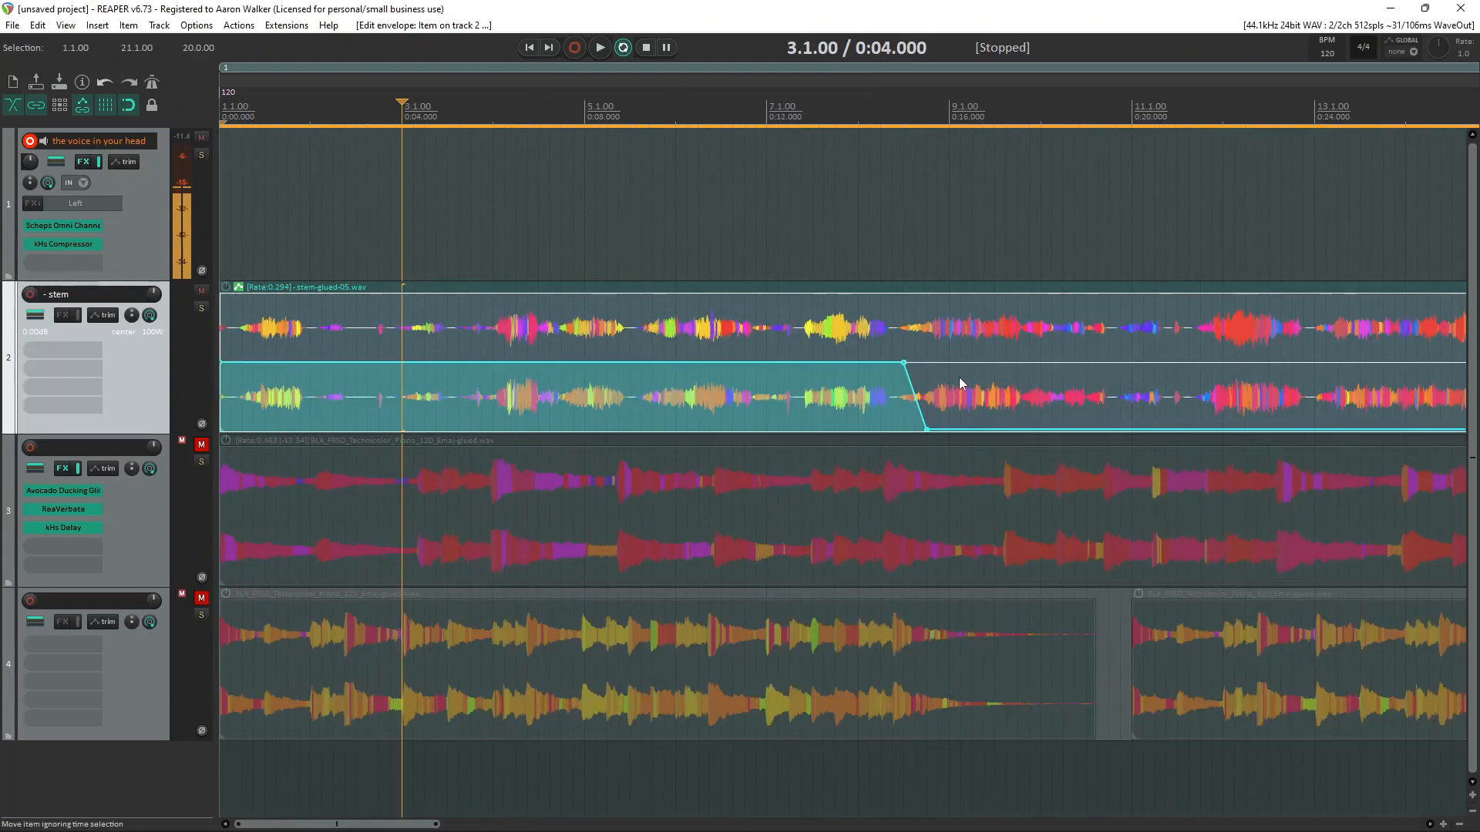
click(903, 402)
scroll(887, 367, up, 3)
key(ctrl+z)
scroll(814, 204, down, 5)
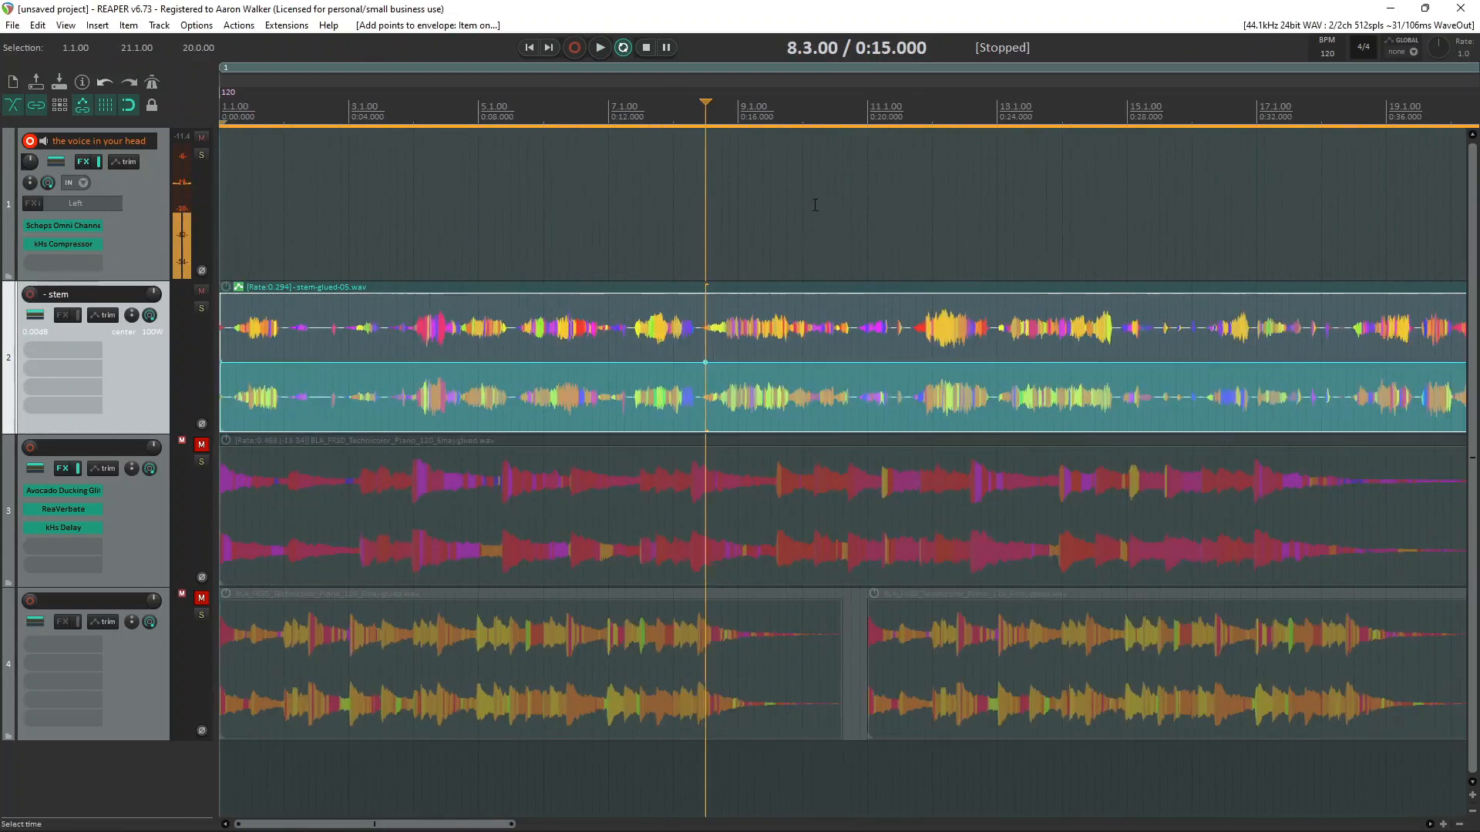
Step: Set a time selection from 8.1.00 to 9.4.50, and listen to the stem track with kHs Flanger added to it
drag(676, 116, 795, 115)
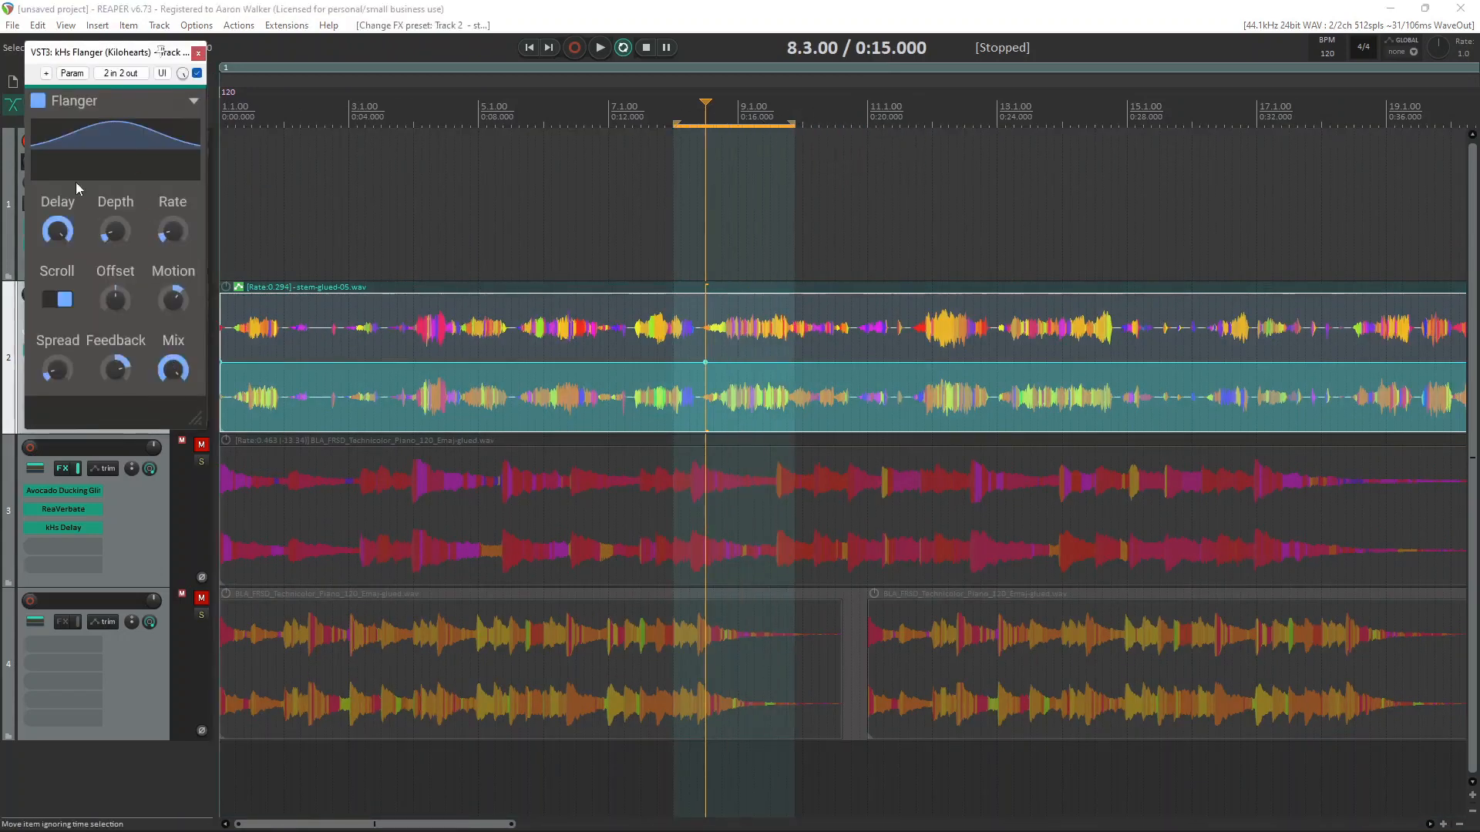
key(space)
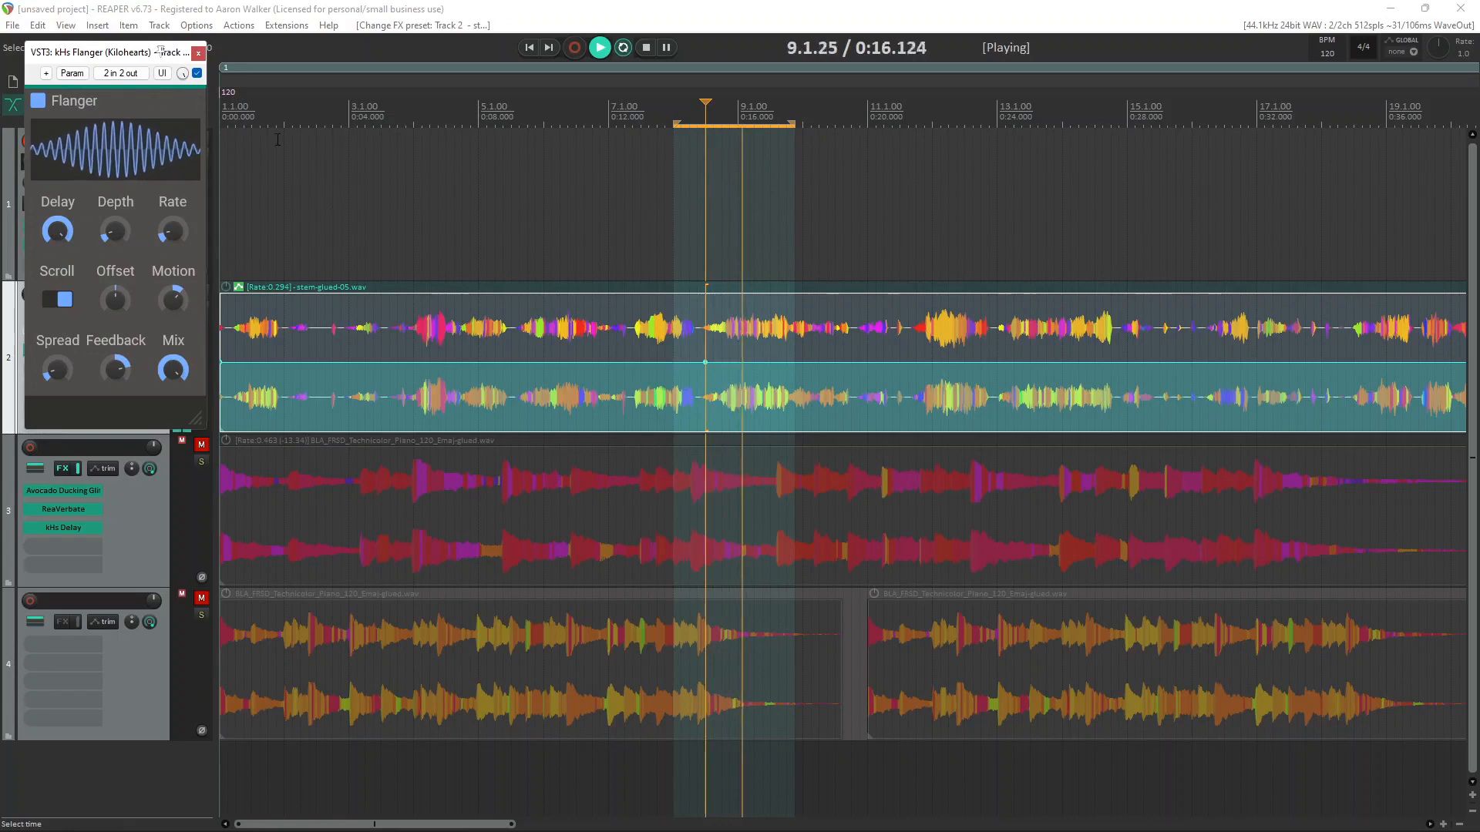
click(198, 53)
key(space)
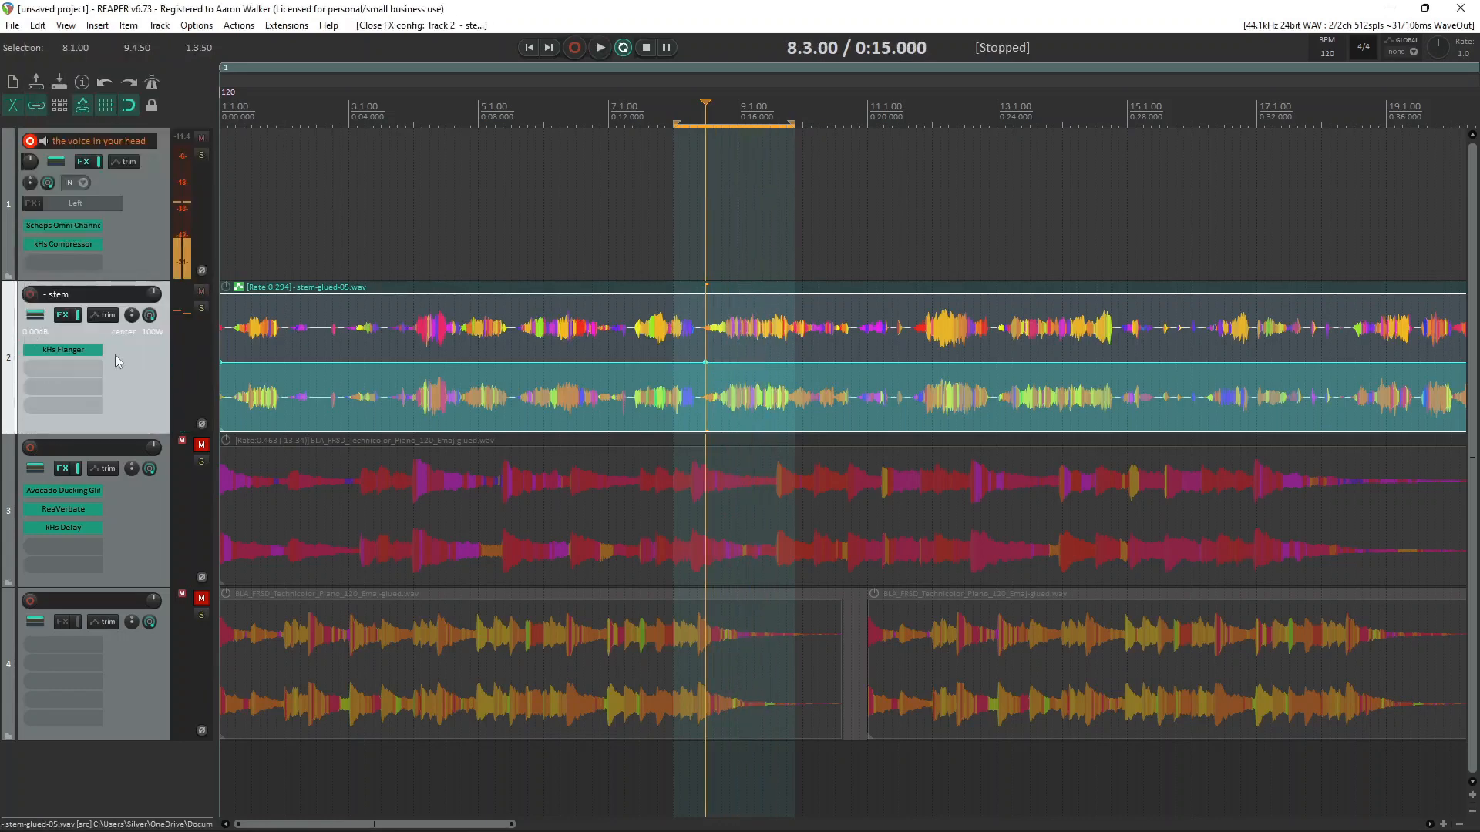
Step: Render the selected range of the flanged stem track to a new stem track and select the rendered item
key(ctrl+alt+shift+r)
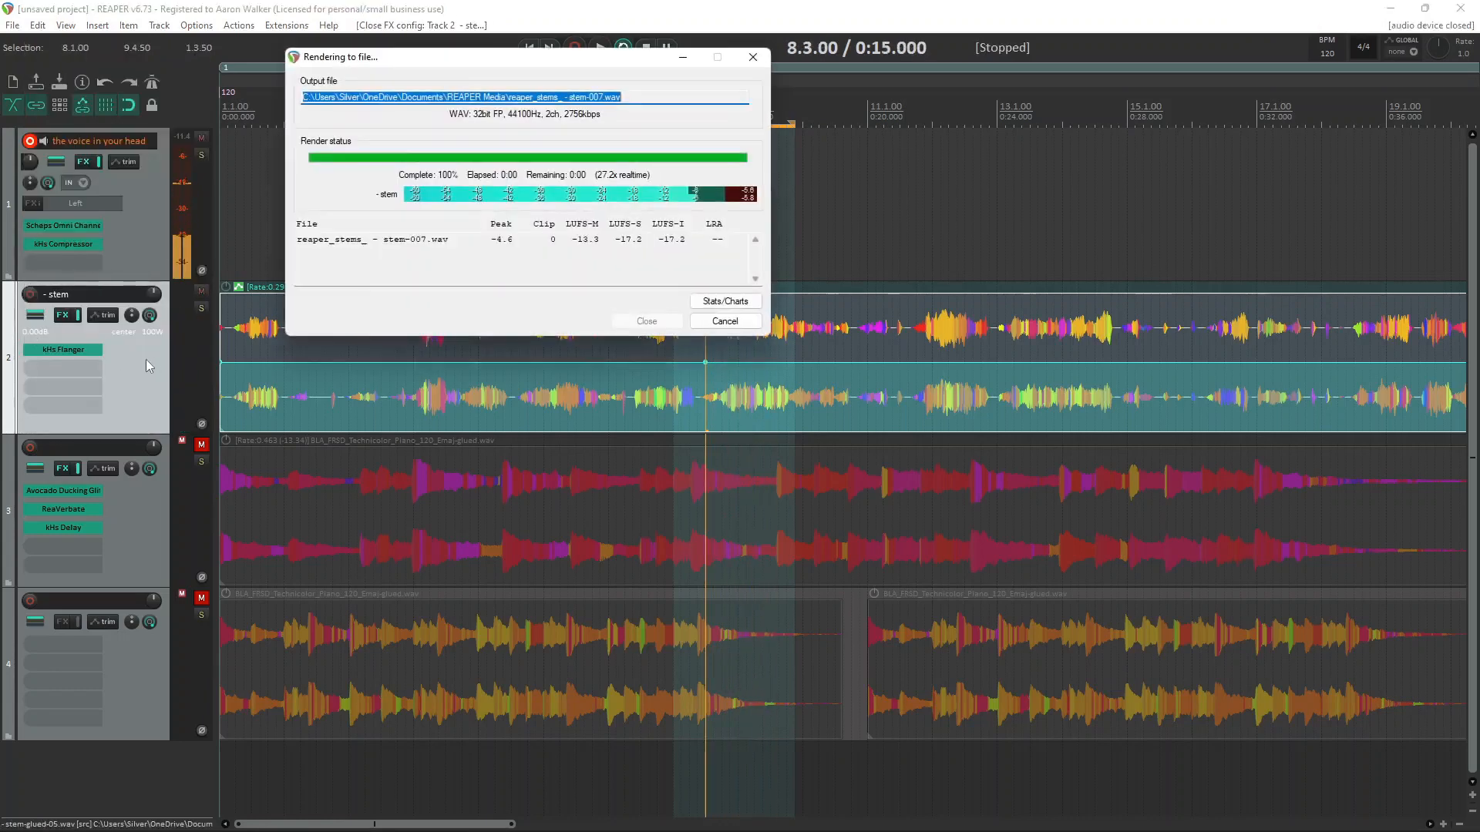
scroll(801, 368, up, 4)
scroll(758, 373, down, 1)
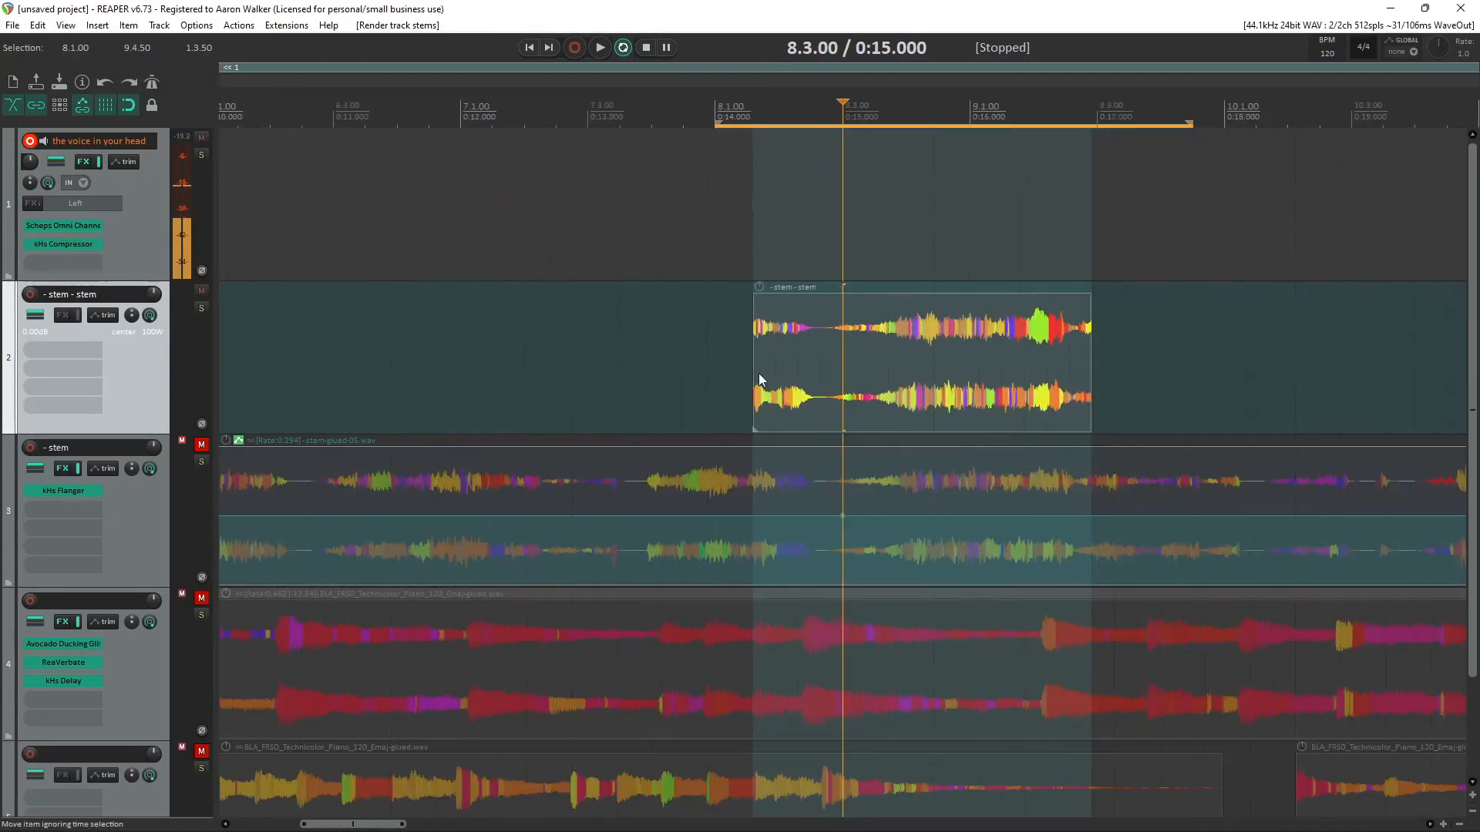
click(772, 349)
scroll(1037, 401, down, 2)
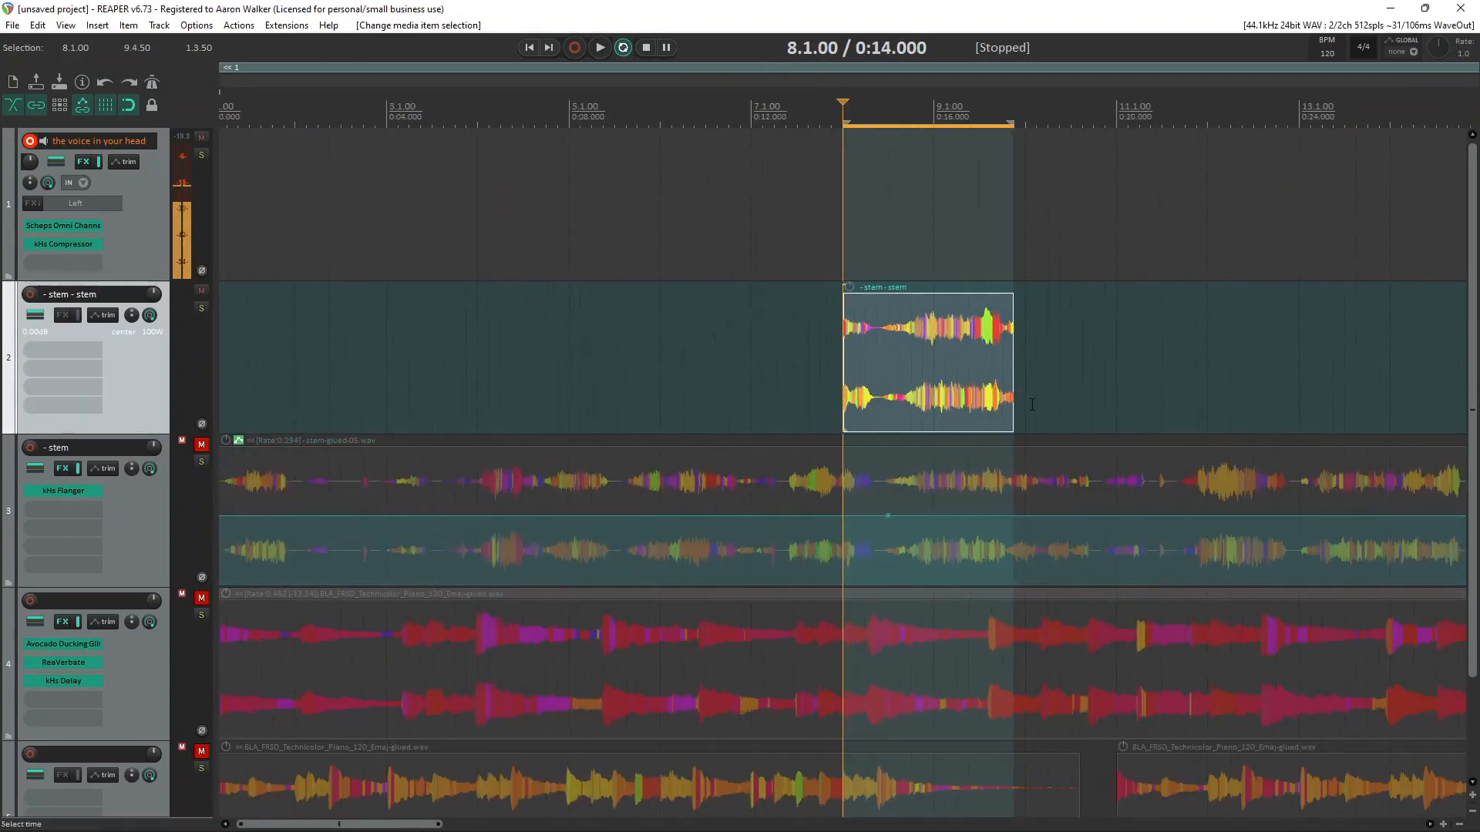
Step: Shape a take pitch envelope on the rendered item that rises to a peak and falls to its minimum, and listen to it
key(shift+v)
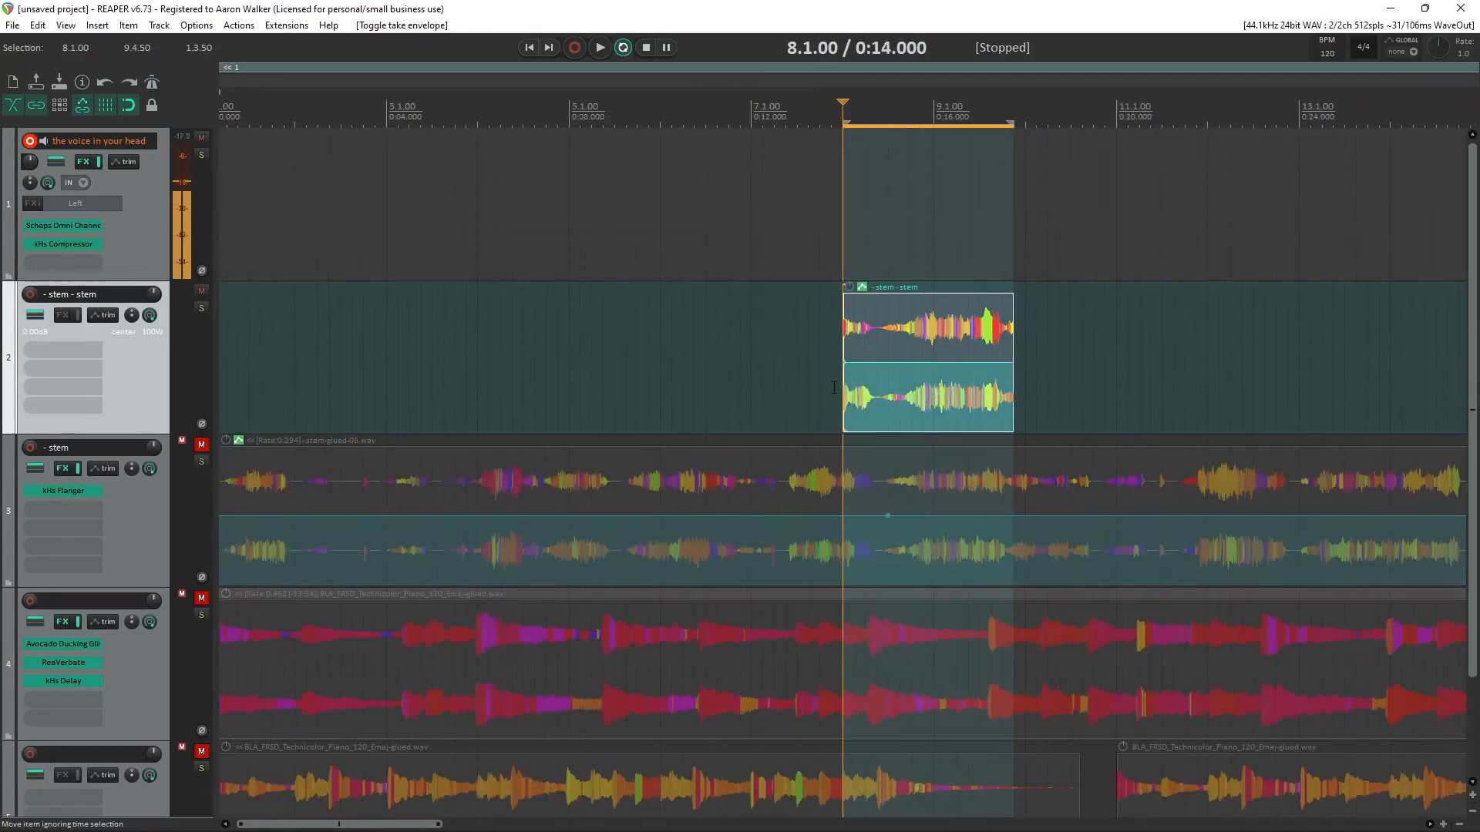
shift+click(890, 363)
drag(950, 363, 1050, 637)
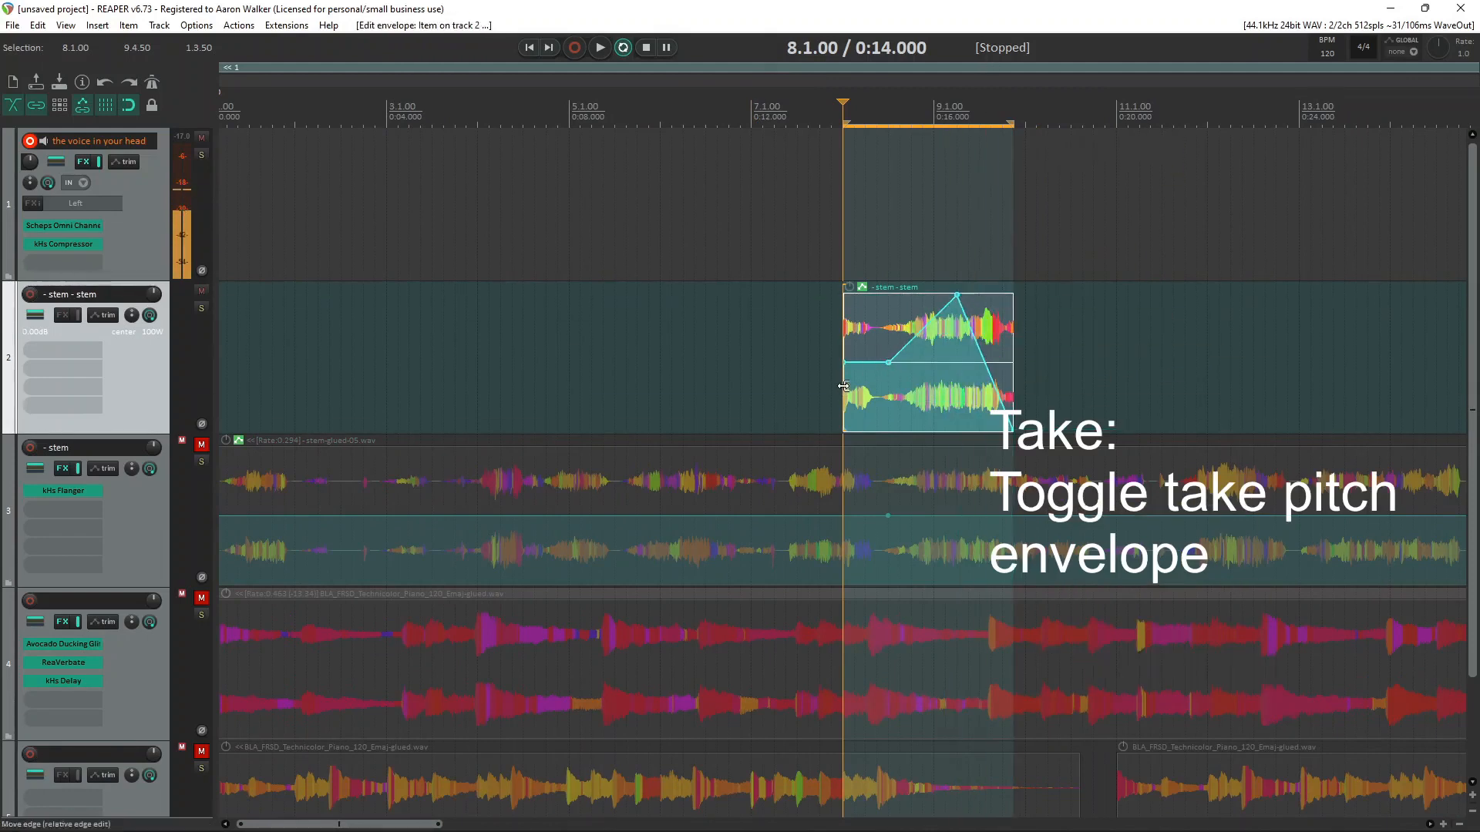
key(space)
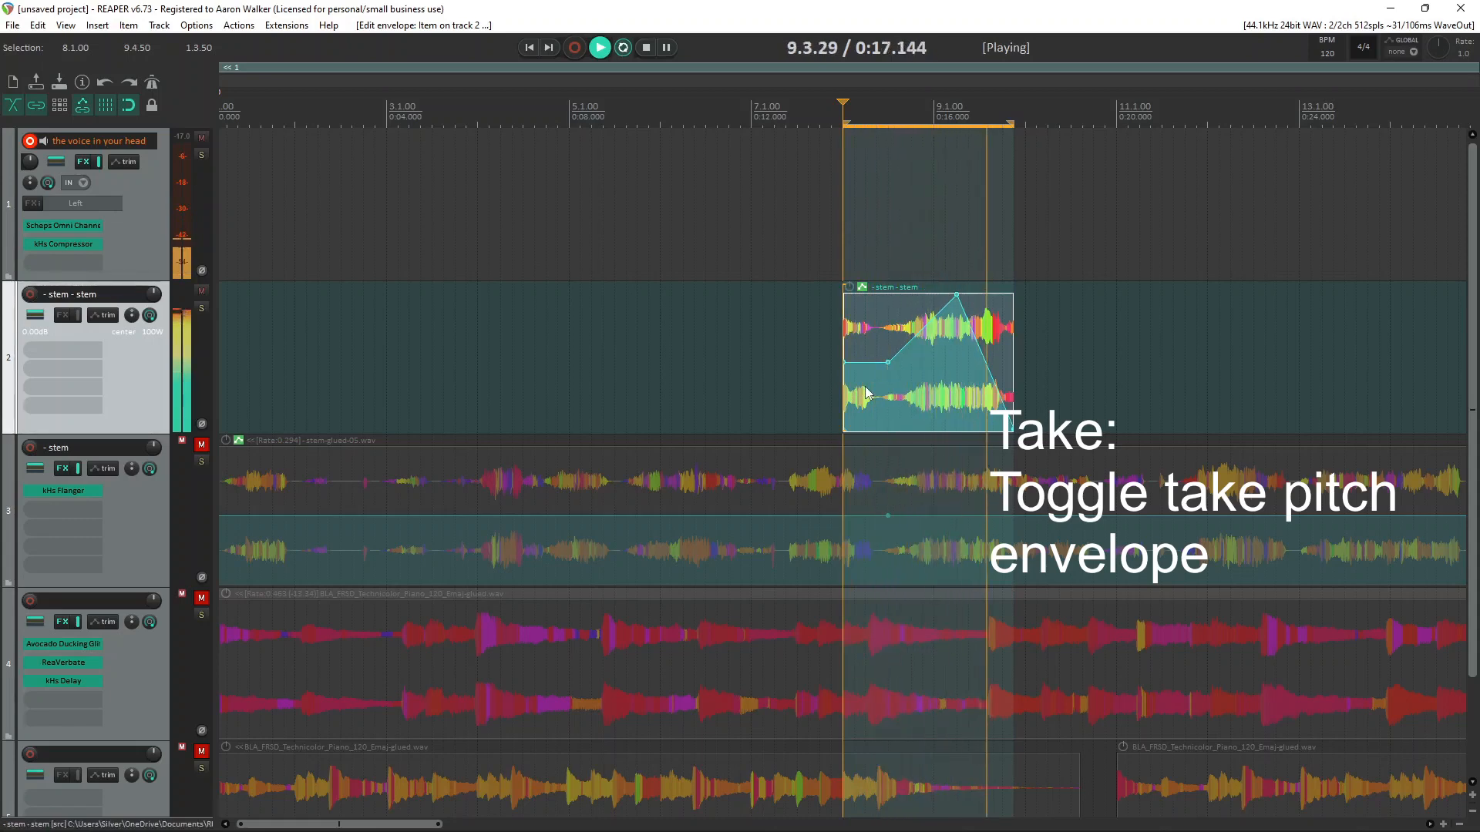
key(space)
Step: Move the rendered item far along the first track and place a copy on the rendered stem track starting at 8.4.50
scroll(906, 406, down, 5)
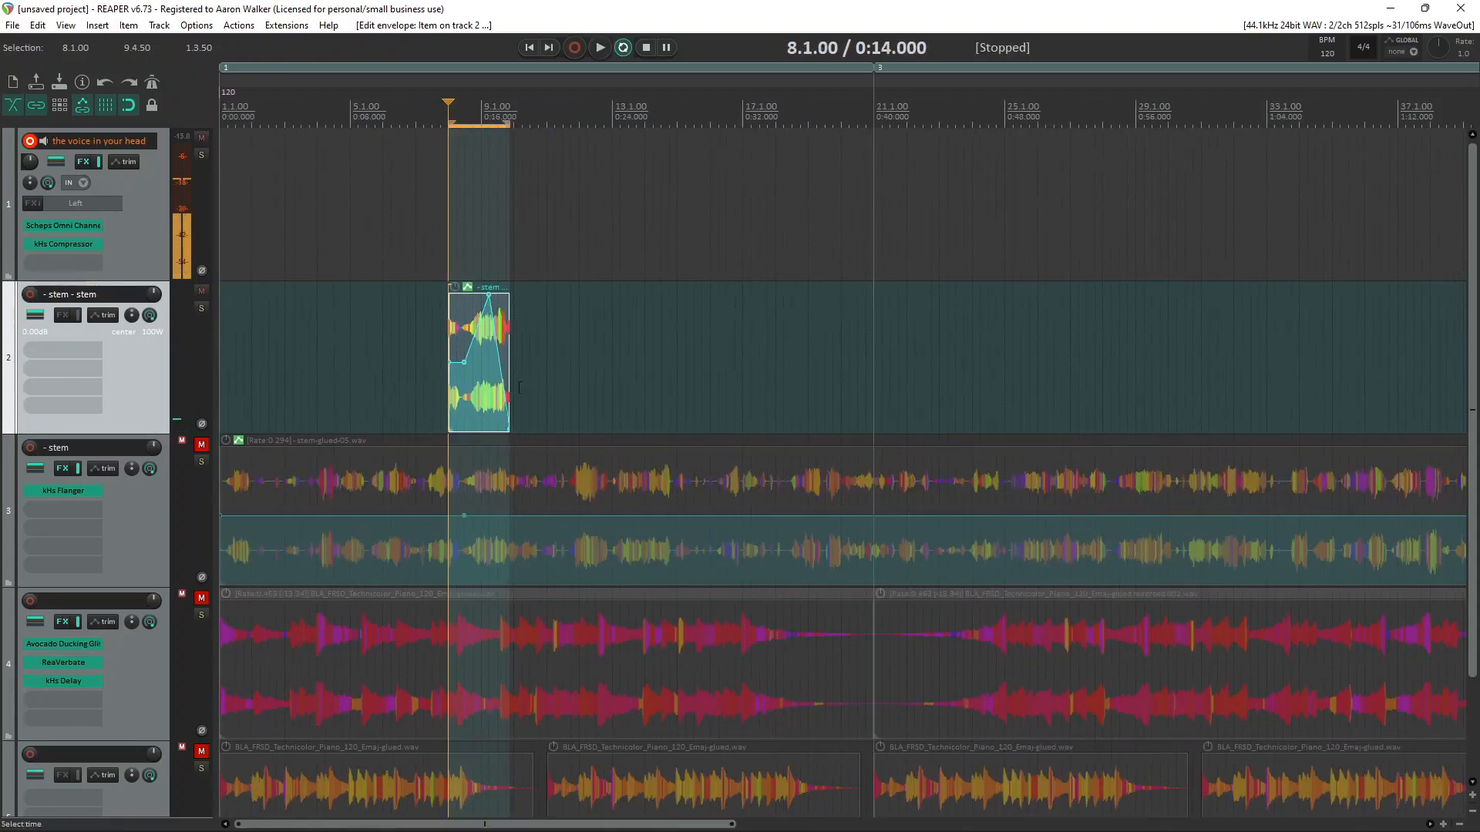
drag(473, 396, 1473, 231)
scroll(1002, 220, down, 8)
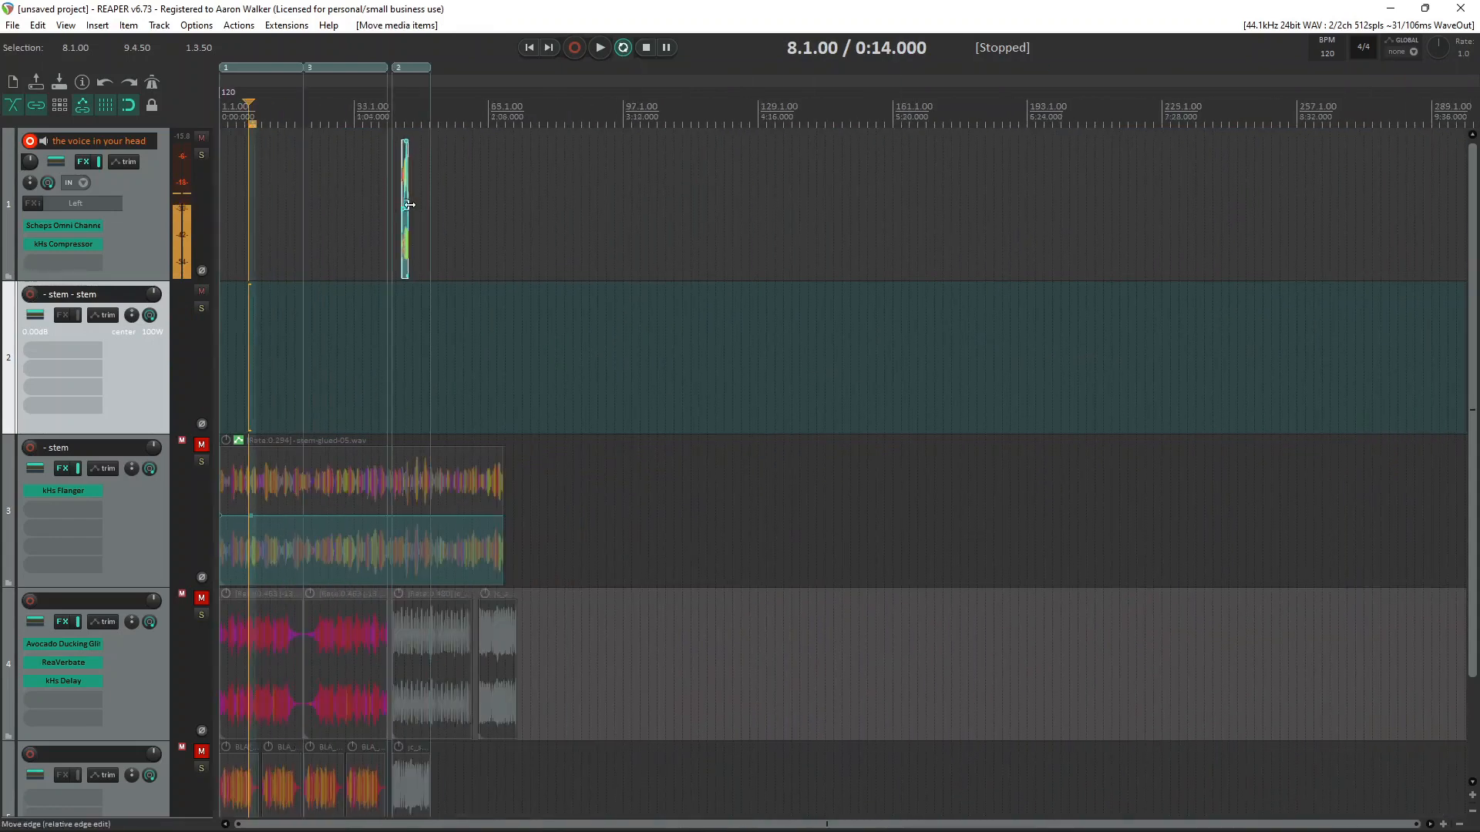
drag(404, 240, 231, 407)
scroll(684, 233, up, 5)
scroll(684, 232, down, 5)
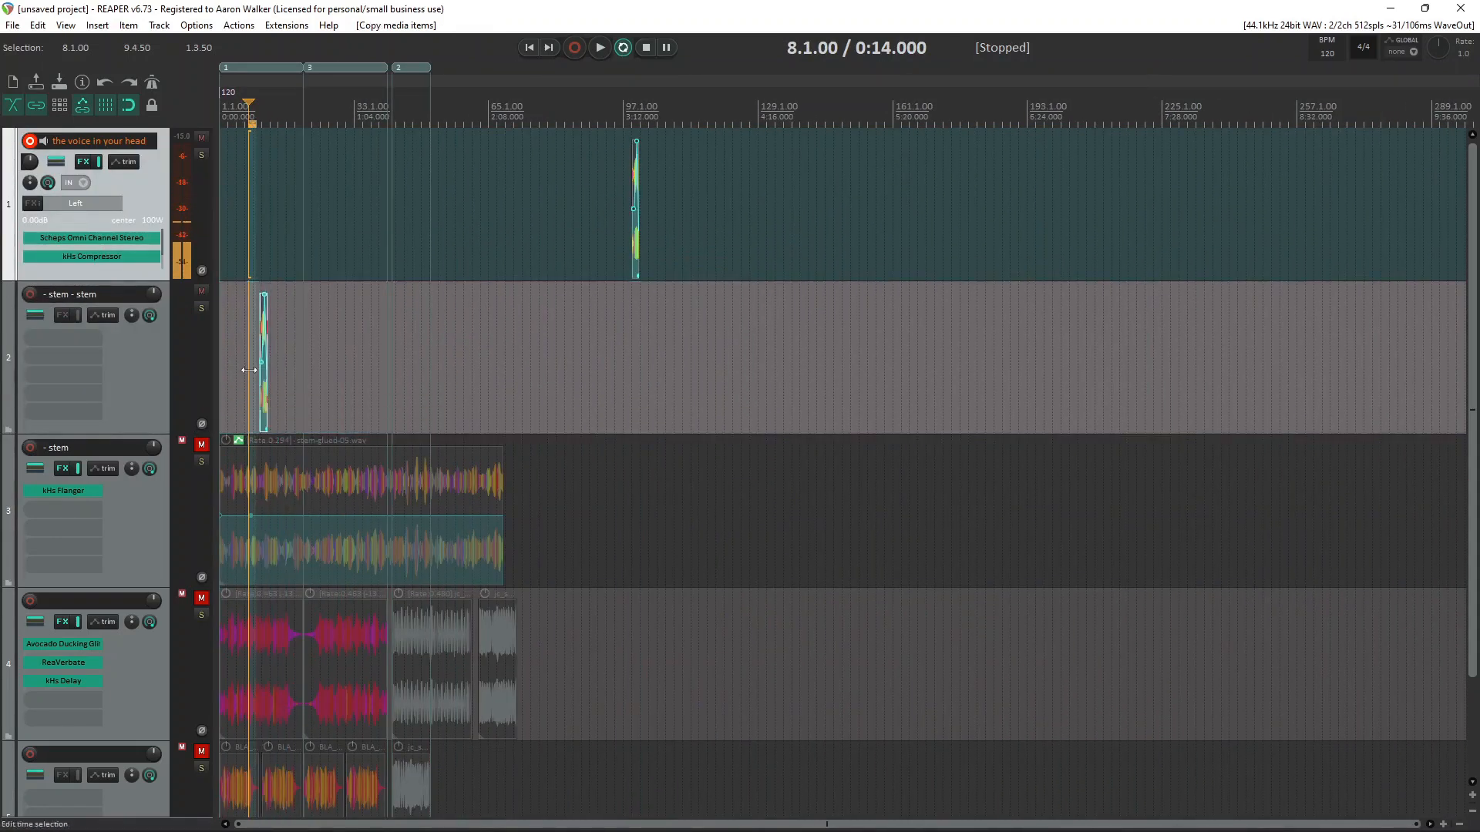
scroll(652, 355, up, 5)
scroll(651, 355, up, 5)
drag(902, 397, 802, 390)
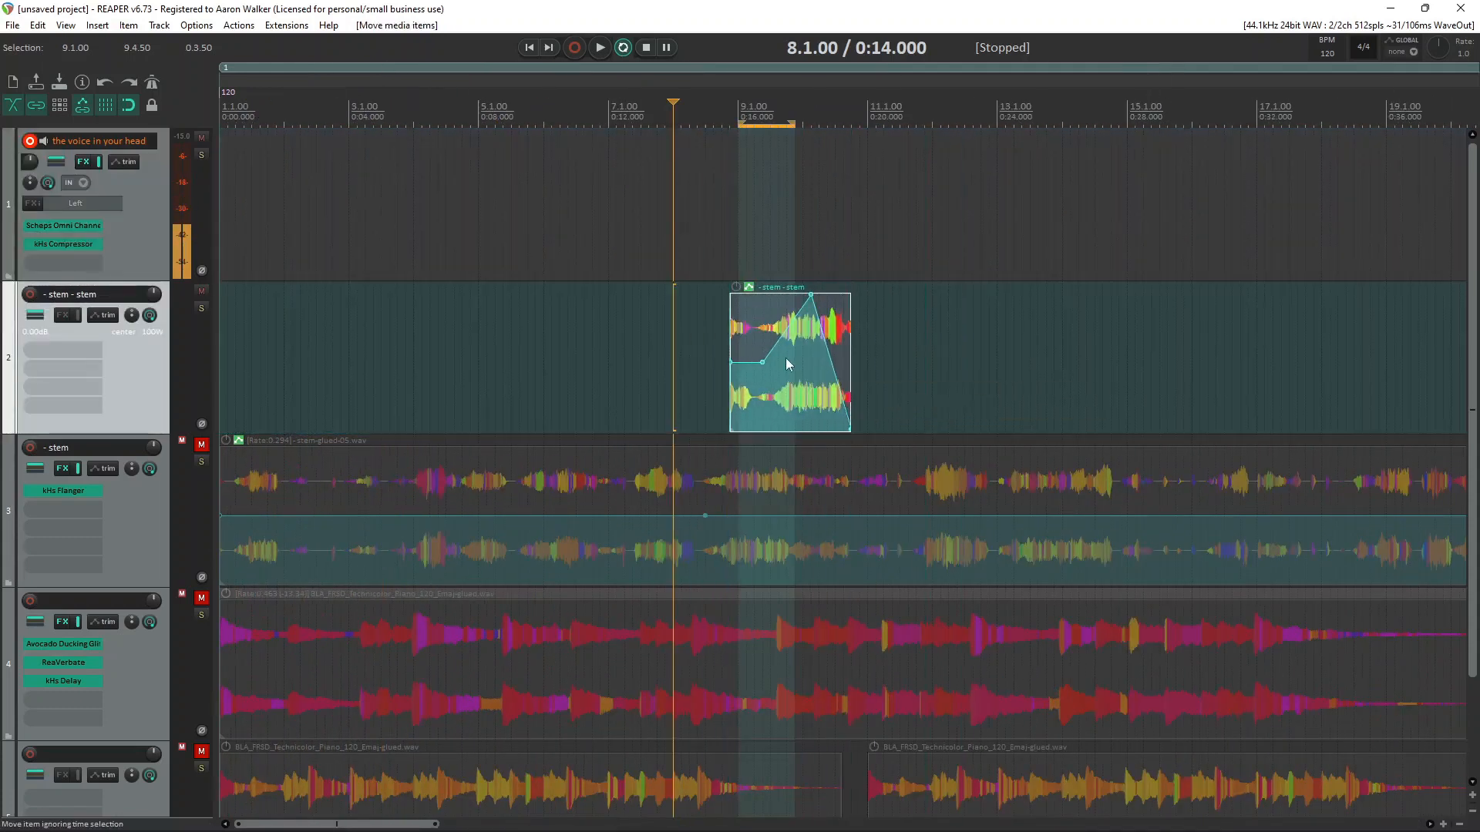
Step: Move the copied item's pitch peak earlier, and add a take pan envelope ramping from center toward the right by the item's end
mouse_move(812, 295)
mouse_down()
mouse_move(777, 375)
mouse_move(809, 400)
mouse_move(839, 321)
mouse_move(827, 336)
mouse_move(786, 296)
mouse_up()
click(742, 397)
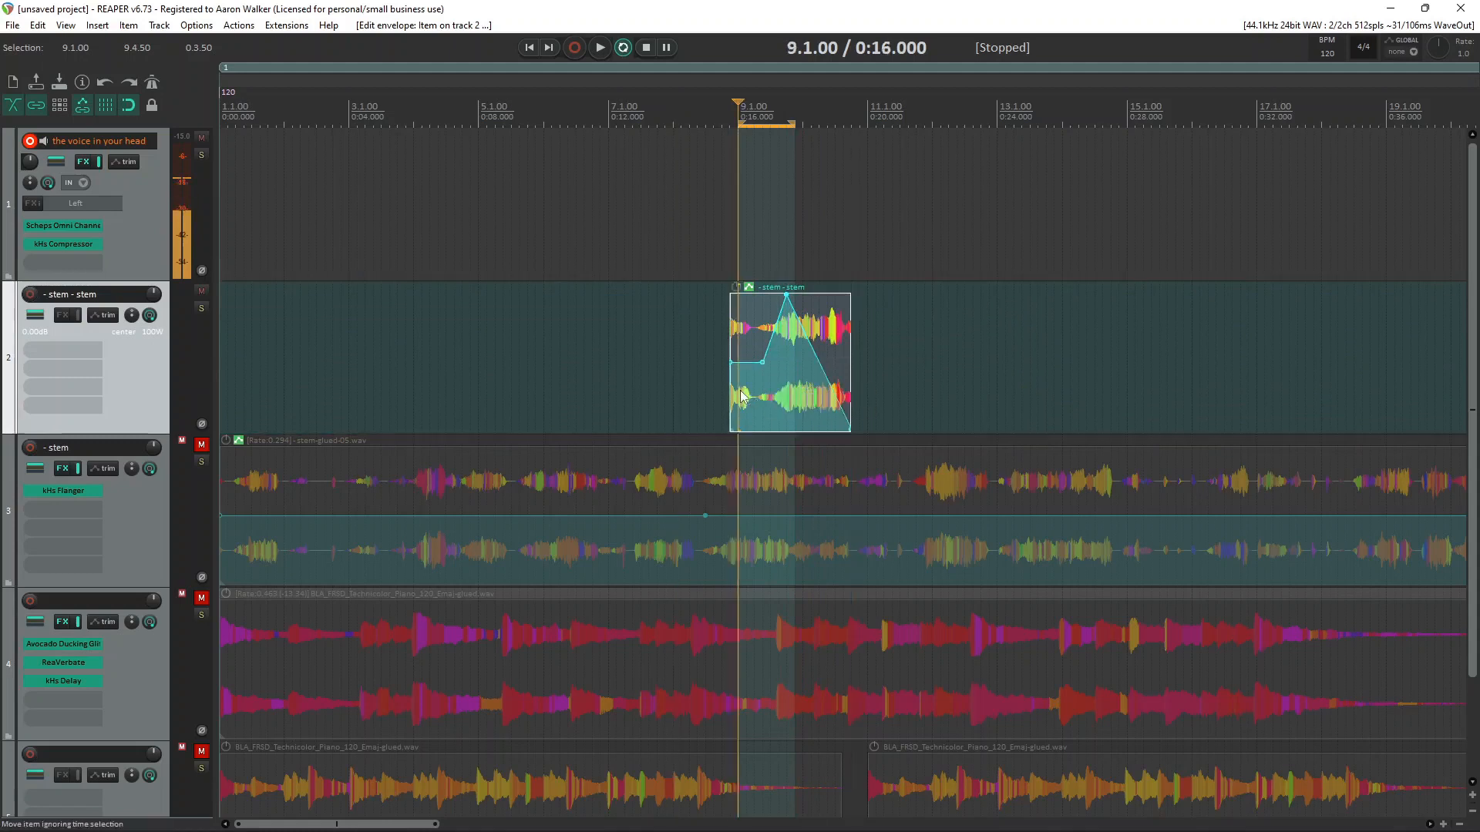
key(ctrl+alt+p)
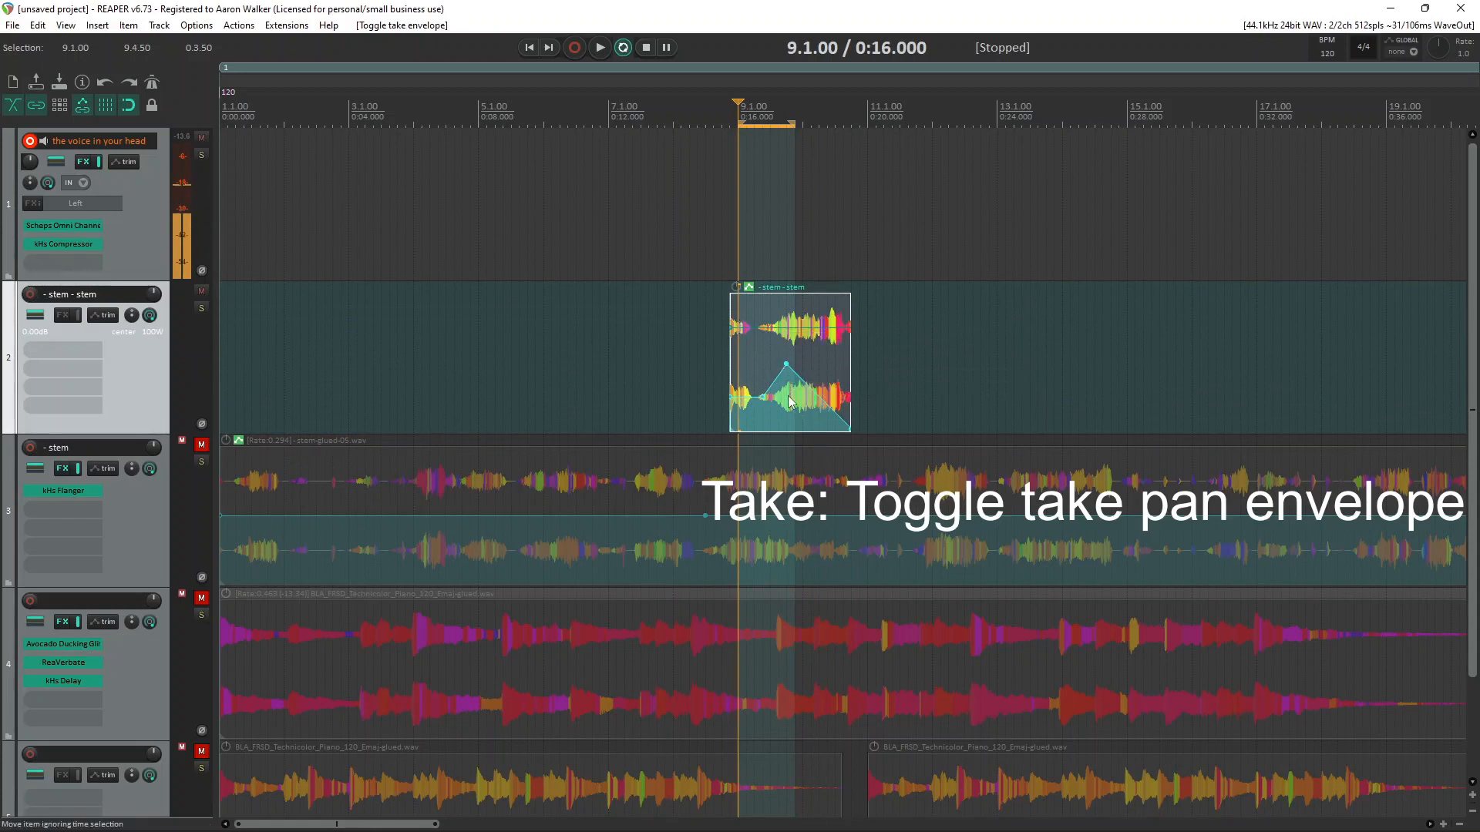
shift+click(764, 328)
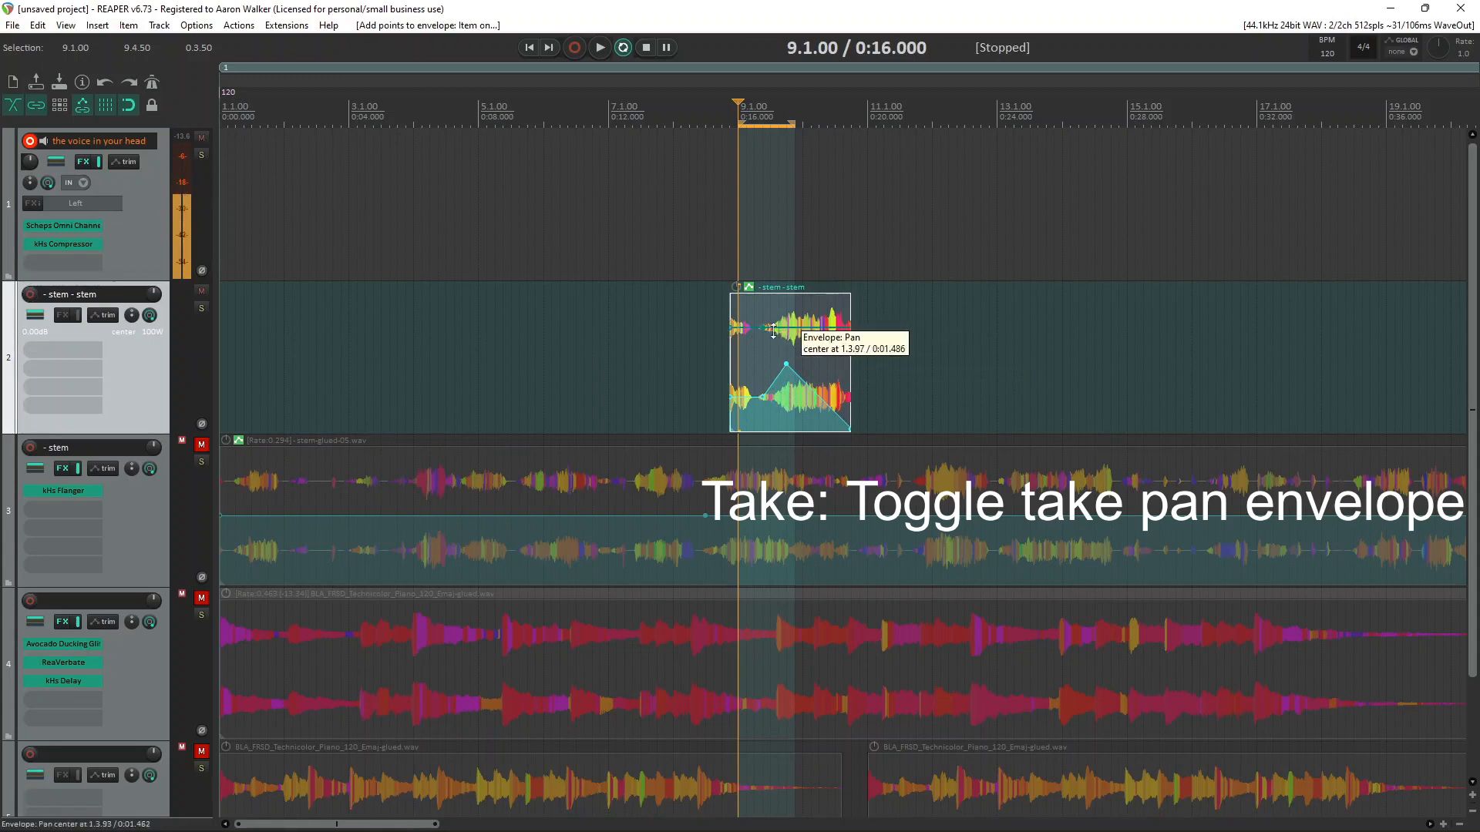
drag(765, 328, 875, 601)
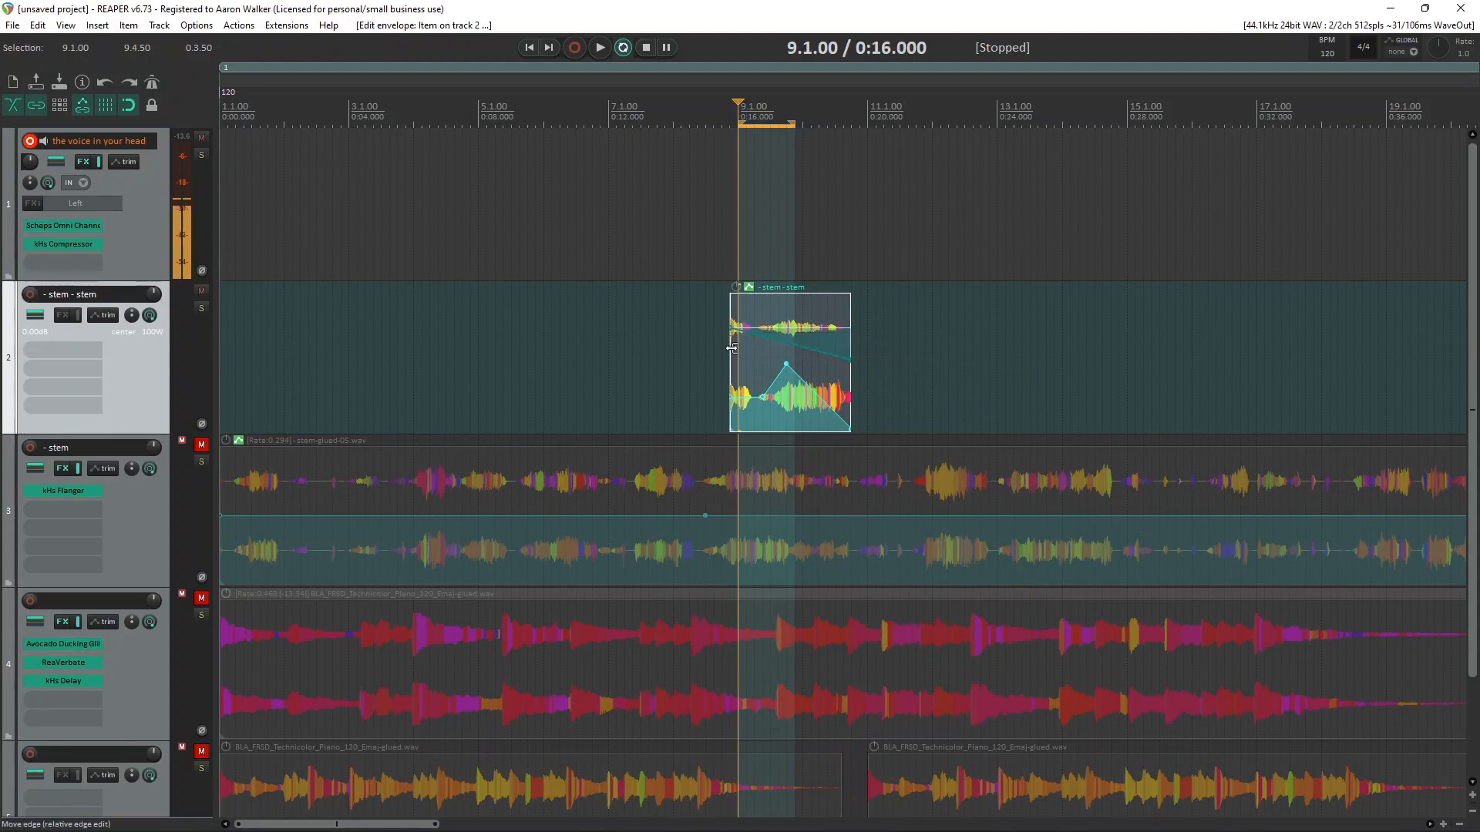
Step: Remove the time selection and listen to the pitch- and pan-automated item twice from its start
click(732, 348)
key(space)
key(Escape)
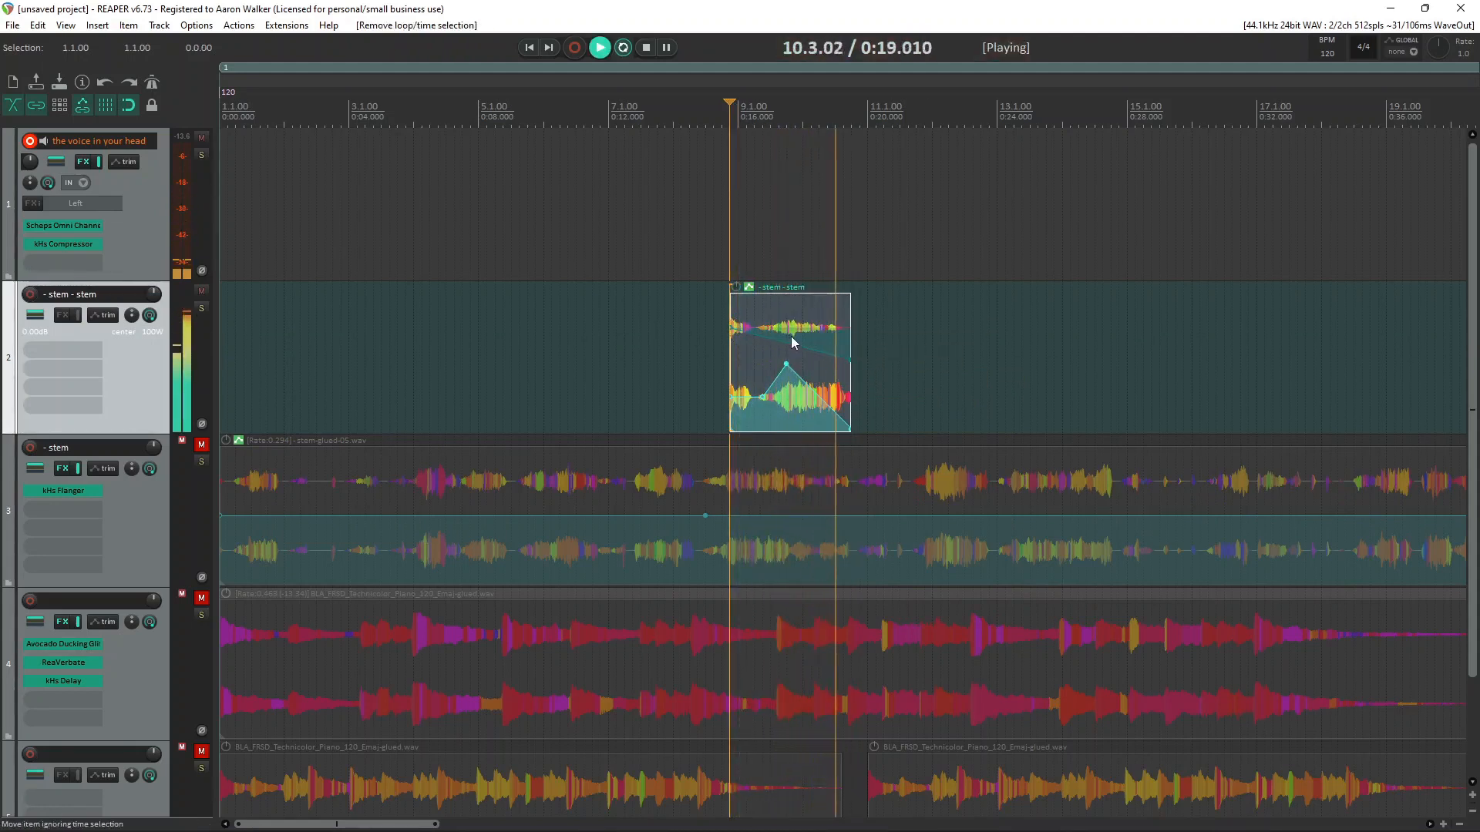
key(space)
key(space)
scroll(989, 313, up, 4)
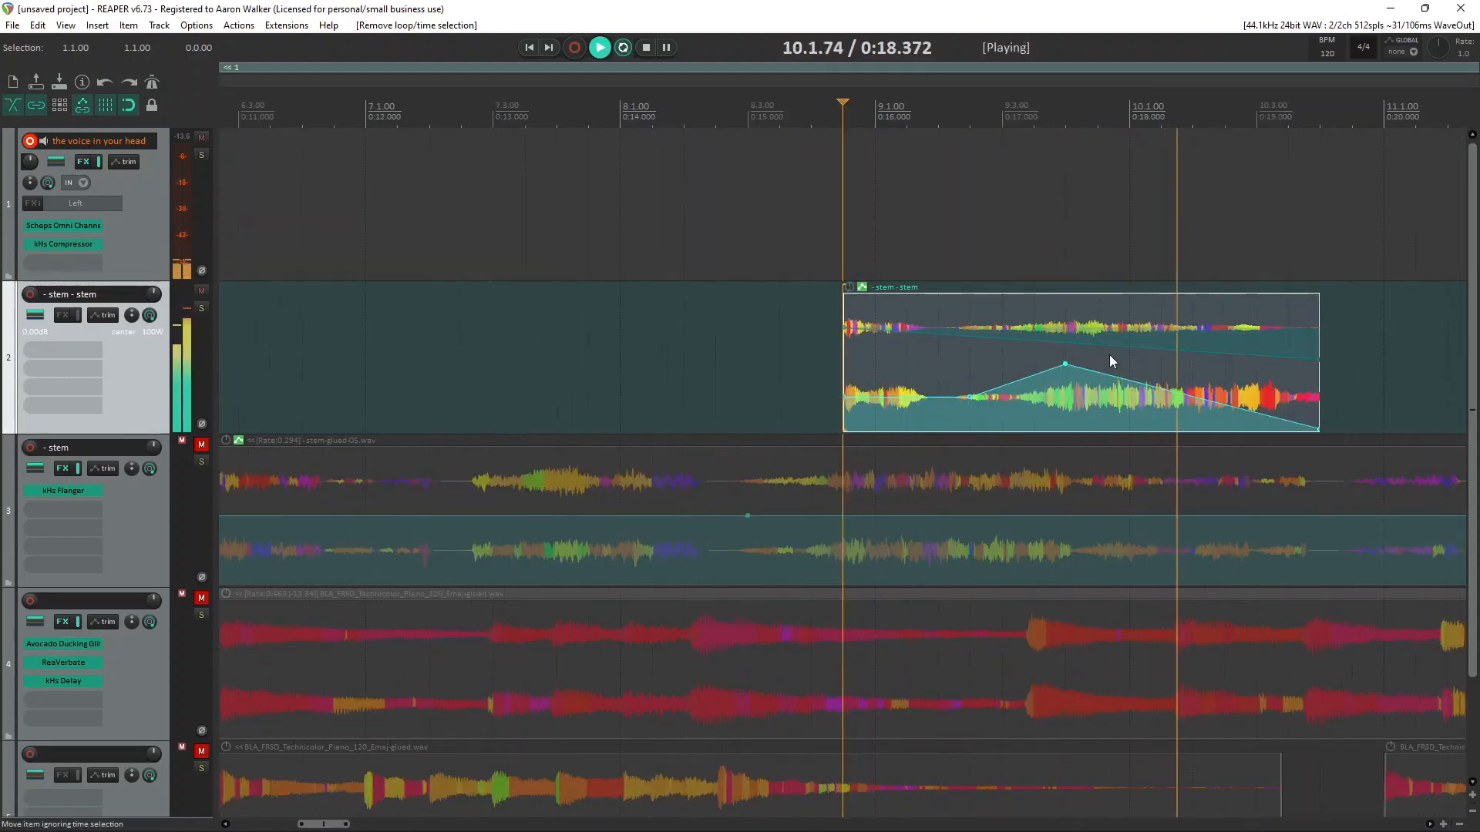
key(space)
Step: Add pan envelope points near the item's end so the pan swings sharply to the opposite side, and listen to it
scroll(285, 319, down, 3)
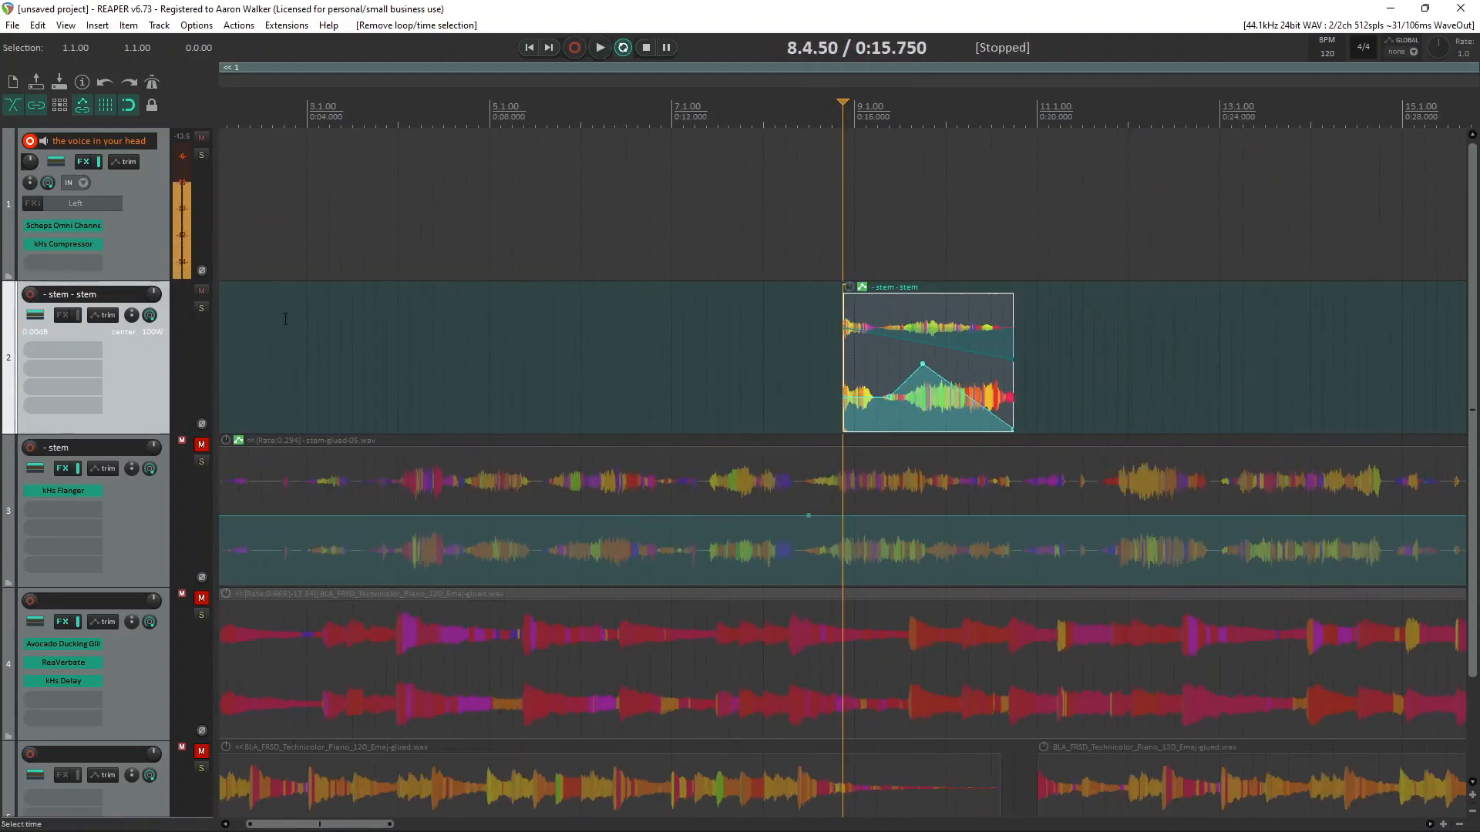
click(968, 352)
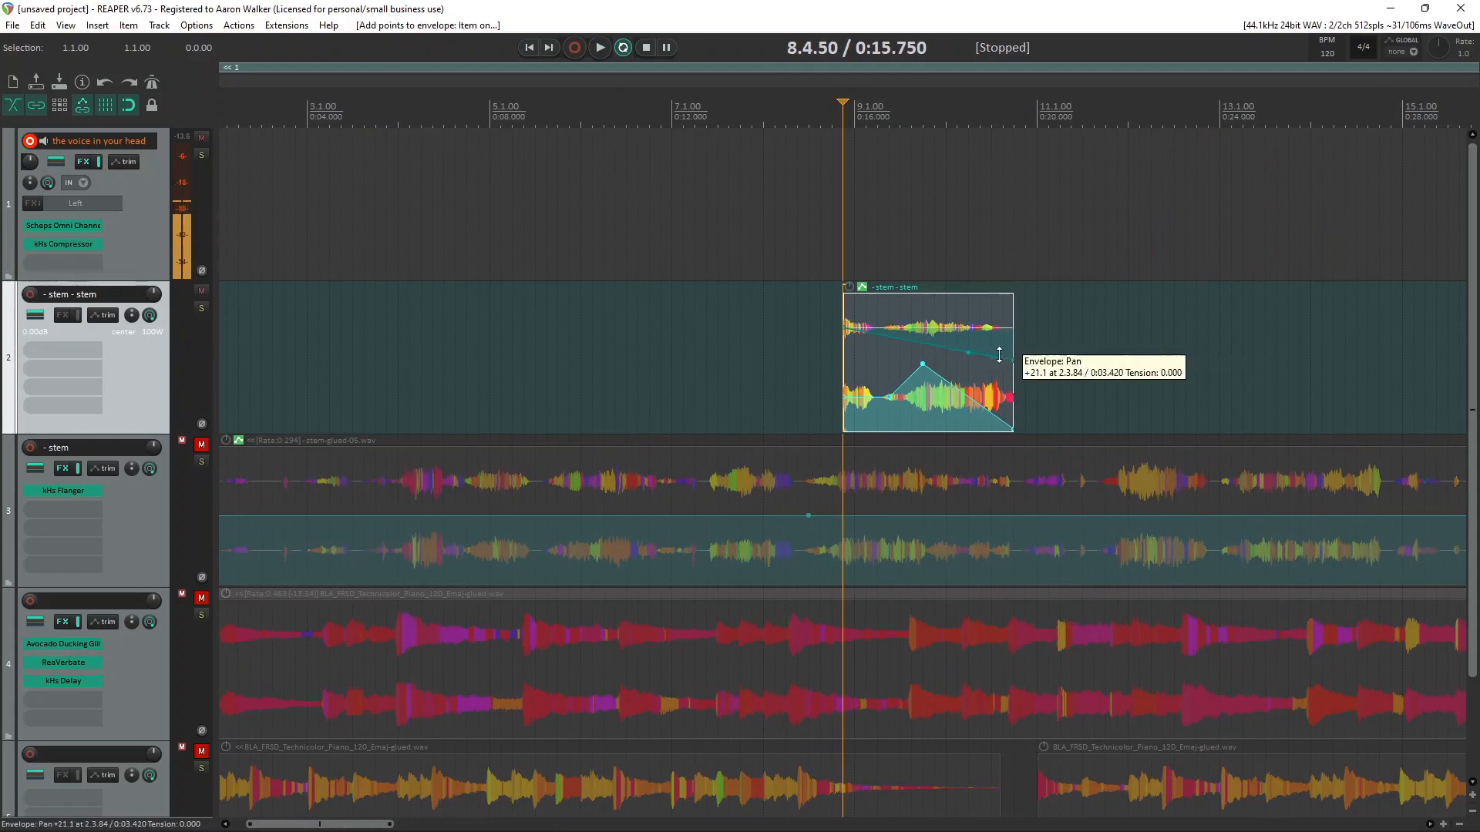
drag(999, 355, 994, 135)
key(space)
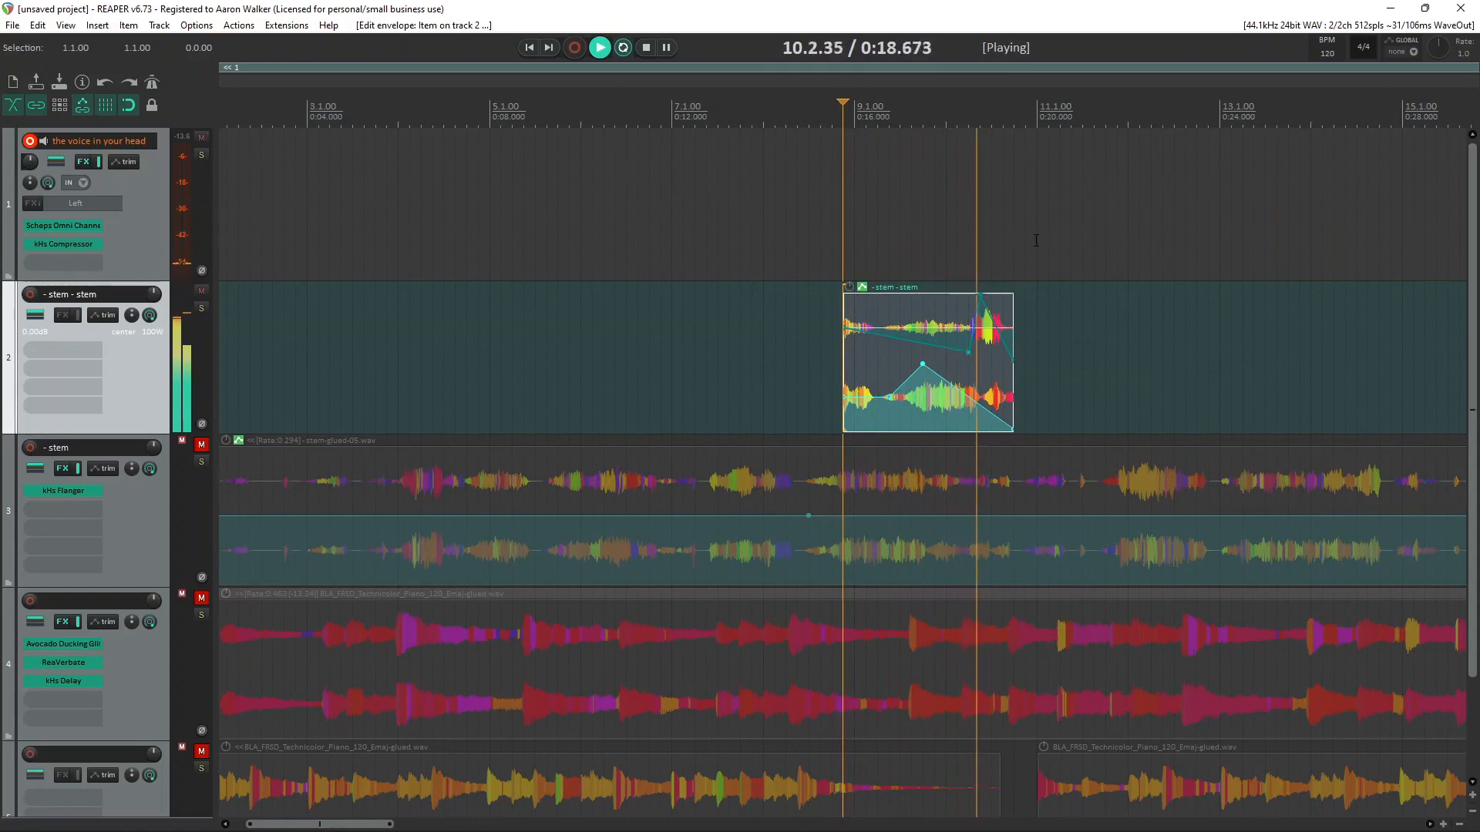
key(space)
Step: Delete the pitch- and pan-automated item from the rendered stem track
scroll(943, 322, down, 4)
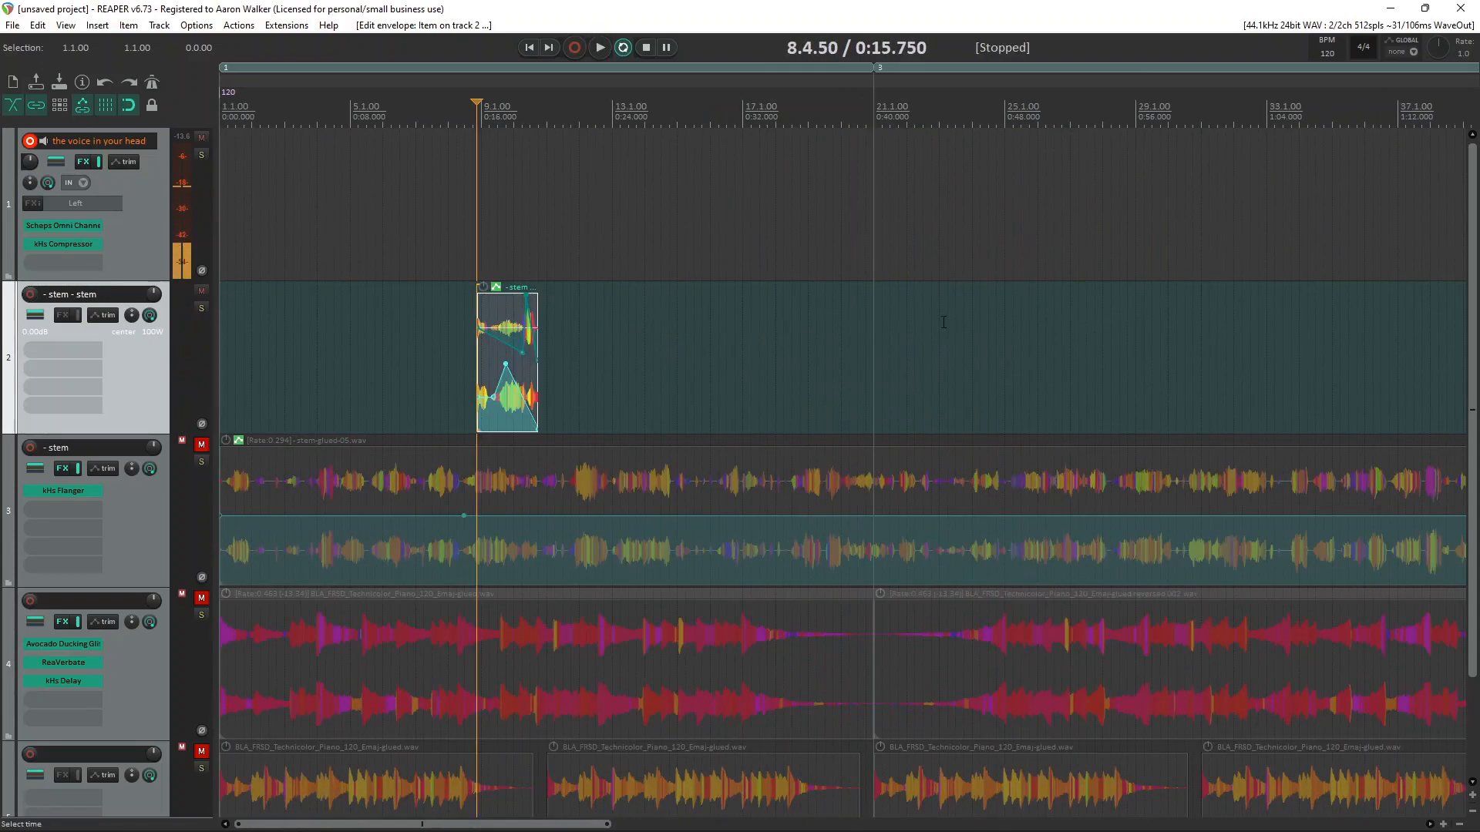
scroll(943, 322, up, 4)
scroll(996, 406, down, 2)
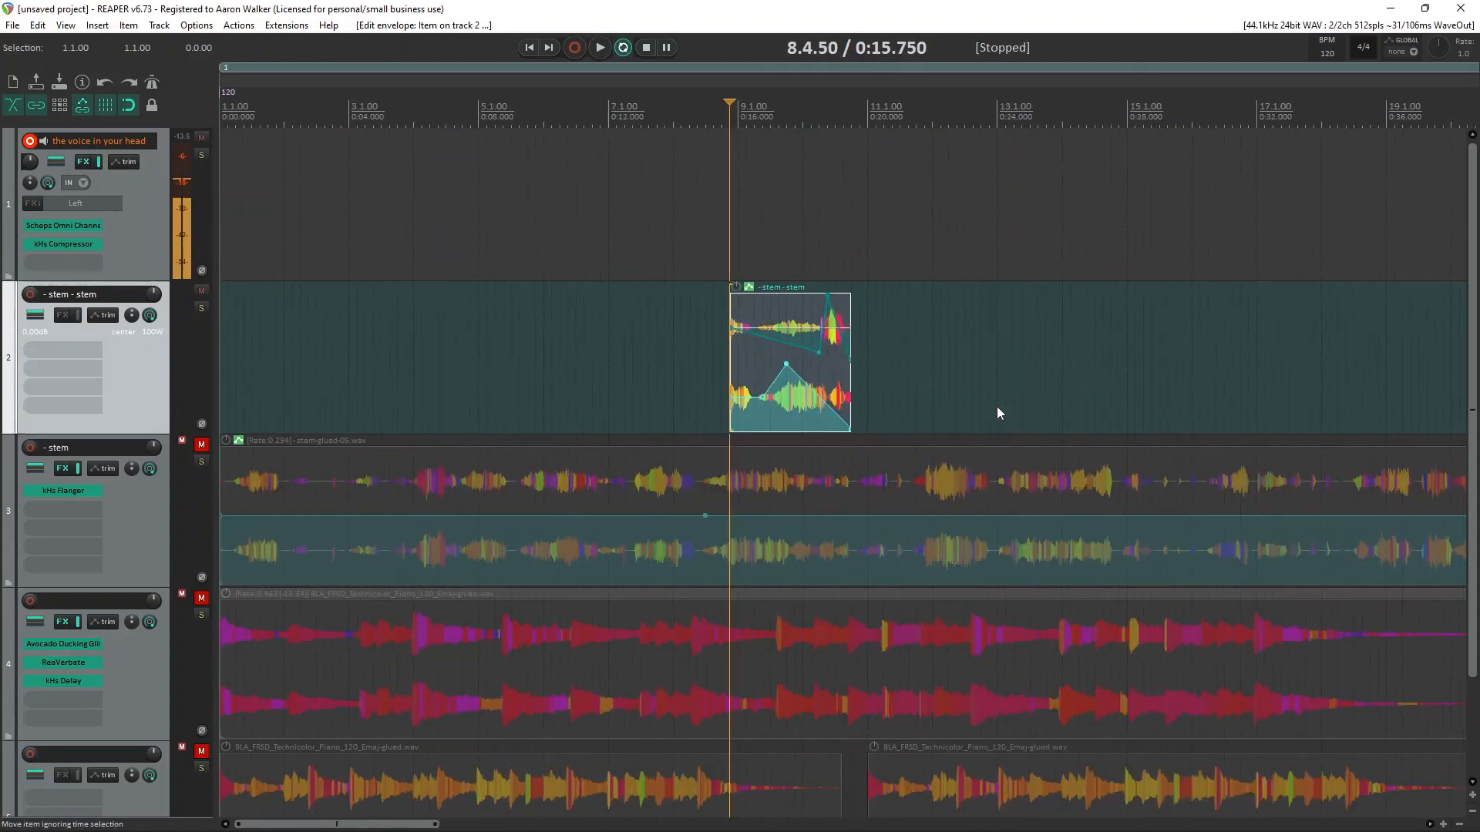
scroll(997, 405, down, 2)
scroll(886, 404, up, 5)
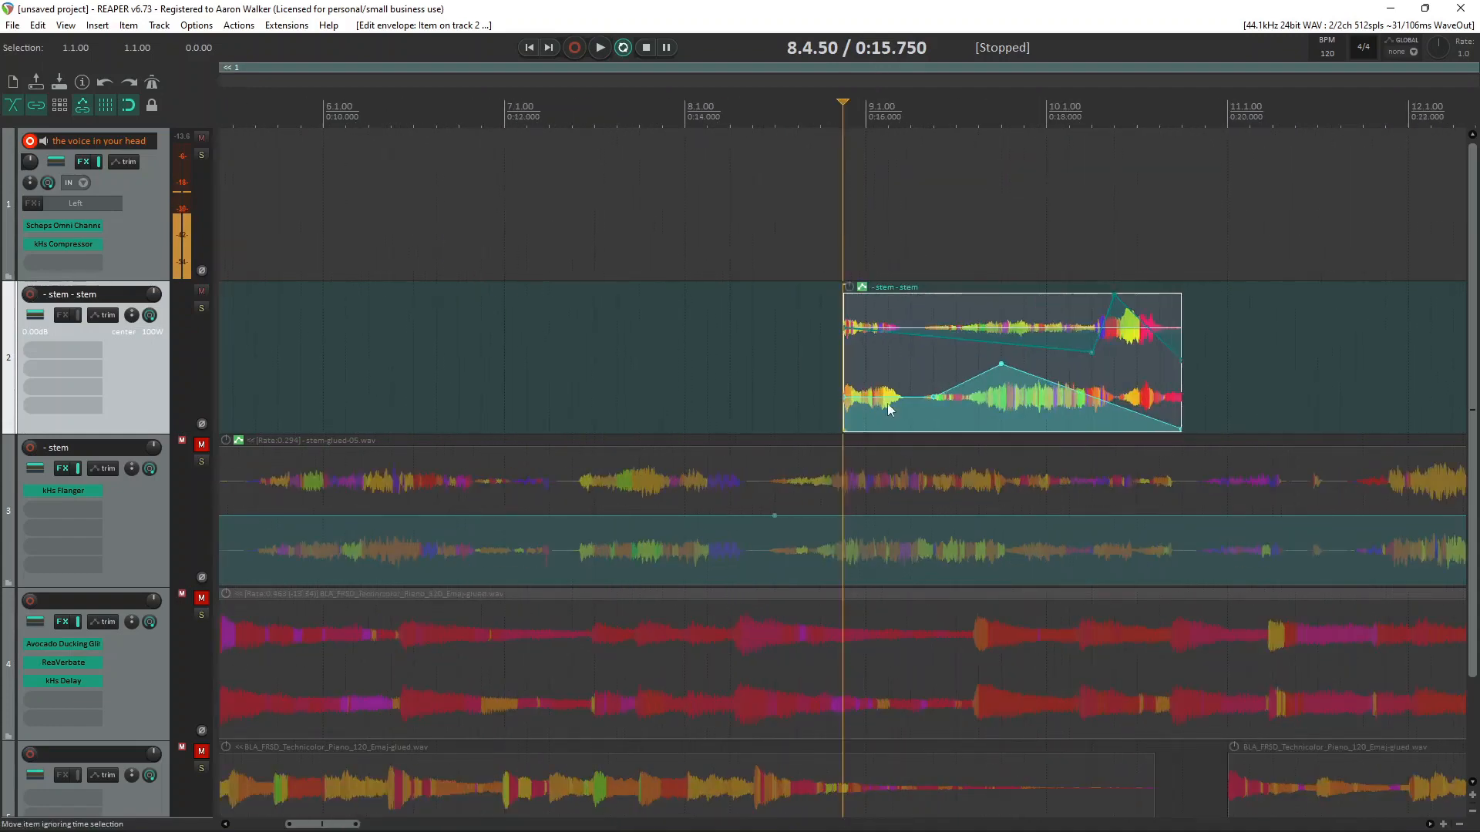
click(1108, 372)
scroll(1094, 353, down, 4)
key(Delete)
scroll(952, 382, down, 2)
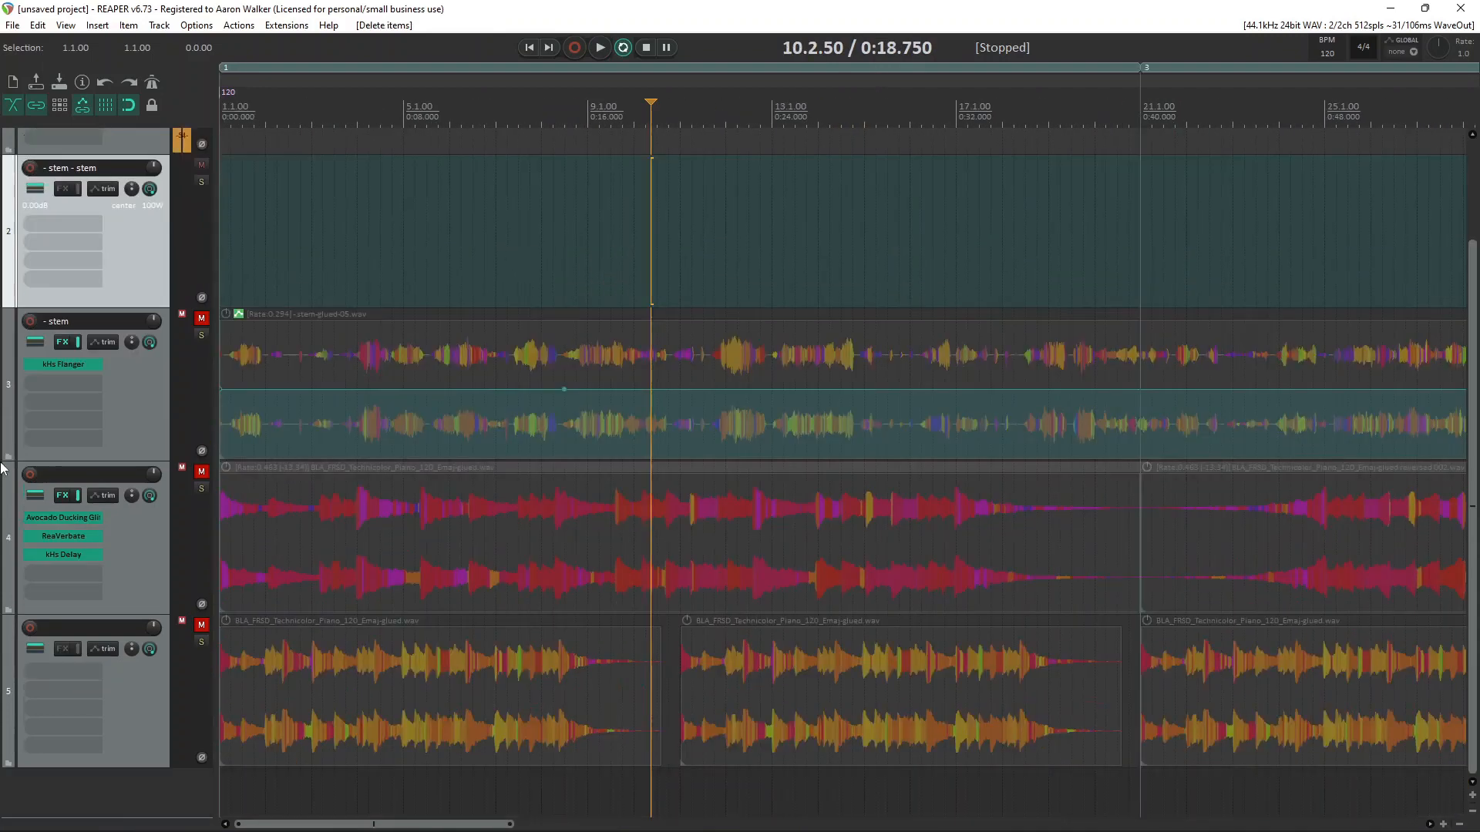
Step: Split the glued stem item on track 3 at 41.1.00 and delete the part after the split
scroll(1196, 329, down, 5)
click(591, 558)
scroll(667, 525, up, 3)
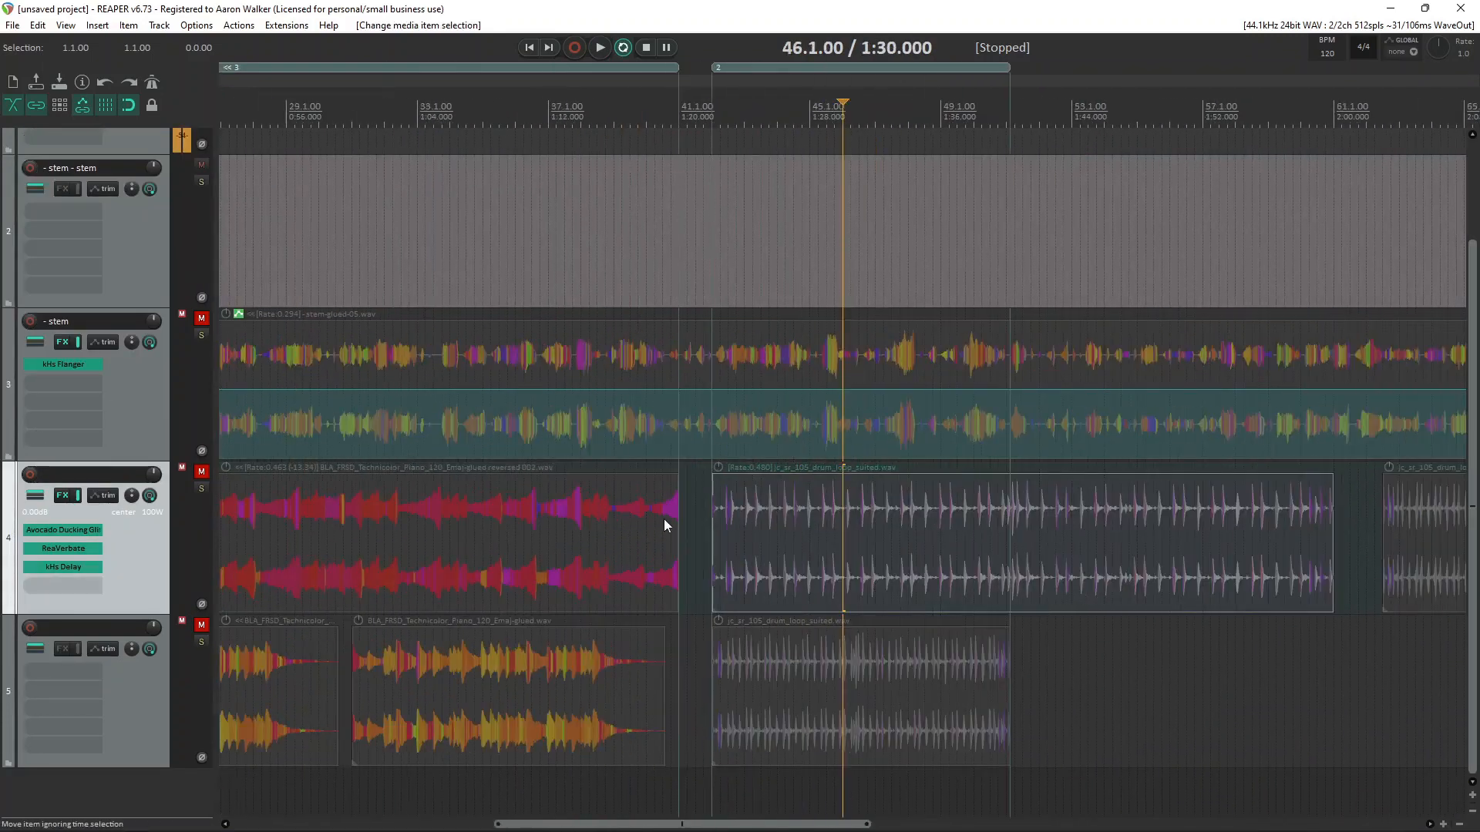
click(851, 364)
click(677, 350)
key(d)
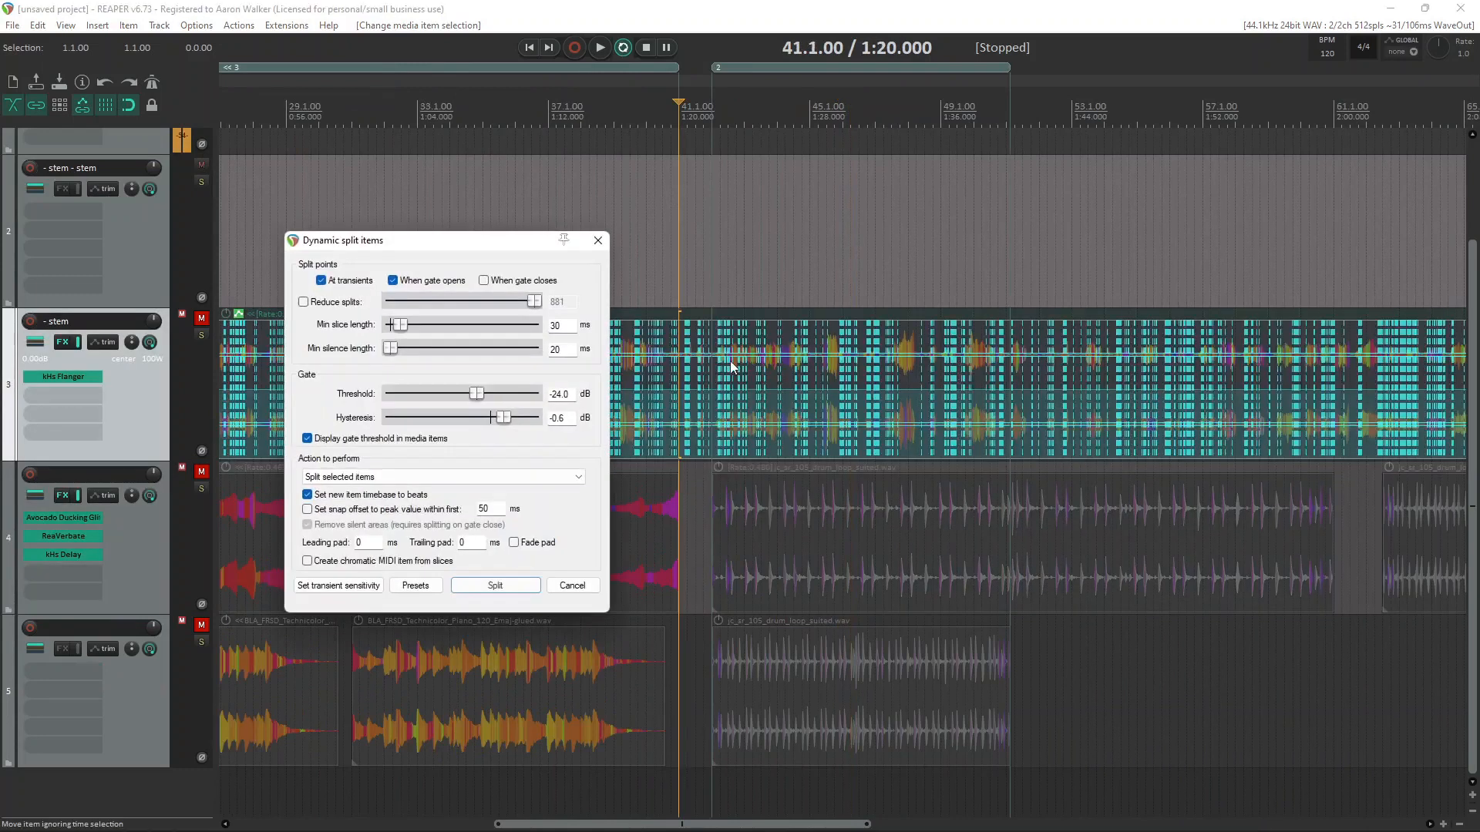
click(598, 240)
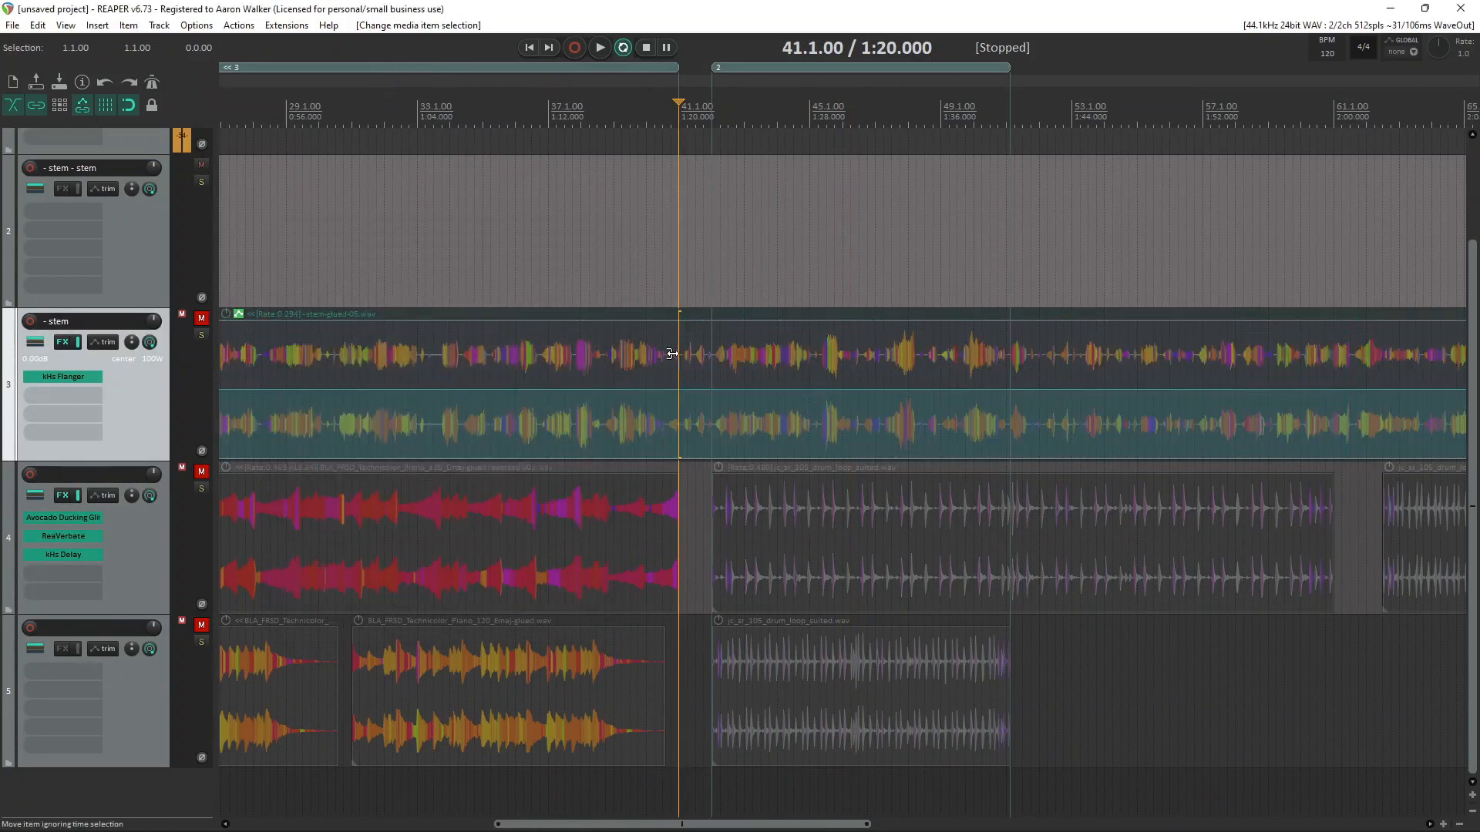
key(s)
click(853, 364)
scroll(853, 364, down, 4)
key(Delete)
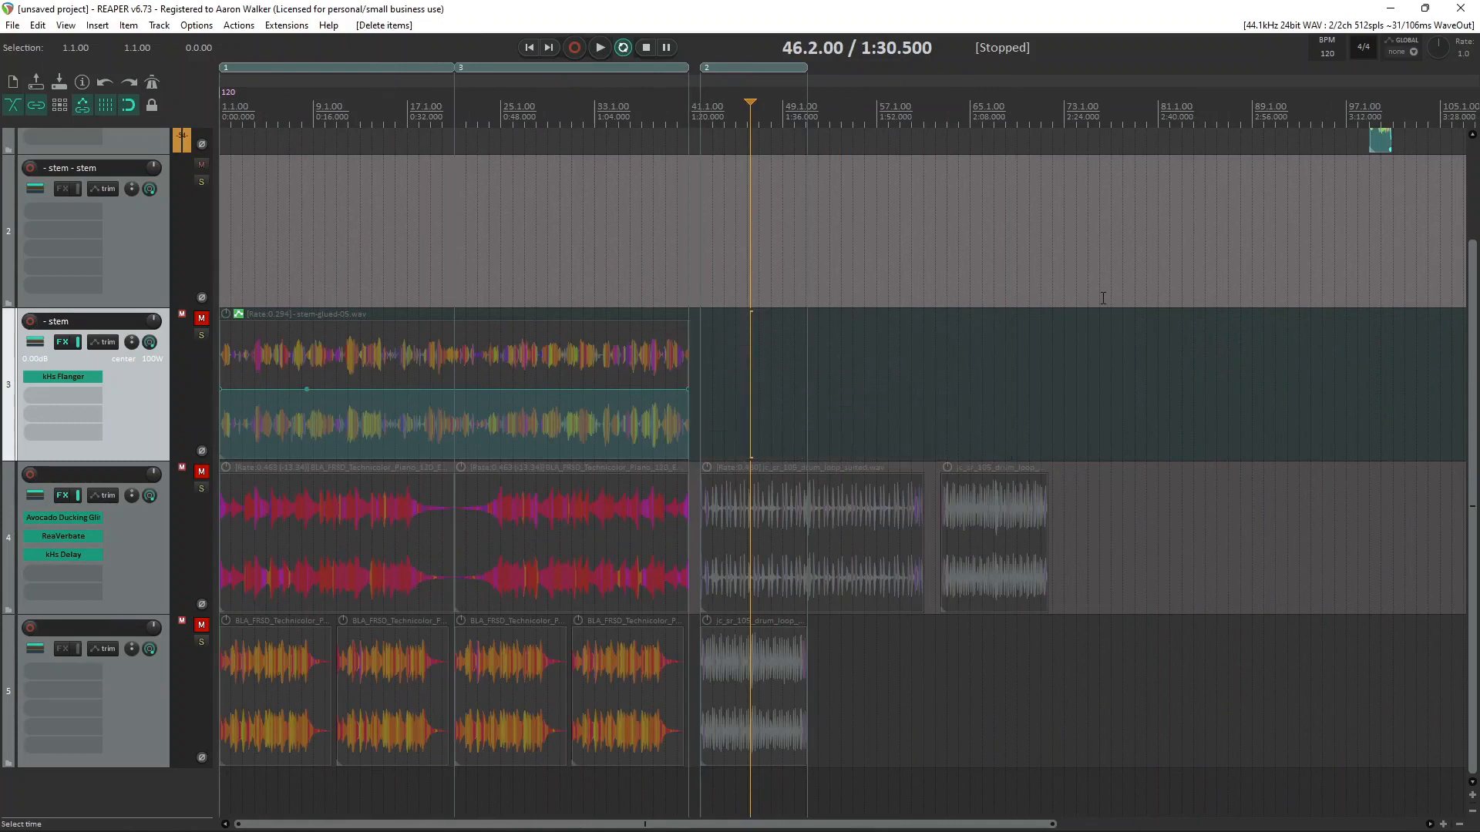
Step: Unmute tracks 3 and 4, and select the slowed drum loop item on track 4 with the edit cursor at 42.1.00
click(201, 318)
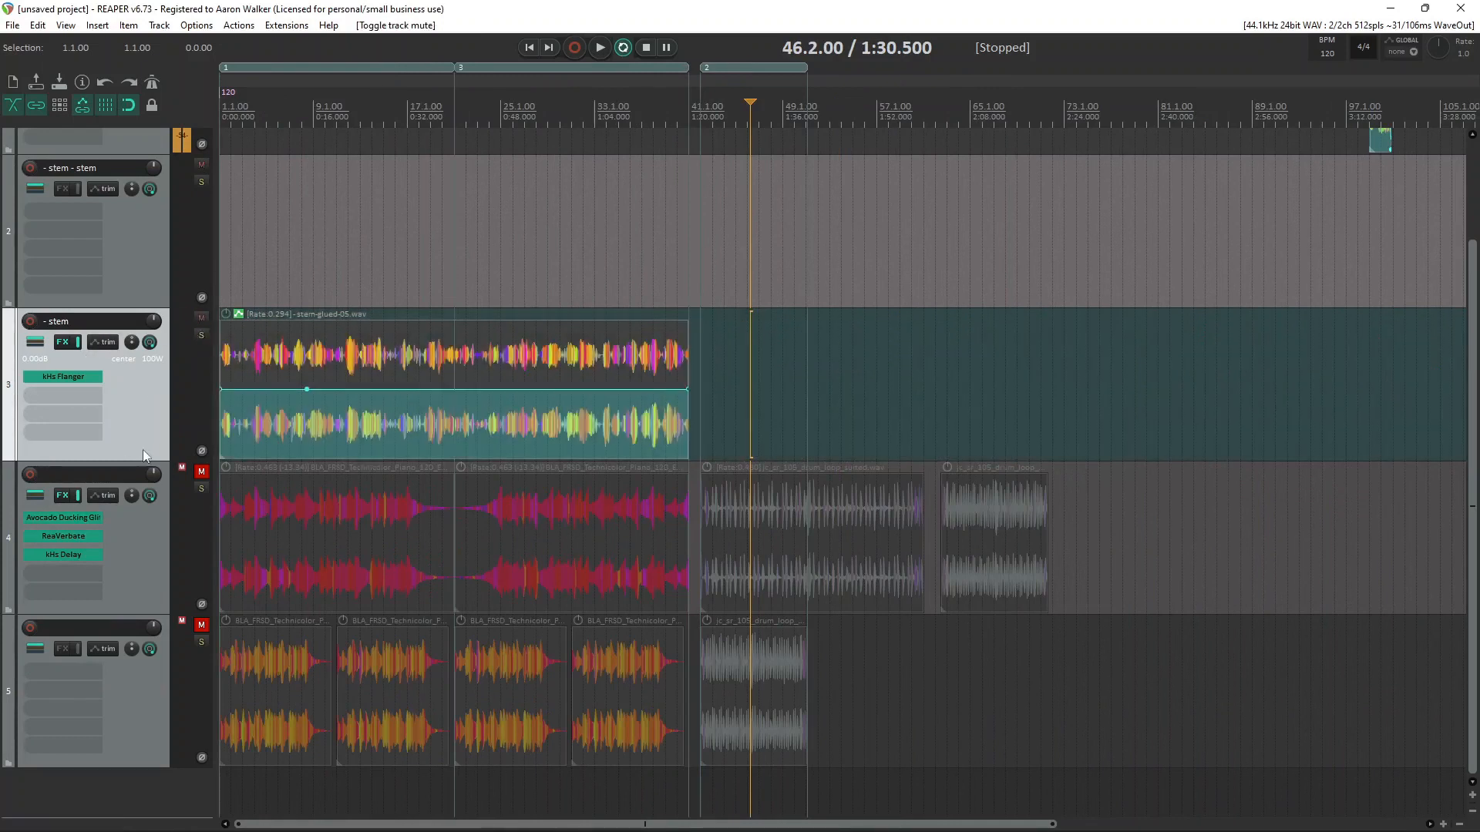
click(201, 471)
scroll(828, 484, up, 3)
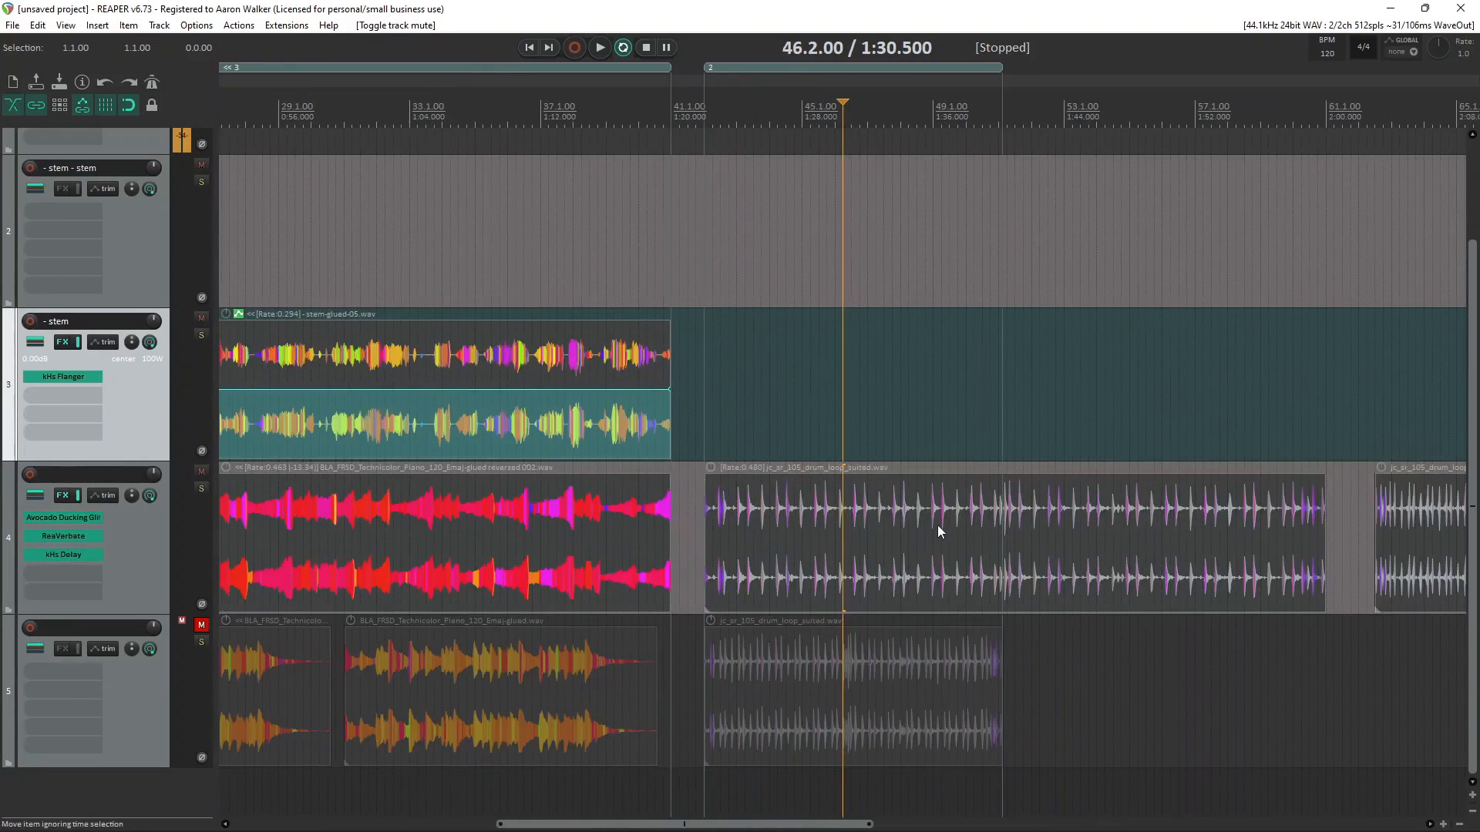
click(871, 539)
scroll(1024, 531, up, 2)
scroll(1008, 510, down, 1)
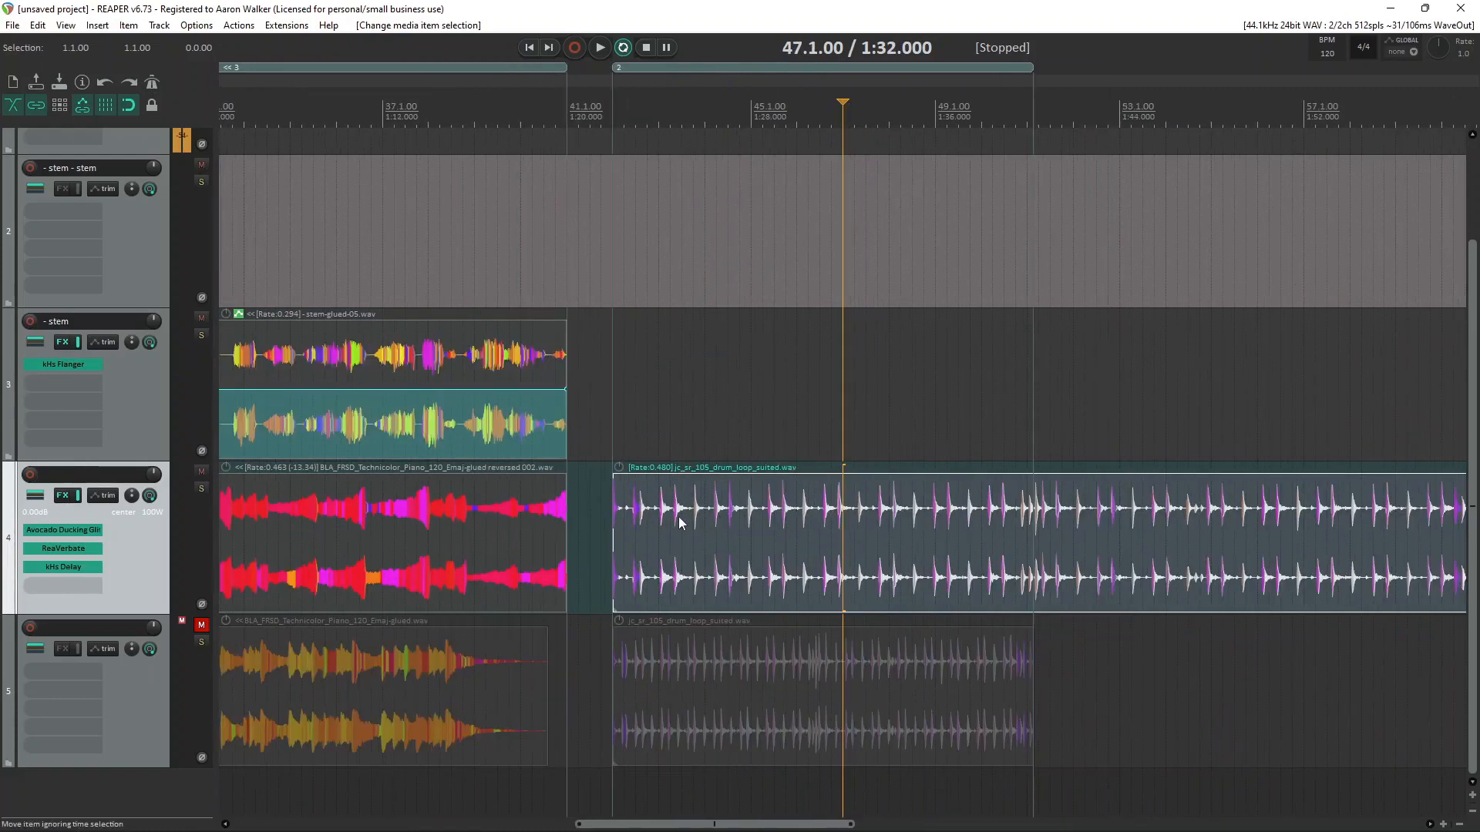
click(615, 519)
scroll(752, 519, up, 2)
Step: Use dynamic split to add stretch markers to the drum loop at transients and gate openings
key(d)
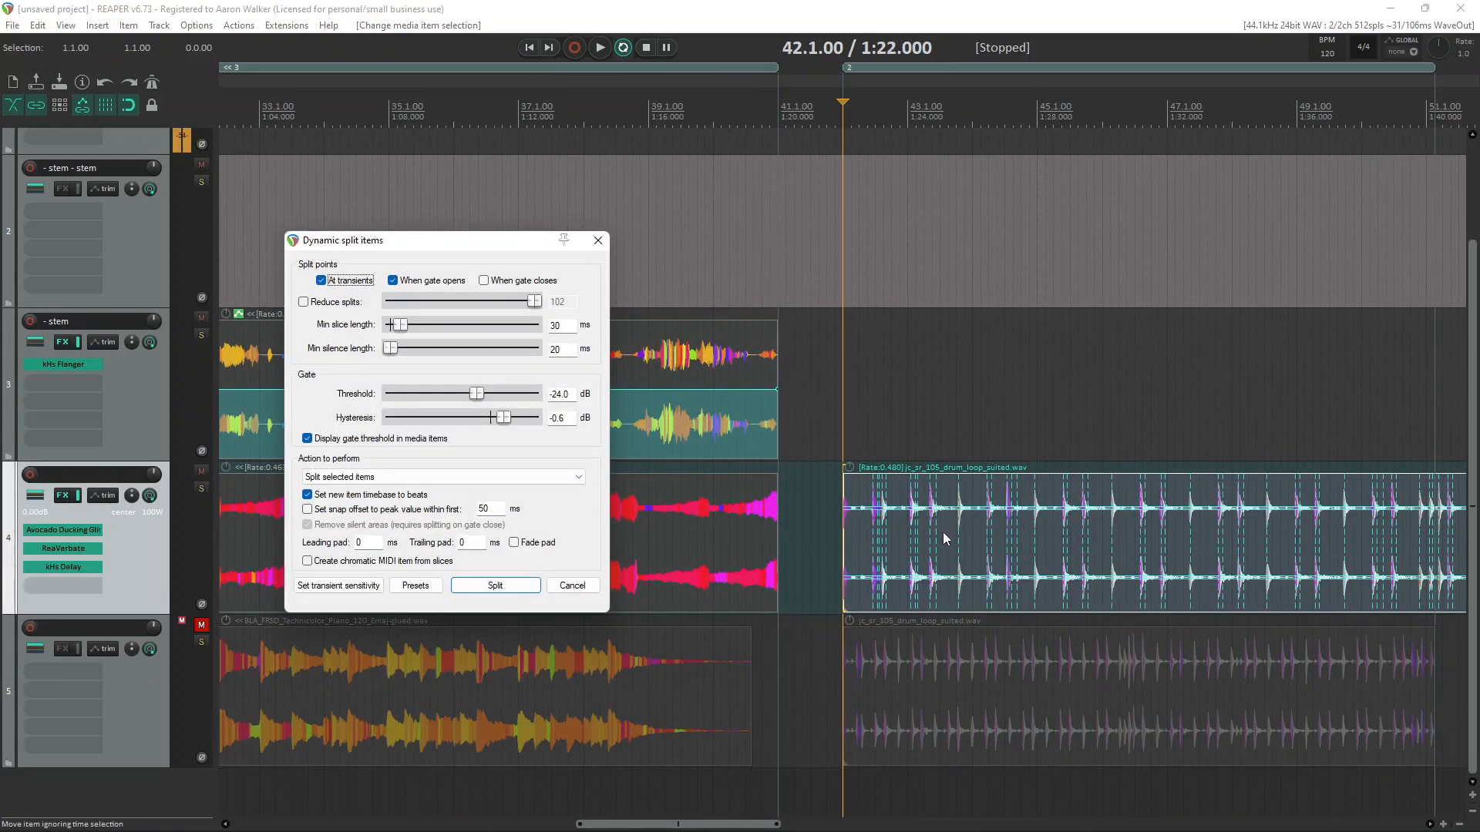
scroll(1014, 562, up, 2)
click(435, 477)
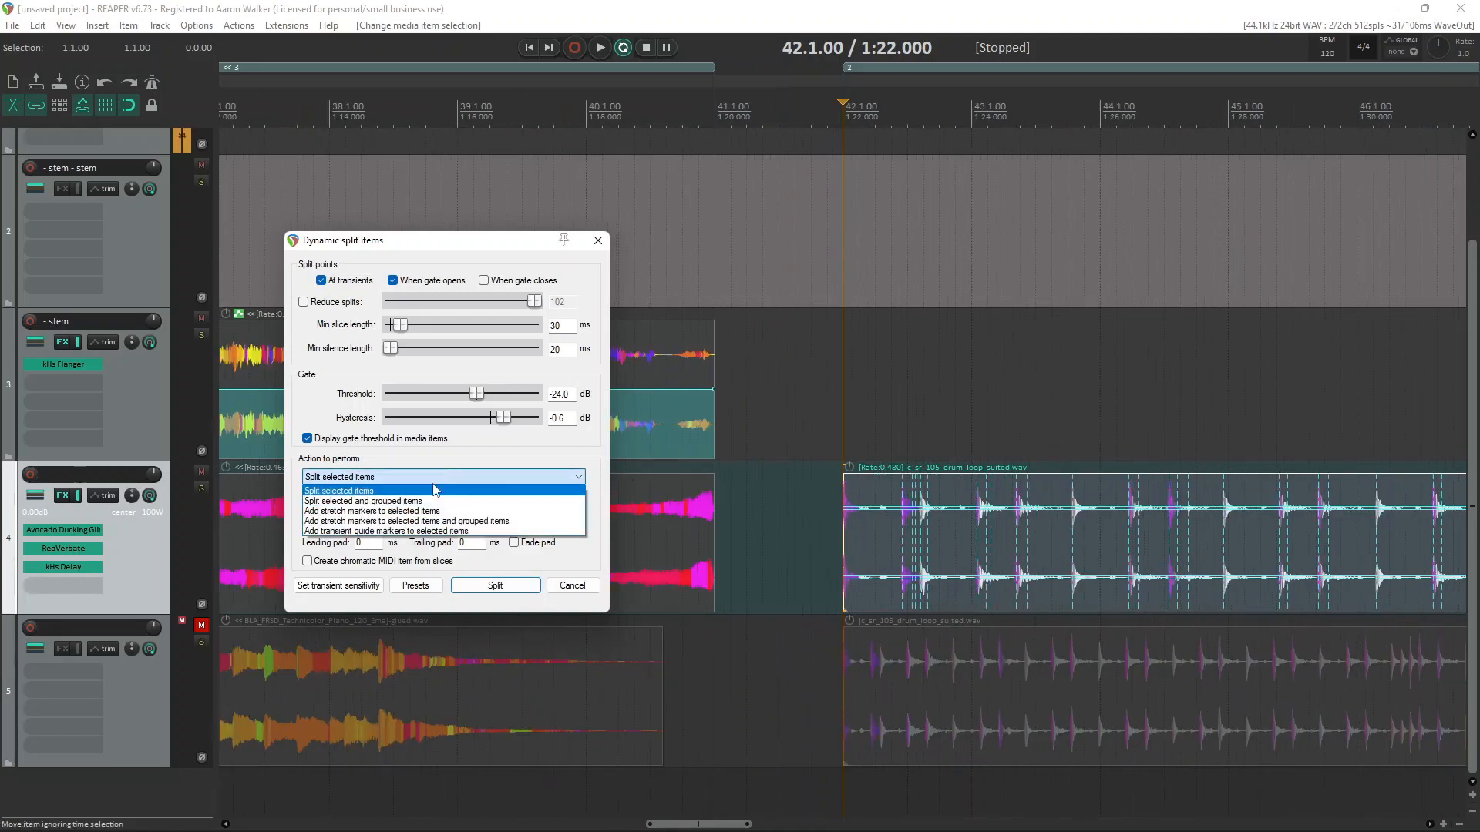
click(425, 512)
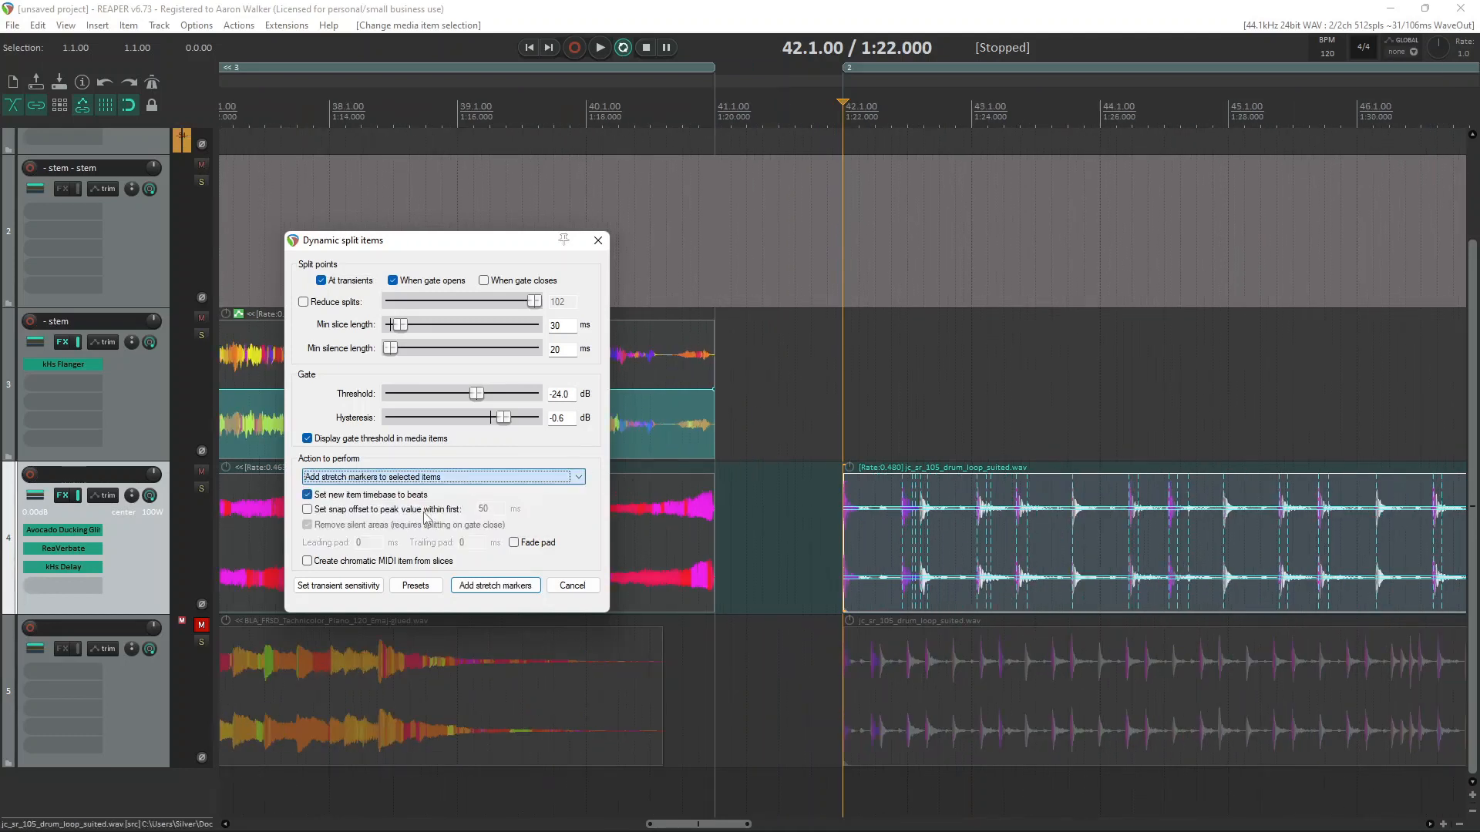
click(493, 589)
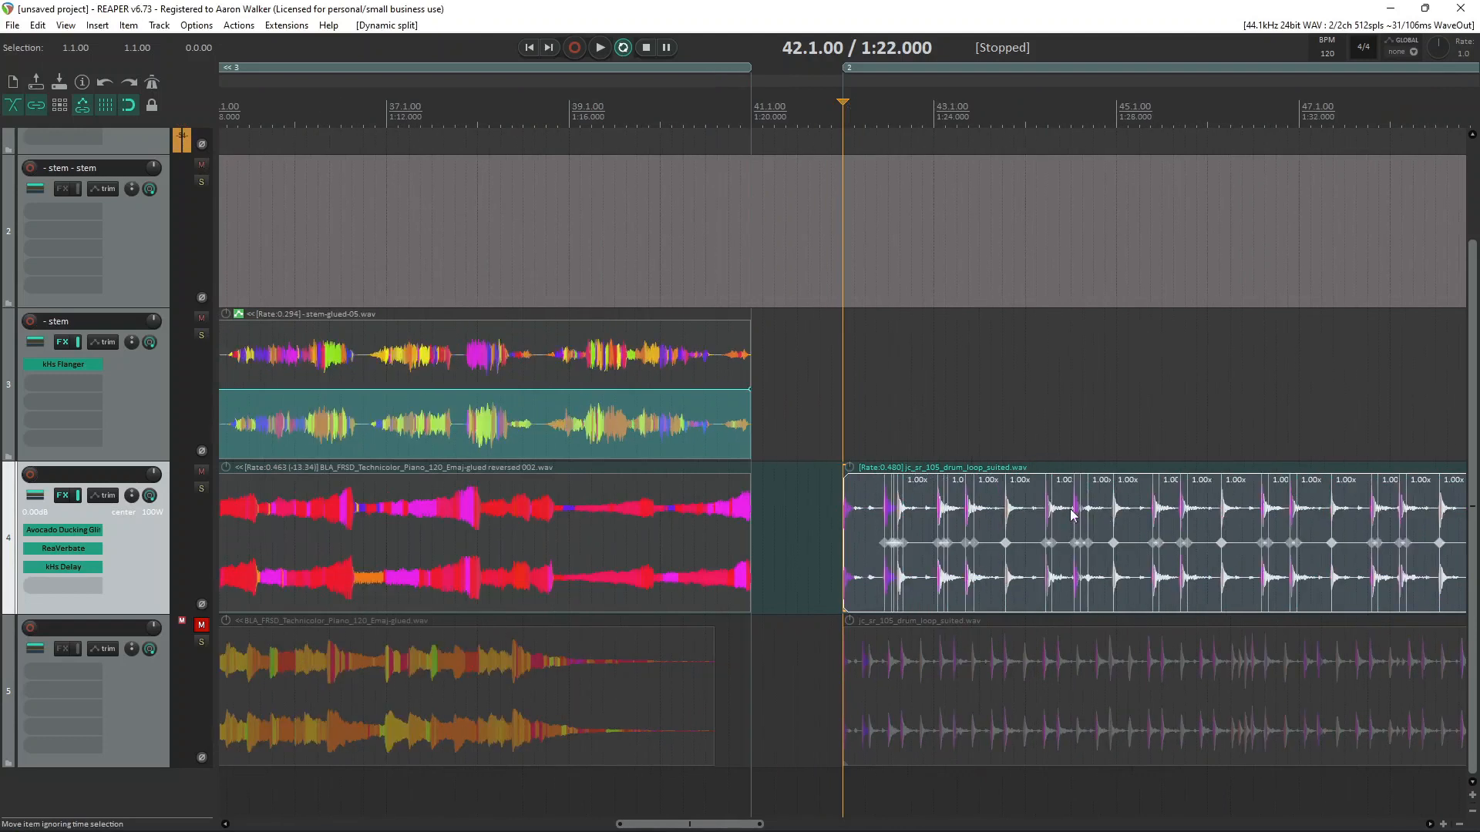
Step: Move a stretch marker between bars 43 and 44 of the drum loop and tilt the stretch slopes of its neighbouring segments
scroll(1079, 550, up, 1)
mouse_move(1090, 543)
mouse_down()
mouse_move(1075, 434)
mouse_move(1106, 637)
mouse_move(1105, 460)
mouse_move(1118, 641)
mouse_move(1119, 485)
mouse_move(1118, 646)
mouse_move(1120, 545)
mouse_move(1149, 512)
mouse_move(1153, 566)
mouse_move(1127, 520)
mouse_move(1172, 552)
mouse_move(1161, 623)
mouse_move(1075, 533)
mouse_move(1164, 485)
mouse_move(1101, 410)
mouse_move(1169, 546)
mouse_up()
scroll(1166, 556, down, 2)
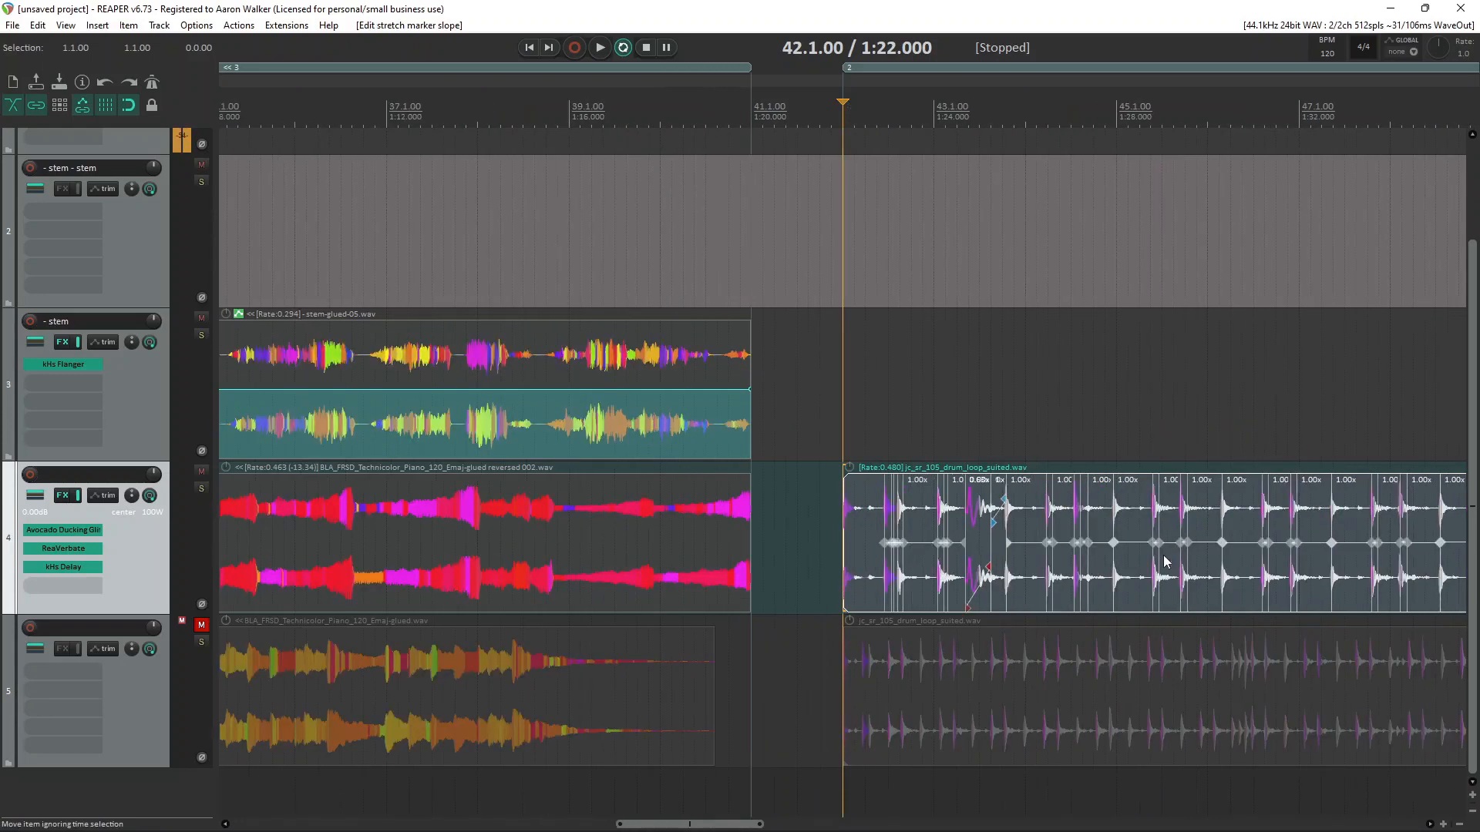
Step: Run the script that randomises the drum loop's stretch marker positions and slopes
click(1145, 564)
scroll(1020, 575, down, 4)
scroll(857, 589, up, 5)
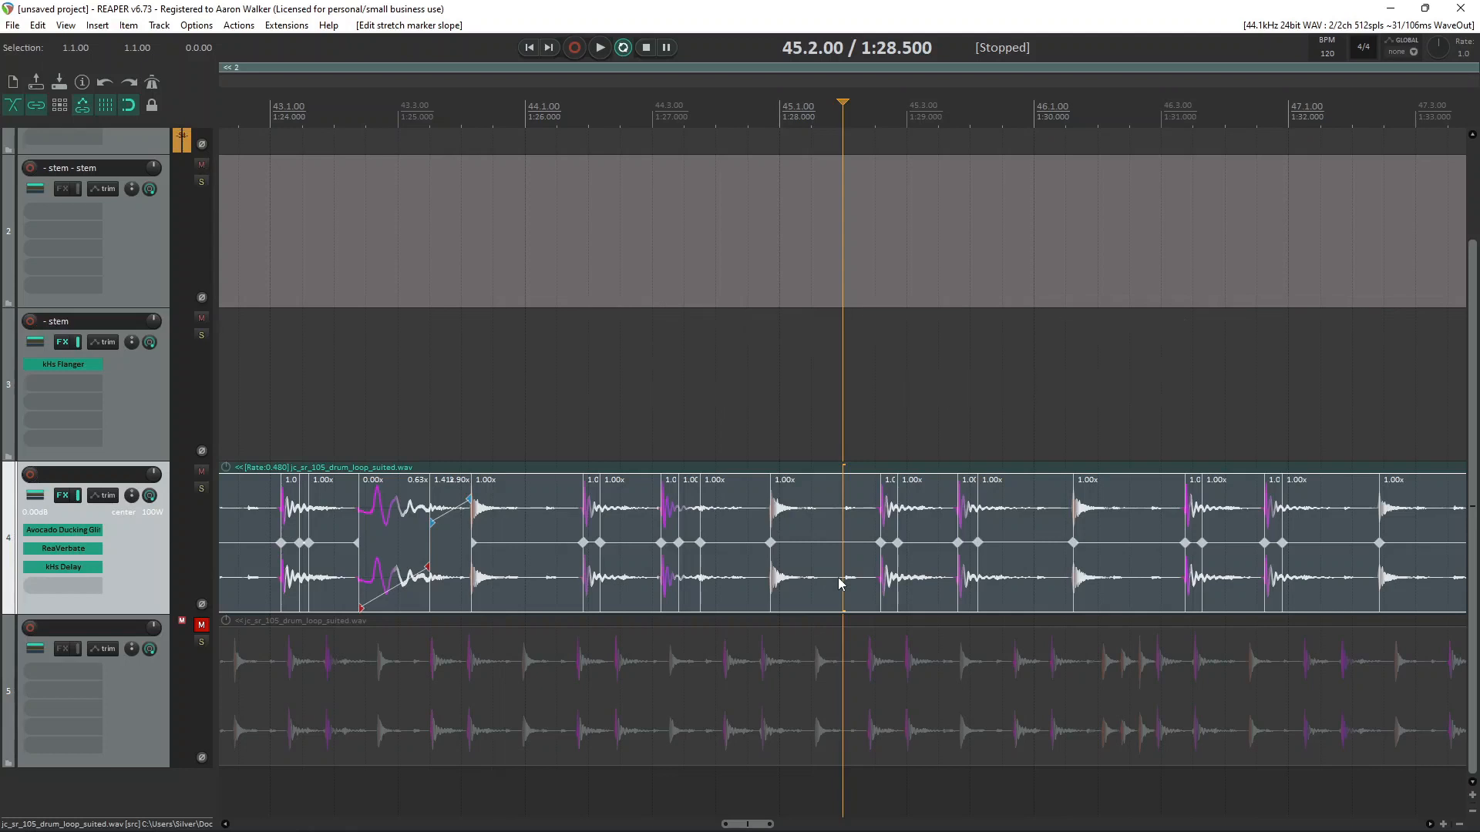
scroll(861, 559, down, 1)
key(r)
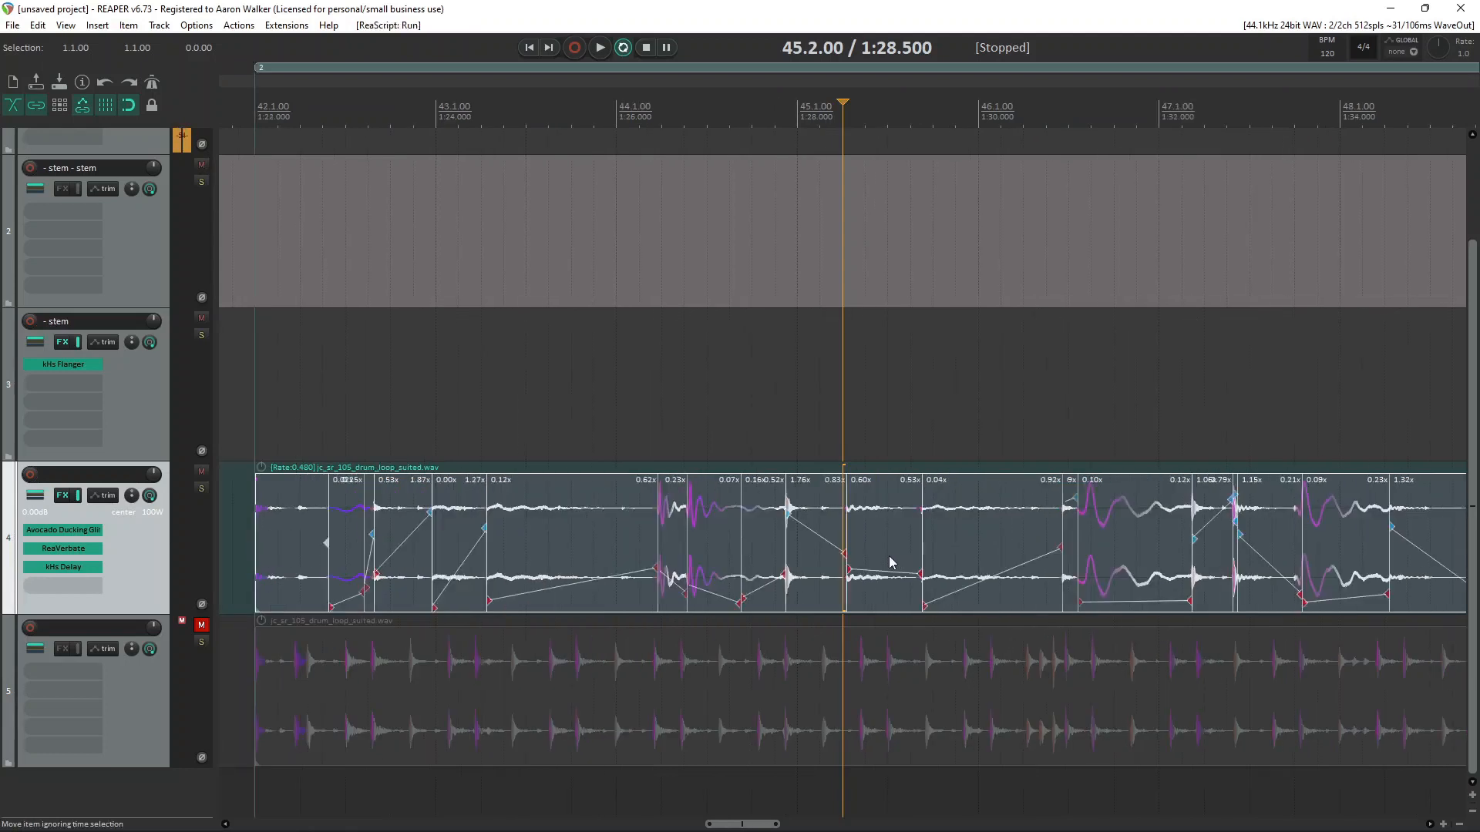
scroll(892, 563, down, 2)
scroll(1117, 574, down, 3)
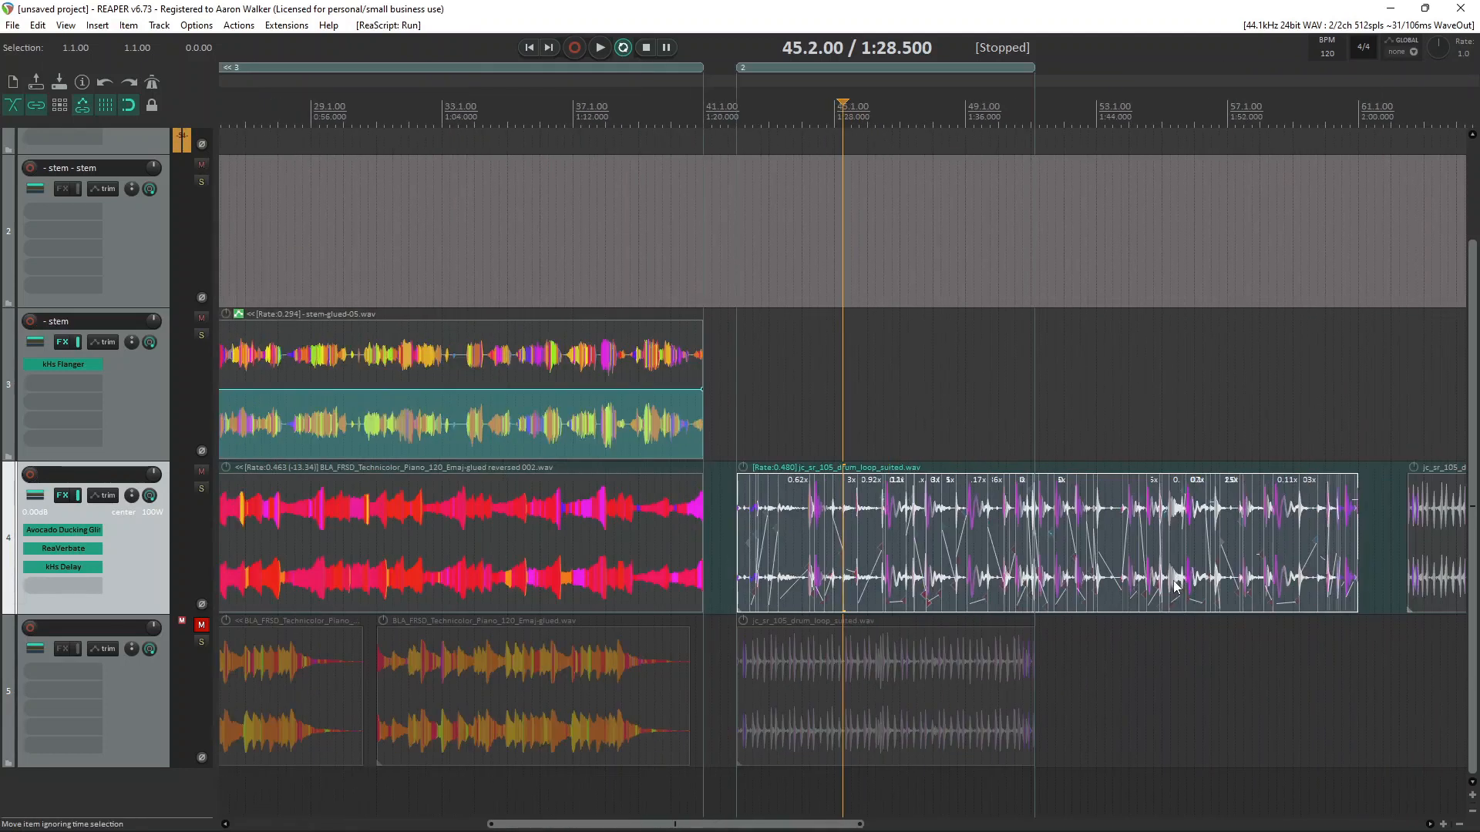
Step: Place the edit cursor at the drum loop's start and bypass all three effects on track 4
click(738, 552)
scroll(738, 552, up, 2)
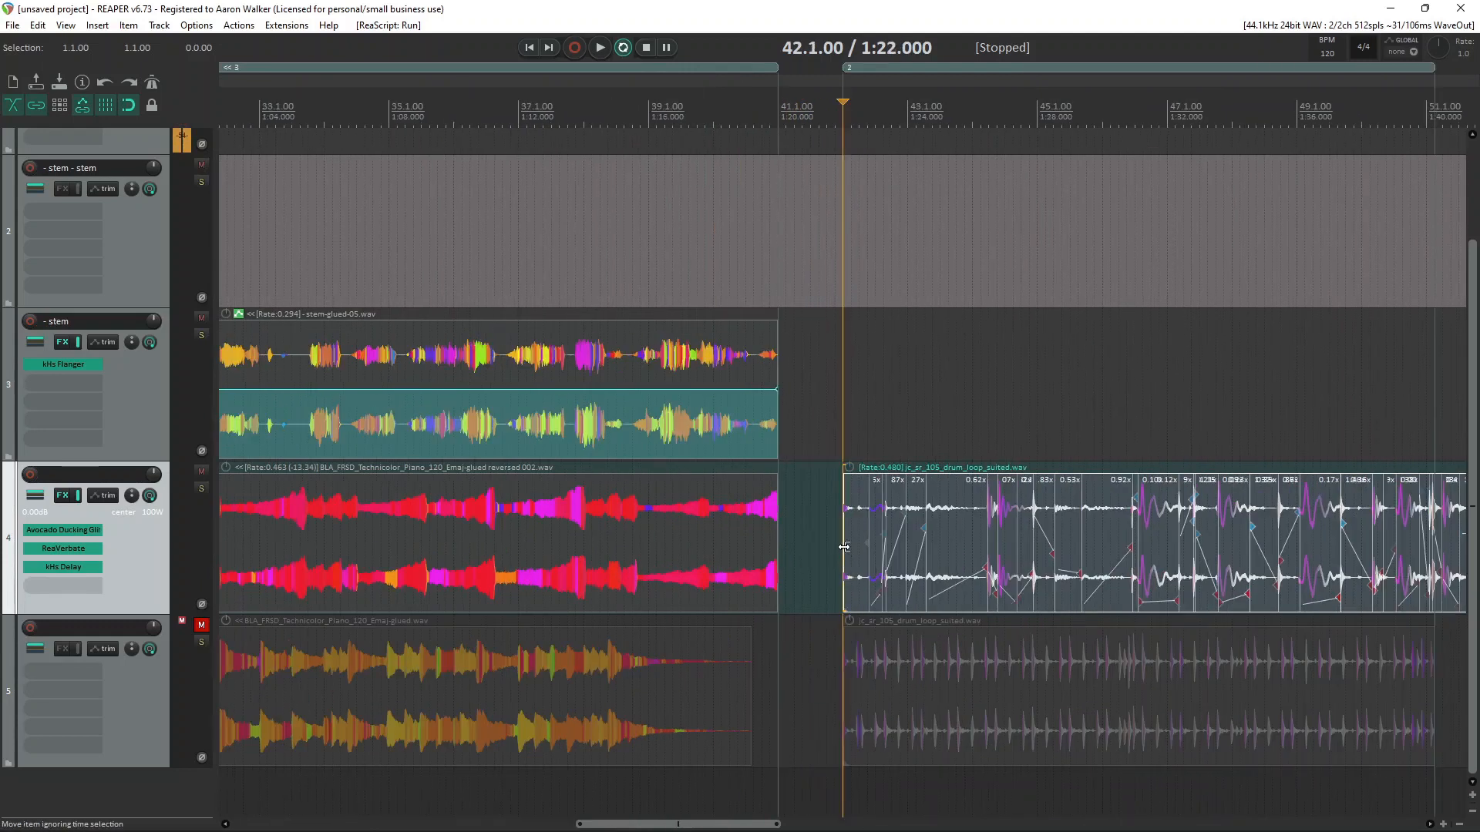
shift+click(78, 565)
shift+click(74, 533)
scroll(1261, 440, down, 3)
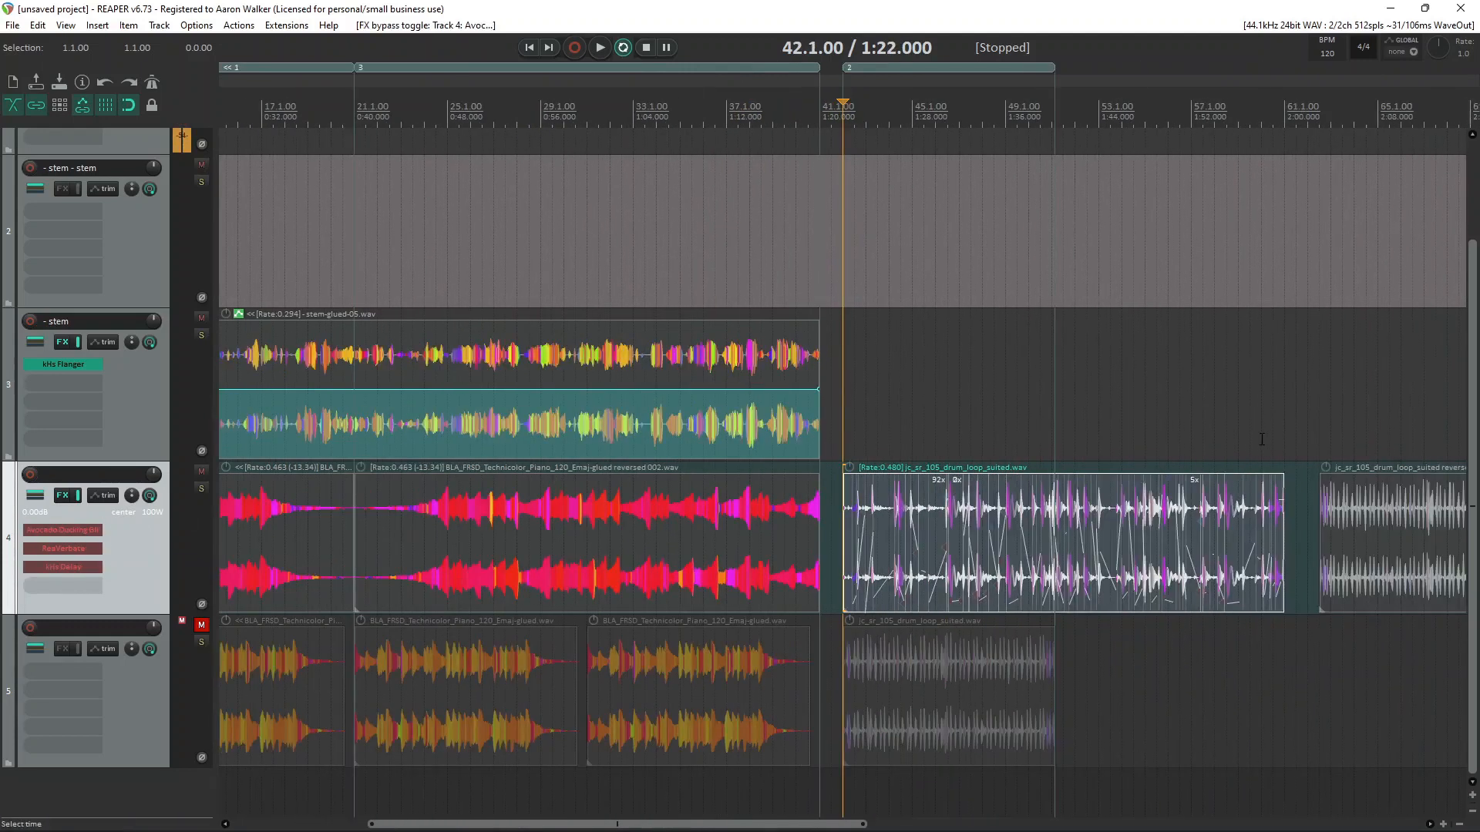
scroll(1027, 544, up, 5)
scroll(1149, 539, down, 5)
Step: Undo the effect bypasses on track 4 and the randomisation of the drum loop's stretch markers
key(ctrl+z)
key(ctrl+z)
key(ctrl+z)
key(ctrl+z)
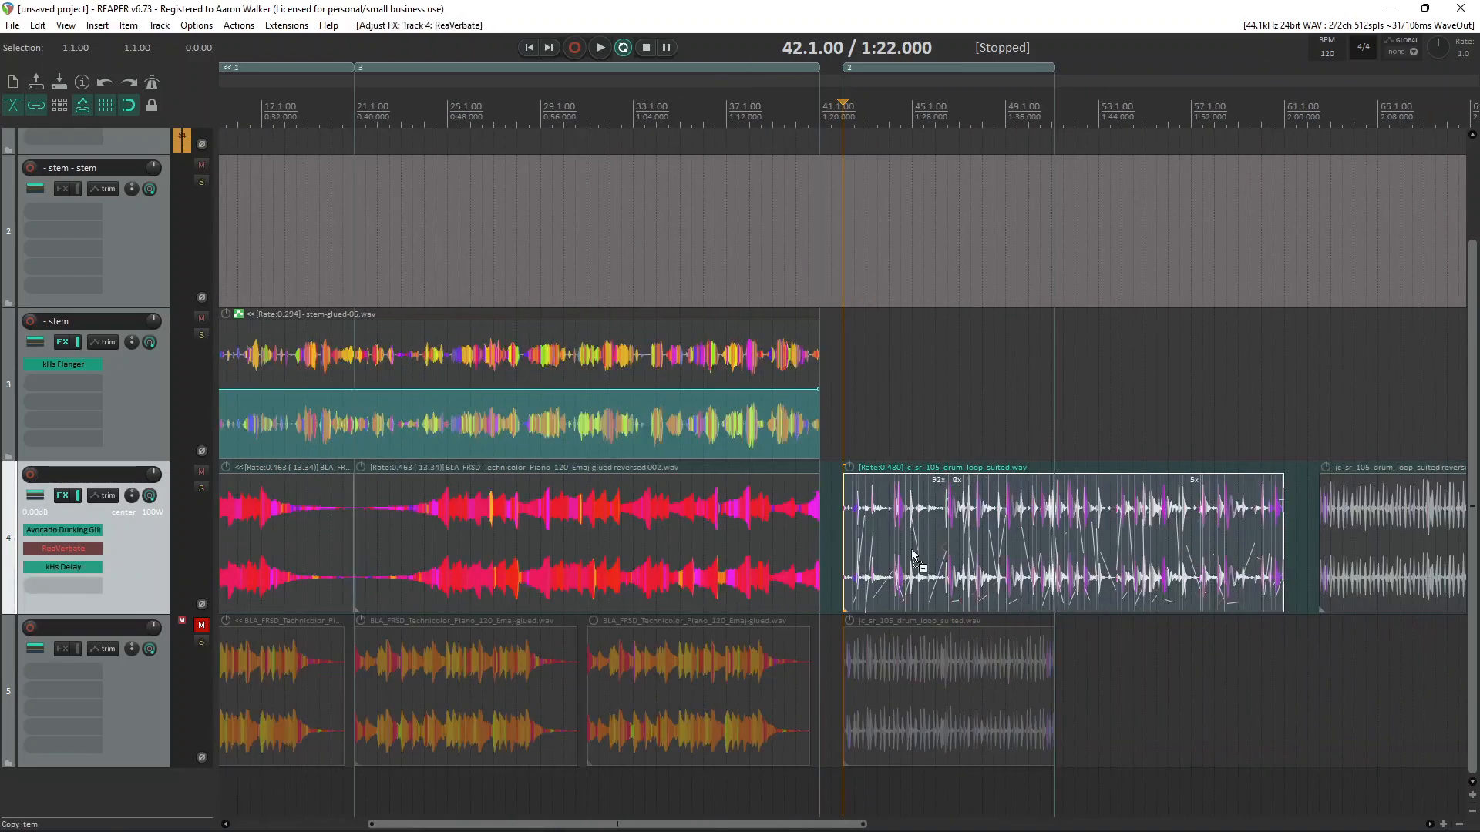
scroll(894, 568, up, 4)
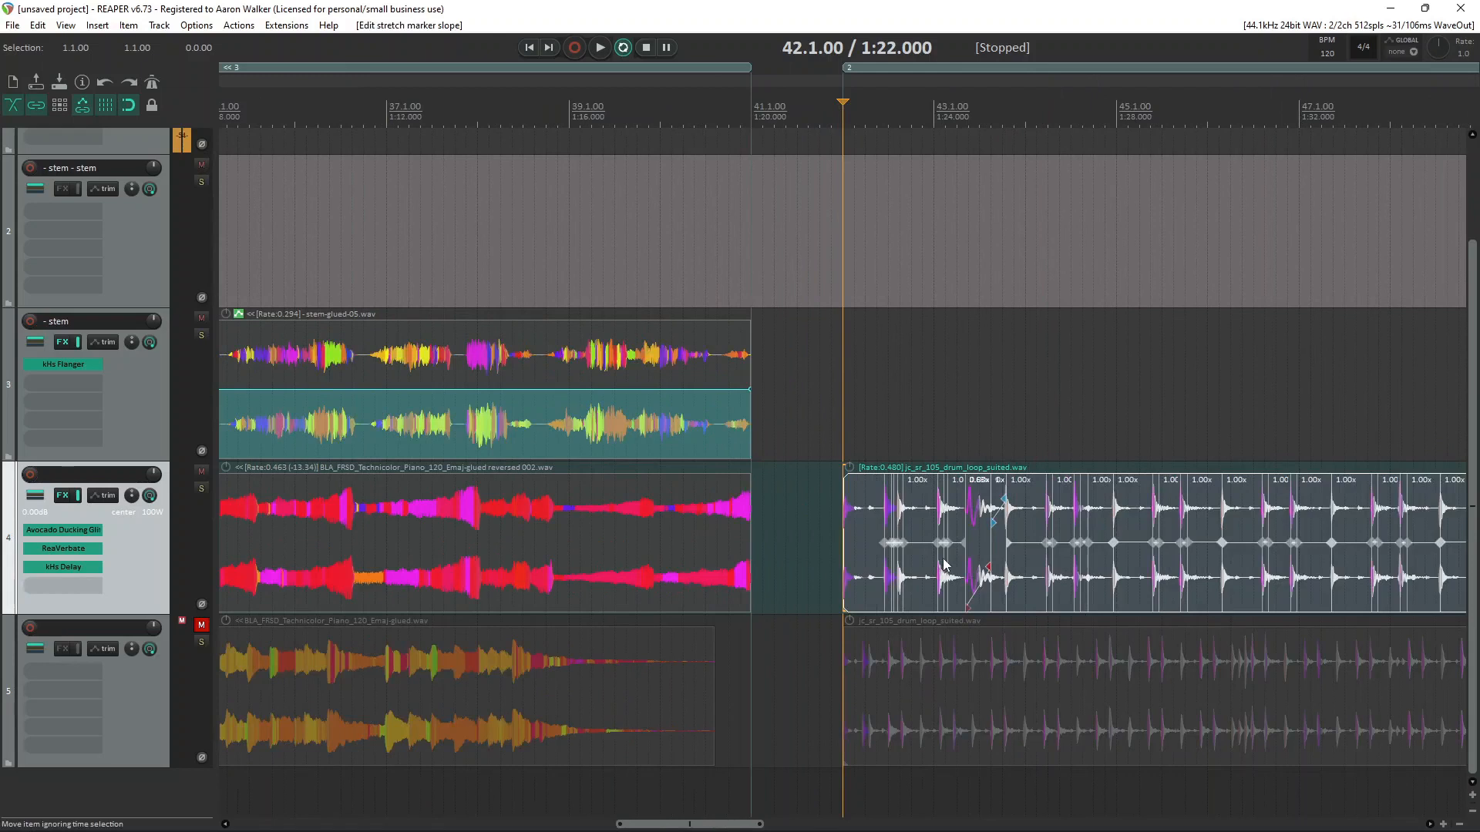
Step: Bypass the Avocado Ducking, ReaVerbate and kHs Delay effects on track 4 and listen to the drum loop from 42.1.00
key(space)
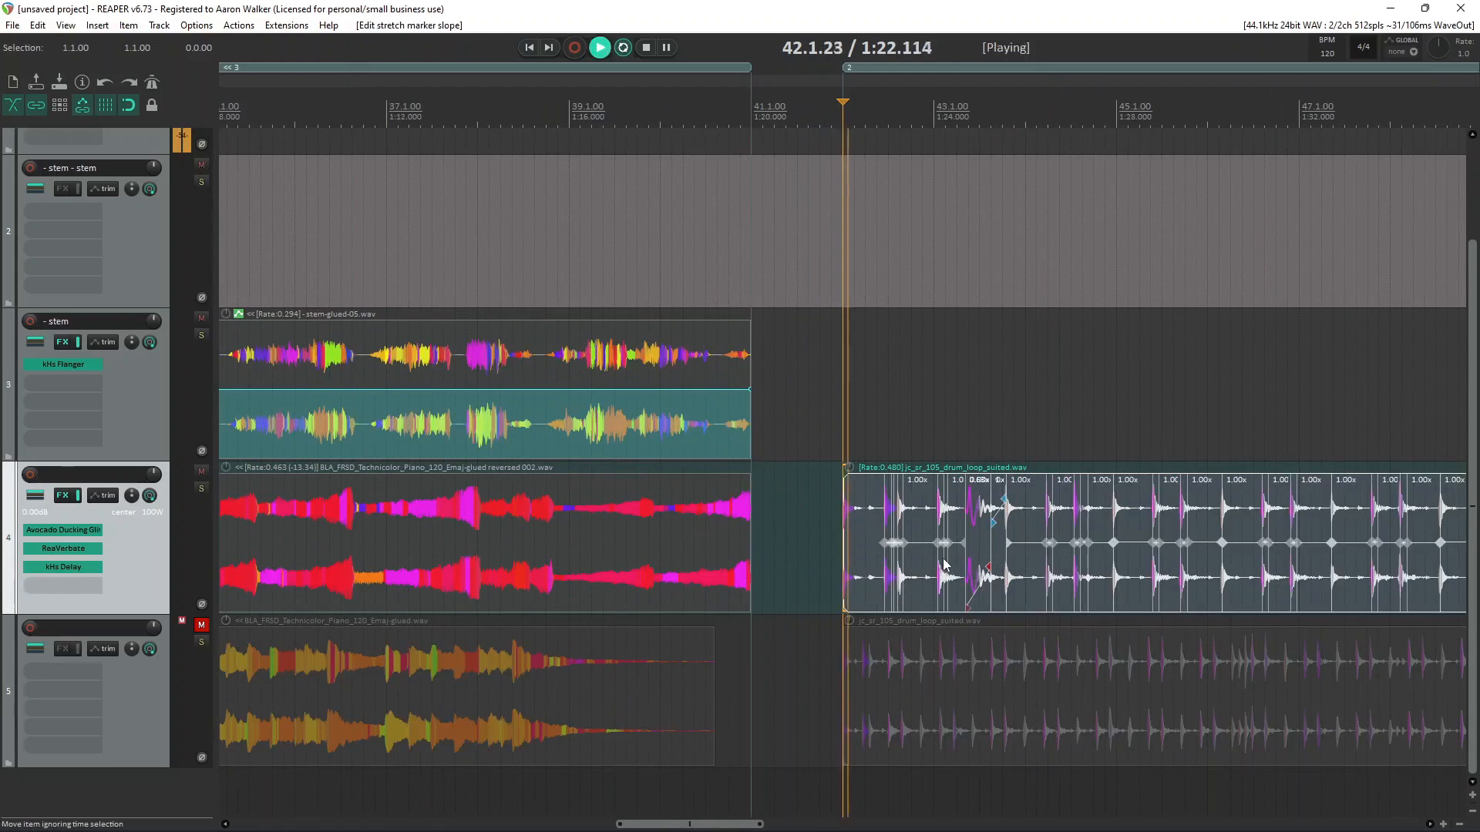
shift+click(82, 531)
shift+click(77, 548)
shift+click(74, 565)
key(space)
key(space)
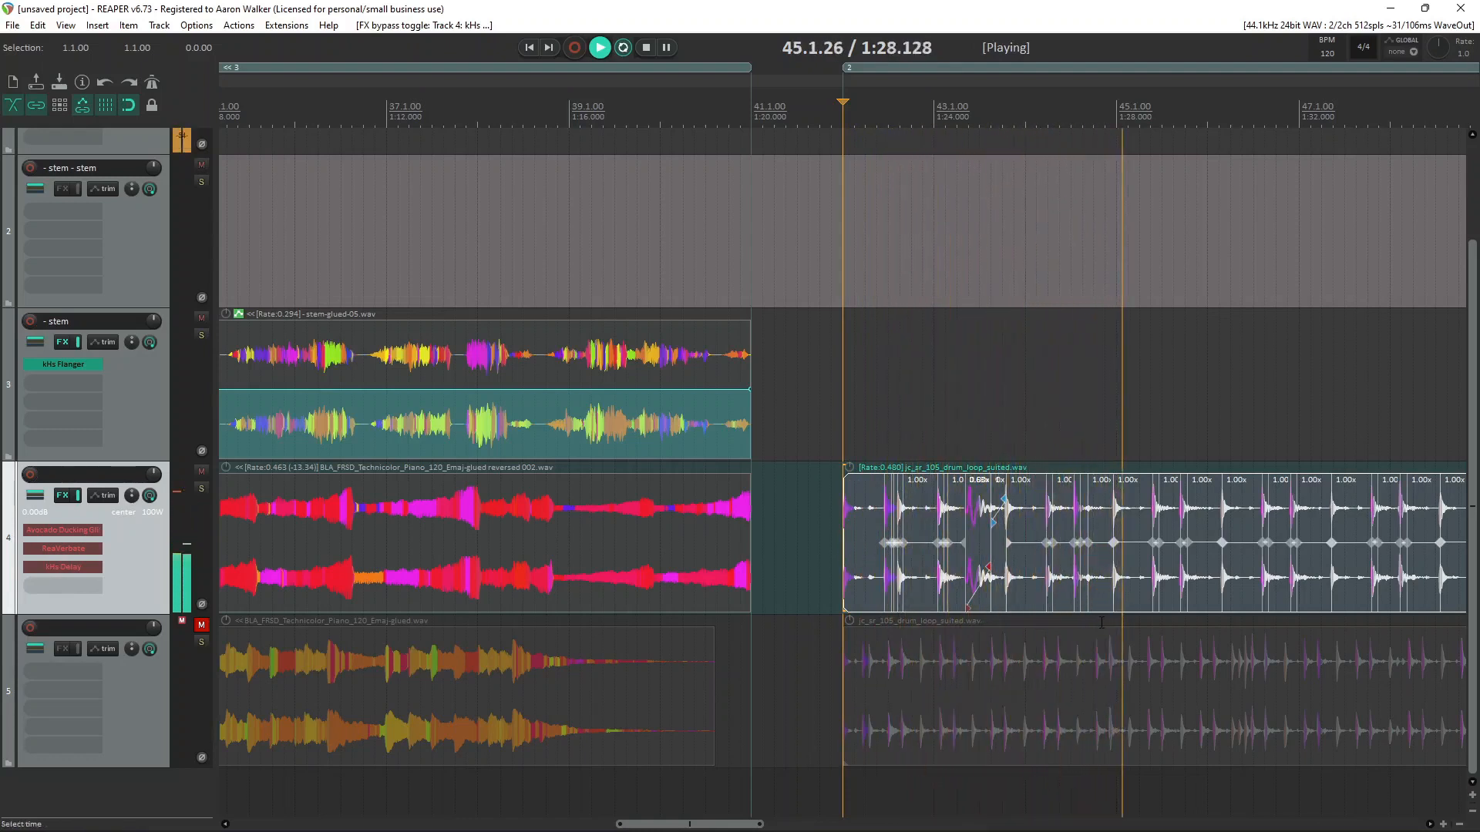
key(space)
Step: Randomise the stretch markers of the slowed drum loop again with the script
click(969, 518)
scroll(964, 555, down, 2)
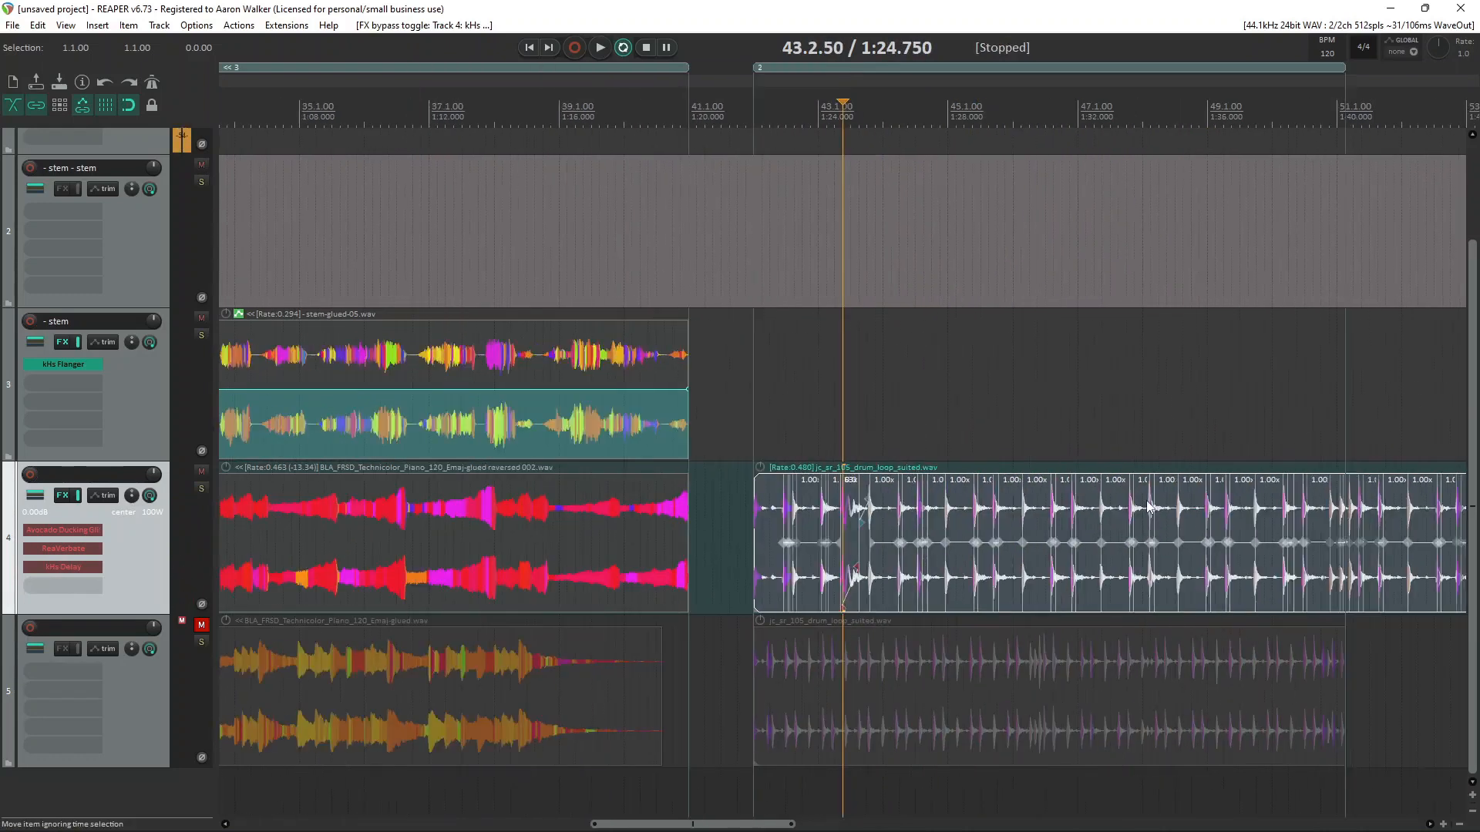
click(959, 580)
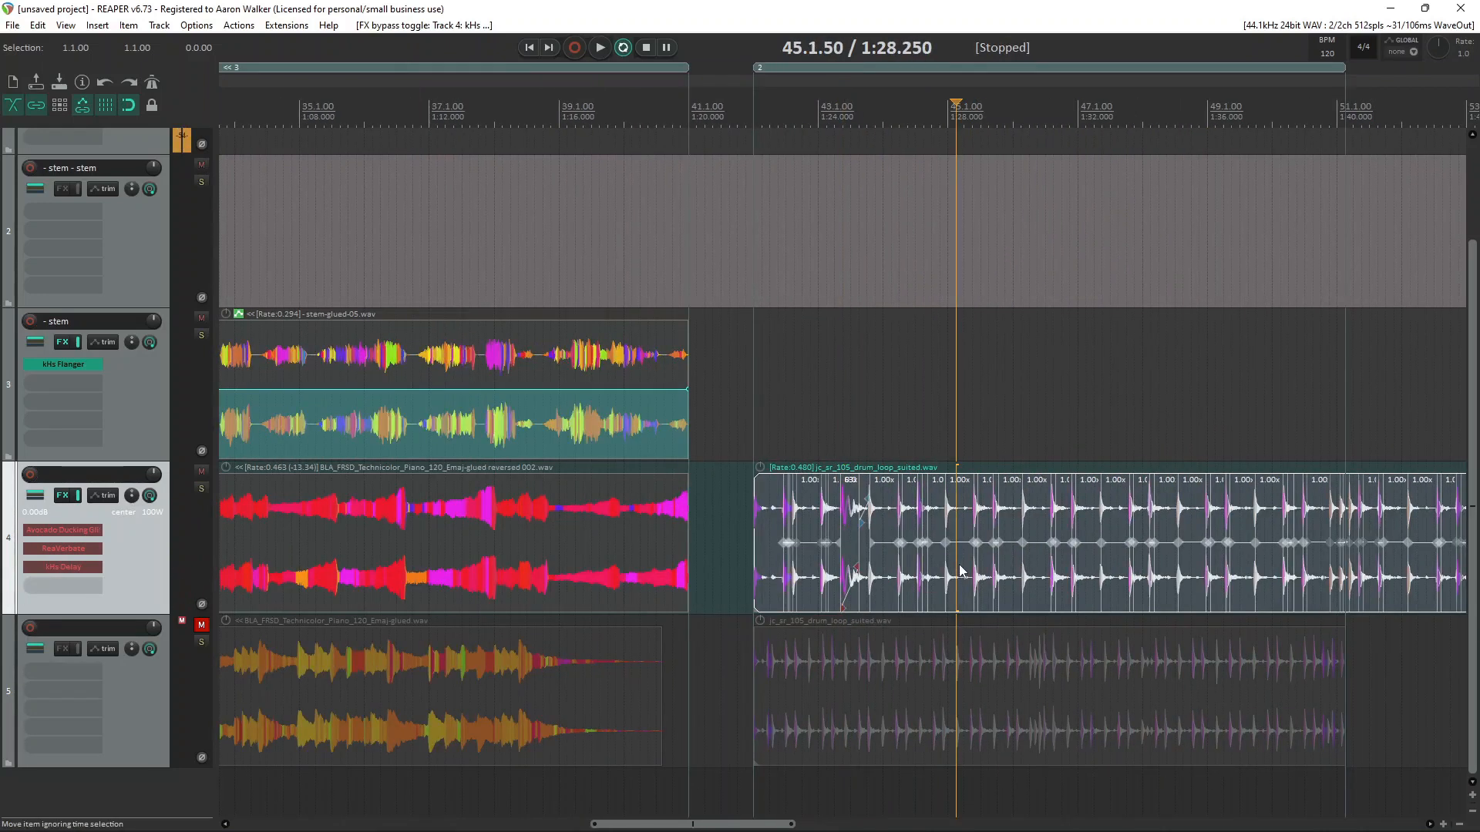
key(r)
Step: Listen to the randomised drum loop from its start at 42.1.00 and from 49.3.00
click(765, 537)
key(space)
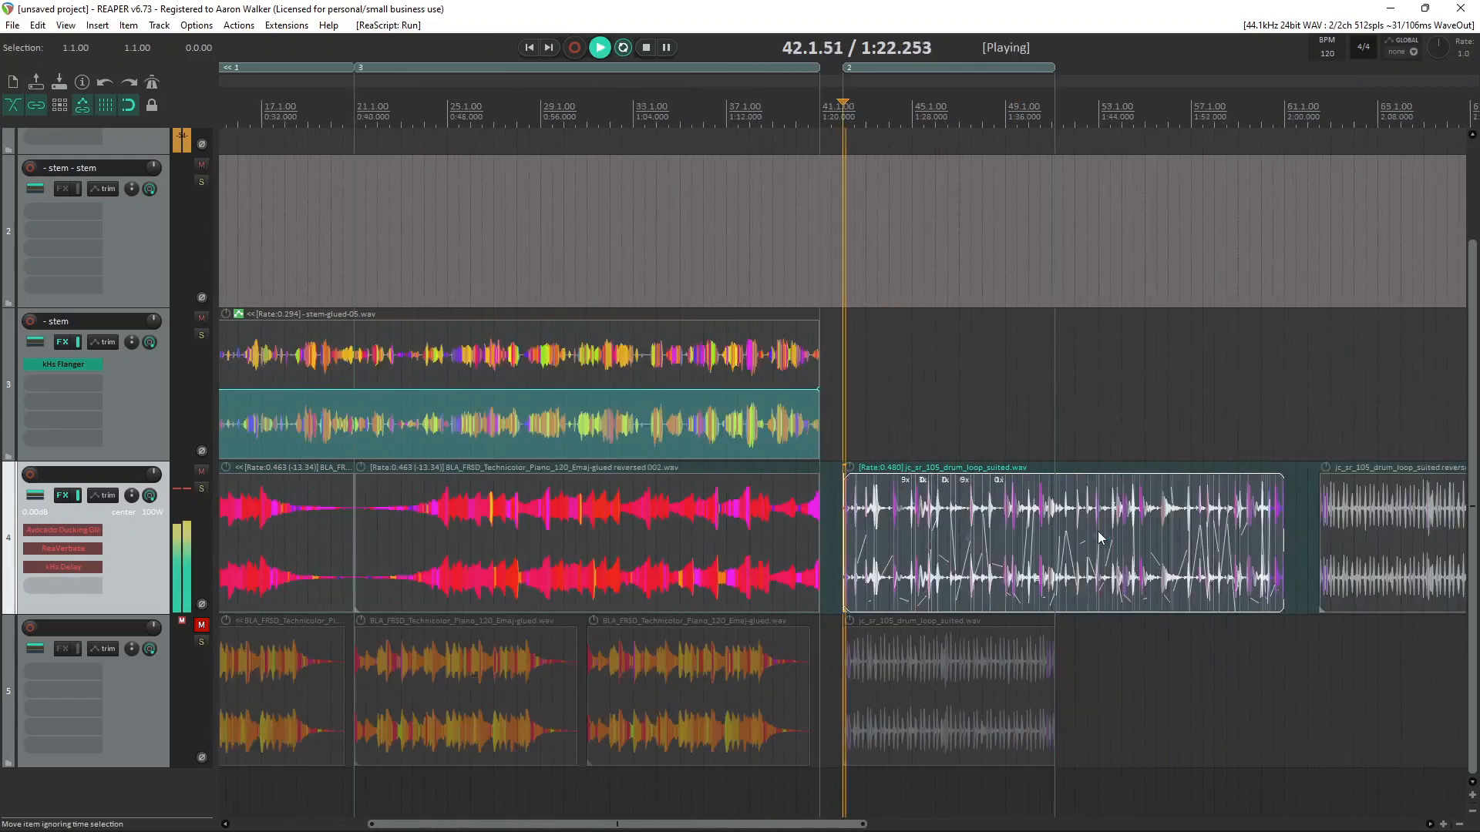
scroll(1144, 546, up, 1)
scroll(1147, 545, down, 5)
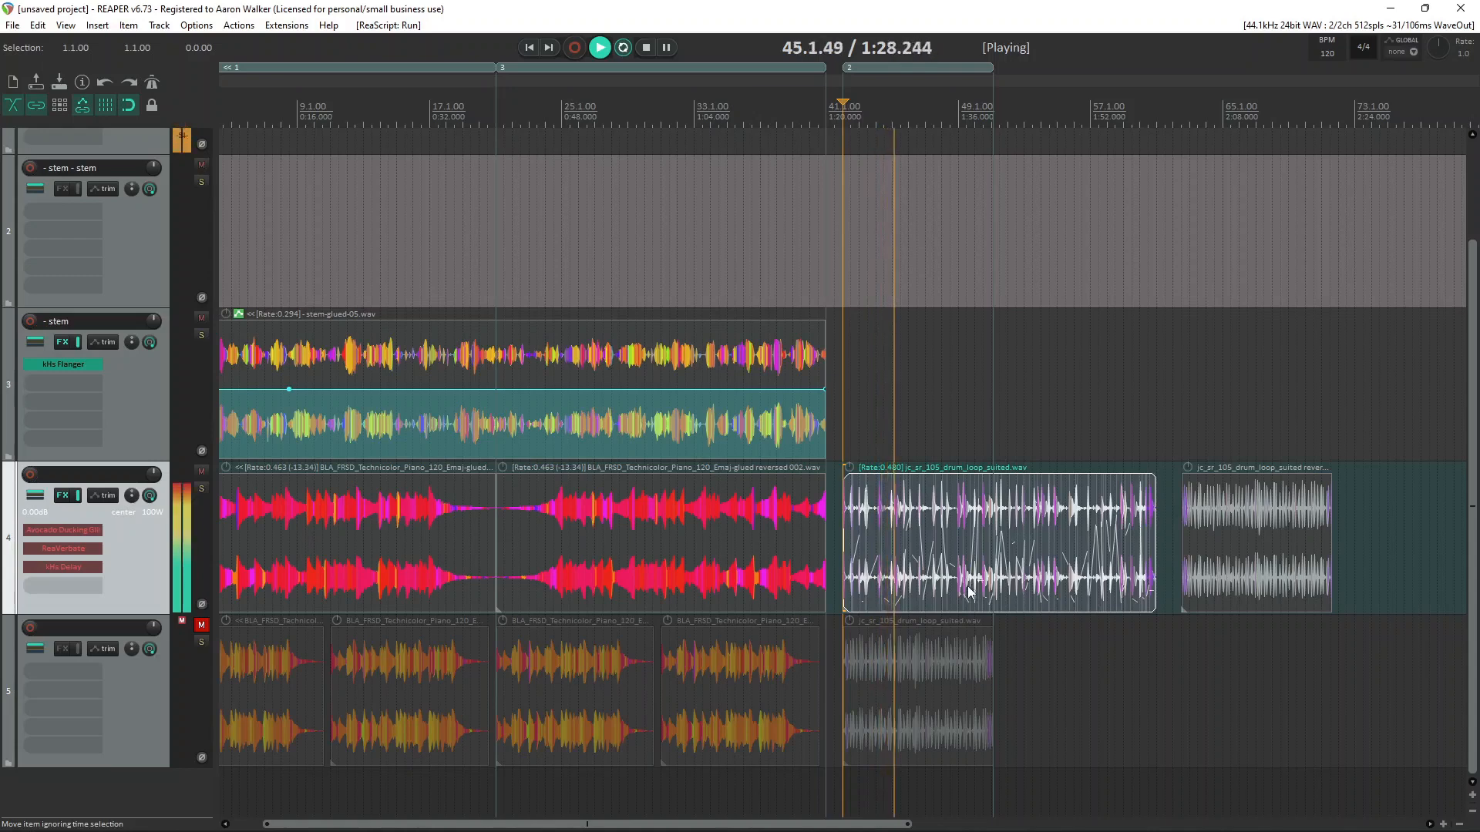
key(space)
key(space)
scroll(954, 561, up, 5)
key(space)
scroll(1190, 514, down, 3)
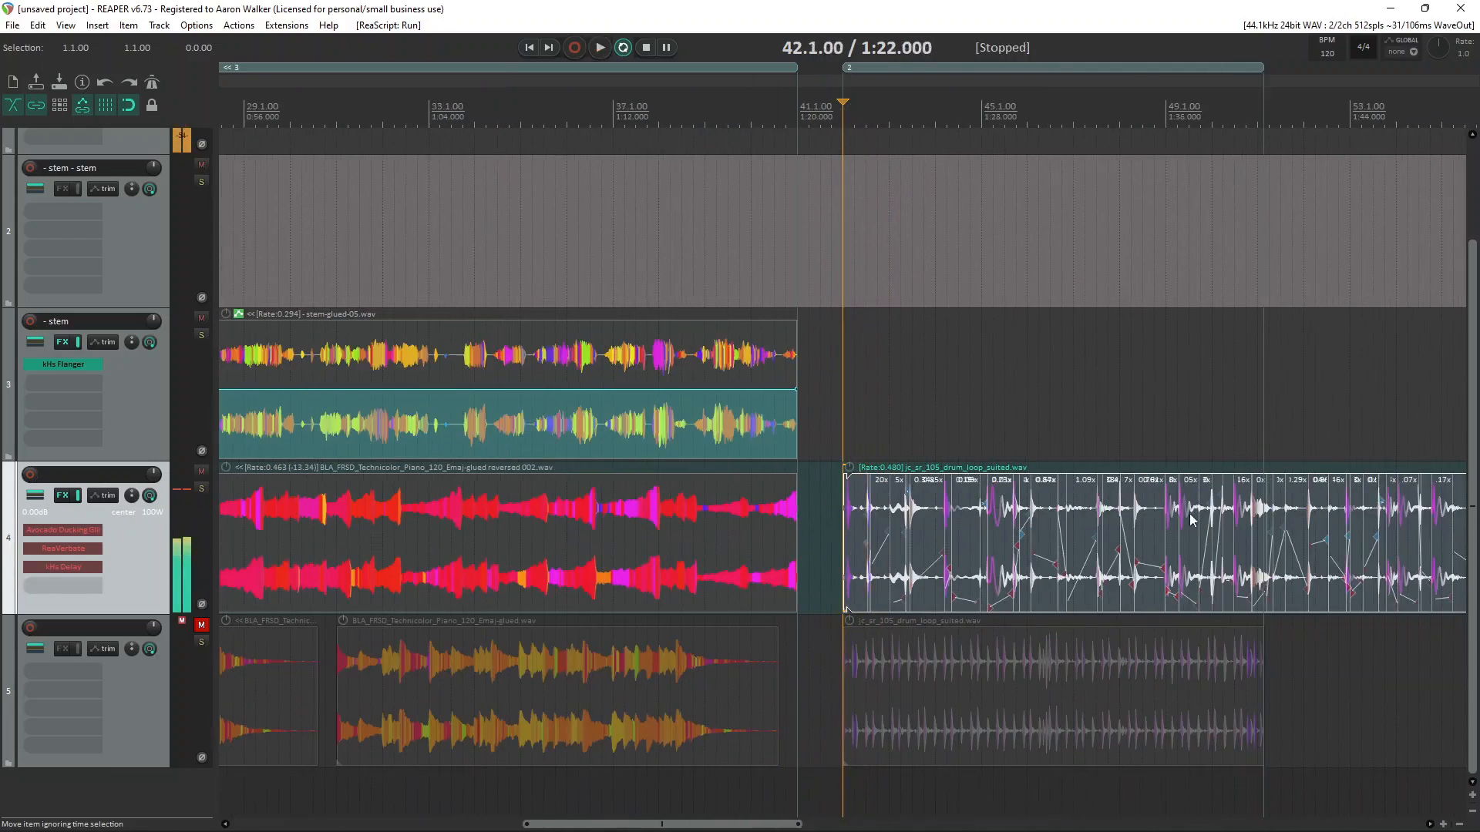
click(1190, 513)
key(space)
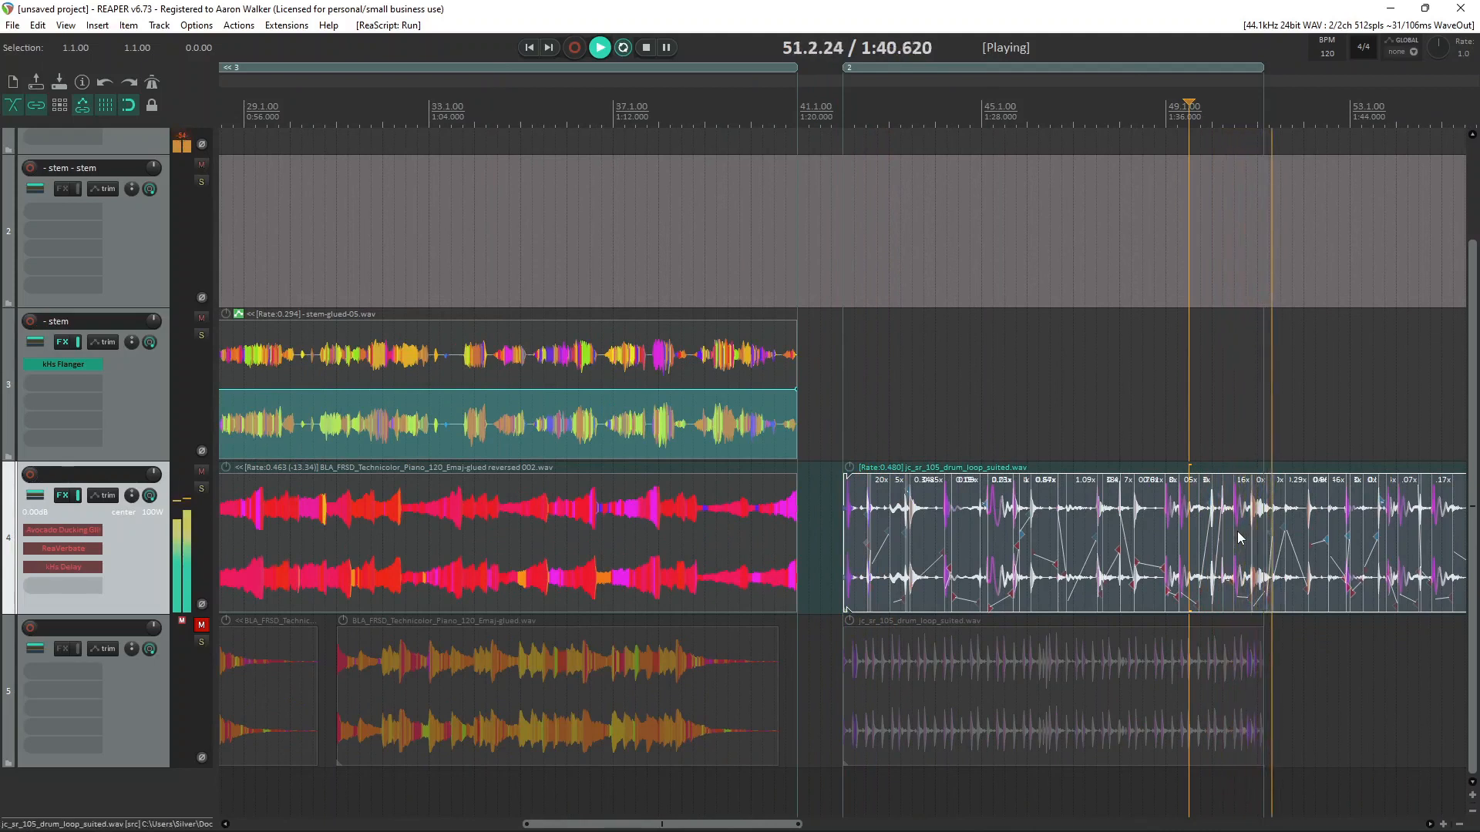
scroll(1242, 532, up, 3)
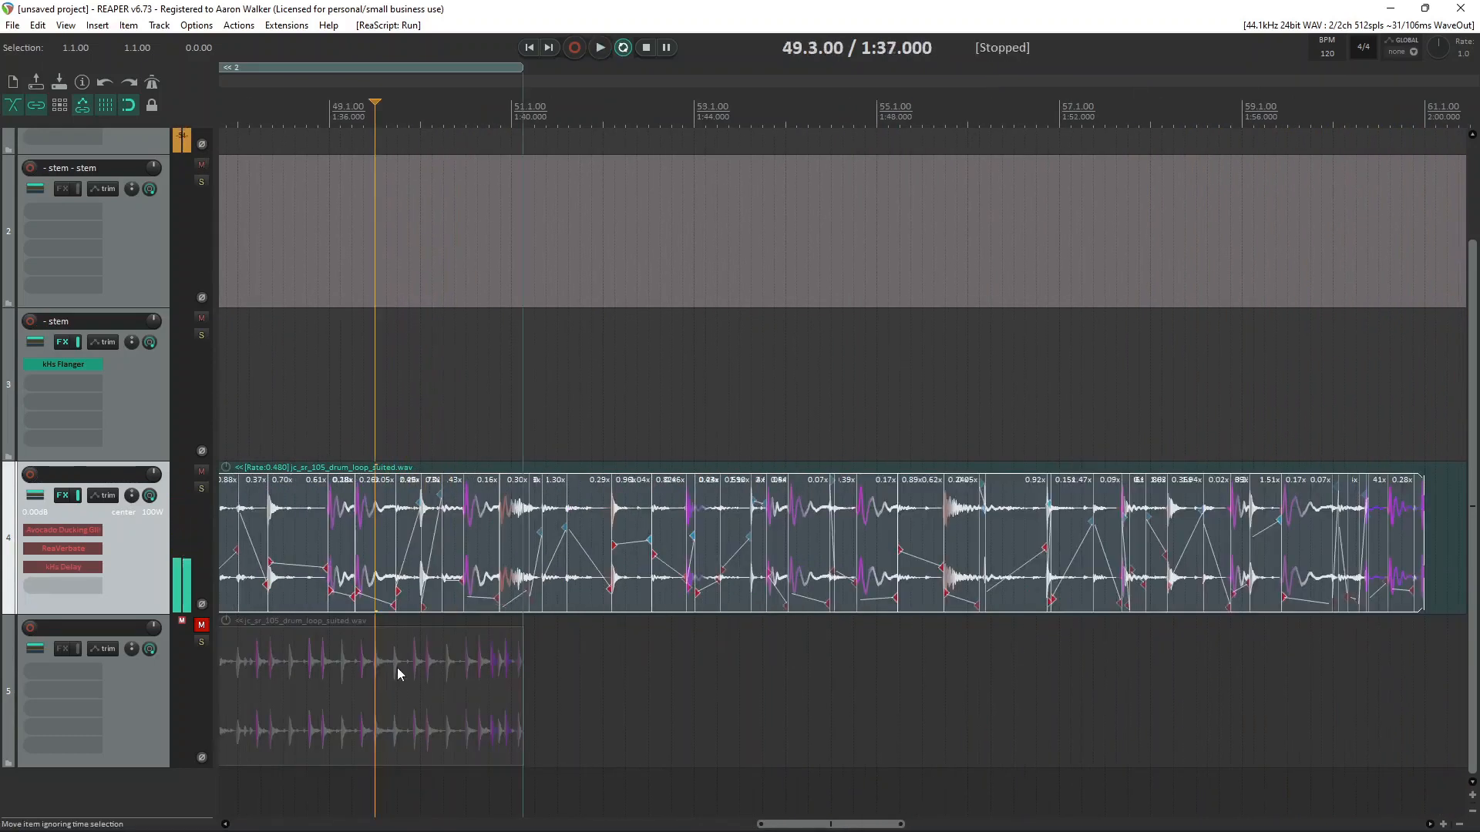
Step: Add the adc Shape Lite 2 and OTT effects to track 4 and adjust OTT's band thresholds while the drum loop plays from 49.3.00
key(space)
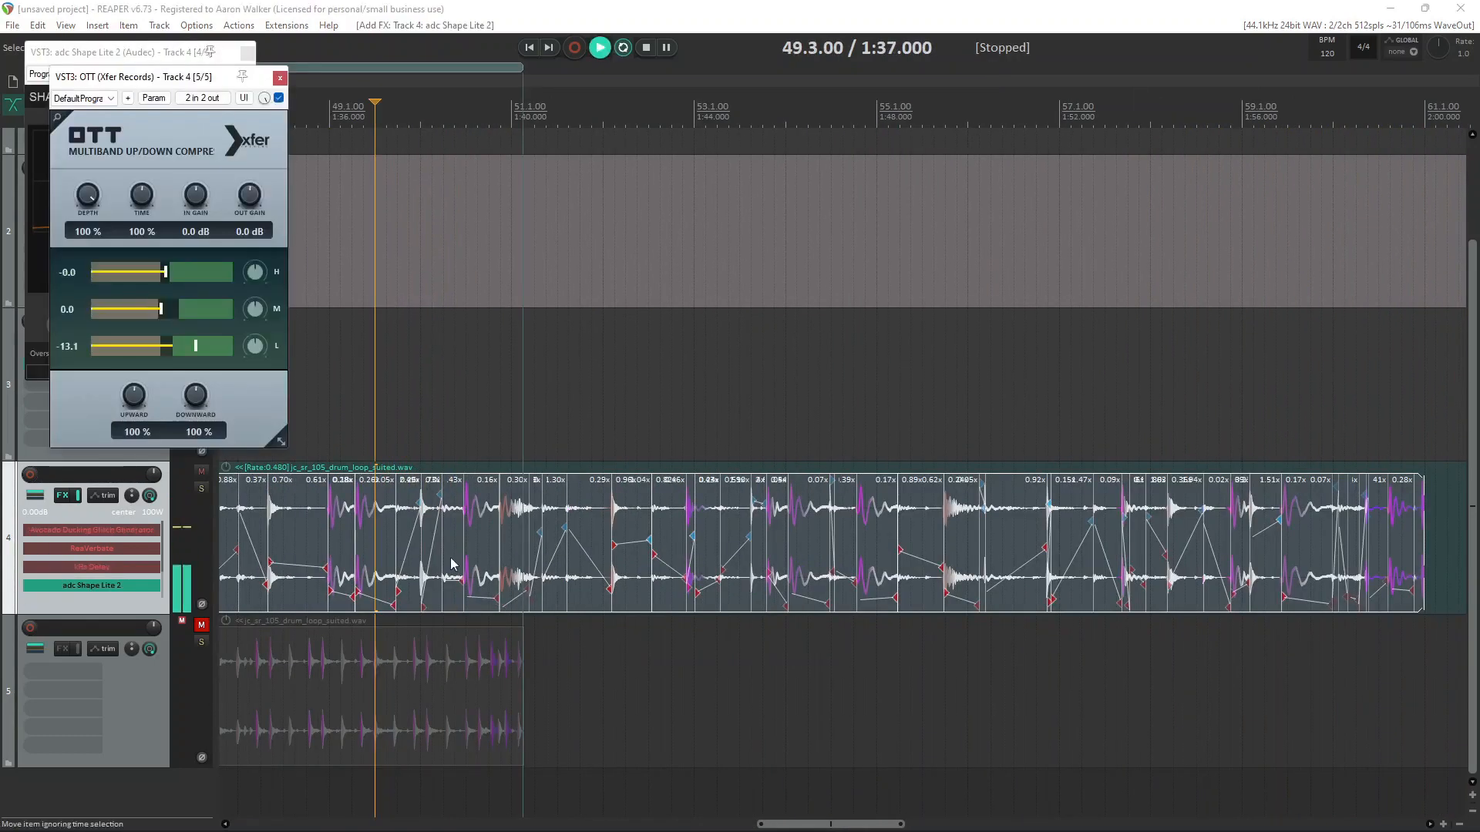
drag(171, 345, 218, 284)
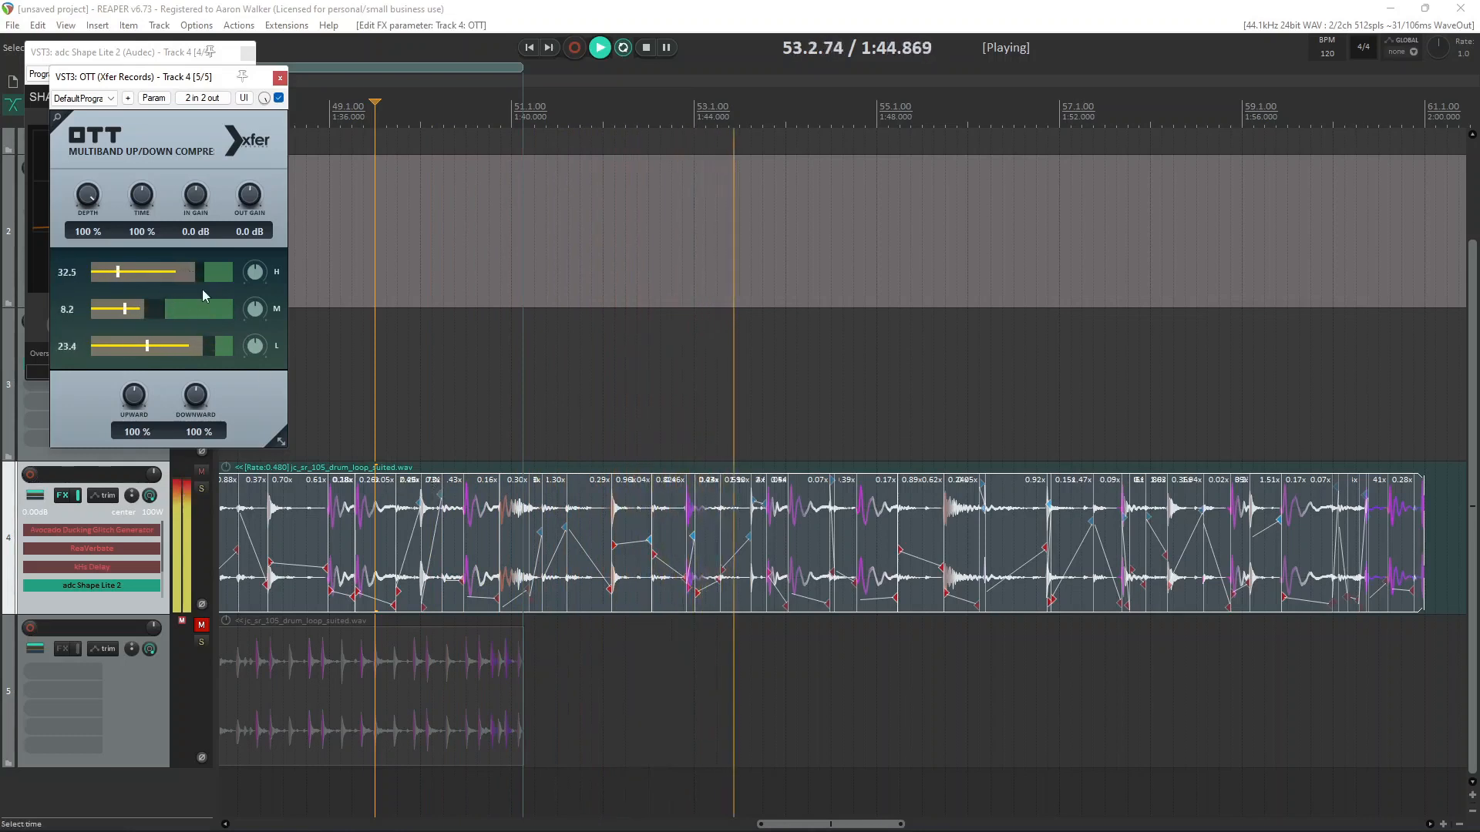
key(space)
Step: Set the depth of OTT on track 4 to 45 %
click(182, 472)
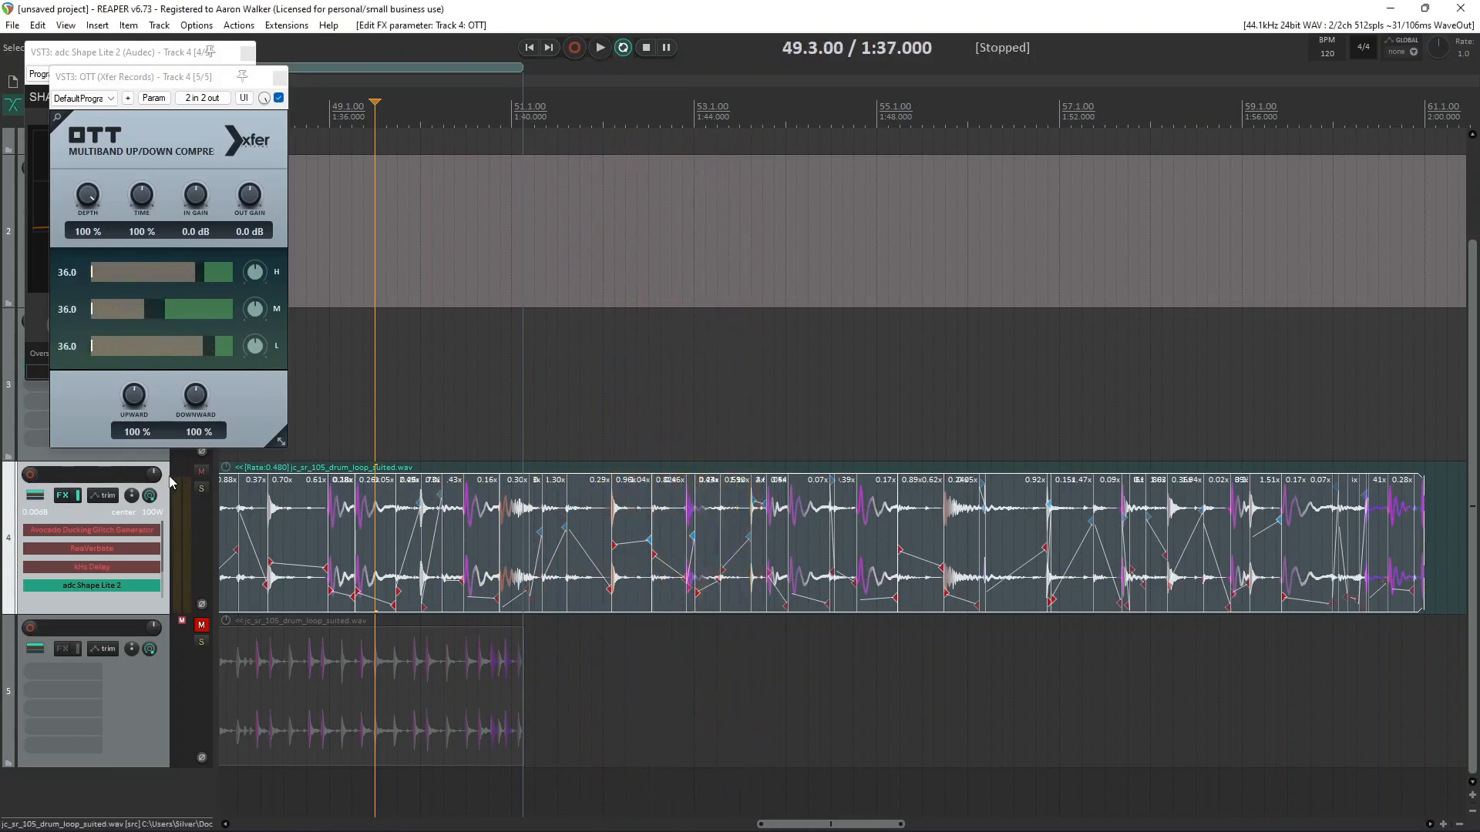
scroll(447, 392, down, 3)
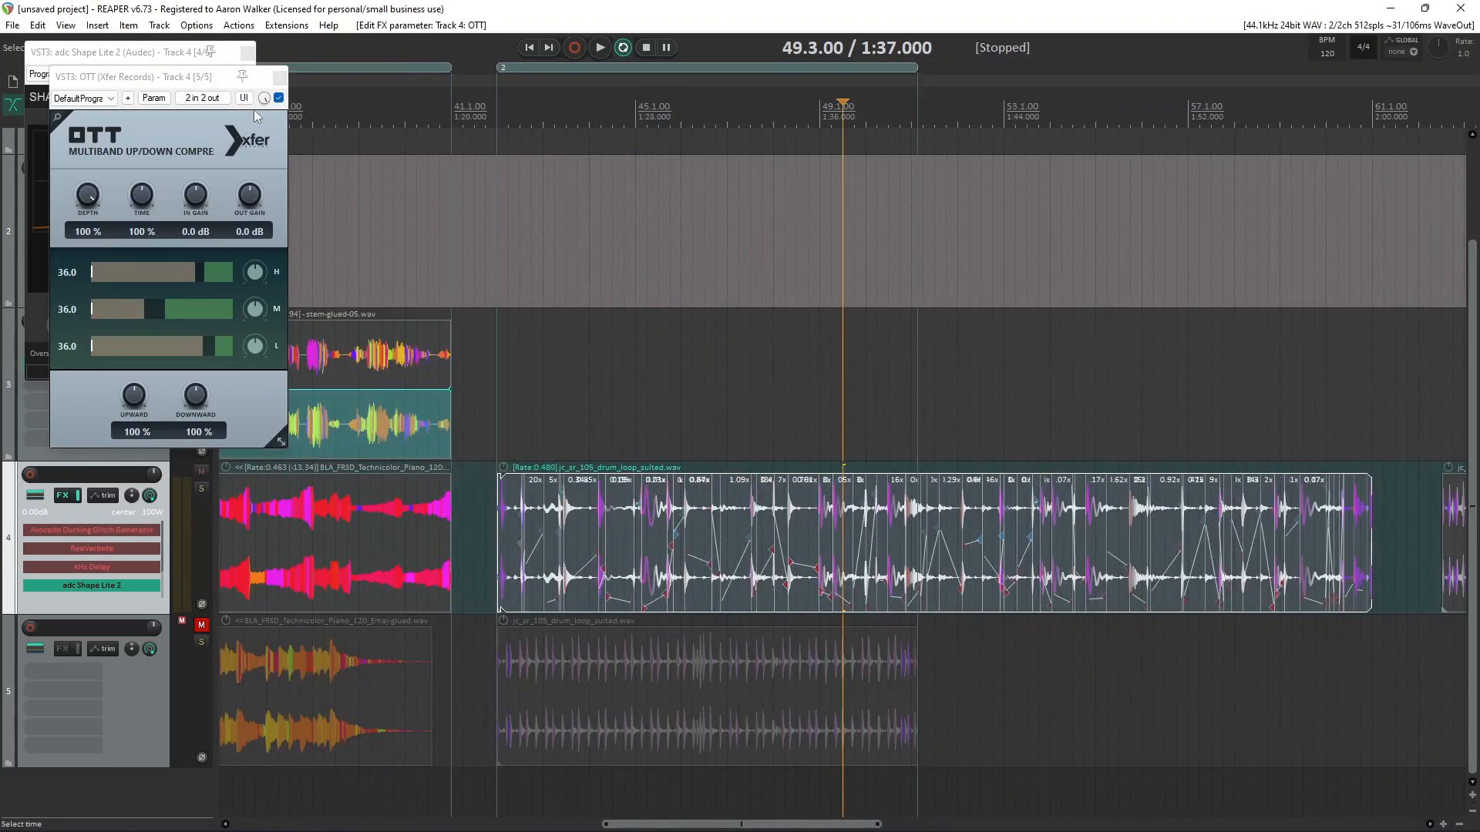
drag(80, 205, 92, 225)
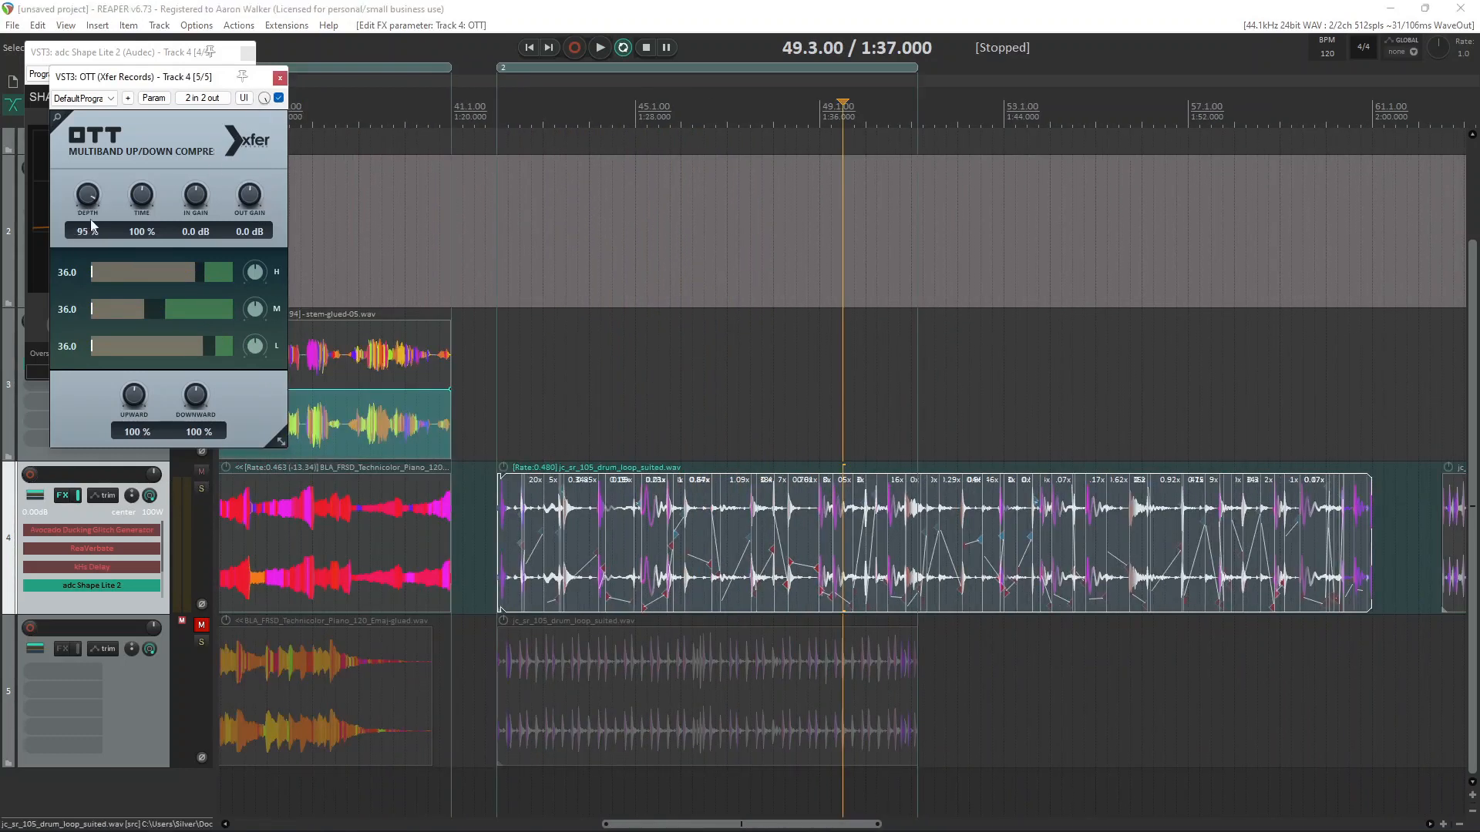
Step: Turn off pitch preservation for the slowed drum loop on track 4 and place the edit cursor at 44.1.50
scroll(848, 532, up, 3)
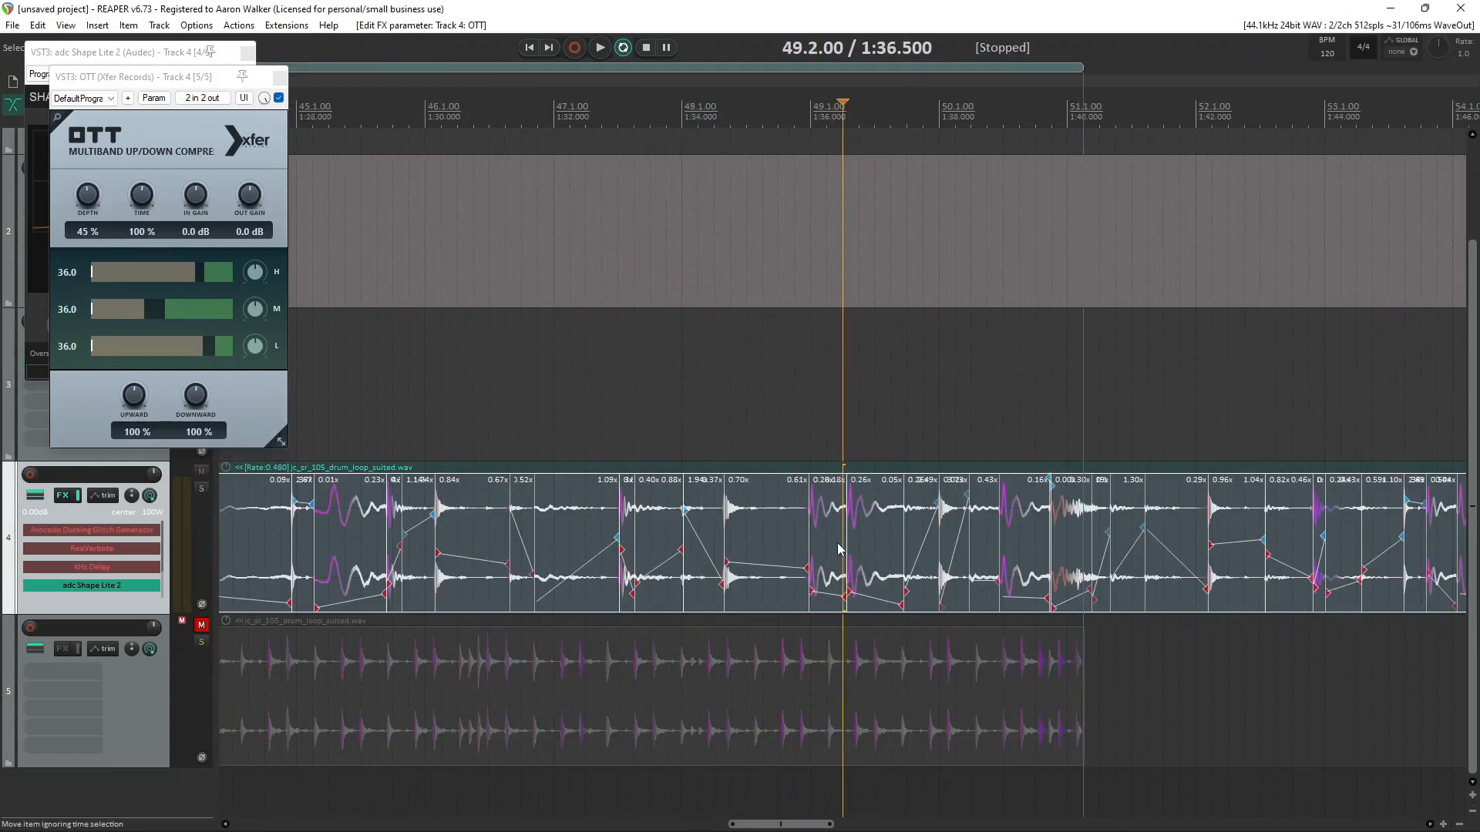
key(alt+shift+p)
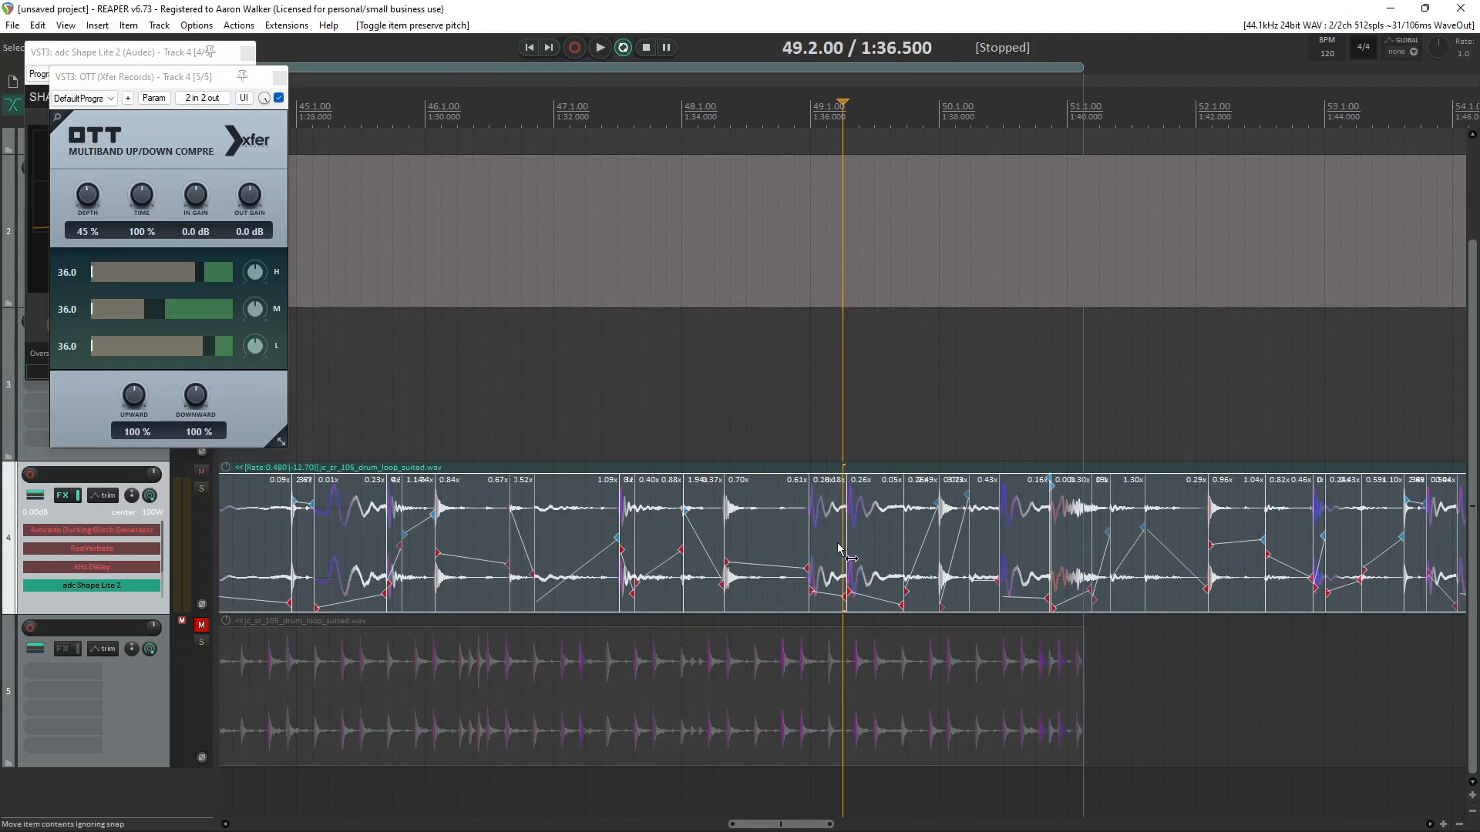
scroll(840, 549, down, 2)
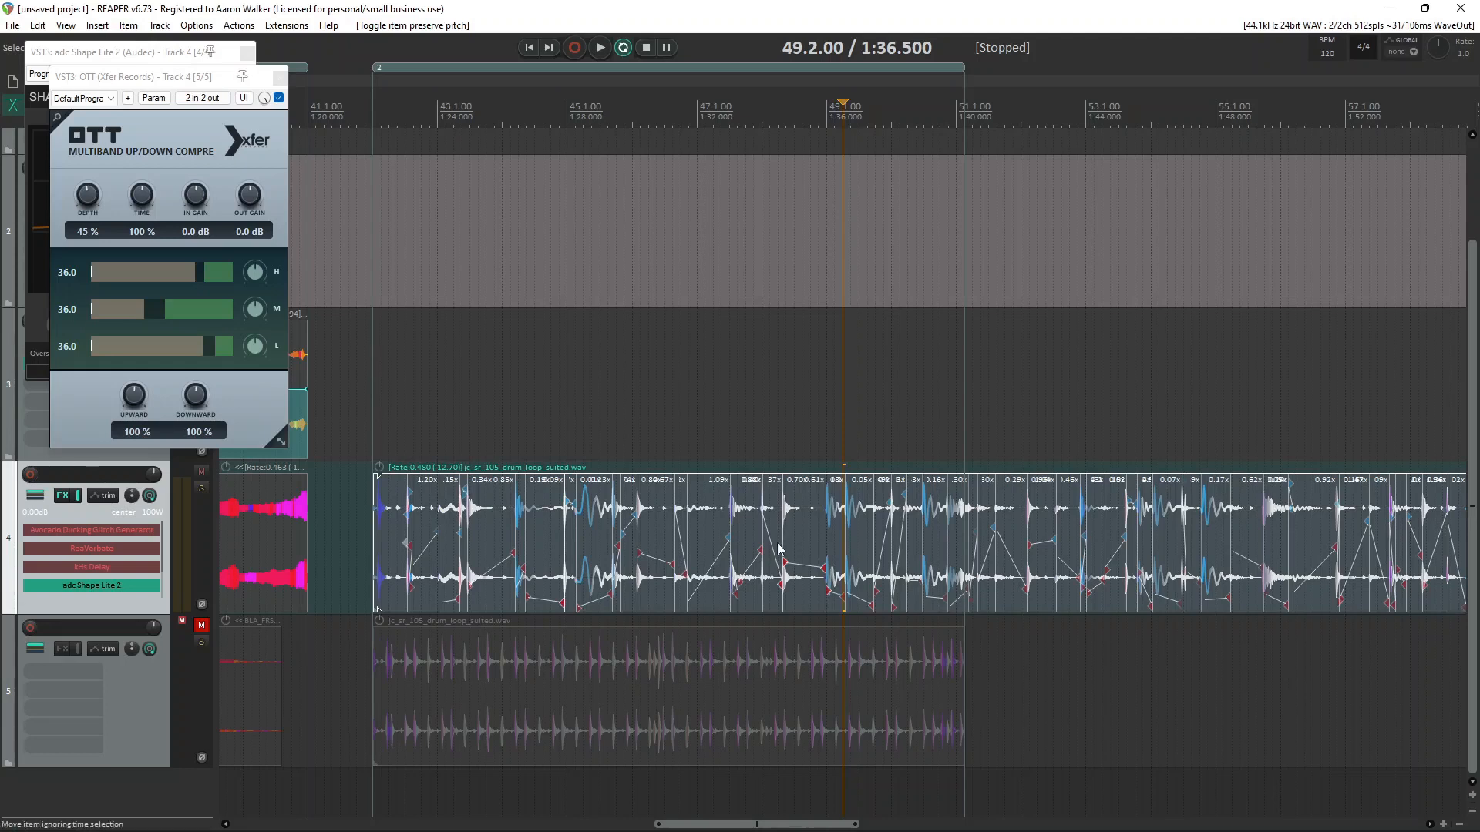
click(568, 516)
scroll(586, 524, up, 4)
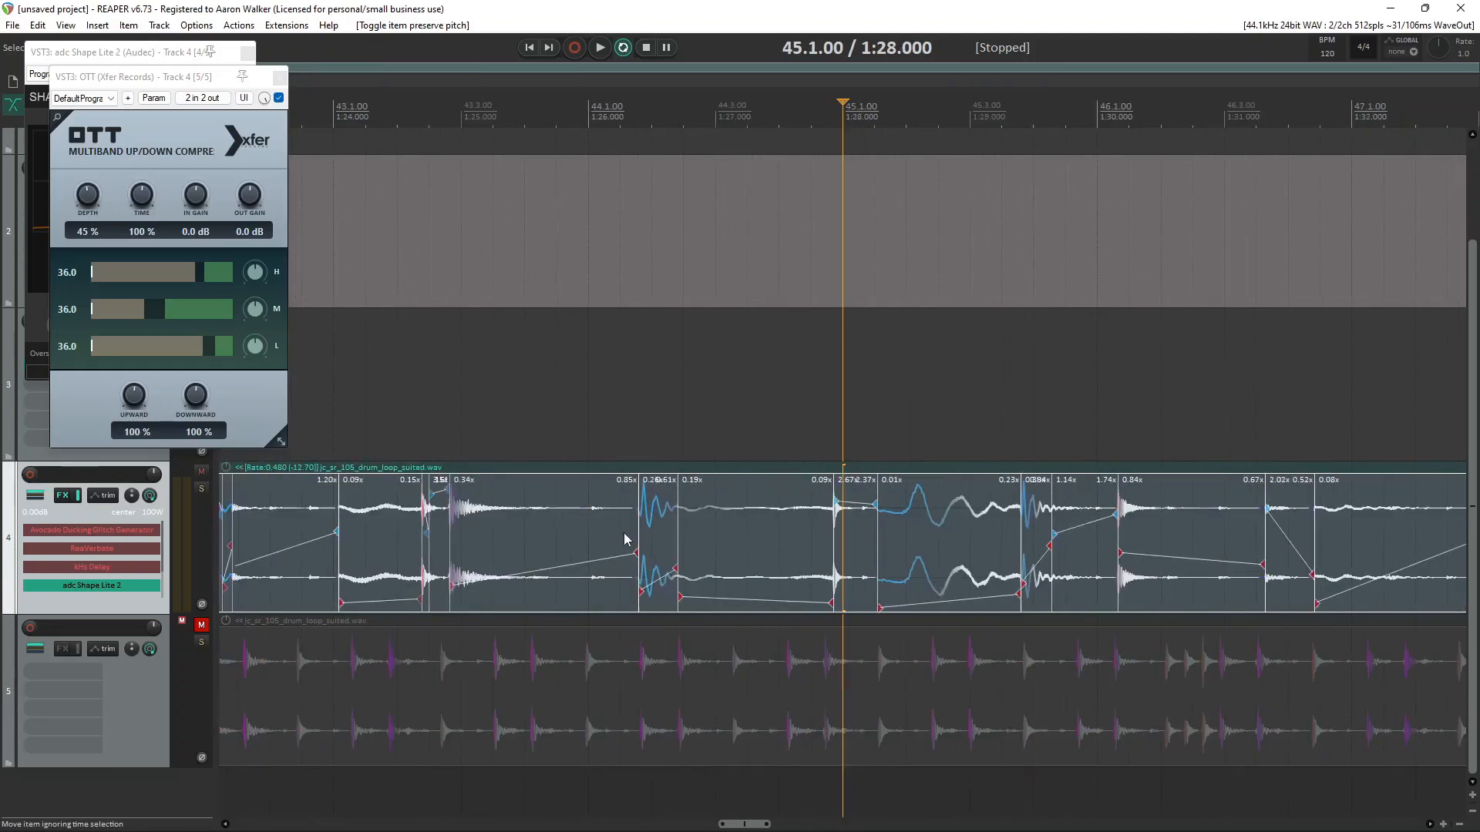
click(636, 532)
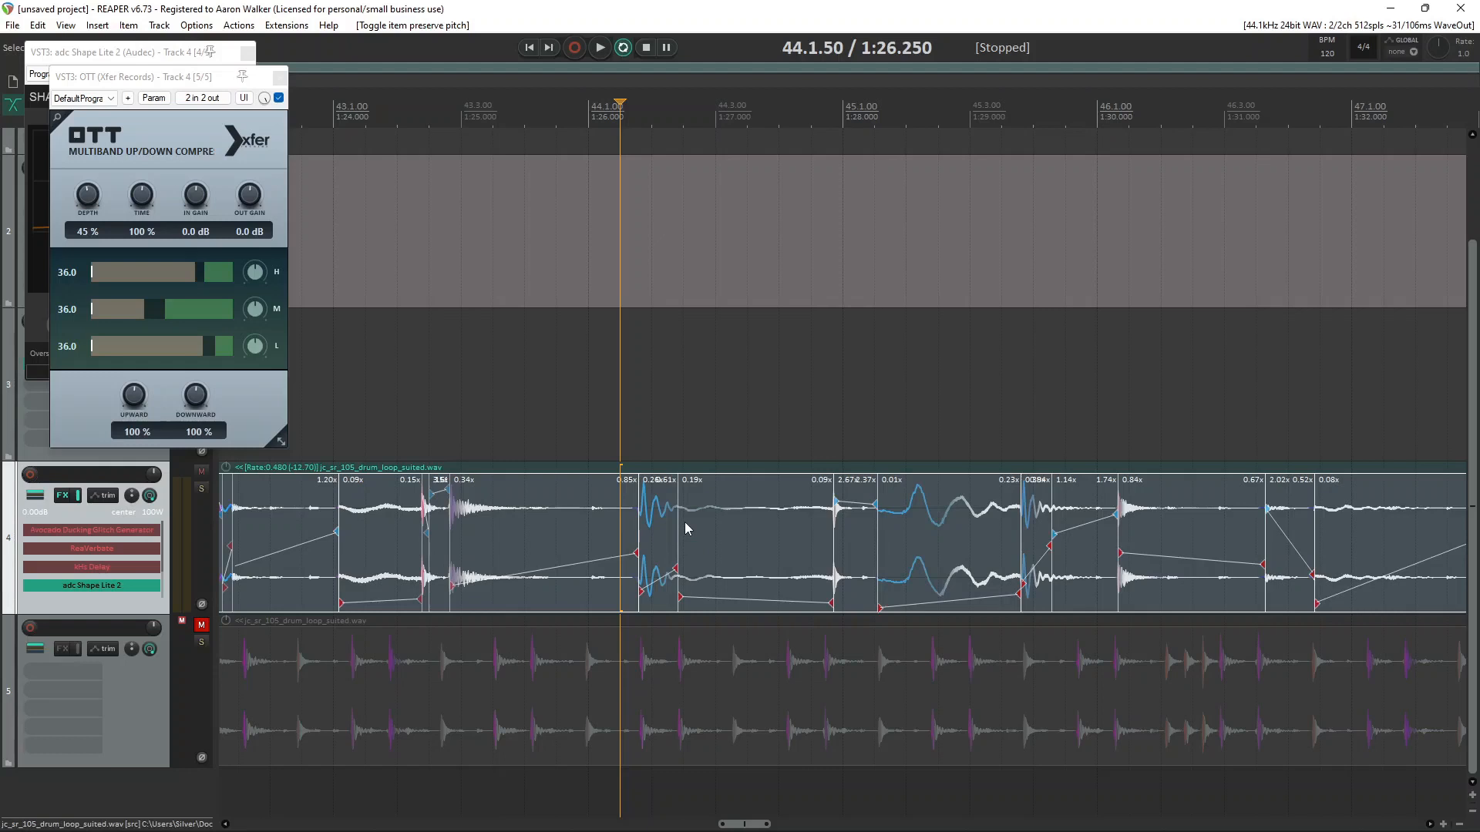
Step: Close the OTT and adc Shape Lite 2 windows and listen to the drum loop from 42.1.00
click(280, 77)
click(246, 55)
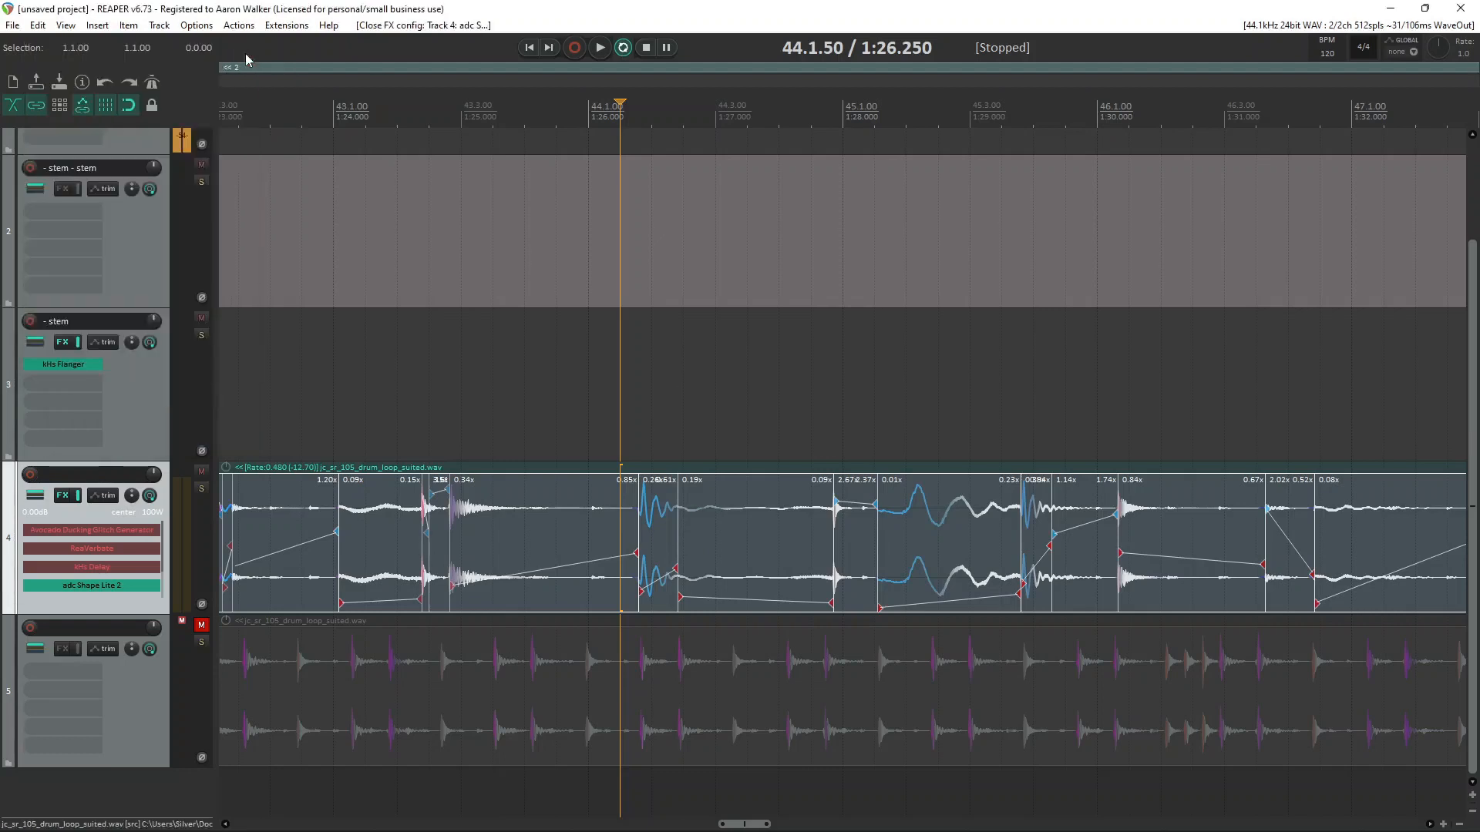
scroll(522, 396, down, 3)
scroll(964, 525, down, 2)
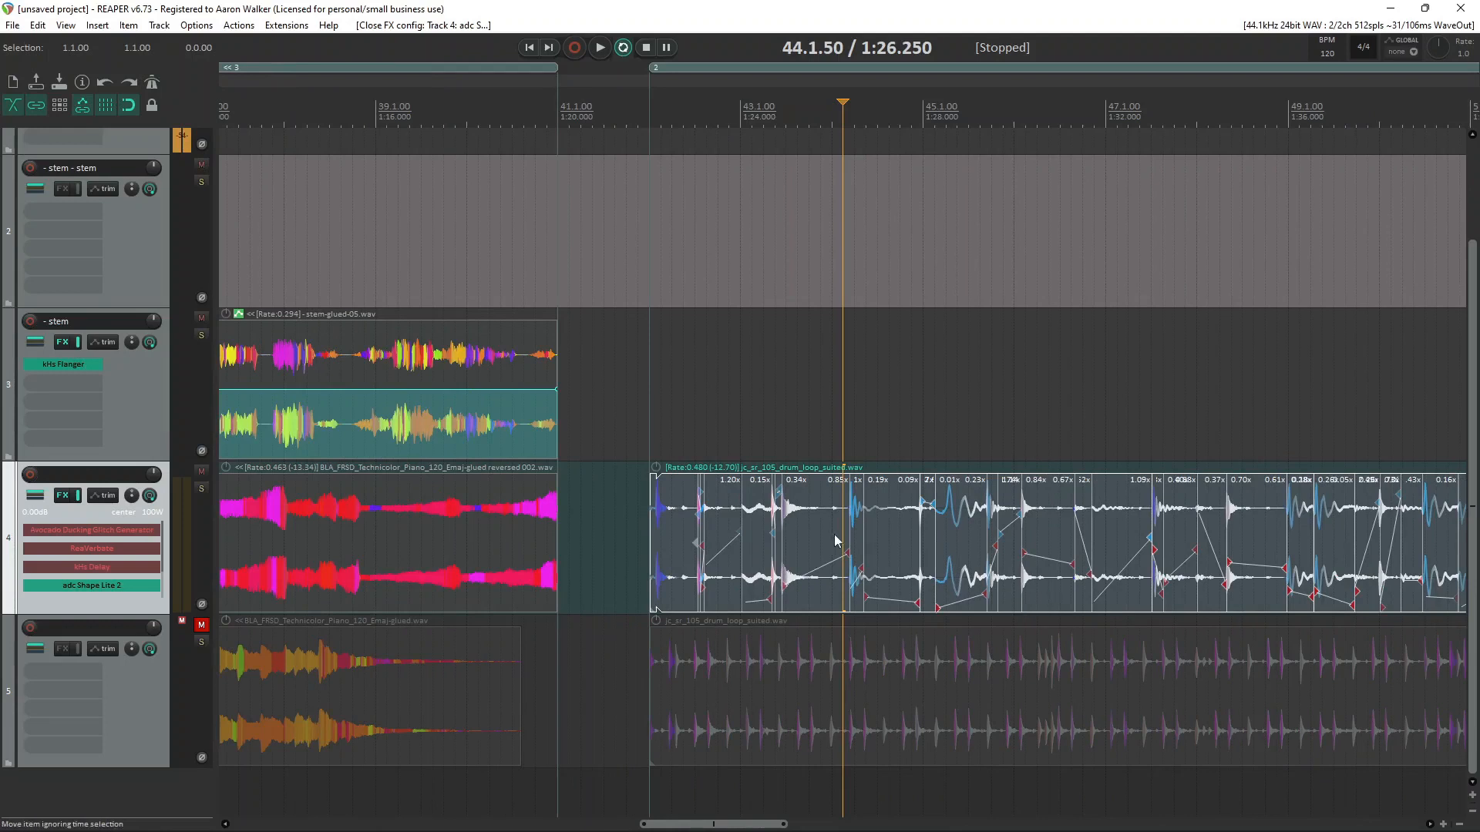
click(652, 534)
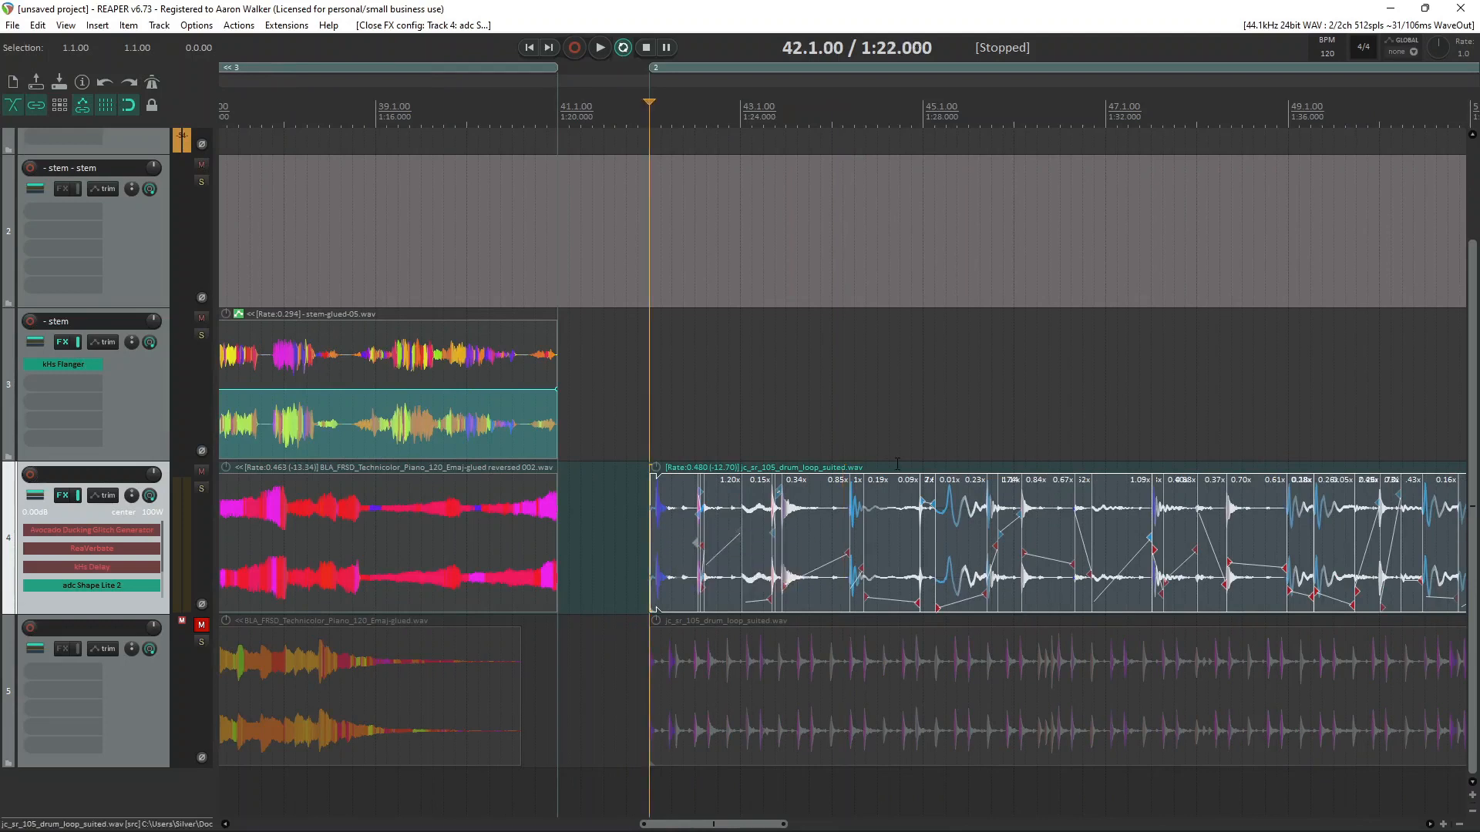
key(space)
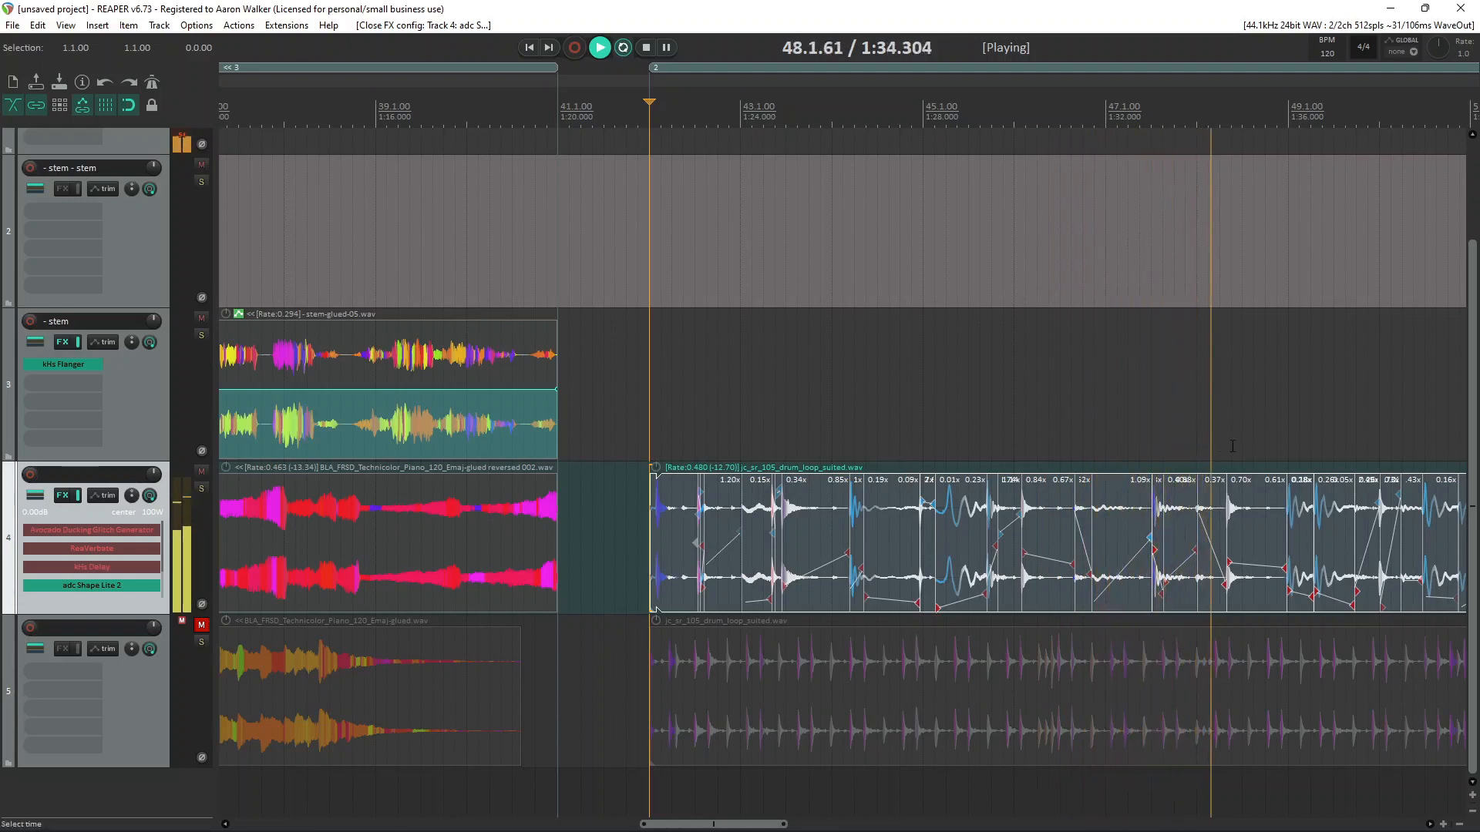
click(855, 550)
key(space)
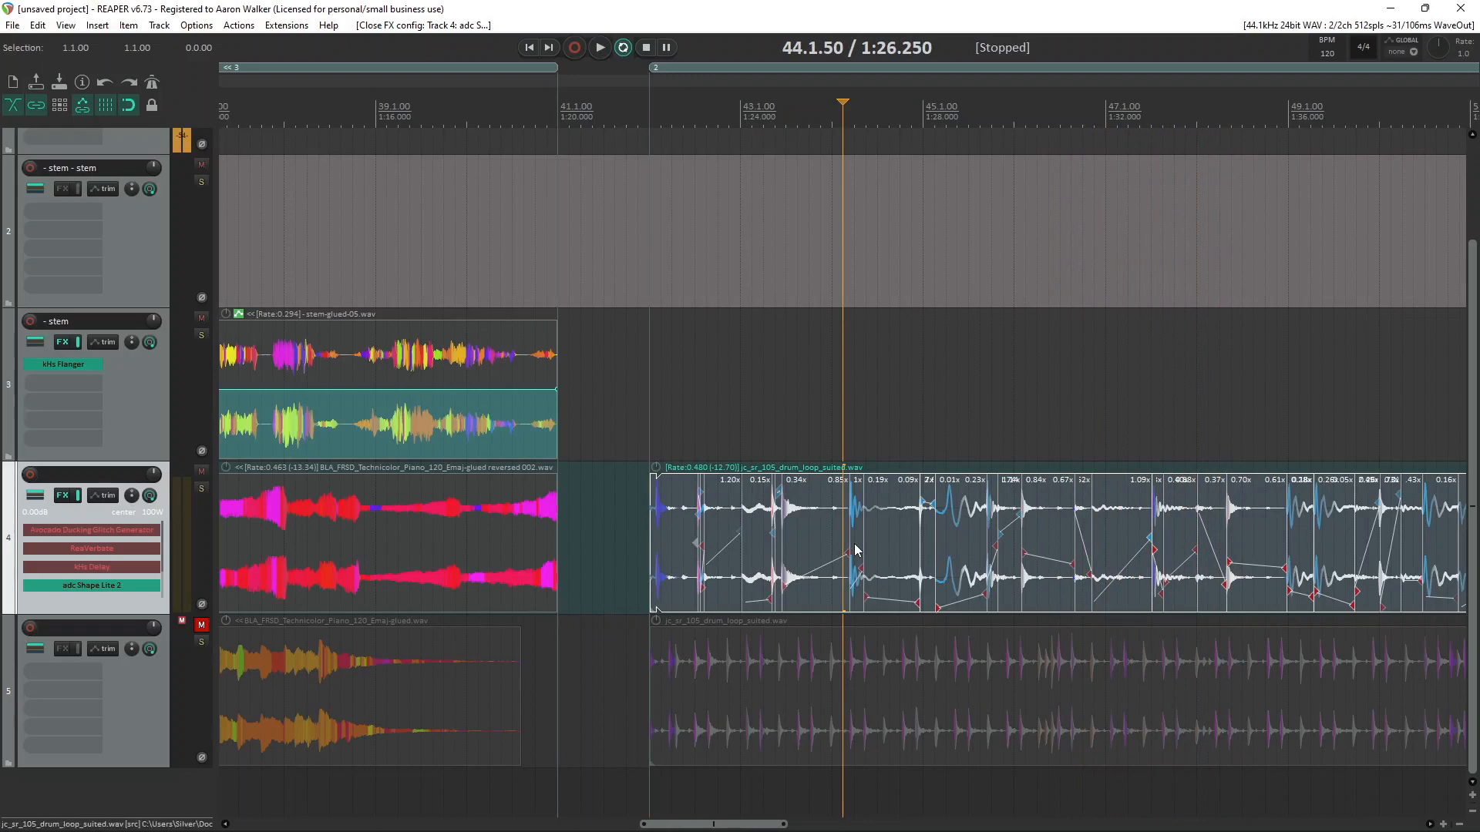
Step: Set the drum loop's pitch shift/time stretch mode to SoundTouch in its item properties
key(F2)
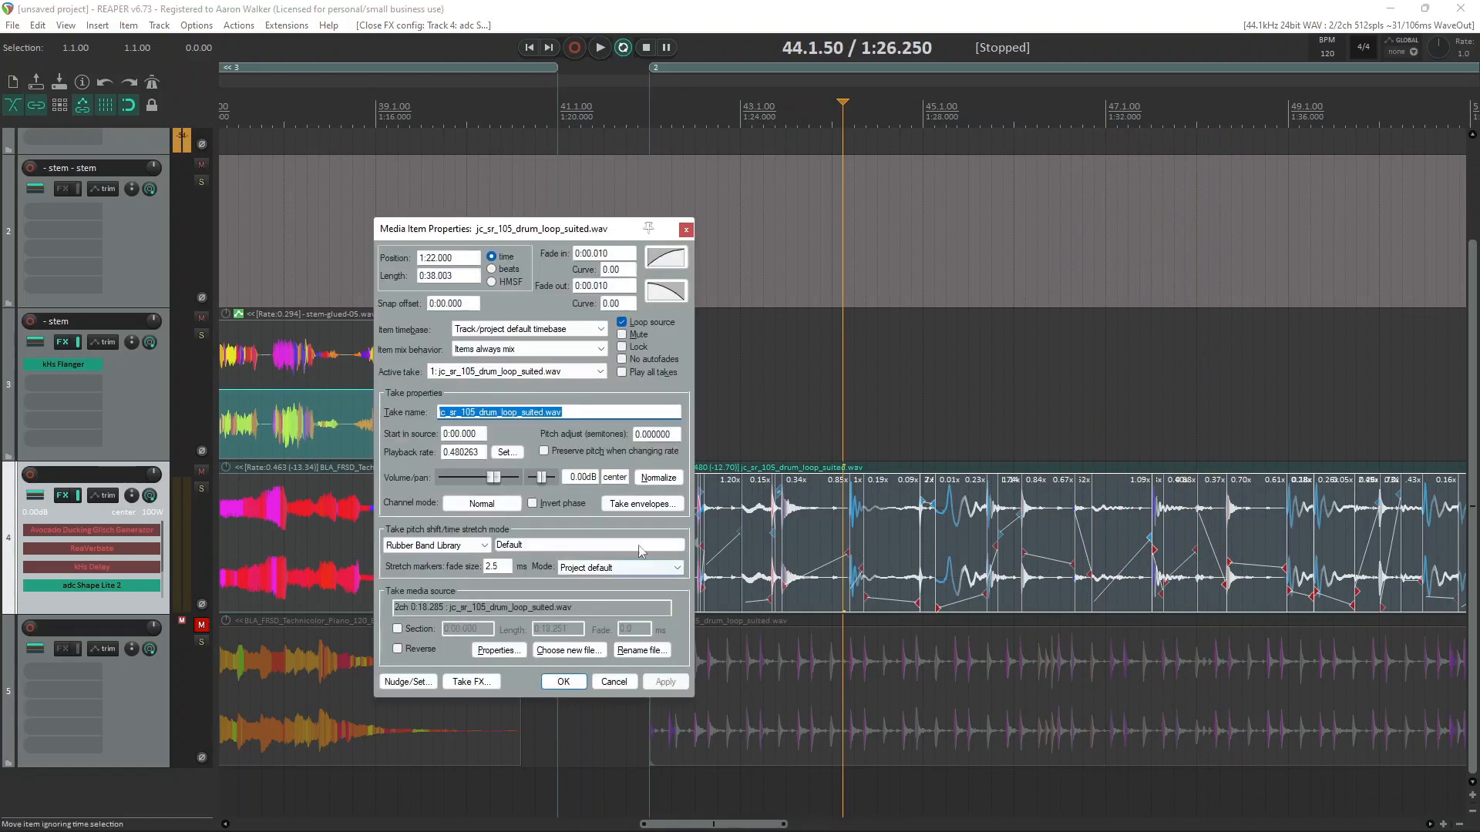
click(413, 548)
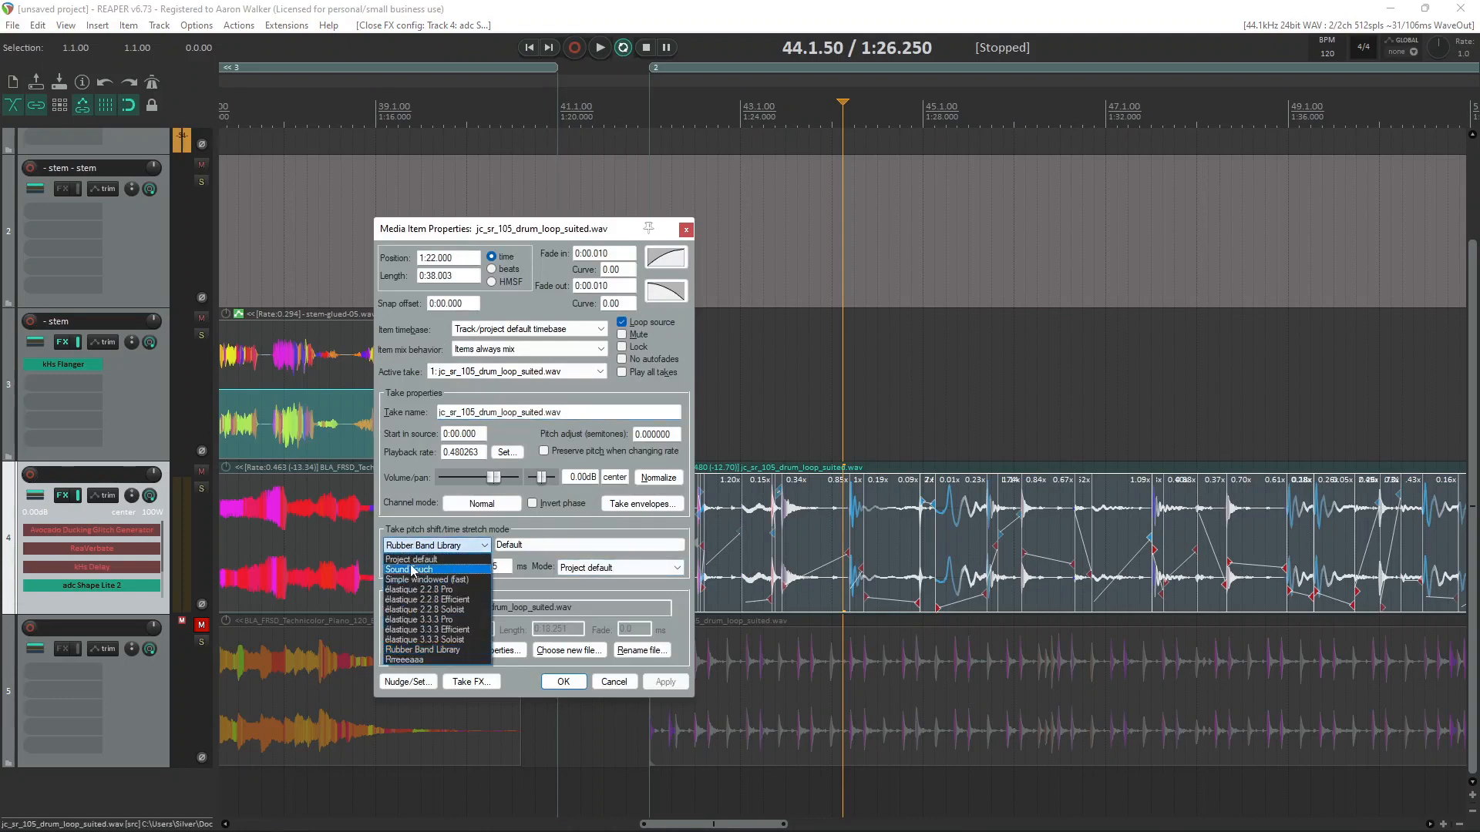
click(422, 574)
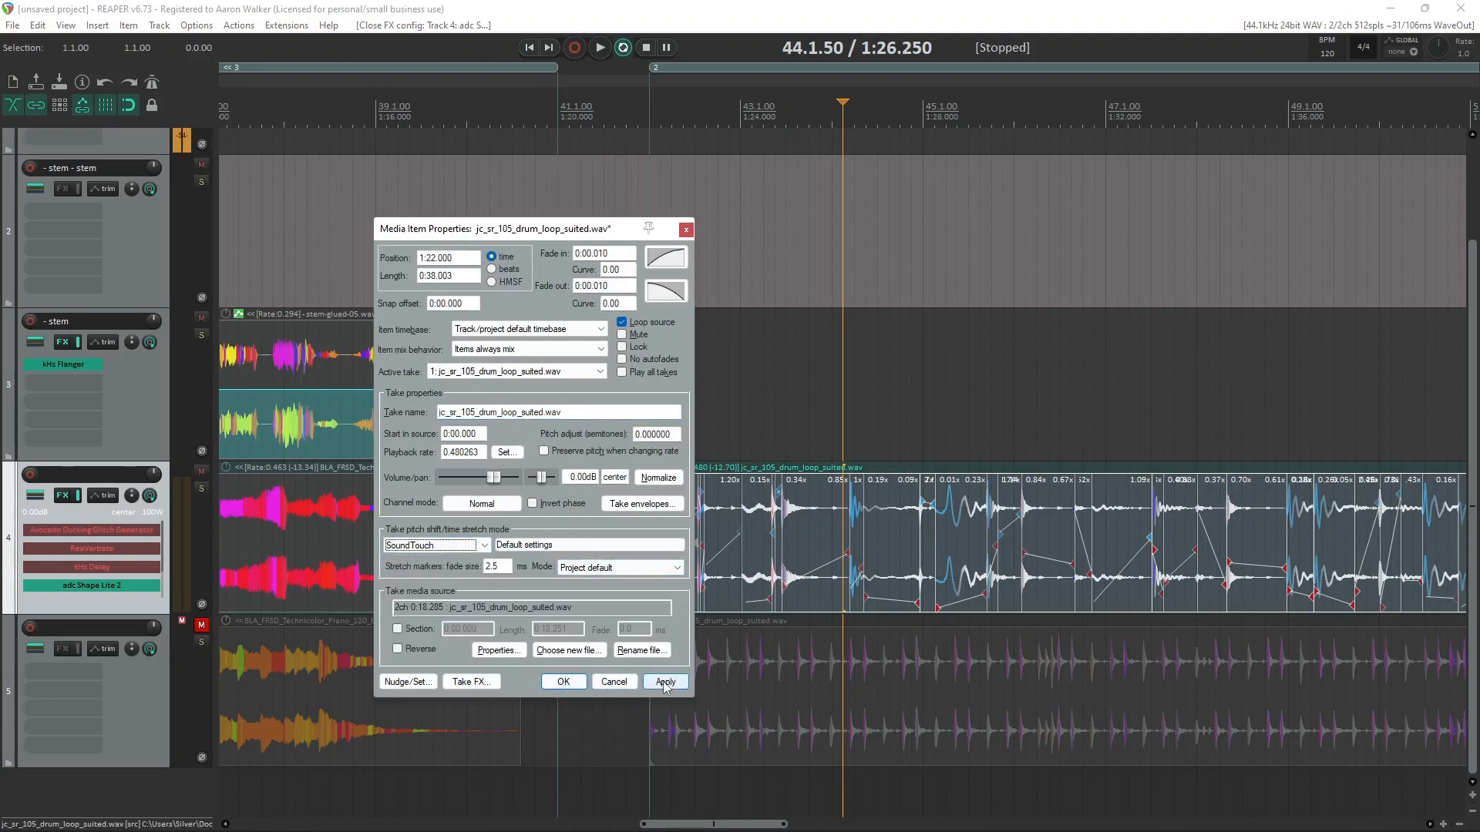
click(664, 683)
Step: Listen to the drum loop from 43.1.00 with the SoundTouch stretch mode
scroll(858, 541, down, 3)
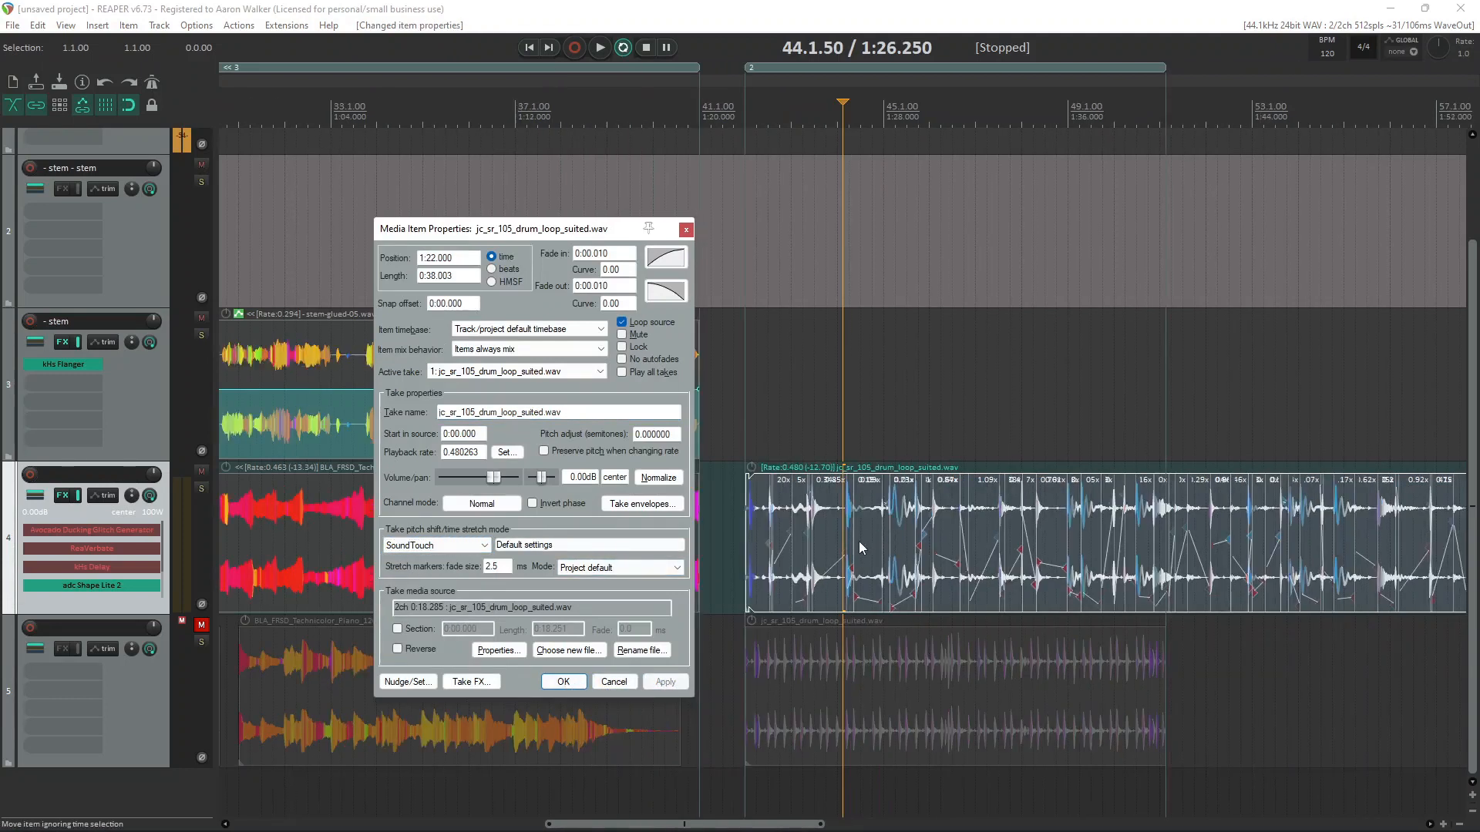
click(795, 591)
key(space)
scroll(797, 591, up, 3)
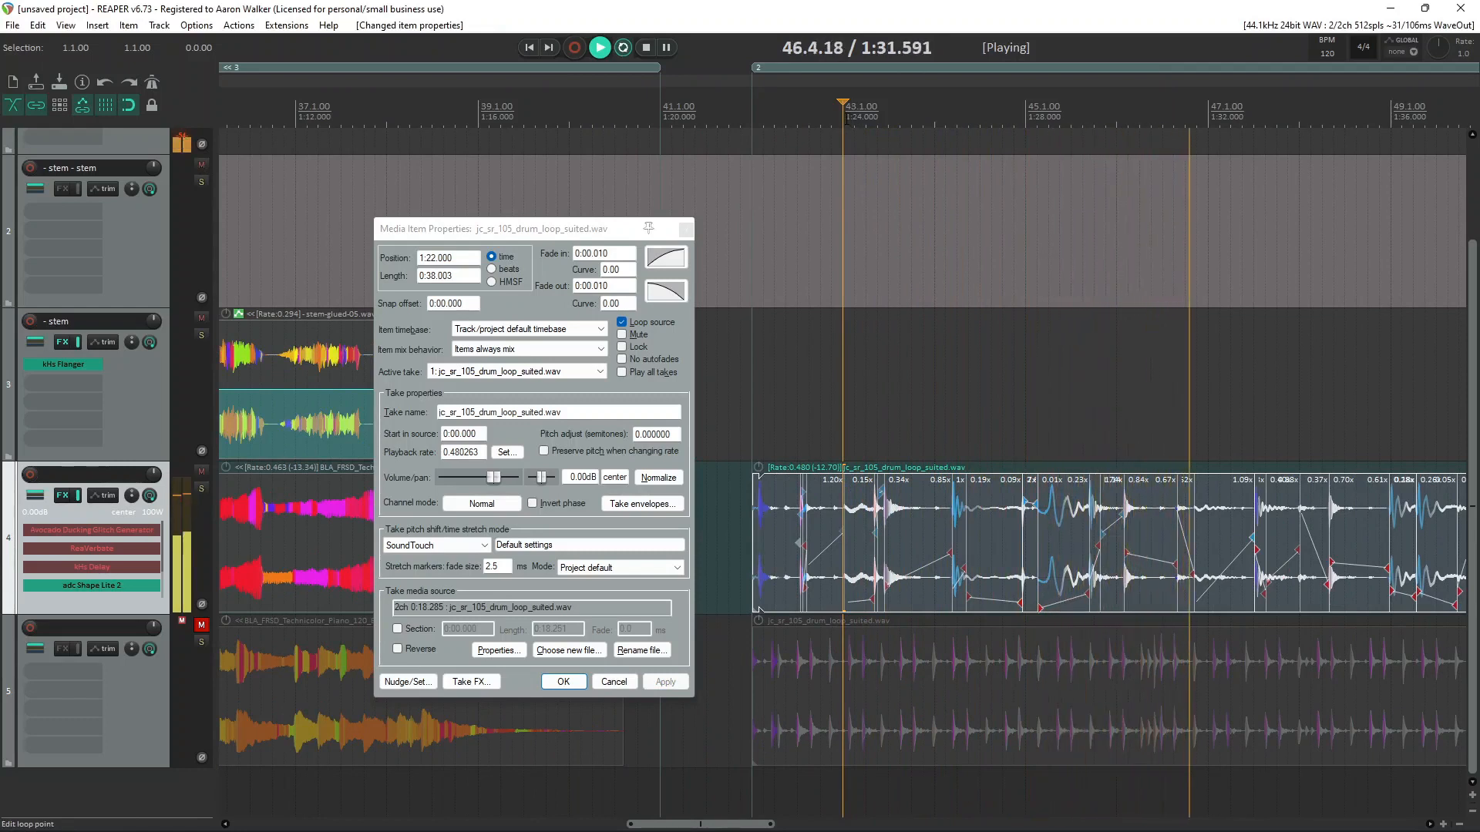
key(space)
Step: Apply the Simple windowed (fast) stretch mode with 50ms window, 25ms fade to the drum loop and listen from 43.1.00
click(438, 546)
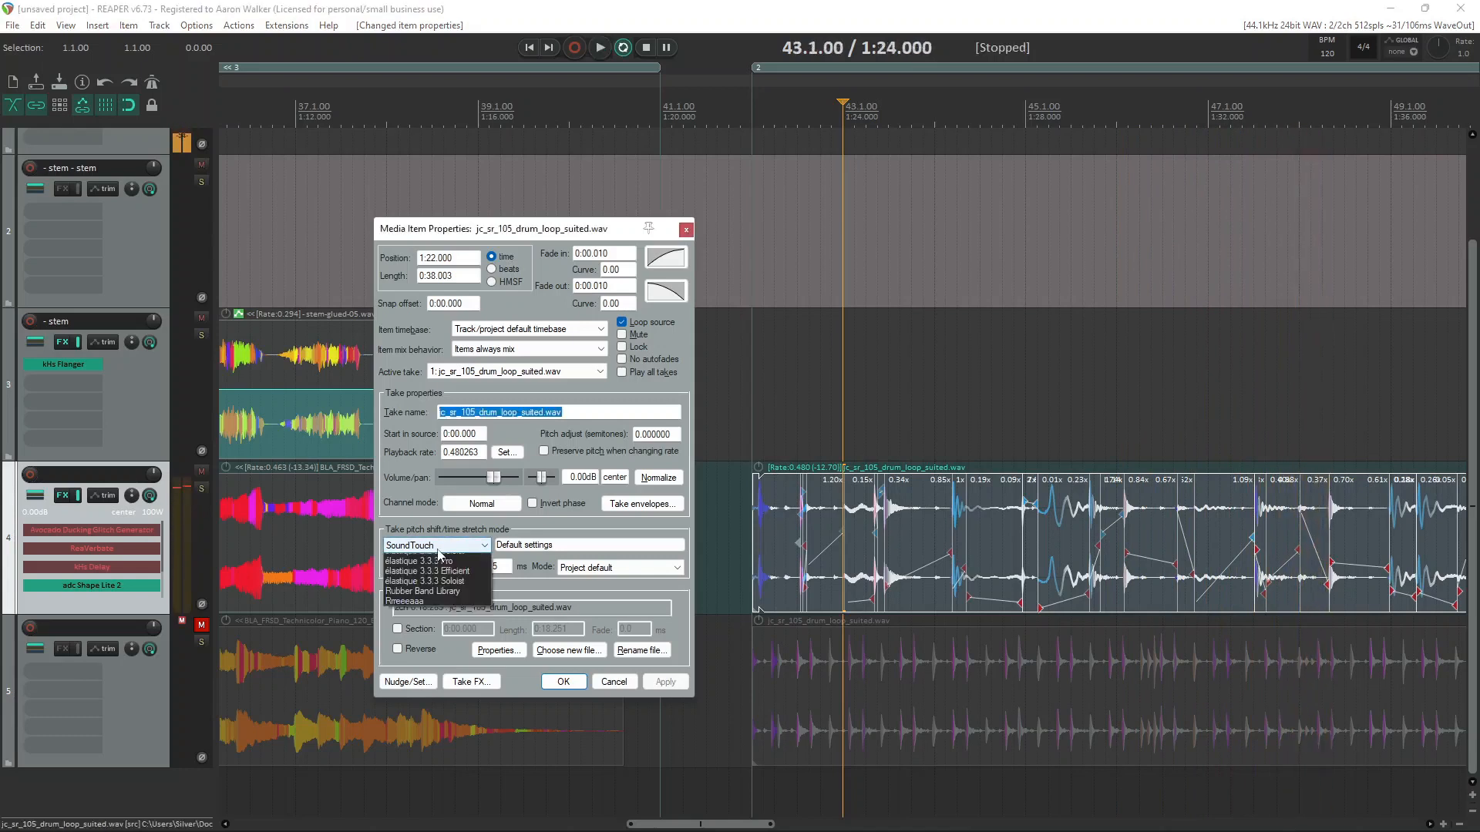
click(438, 578)
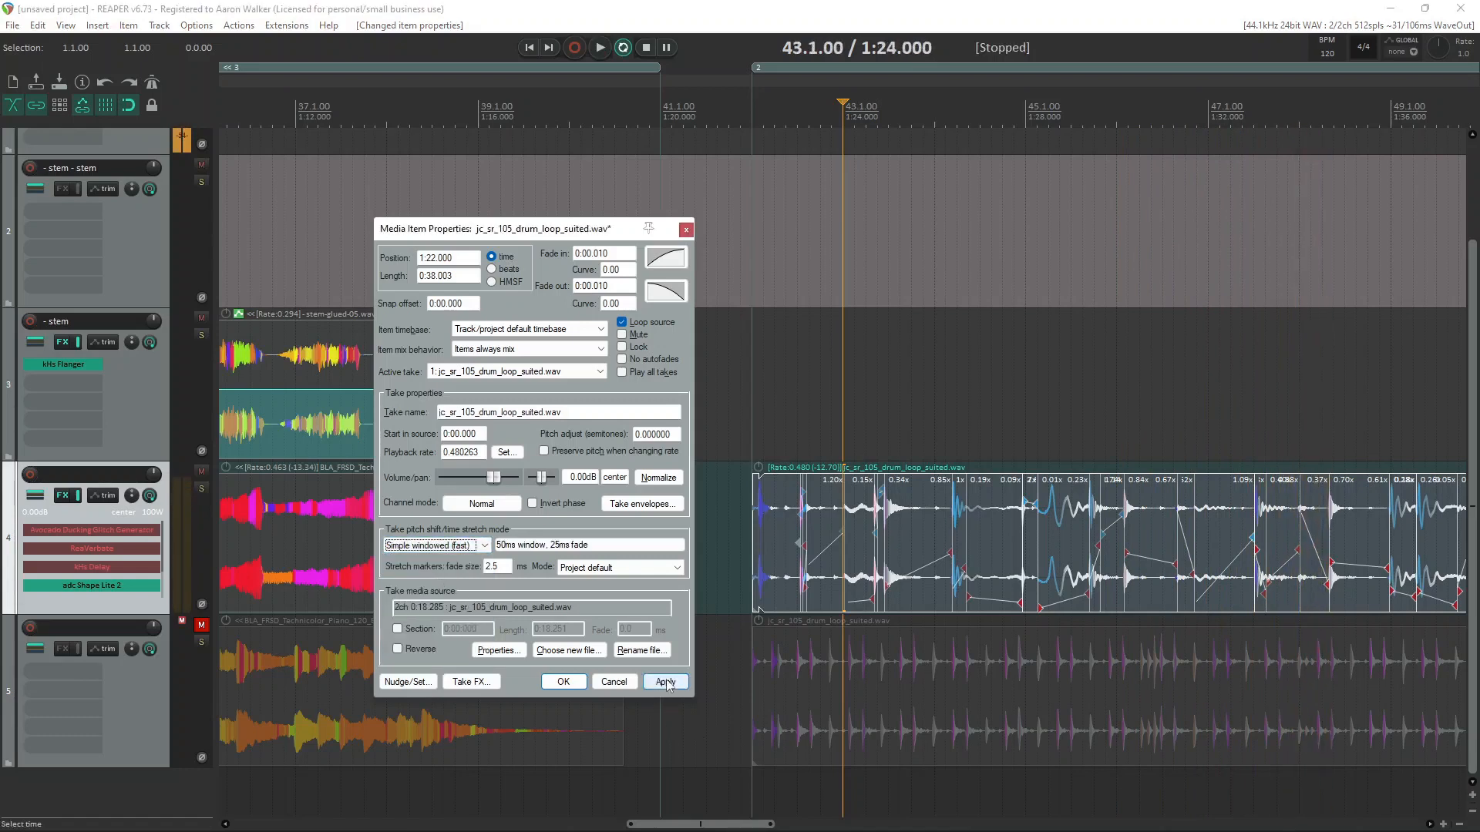
key(space)
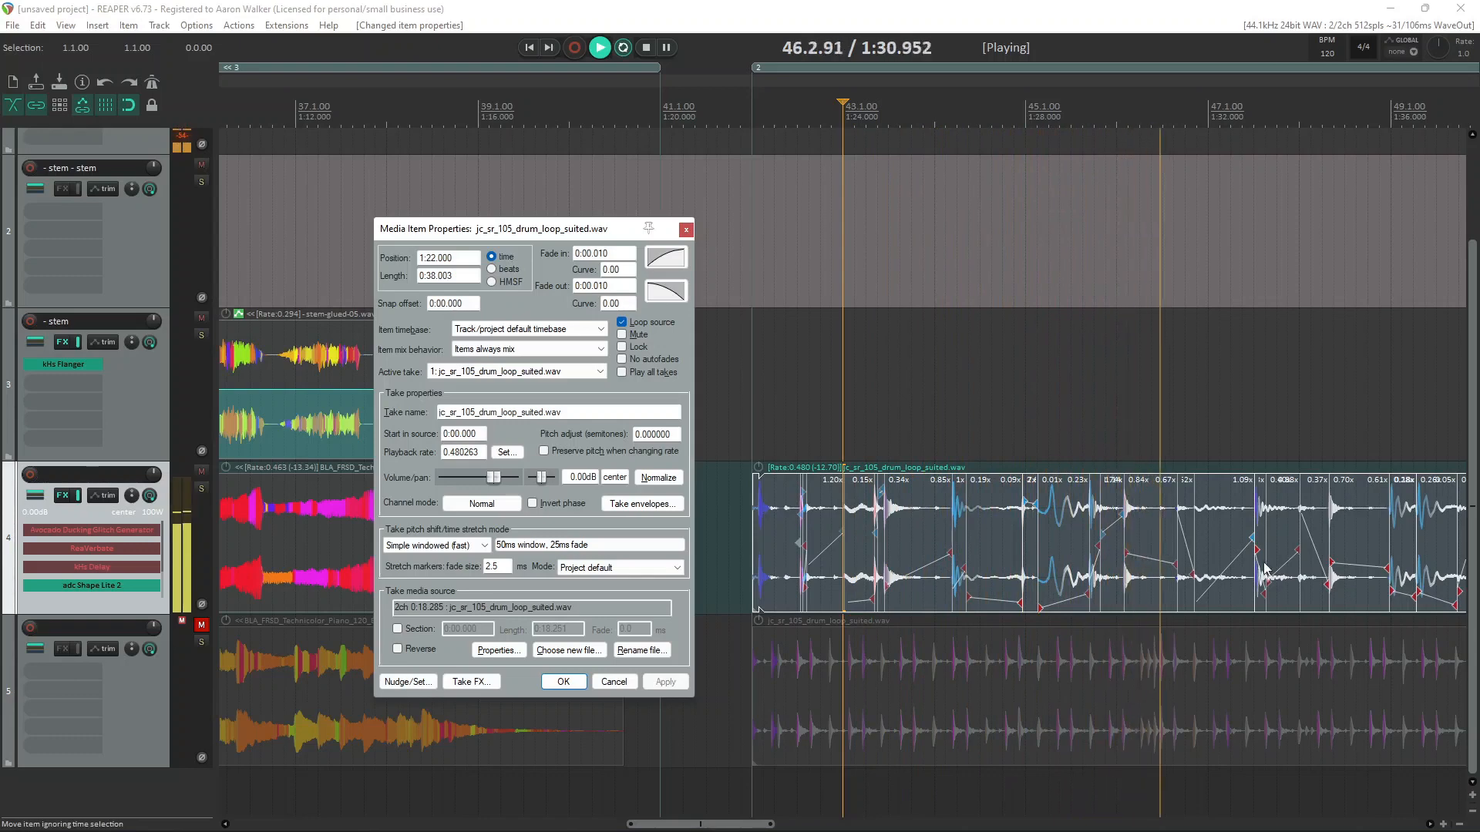
scroll(1261, 567, down, 5)
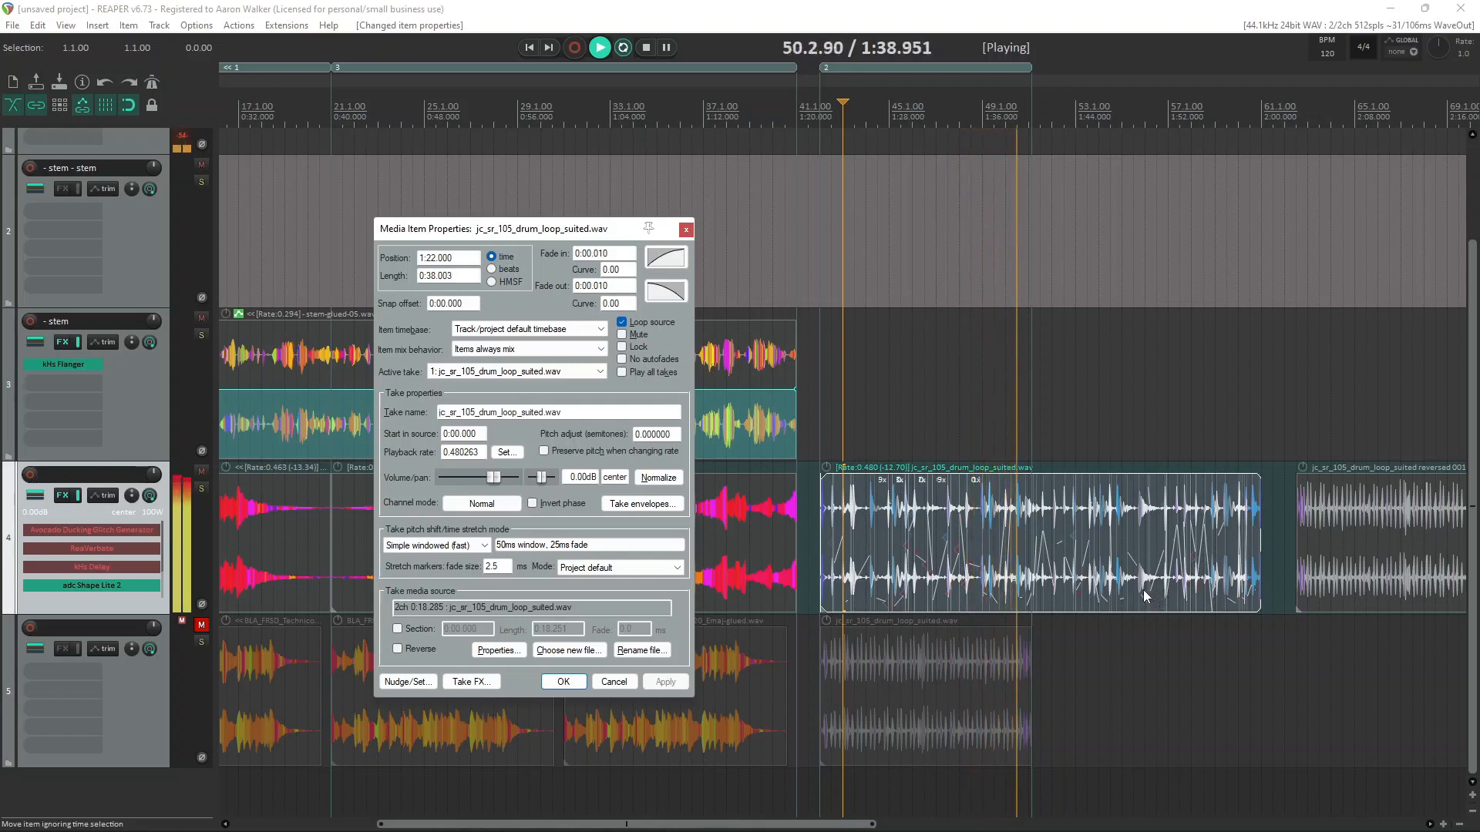
key(space)
Step: Close the drum loop's item properties and place the edit cursor at 47.2.00
scroll(1144, 589, up, 3)
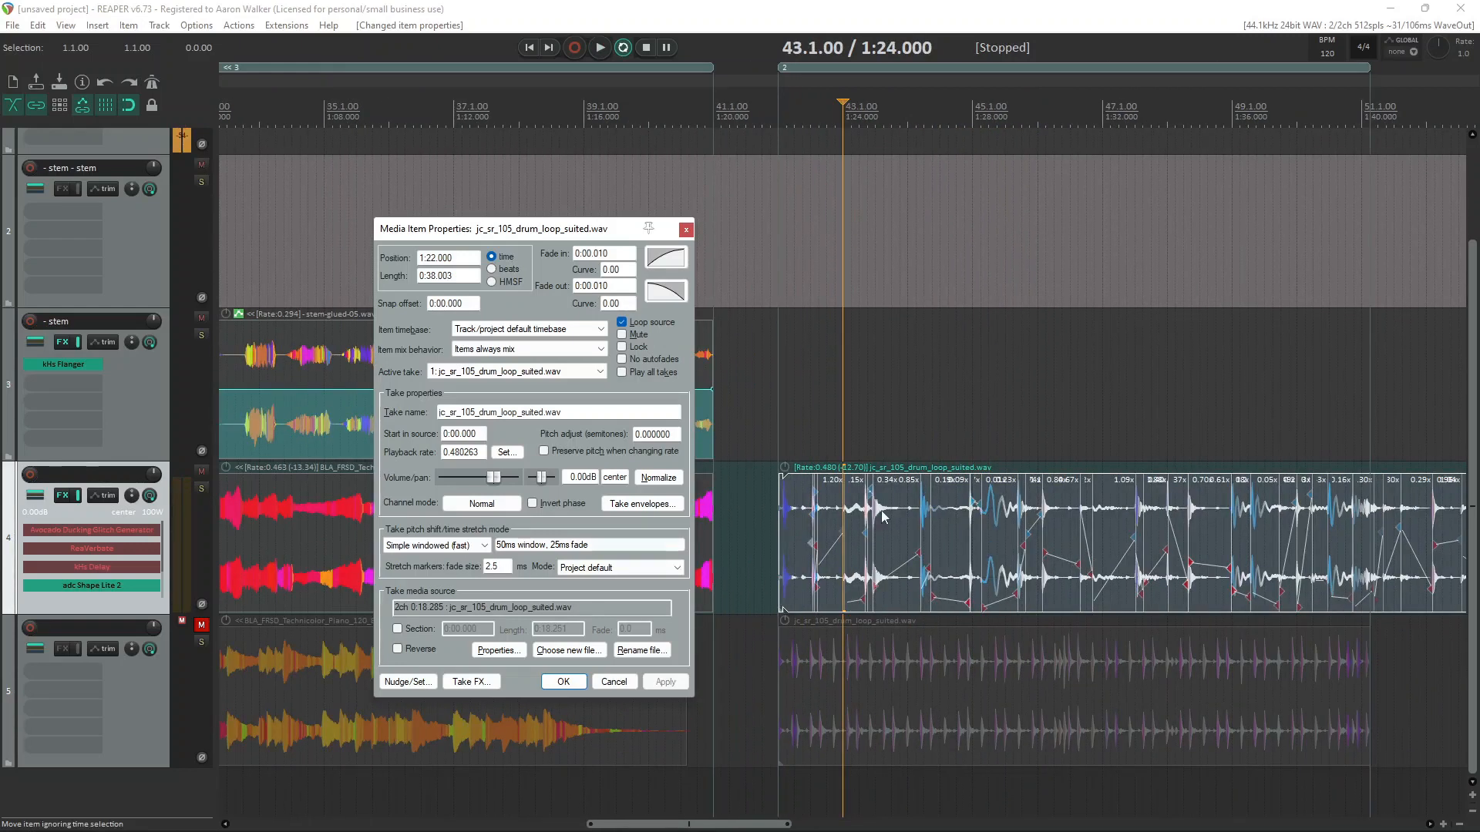
scroll(882, 515, down, 4)
click(968, 551)
scroll(963, 550, up, 7)
scroll(958, 549, down, 3)
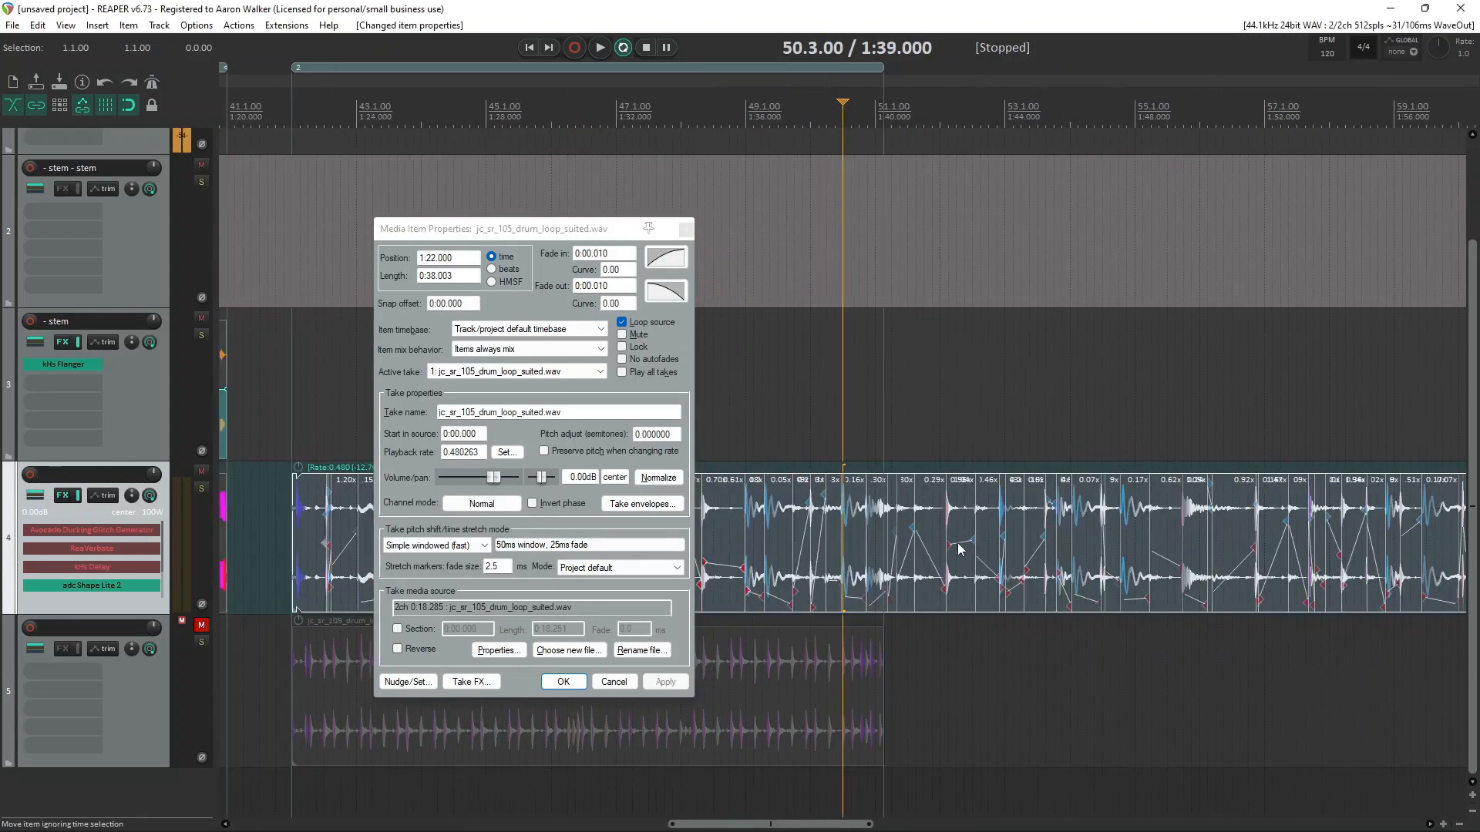
scroll(813, 517, down, 3)
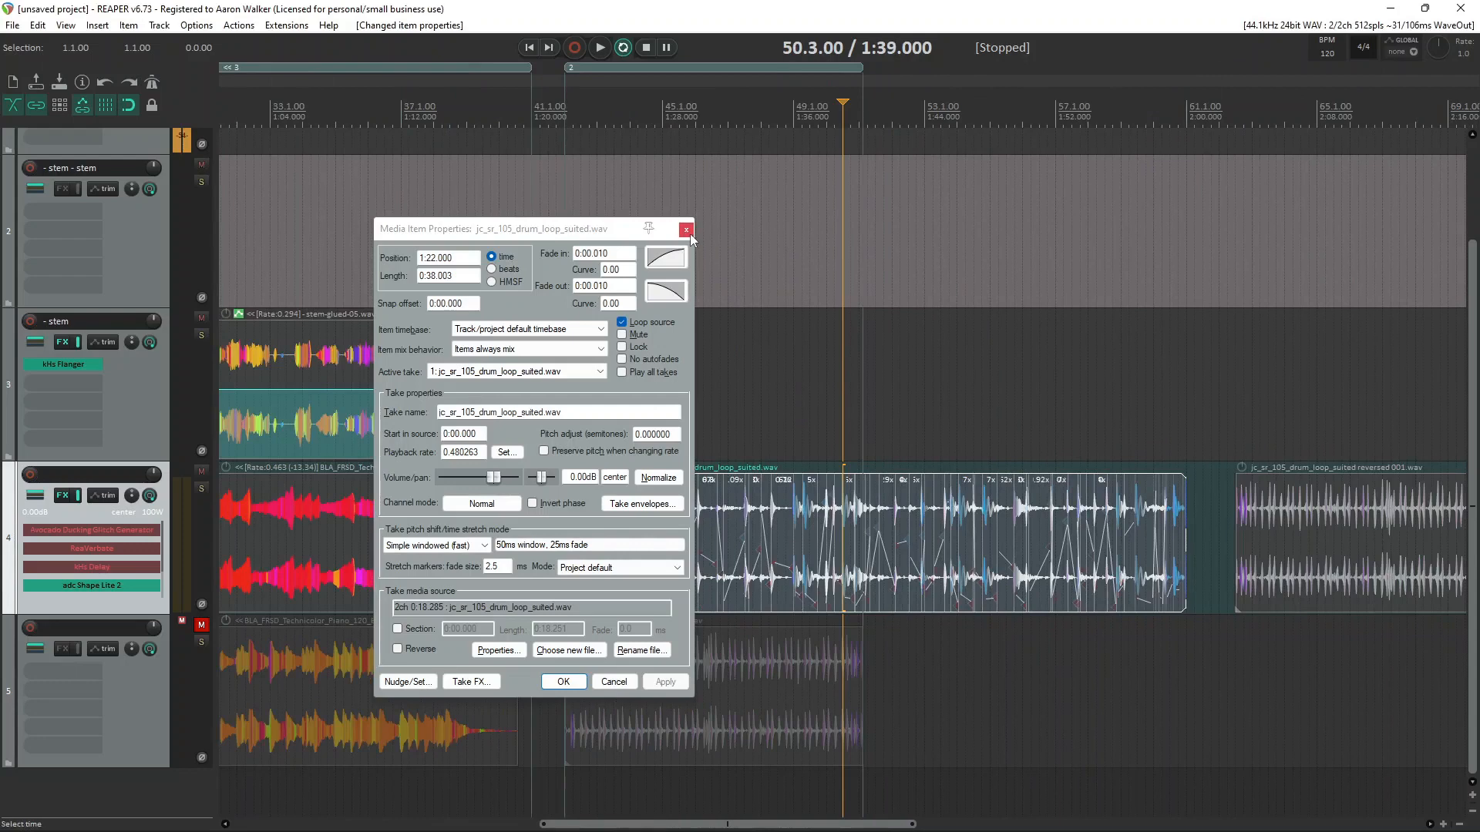
click(685, 230)
scroll(707, 506, up, 4)
click(433, 525)
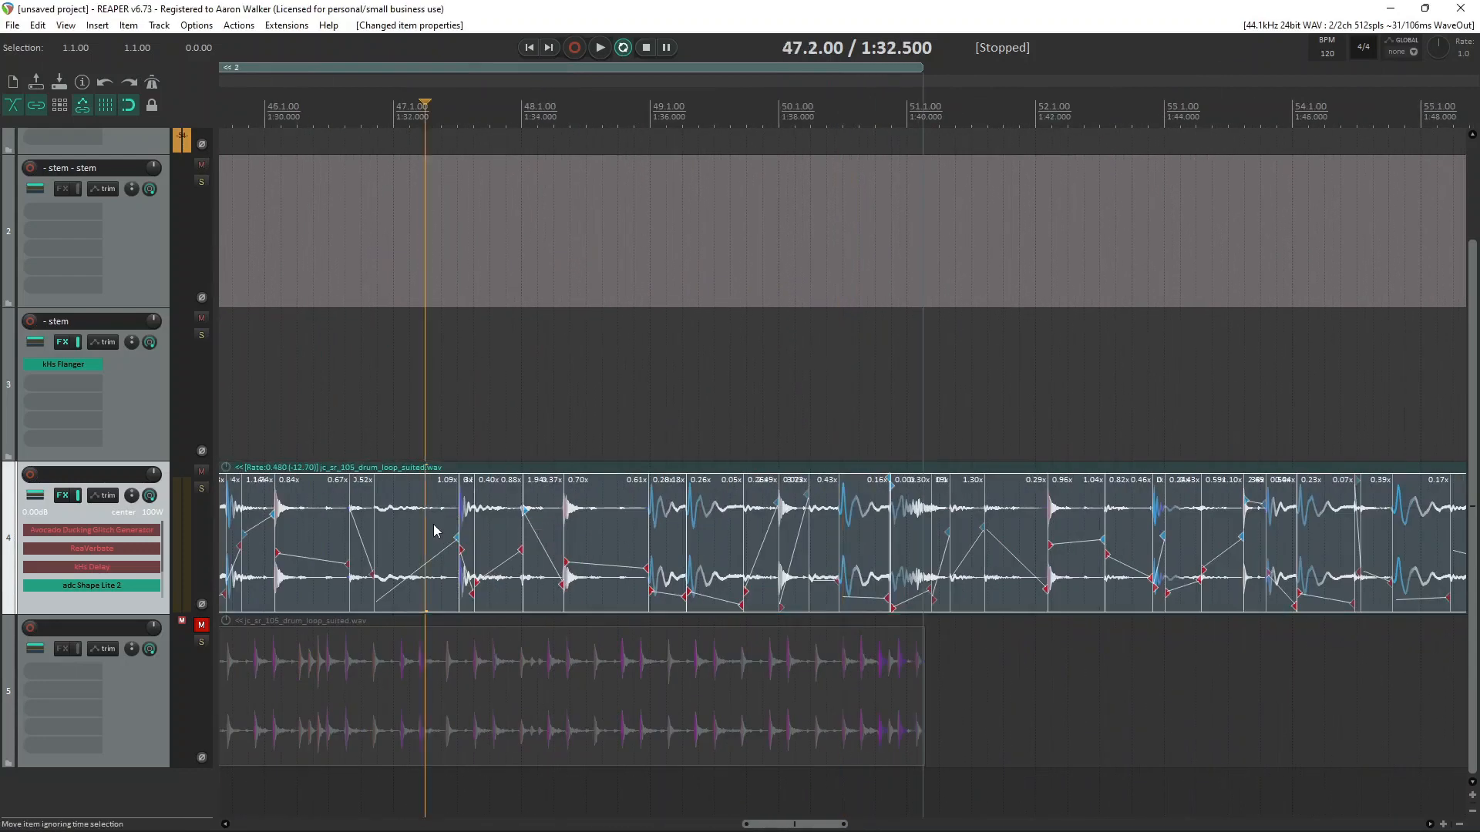
Step: Open the action list and look up the stretch marker script assigned to the W shortcut
key(question)
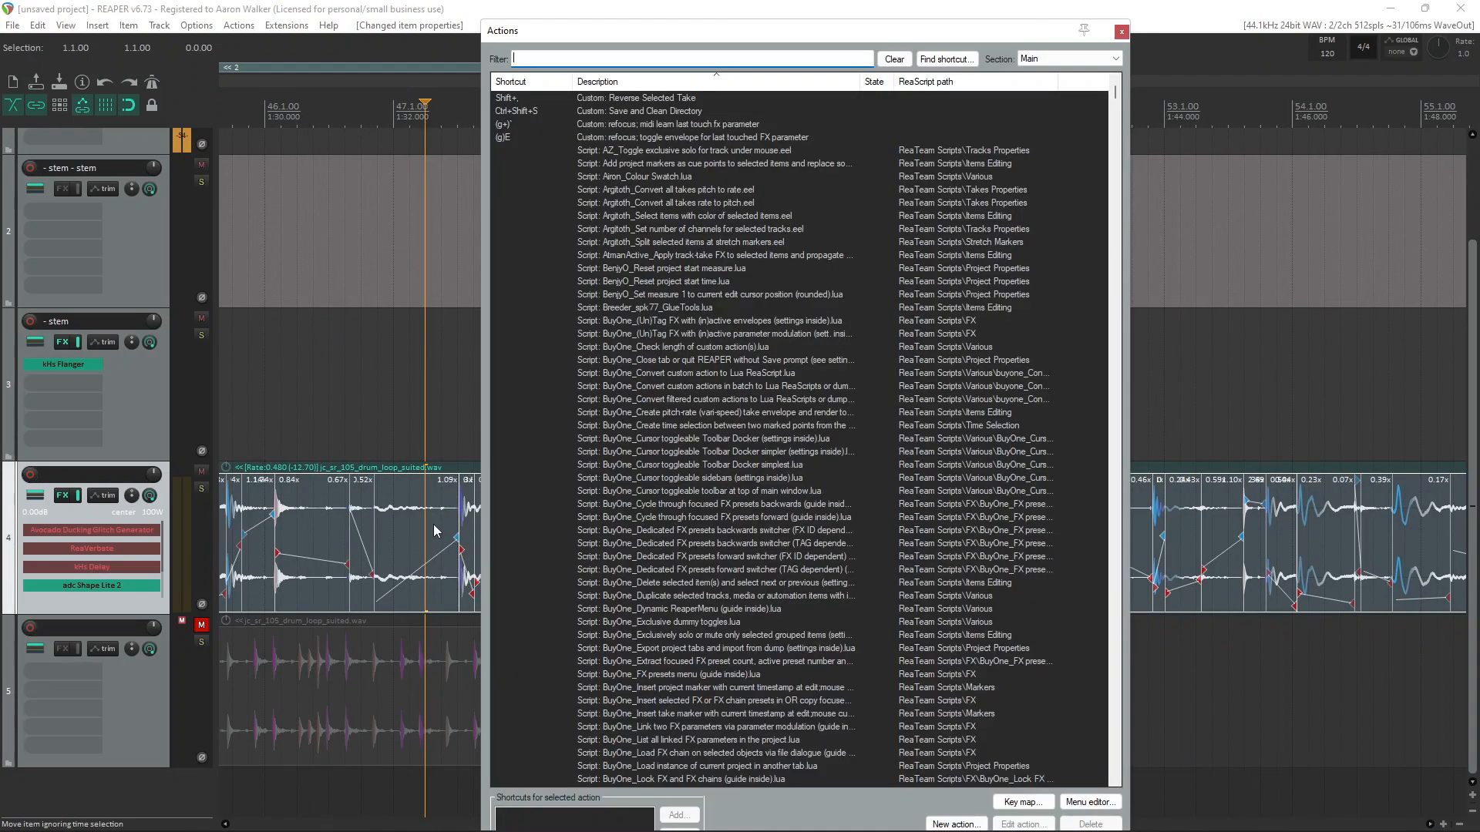
click(939, 60)
key(w)
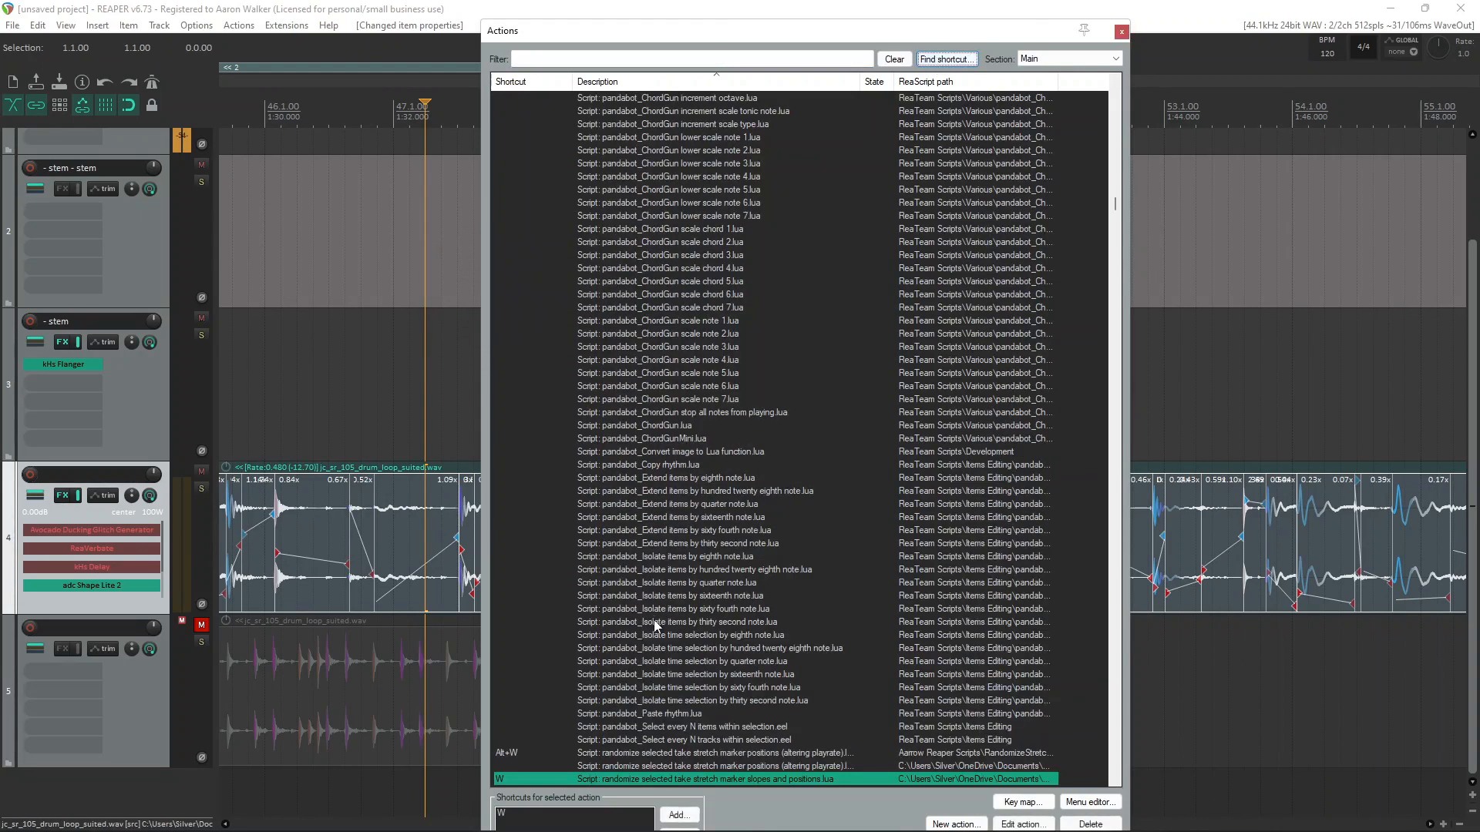
scroll(654, 620, down, 5)
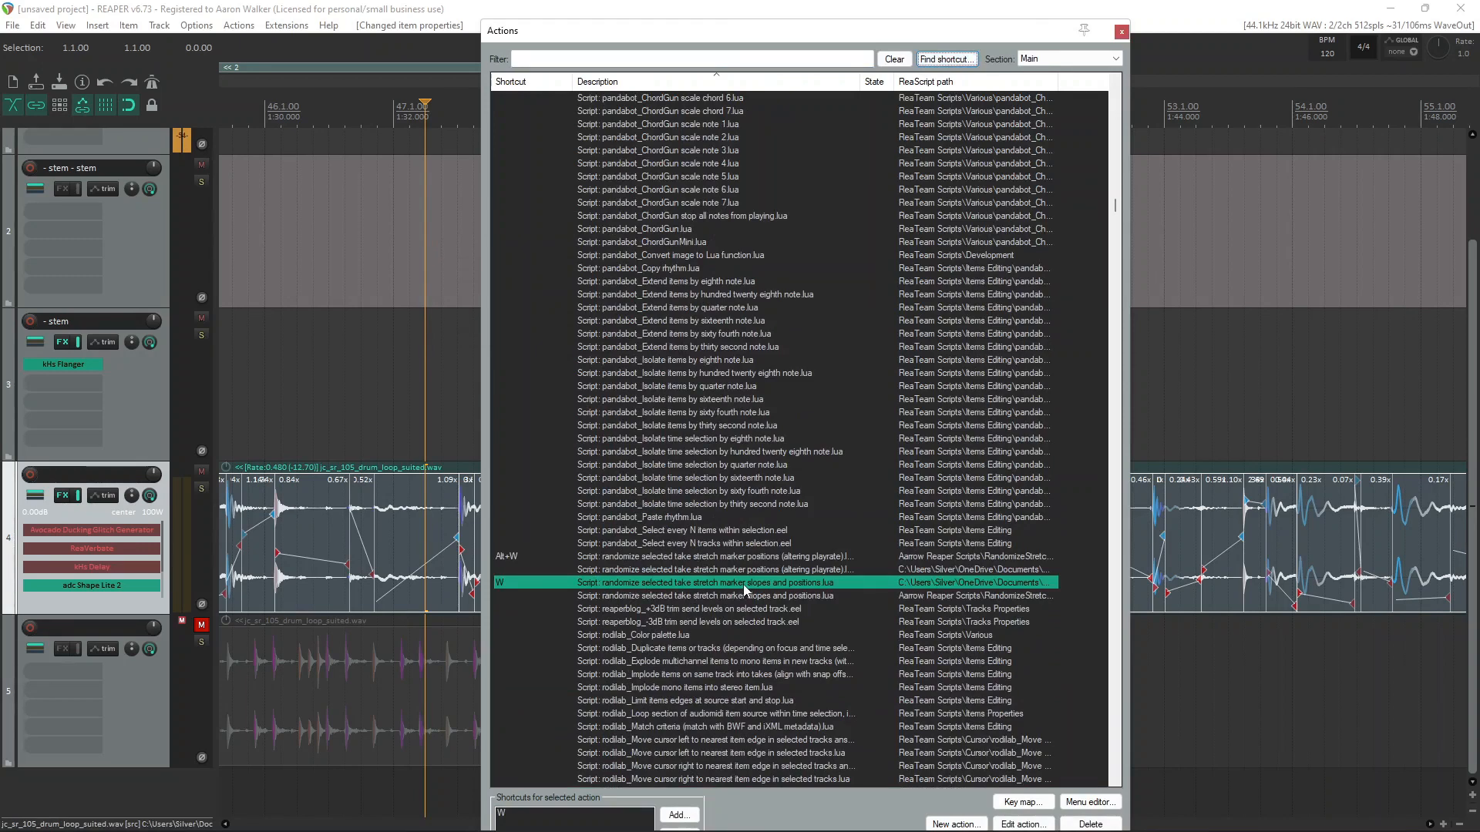
scroll(1275, 505, up, 4)
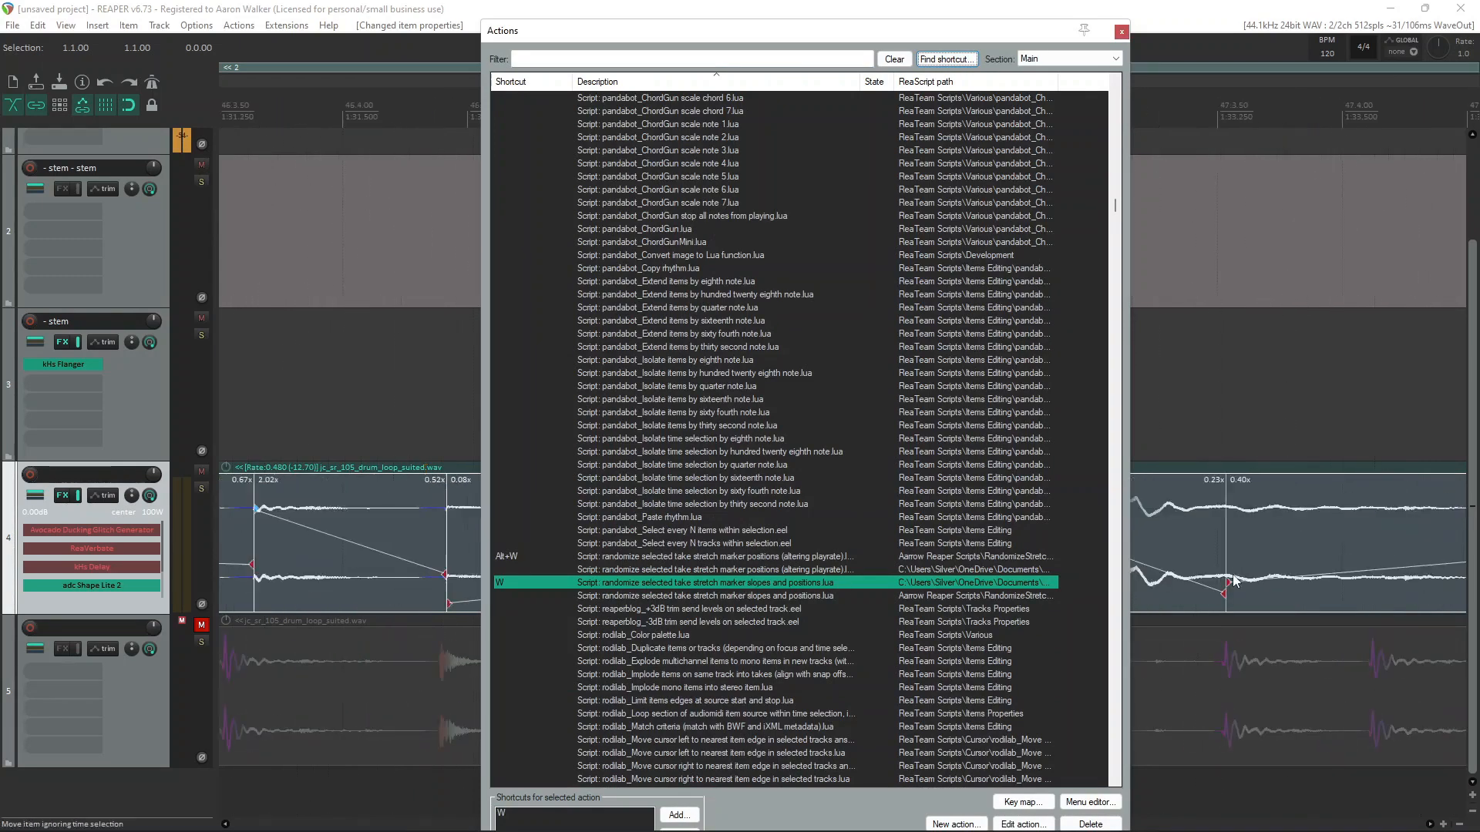
Step: Look up the stretch marker script assigned to the Alt+W shortcut in the action list
scroll(1253, 553, down, 2)
scroll(1256, 547, down, 2)
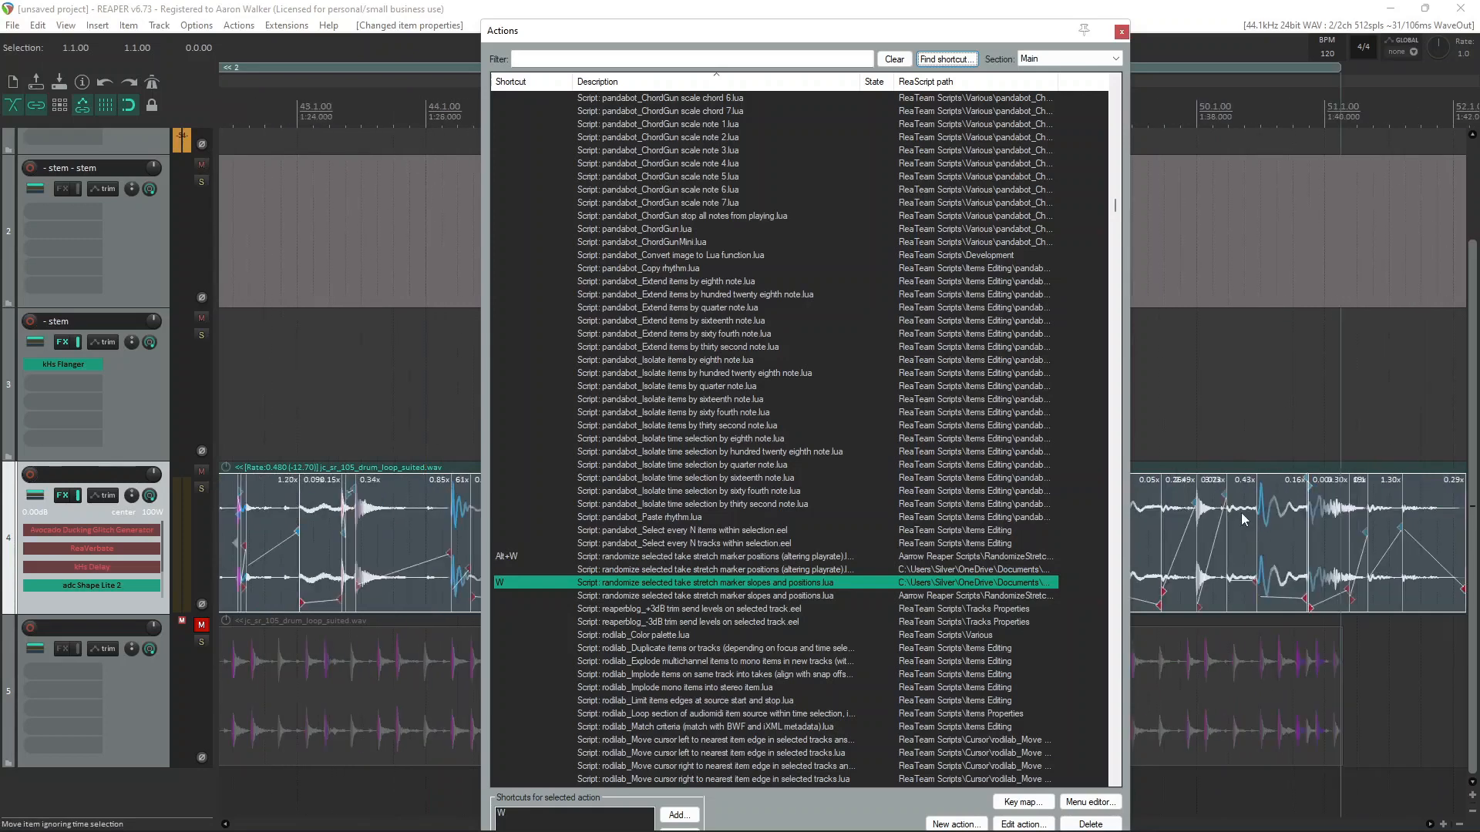
click(944, 61)
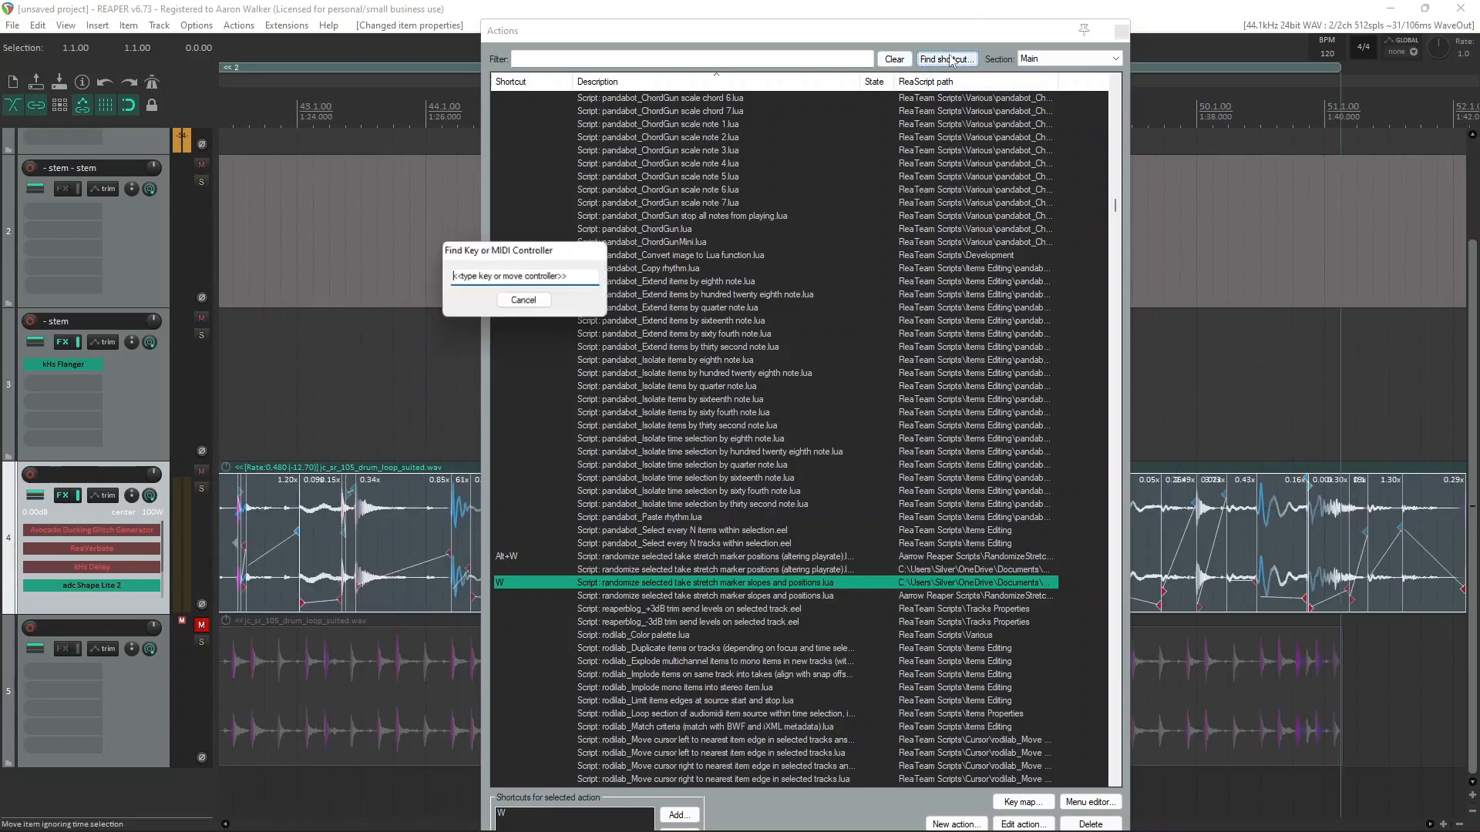
key(alt+w)
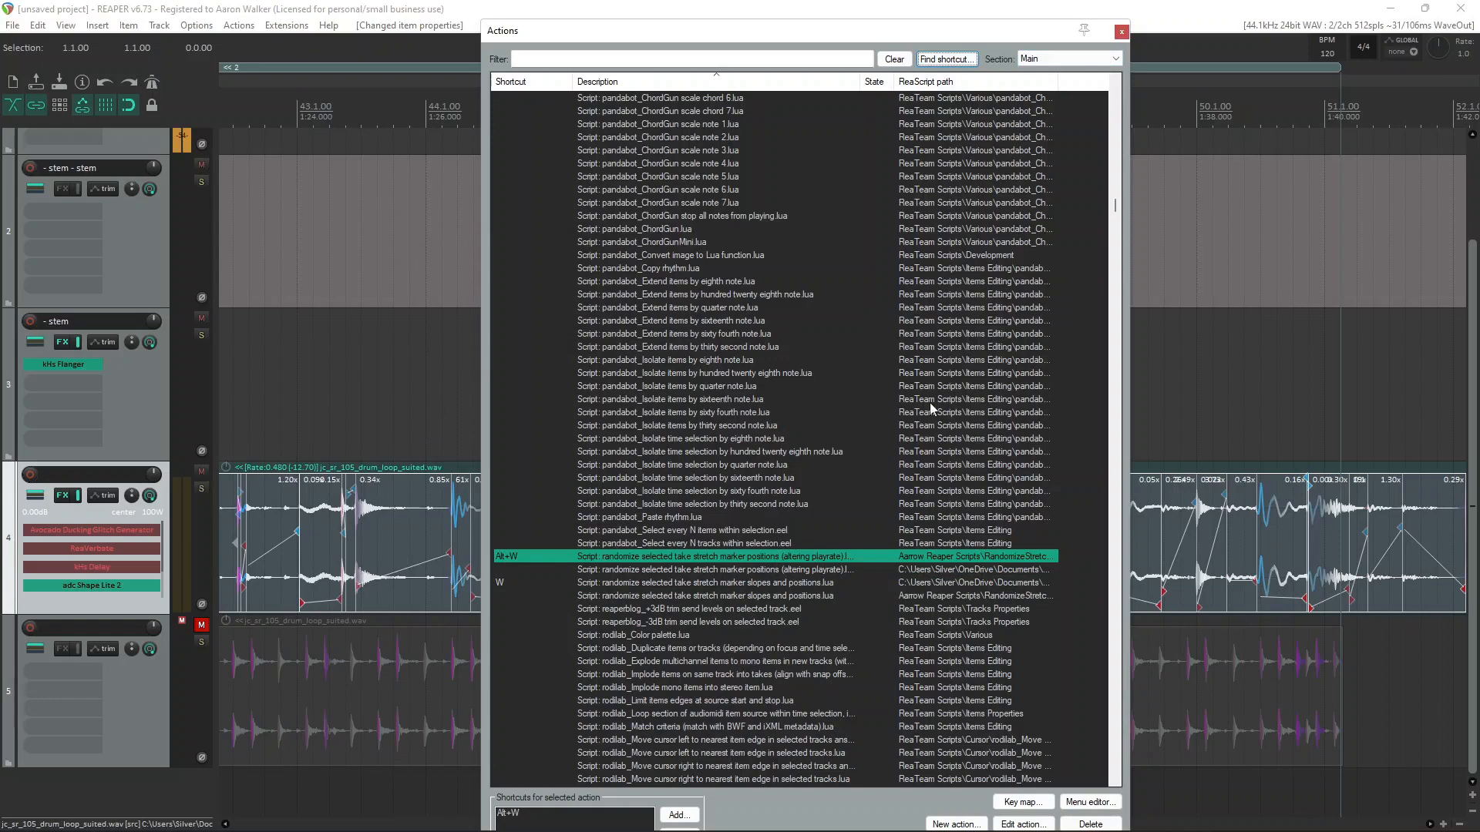
Step: Close the action list and run the ReaScript that randomises the drum loop's stretch markers
click(1122, 33)
scroll(611, 561, down, 3)
click(662, 557)
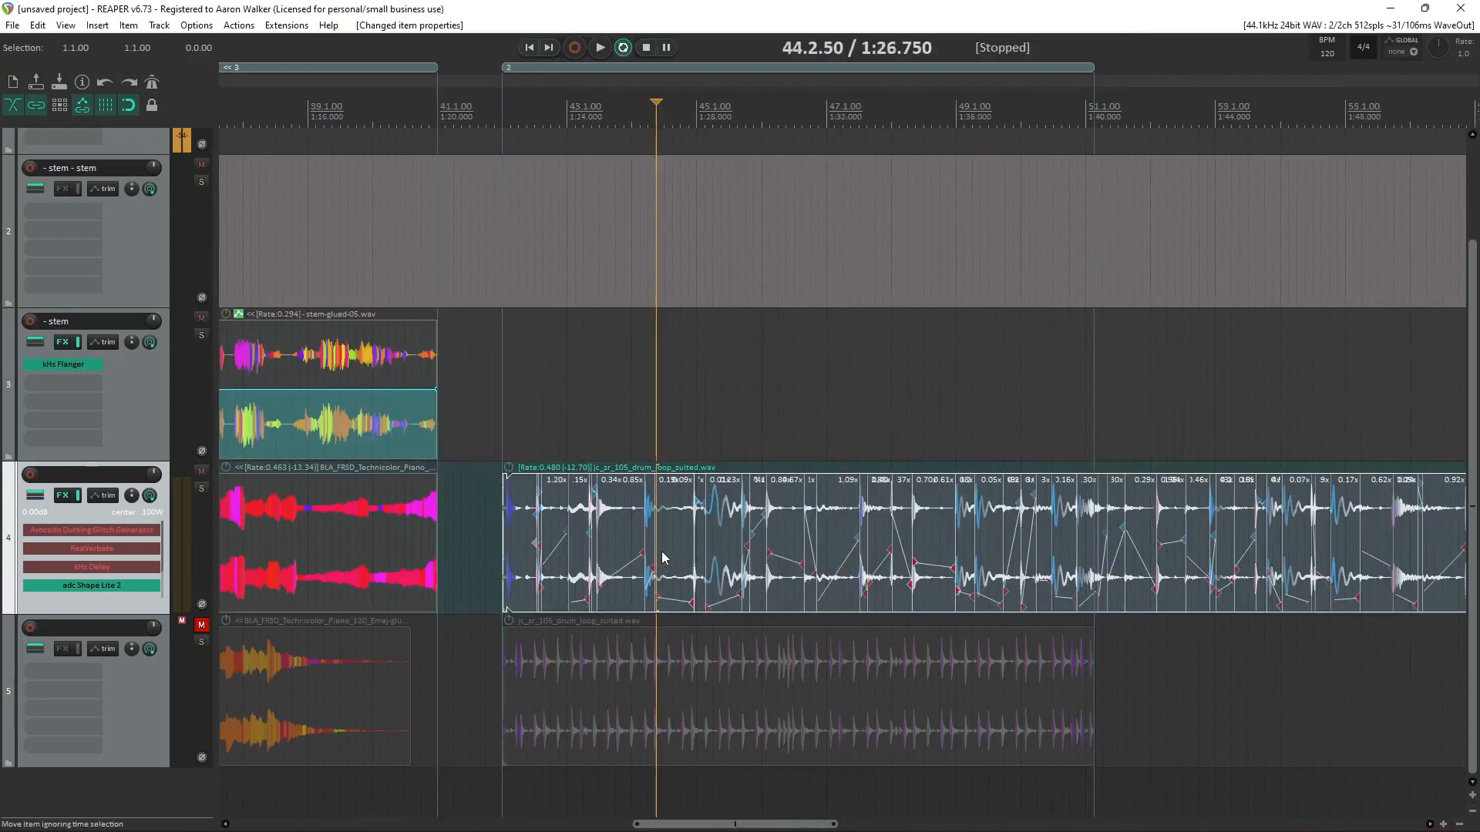
scroll(664, 552, up, 2)
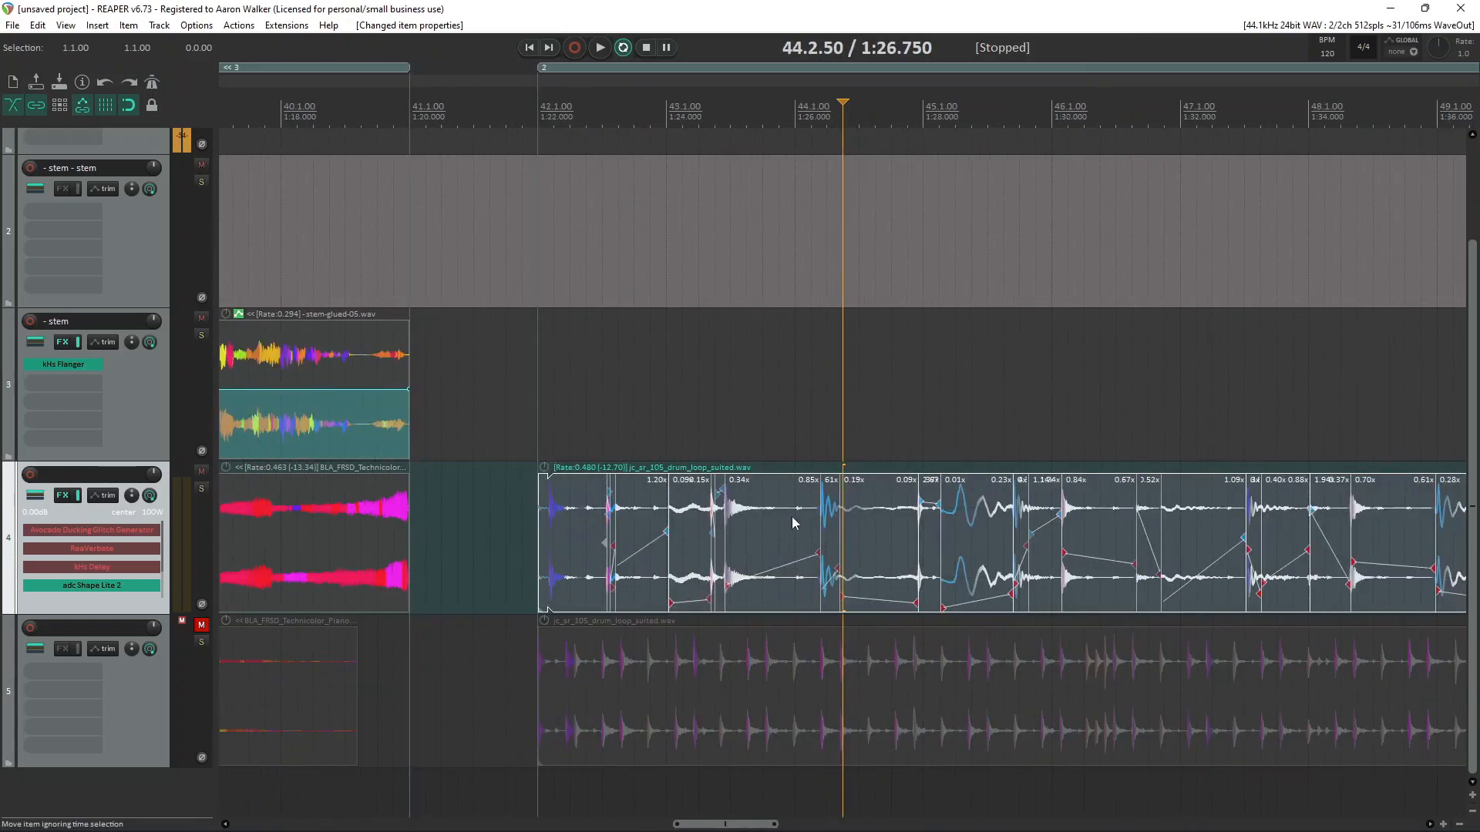
key(shift+p)
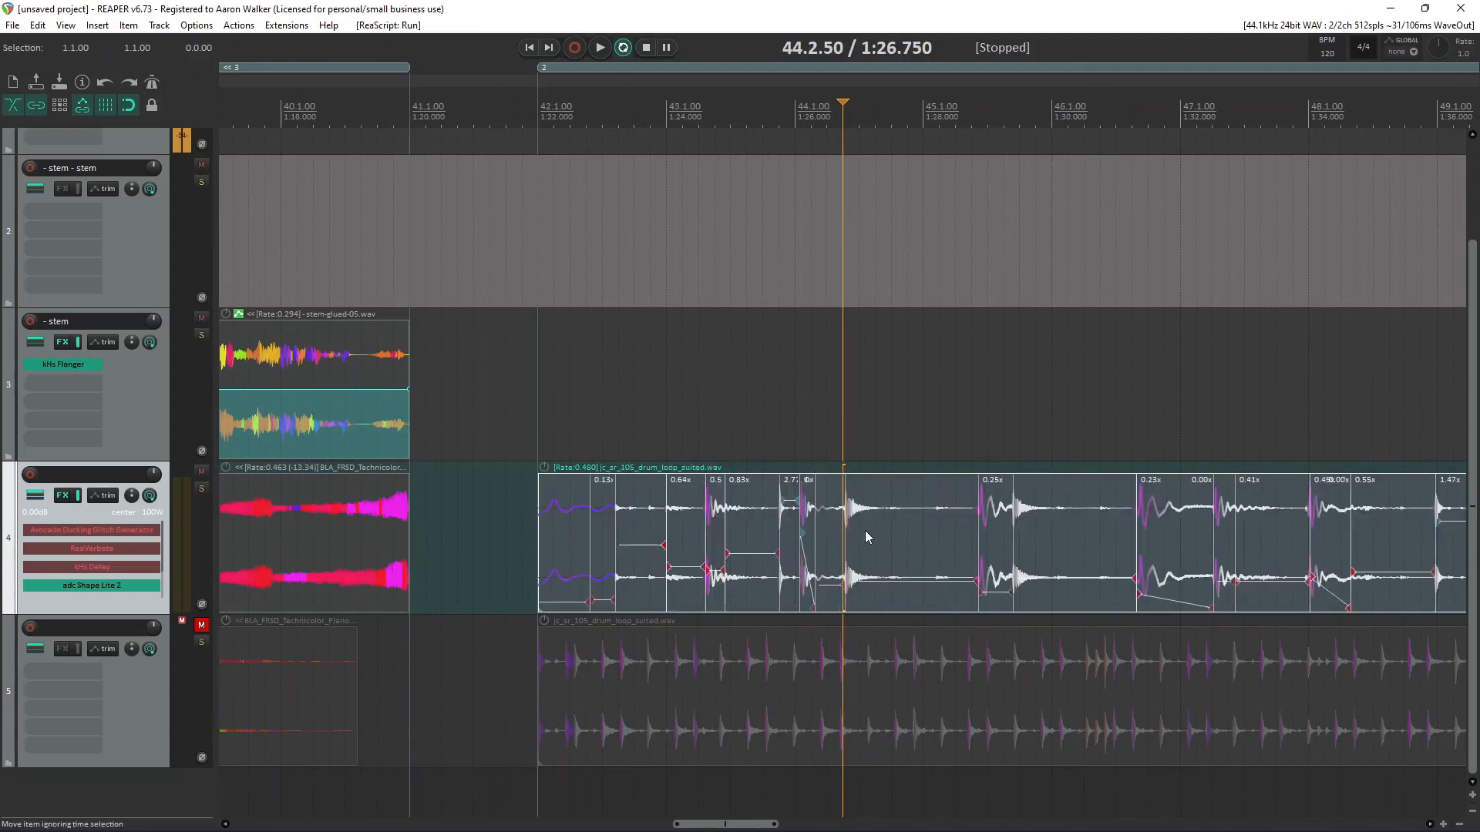
Step: Examine the randomised stretch markers along the whole length of the drum loop
scroll(1056, 513, down, 3)
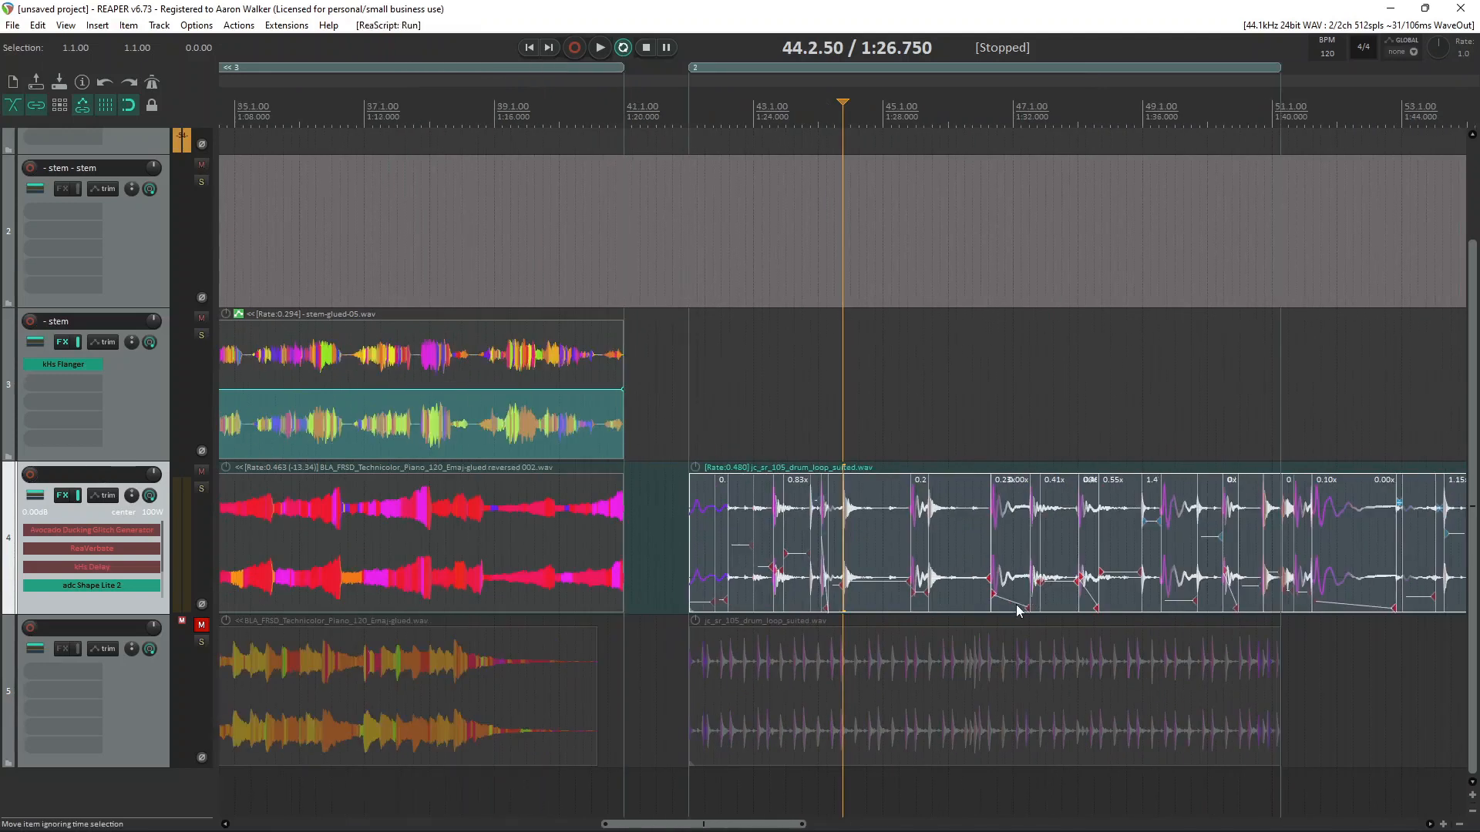
scroll(1383, 576, down, 3)
click(1288, 579)
scroll(1264, 579, up, 6)
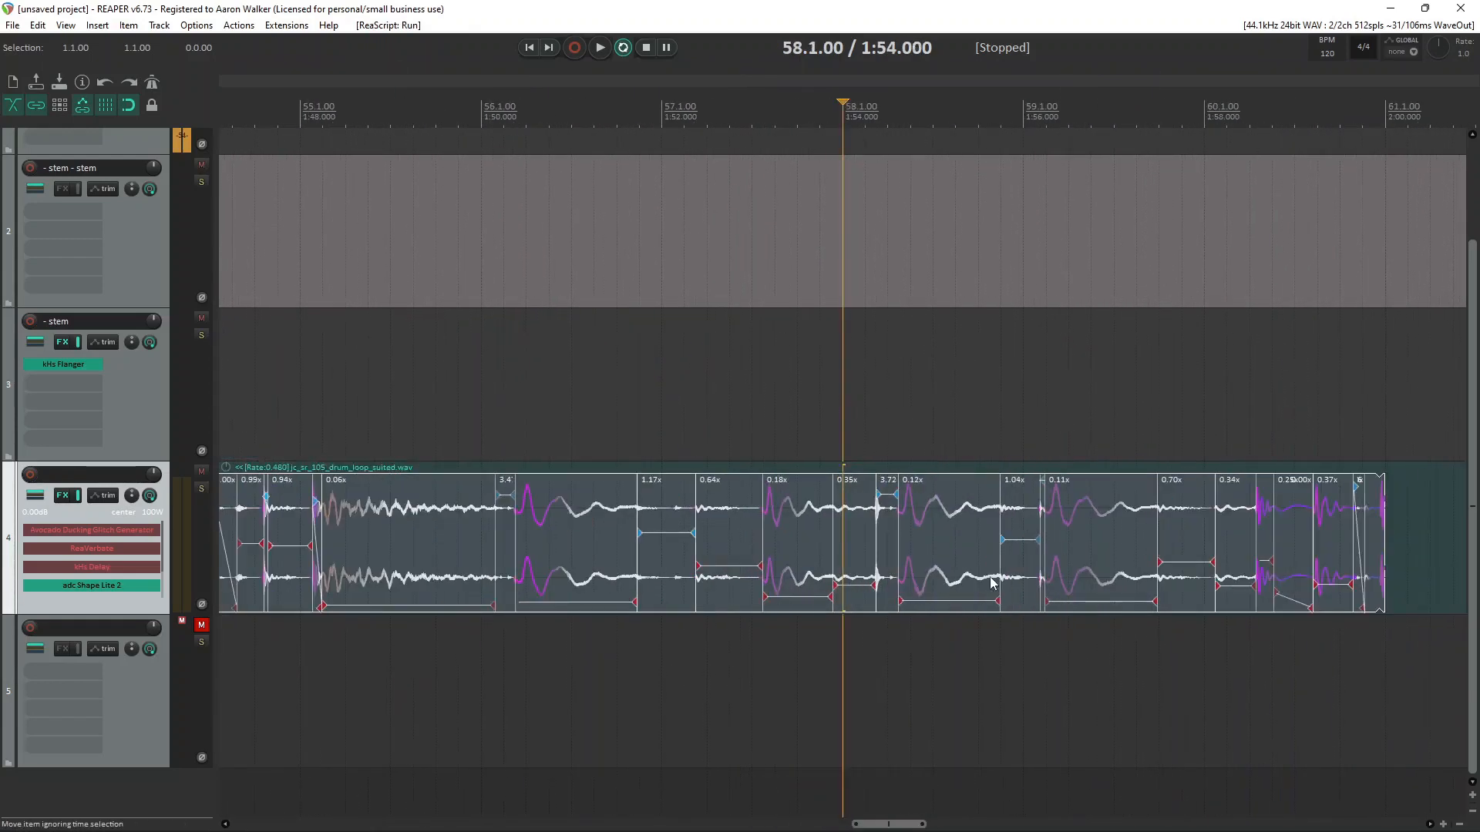
scroll(817, 583, down, 3)
scroll(807, 584, down, 2)
click(309, 556)
scroll(308, 555, down, 2)
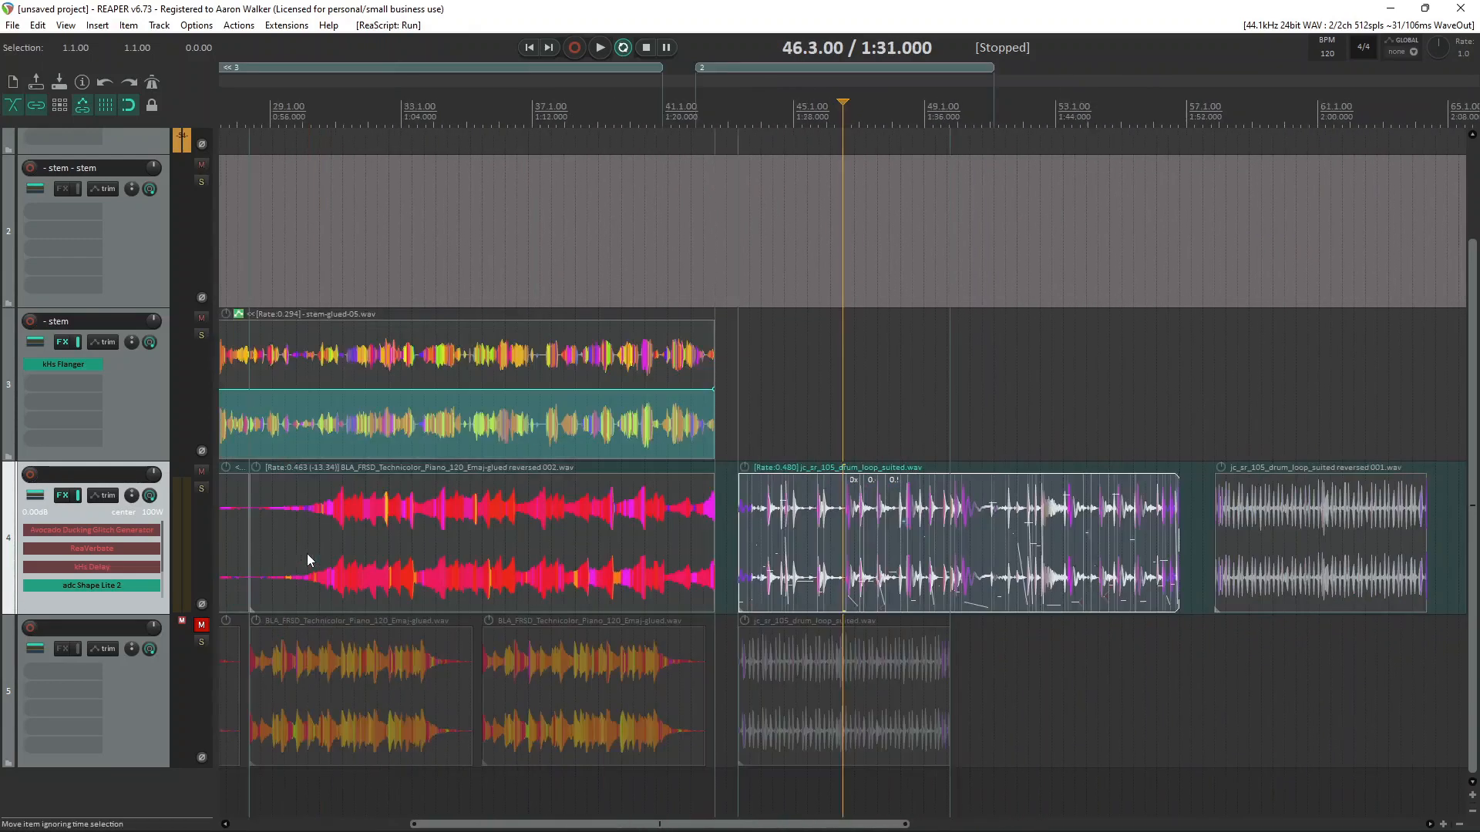
Step: Place the edit cursor at the drum loop's start, 42.1.00, and briefly play the loop
click(739, 537)
scroll(741, 538, up, 4)
key(space)
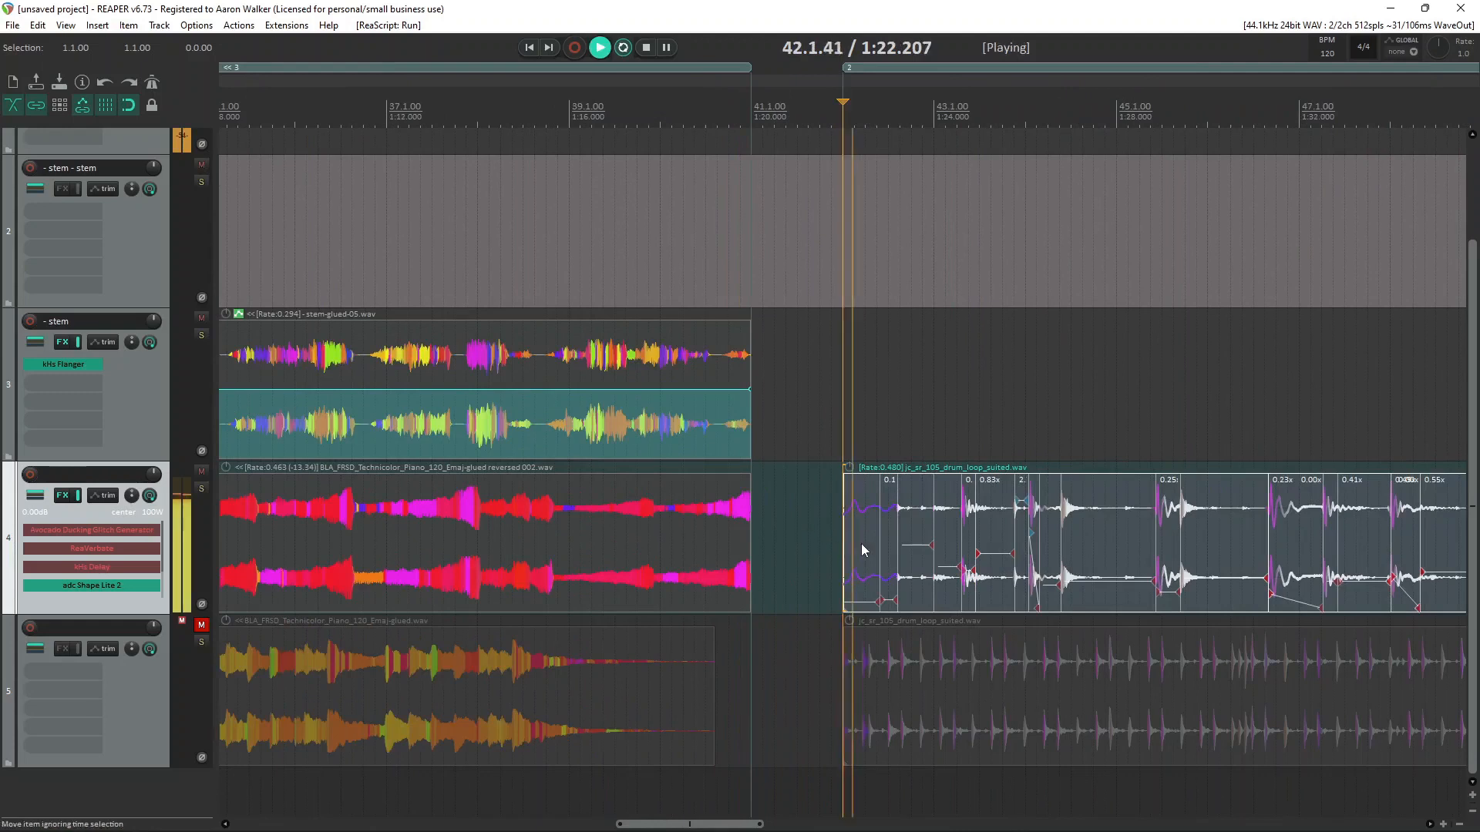
key(space)
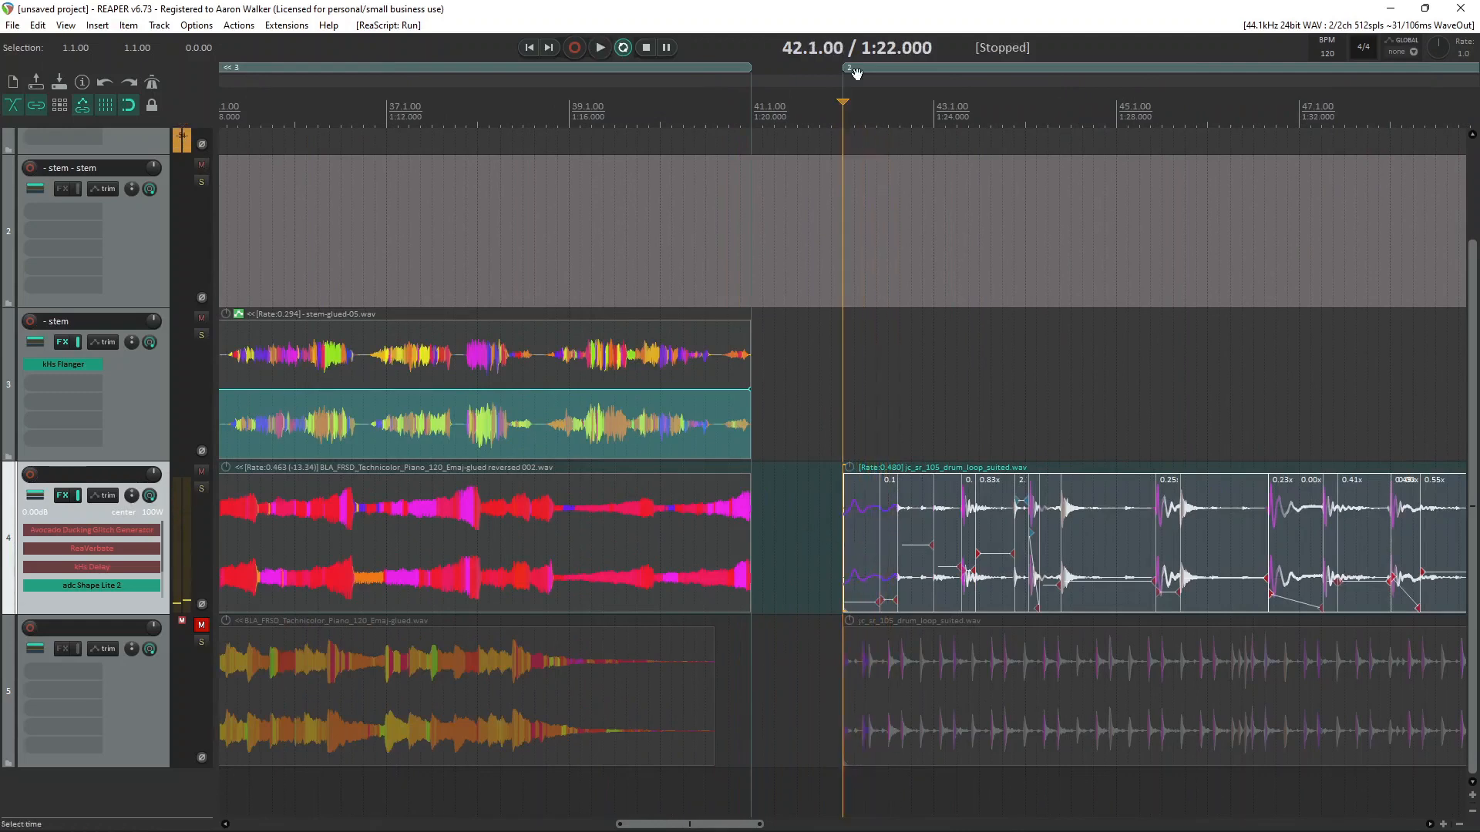
Step: Select the time from 42.1.00 to 43.1.50 and copy that part of the drum loop to the first track near bar 53
drag(843, 118, 945, 123)
drag(901, 531, 1405, 231)
scroll(1401, 239, down, 3)
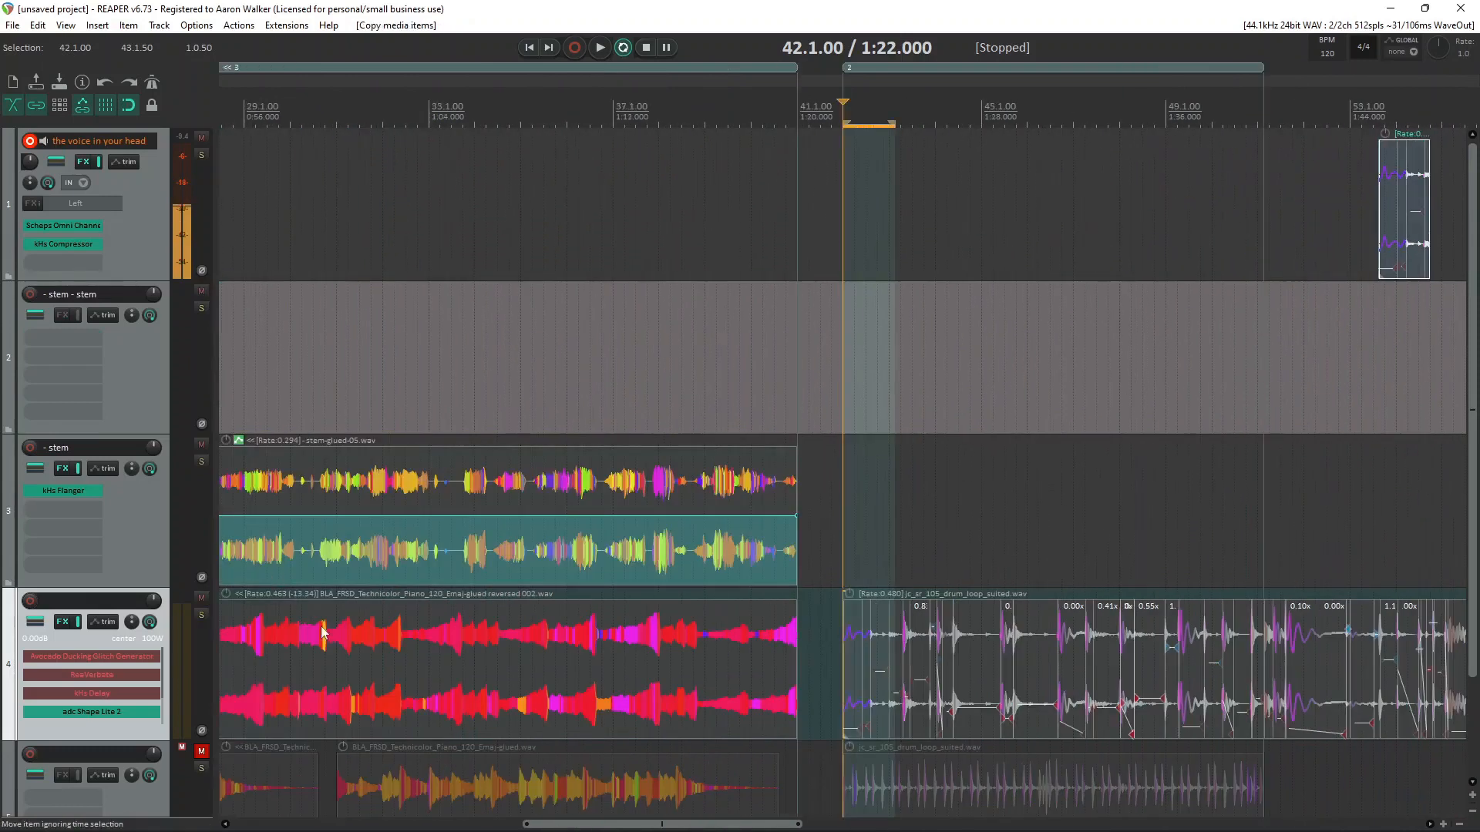
Step: Clear the time selection and listen to a longer stretch of the drum loop from 42.1.00
scroll(843, 578, up, 3)
key(space)
key(Escape)
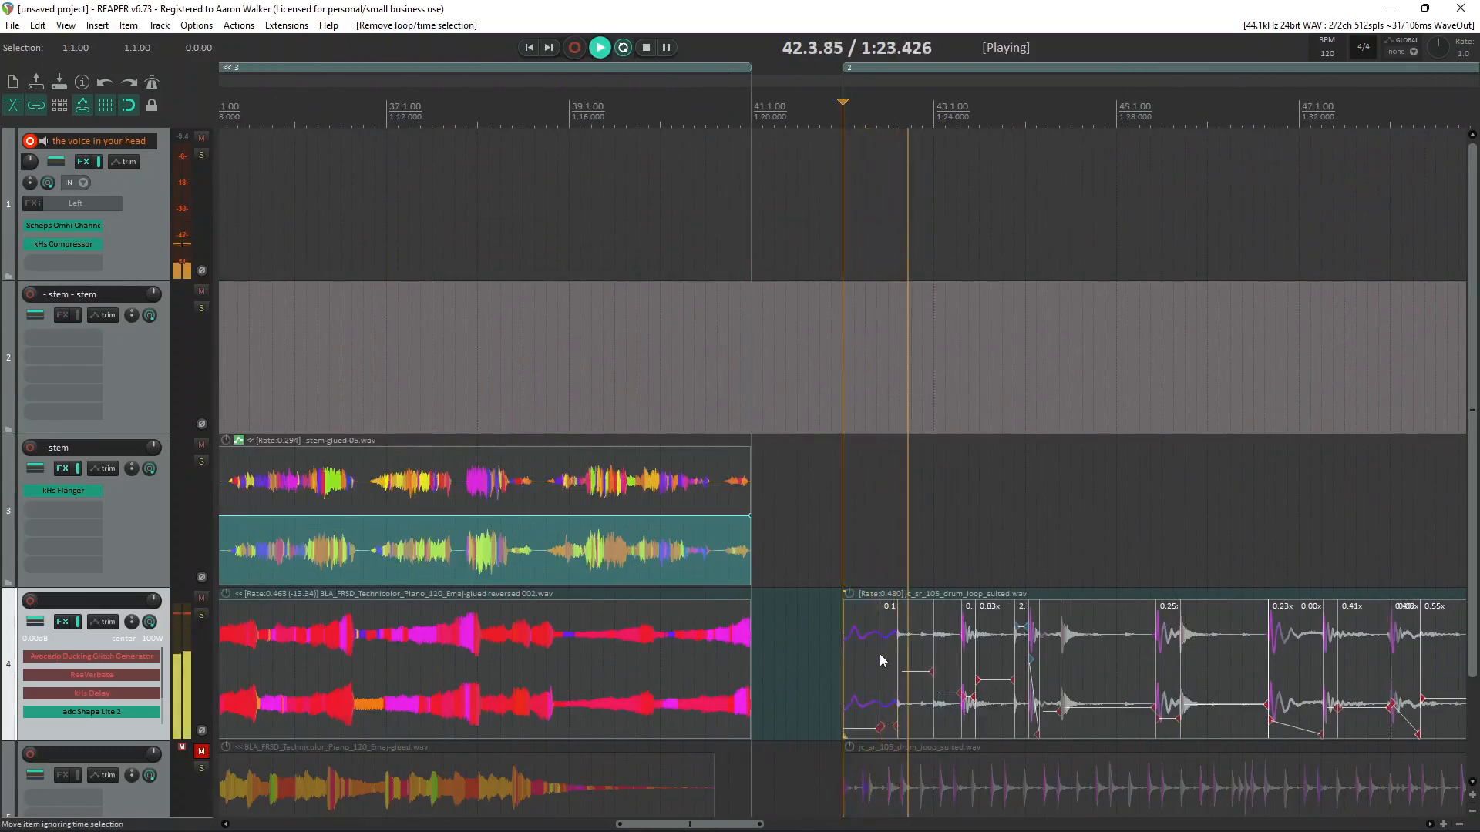
scroll(4, 619, down, 3)
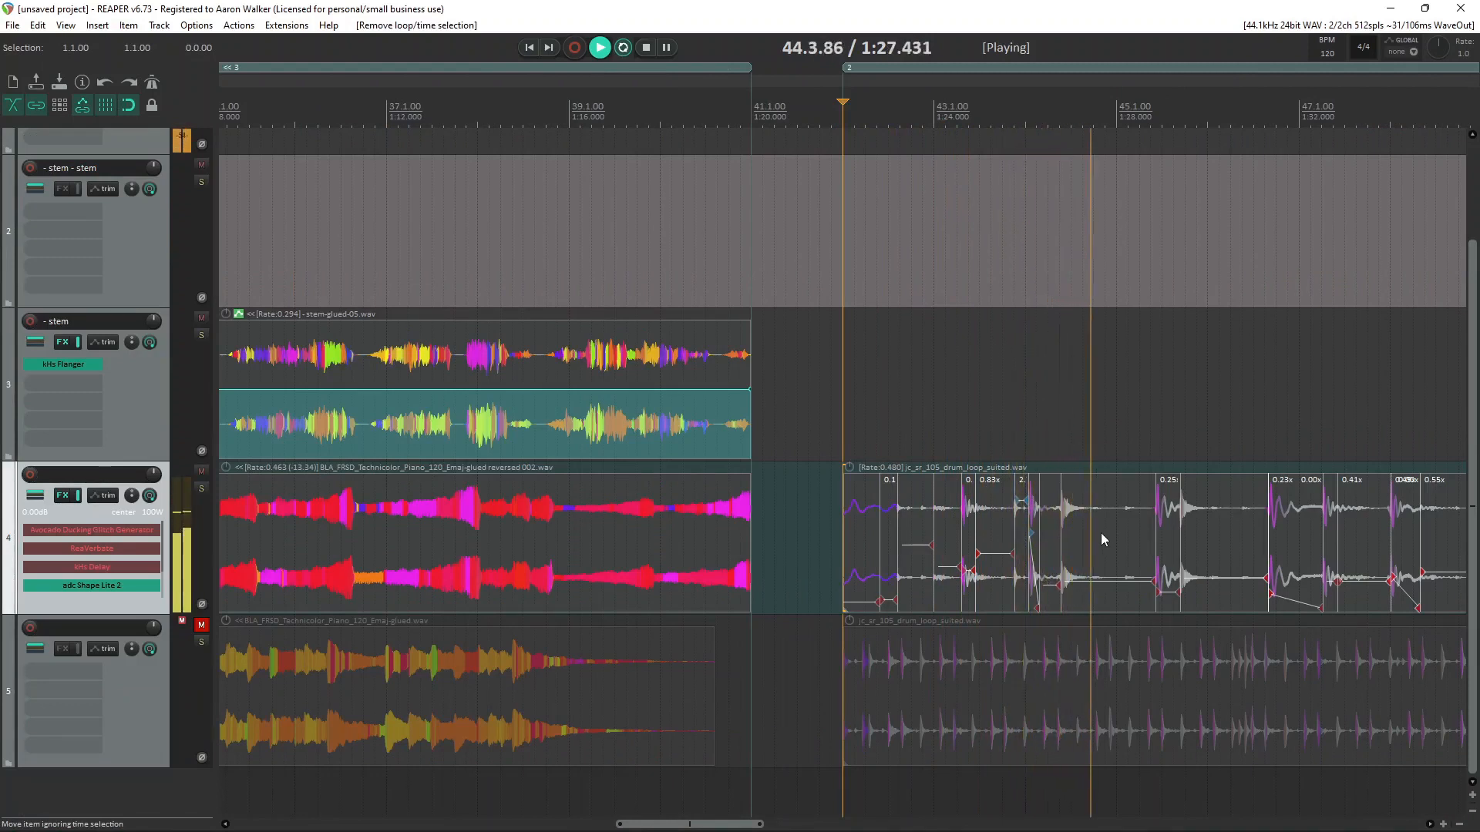
scroll(1113, 524, down, 3)
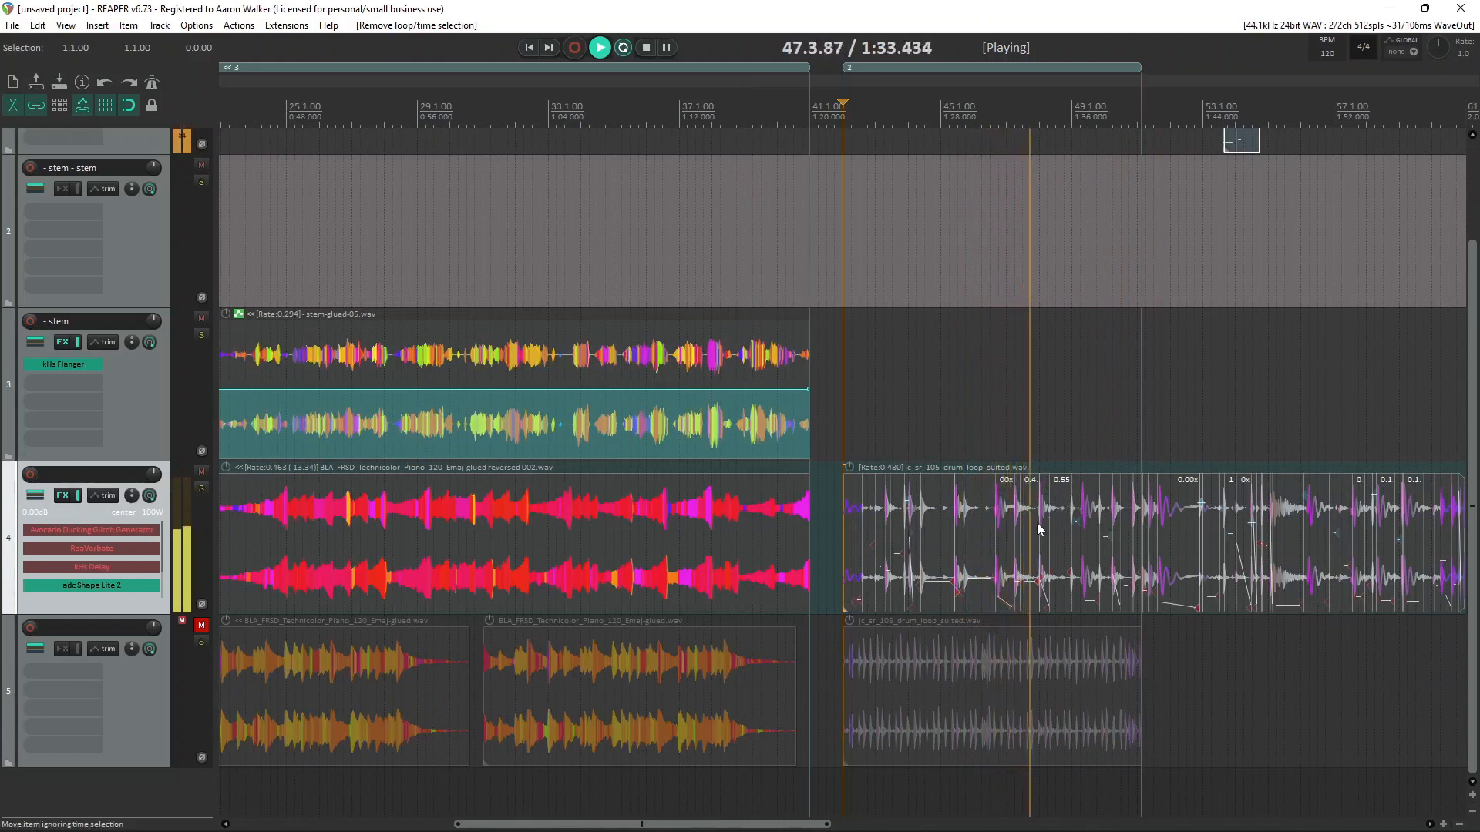
key(space)
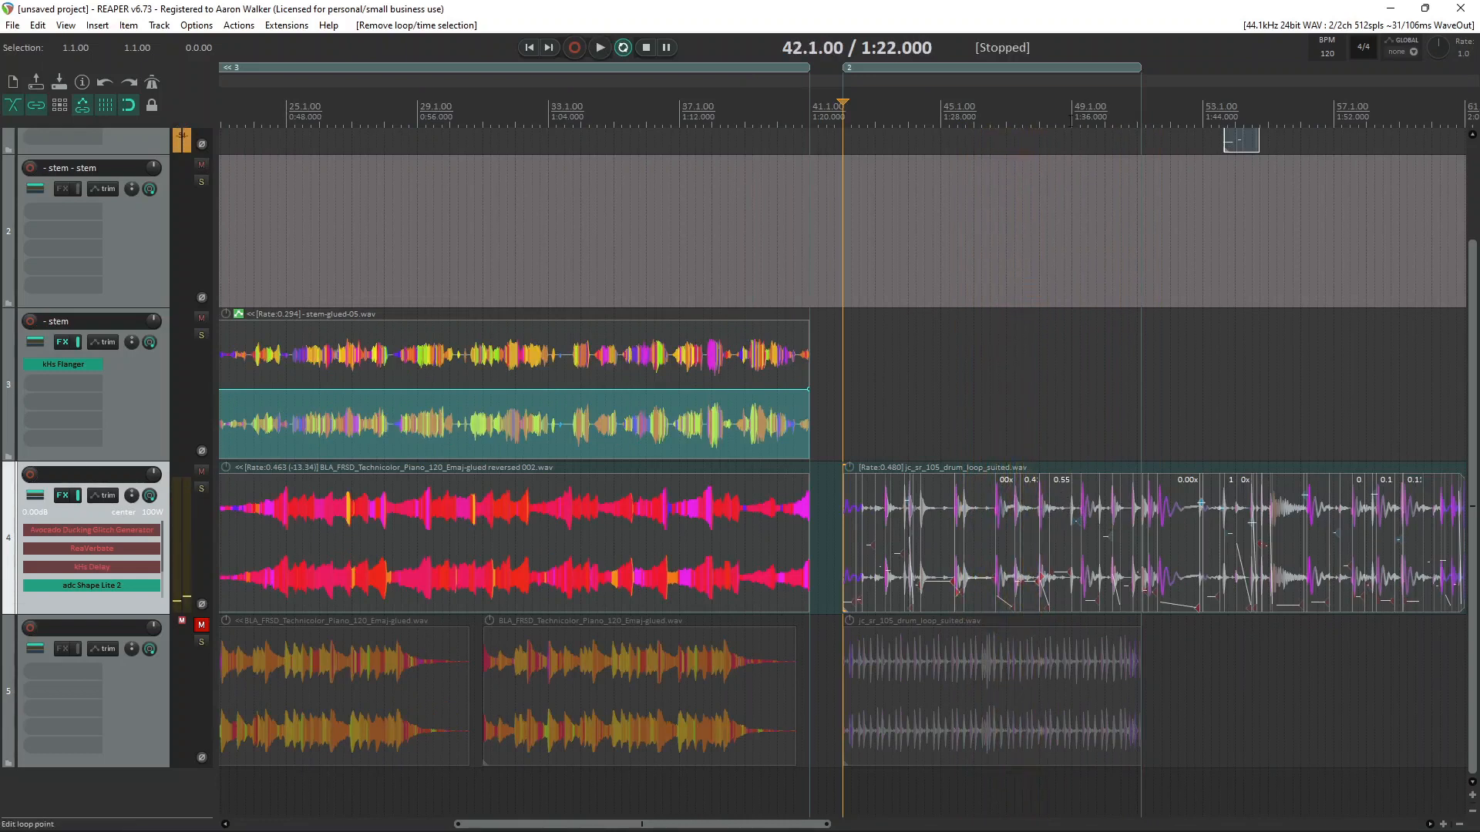
Step: Select the time from 42.1.00 to 49.1.00 and render the drum loop track to a stem track
drag(1071, 121, 844, 121)
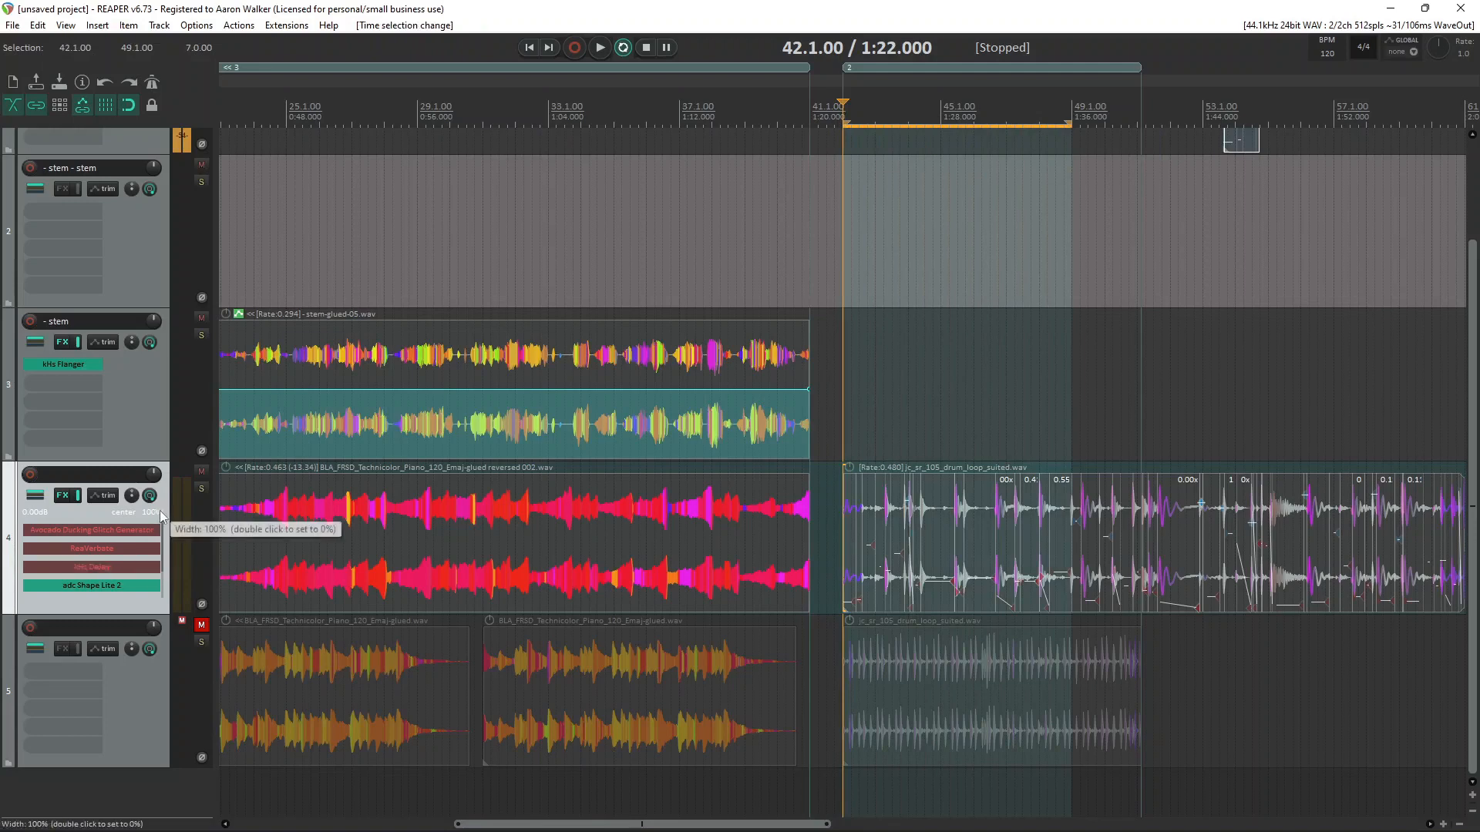
key(ctrl+alt+shift+r)
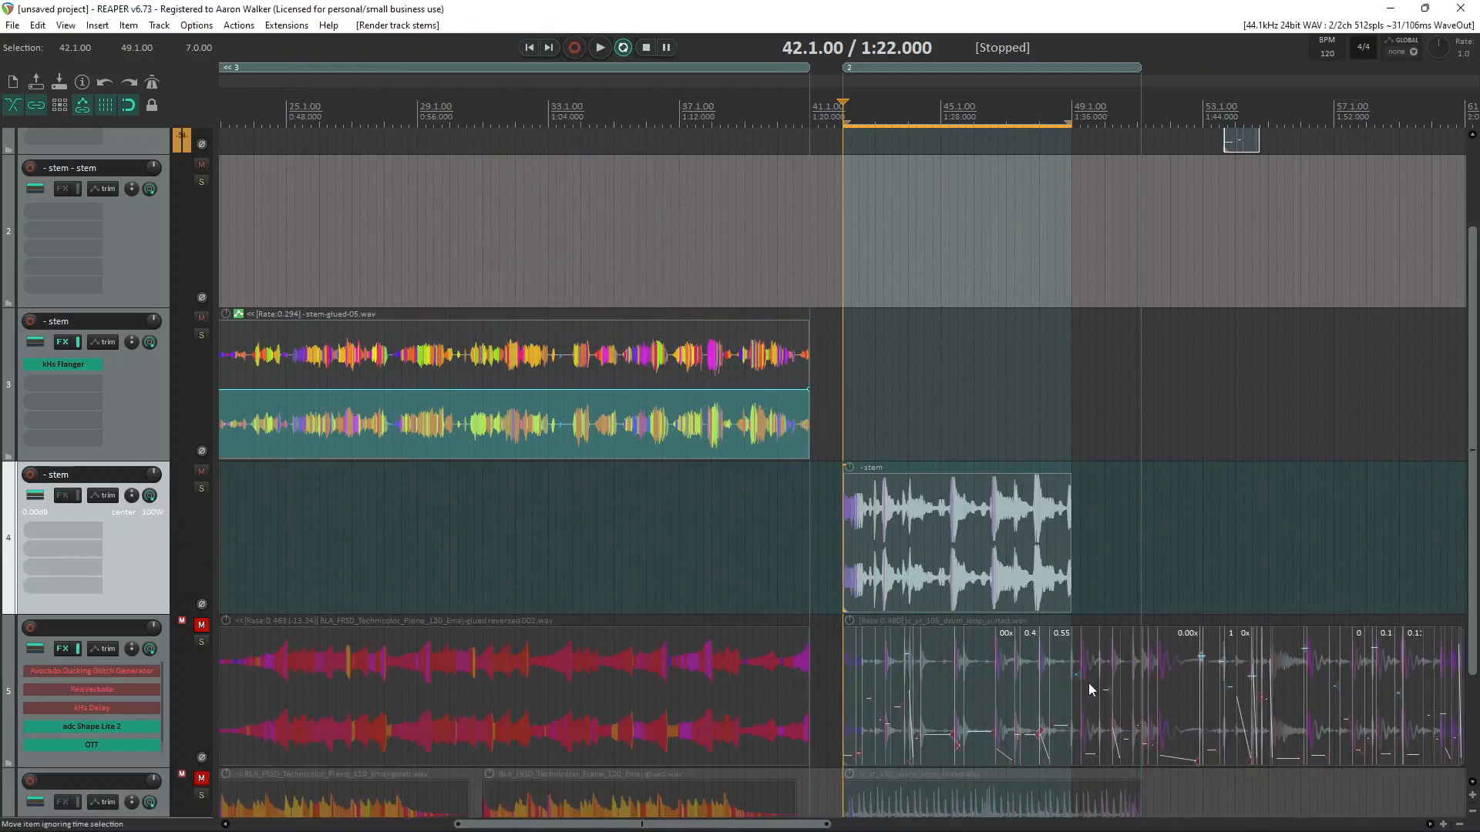
Step: Select the rendered stem and add a reversed duplicate directly after it at 49.1.00
scroll(1033, 593, up, 5)
click(990, 529)
scroll(1125, 552, up, 6)
scroll(1131, 552, down, 7)
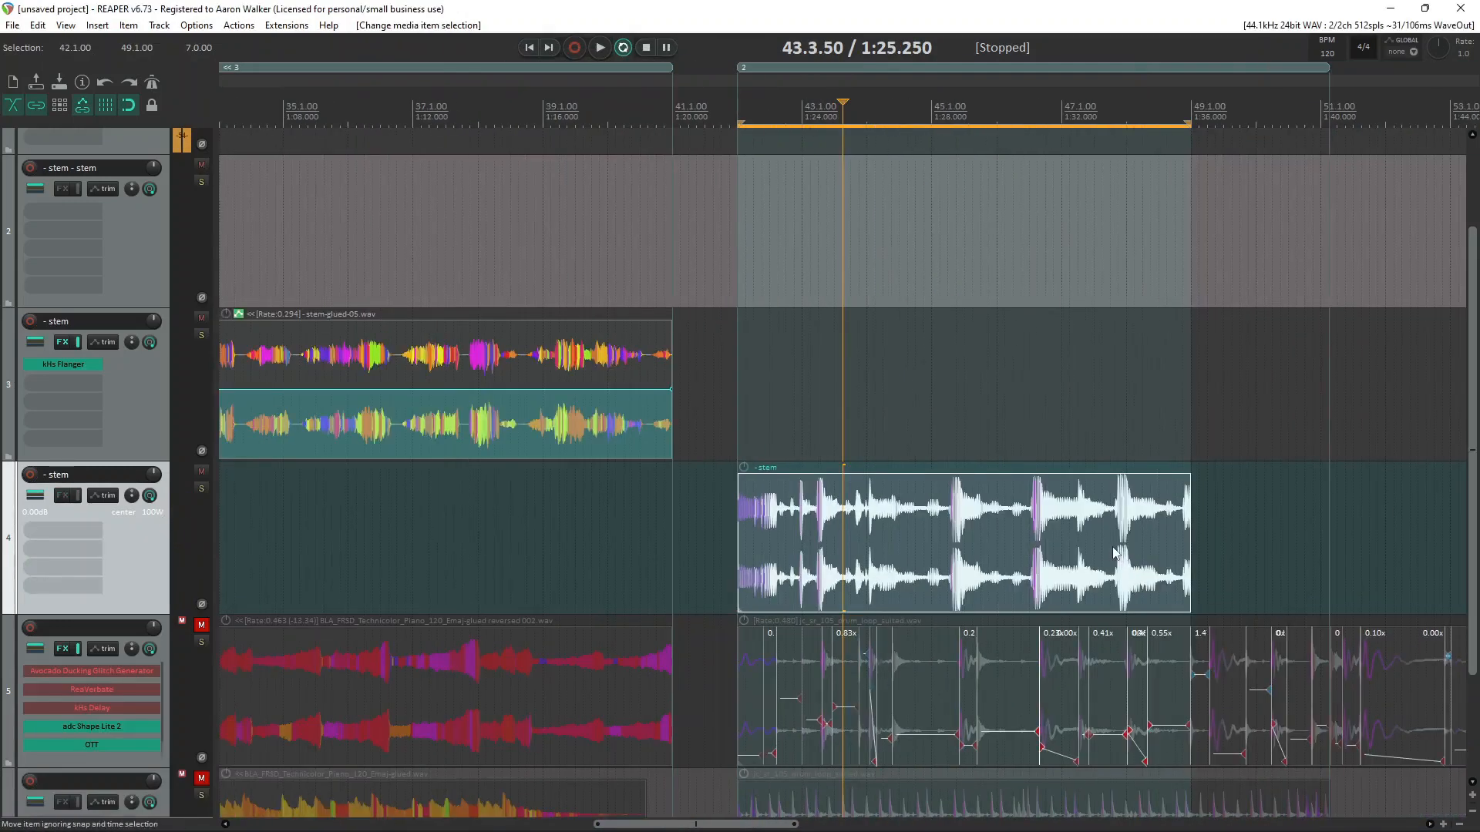
key(ctrl+d)
scroll(1200, 534, right, 2)
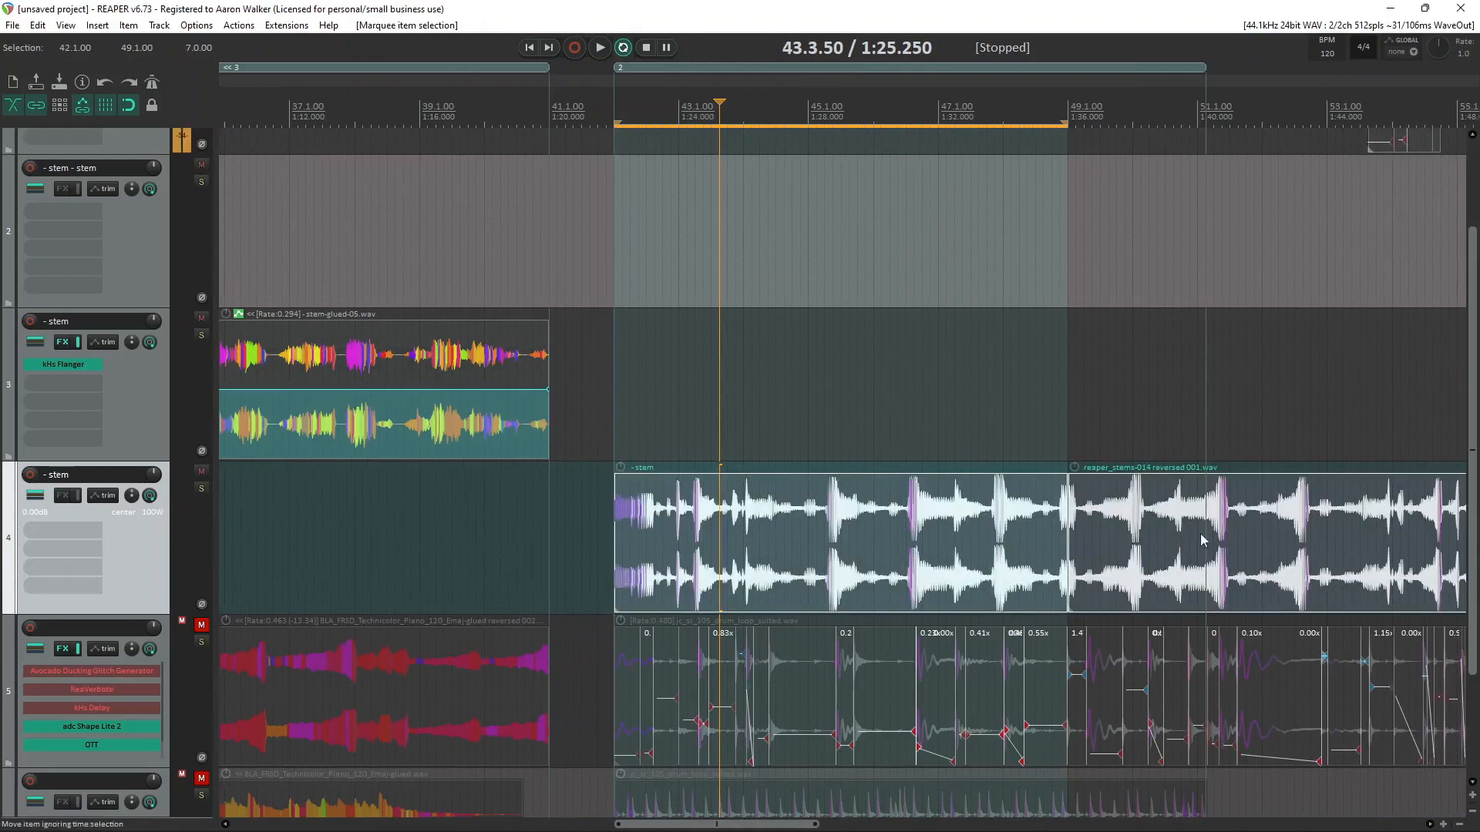
scroll(1071, 512, up, 4)
key(d)
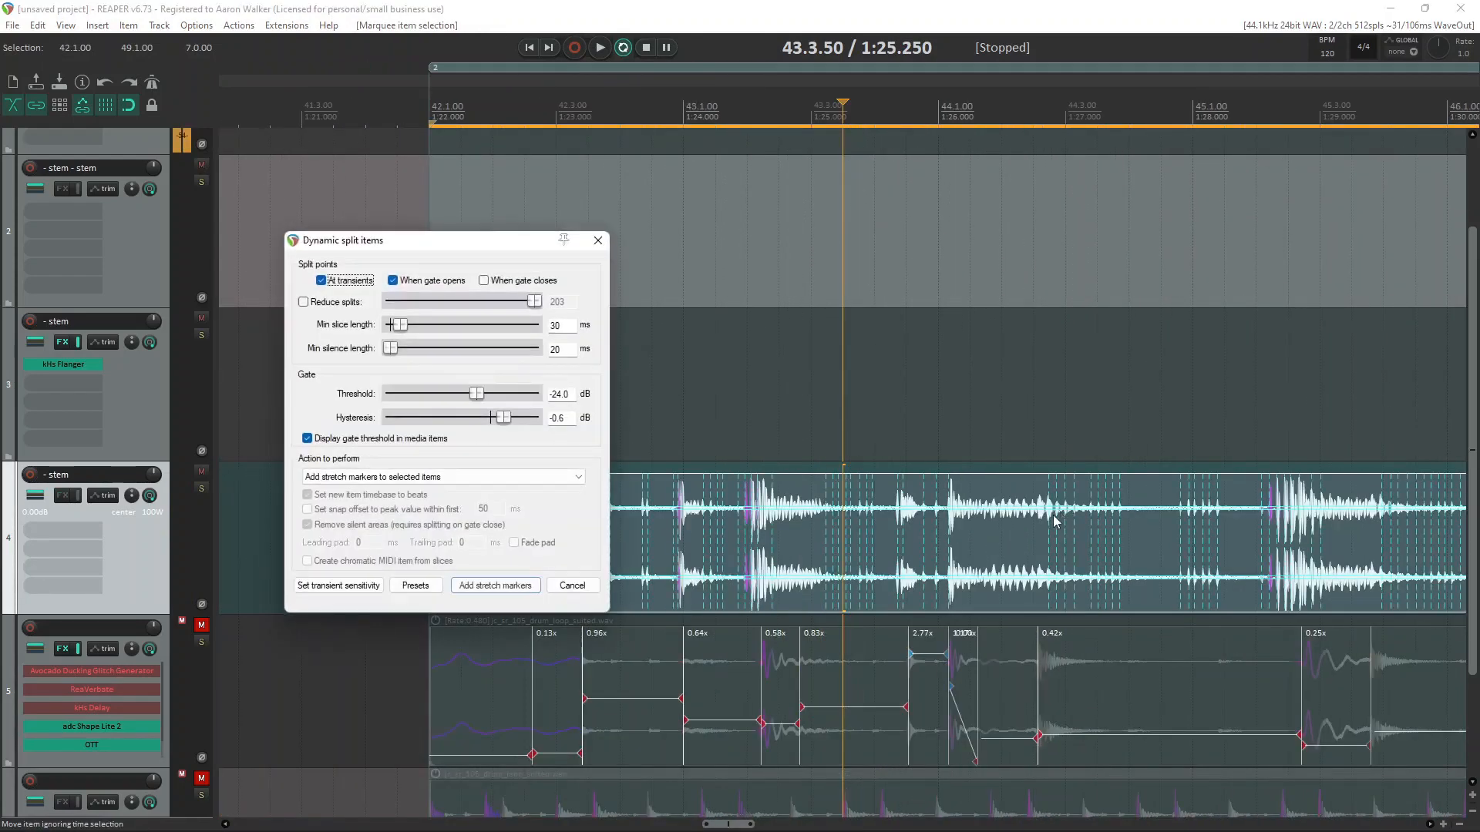
click(483, 590)
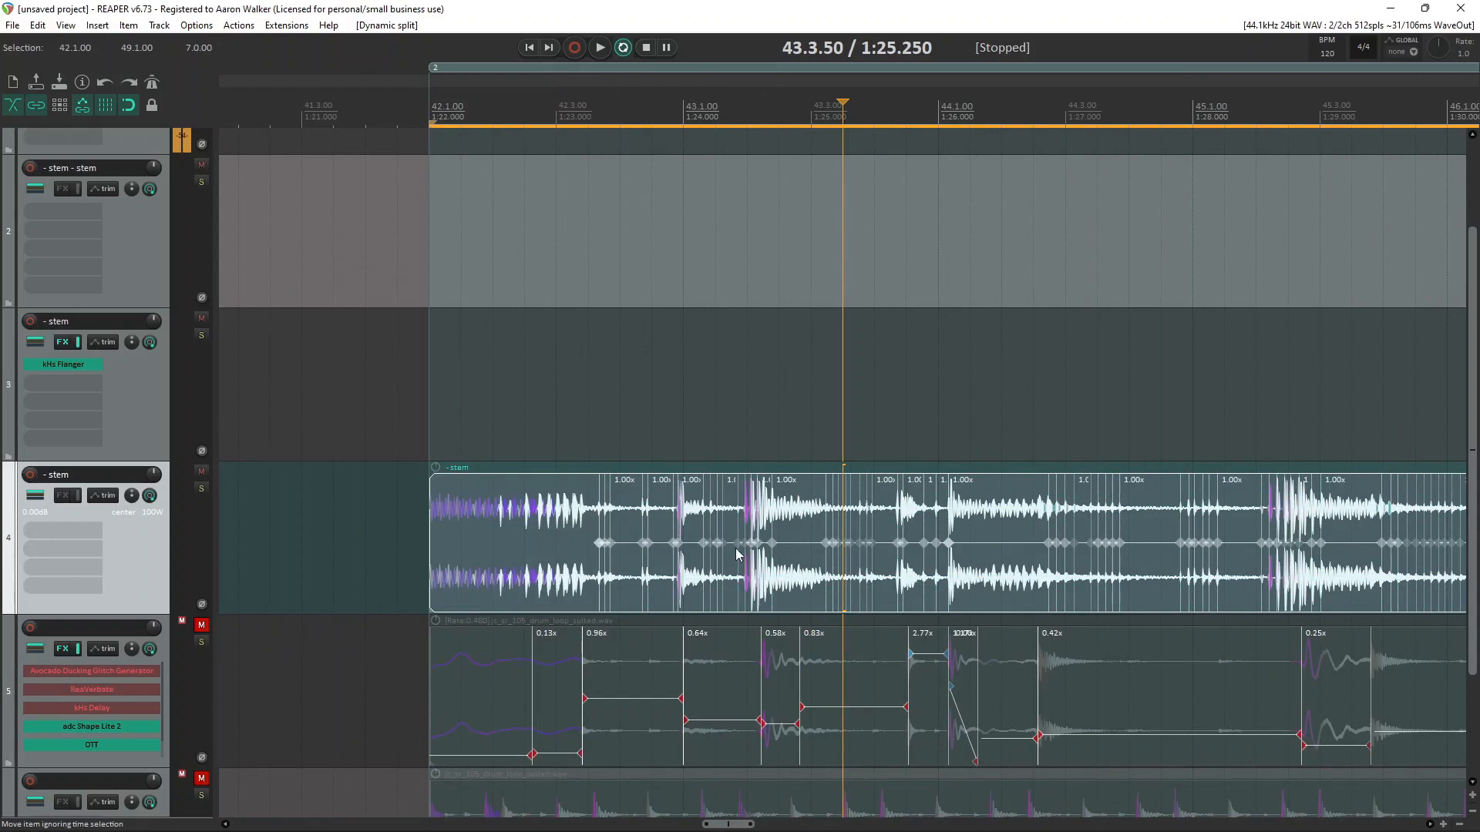
key(ctrl+z)
Step: Dynamically split the stem and its reversed copy with the Split selected items action, and randomly reorder the slices
key(d)
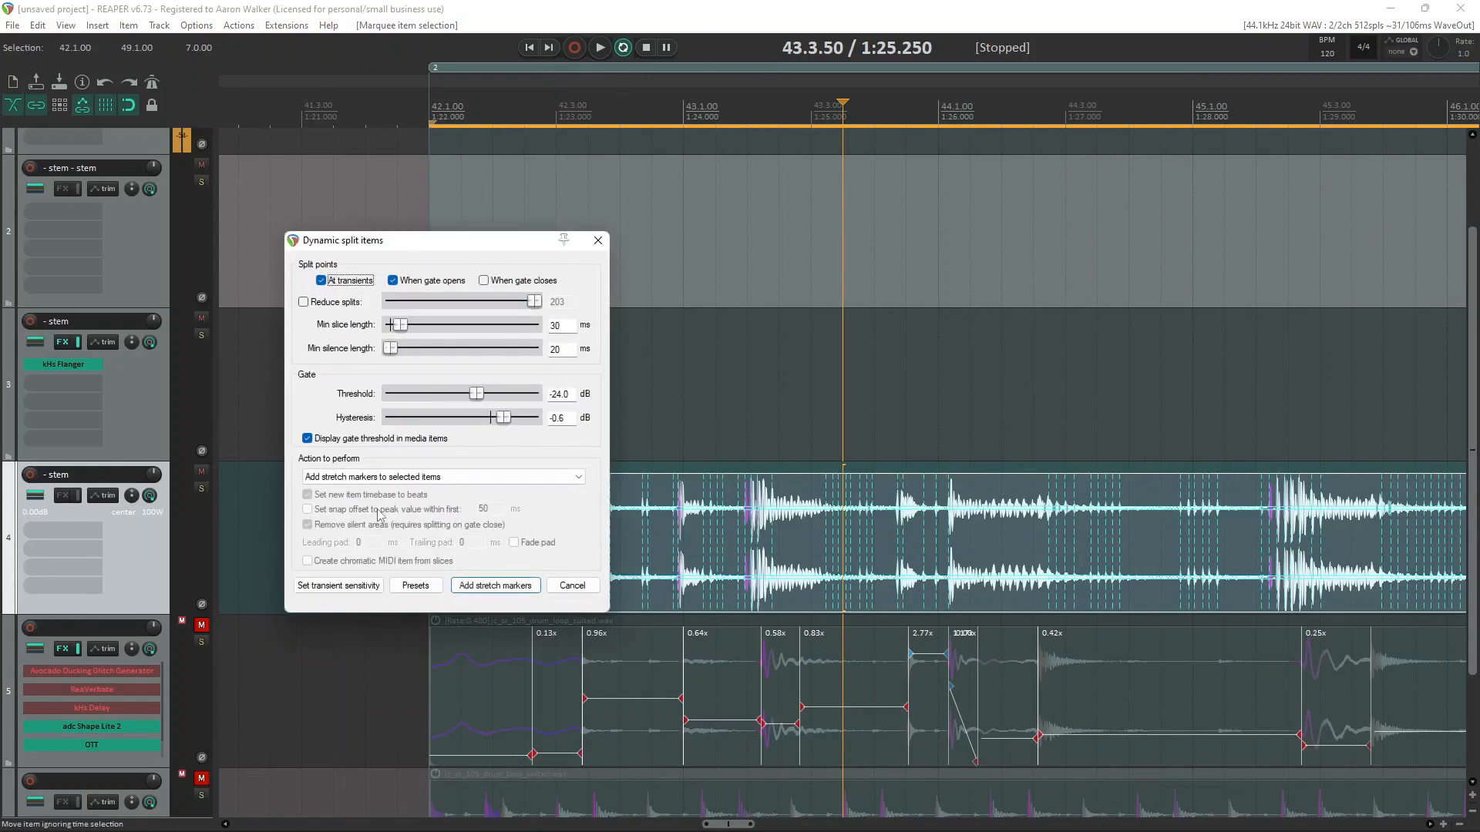
click(387, 478)
click(387, 505)
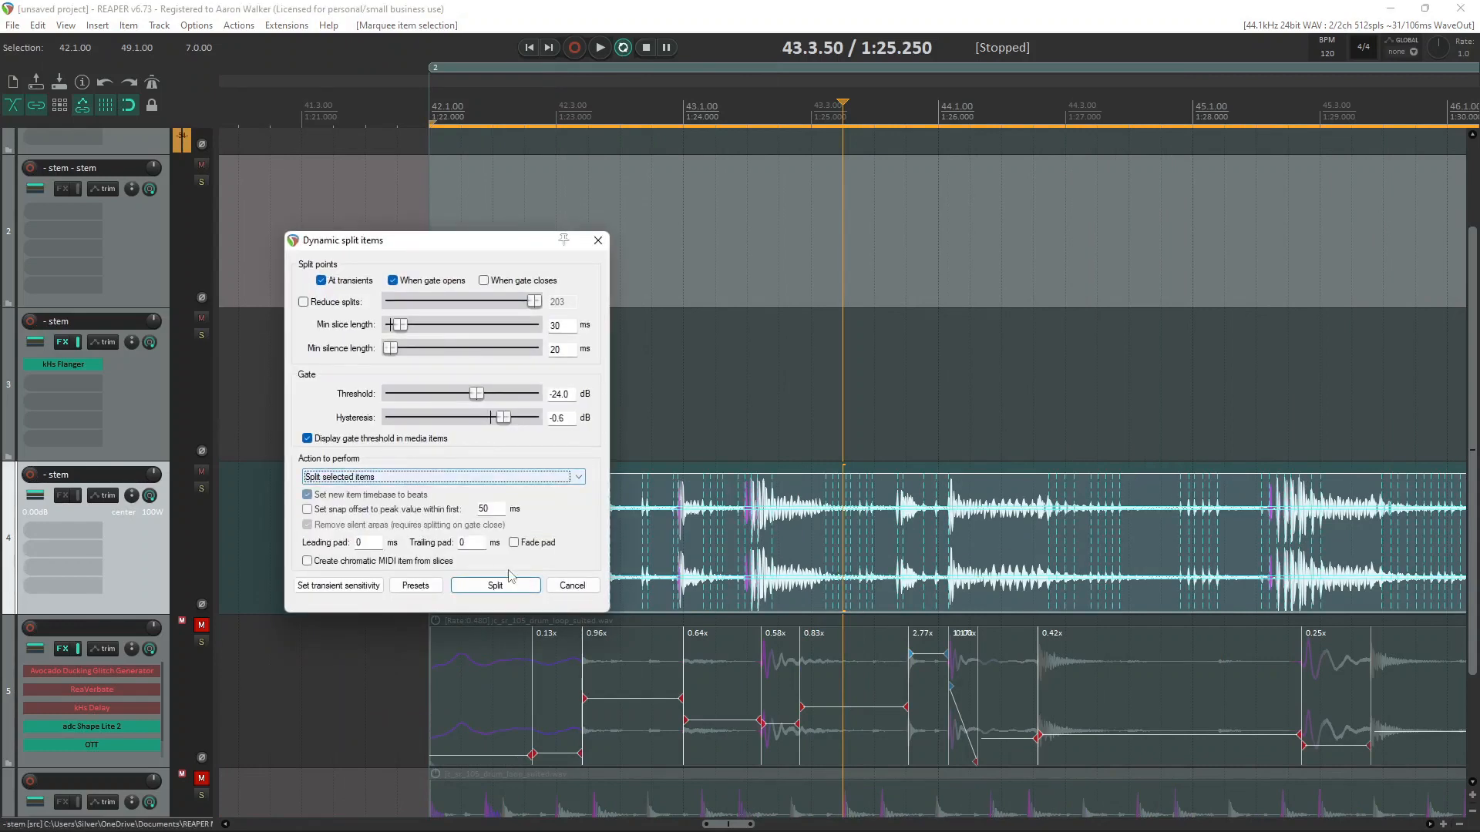
click(511, 588)
scroll(956, 496, up, 3)
key(r)
scroll(887, 501, down, 5)
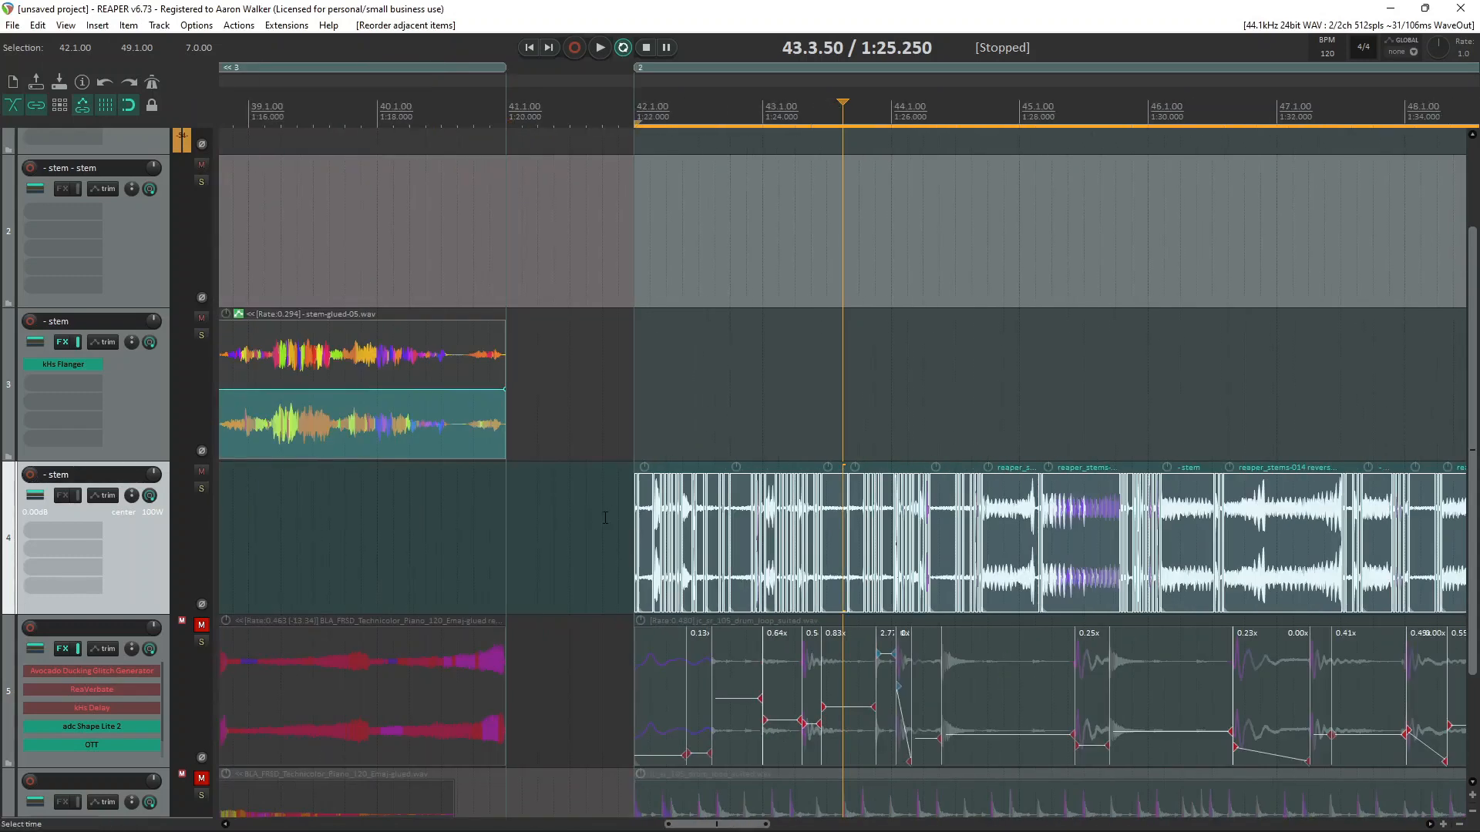
Step: Listen to the reordered stem slices from 42.1.00
click(637, 517)
key(space)
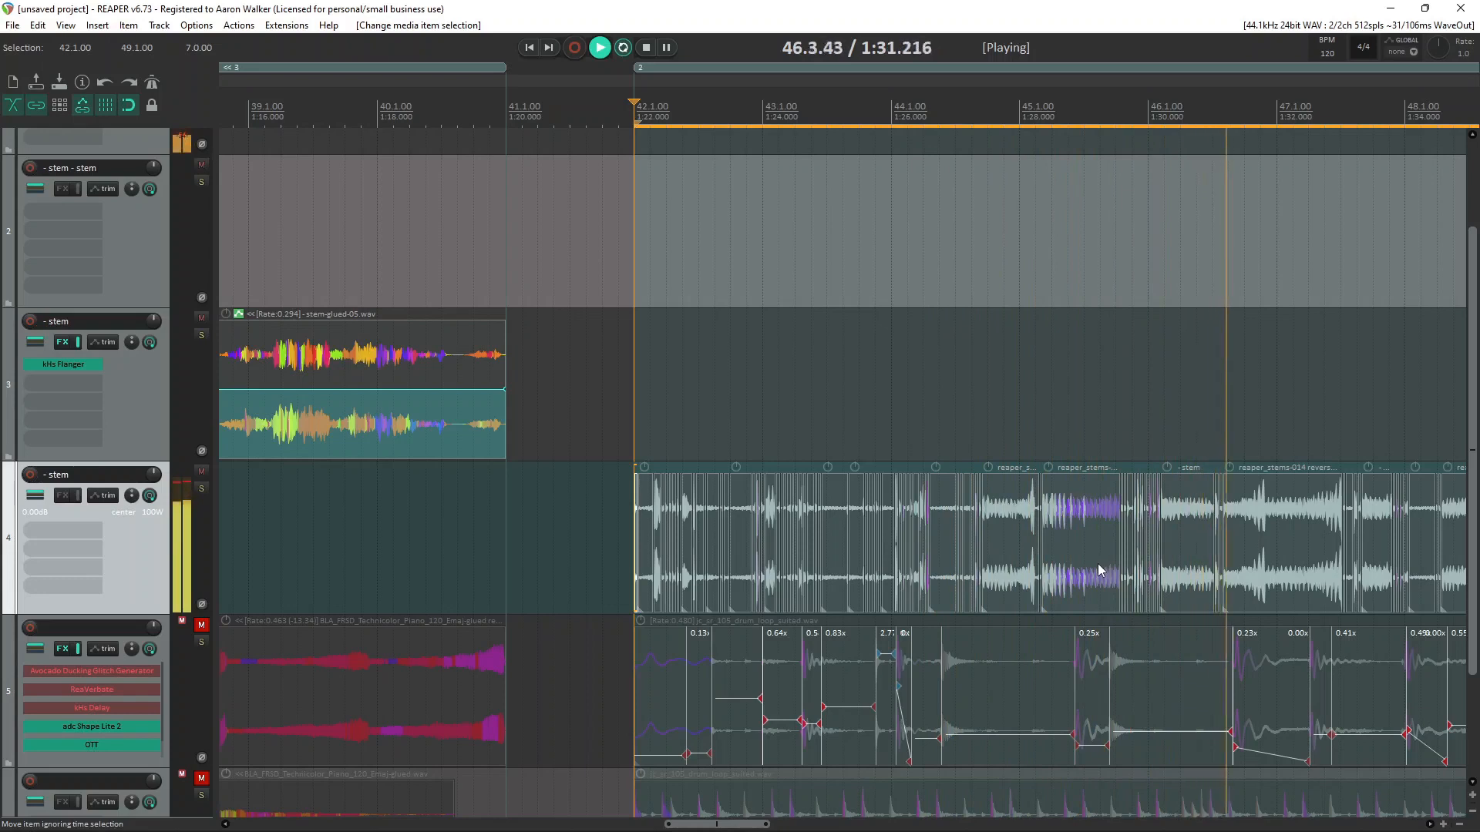
scroll(1180, 540, down, 2)
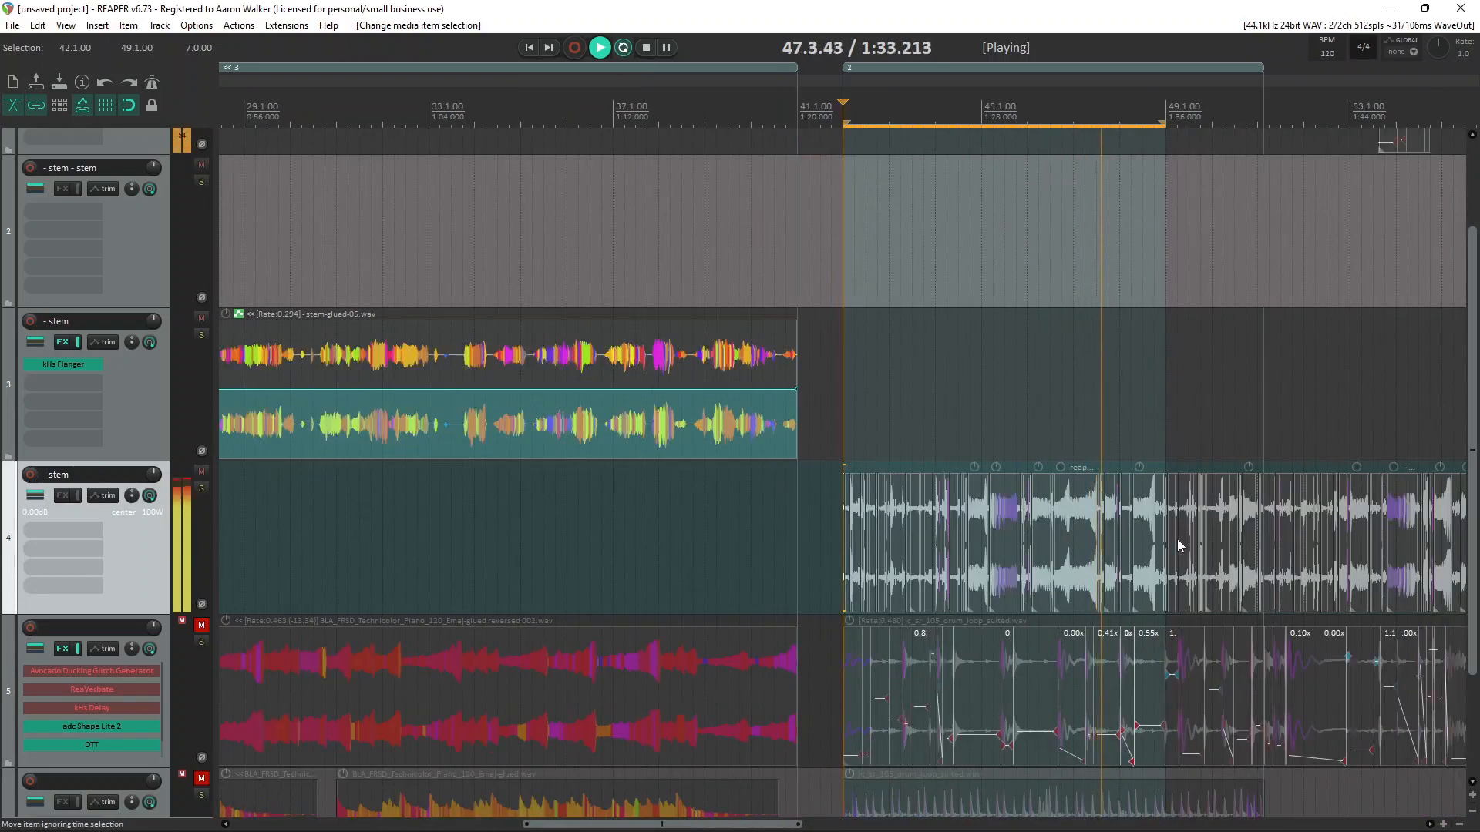
drag(804, 518, 1154, 571)
key(space)
Step: Audition the opening slices of the stem and glue the first four from 42.1.00 into one item
scroll(1029, 551, up, 6)
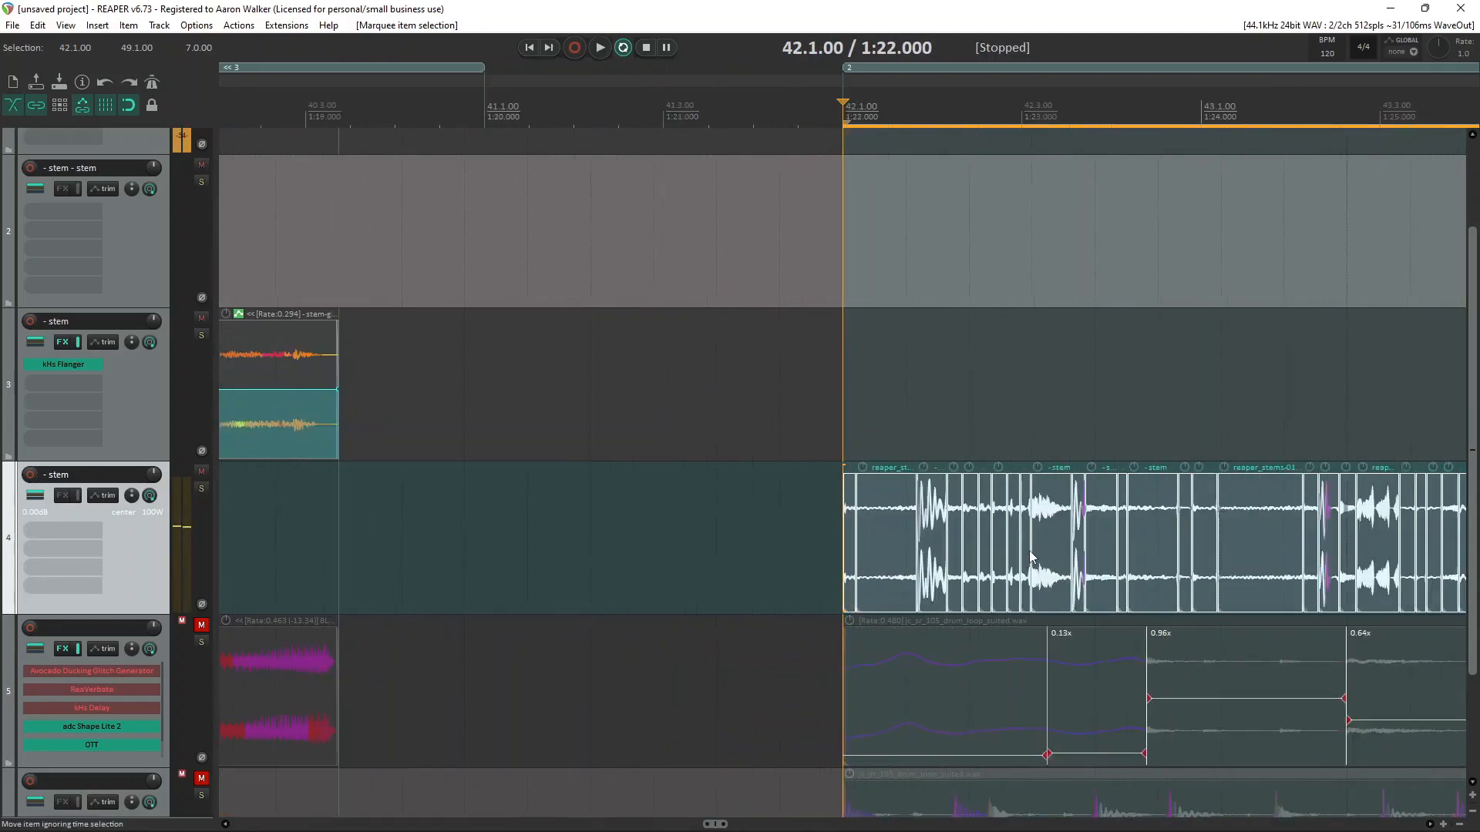
scroll(1257, 549, down, 3)
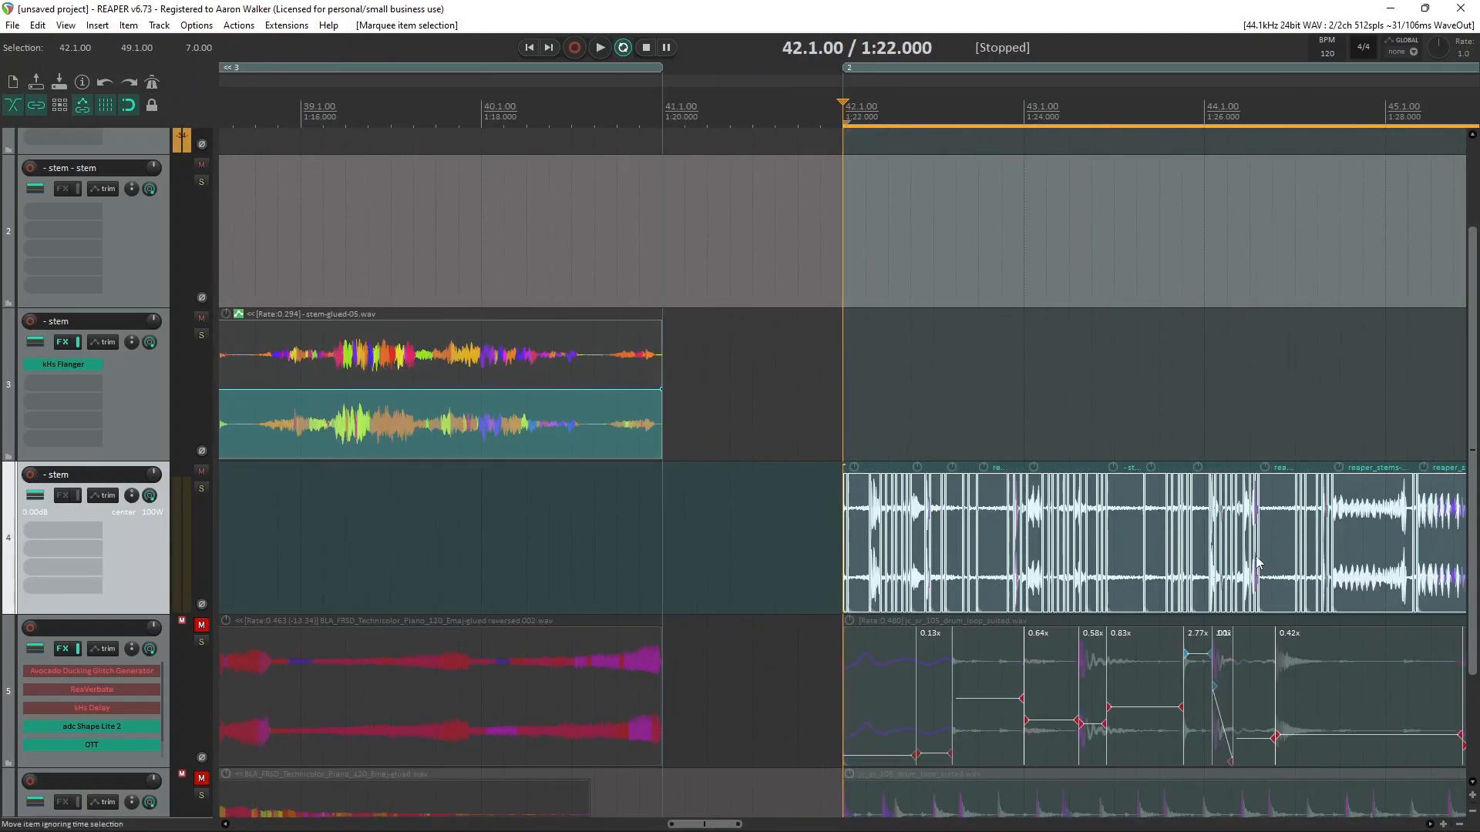
scroll(1258, 560, up, 3)
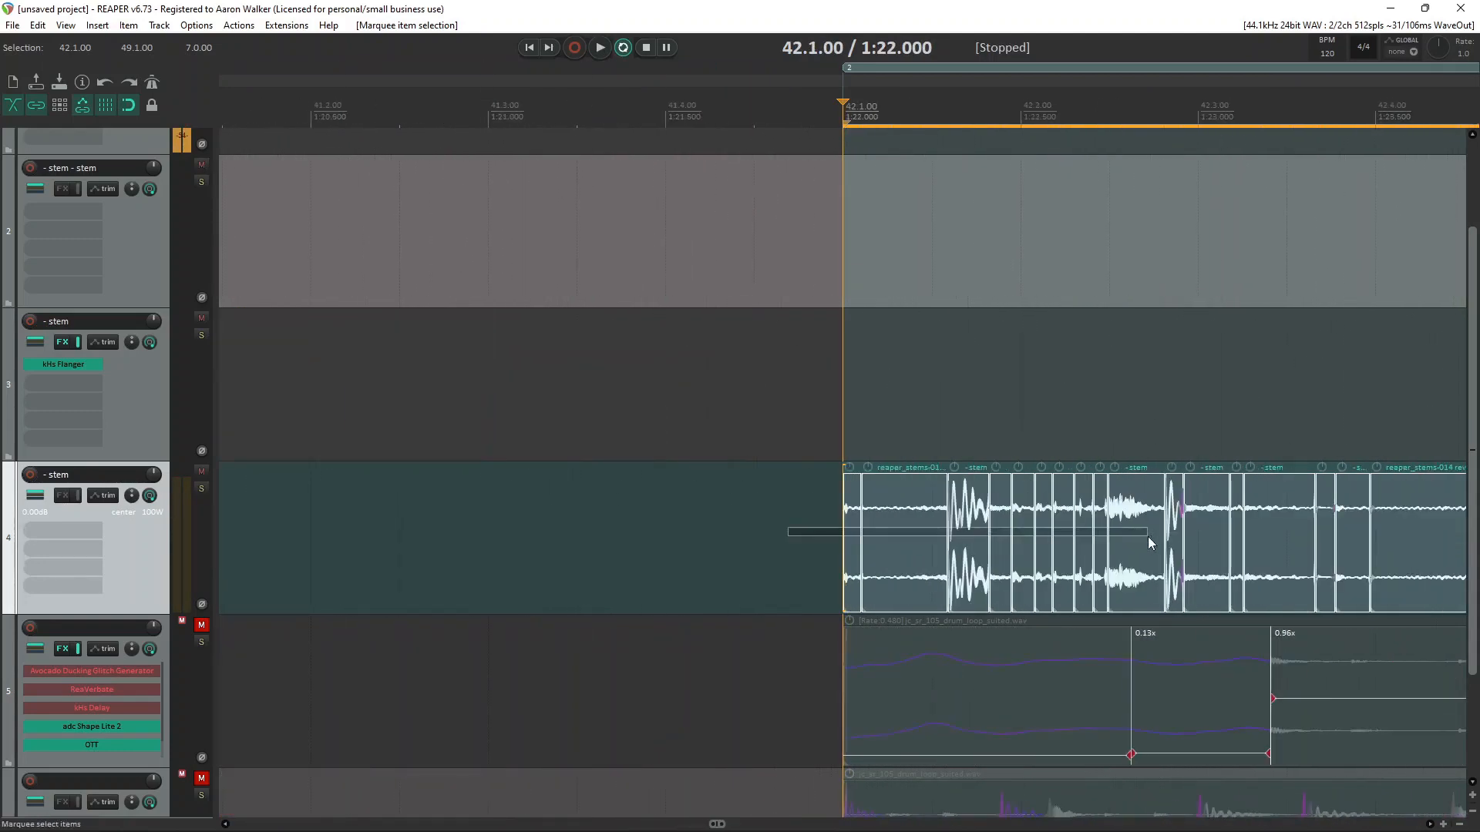
key(space)
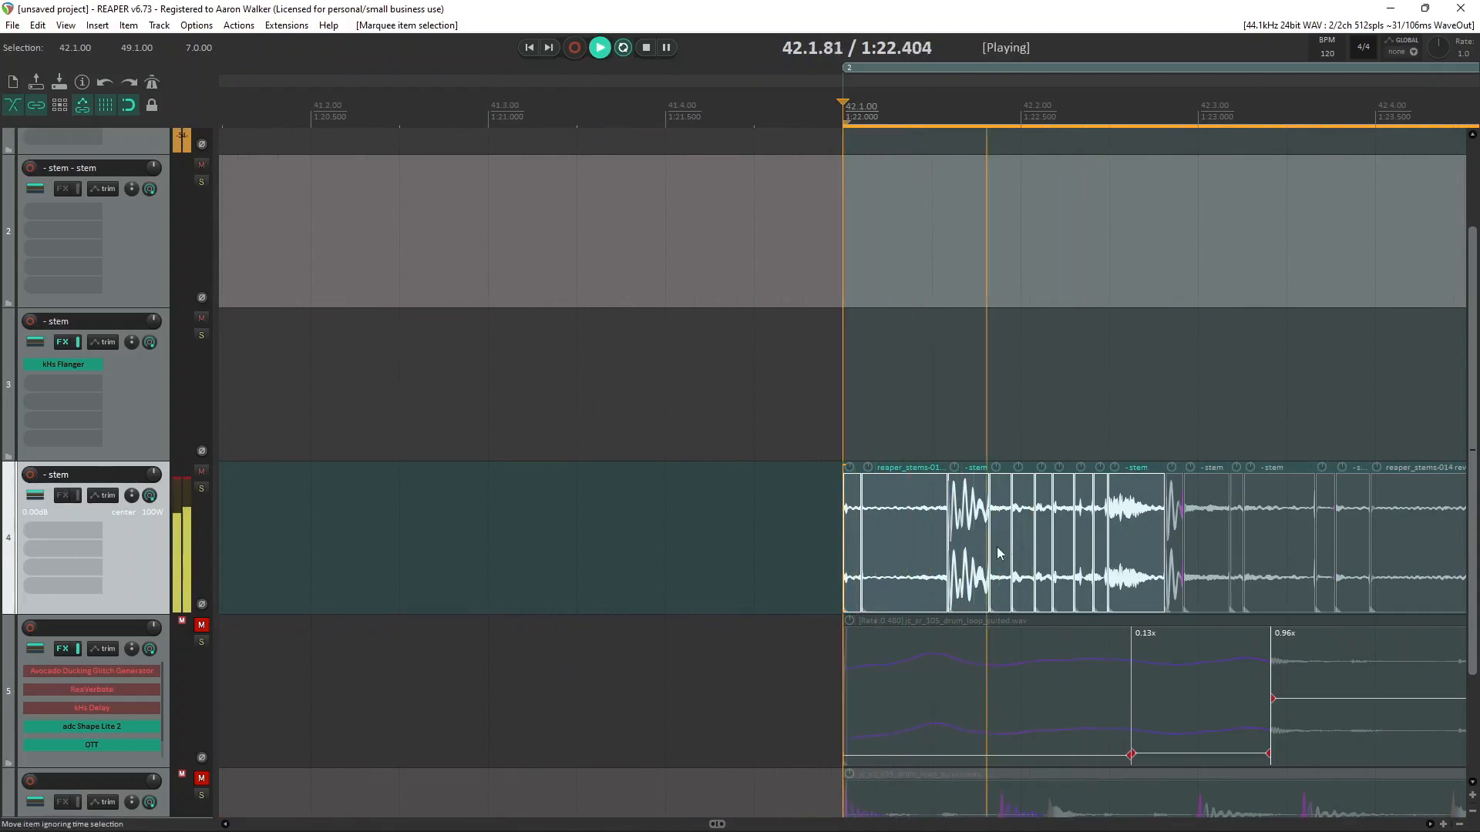
key(space)
click(945, 544)
drag(974, 548, 1008, 550)
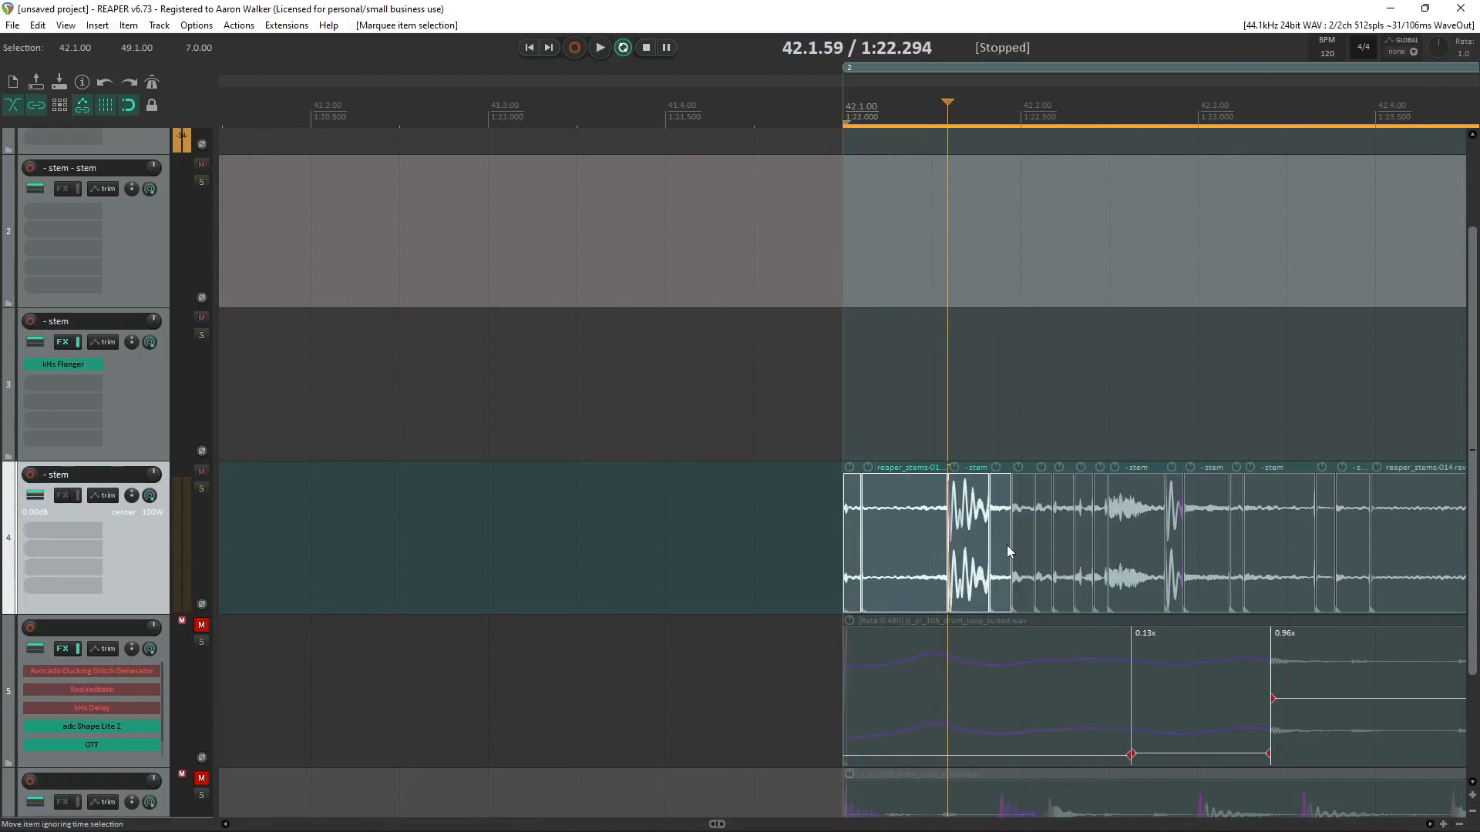
key(ctrl+g)
click(866, 546)
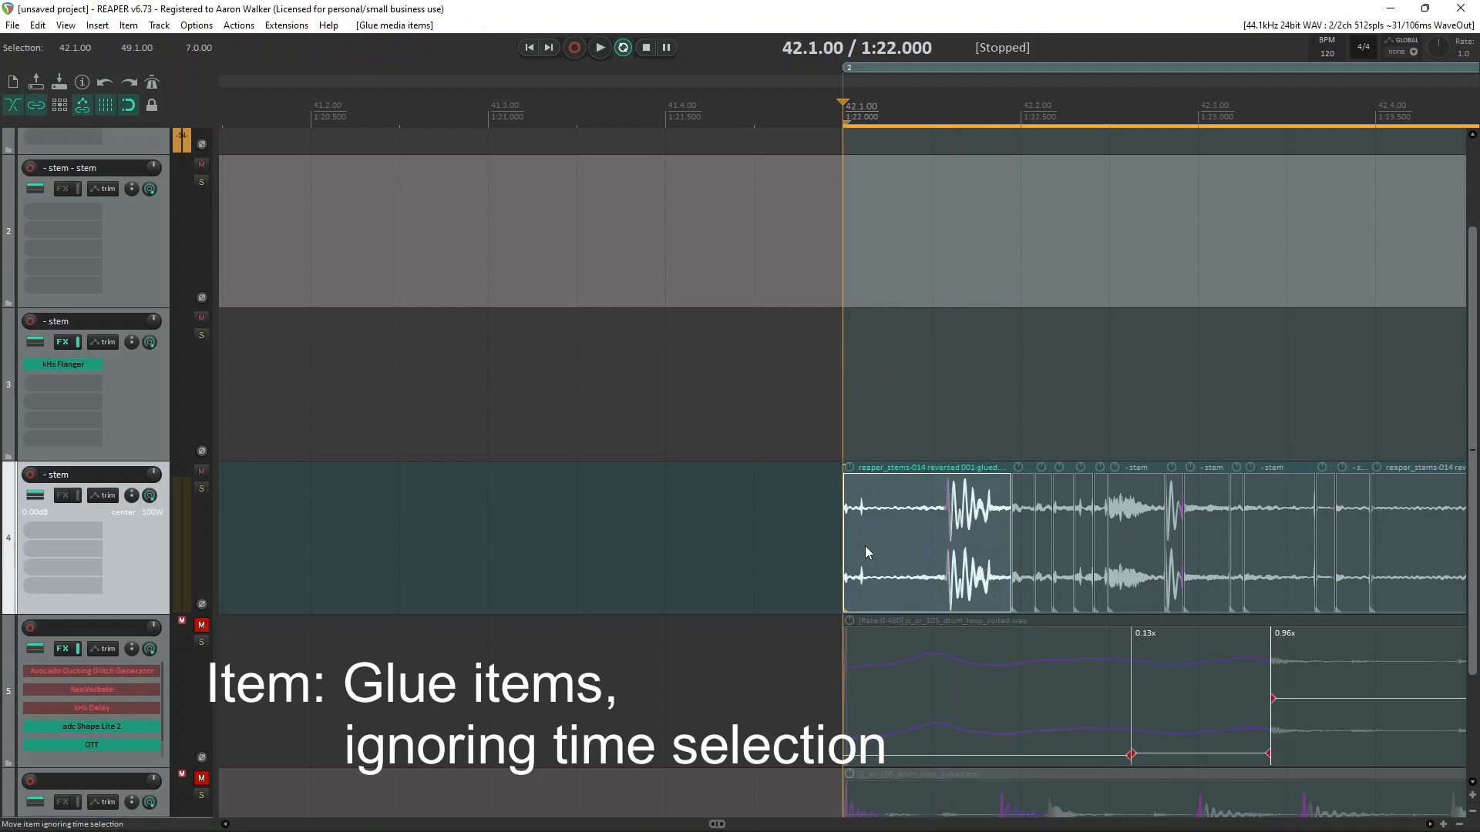
Step: Add kHs Flanger to the glued item's take FX chain and listen to it from 42.1.00
key(shift+e)
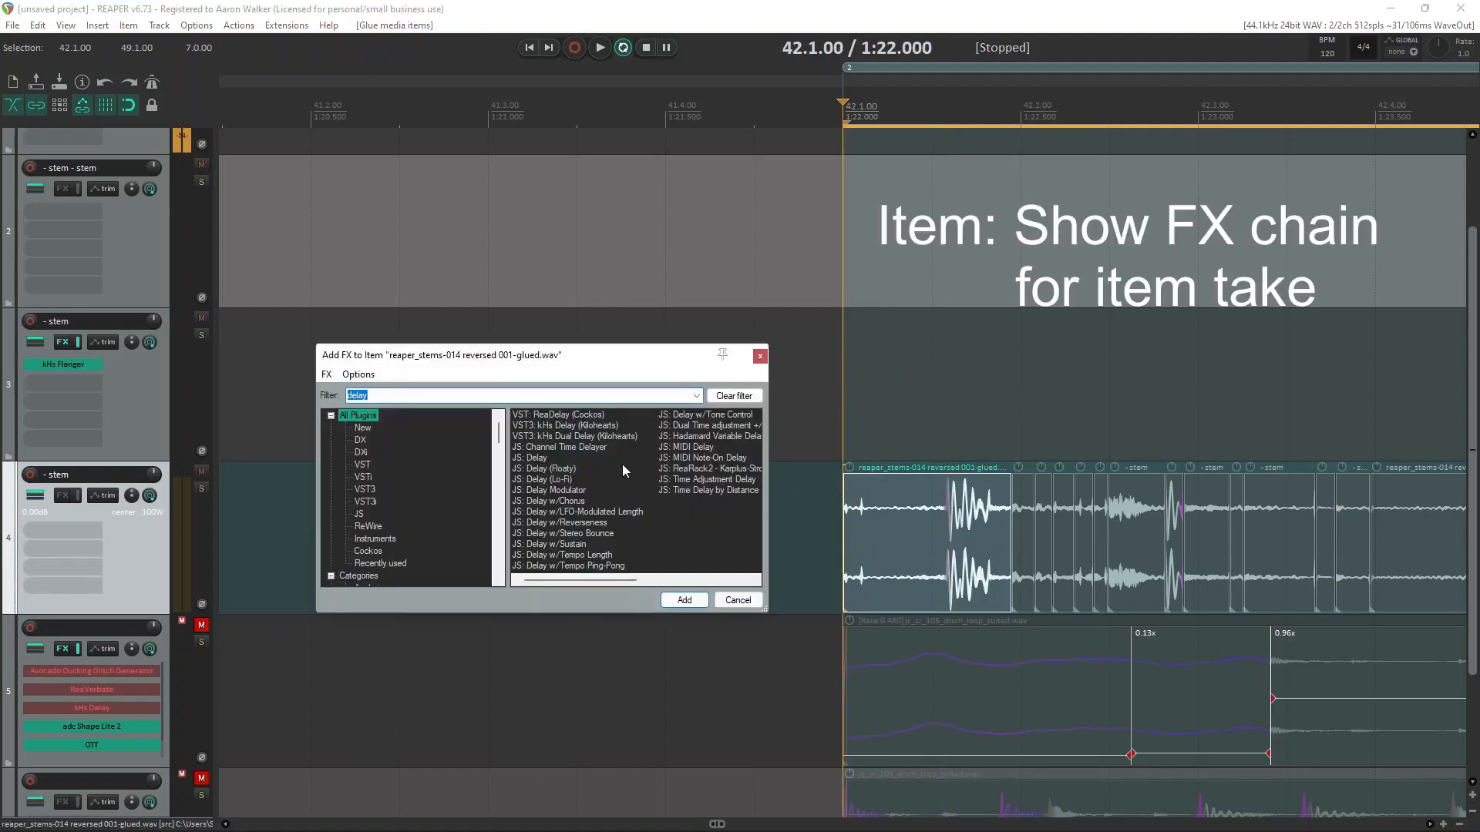
text(flanger)
key(Down)
key(Up)
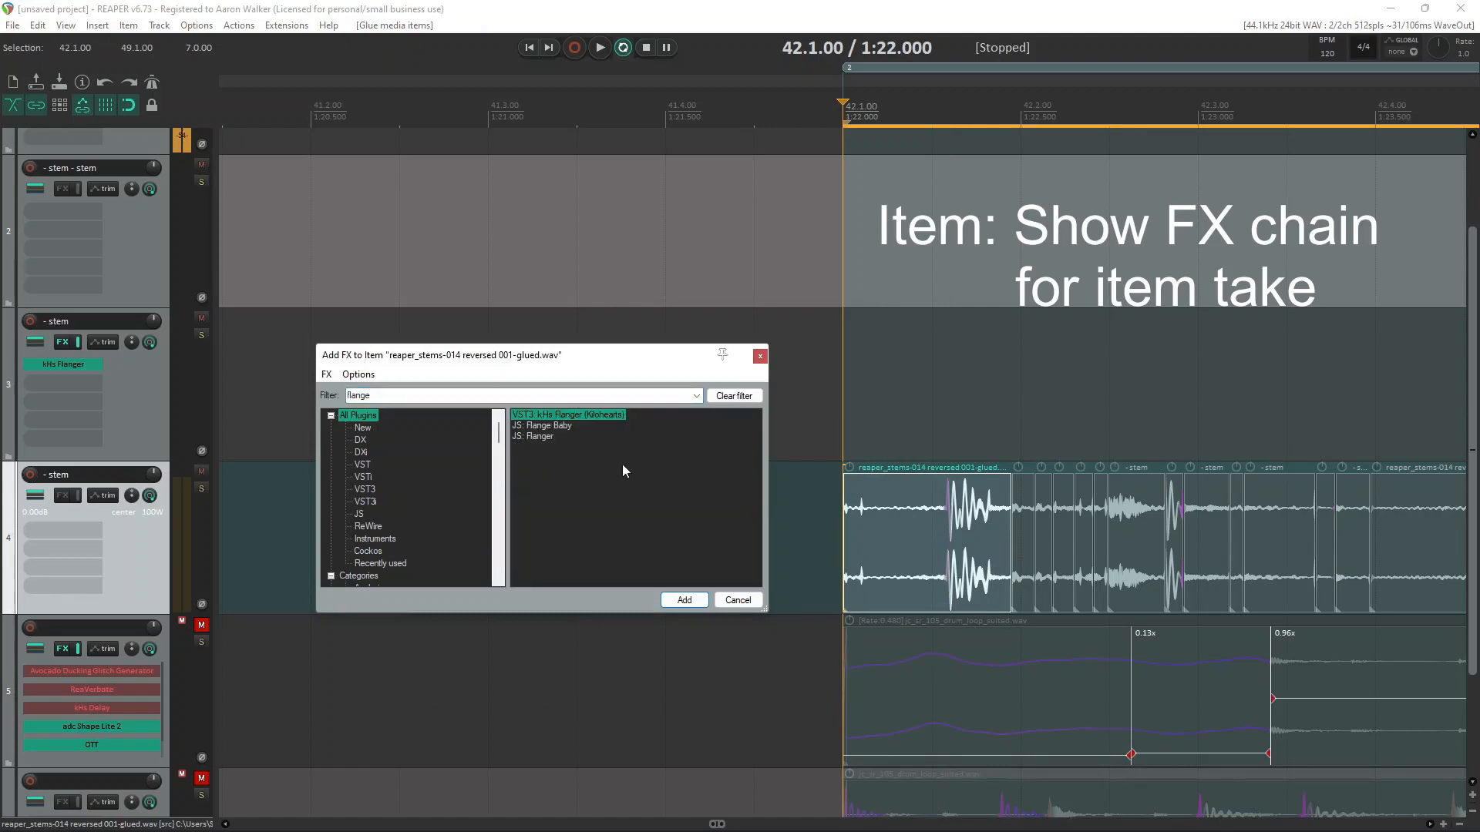
key(Return)
key(space)
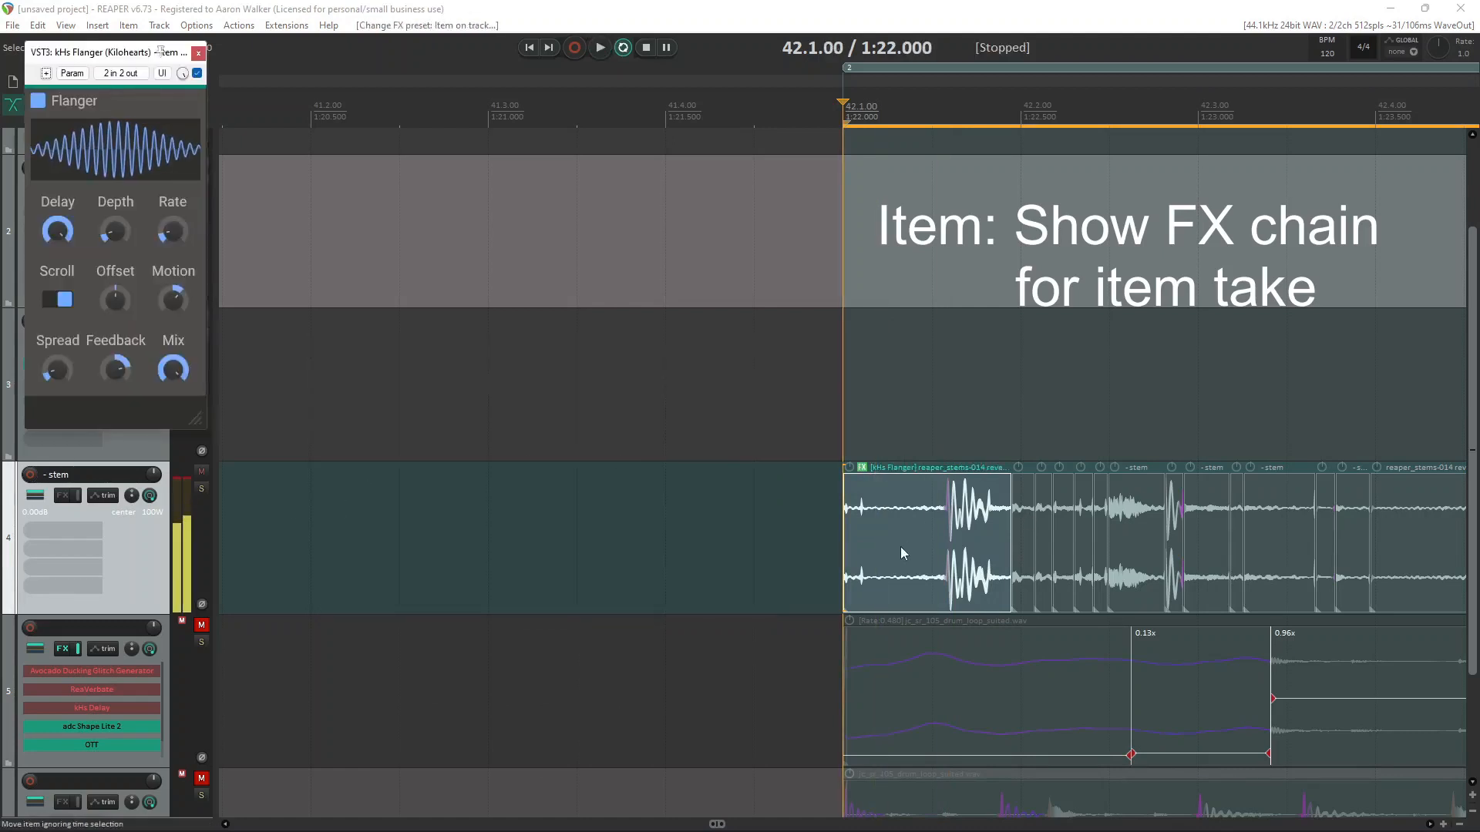
scroll(993, 555, down, 4)
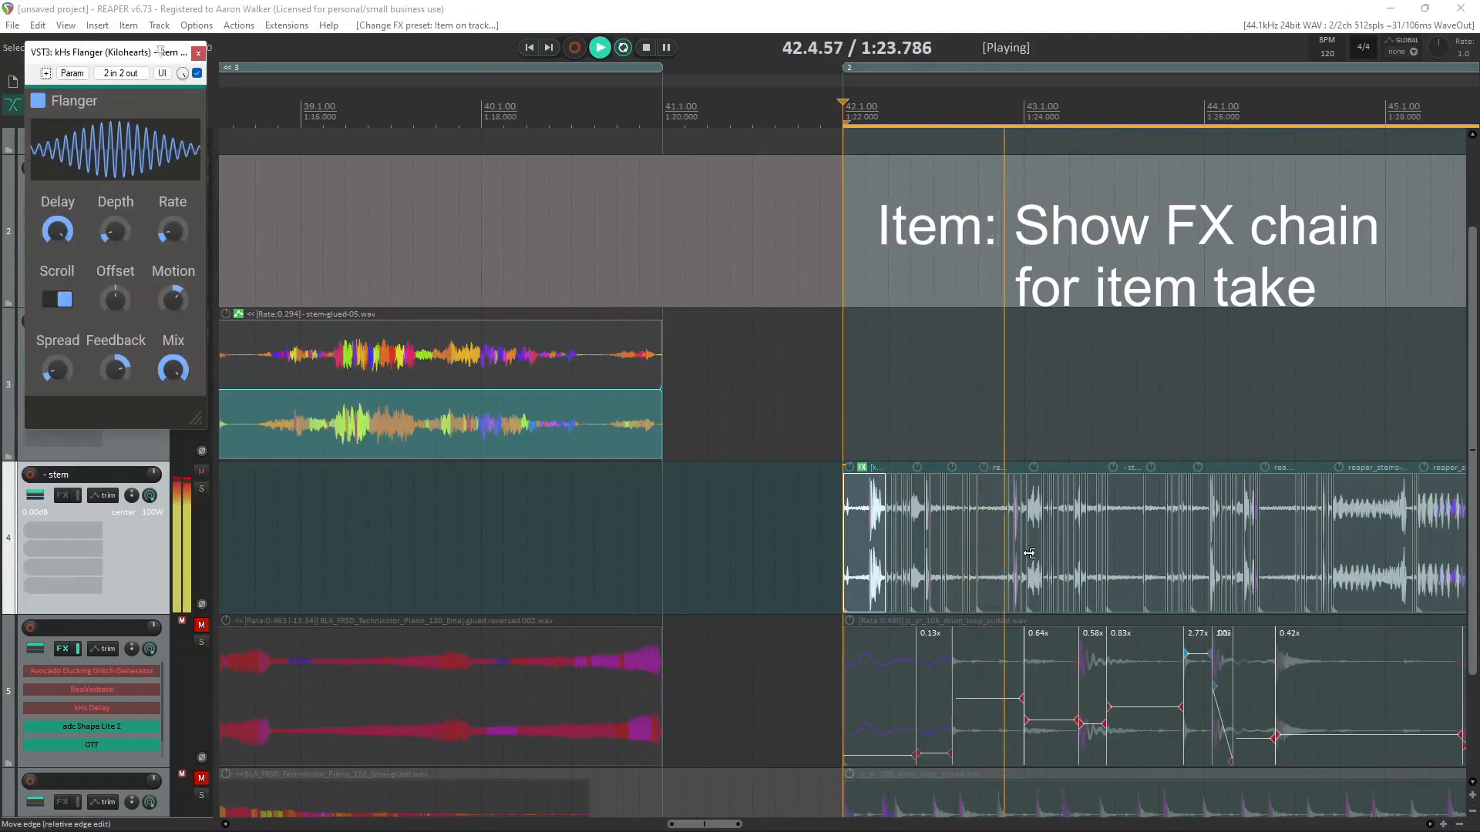
key(space)
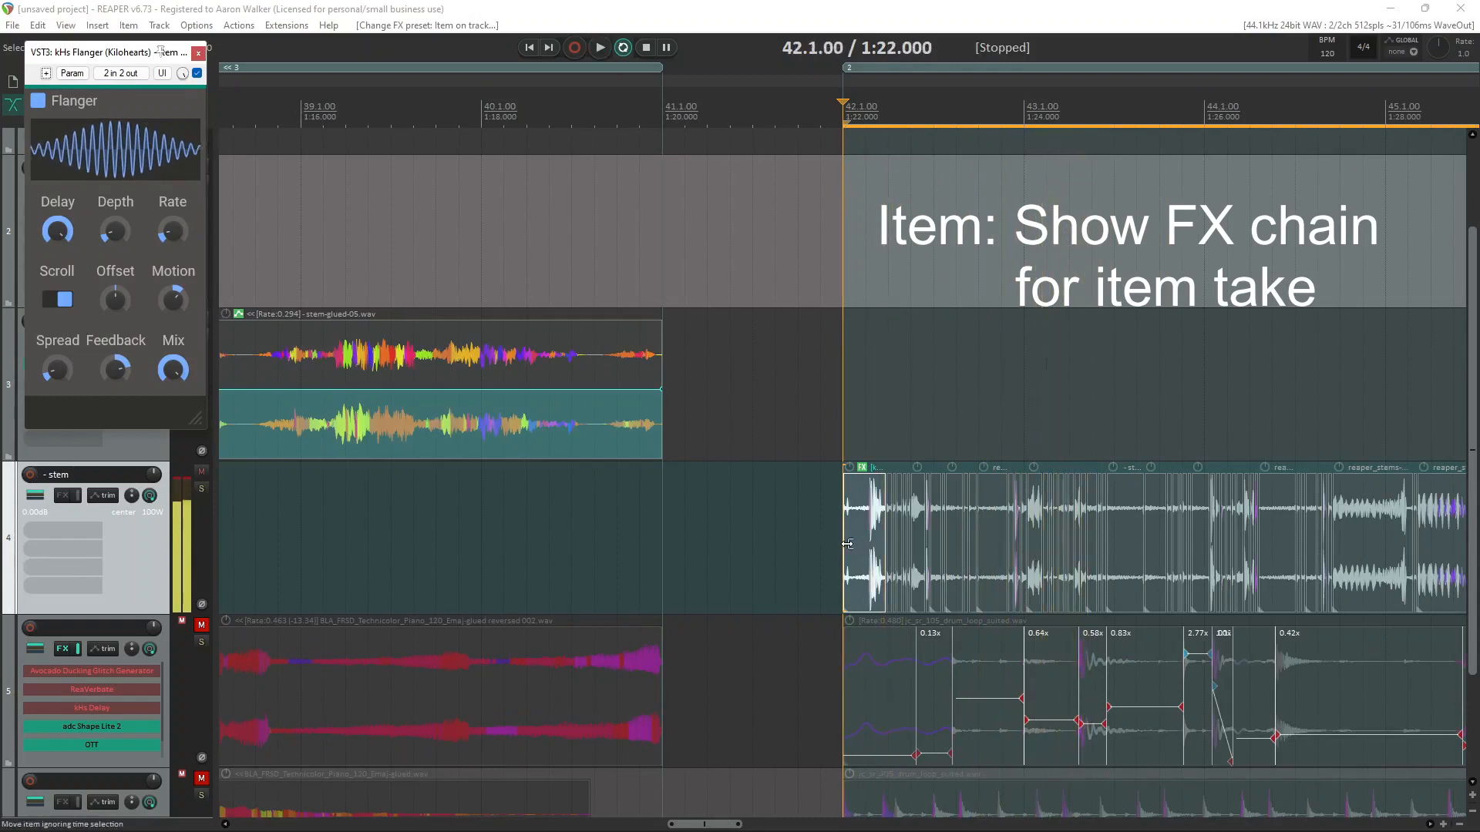
Step: Try a take pitch envelope falling toward the end of the glued slice item, listen to it, and undo the envelope
scroll(846, 538, up, 2)
key(p)
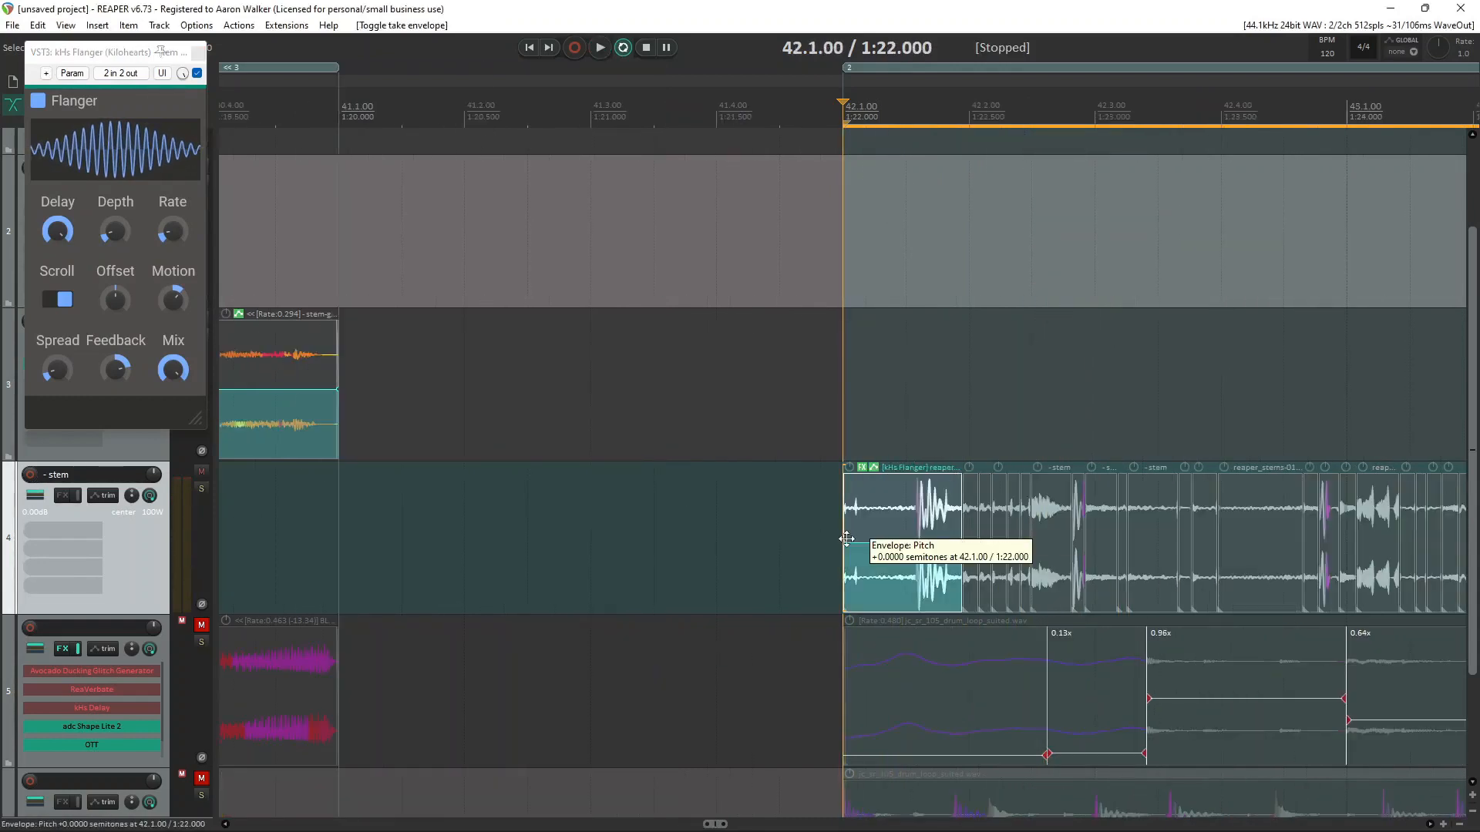
shift+click(906, 543)
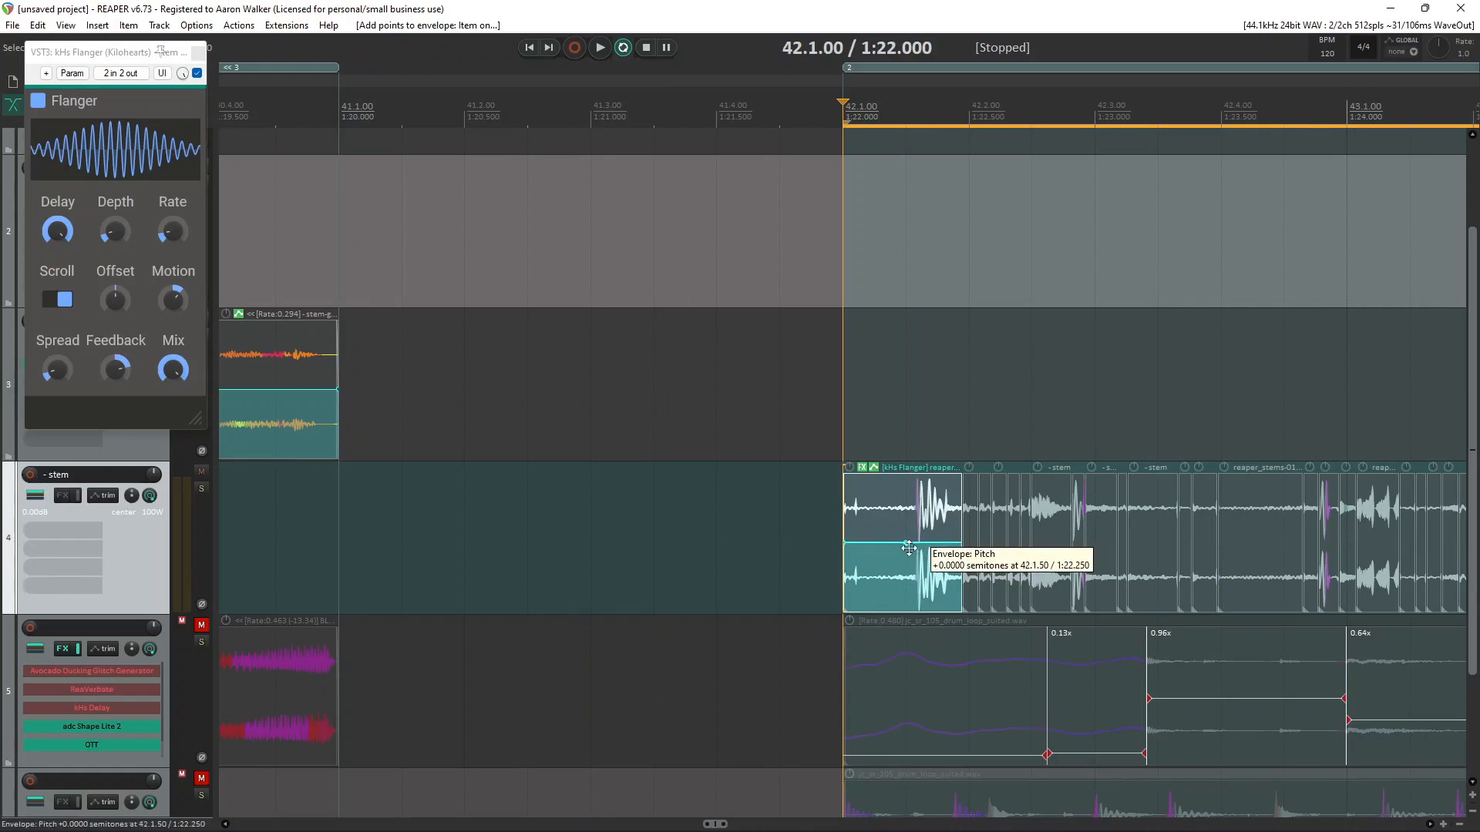
drag(906, 544, 963, 709)
key(space)
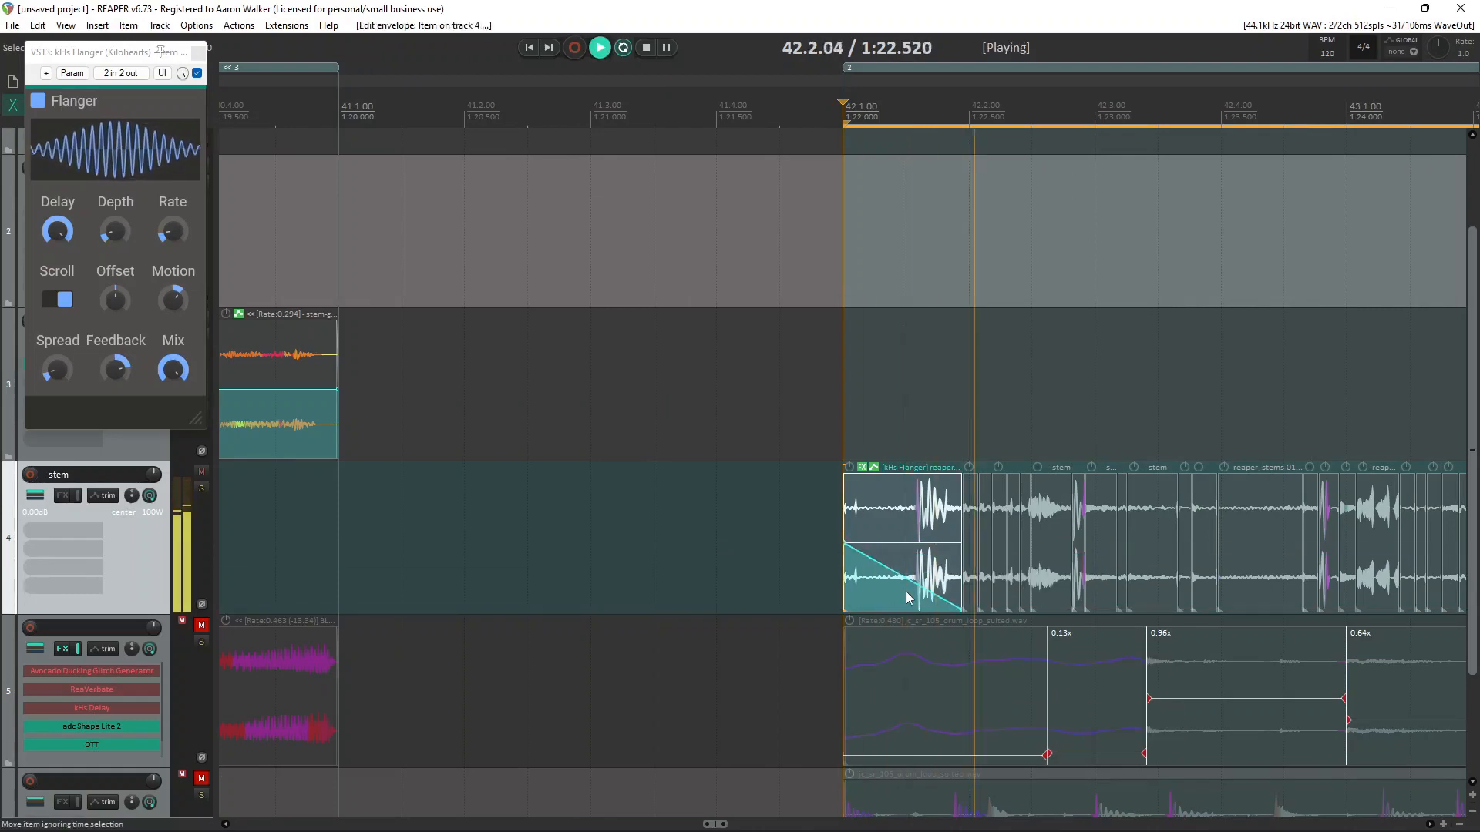
key(space)
scroll(905, 591, down, 3)
key(ctrl+z)
click(1122, 554)
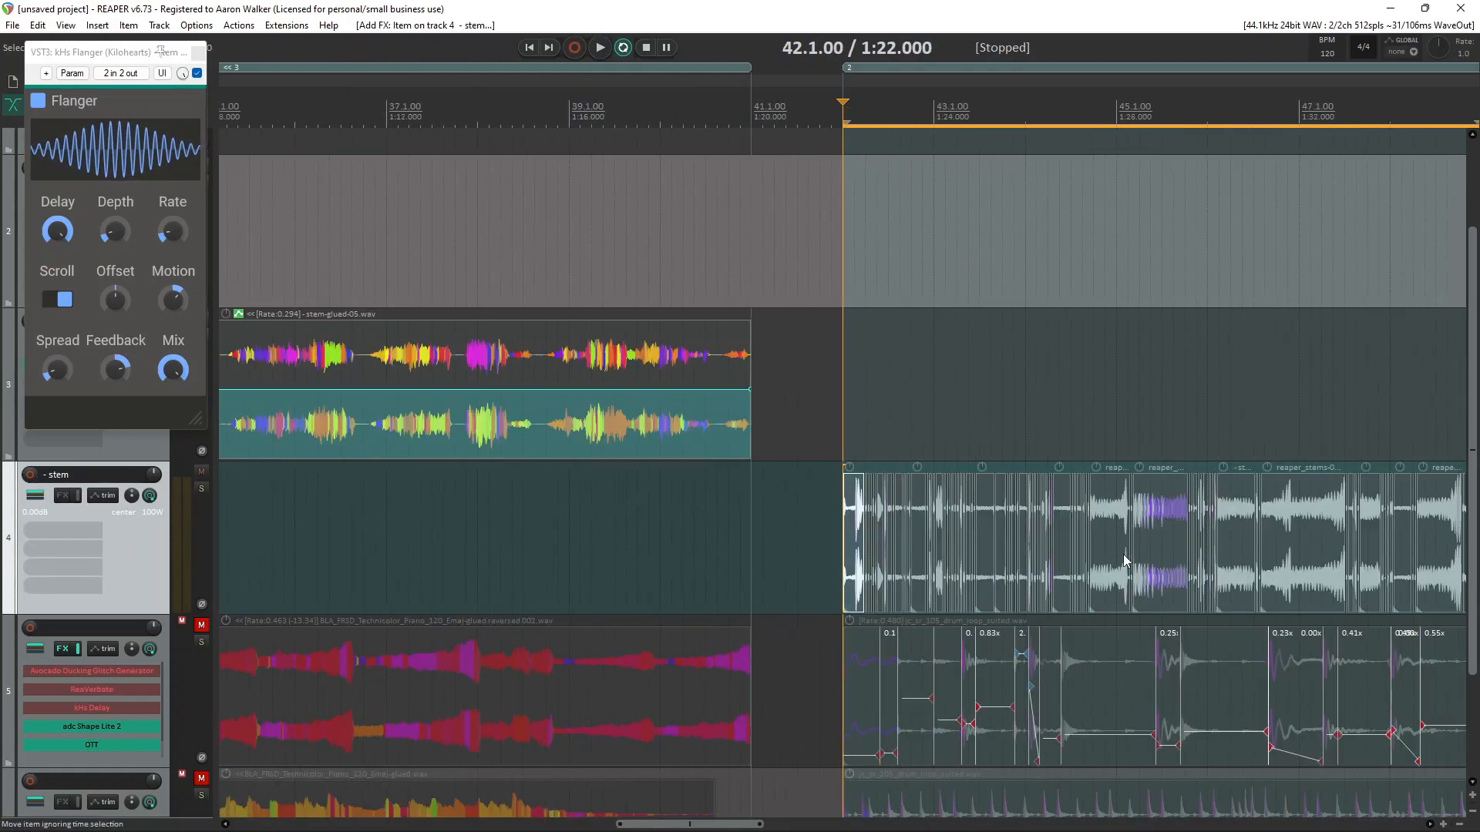
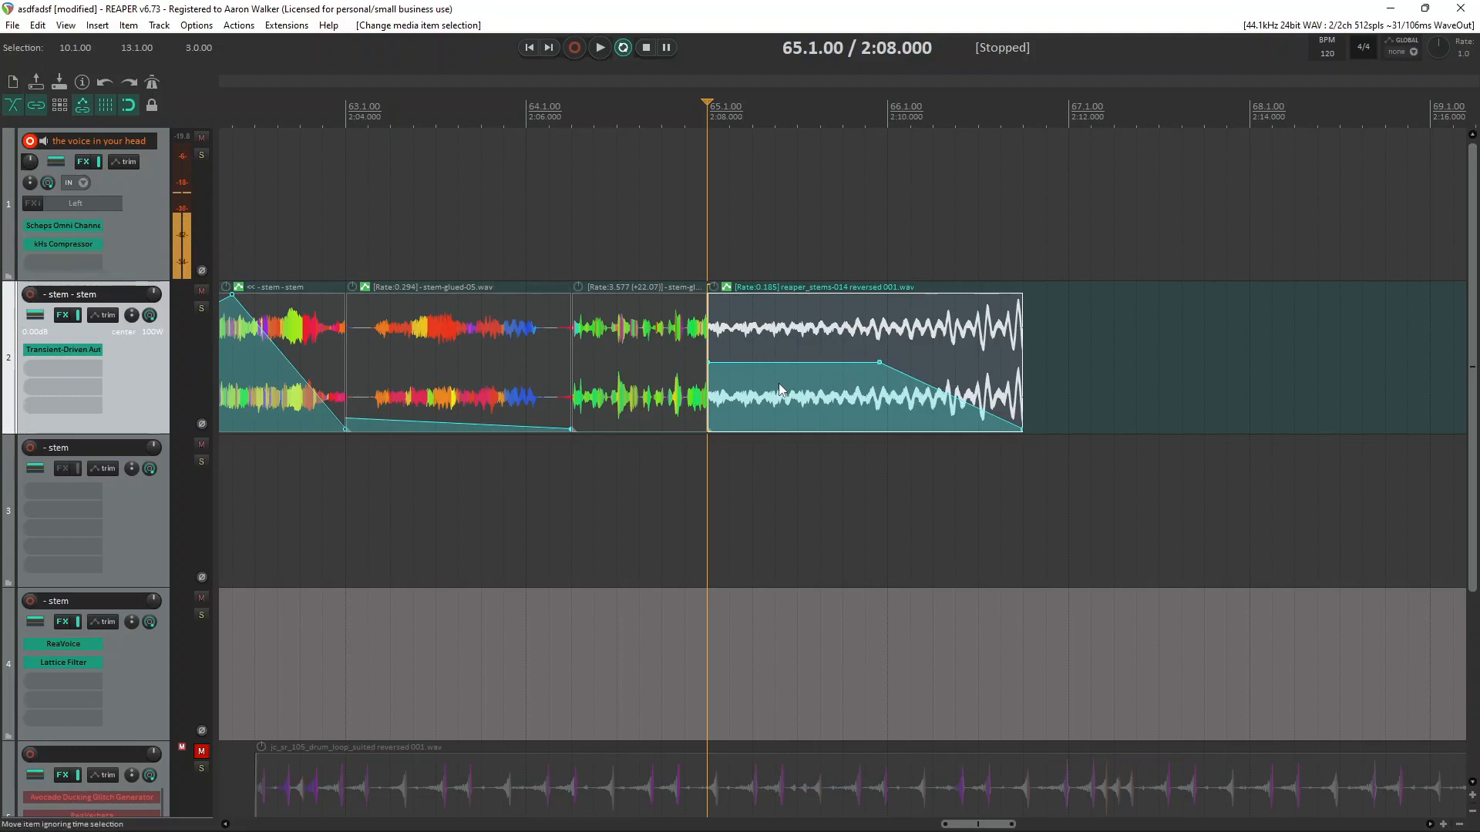
Step: Listen to the slowed, reversed stem item from 65.1.00 and undo its last edits back to its placement at 65.3.50
key(space)
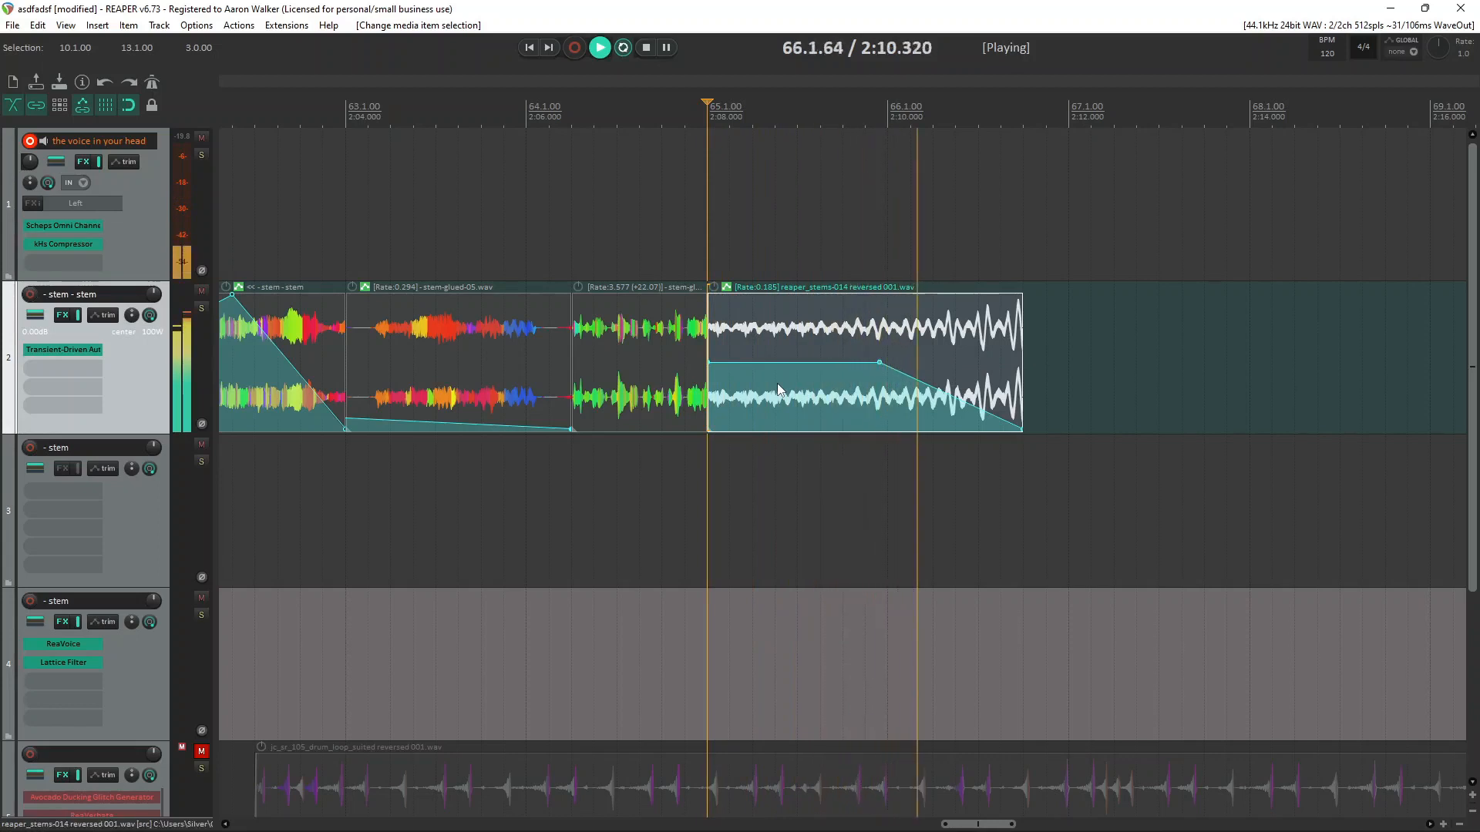
key(space)
click(816, 387)
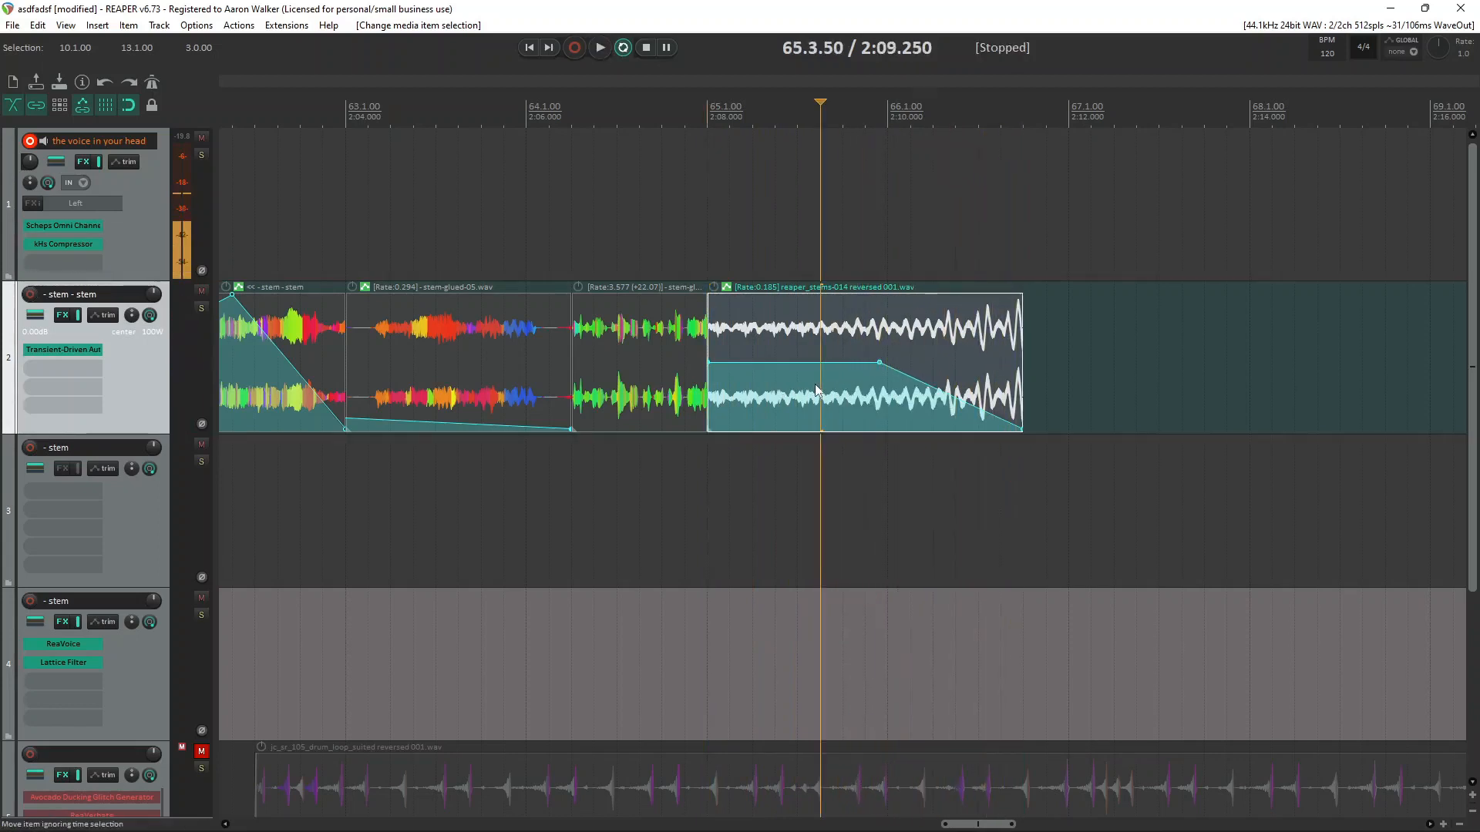
key(ctrl+z)
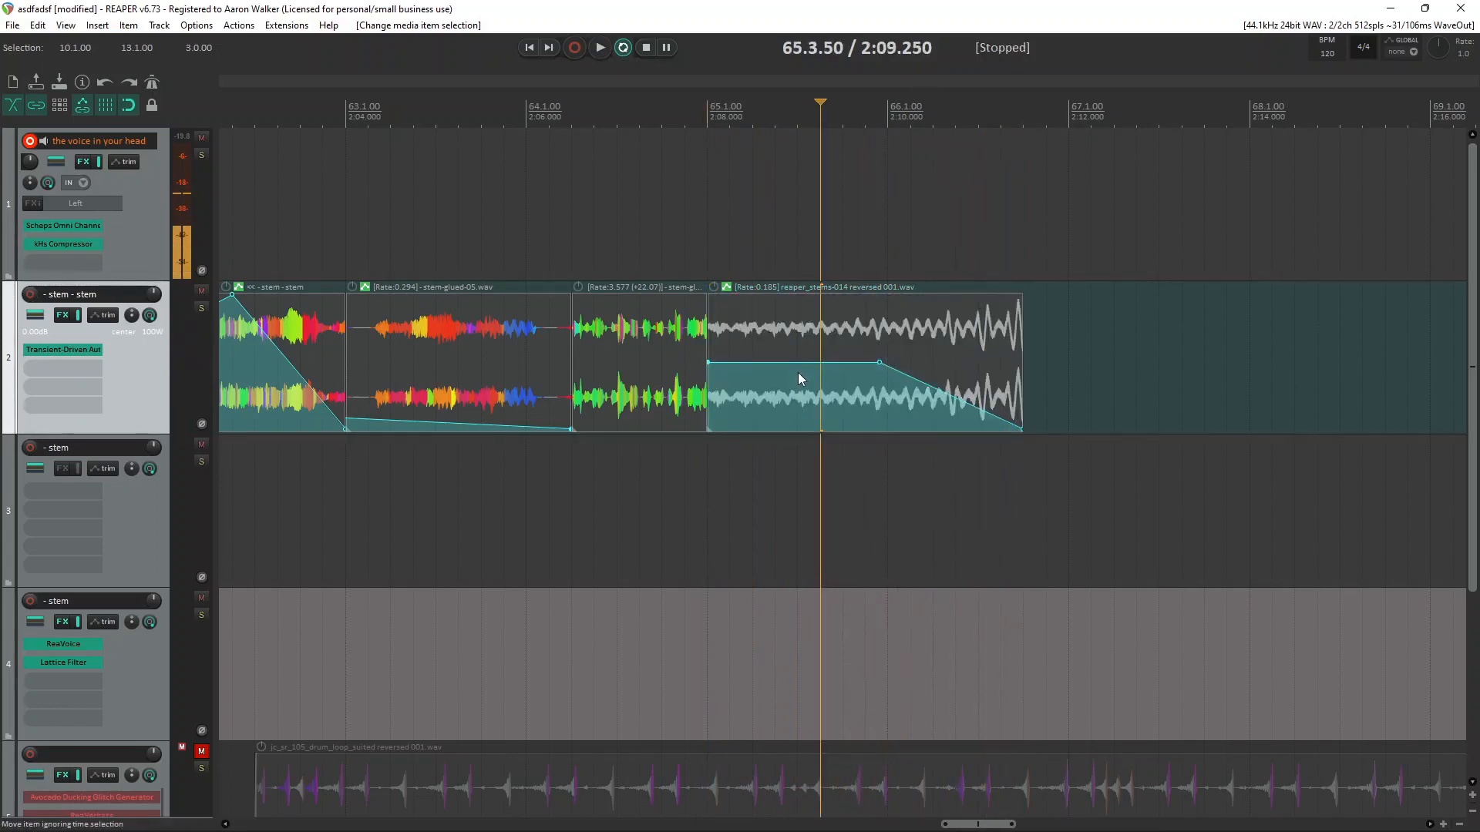
key(ctrl+z)
key(ctrl+z)
key(ctrl+z)
Step: Pull down the middle point of the reversed item's pitch envelope and glue the item
click(884, 361)
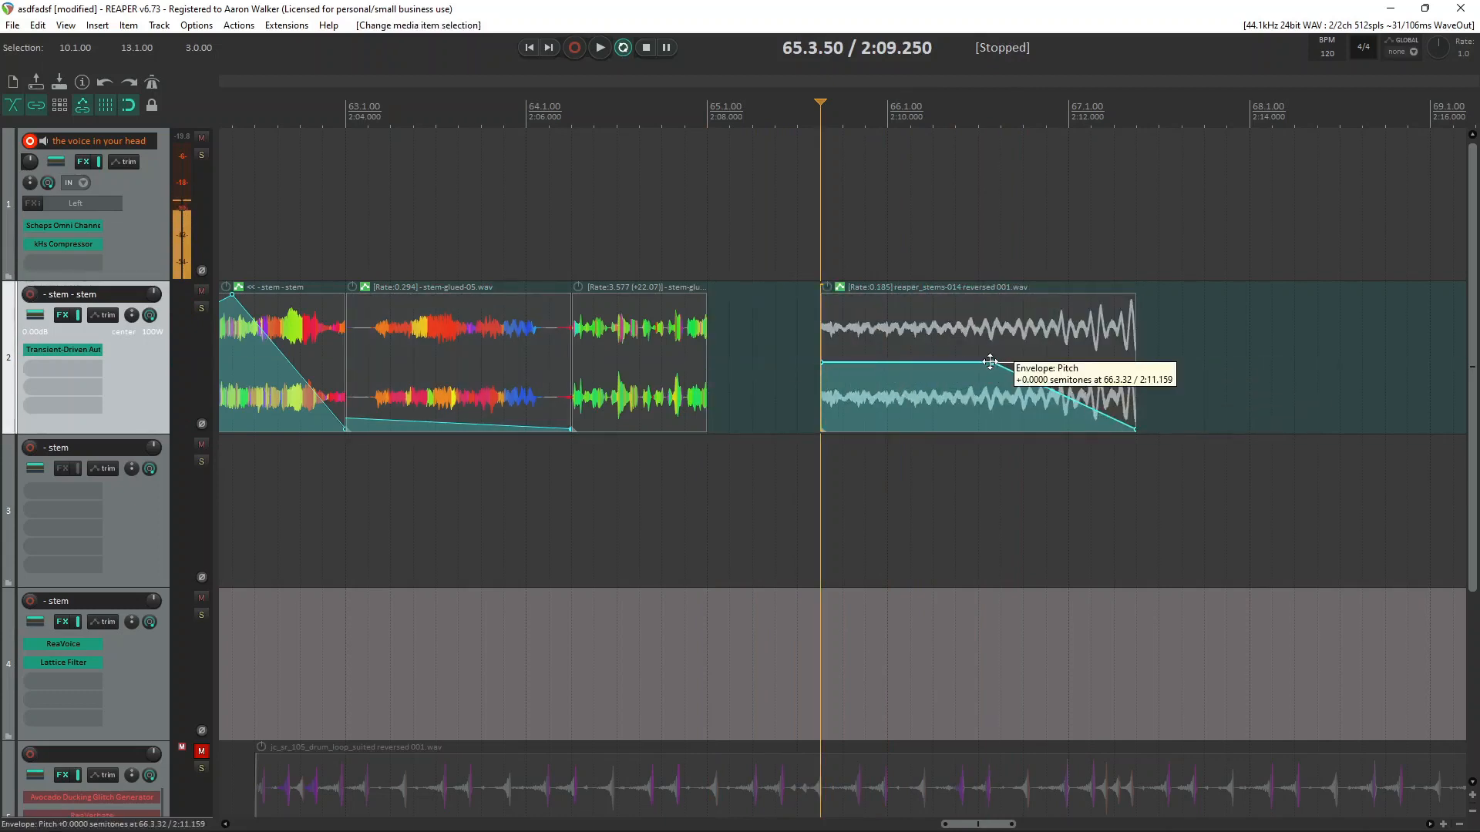
drag(992, 362, 1010, 479)
click(934, 346)
key(ctrl+g)
Step: Listen to the glued reversed item from its start at 65.3.50
click(821, 348)
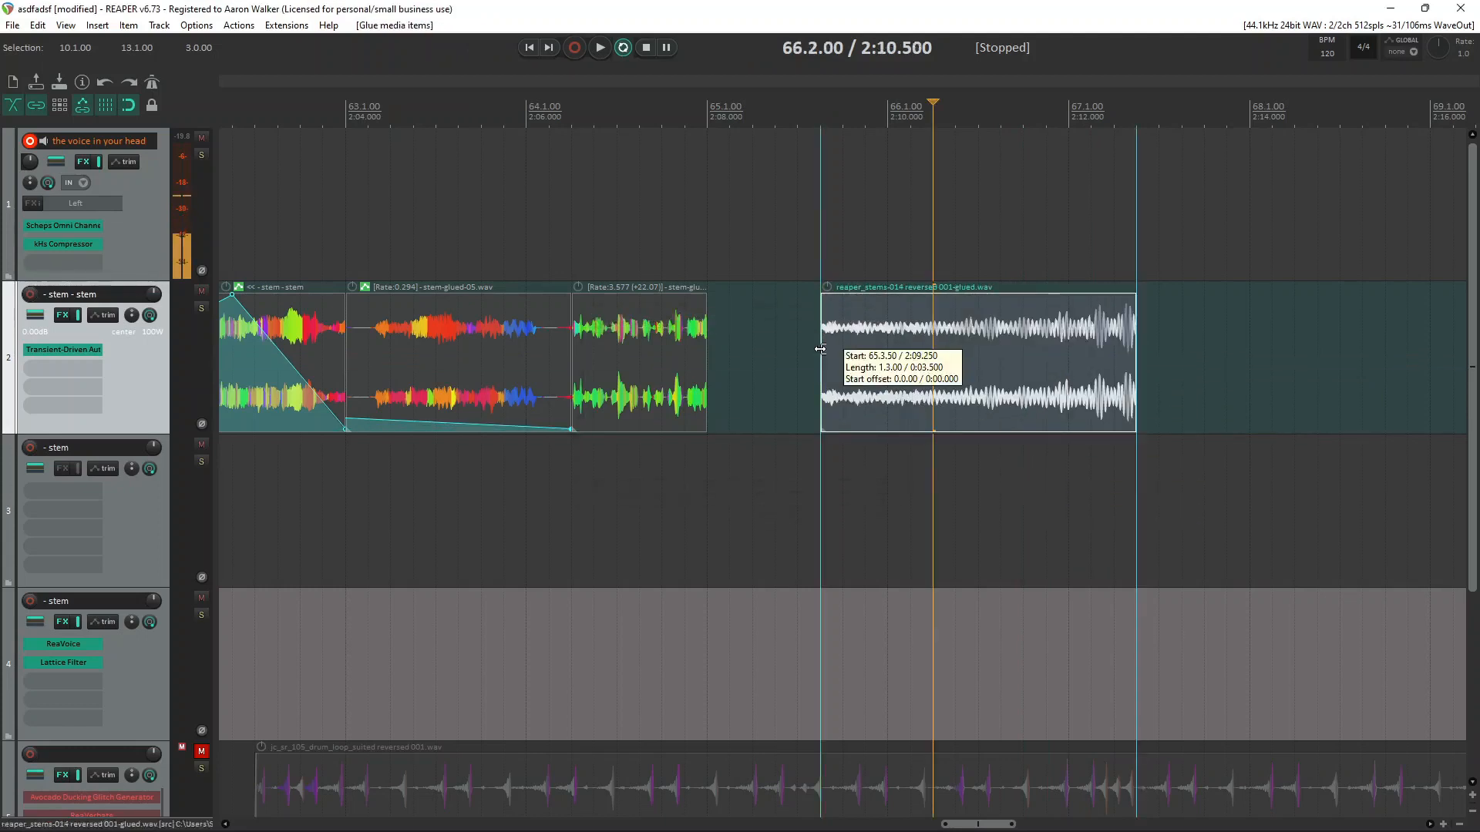
key(space)
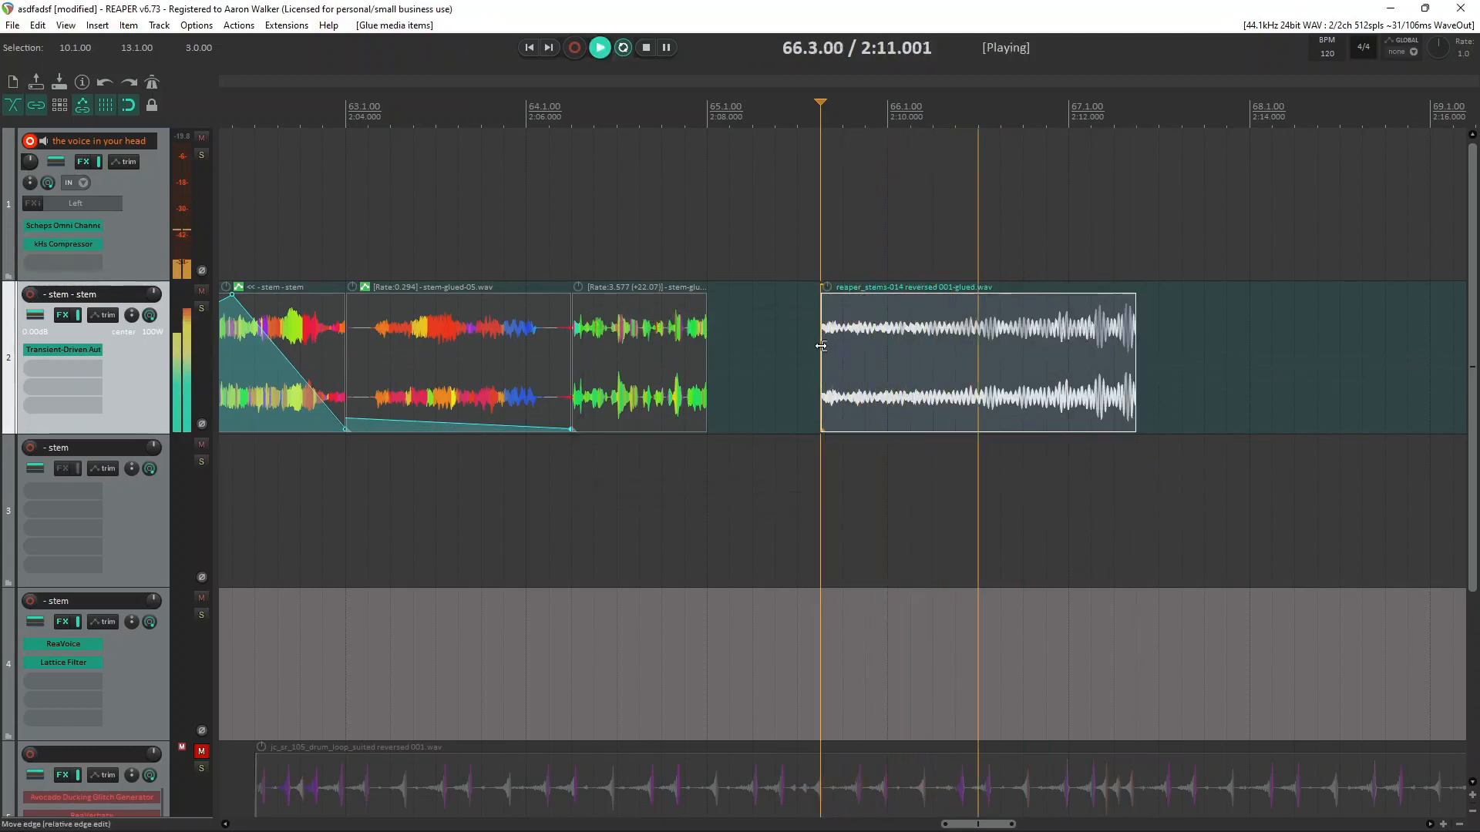
key(space)
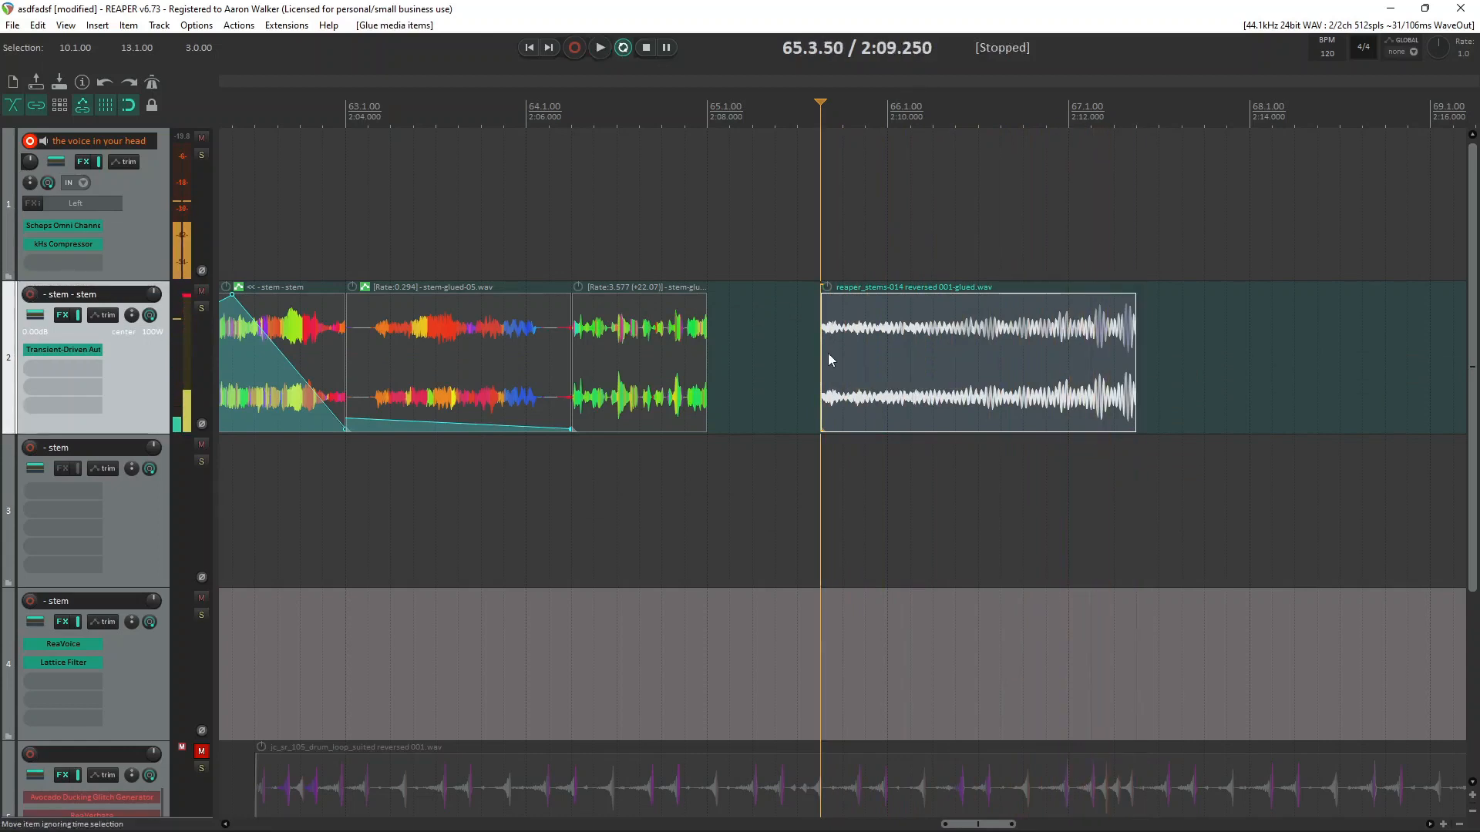
Step: Add a pitch envelope to the glued reversed item, flat until 66.3.00 and falling to the item's end, and play it
key(v)
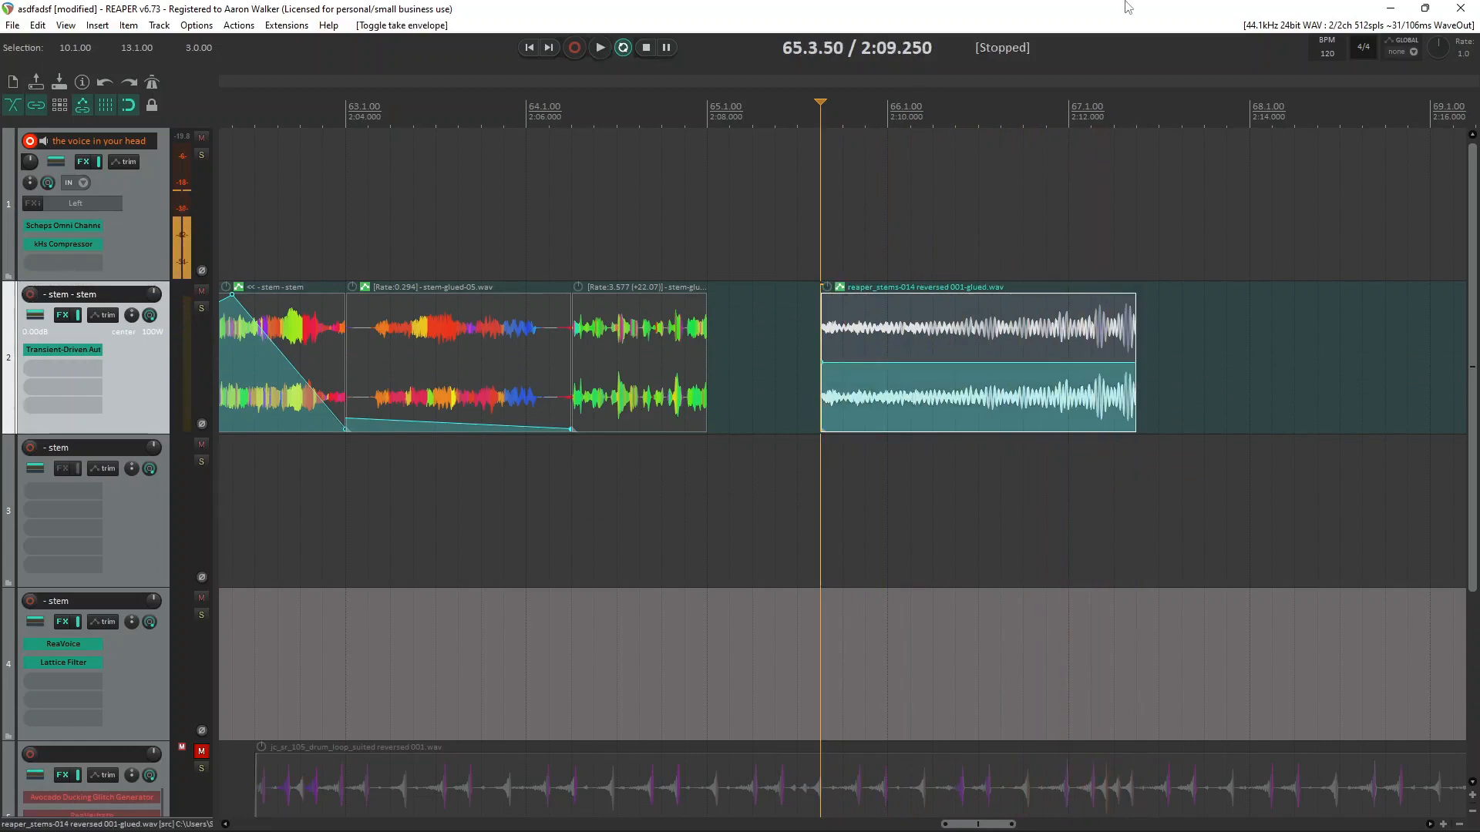
click(980, 361)
drag(1025, 363, 1139, 469)
key(space)
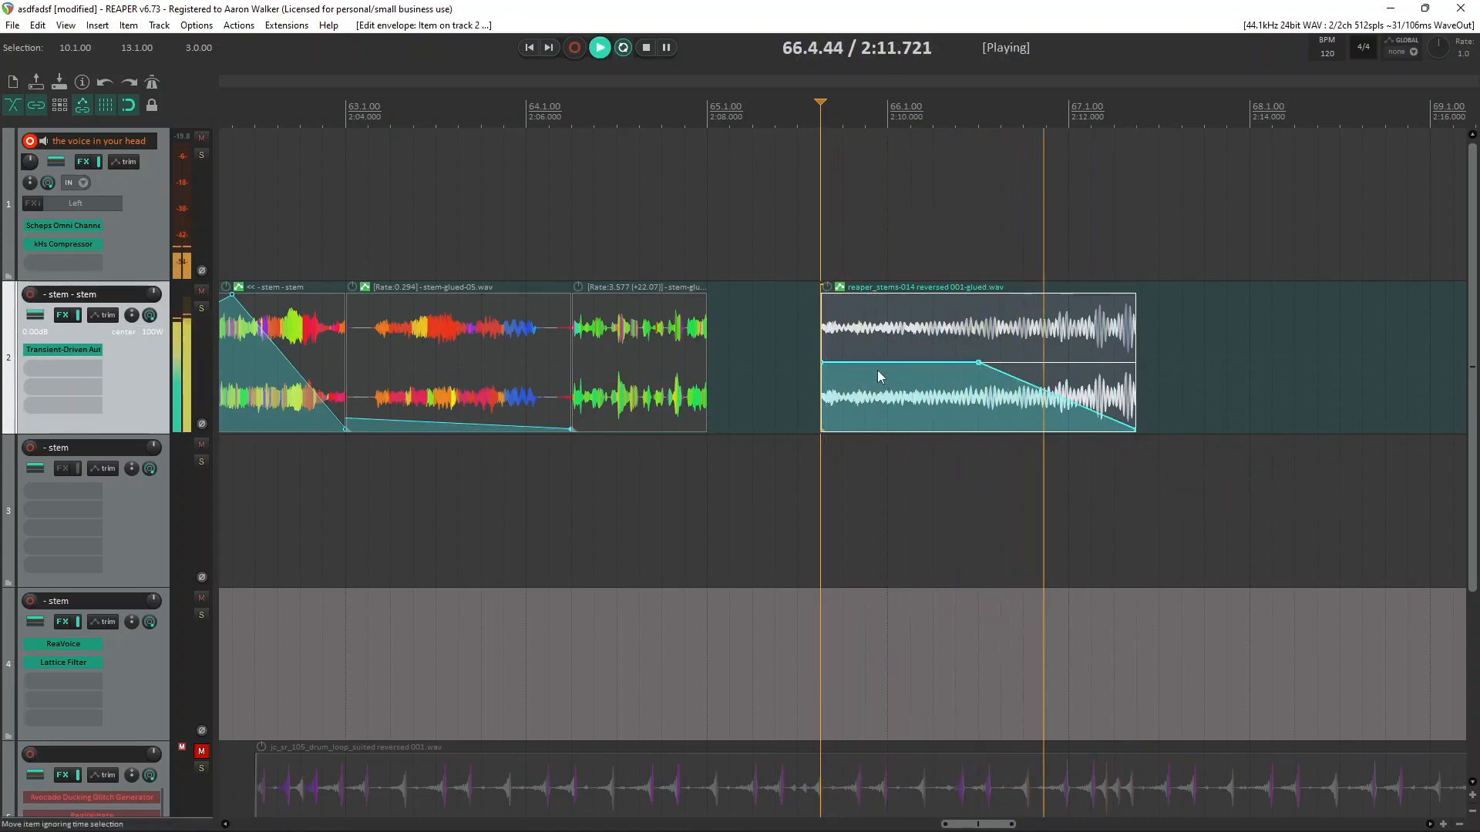
Step: Raise the flat first part of the item's pitch envelope to +12 semitones and listen from 65.3.50
drag(887, 361, 860, 202)
key(space)
key(space)
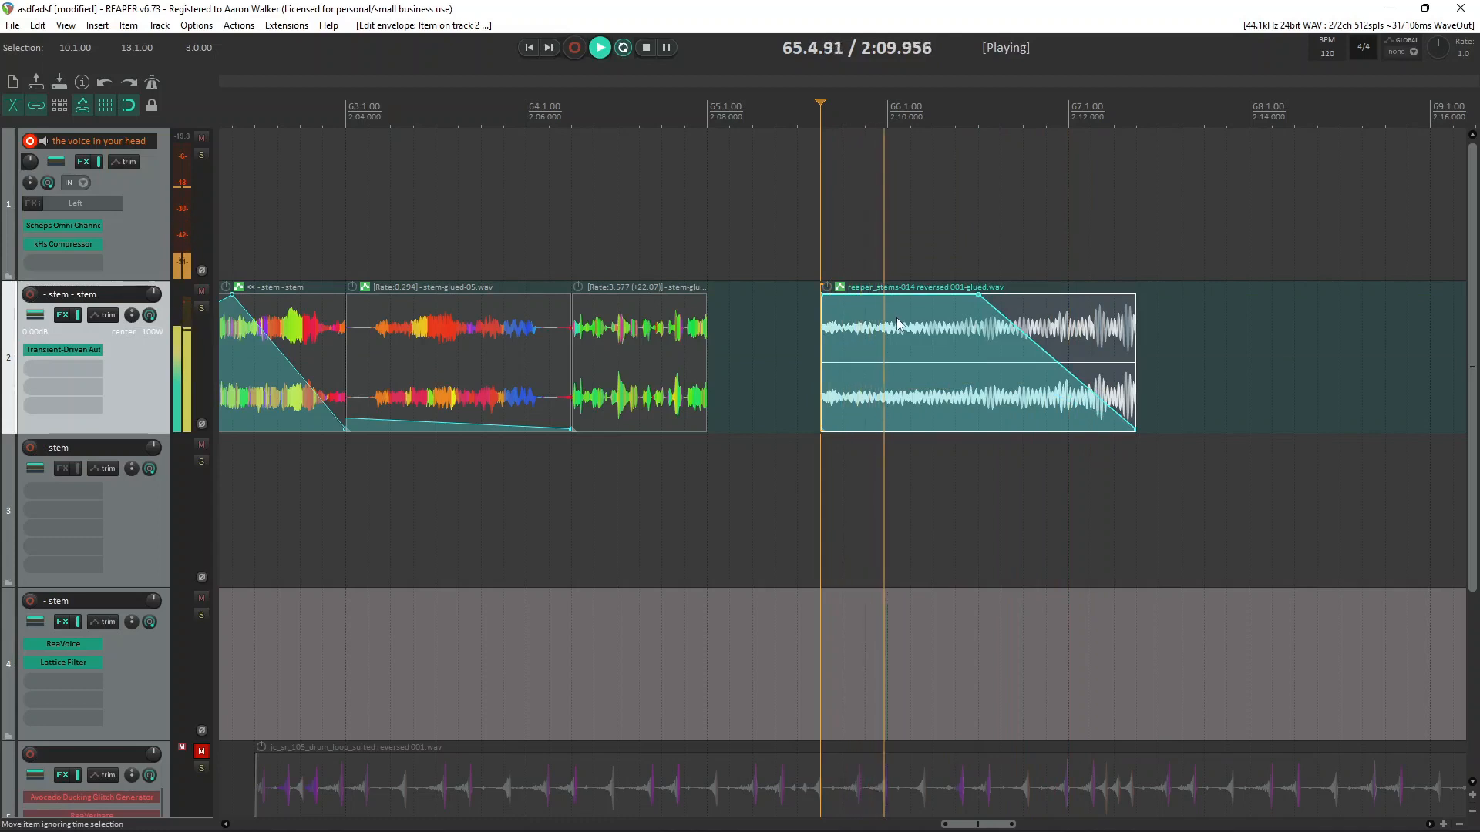
mouse_move(985, 300)
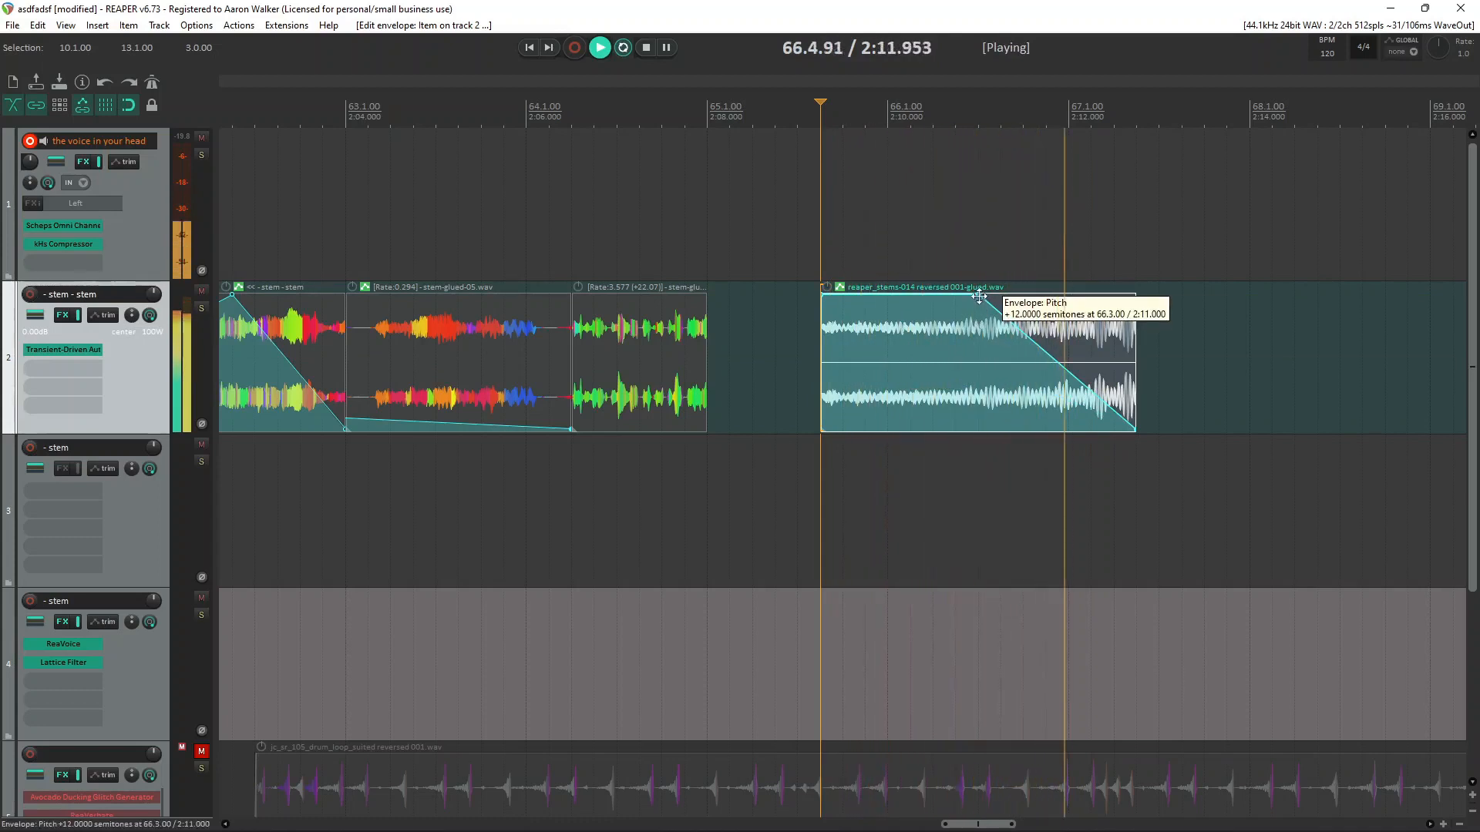
key(space)
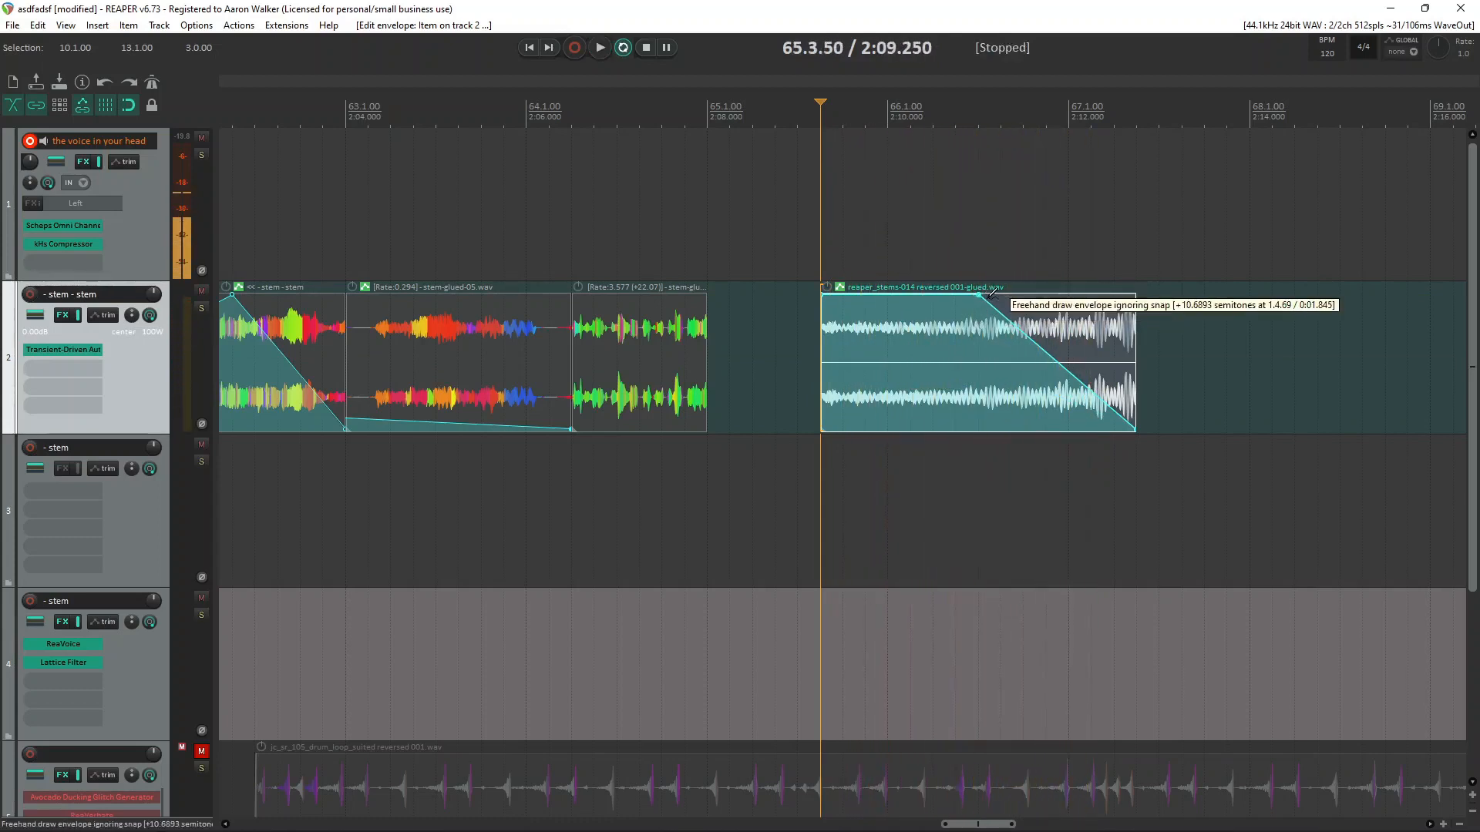
key(ctrl+shift+e)
key(ctrl+shift+e)
key(ctrl+shift+e)
key(ctrl+shift+e)
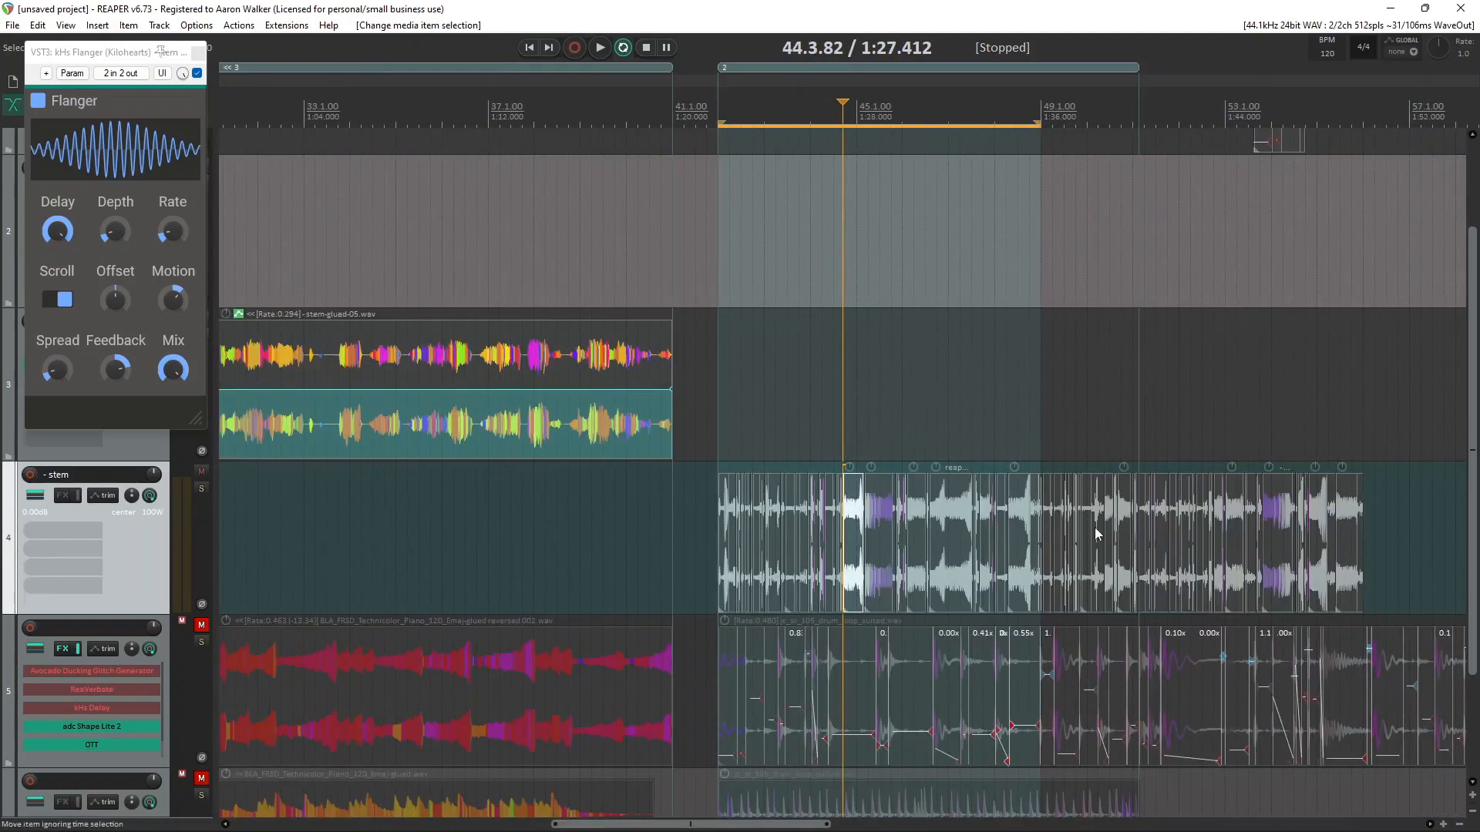
Step: Delete the stem slices beyond 49.1.00 on track 4 and move the remaining slices to track 2 at about 53.1.00
drag(1049, 527, 1454, 514)
key(Delete)
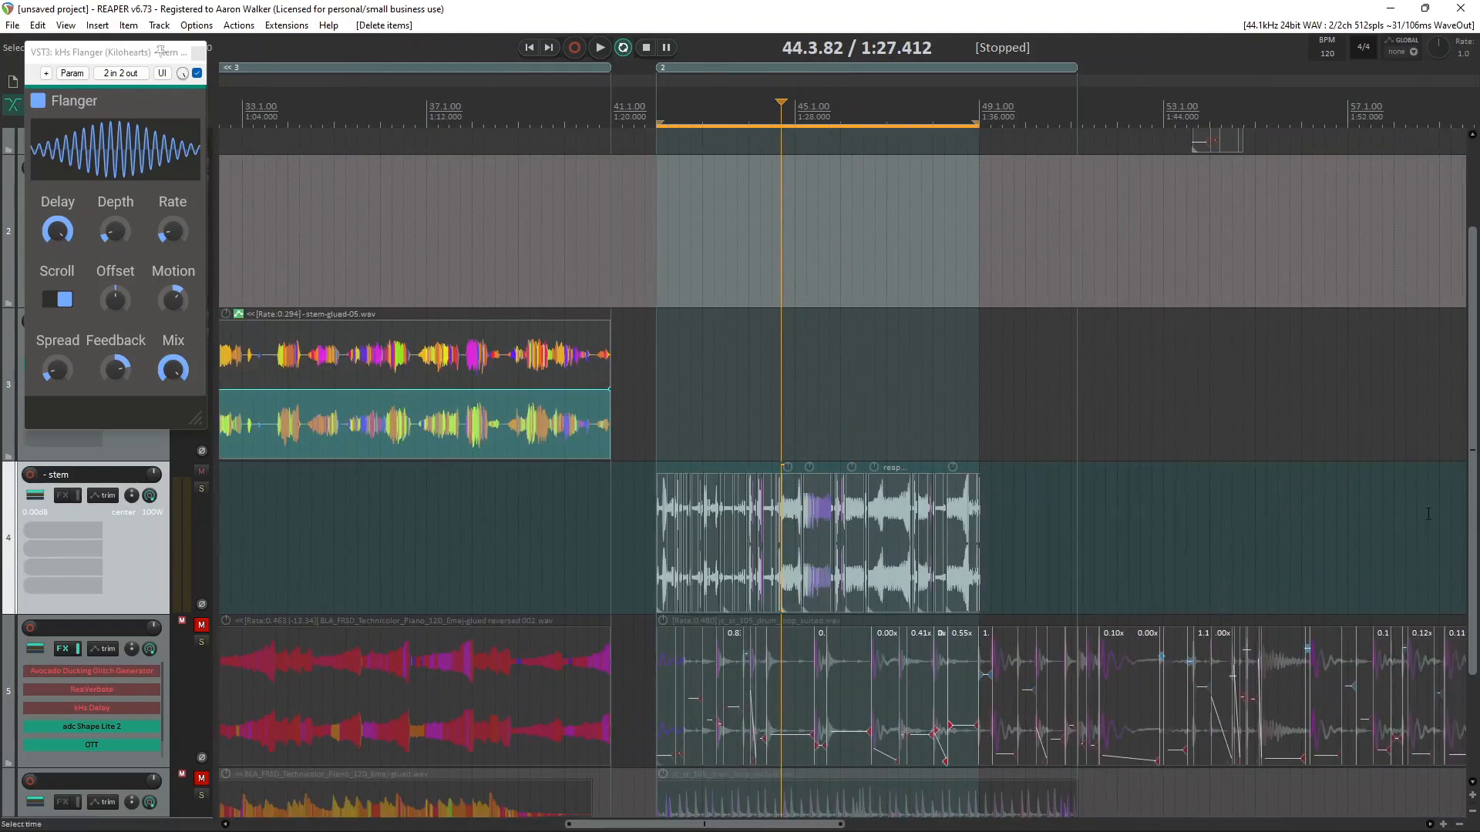
drag(635, 525, 765, 531)
drag(669, 524, 1235, 235)
scroll(1235, 235, up, 3)
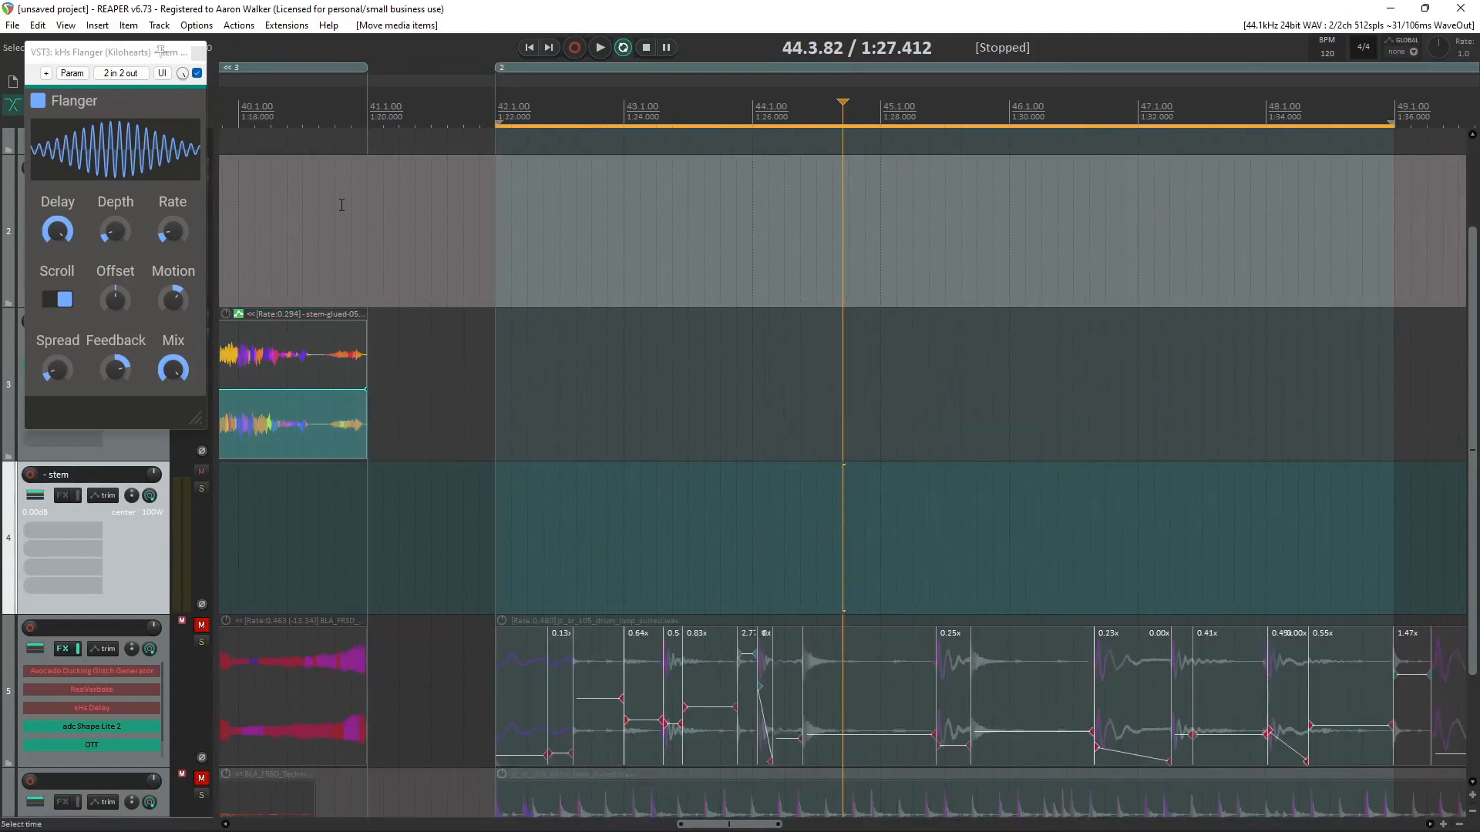
click(198, 53)
Step: Add ReaVoice to the emptied stem track 4 and look through its pitch shift algorithms
scroll(1002, 489, down, 4)
scroll(1002, 489, down, 5)
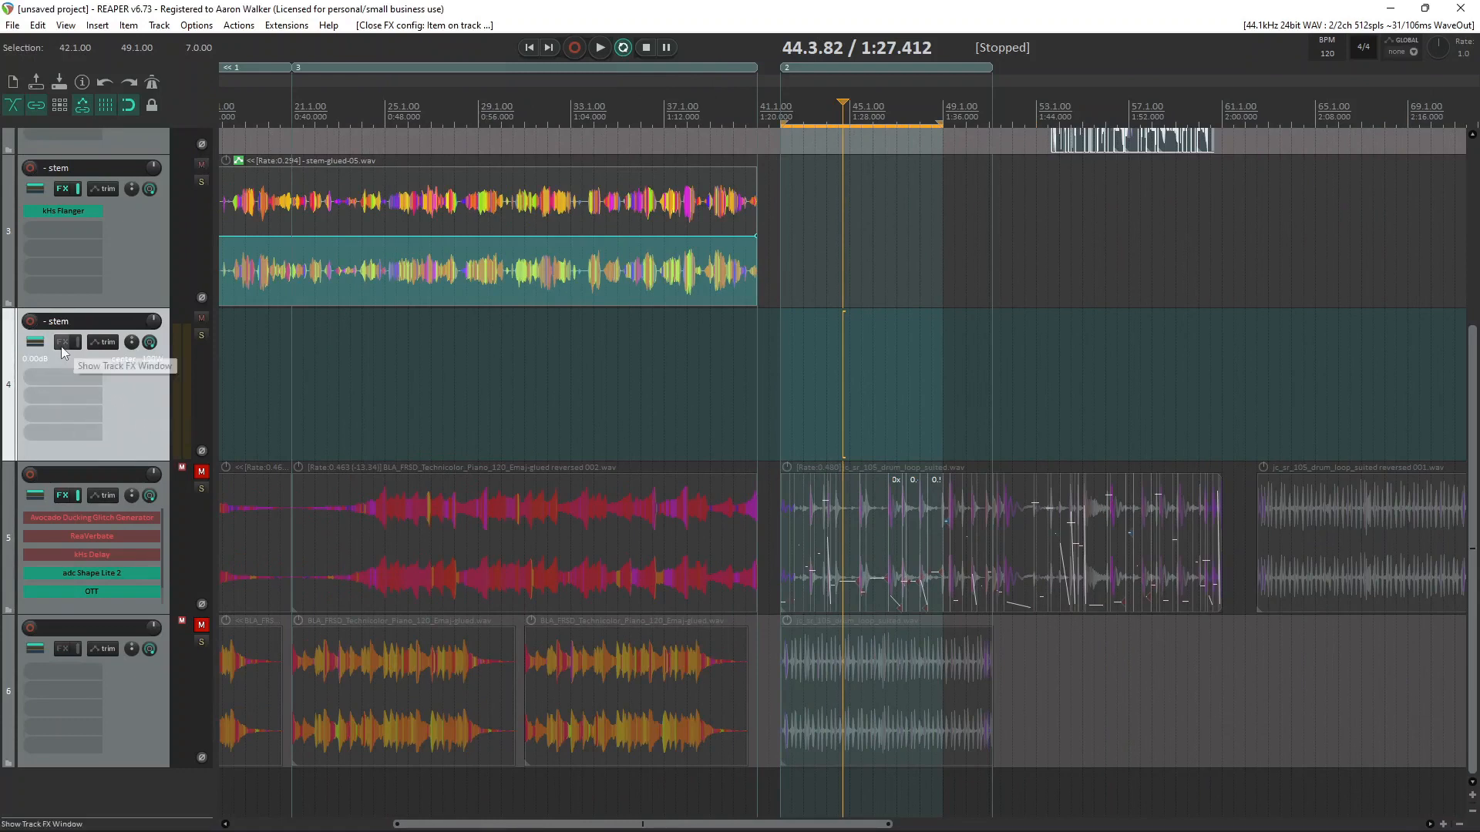
double_click(144, 395)
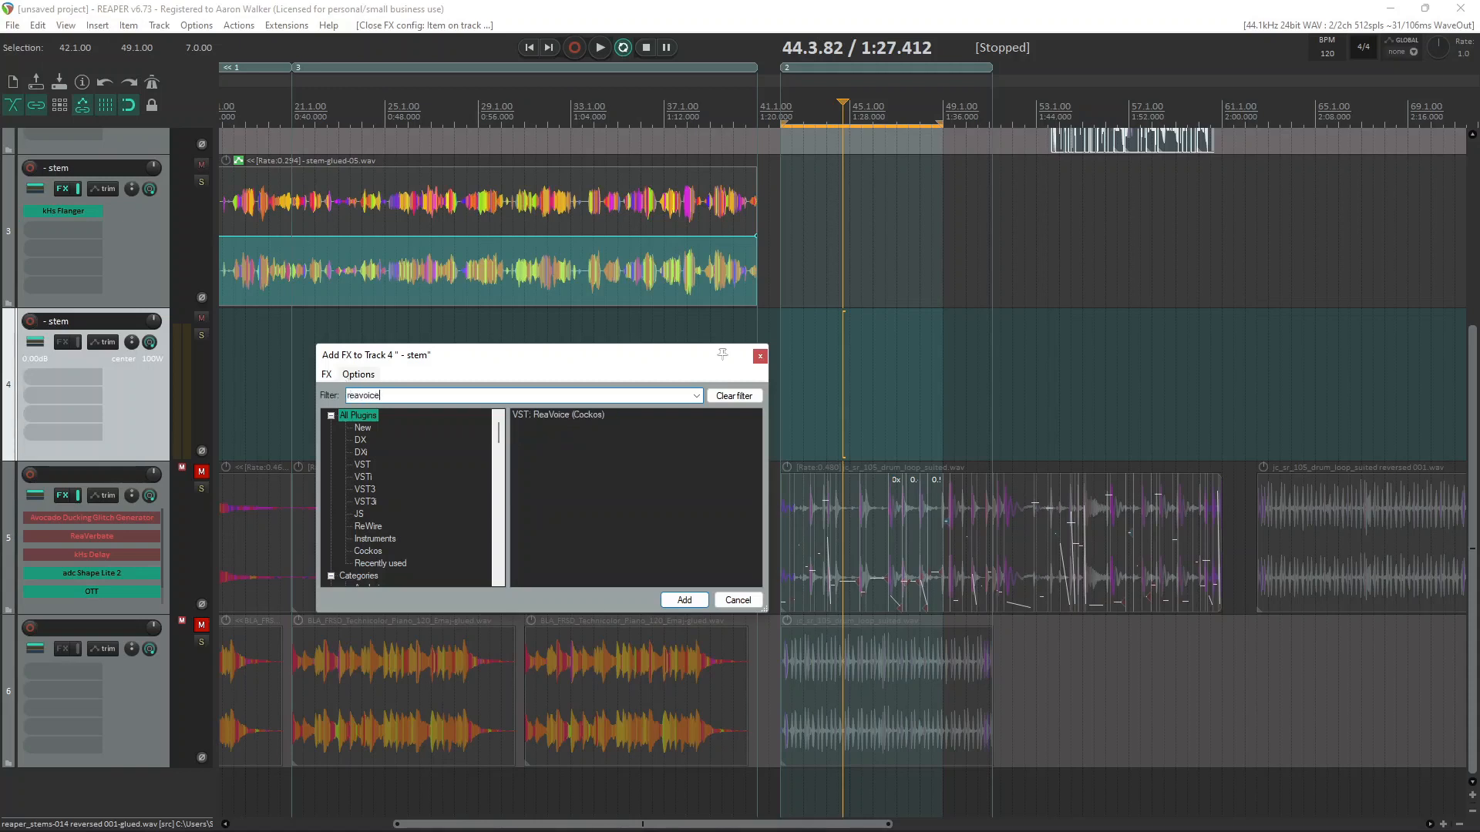
double_click(554, 417)
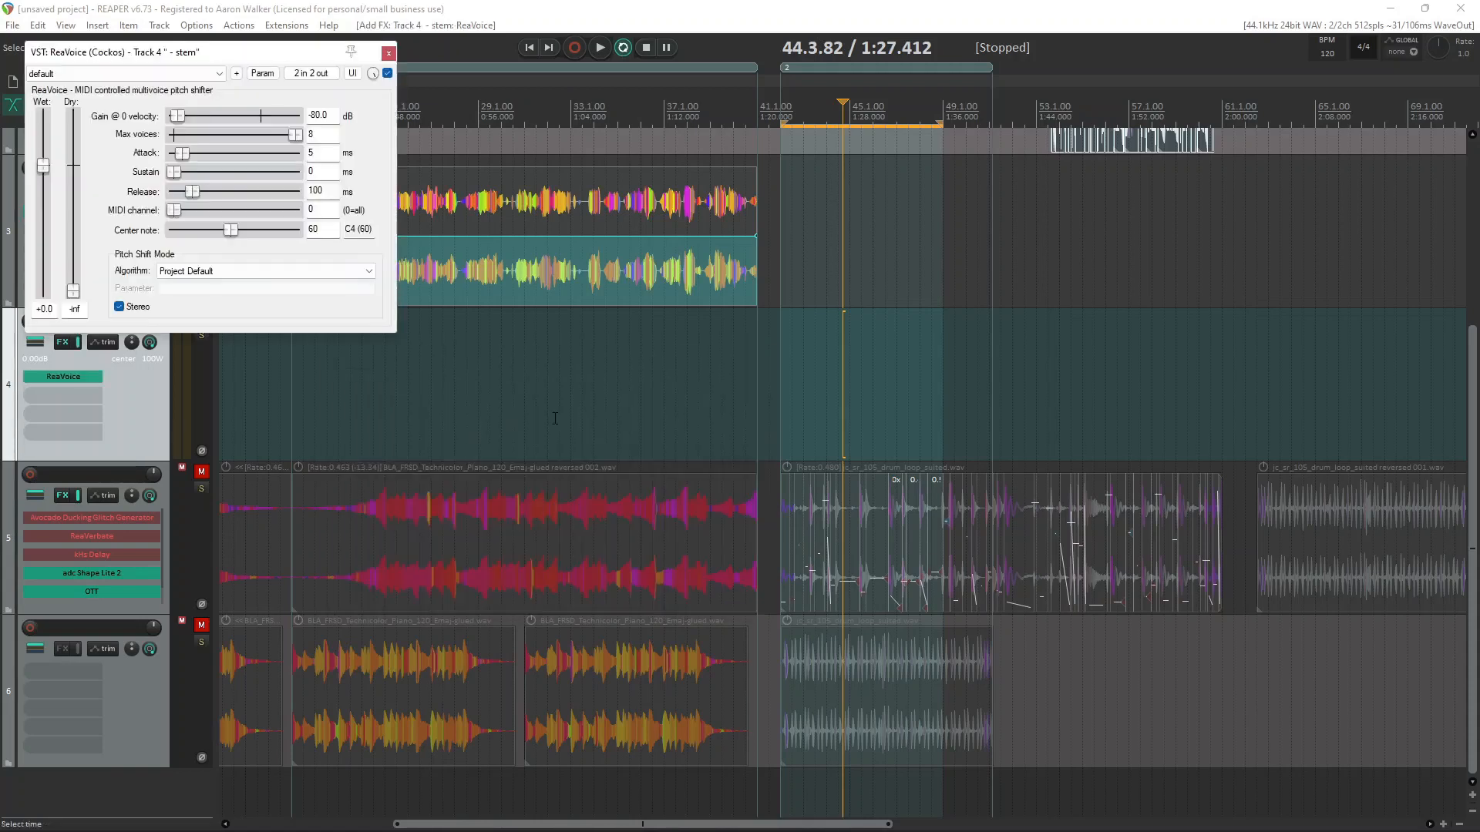
click(279, 271)
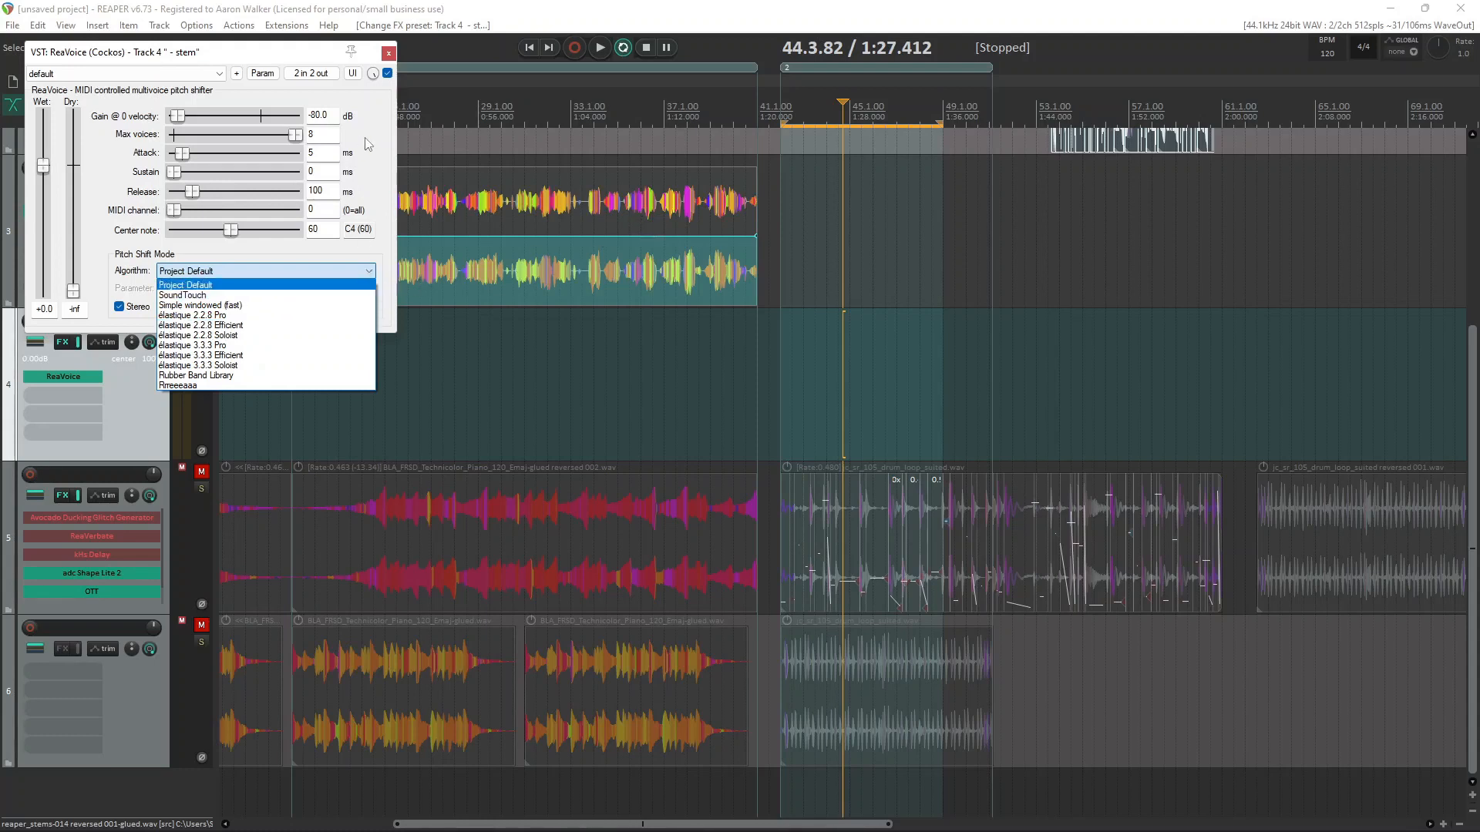
click(387, 58)
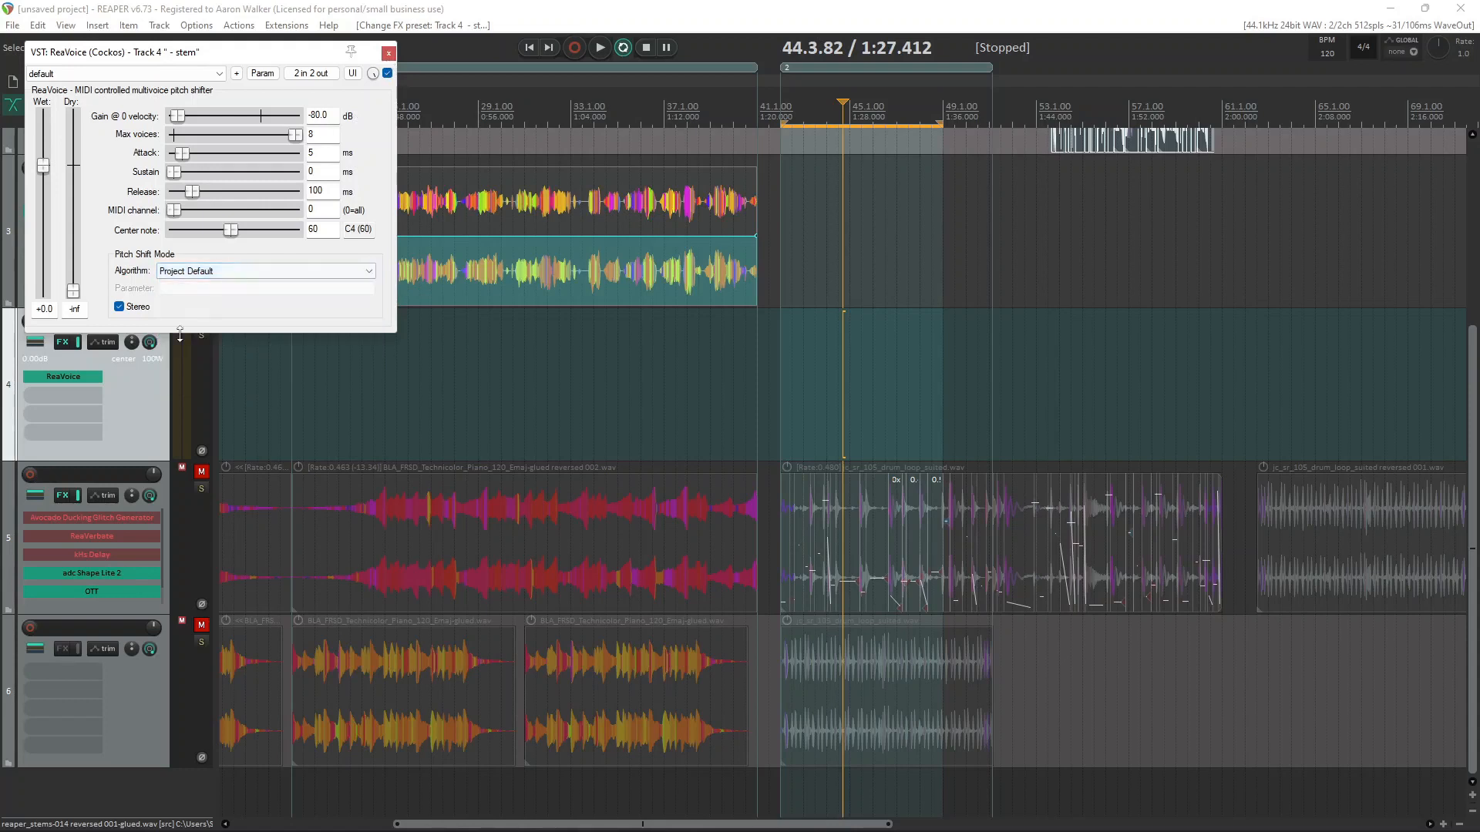
Step: Add the JS Lattice Filter after ReaVoice on track 4 and close both effect windows
double_click(76, 409)
text(lattice)
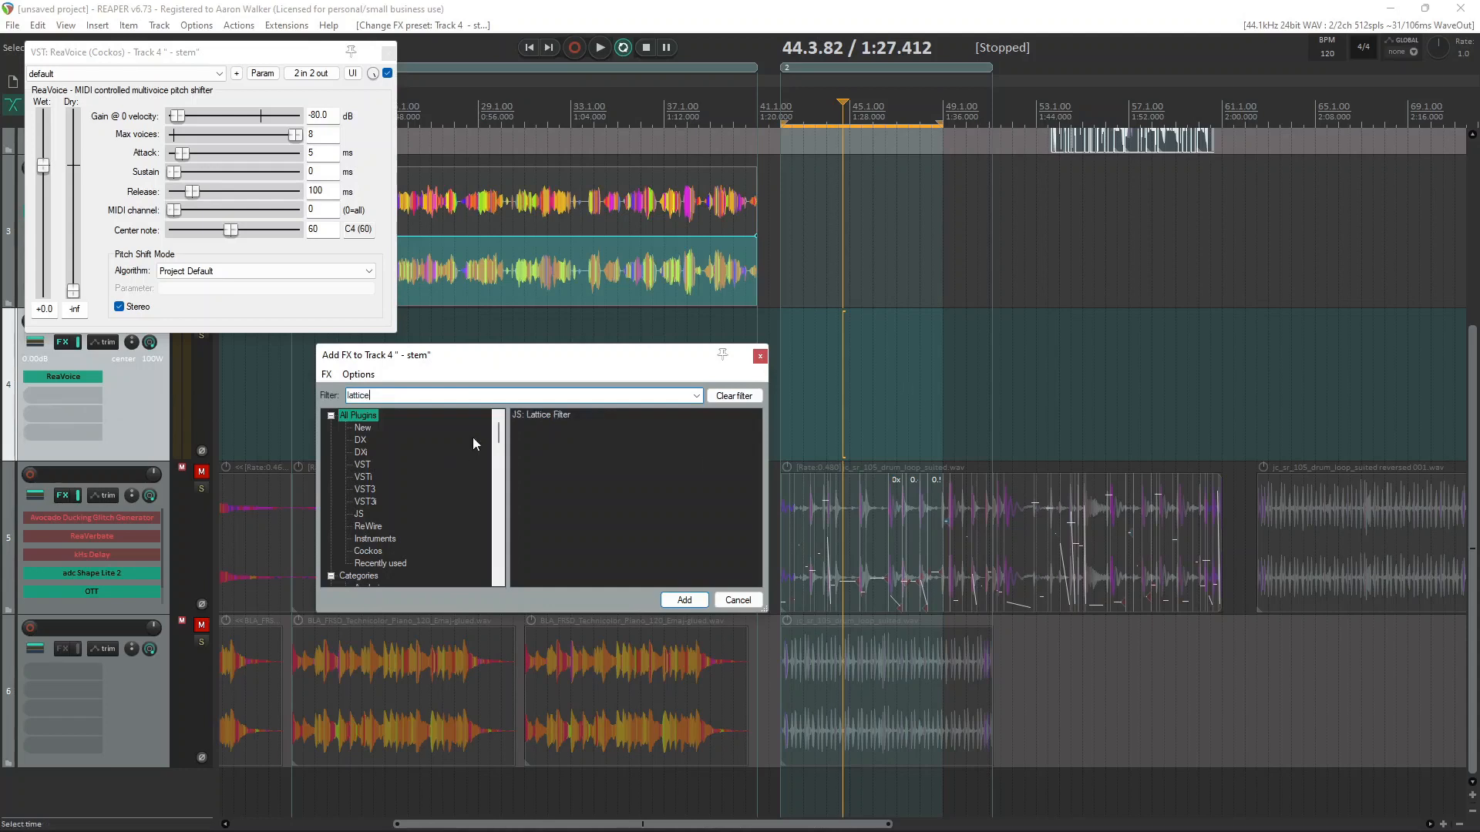
double_click(522, 417)
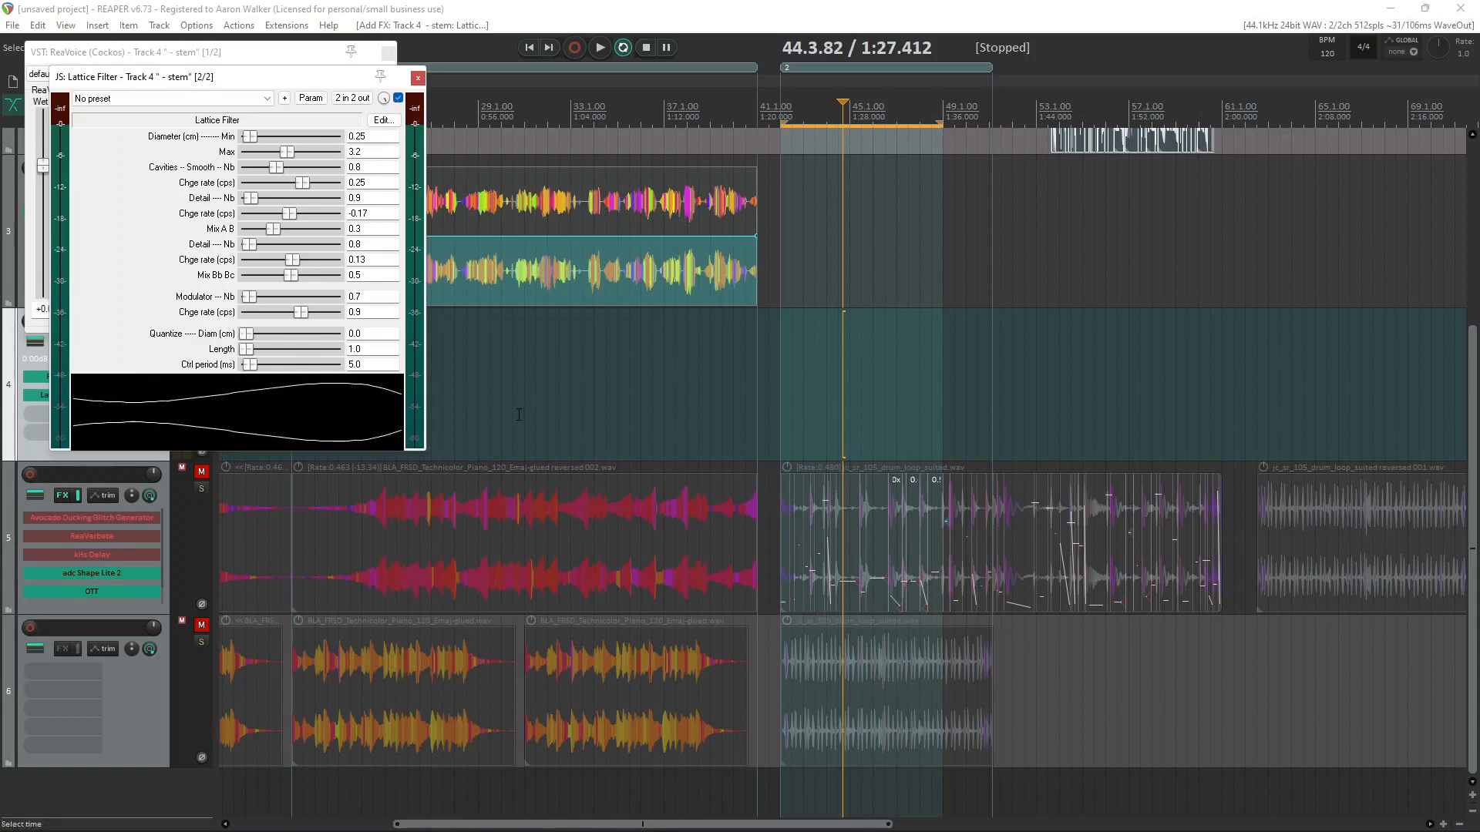
click(417, 78)
click(388, 52)
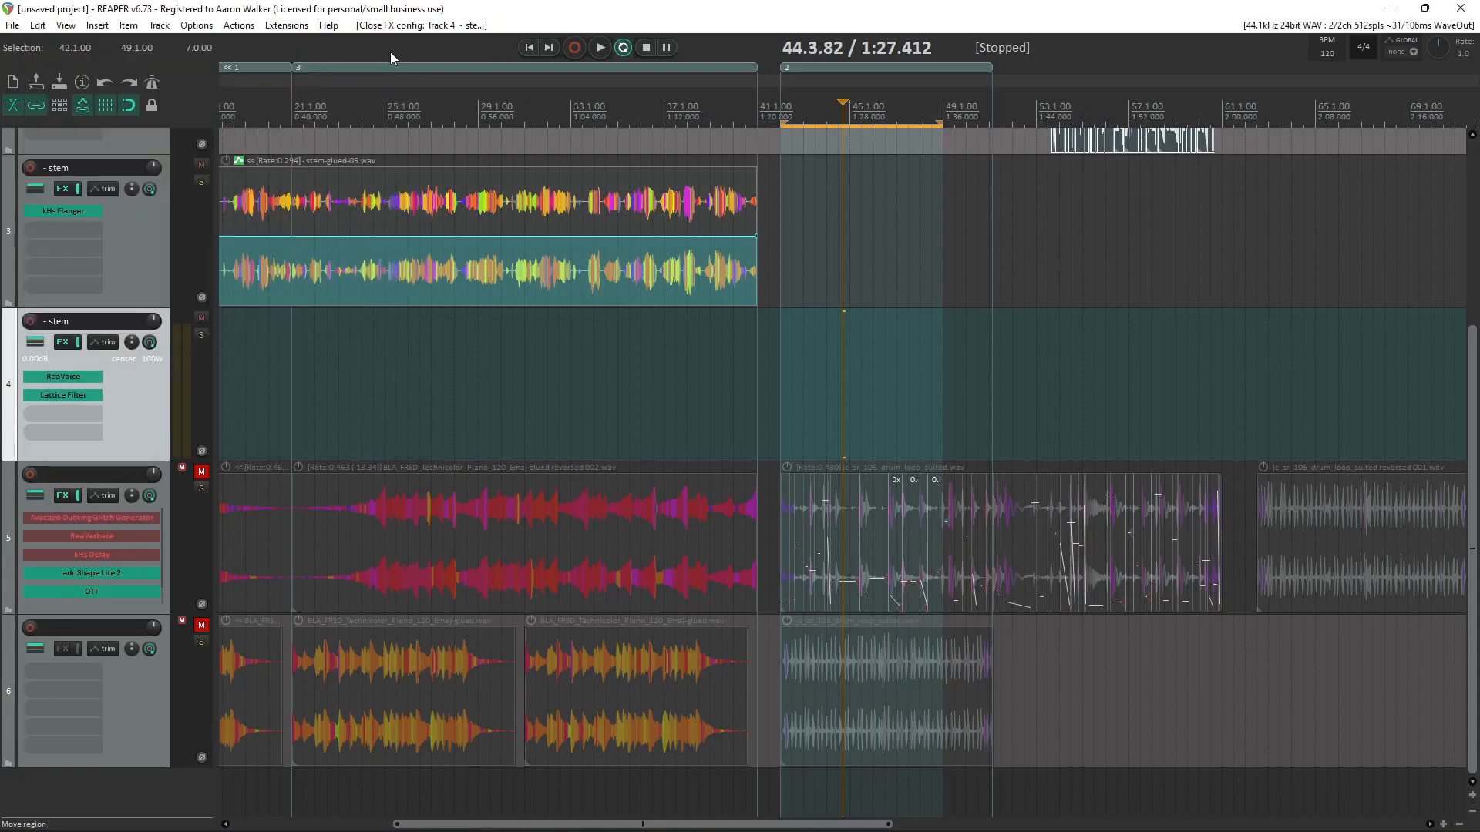
scroll(10, 384, up, 4)
scroll(848, 328, up, 4)
scroll(1002, 331, down, 3)
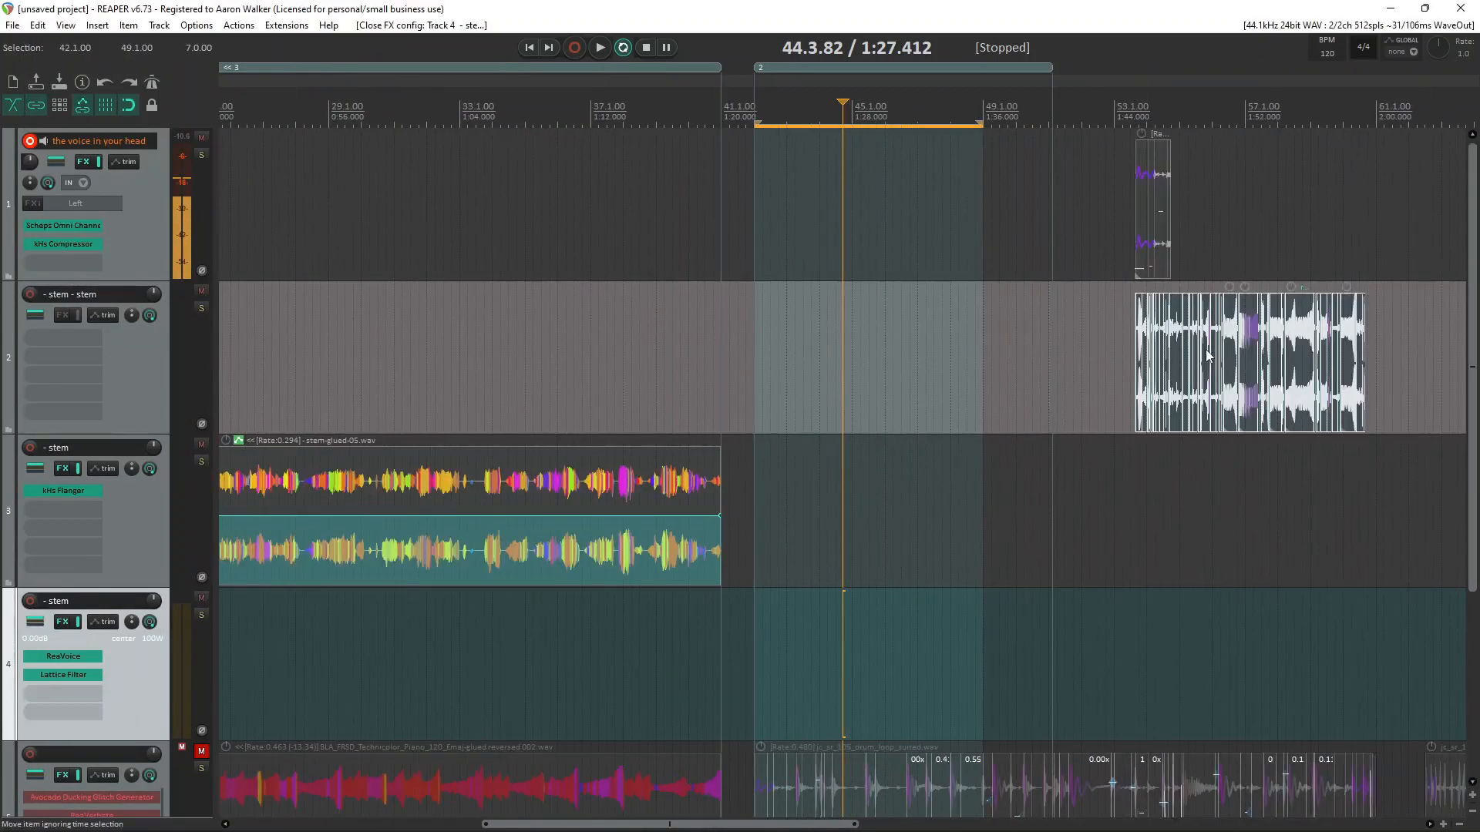